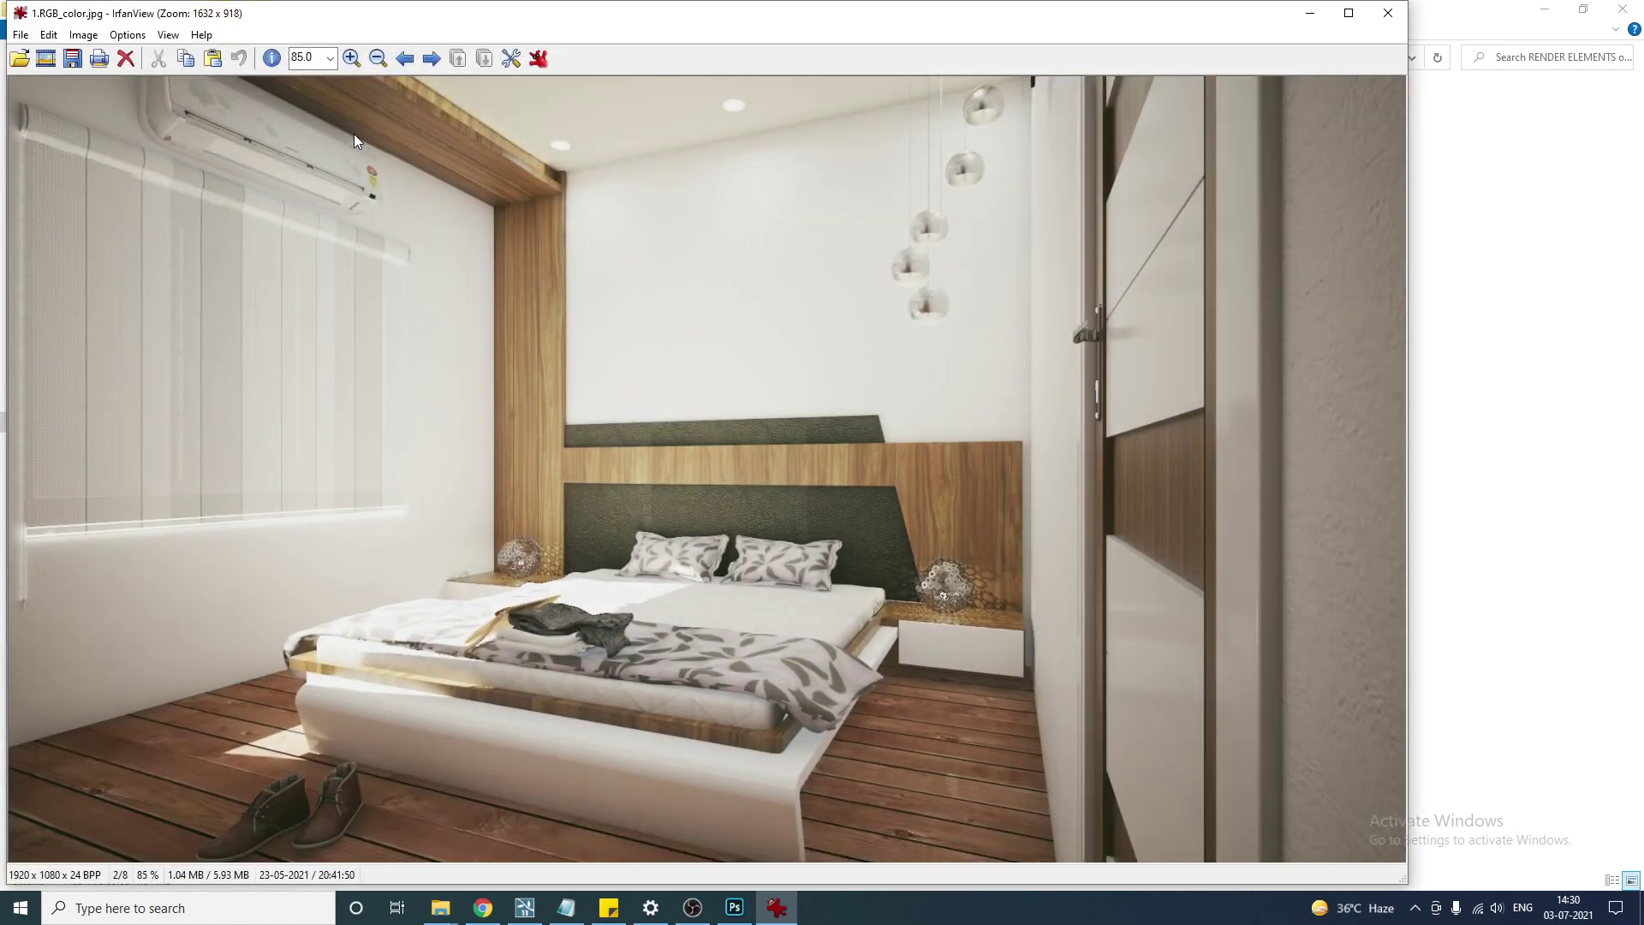
Review the render element images from the RGB color pass through the ZDepth pass, and close the image viewer.
key(Right)
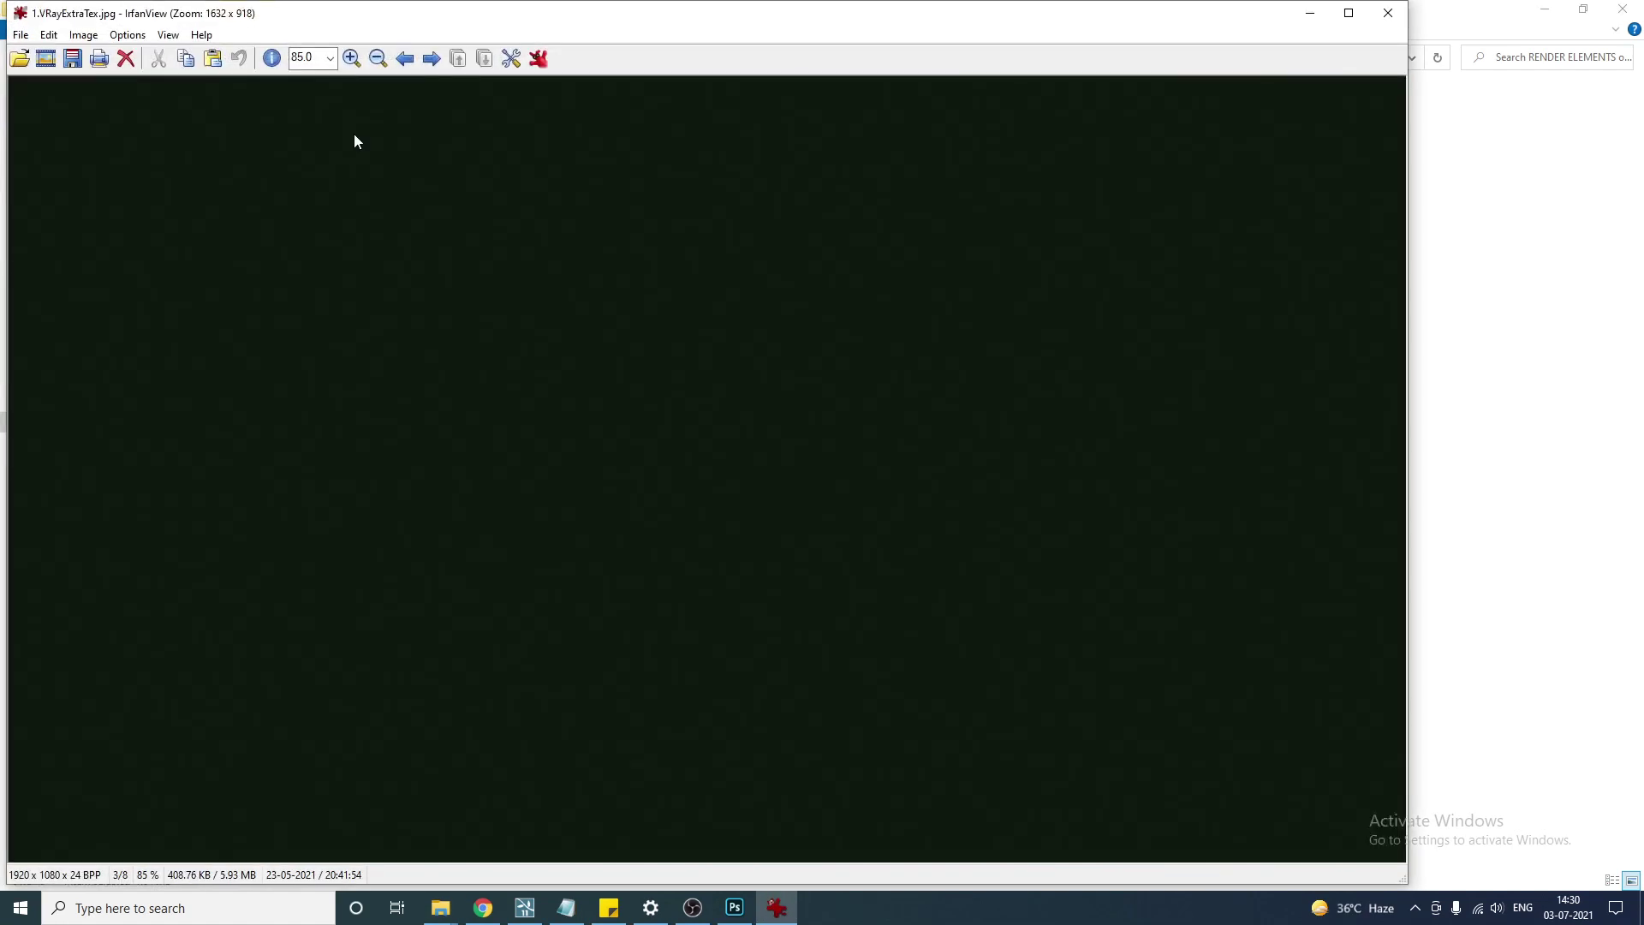
key(Right)
key(Right)
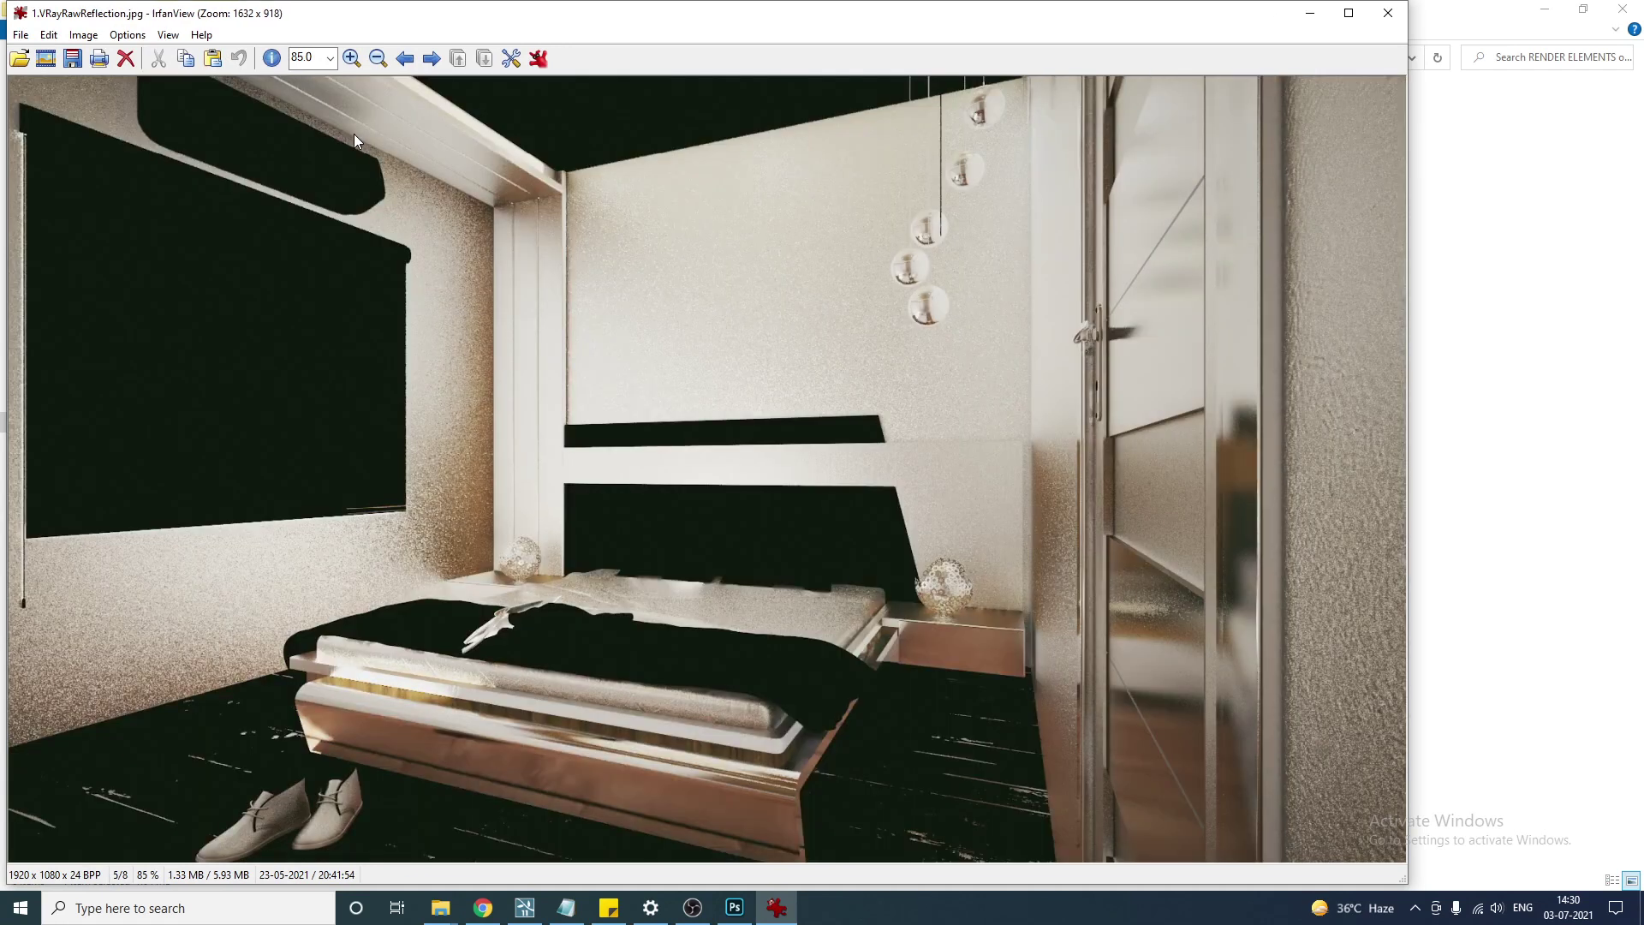
key(Right)
key(Right)
key(Right)
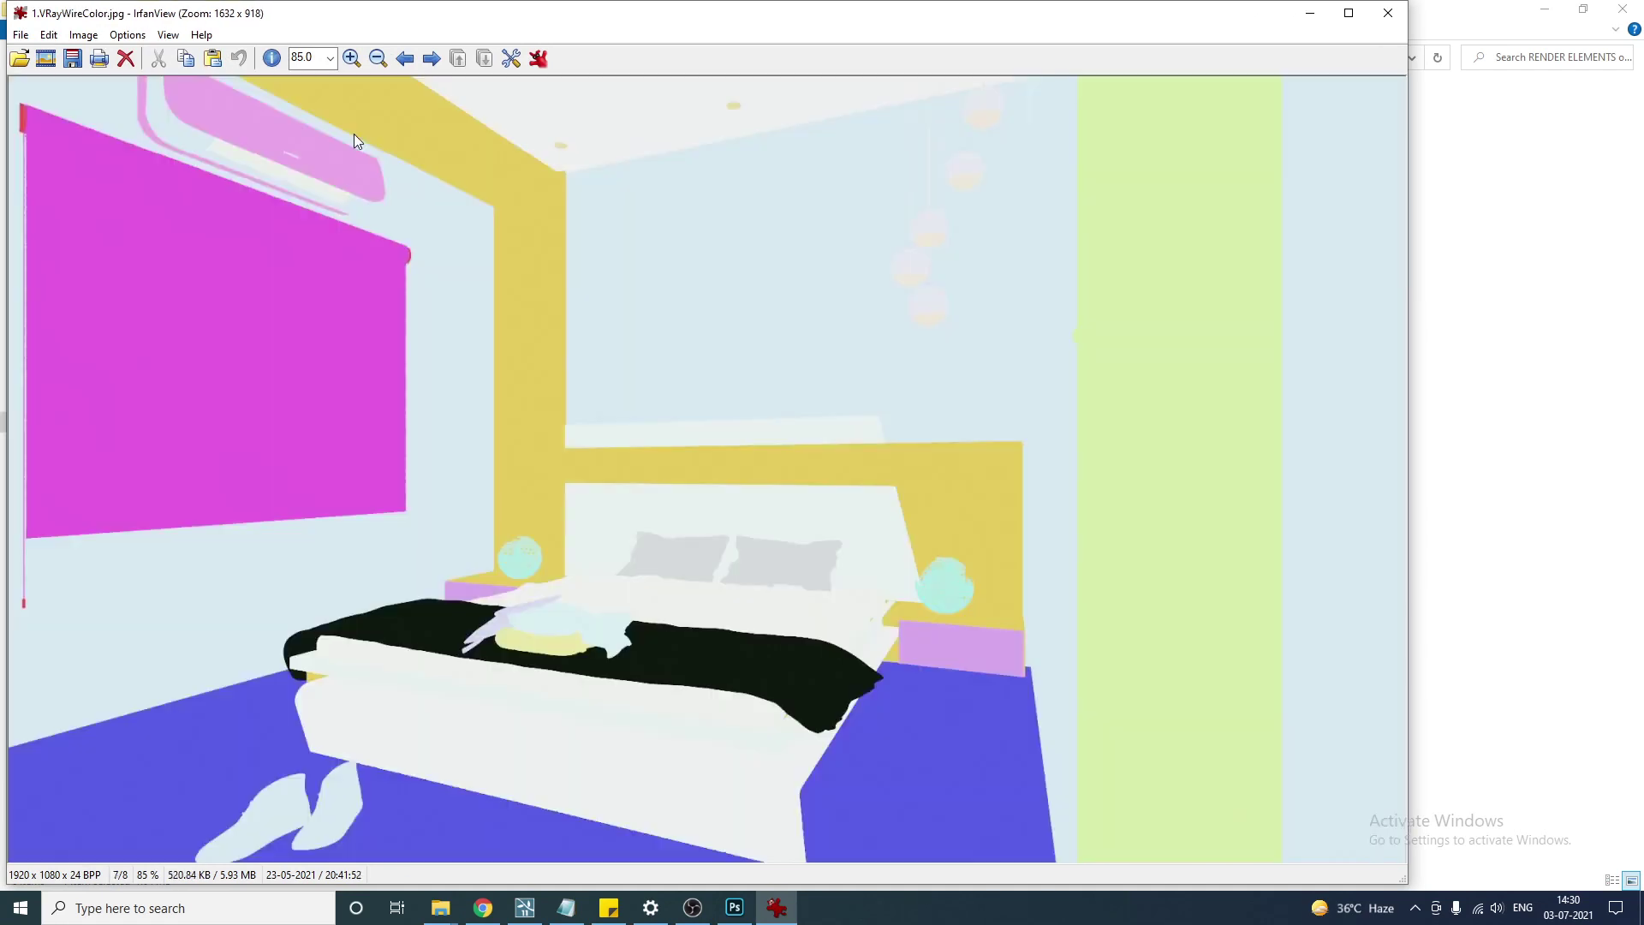
key(Right)
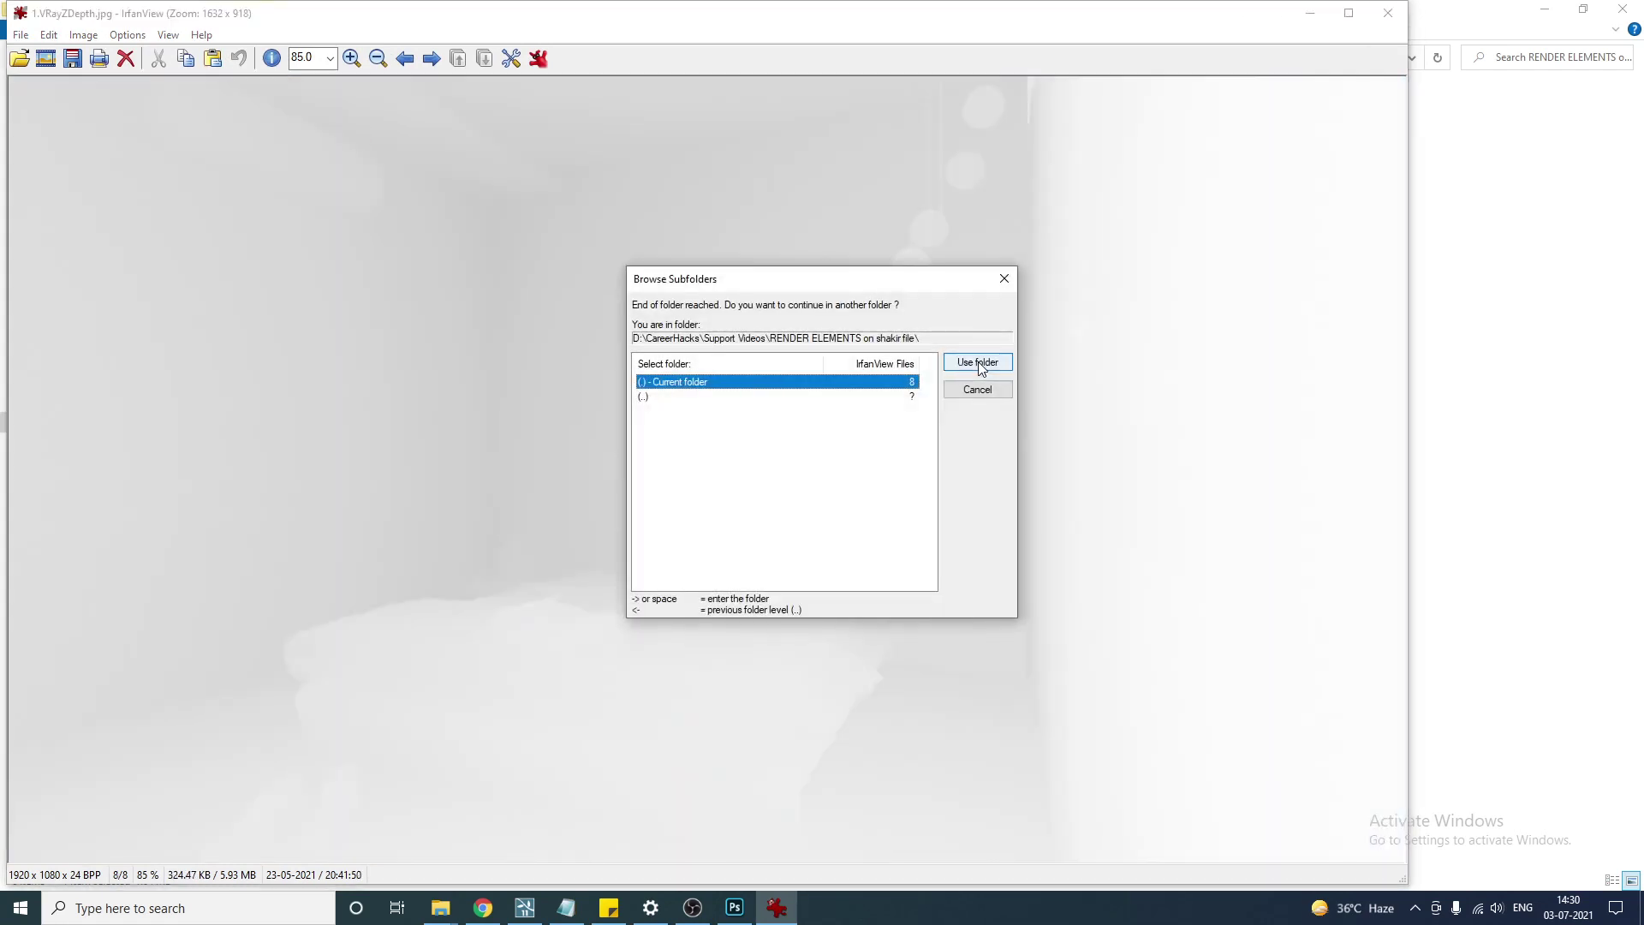
key(Escape)
key(Right)
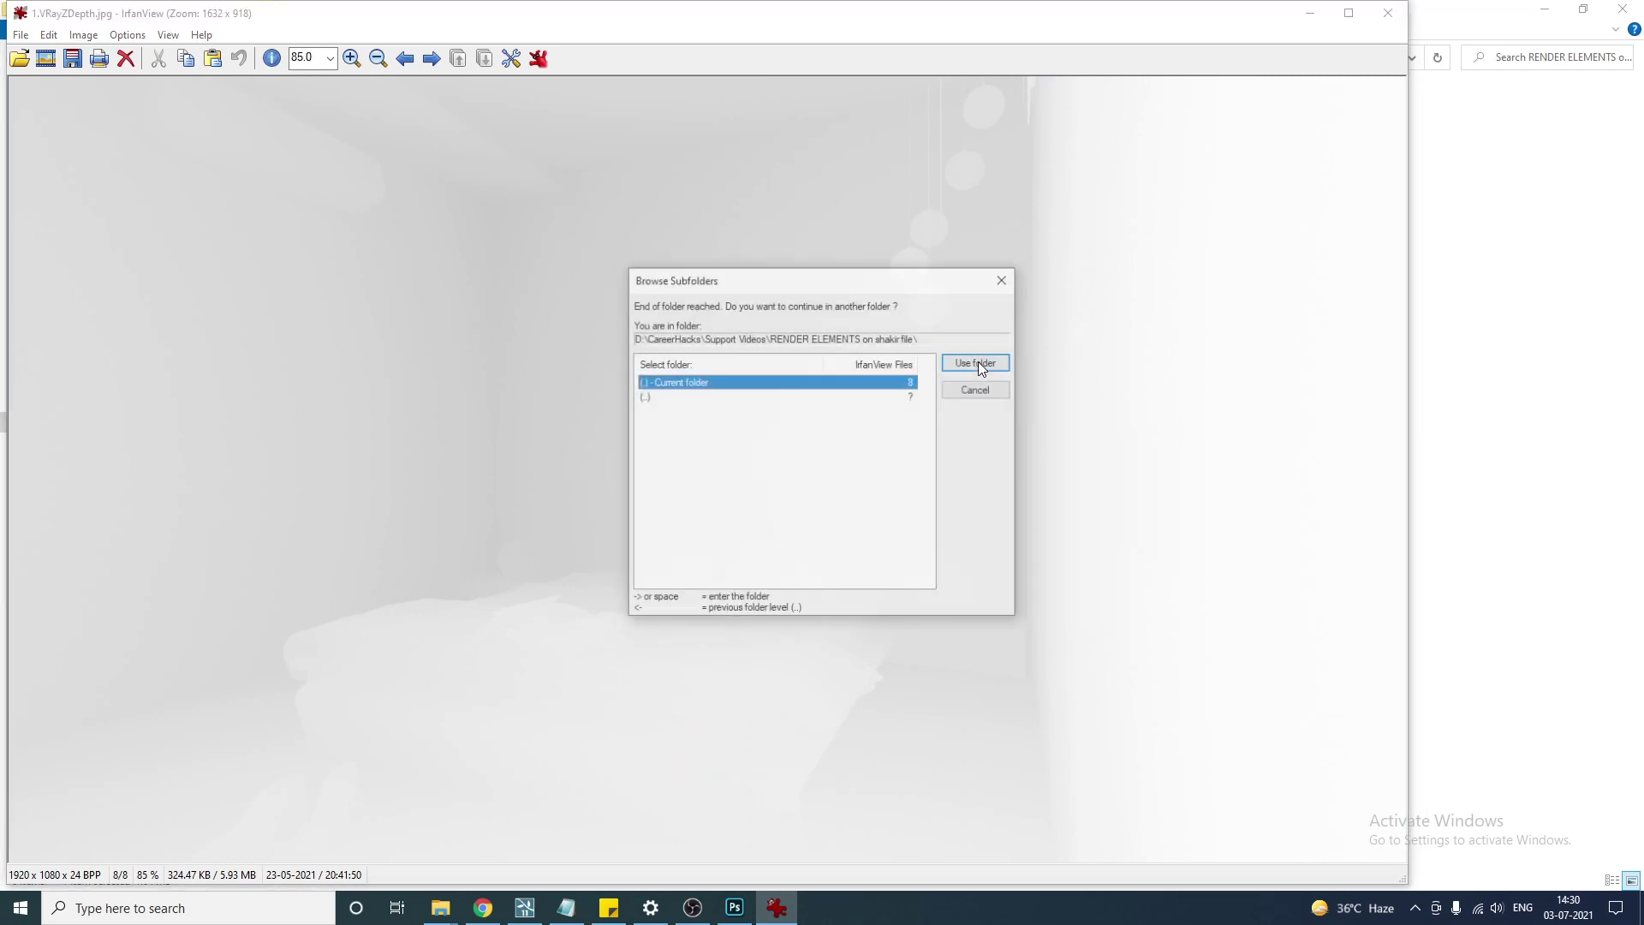
key(Escape)
key(Escape)
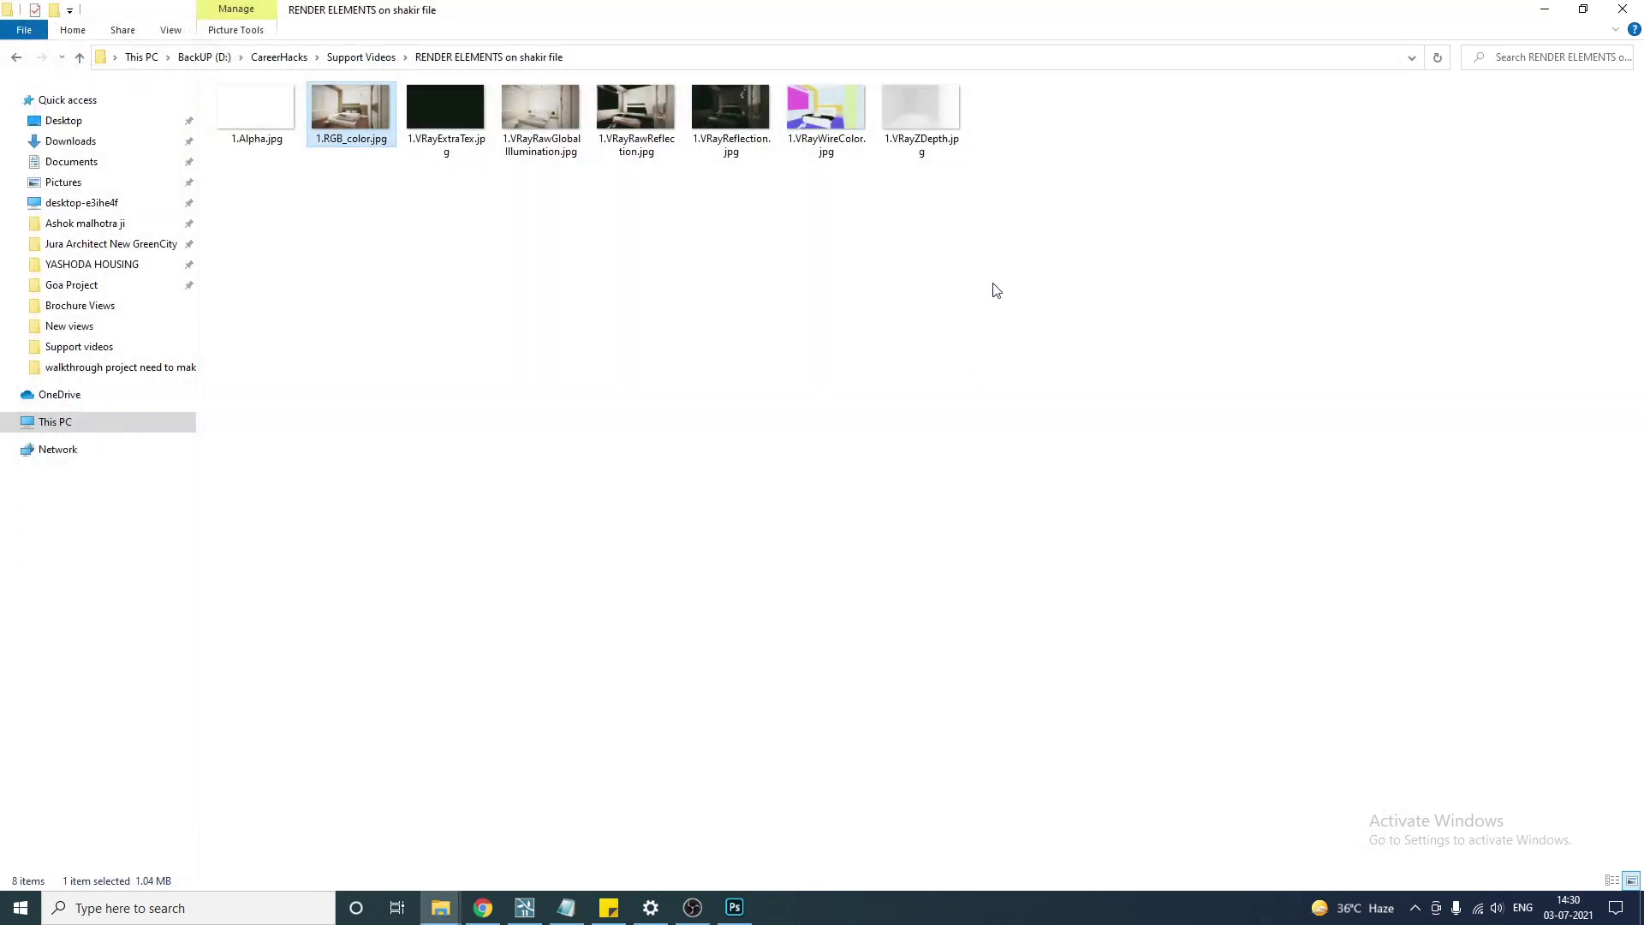
click(752, 384)
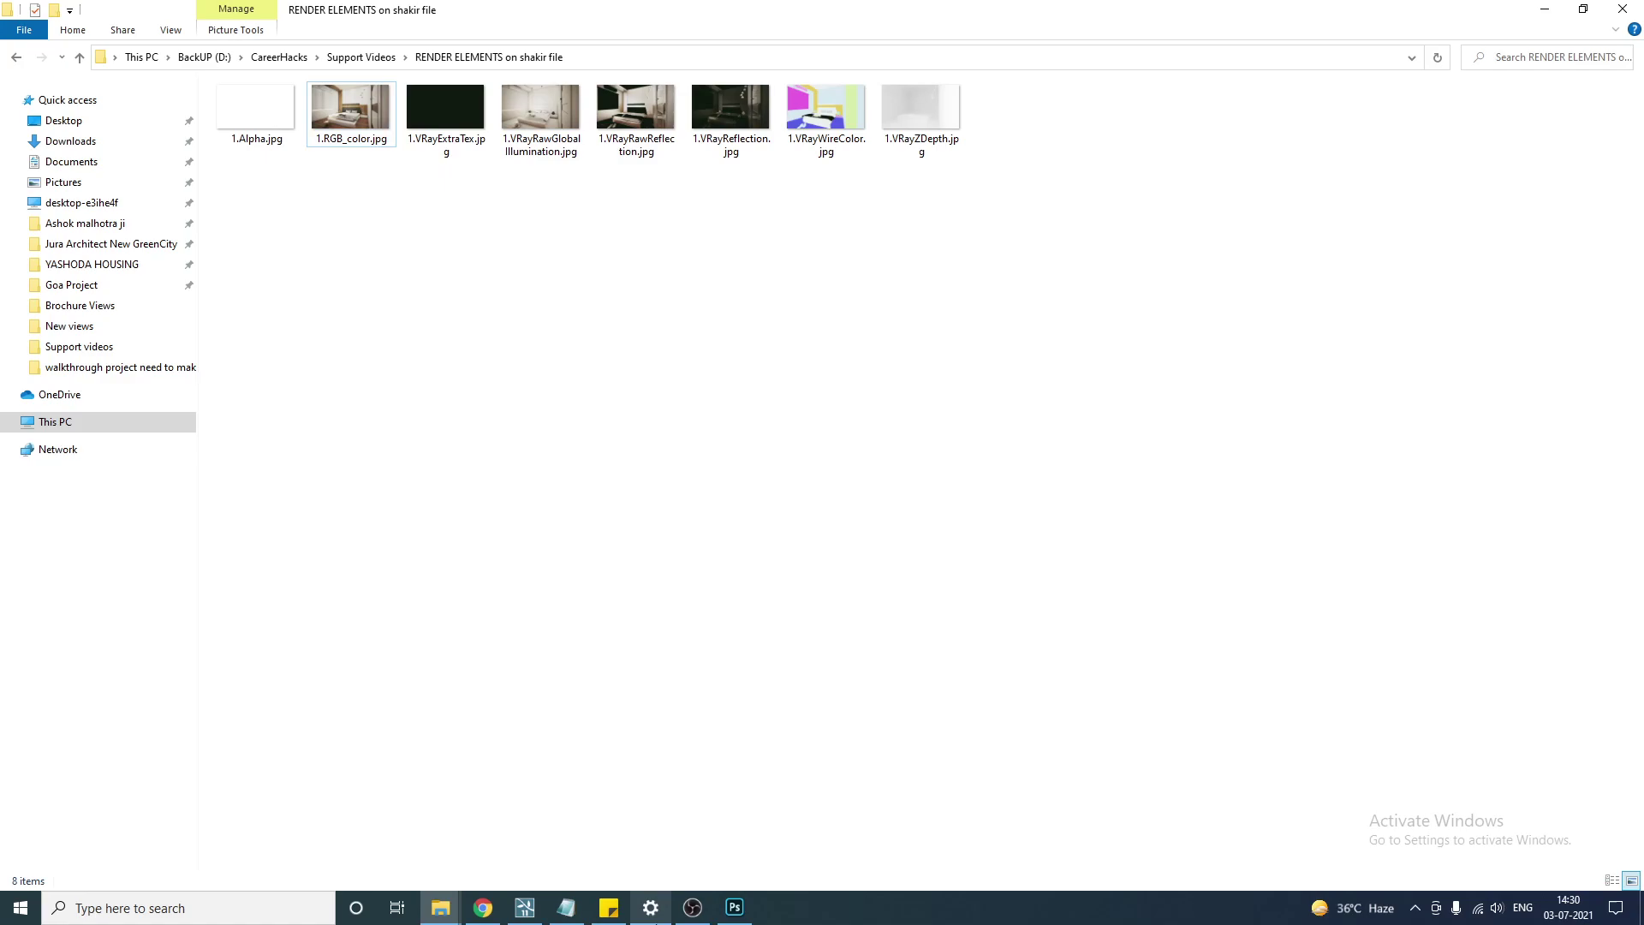
Switch to Photoshop and start the Load Files into Stack script, opening the file selection for its source files.
click(734, 907)
click(41, 10)
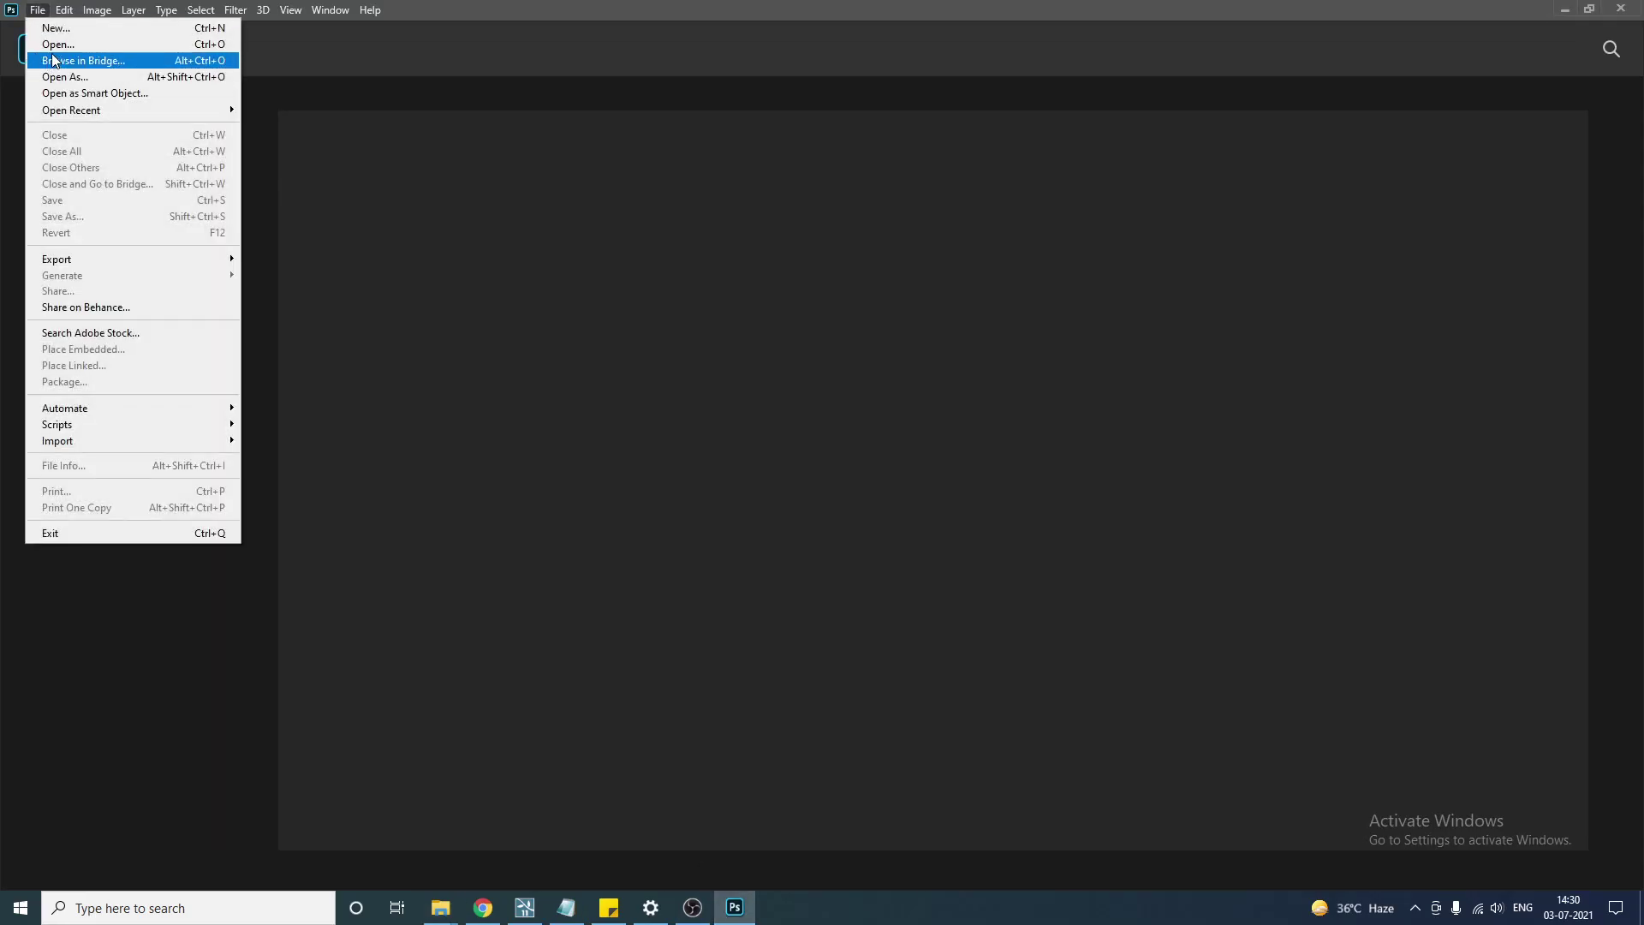
click(52, 55)
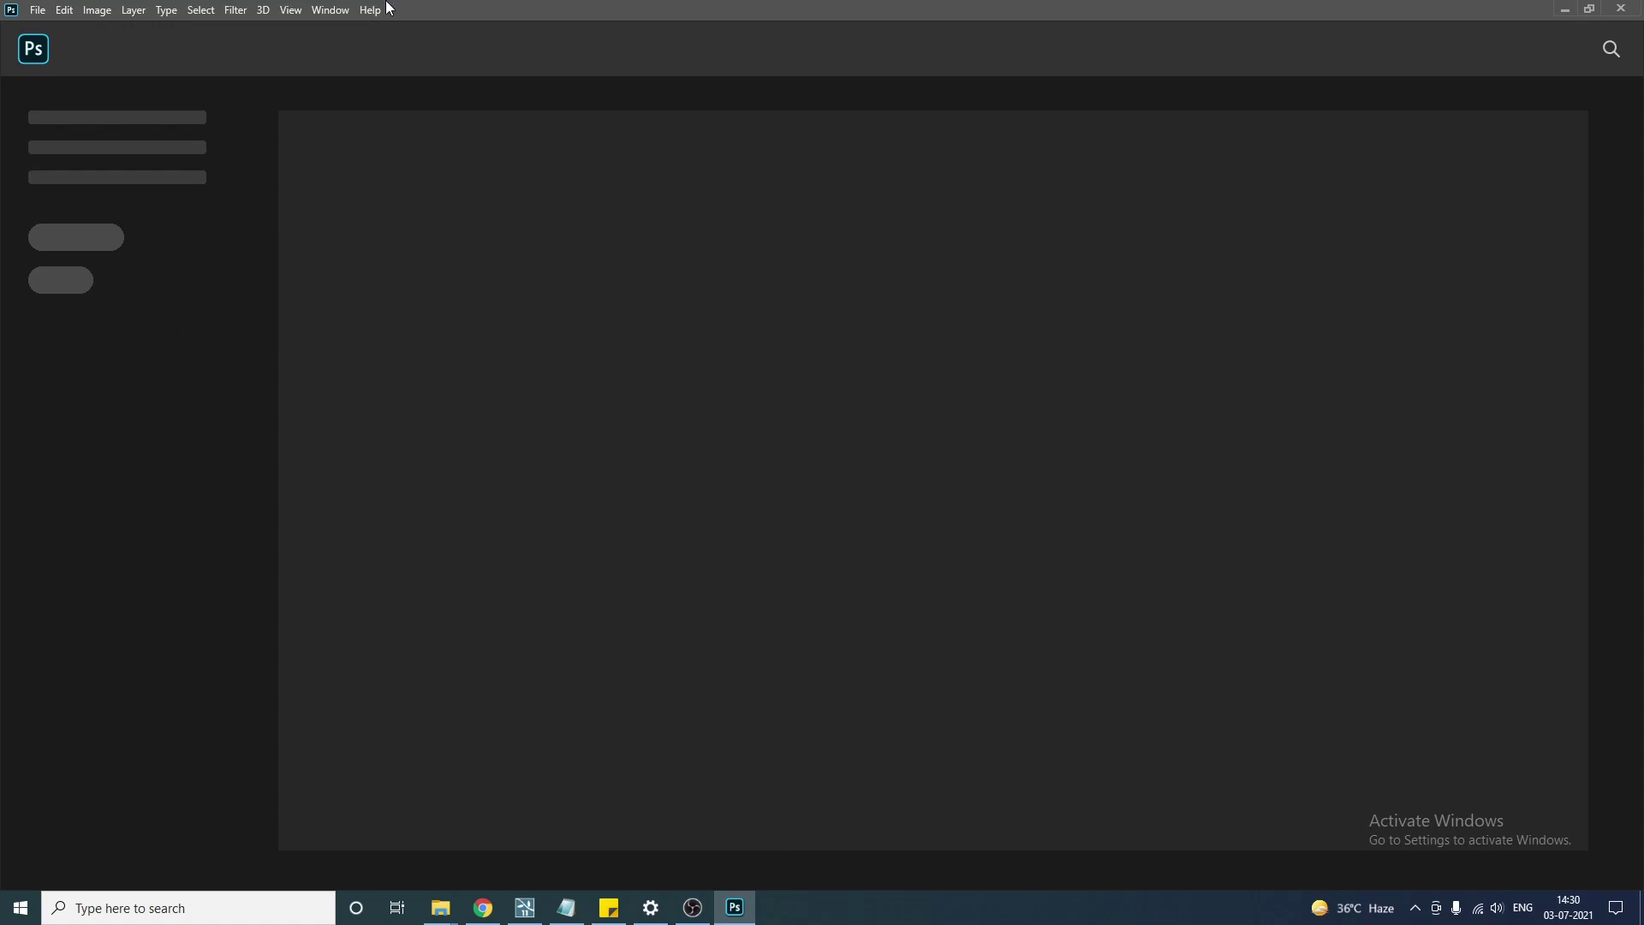
click(38, 11)
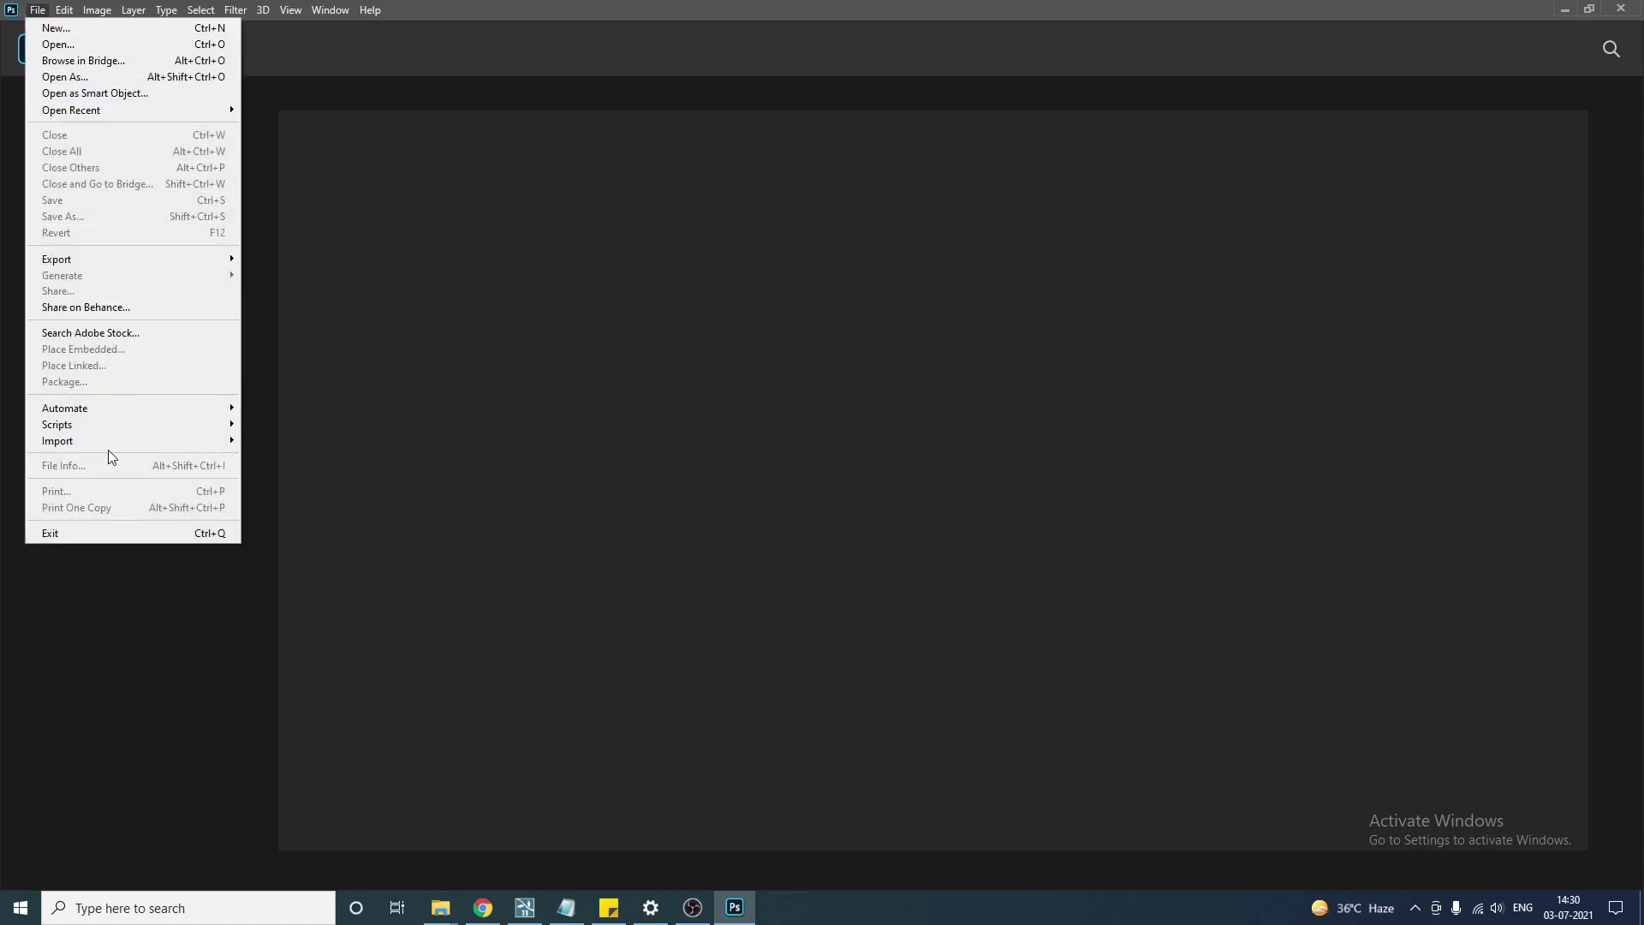
mouse_move(128, 408)
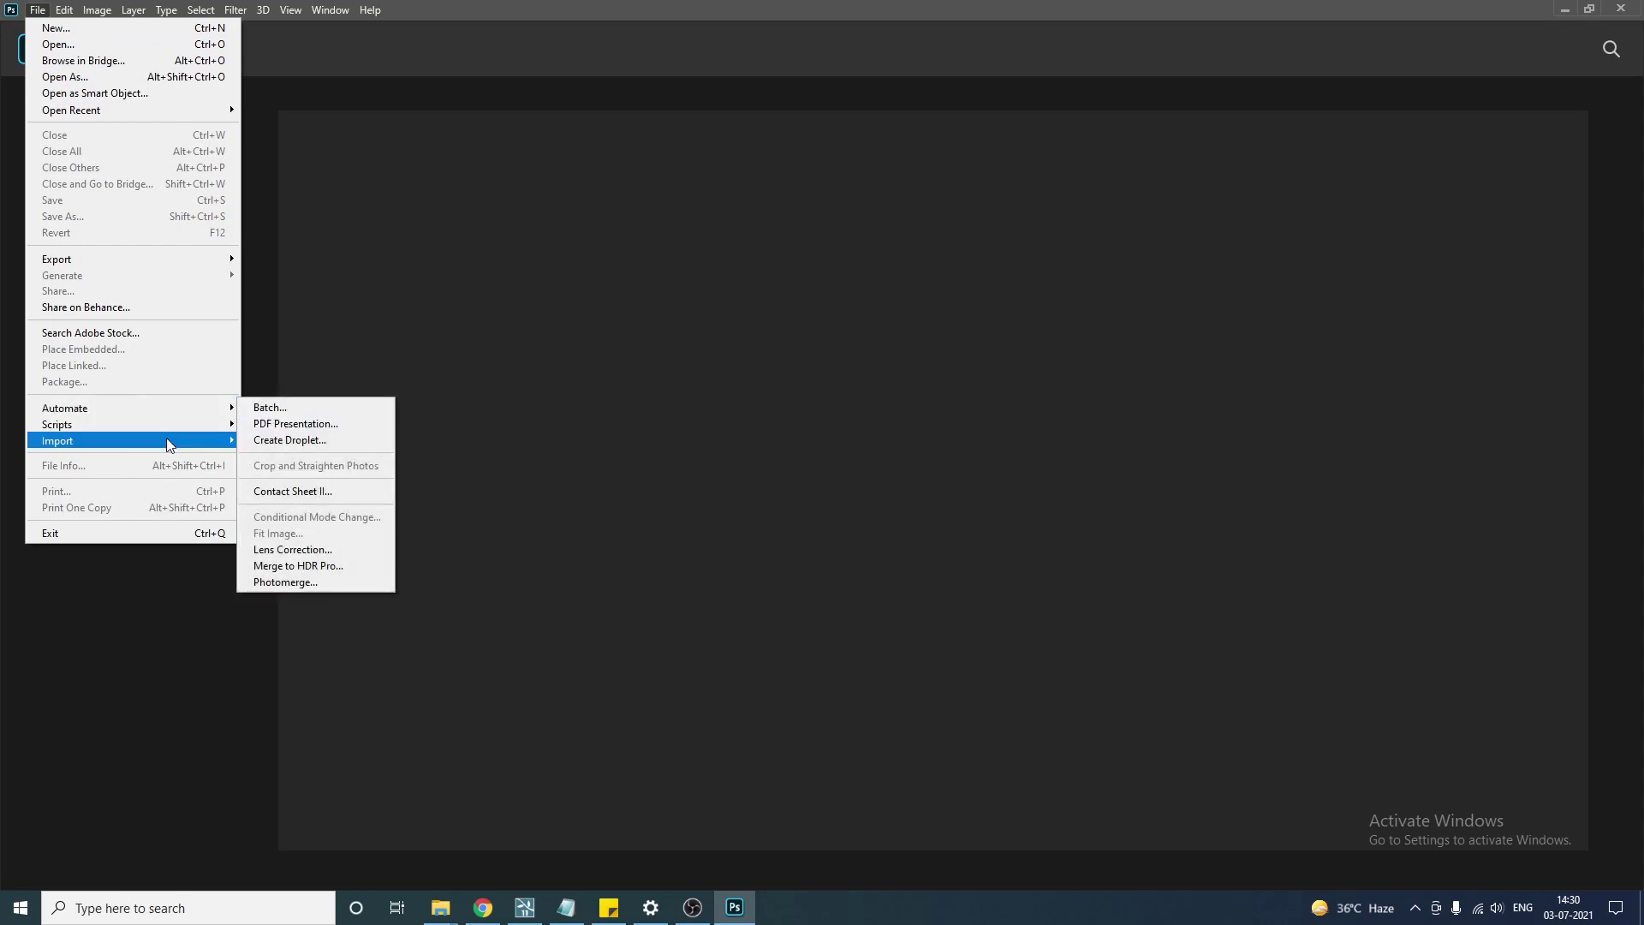
mouse_move(171, 425)
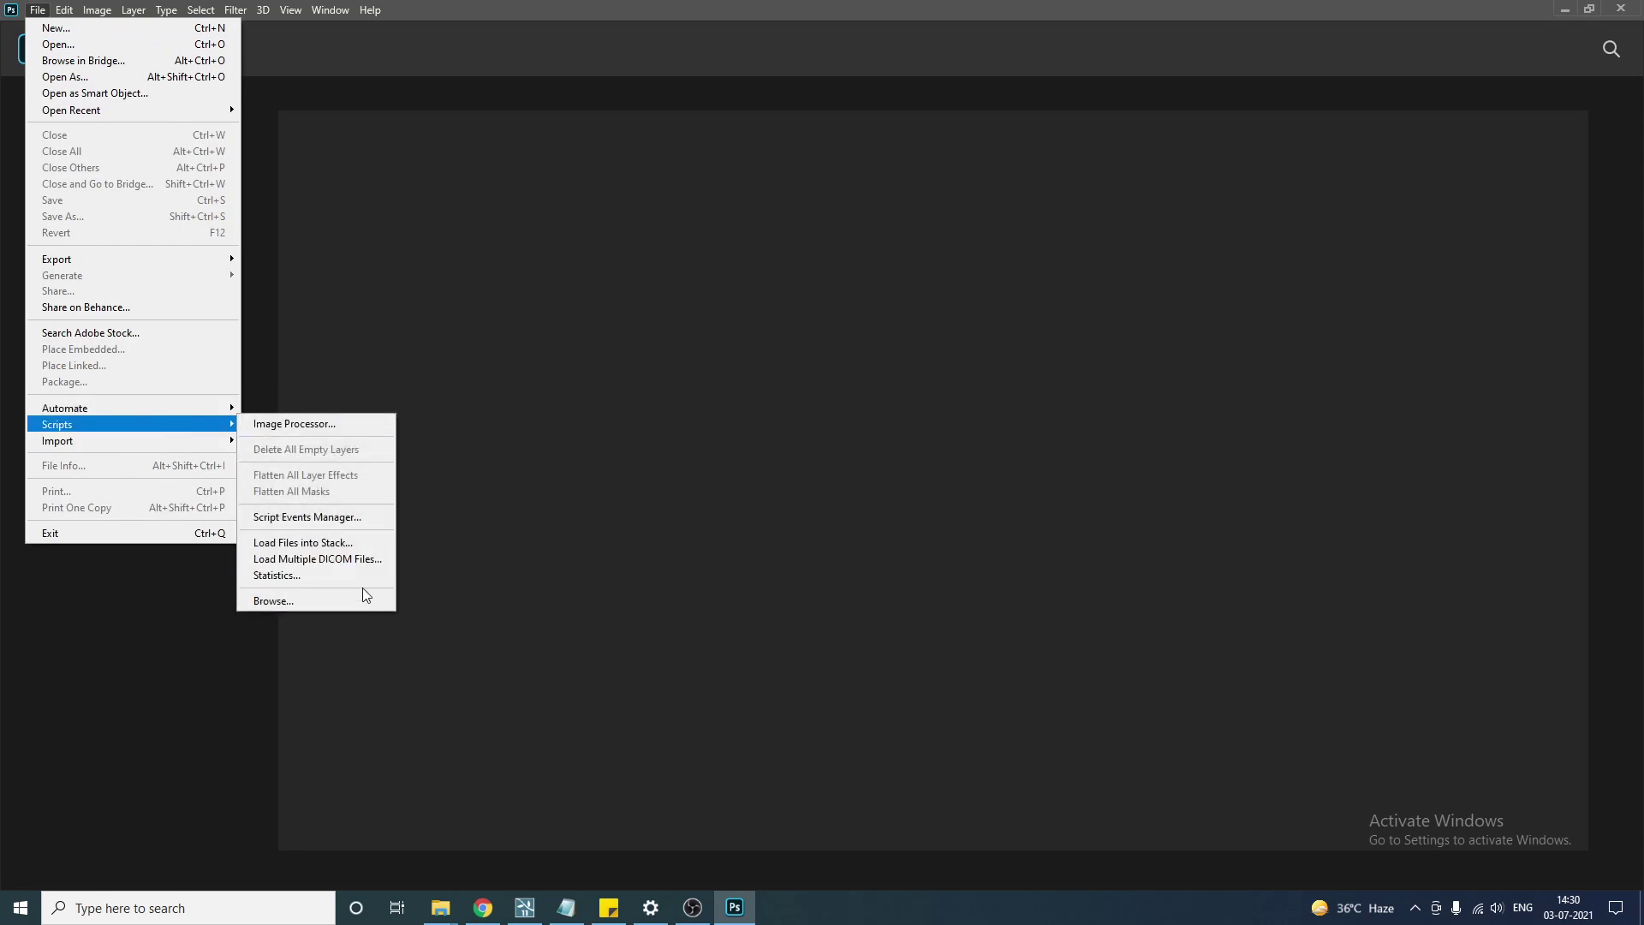
click(390, 545)
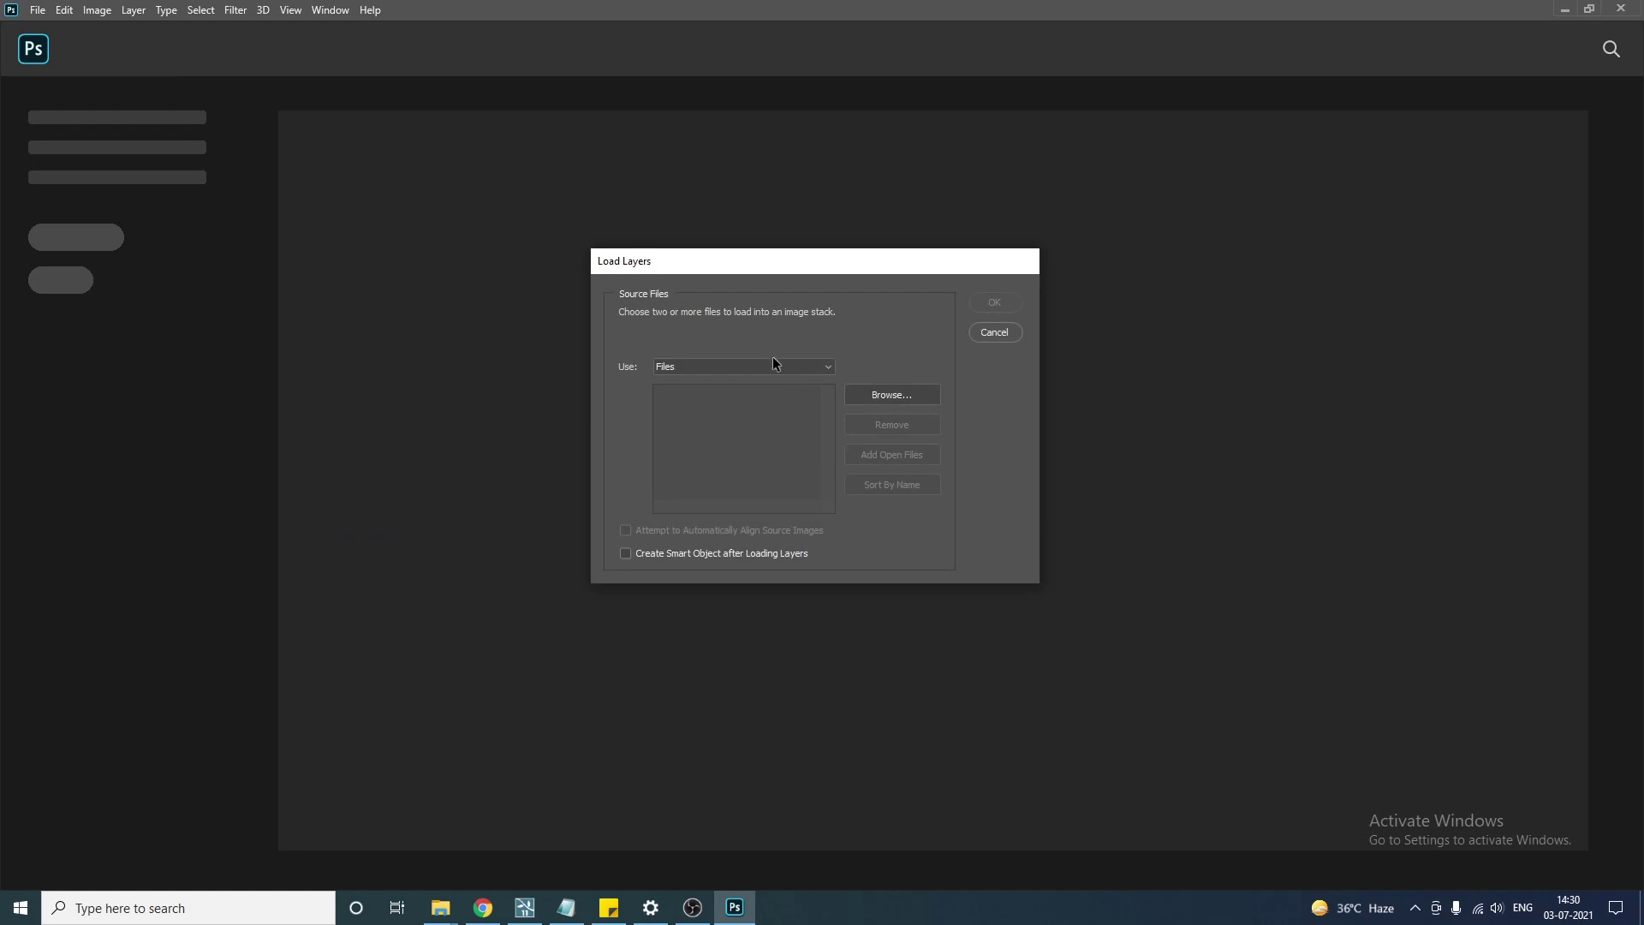
click(893, 395)
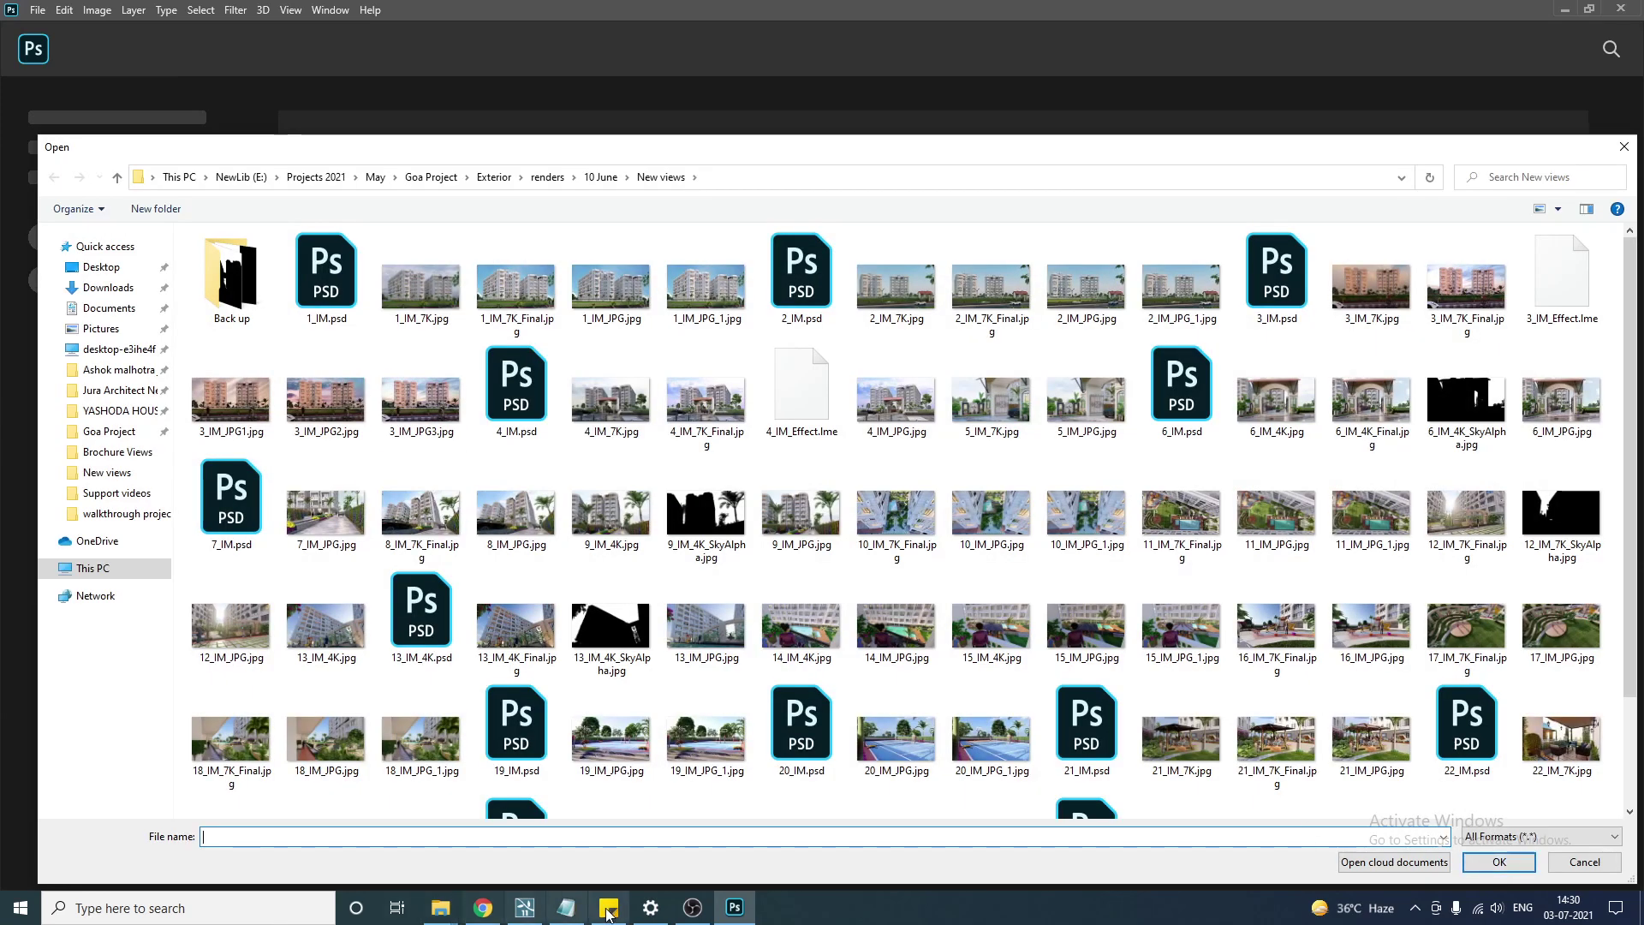
Copy the render elements folder's path from File Explorer and open that folder in Photoshop's file selection dialog.
mouse_move(441, 907)
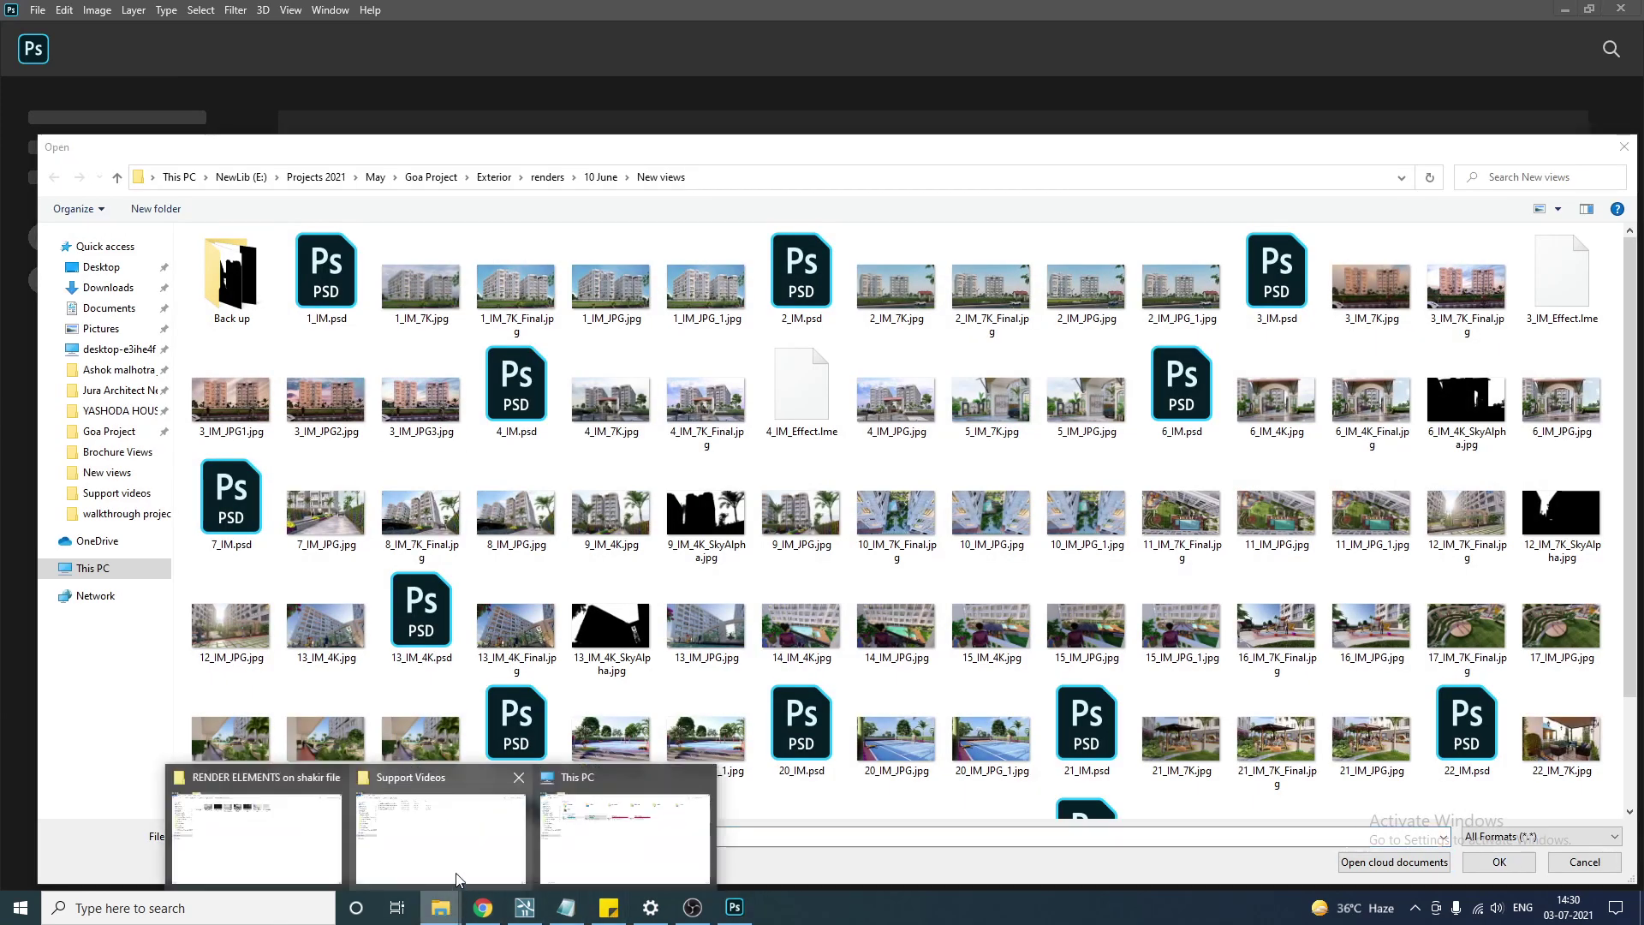
click(260, 854)
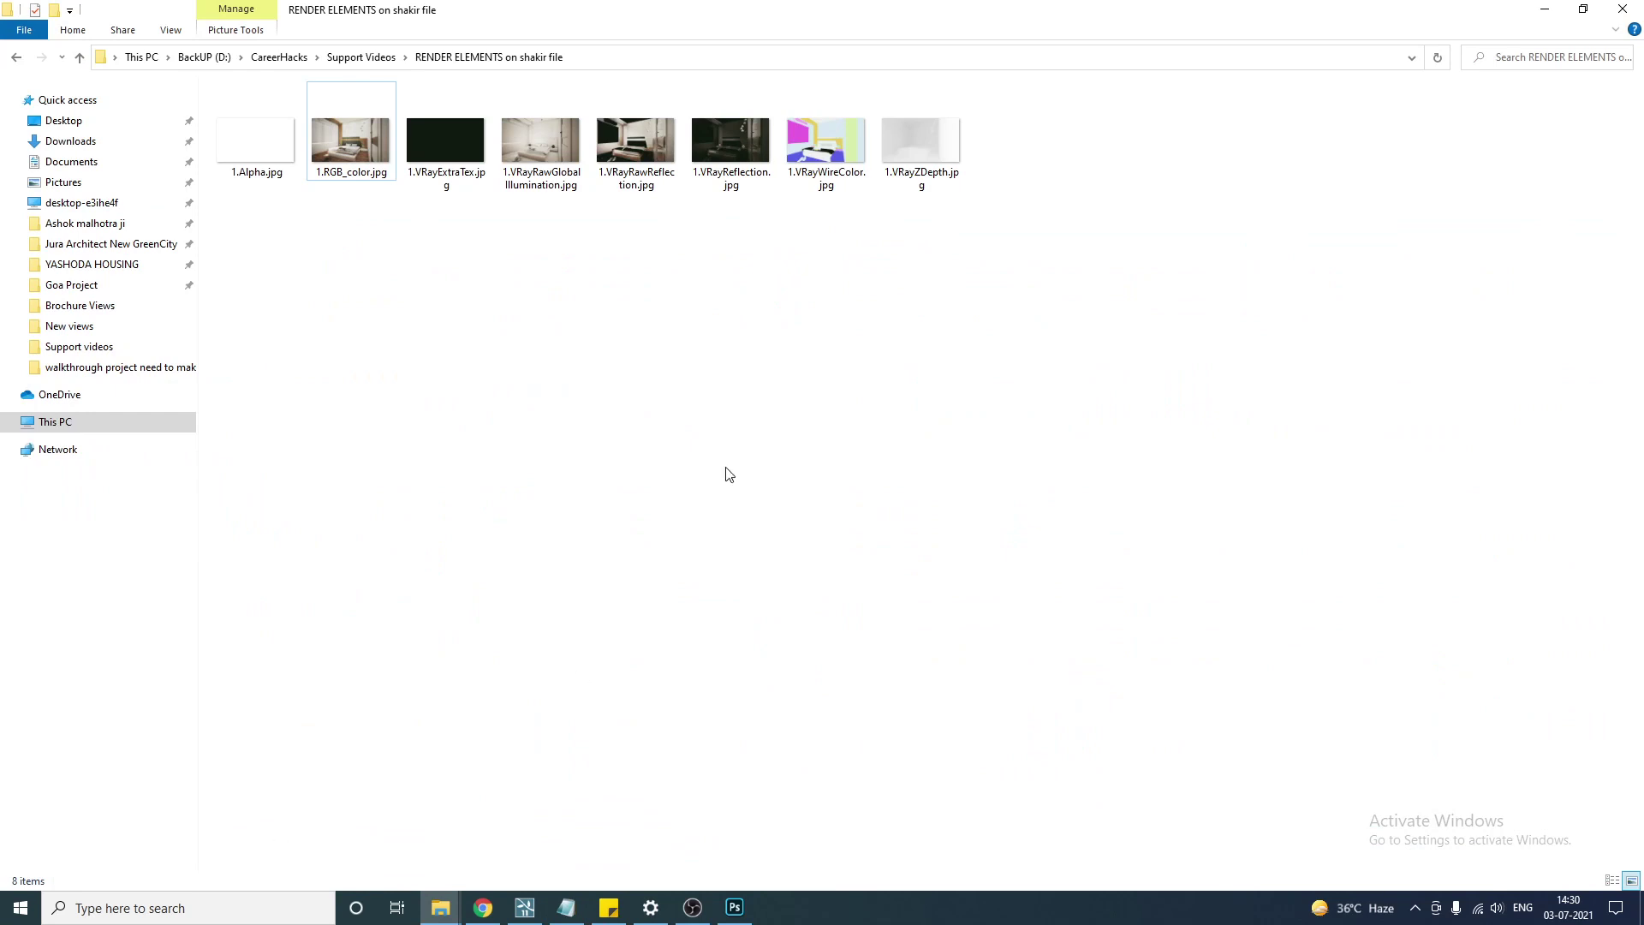
click(621, 60)
right_click(625, 57)
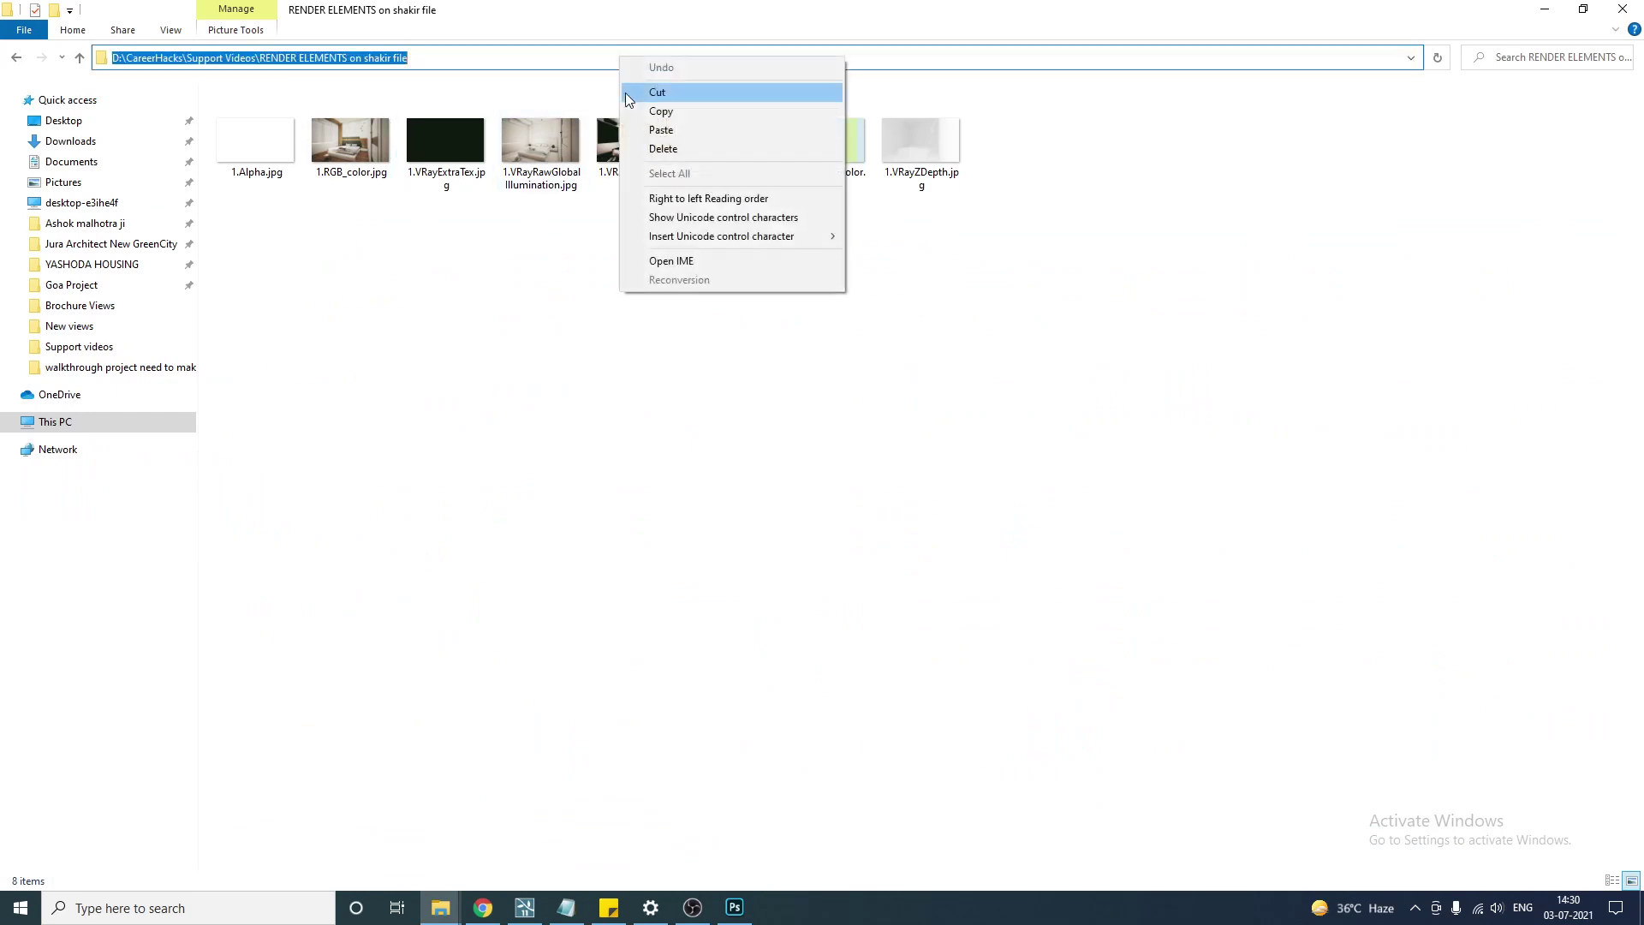
click(663, 111)
click(734, 906)
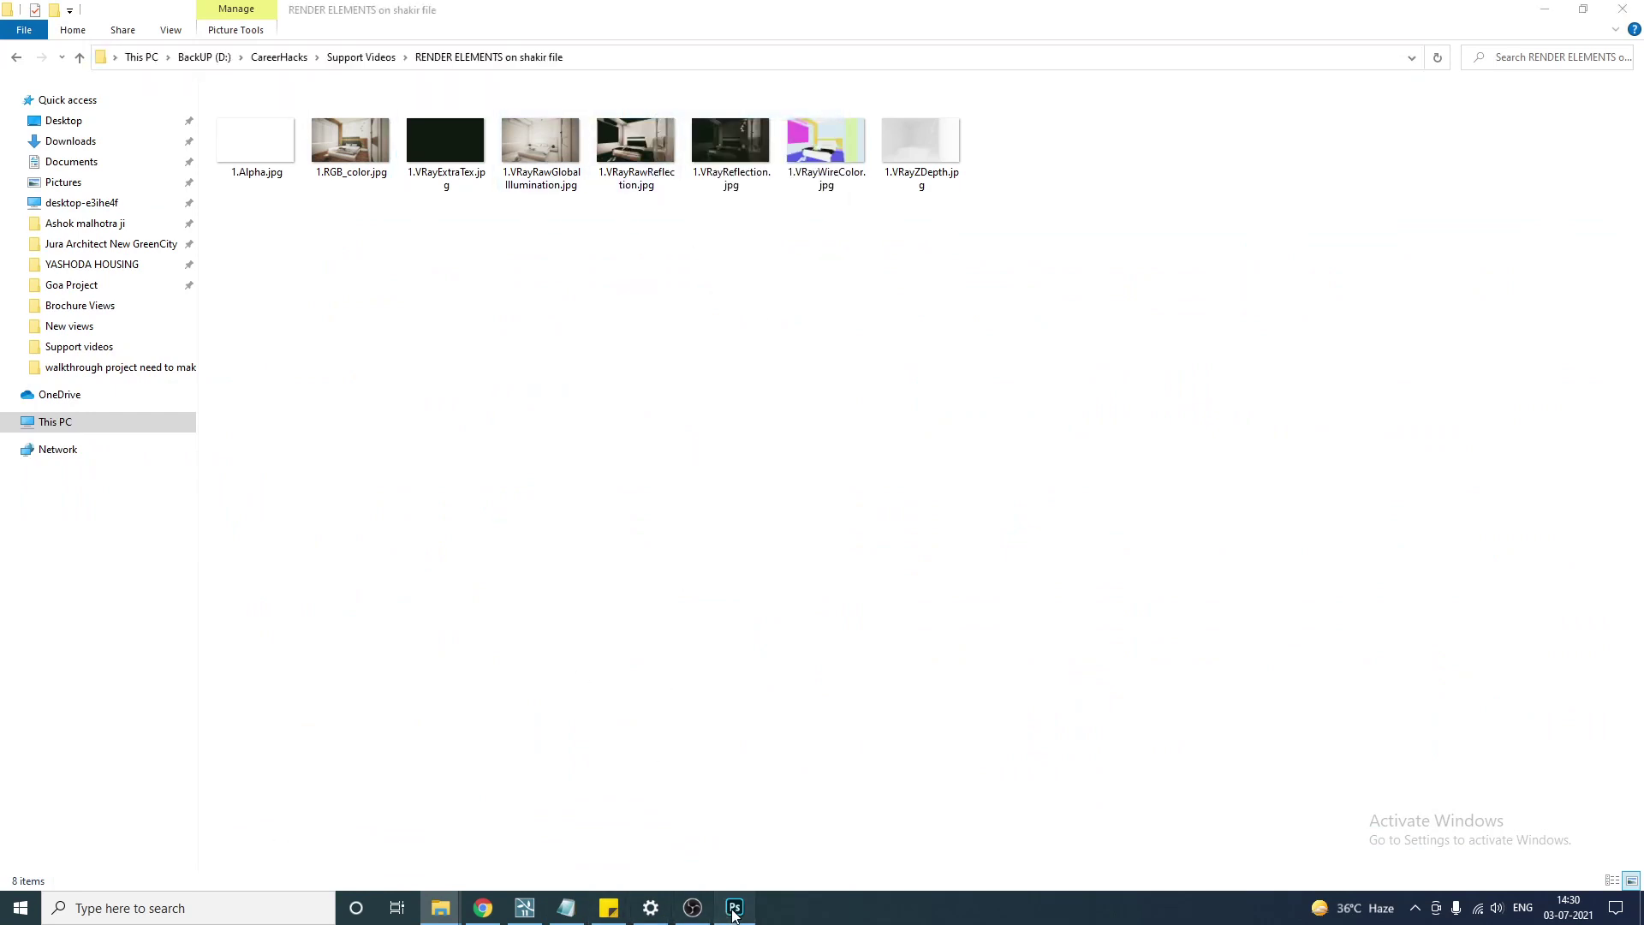
key(ctrl+v)
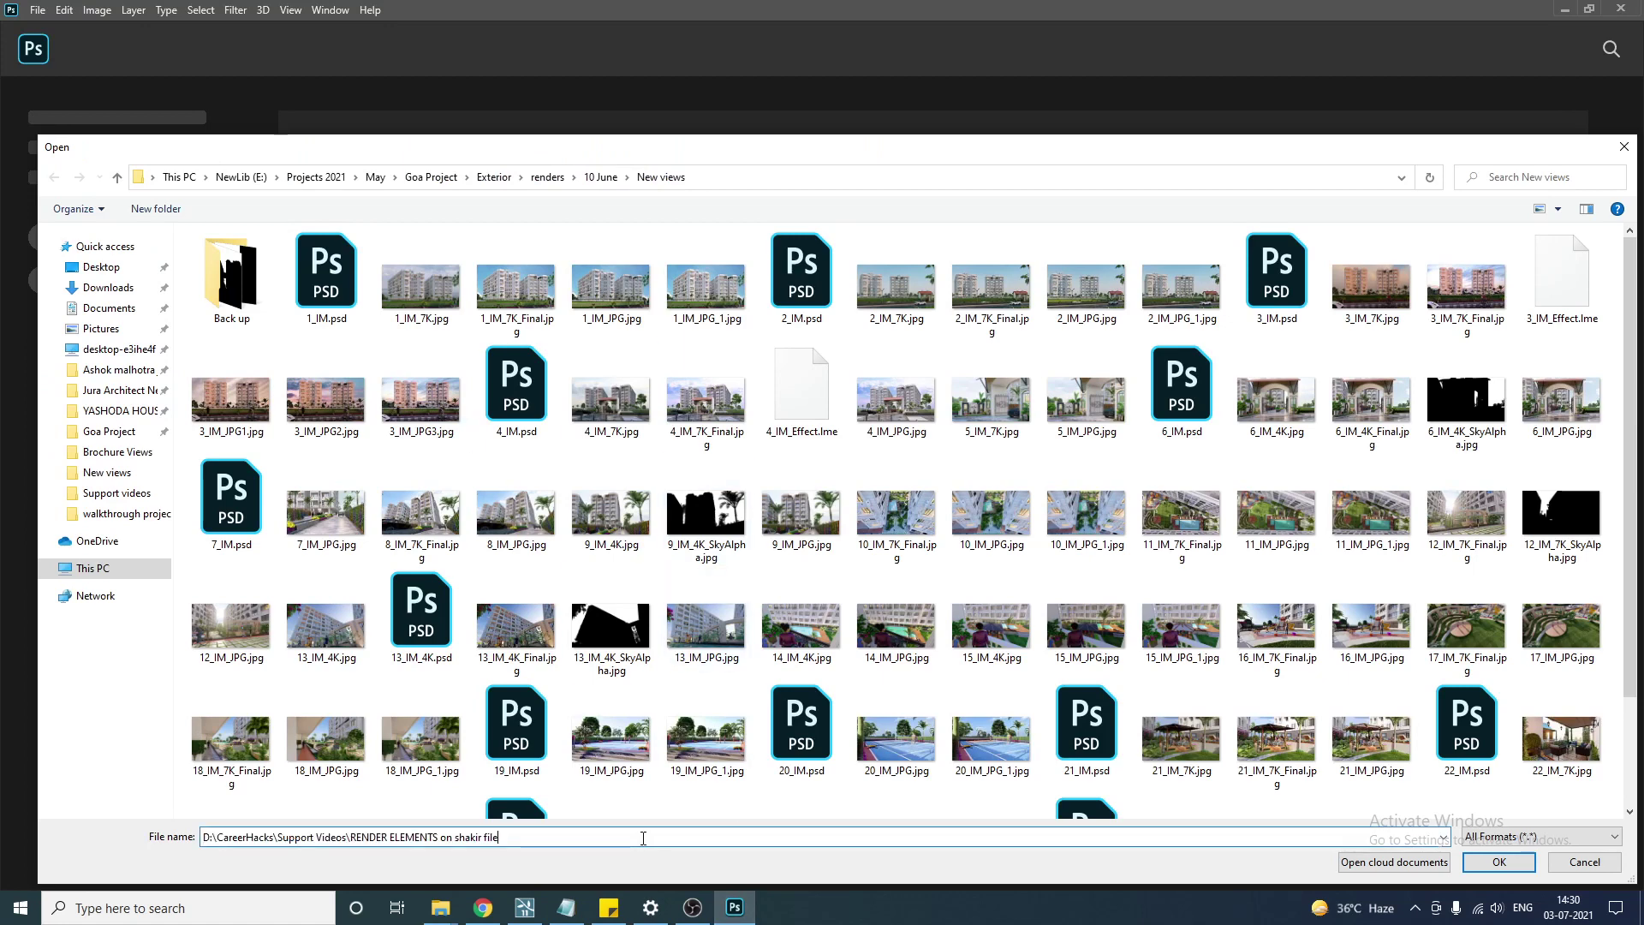
key(Return)
Load all the render element images except 1.Alpha.jpg and 1.VRayExtraTex.jpg as layers of one stacked document.
drag(1063, 518, 179, 259)
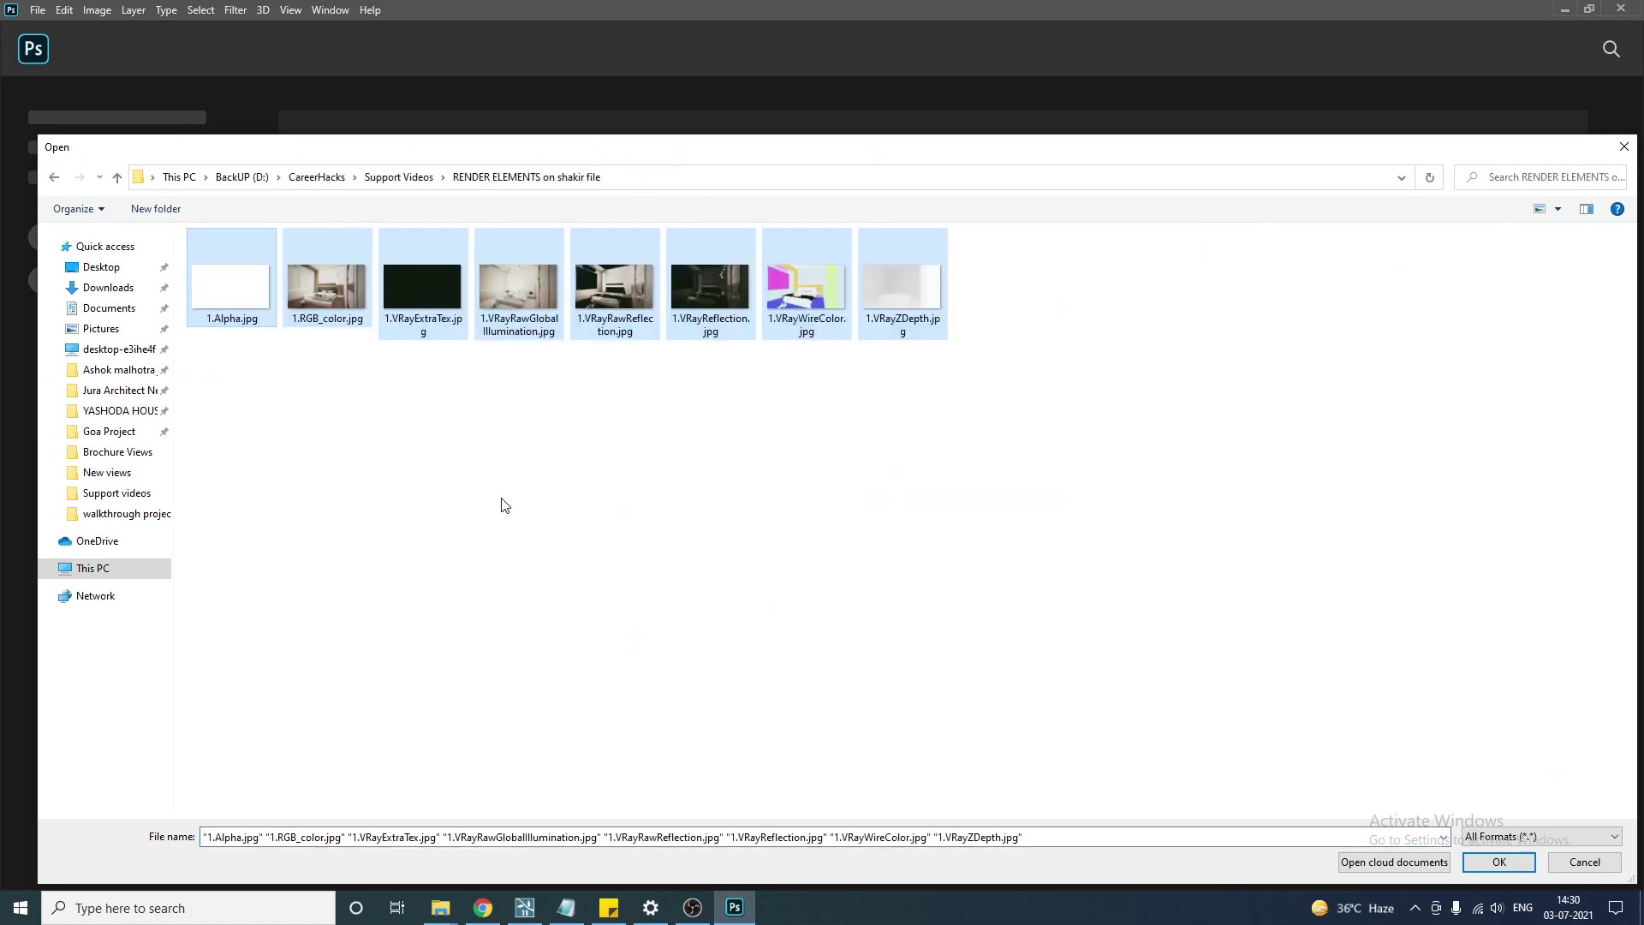
ctrl+click(230, 314)
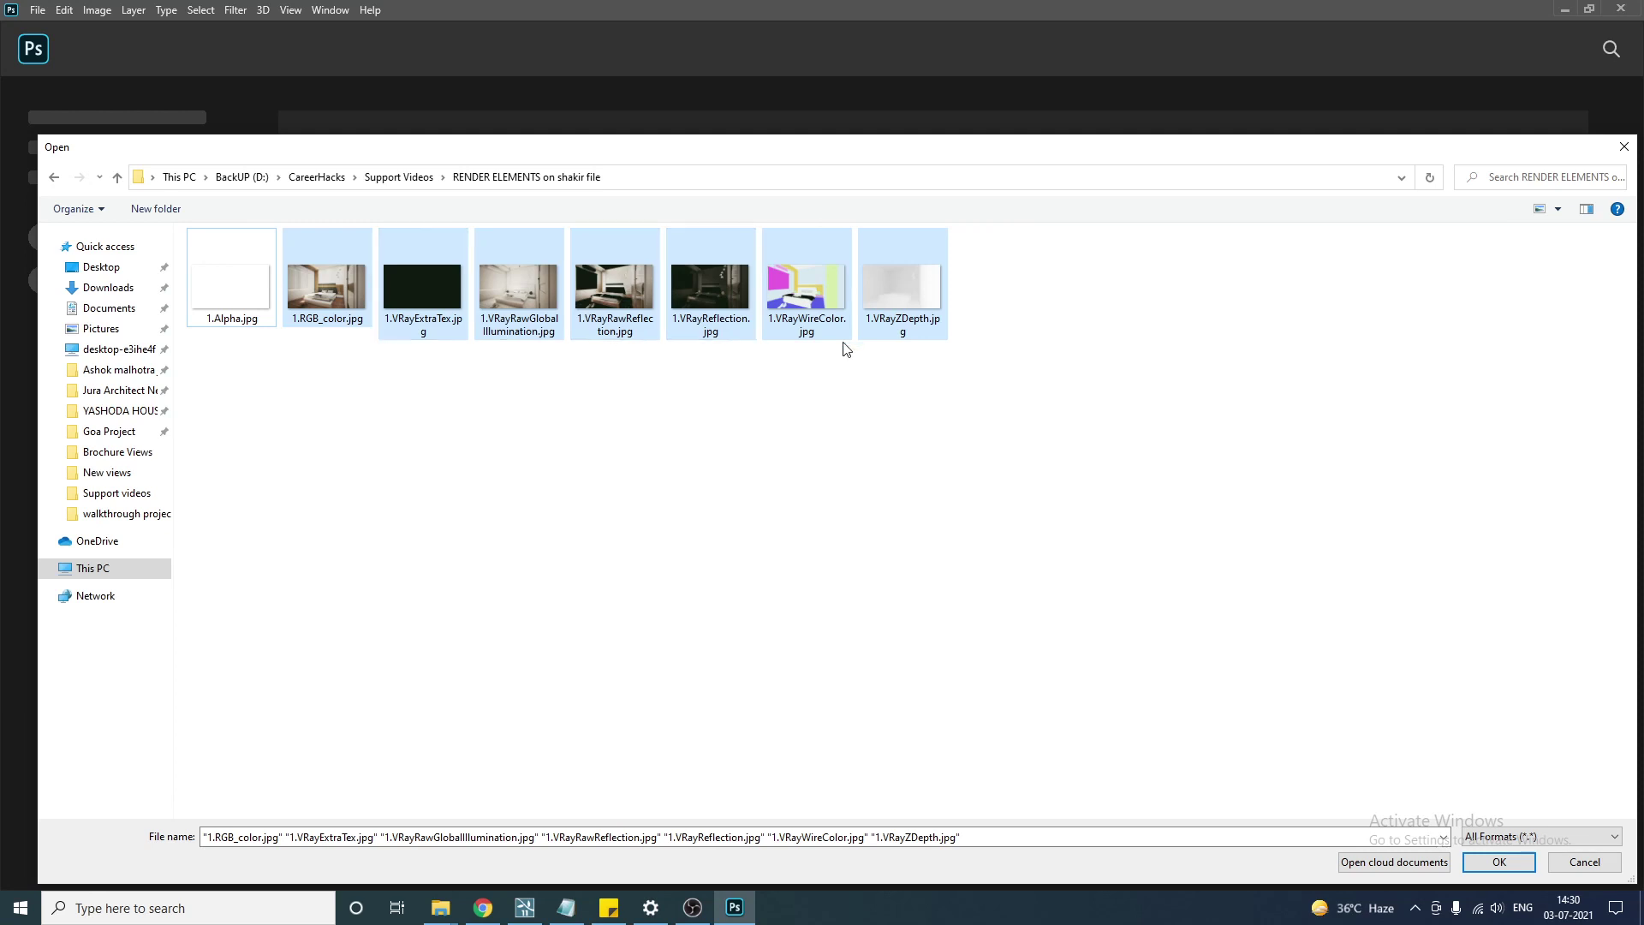
ctrl+click(412, 286)
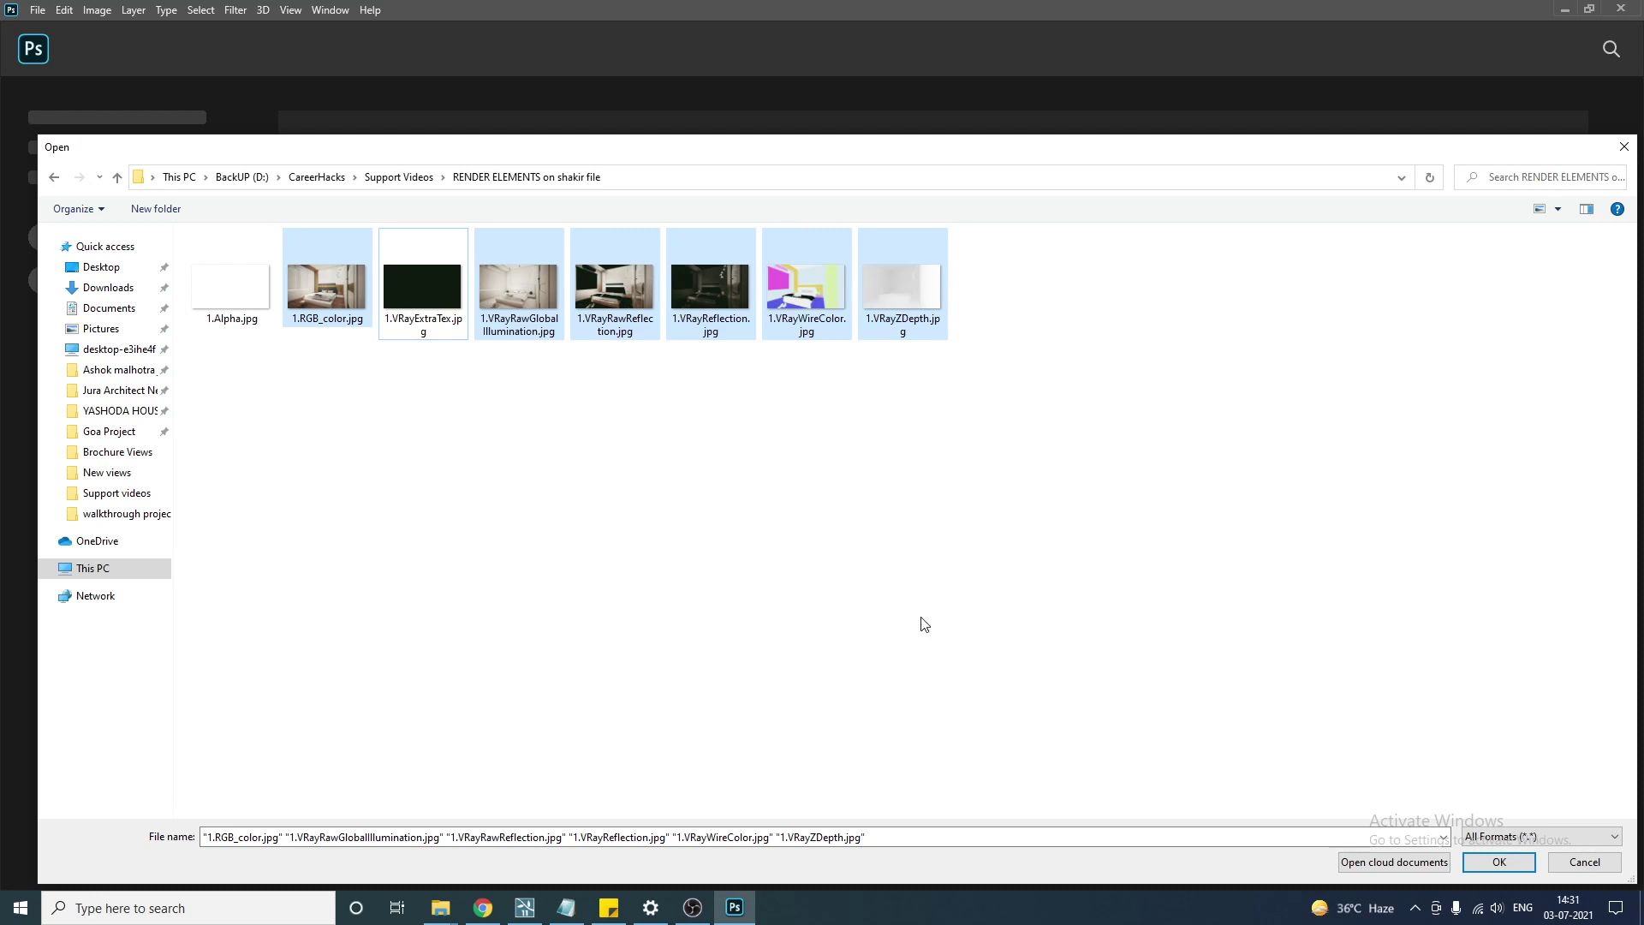
click(1507, 865)
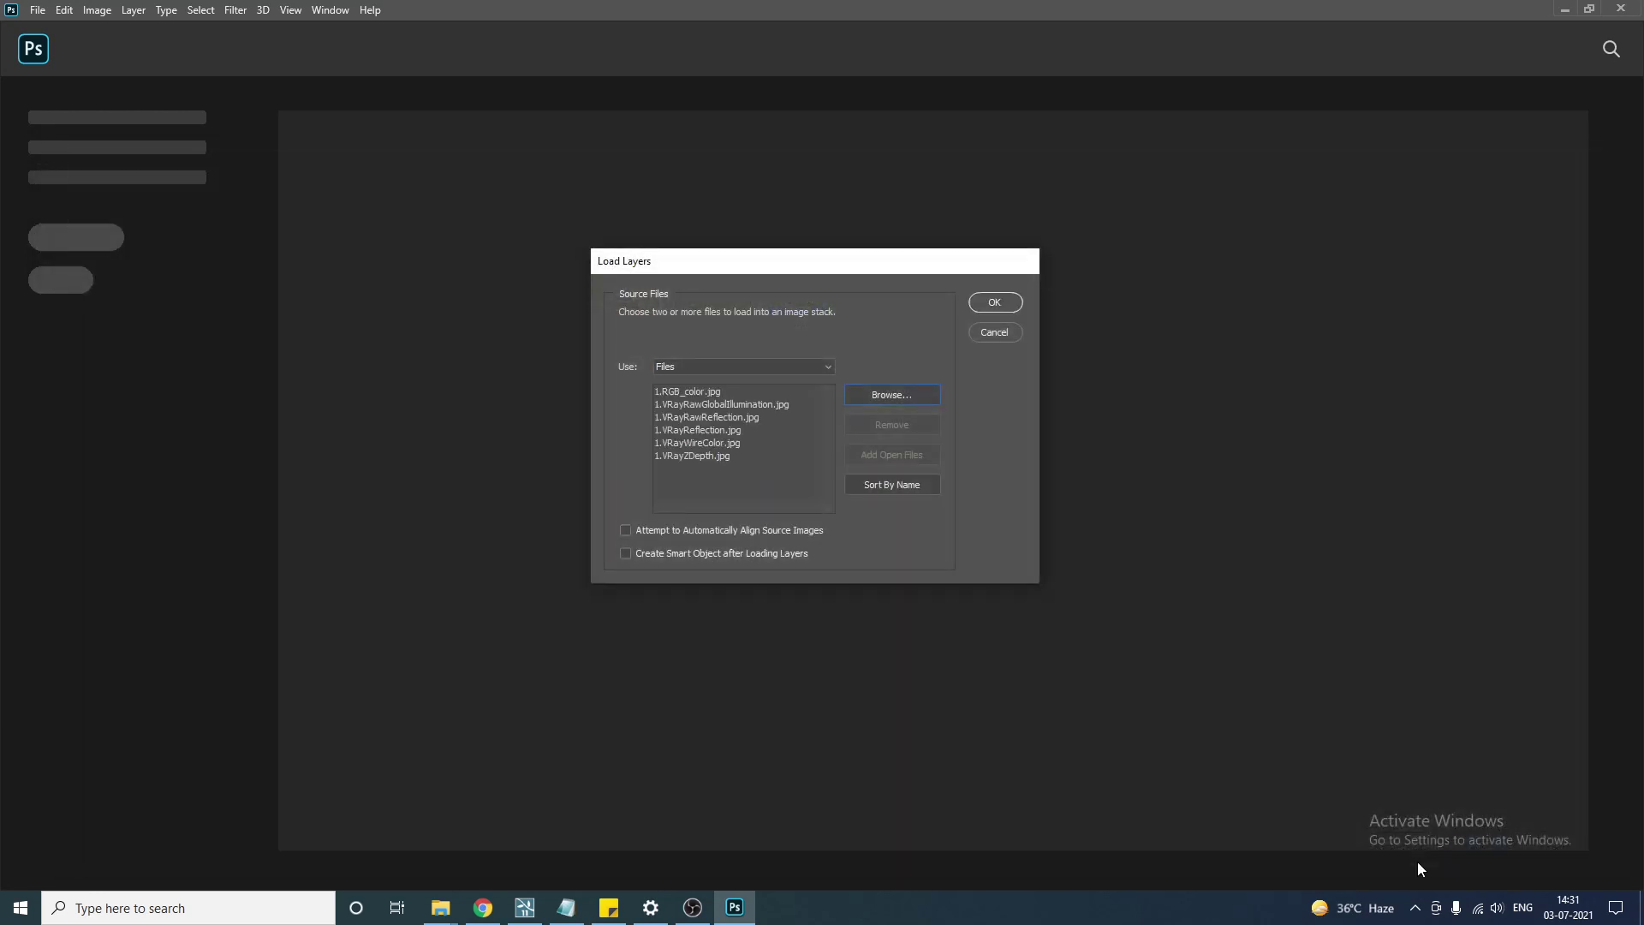
click(1004, 308)
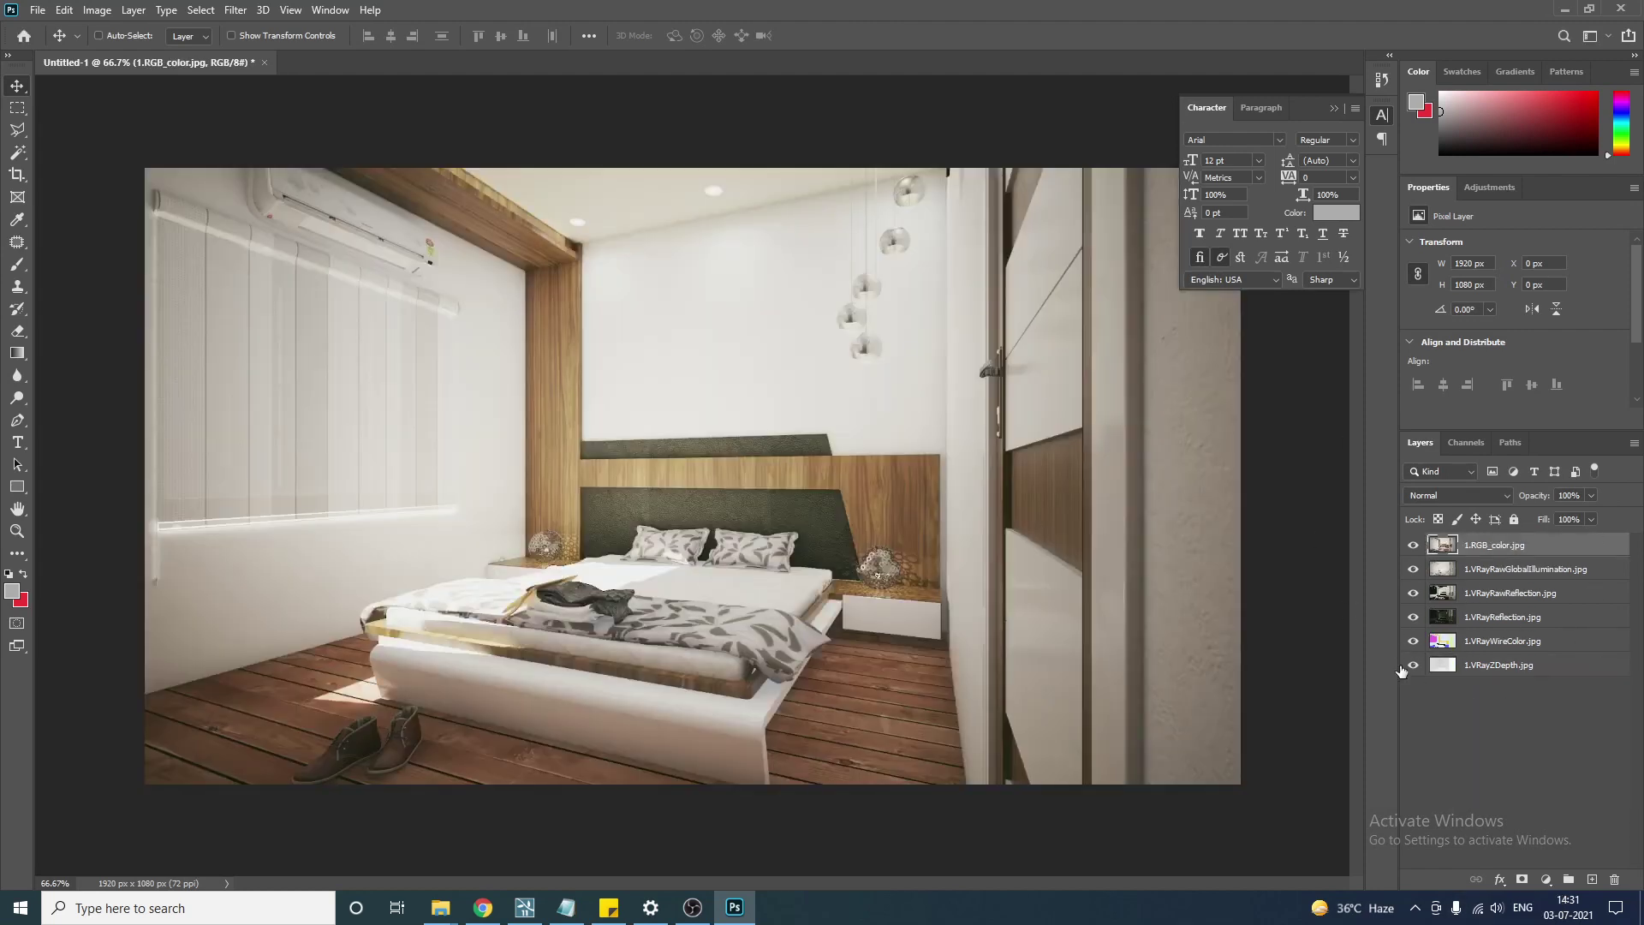
Hide and show the 1.RGB_color.jpg layer to check it, and select that layer.
click(1452, 748)
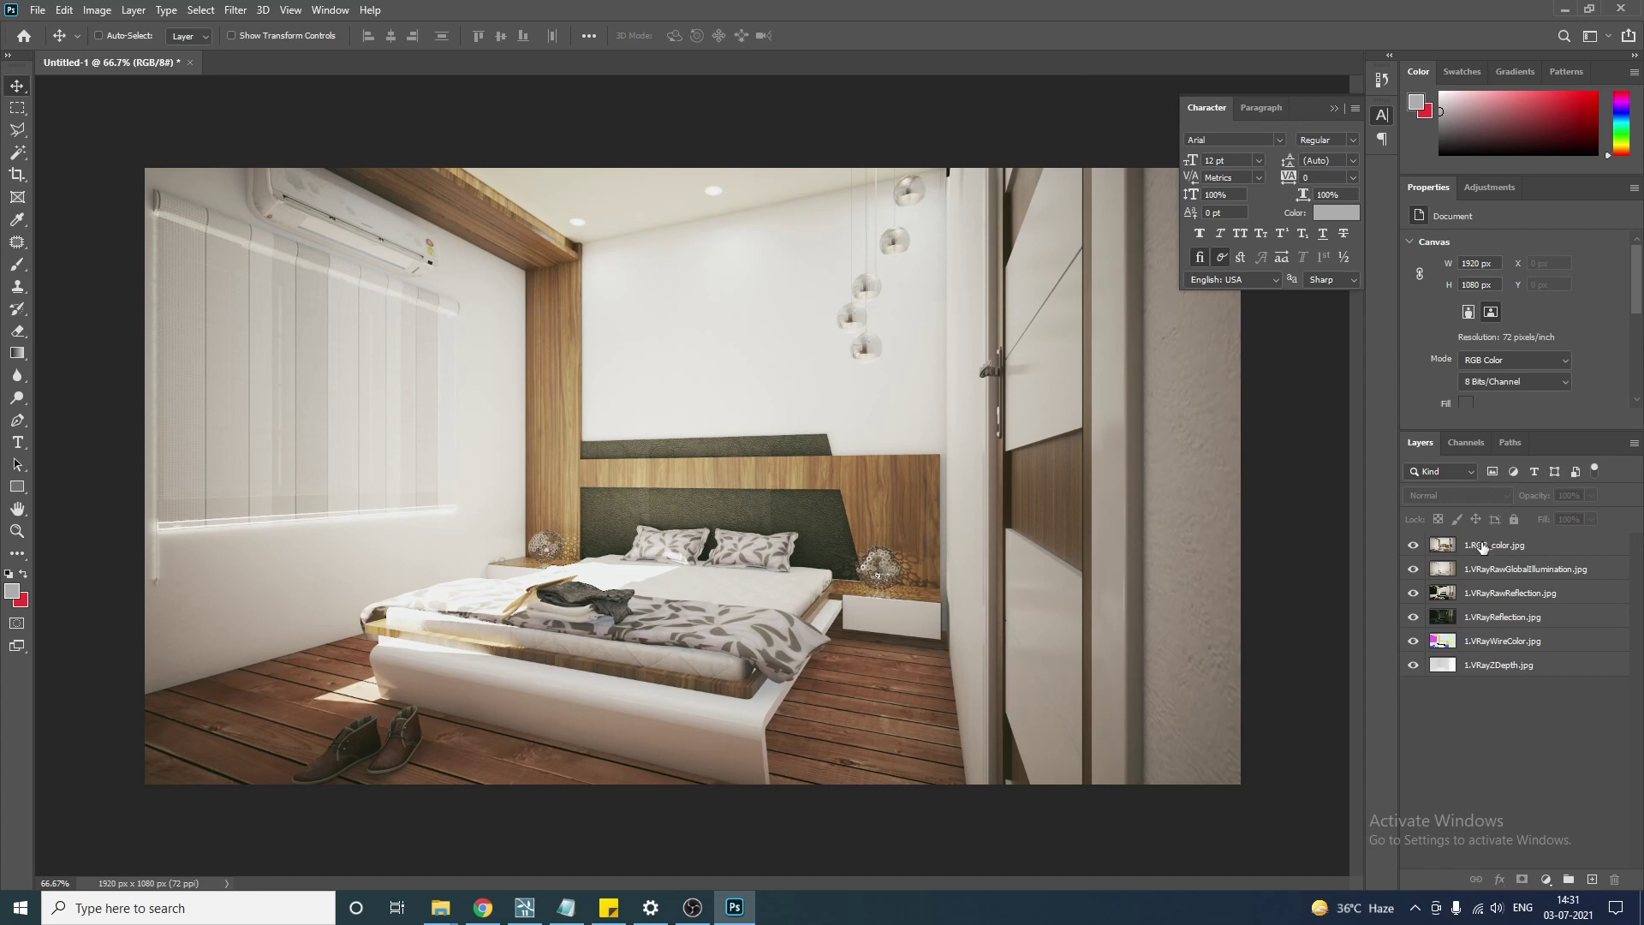
click(1411, 546)
click(1411, 545)
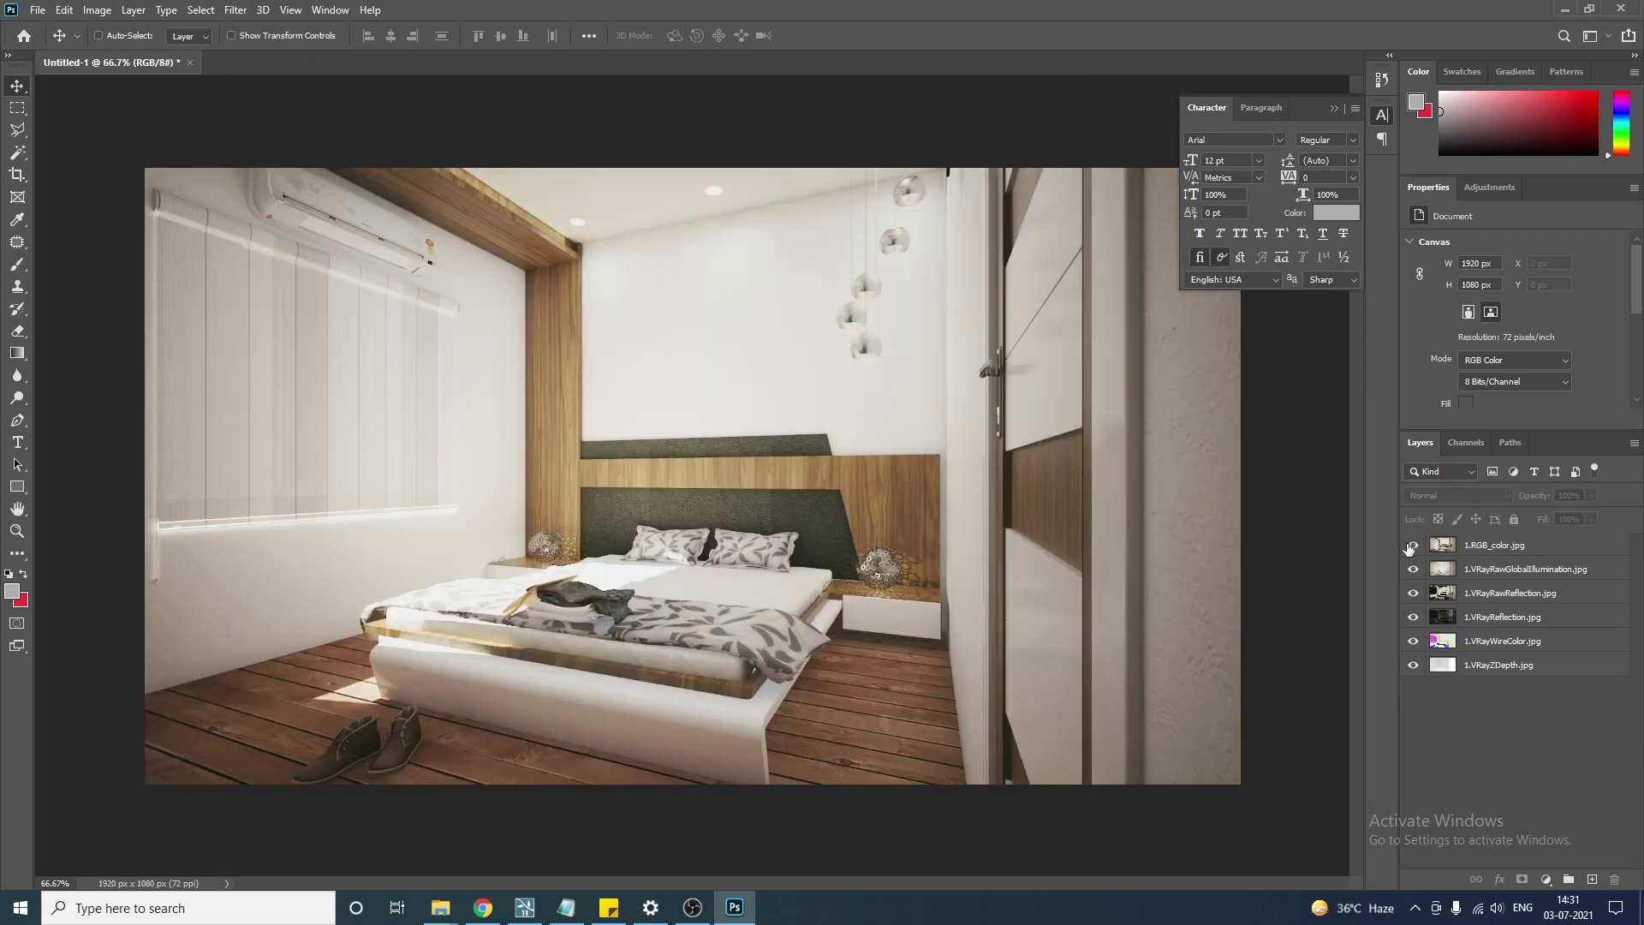
click(1513, 546)
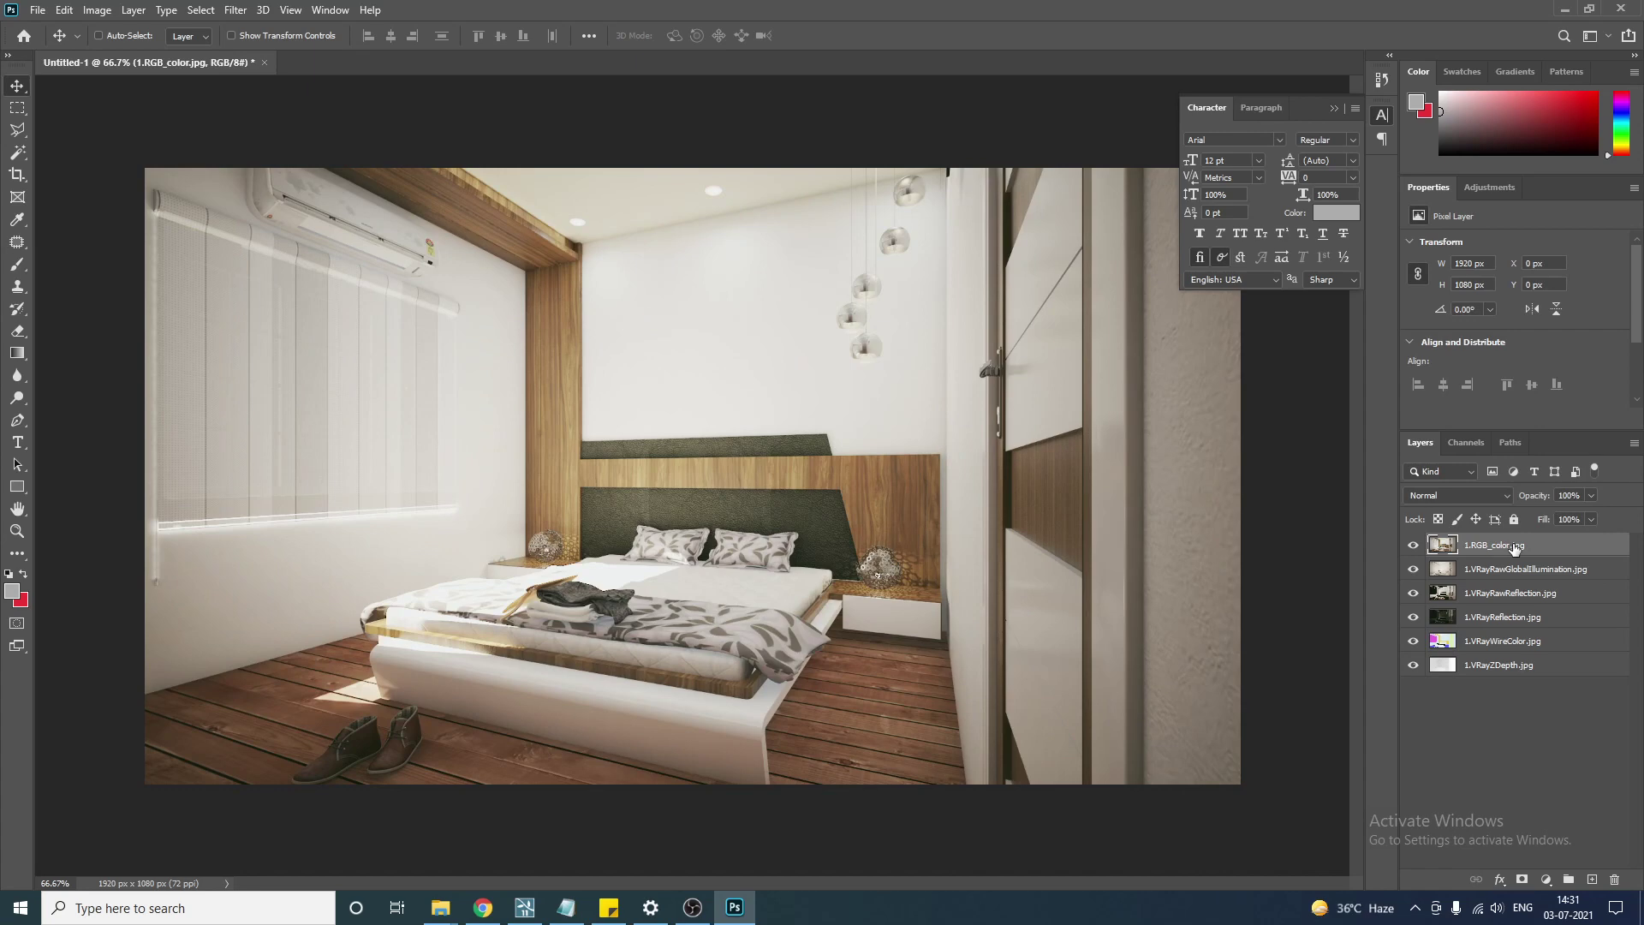
Examine the RGB color render without the interface panels and up close at the bed wall, blinds and wooden ceiling beam.
key(Tab)
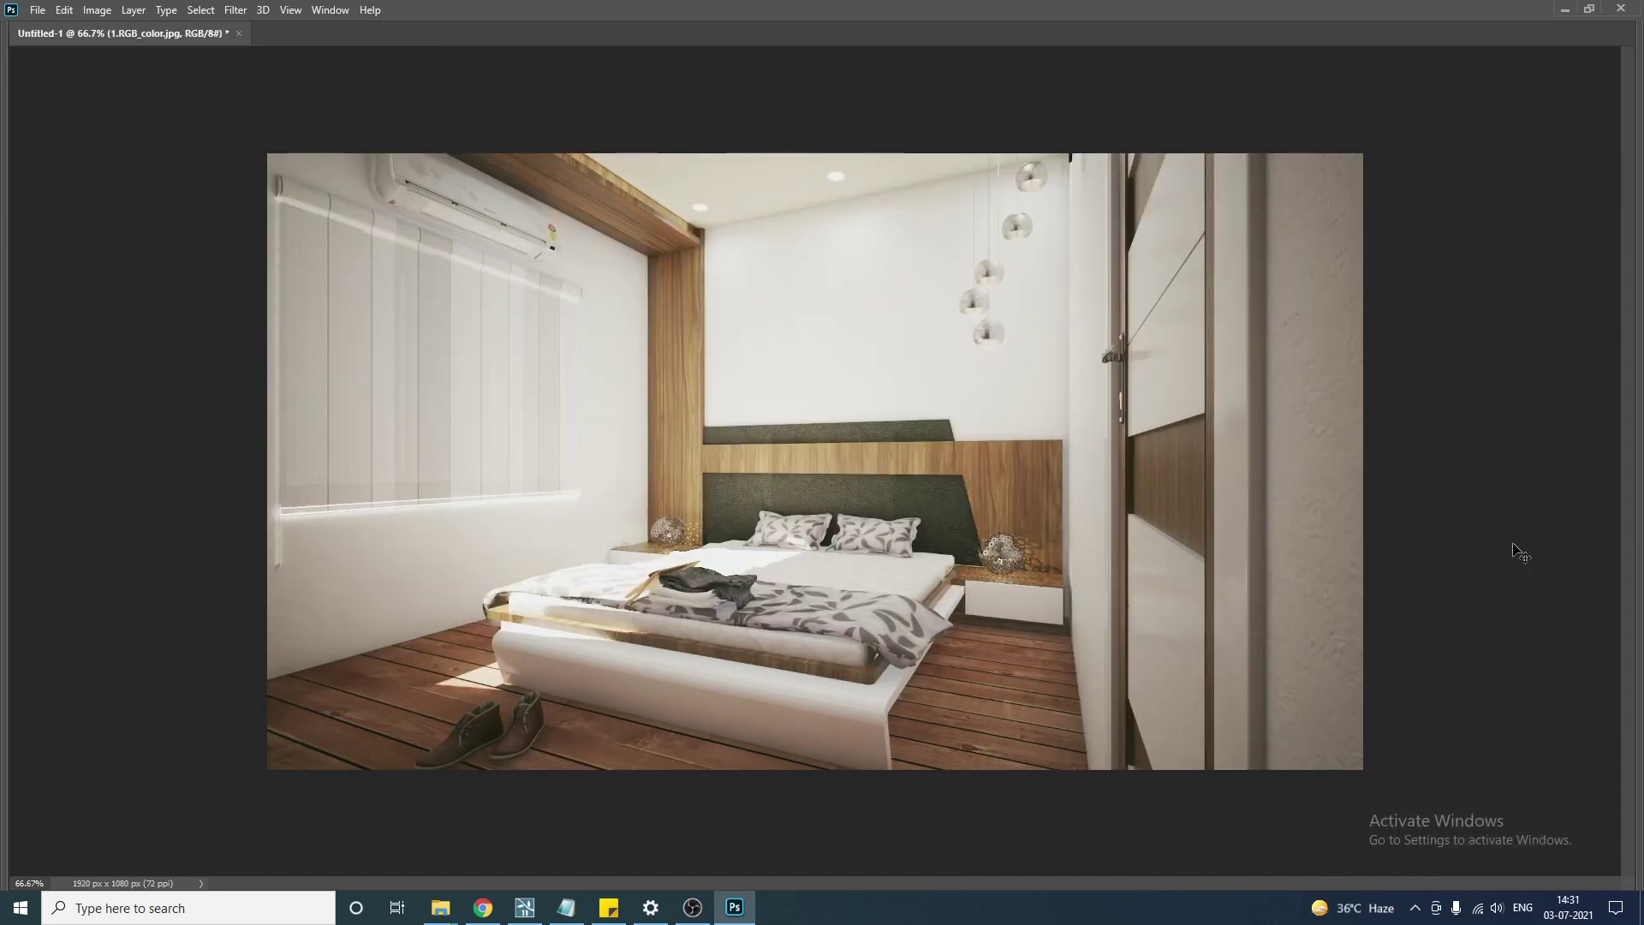
key(Tab)
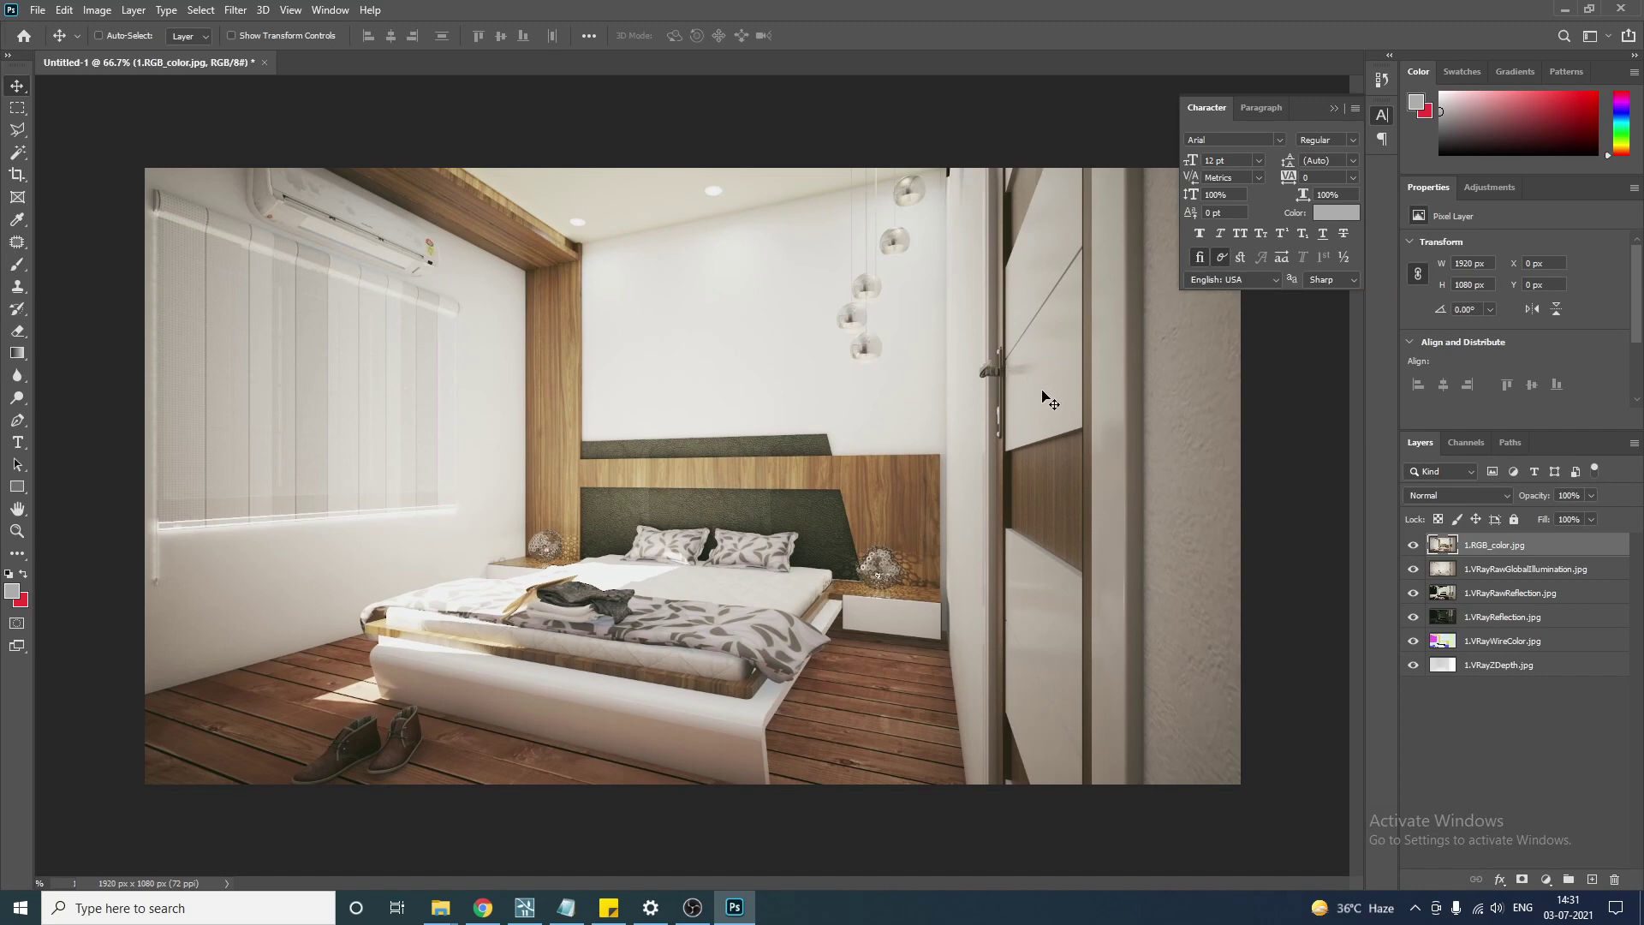
ctrl+click(1030, 495)
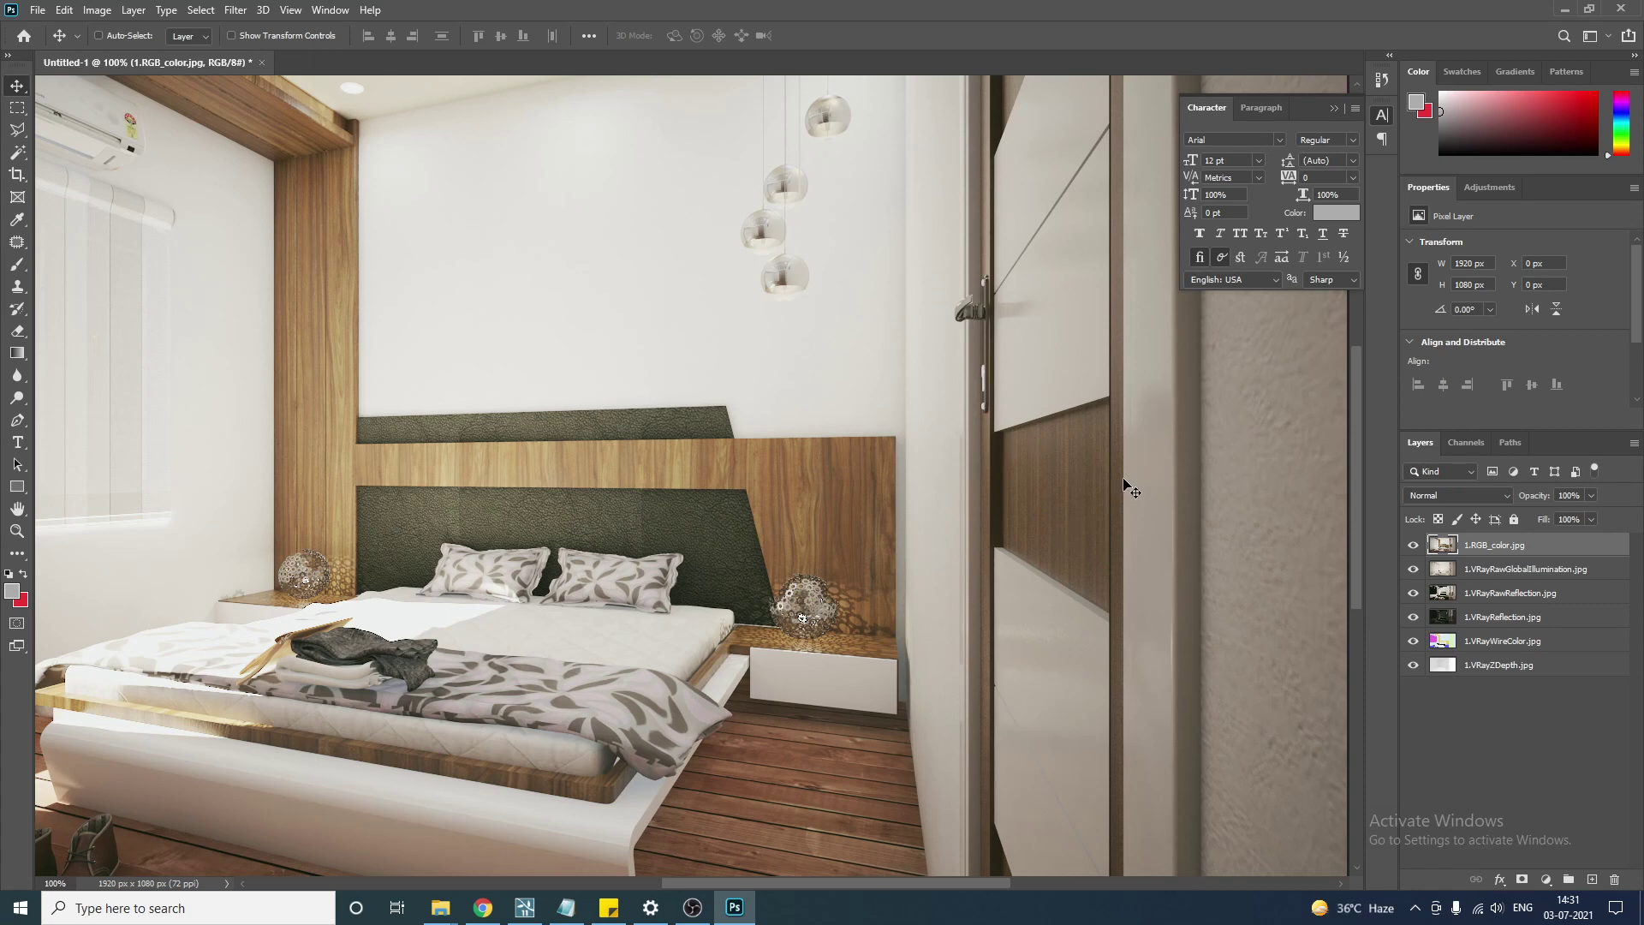
drag(648, 301, 896, 460)
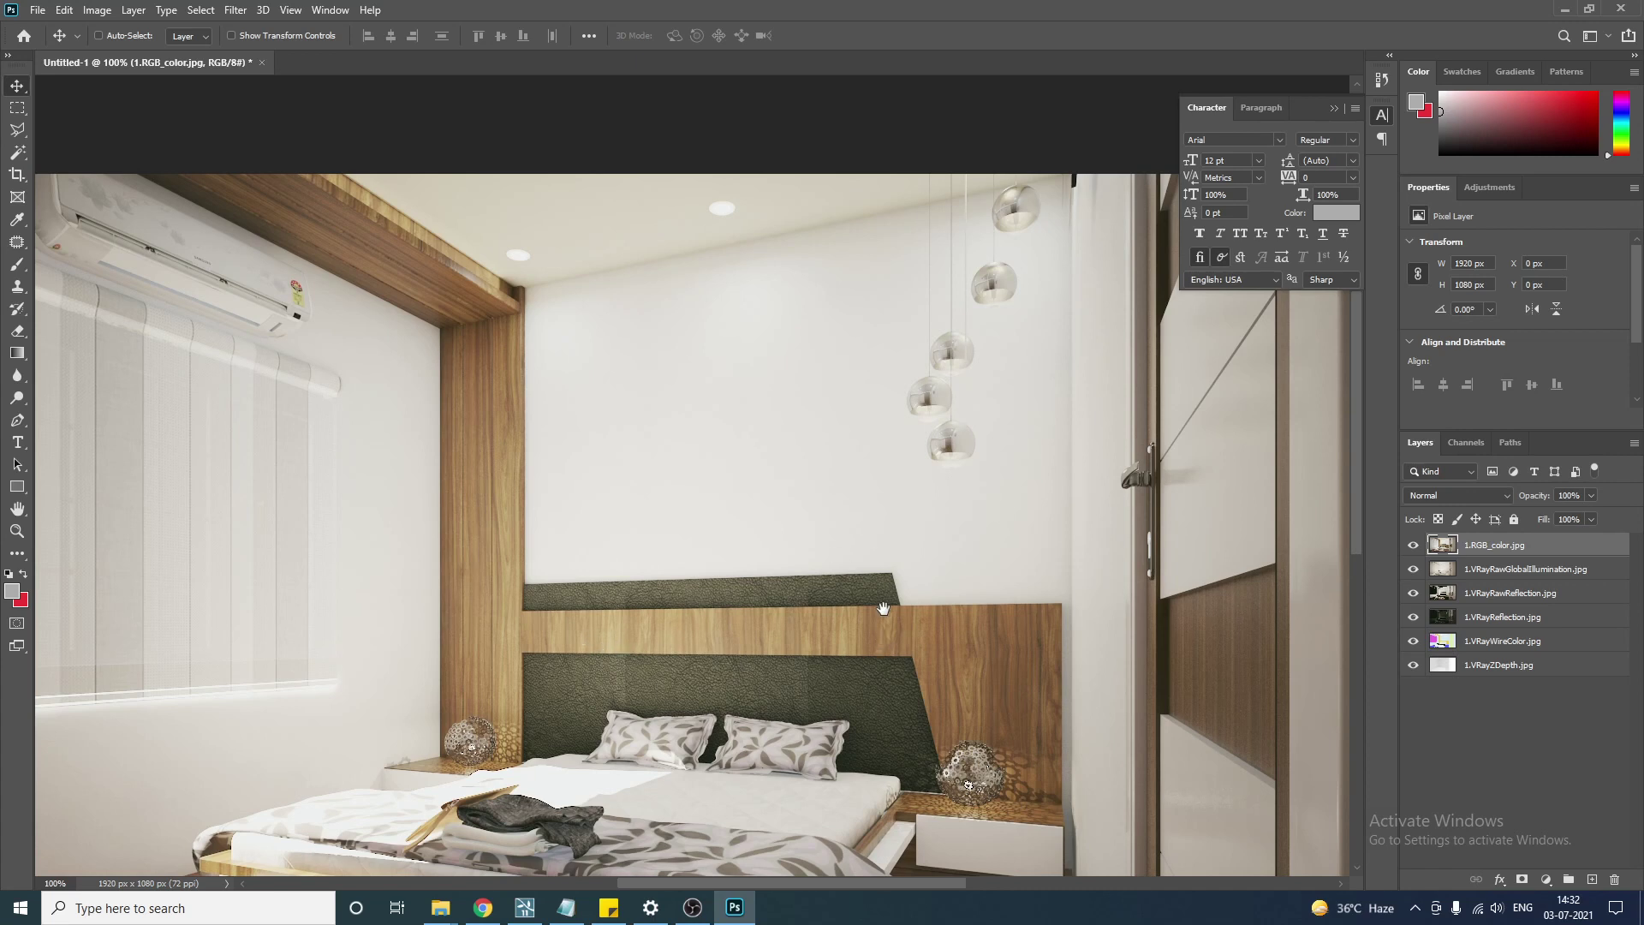
drag(887, 579, 895, 431)
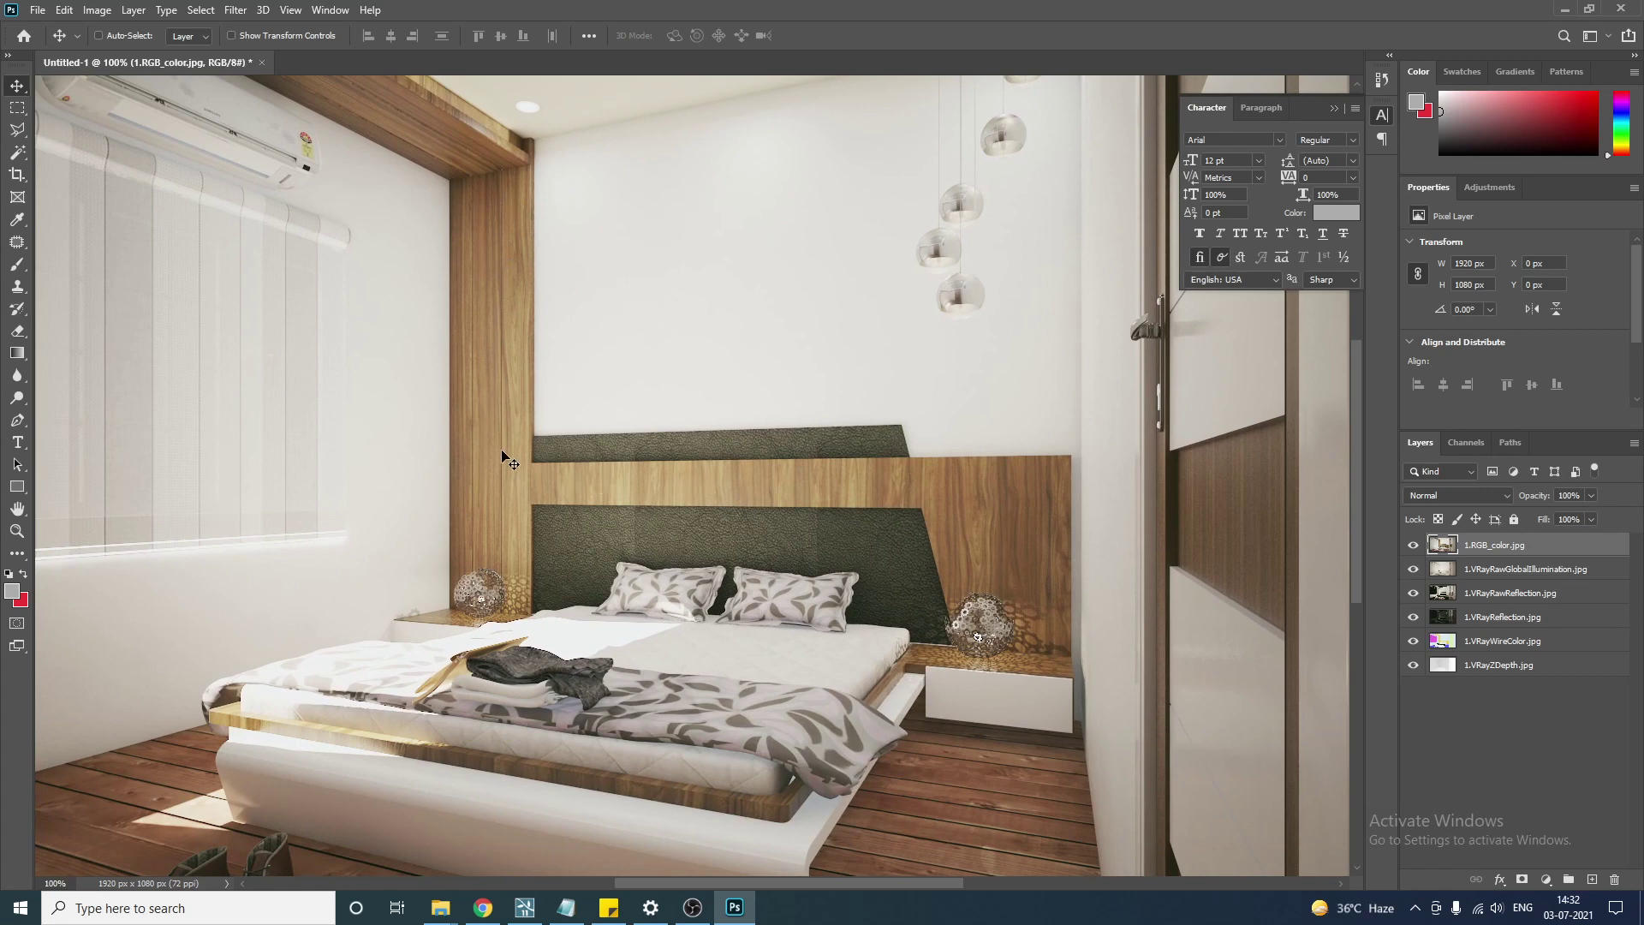
drag(470, 260, 654, 512)
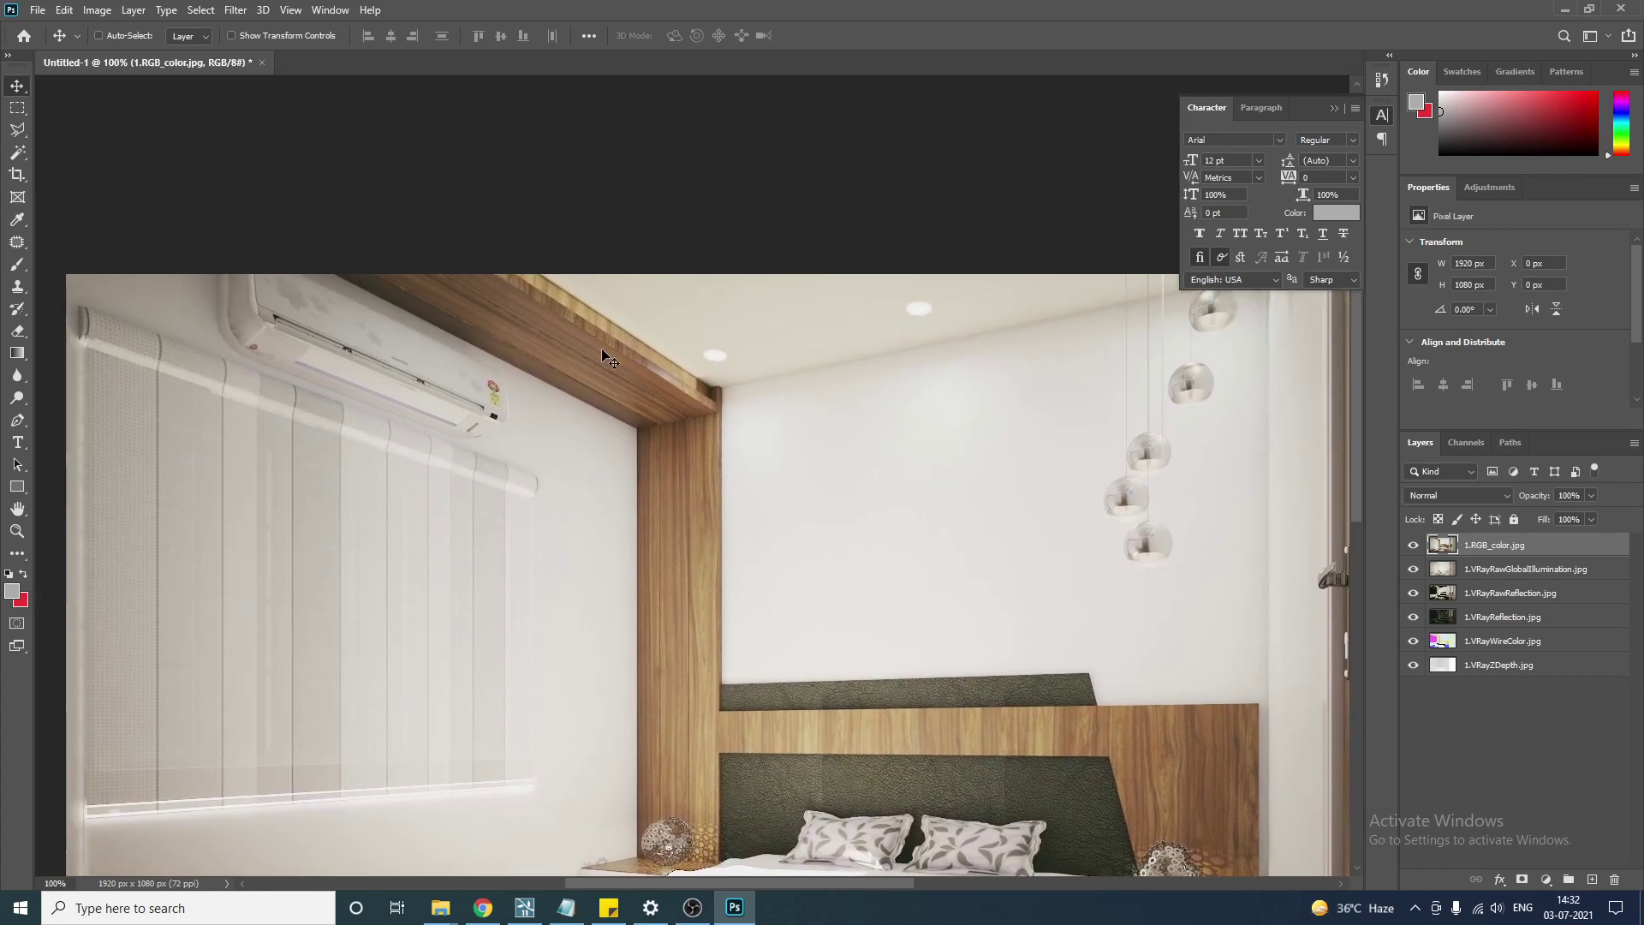
ctrl+click(644, 378)
ctrl+click(644, 378)
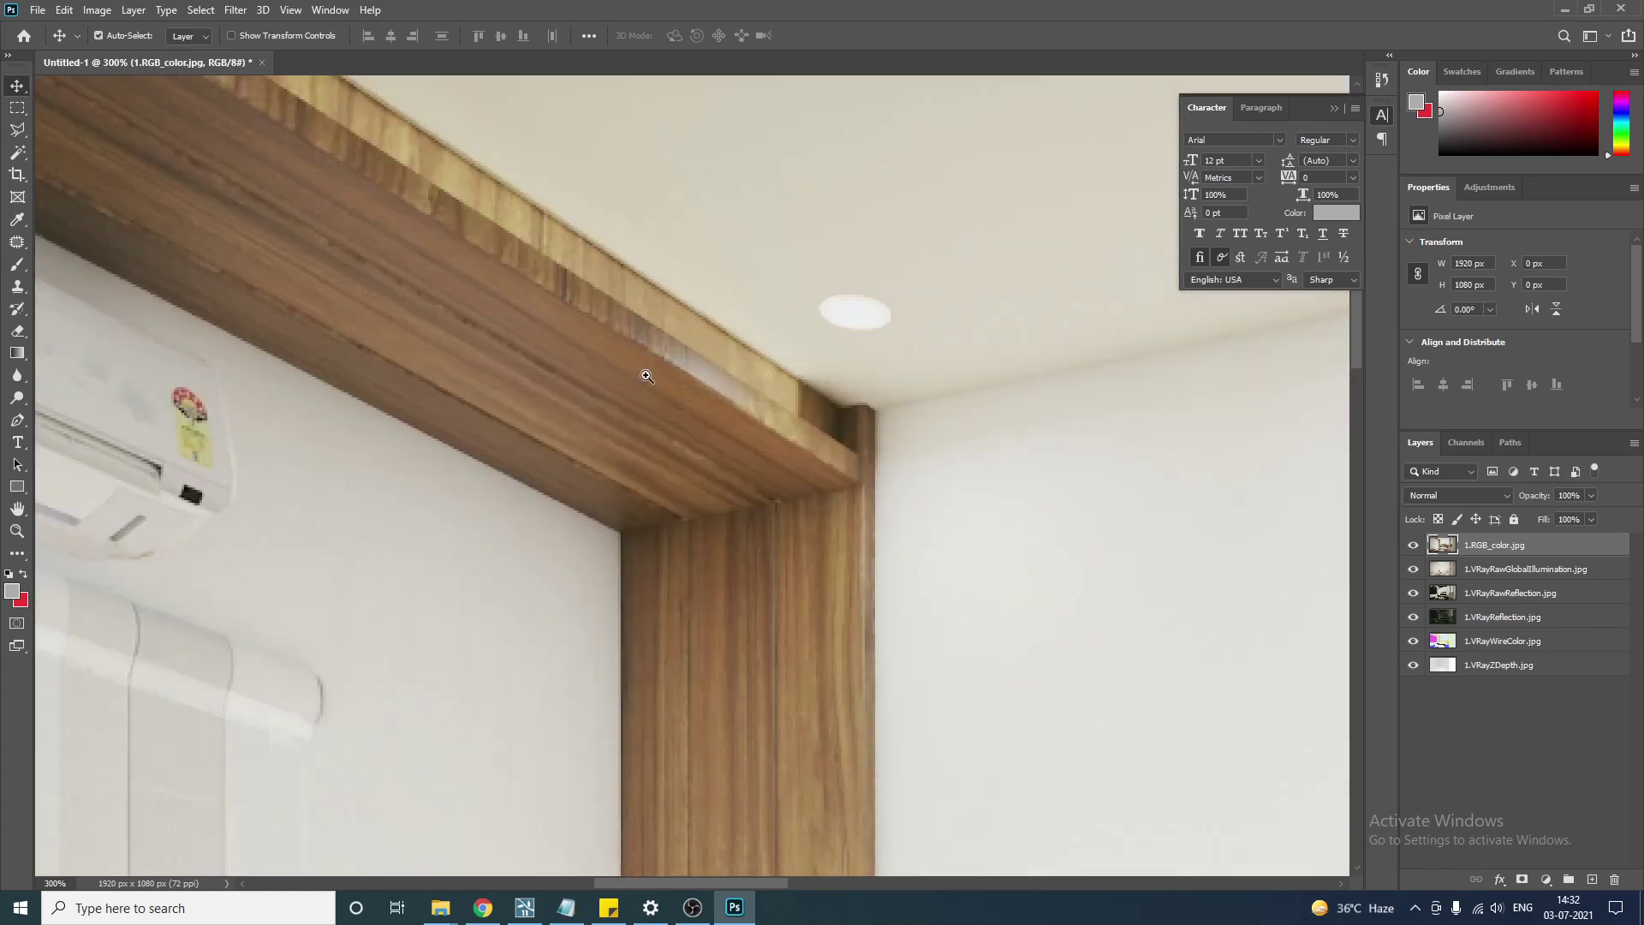
alt+click(712, 385)
alt+click(712, 385)
alt+click(711, 385)
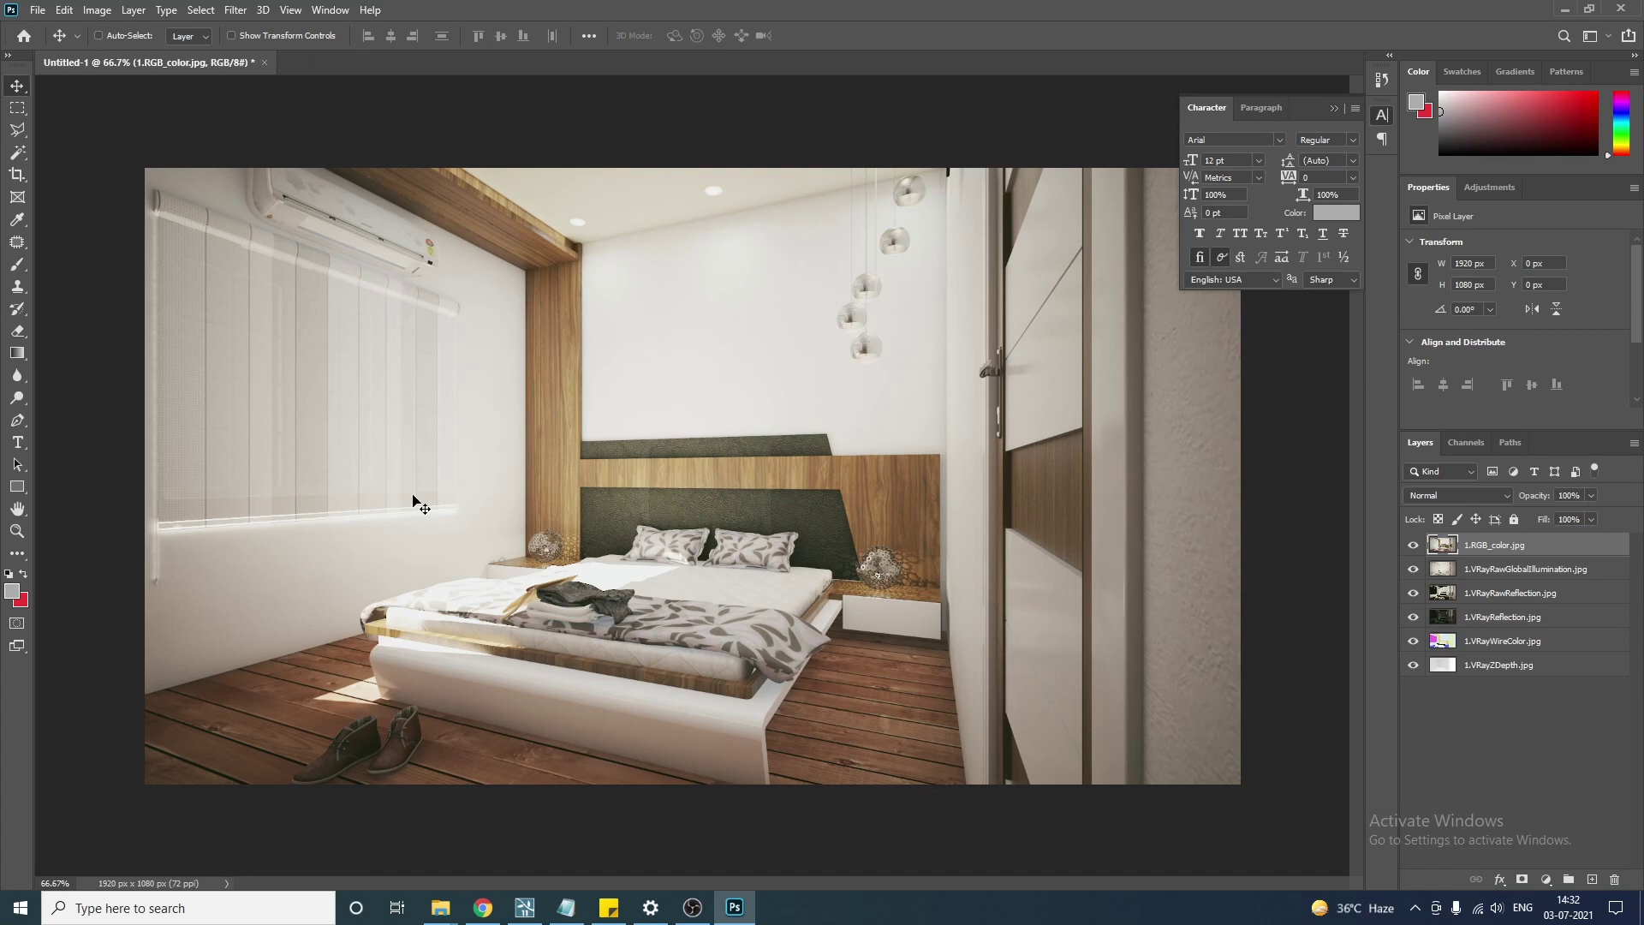
Examine the RGB color render up close at the window blinds, air conditioner, wooden beam, bed and sunlit floor.
key(ctrl+plus)
drag(172, 363, 529, 379)
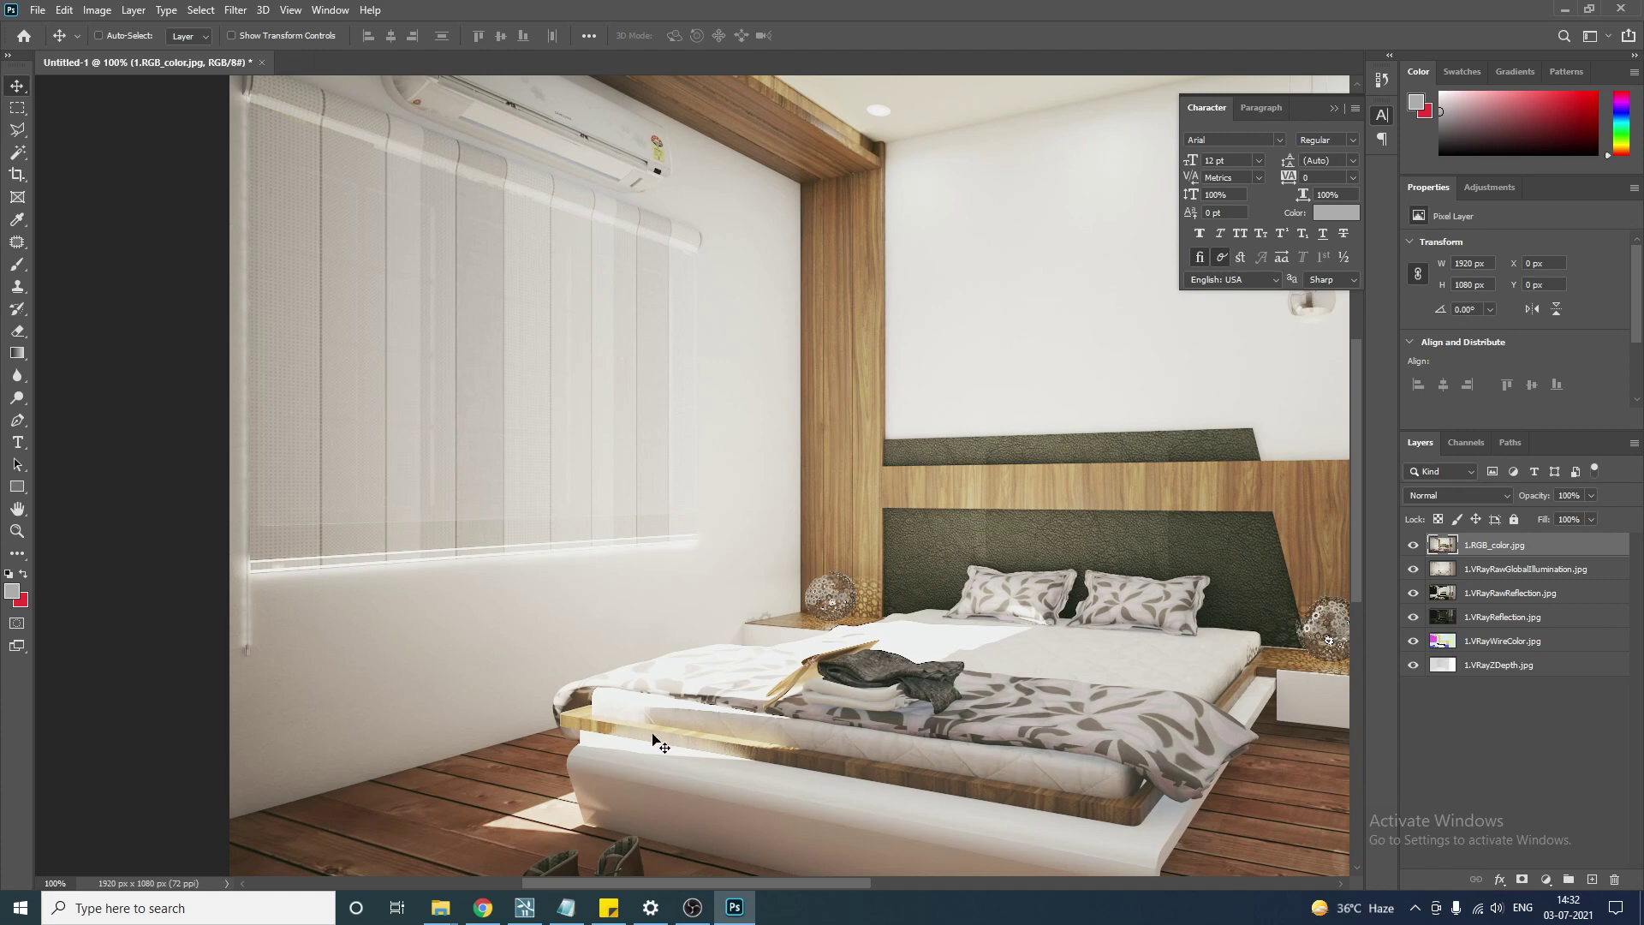
drag(490, 540, 793, 734)
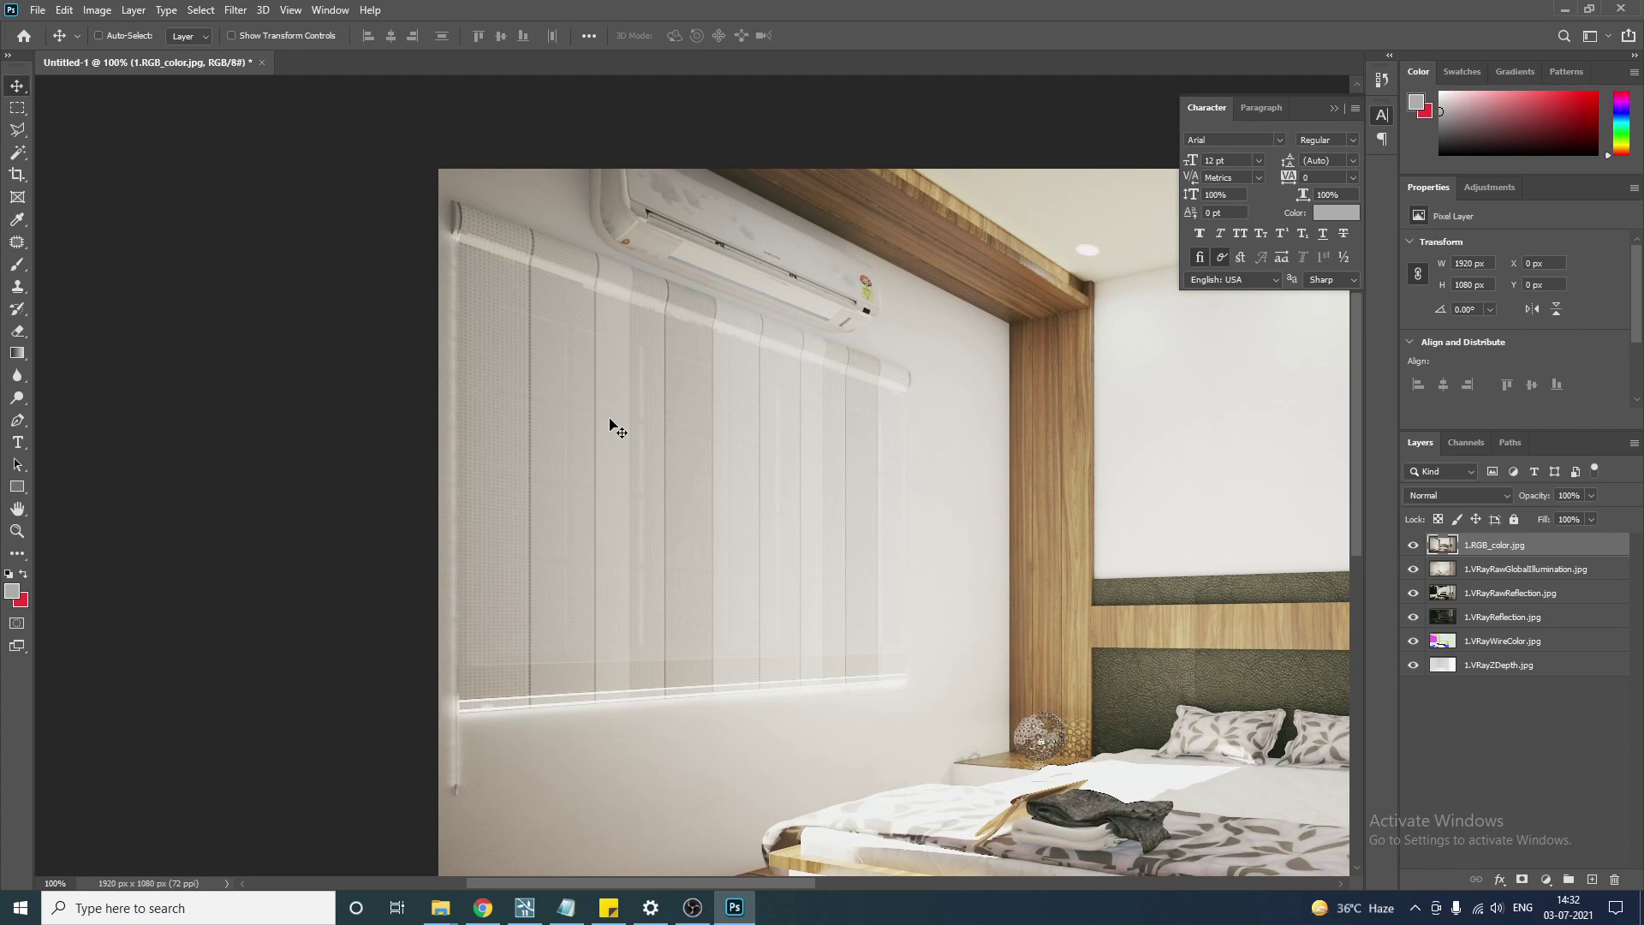
drag(960, 301, 895, 313)
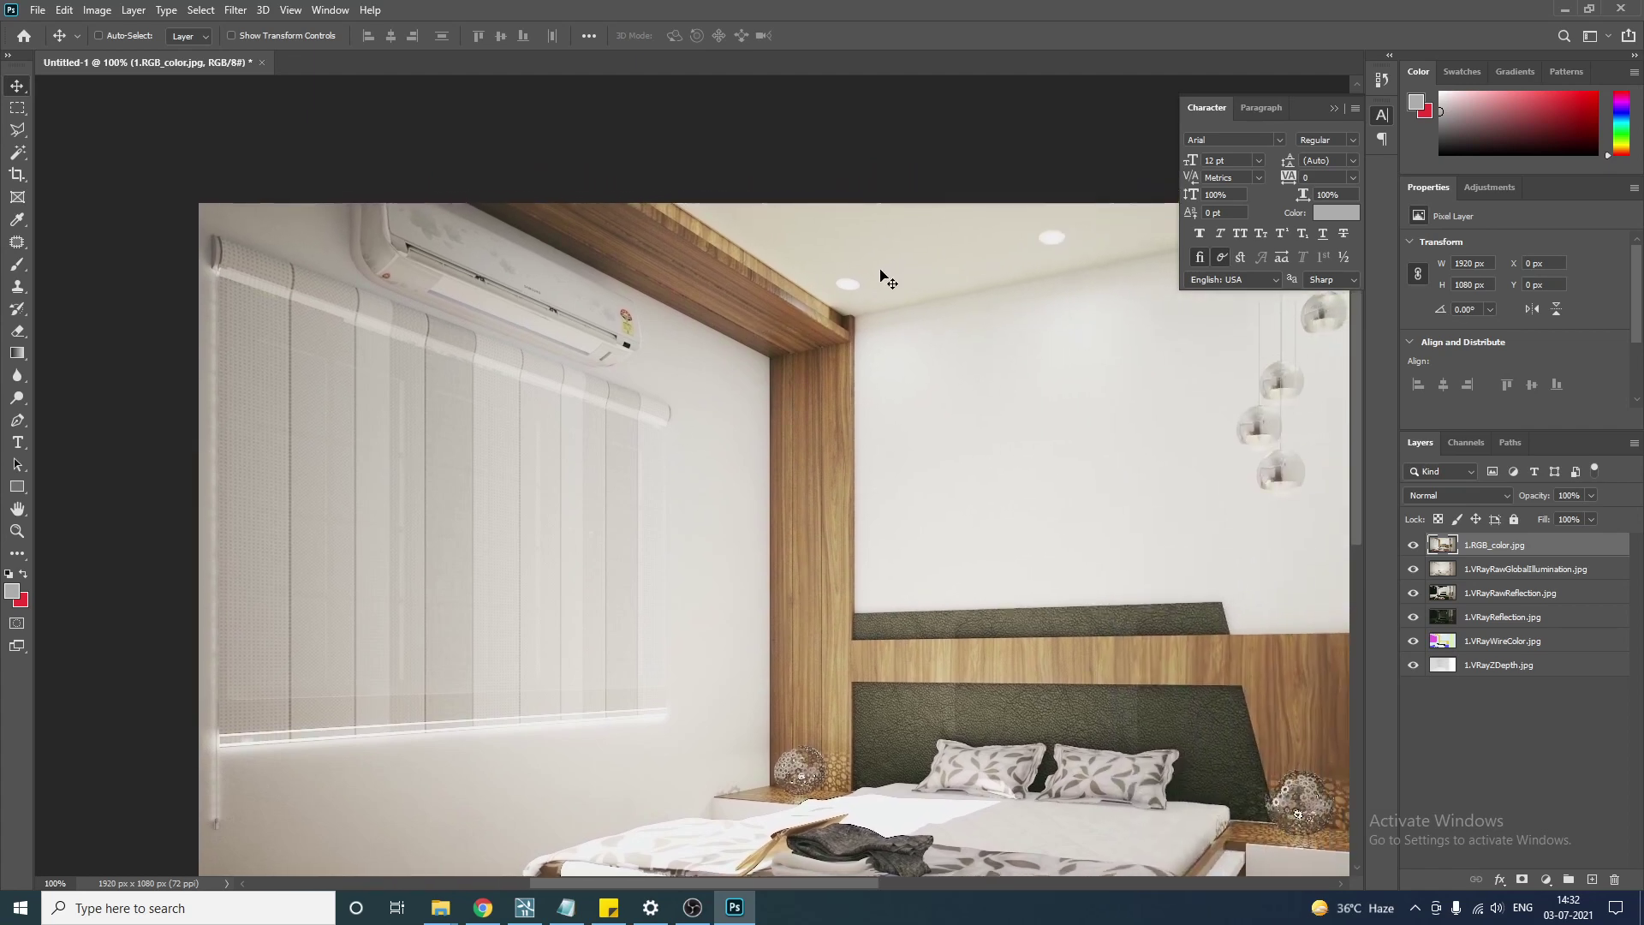
scroll(882, 274, up, 3)
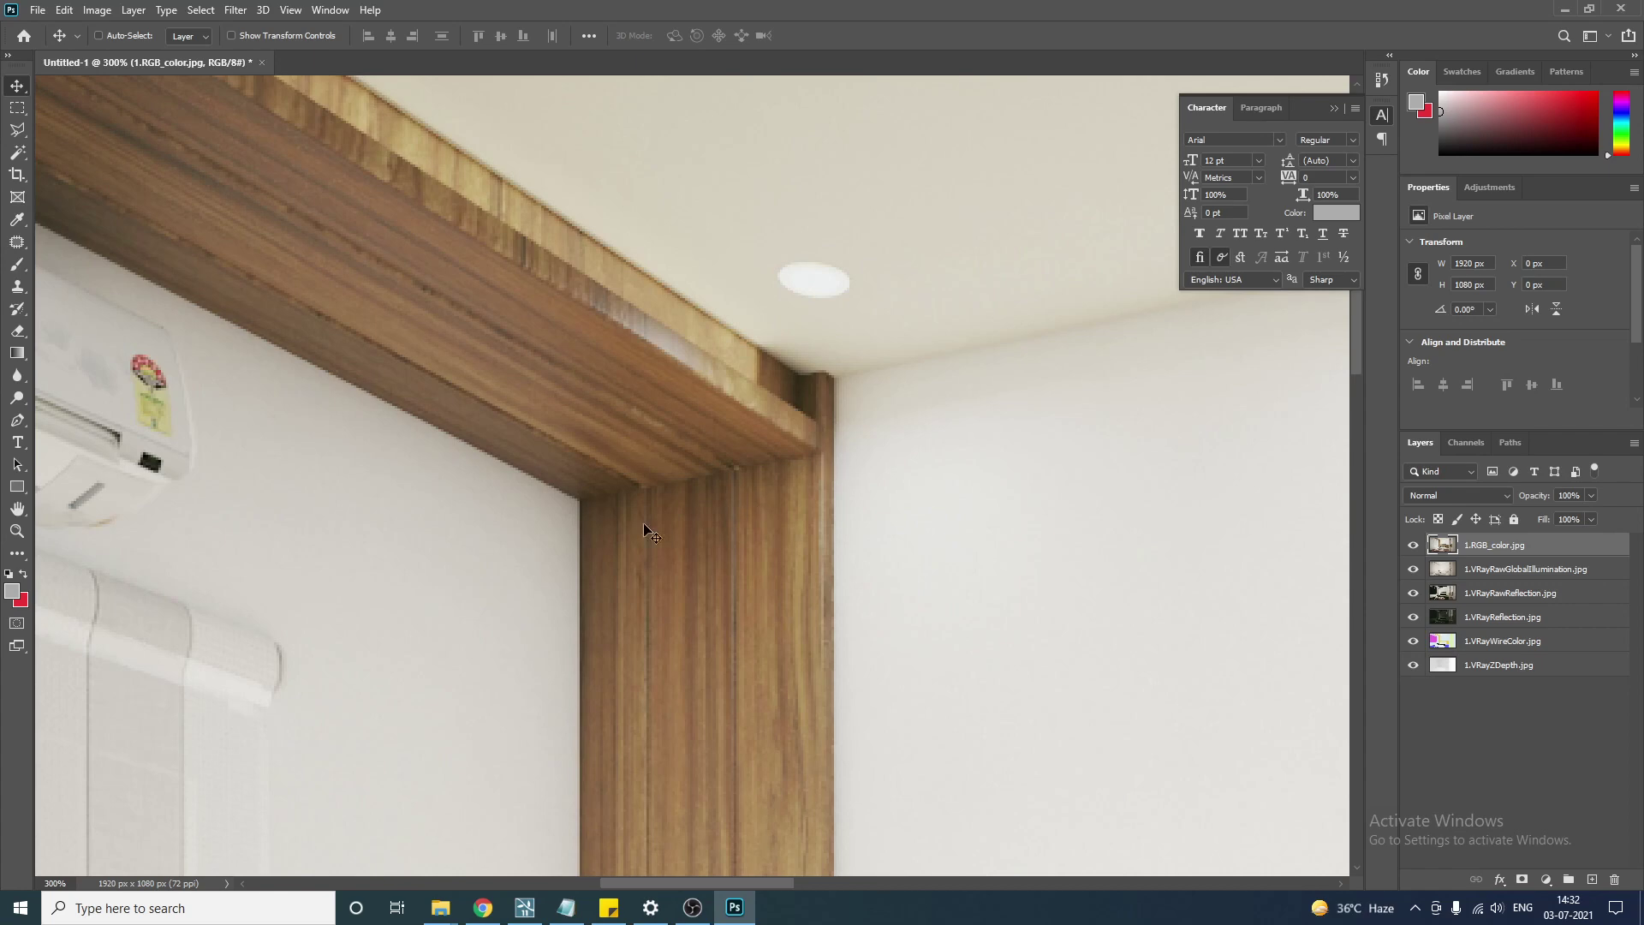
drag(323, 649, 999, 331)
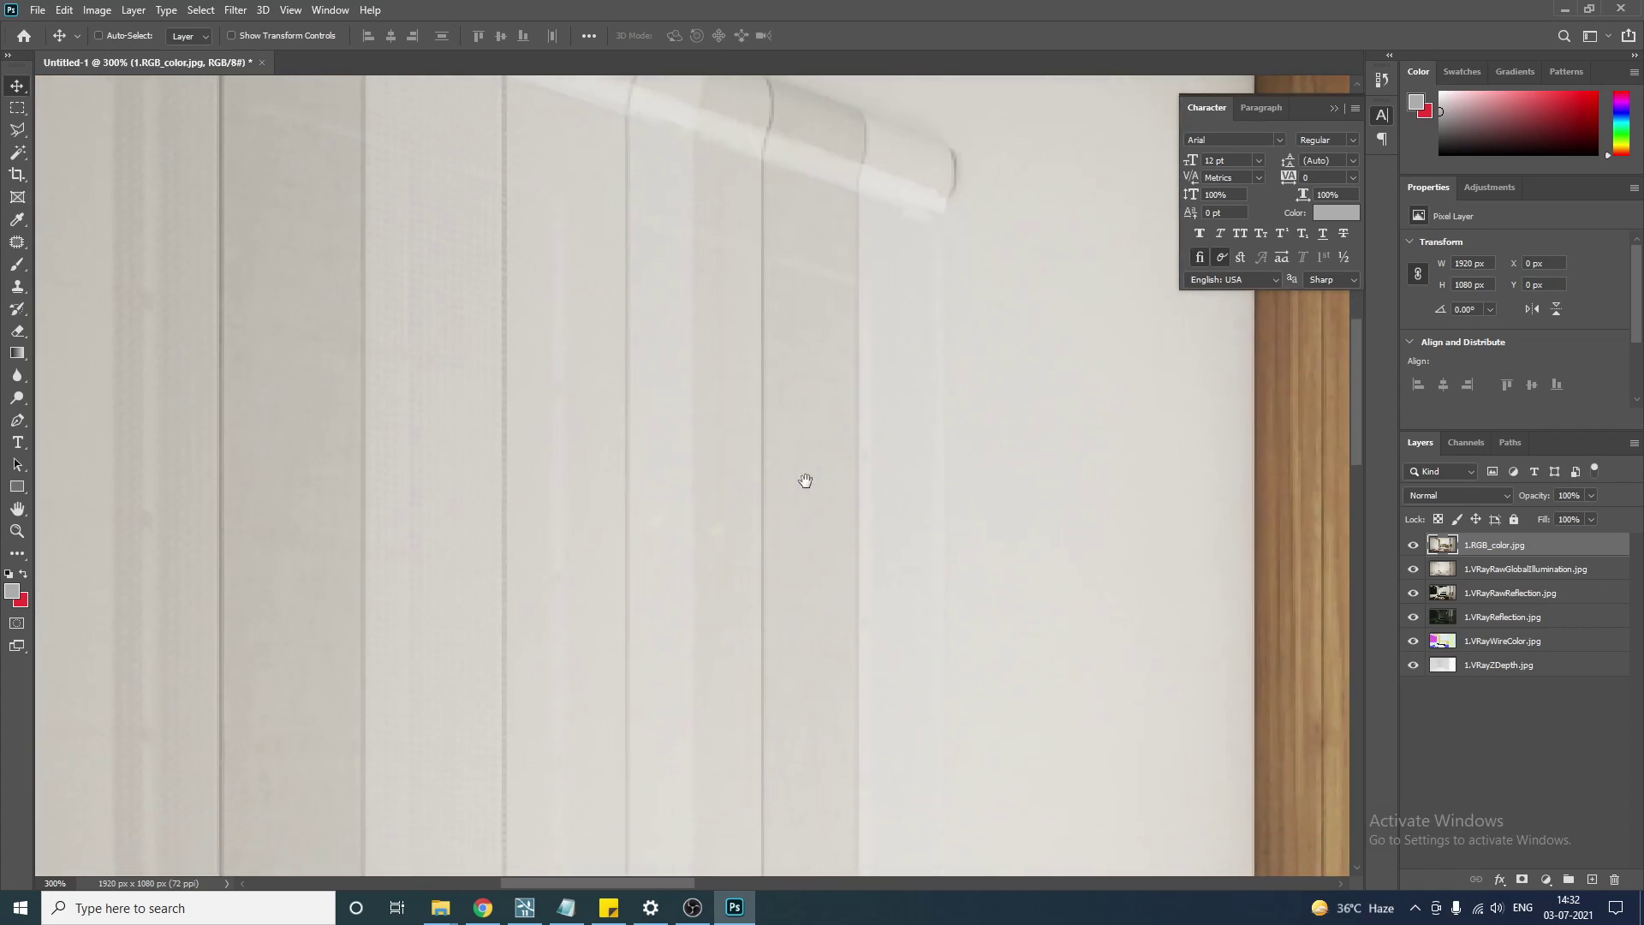
scroll(805, 480, down, 4)
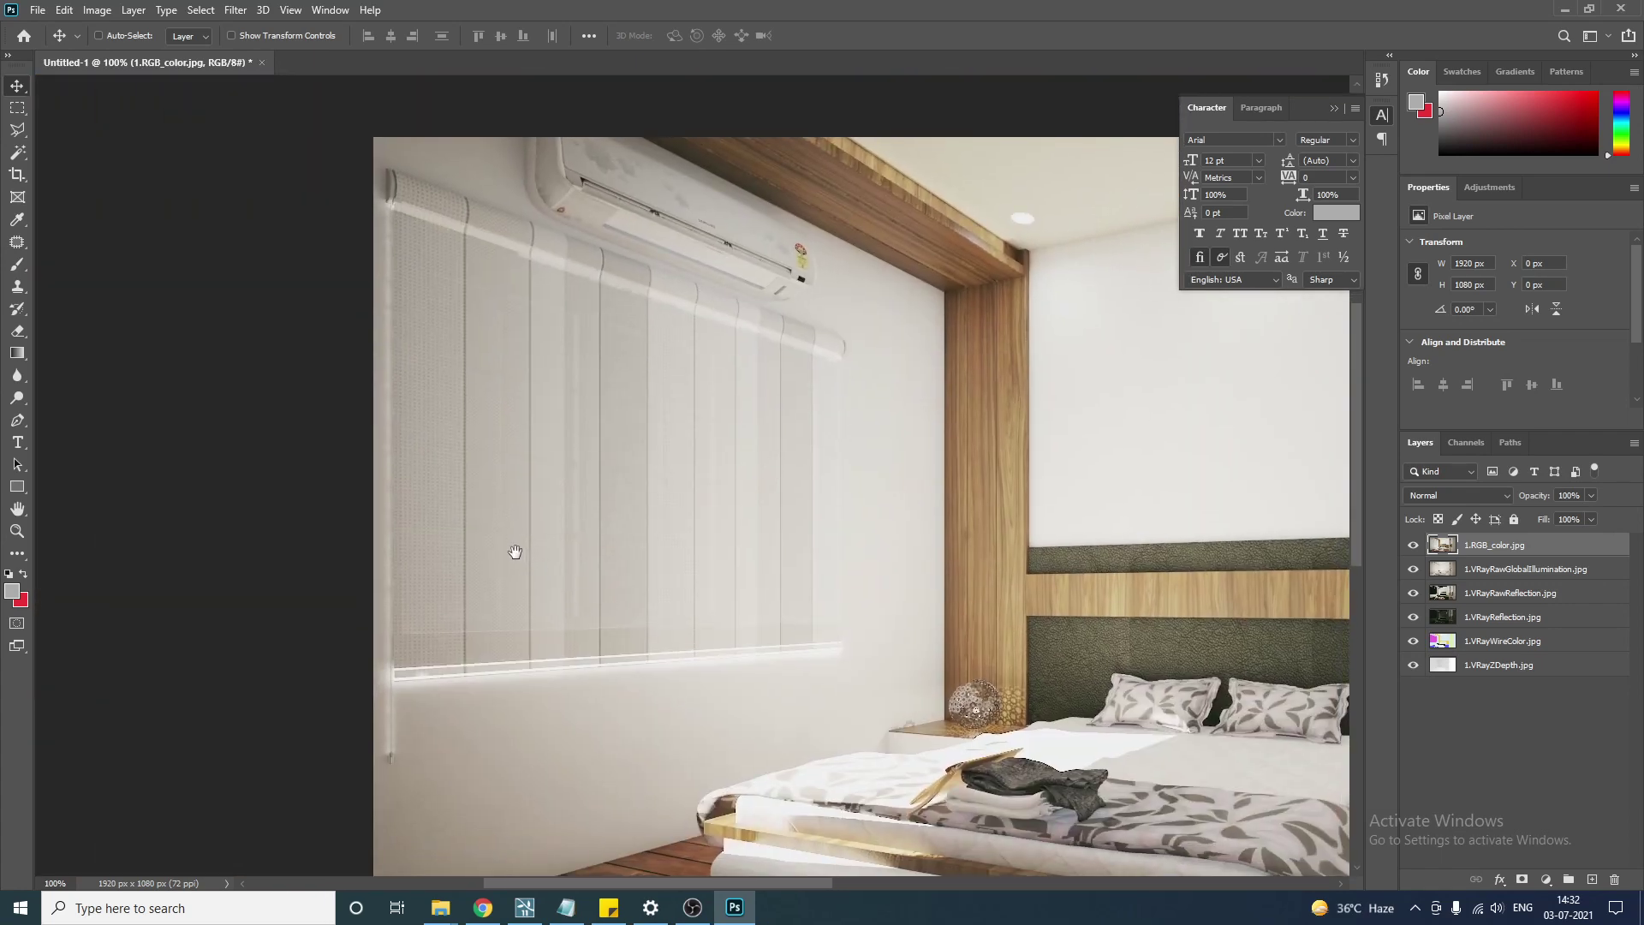
scroll(676, 658, down, 1)
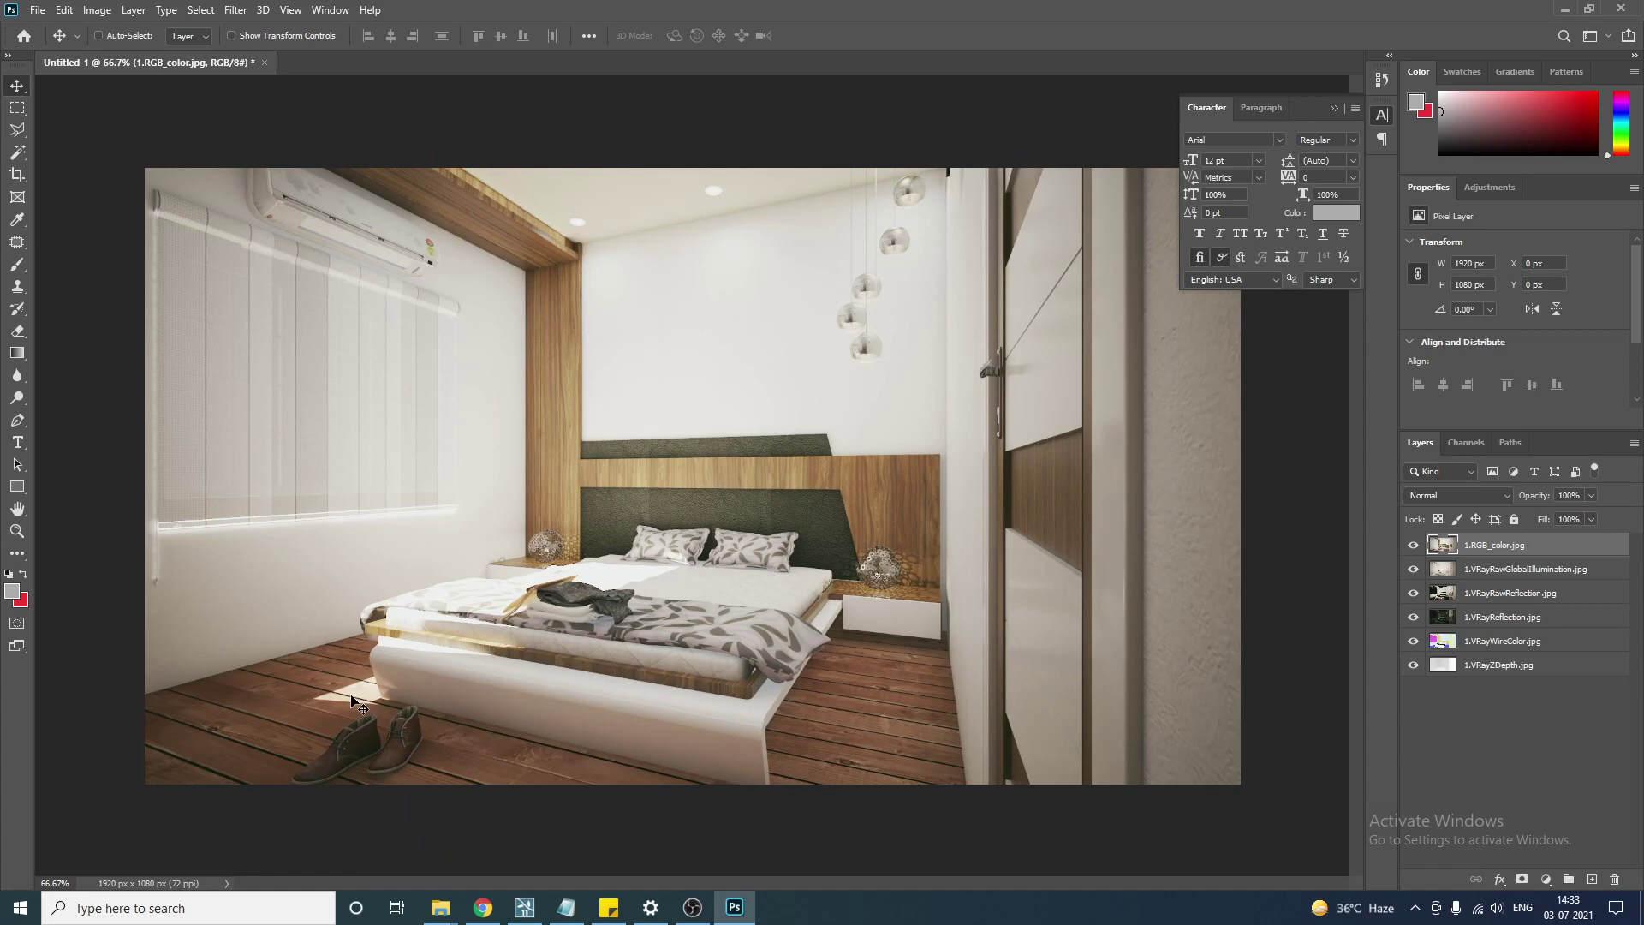
scroll(360, 698, up, 3)
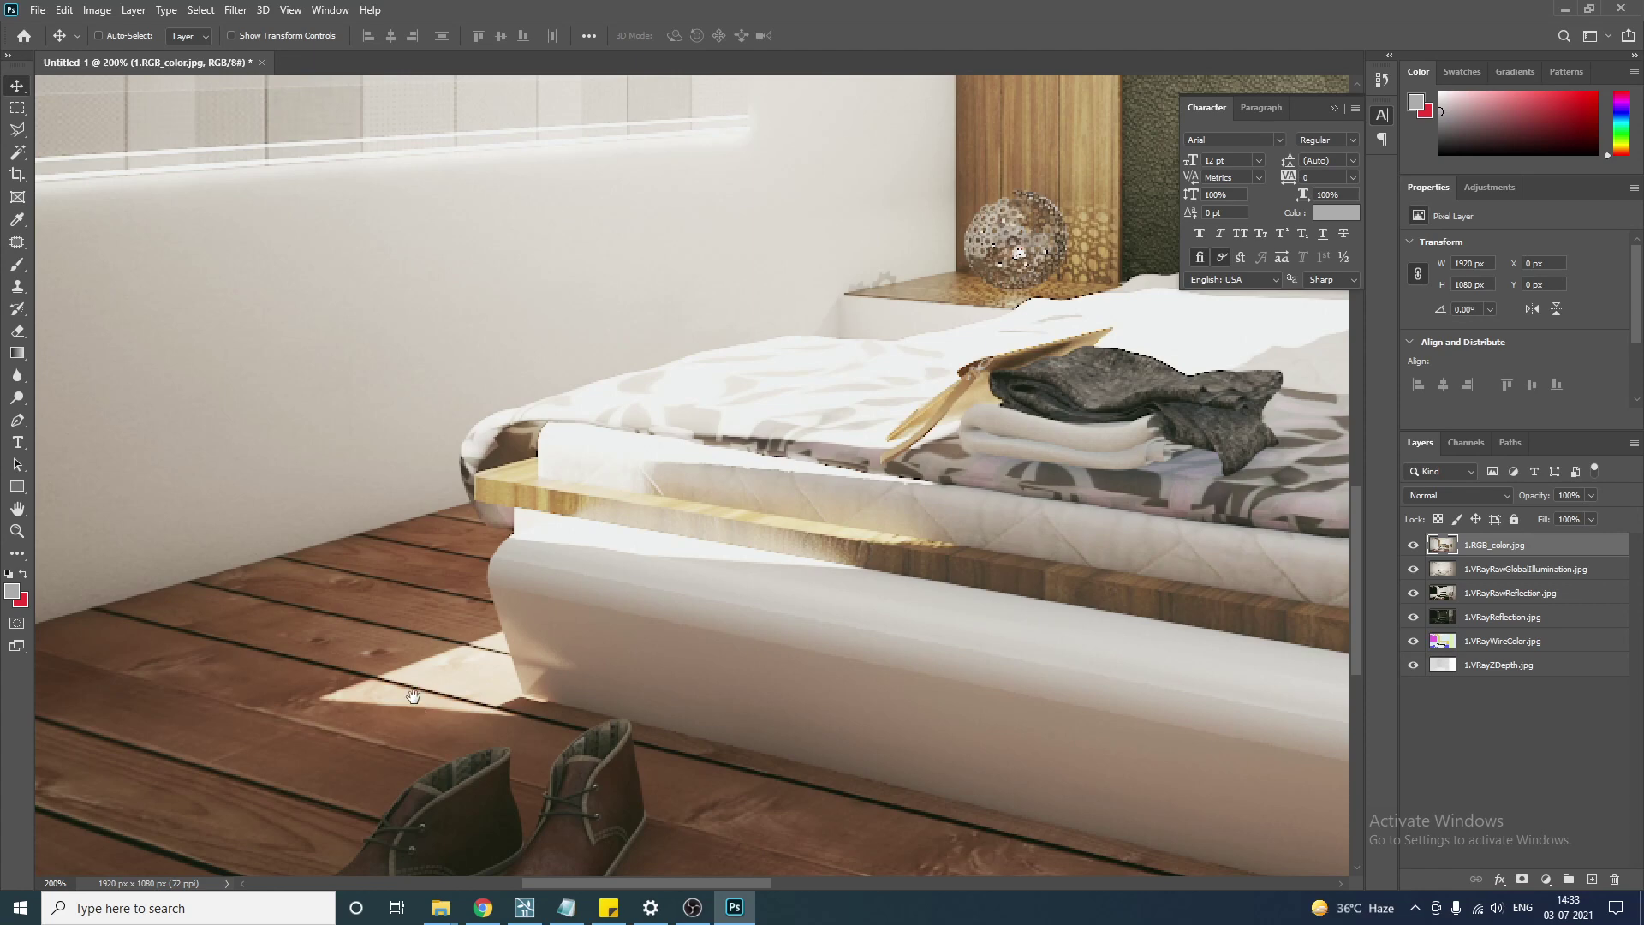
scroll(414, 703, down, 2)
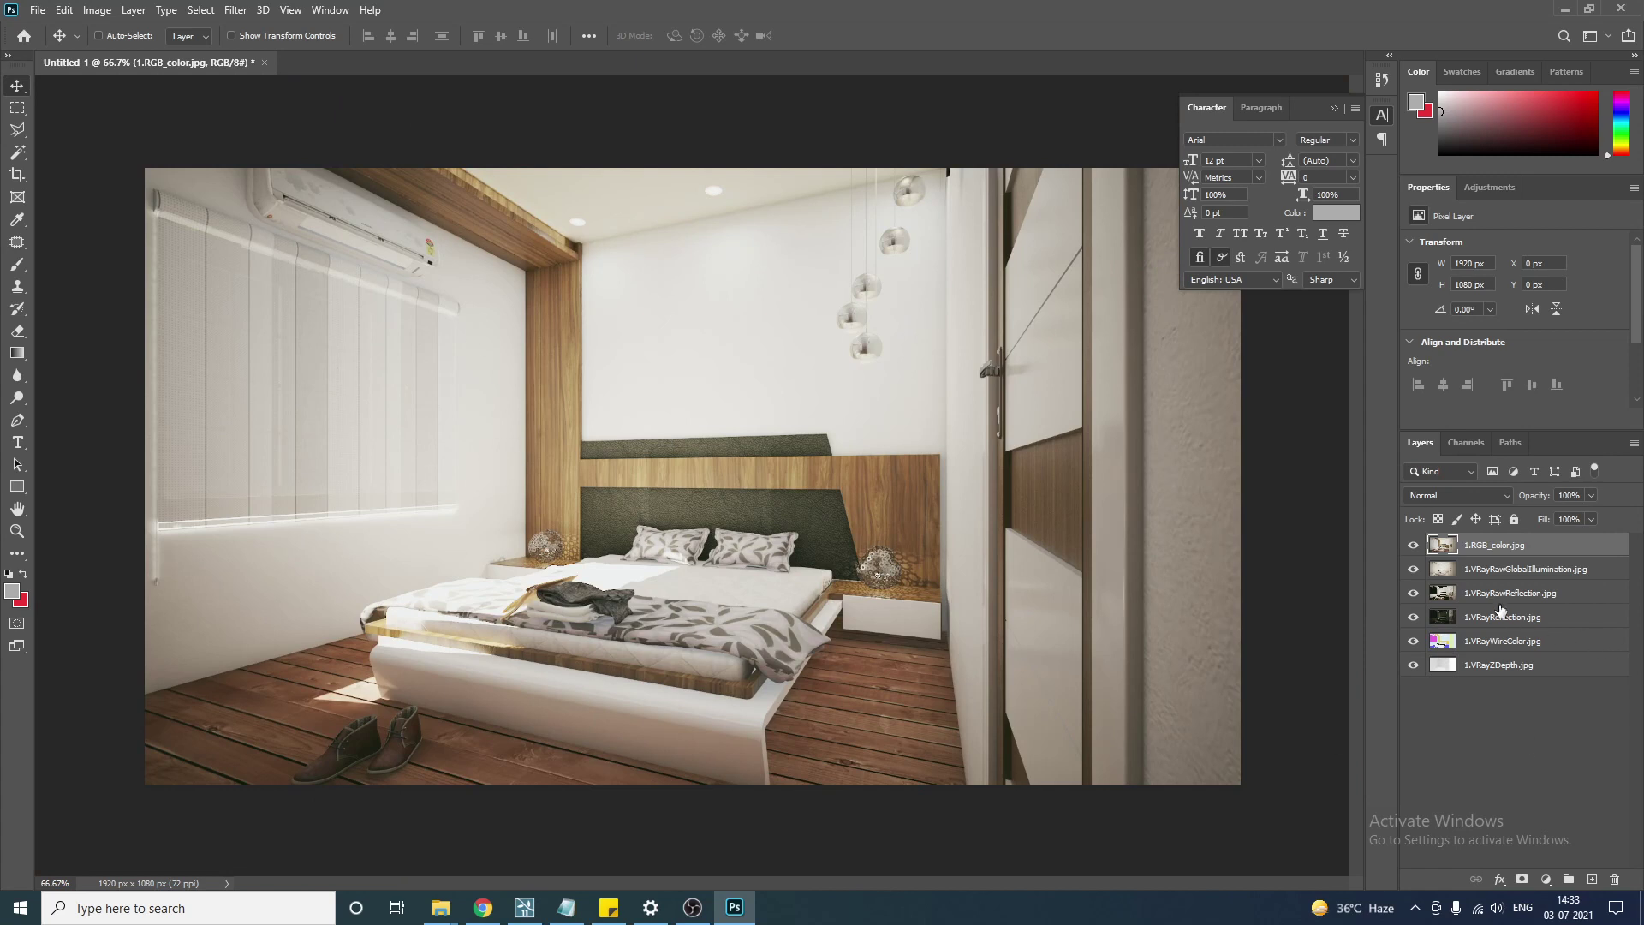
Move the 1.VRayRawGlobalIllumination.jpg layer above 1.RGB_color.jpg at the top of the layer stack.
drag(1506, 581, 1538, 548)
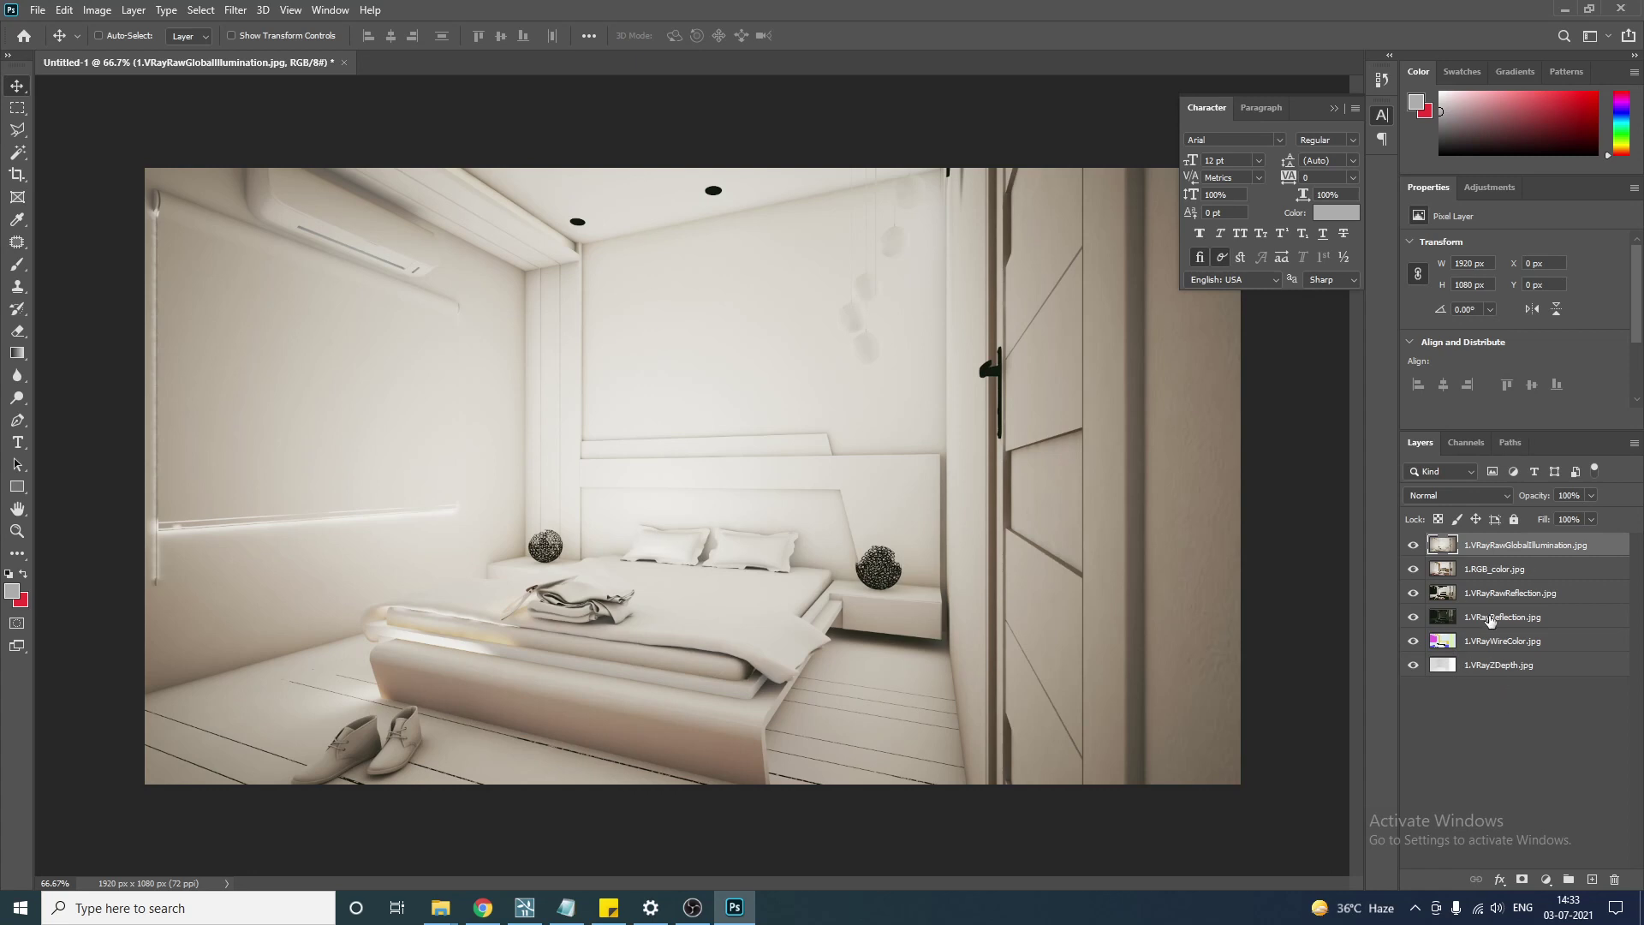
key(ctrl+u)
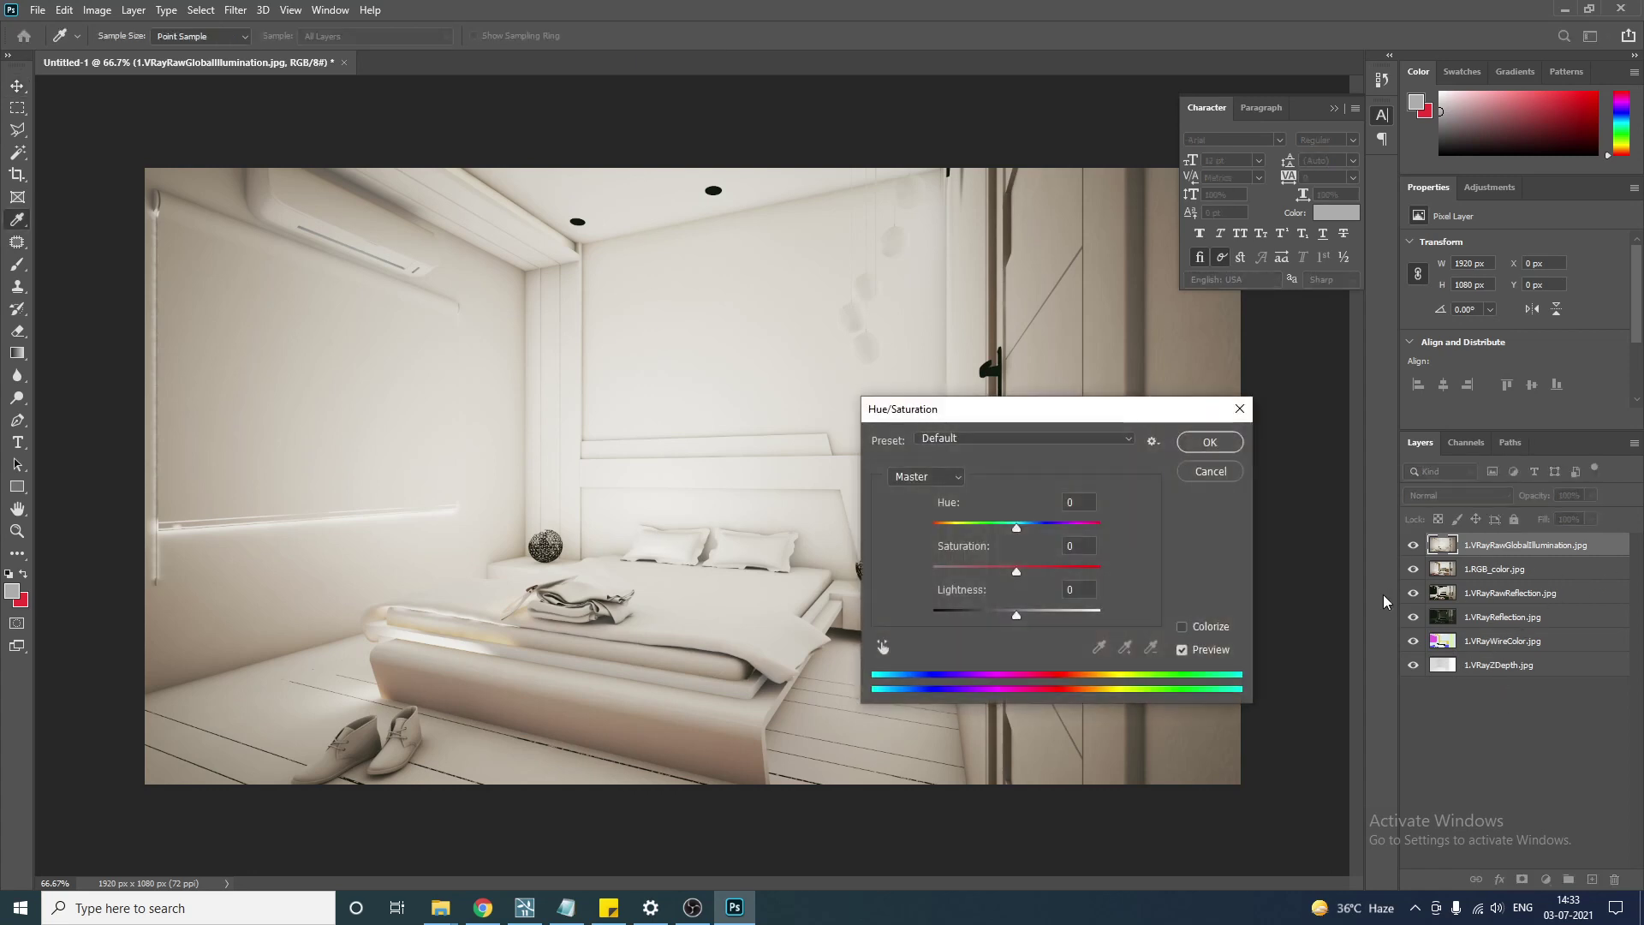
click(1208, 631)
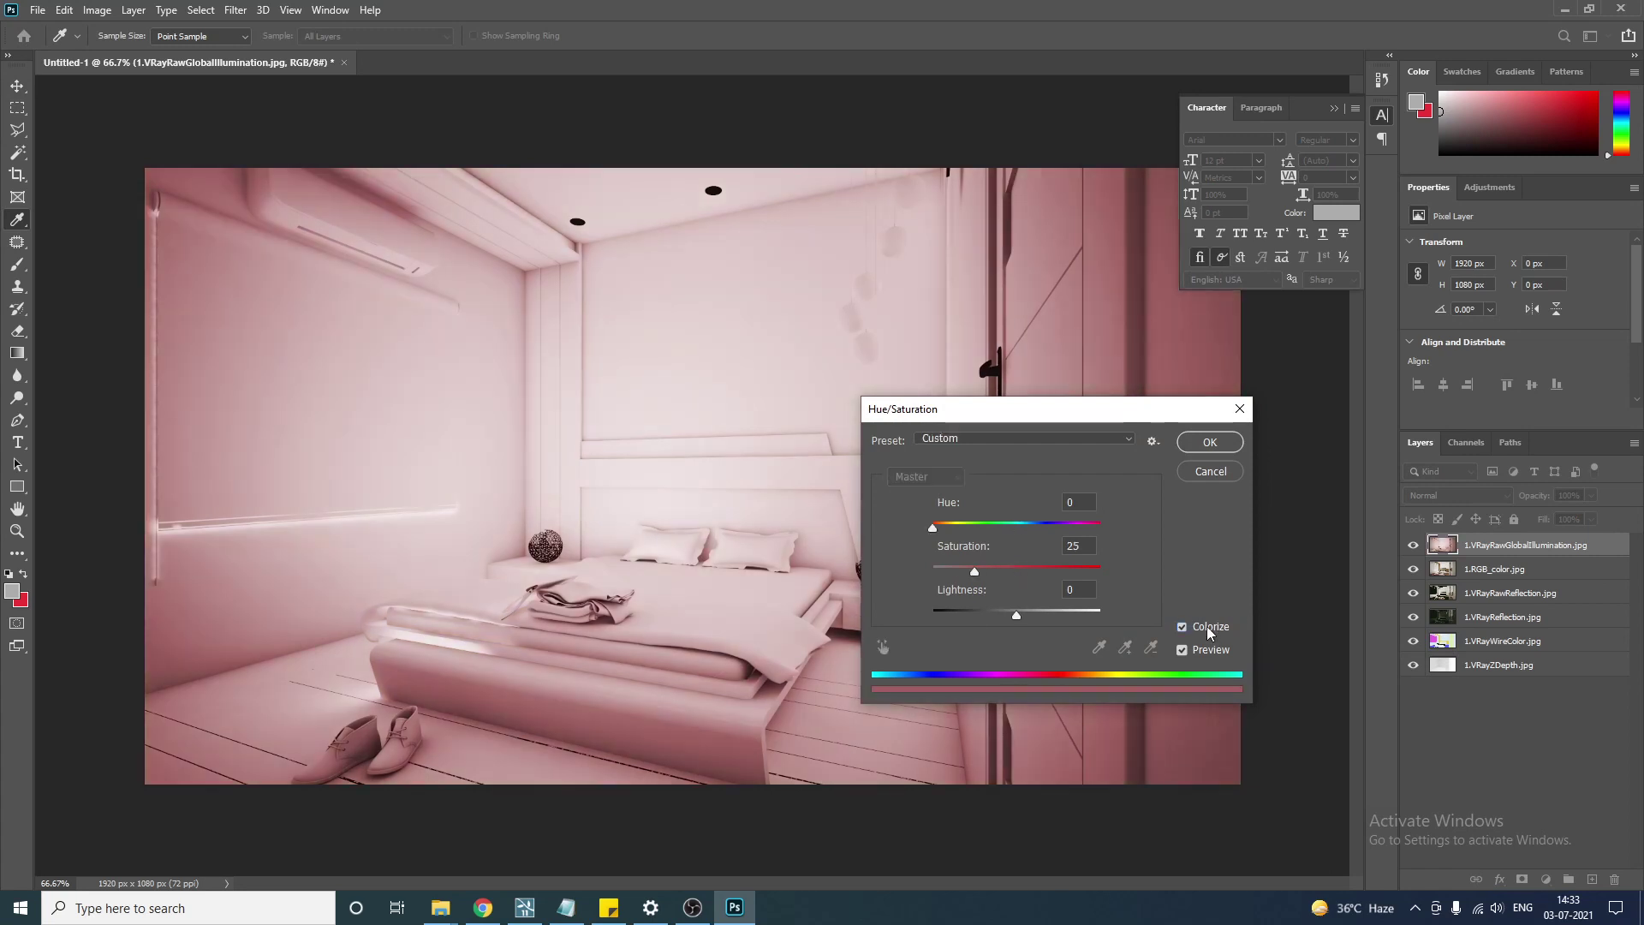
click(1208, 631)
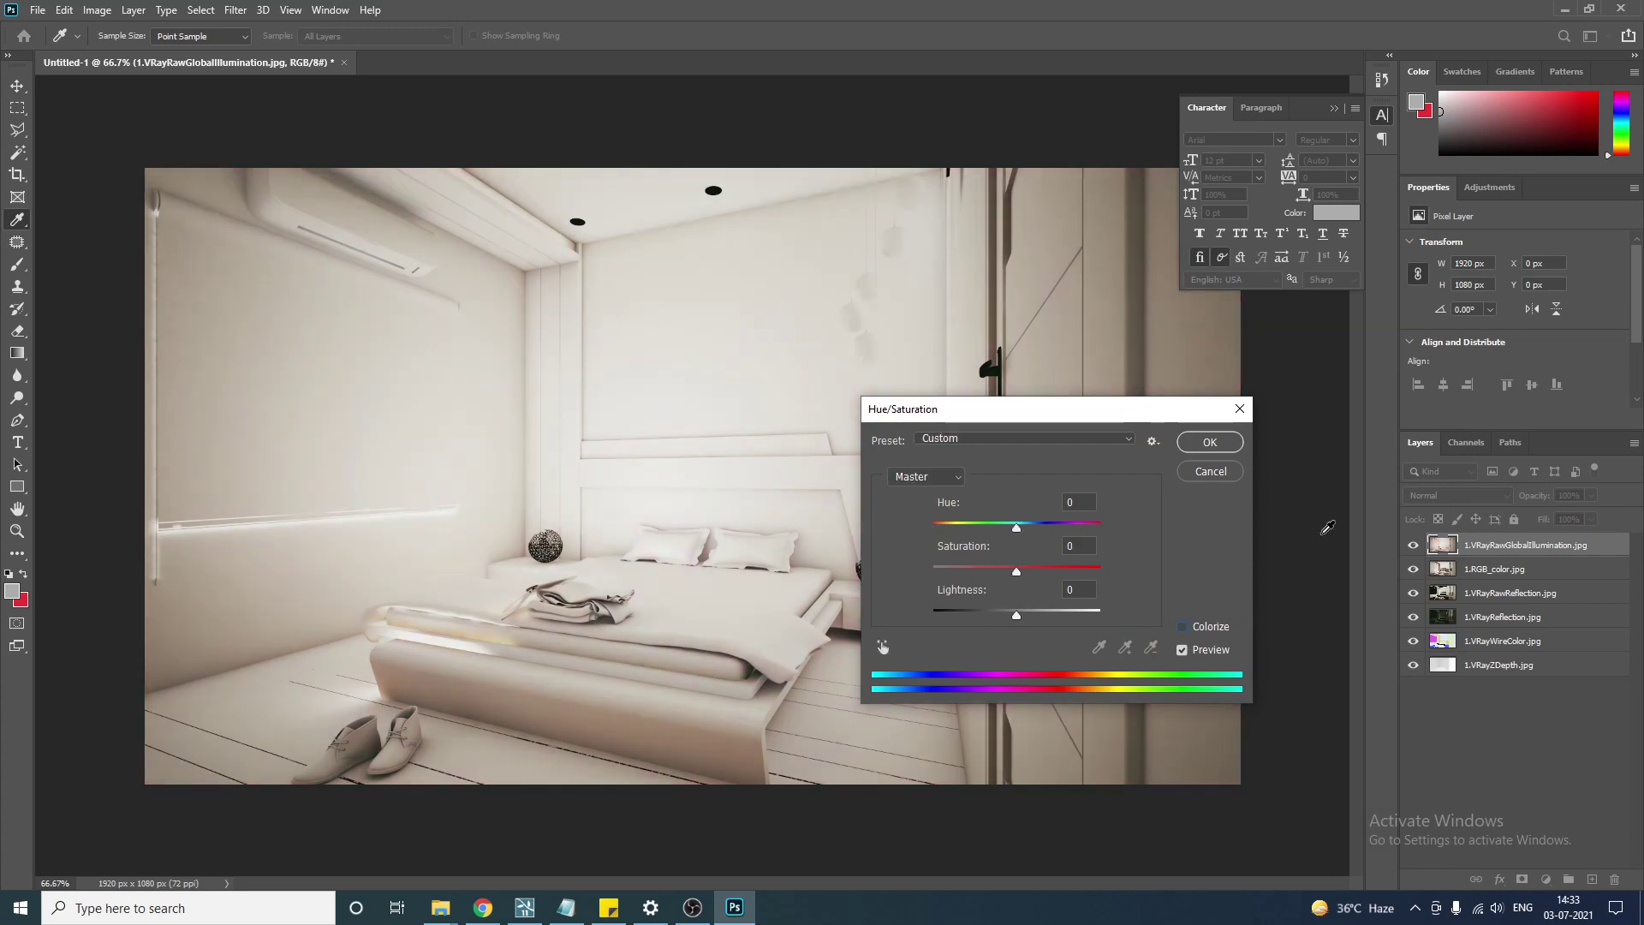
click(1230, 477)
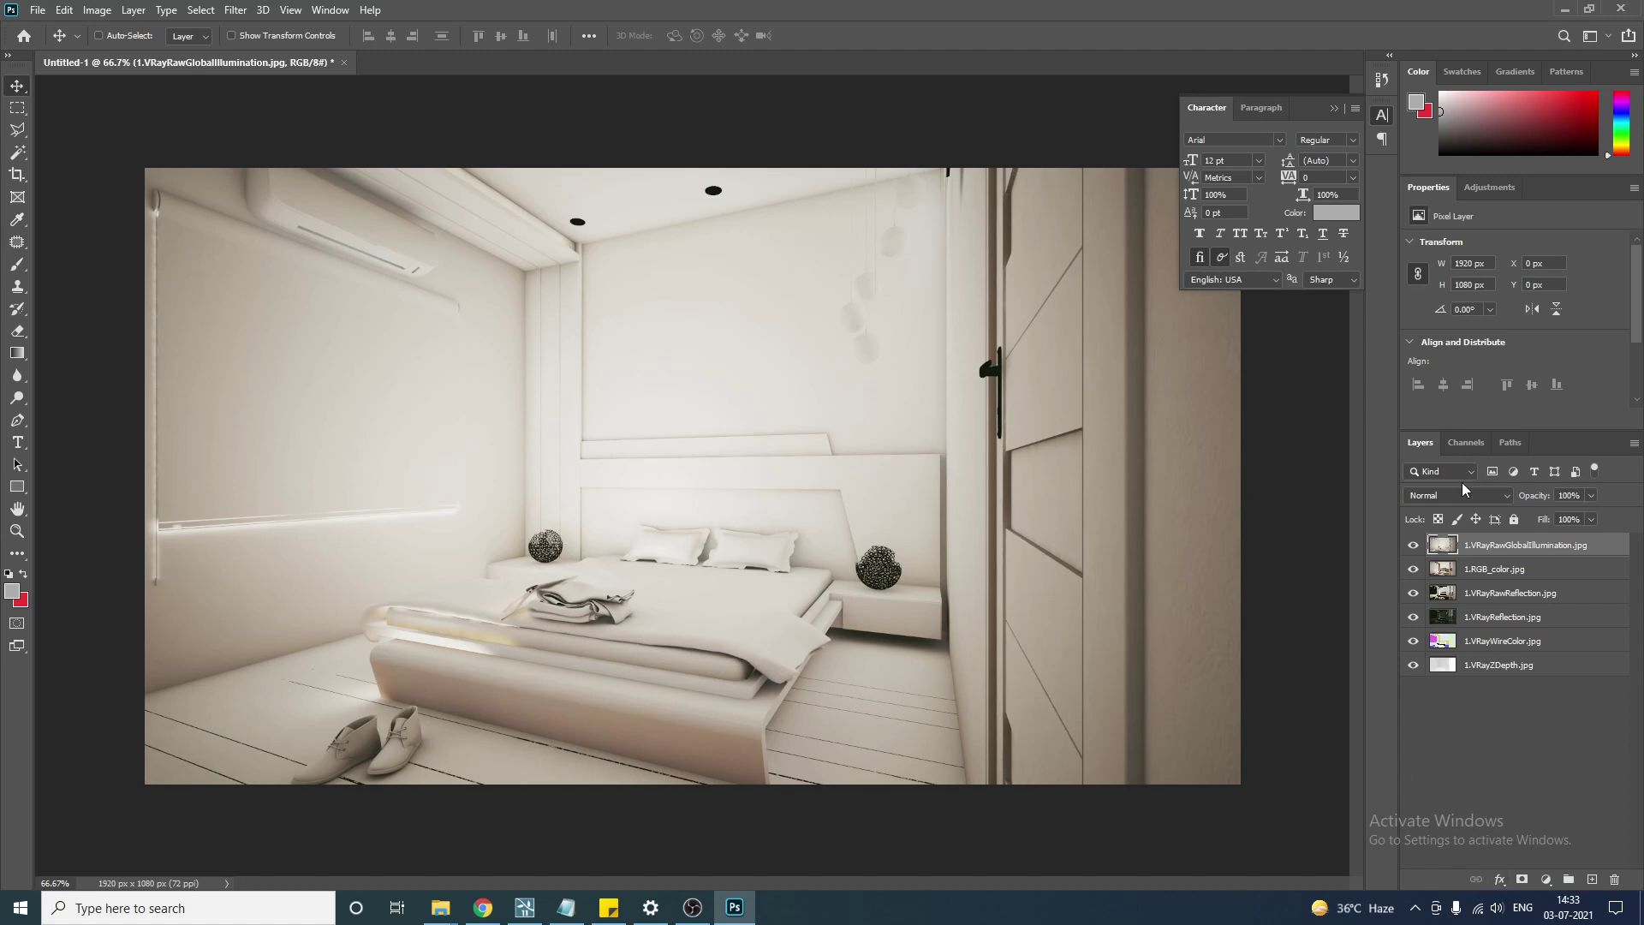
click(1510, 188)
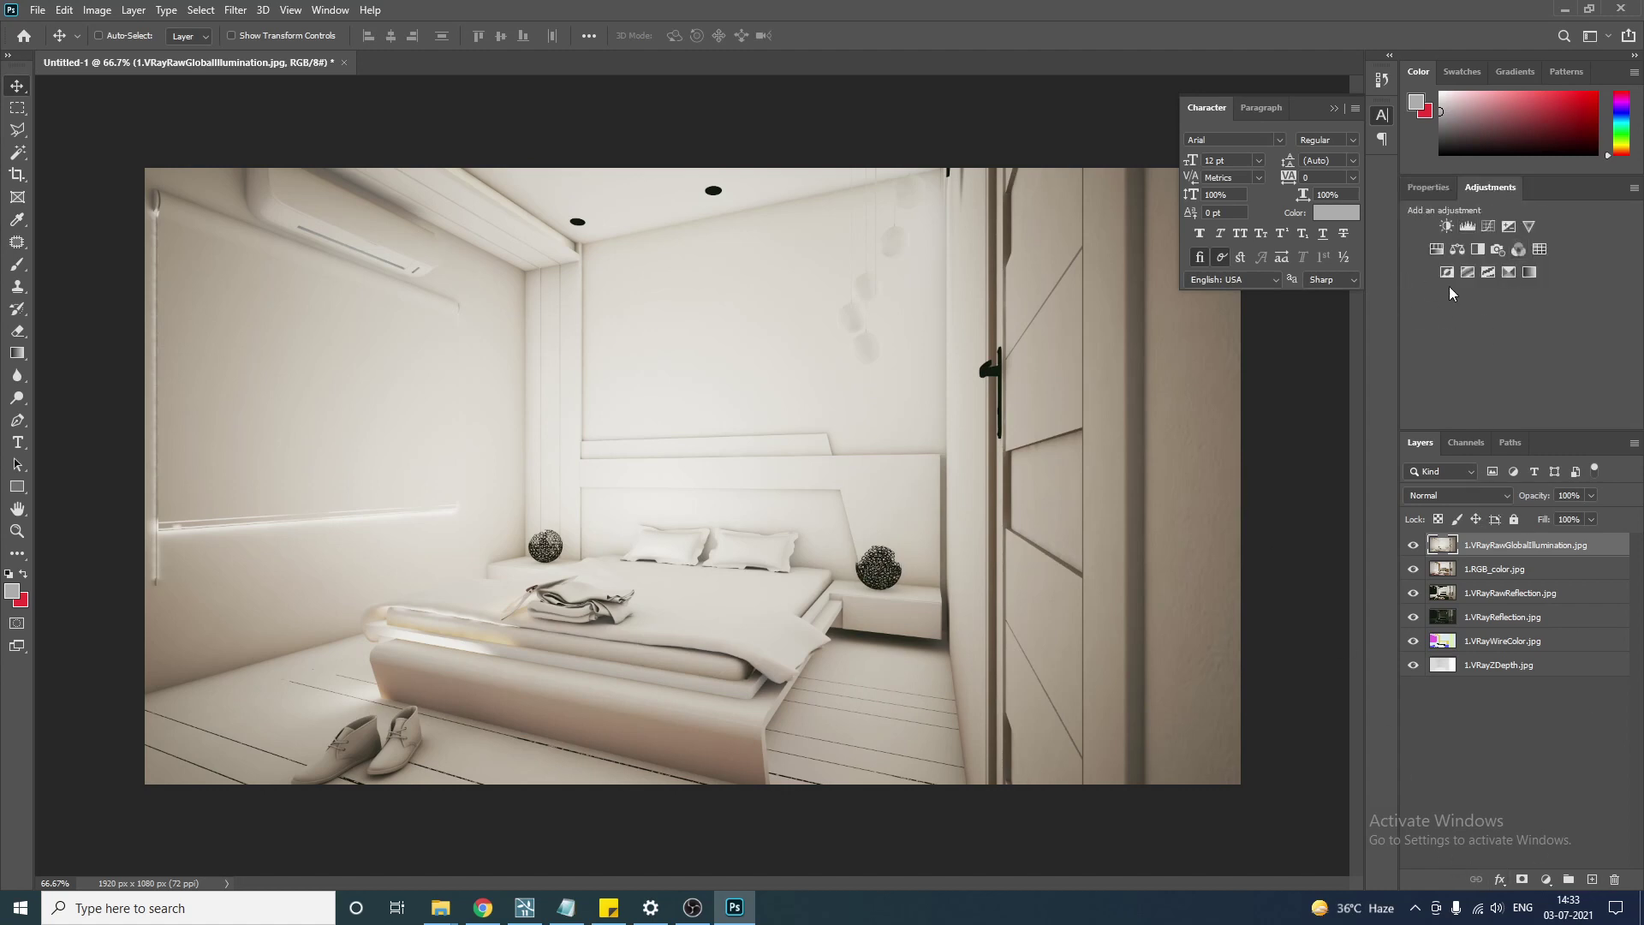
click(97, 10)
mouse_move(105, 56)
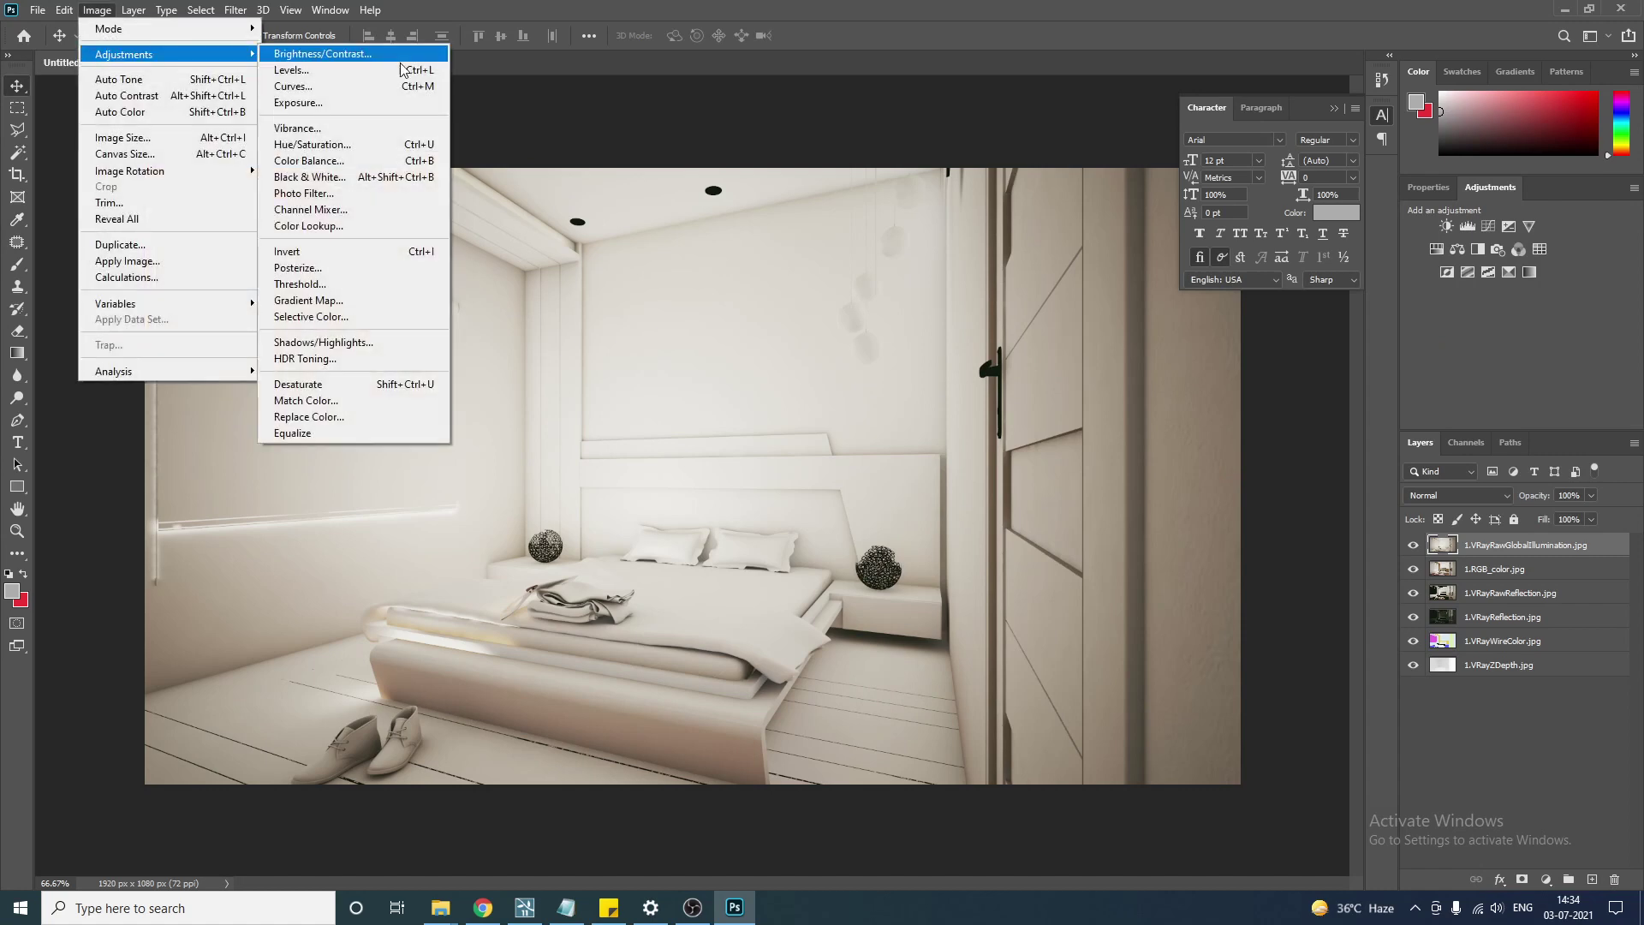
click(363, 145)
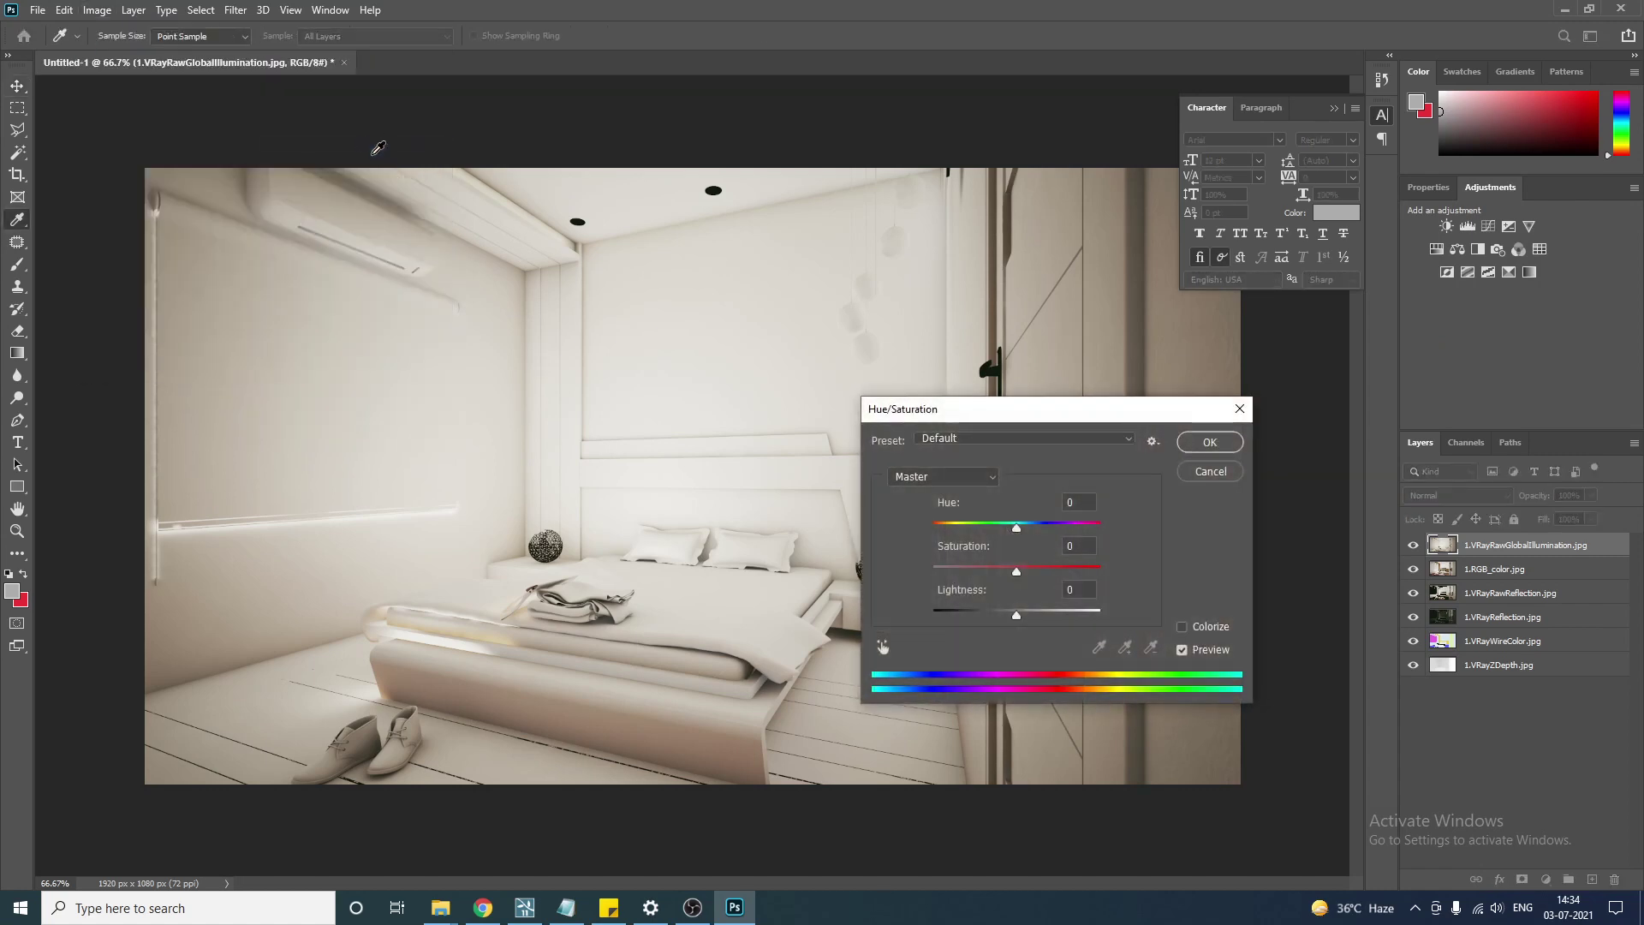
click(1202, 472)
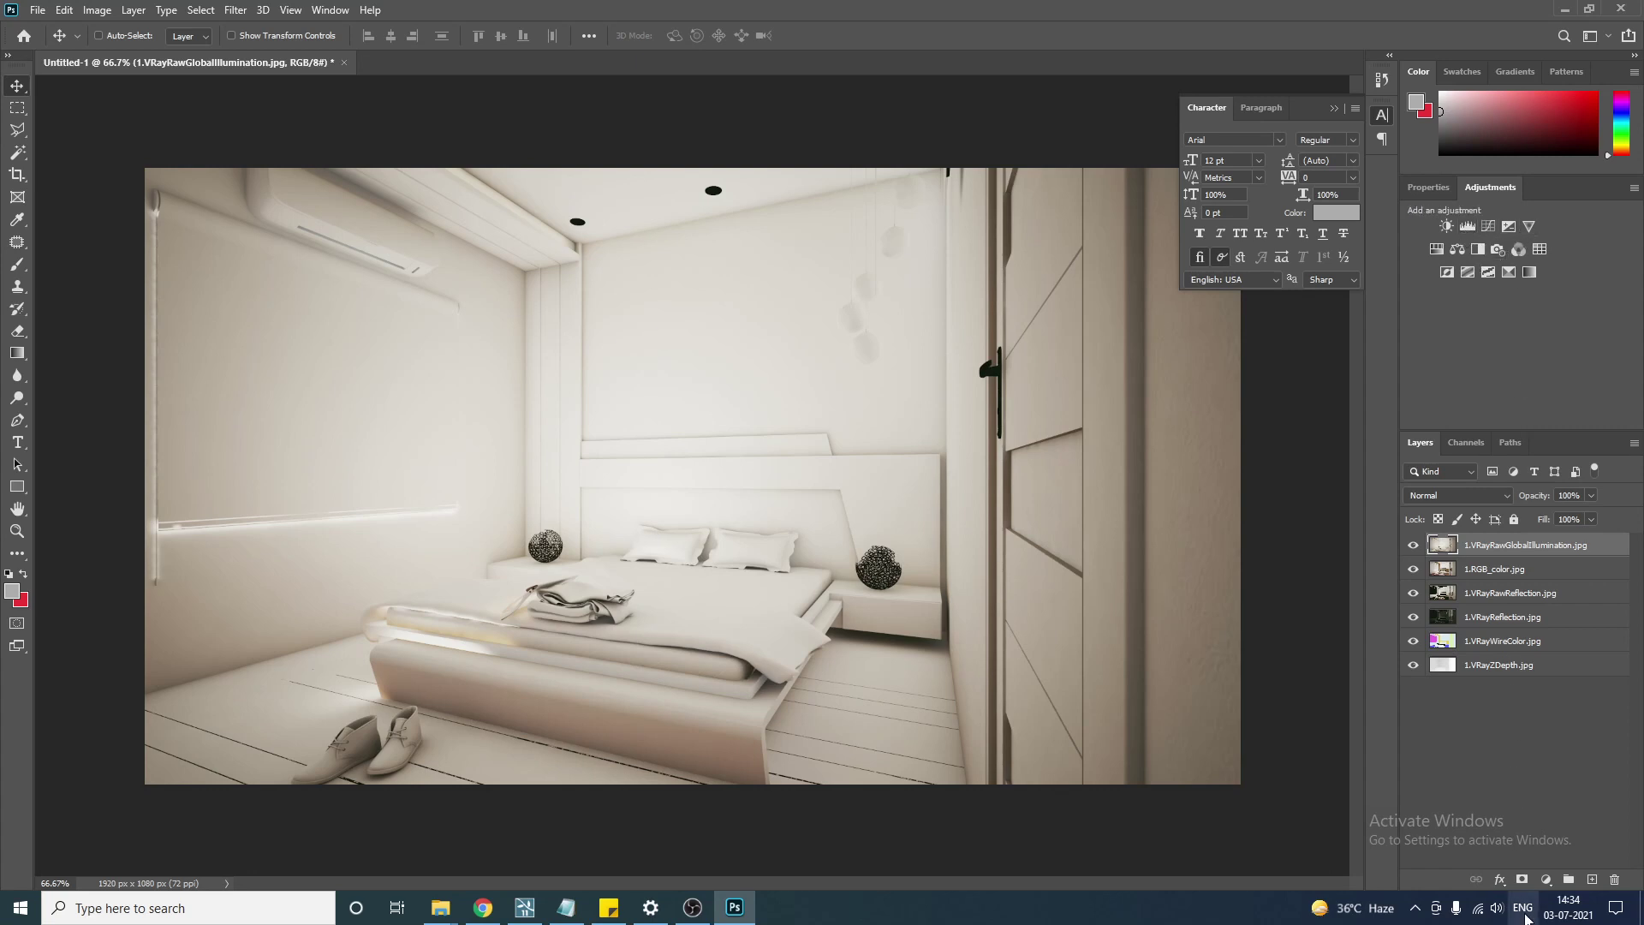
Add a Hue/Saturation adjustment layer above 1.VRayRawGlobalIllumination.jpg and float its properties over the canvas.
click(1545, 880)
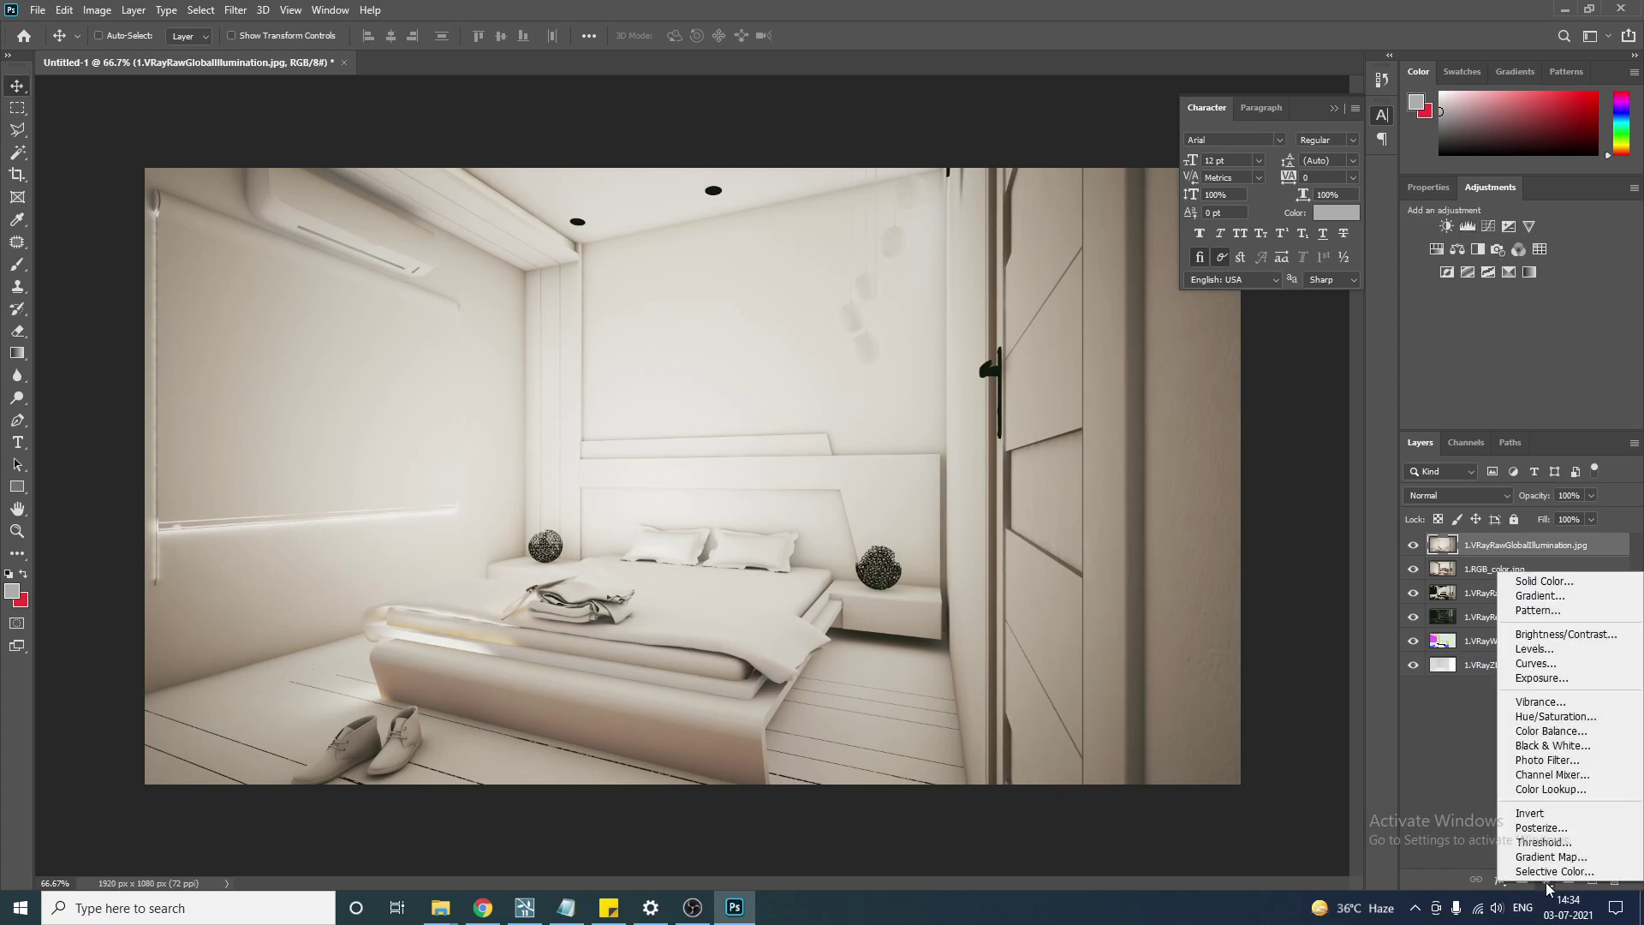
click(1540, 878)
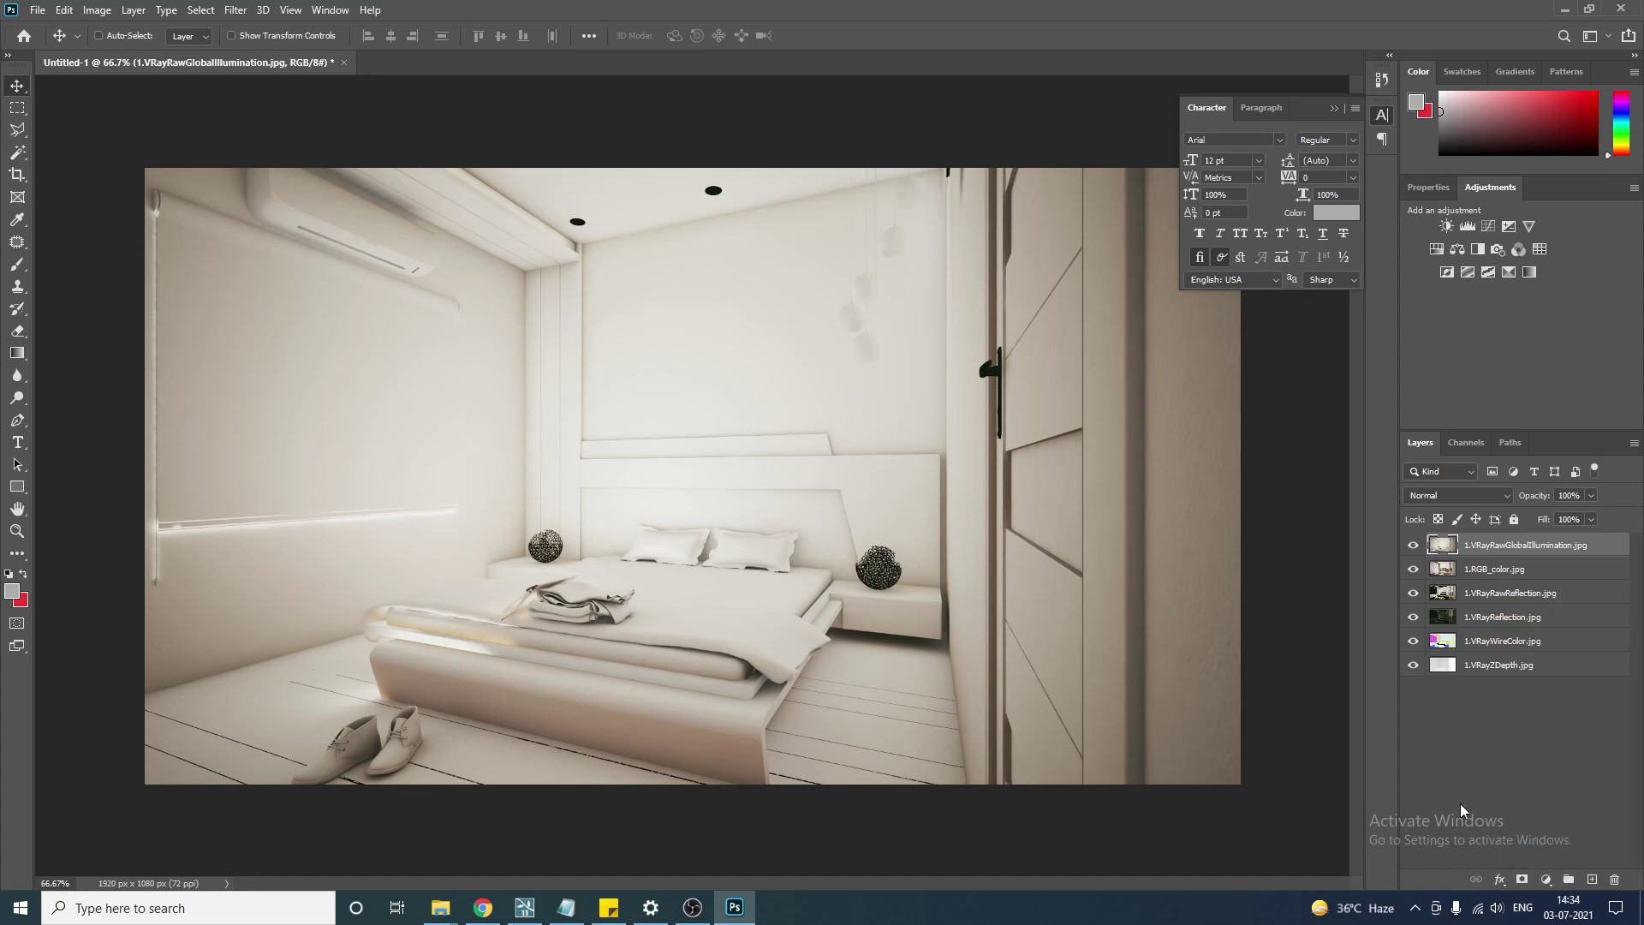
click(1548, 879)
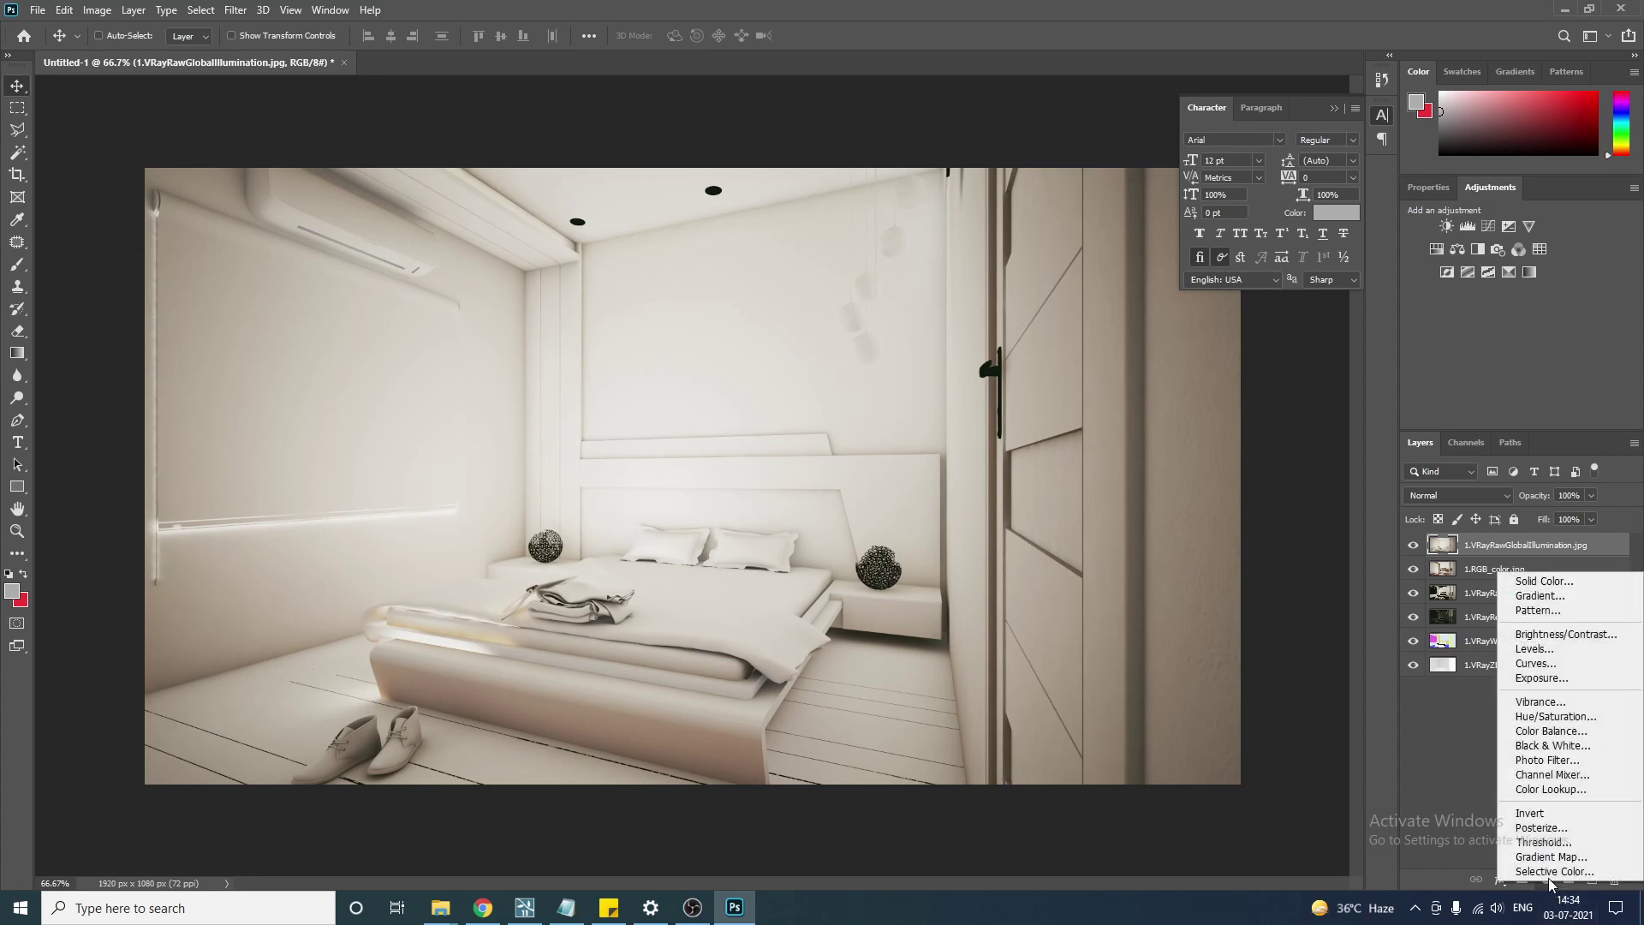
click(1579, 720)
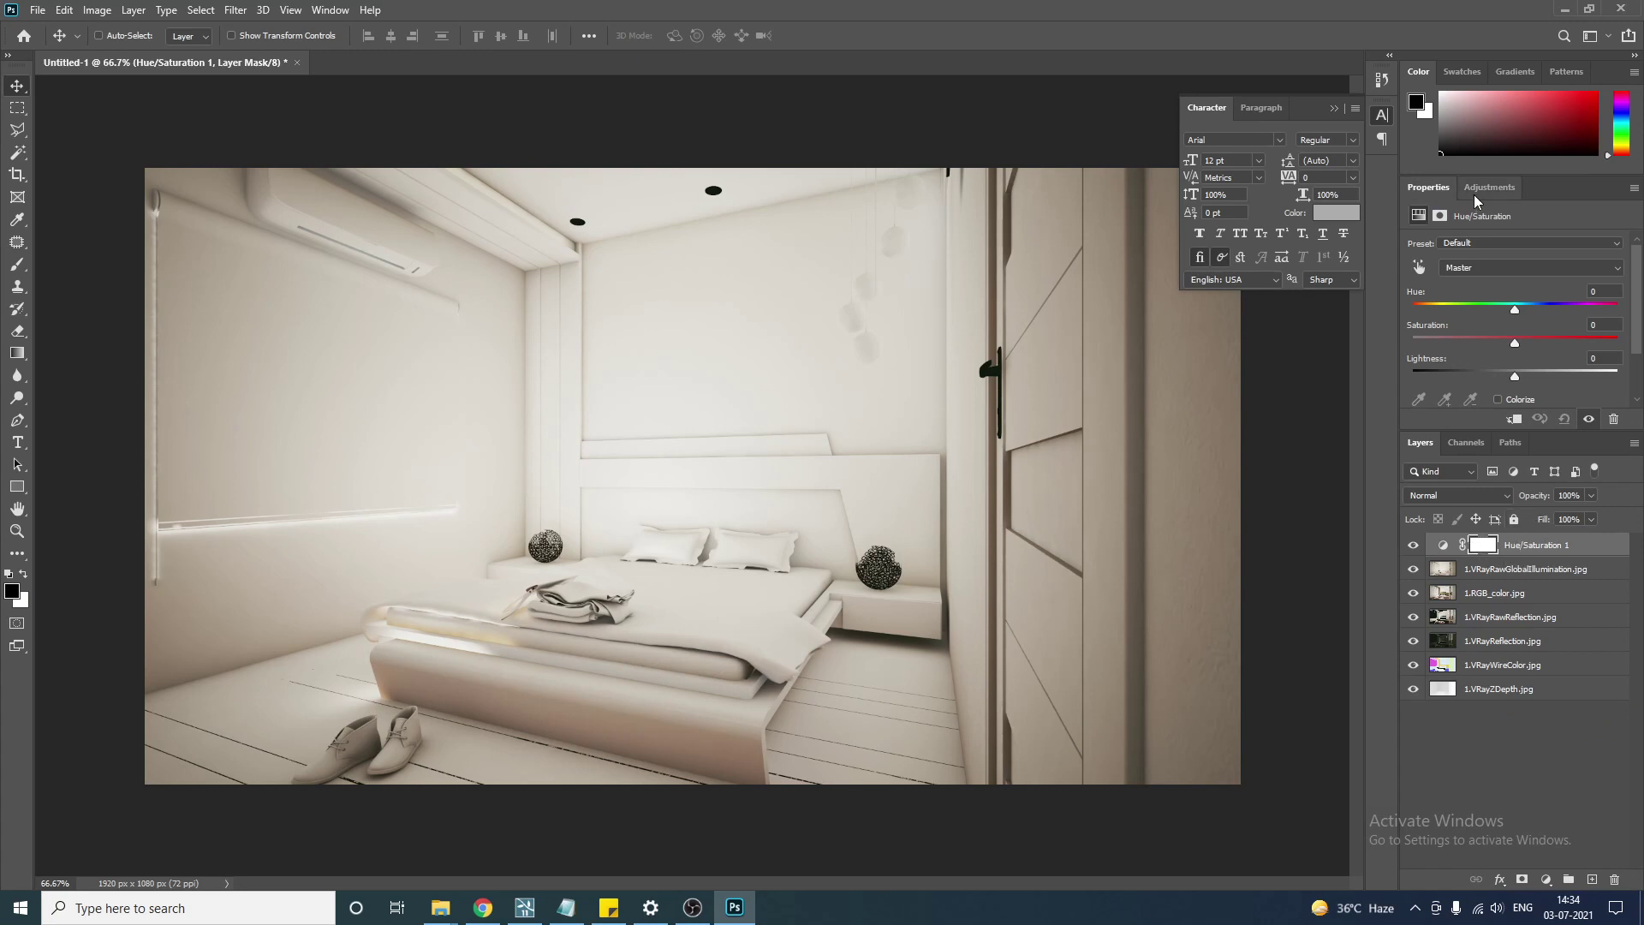
drag(1439, 192, 1058, 300)
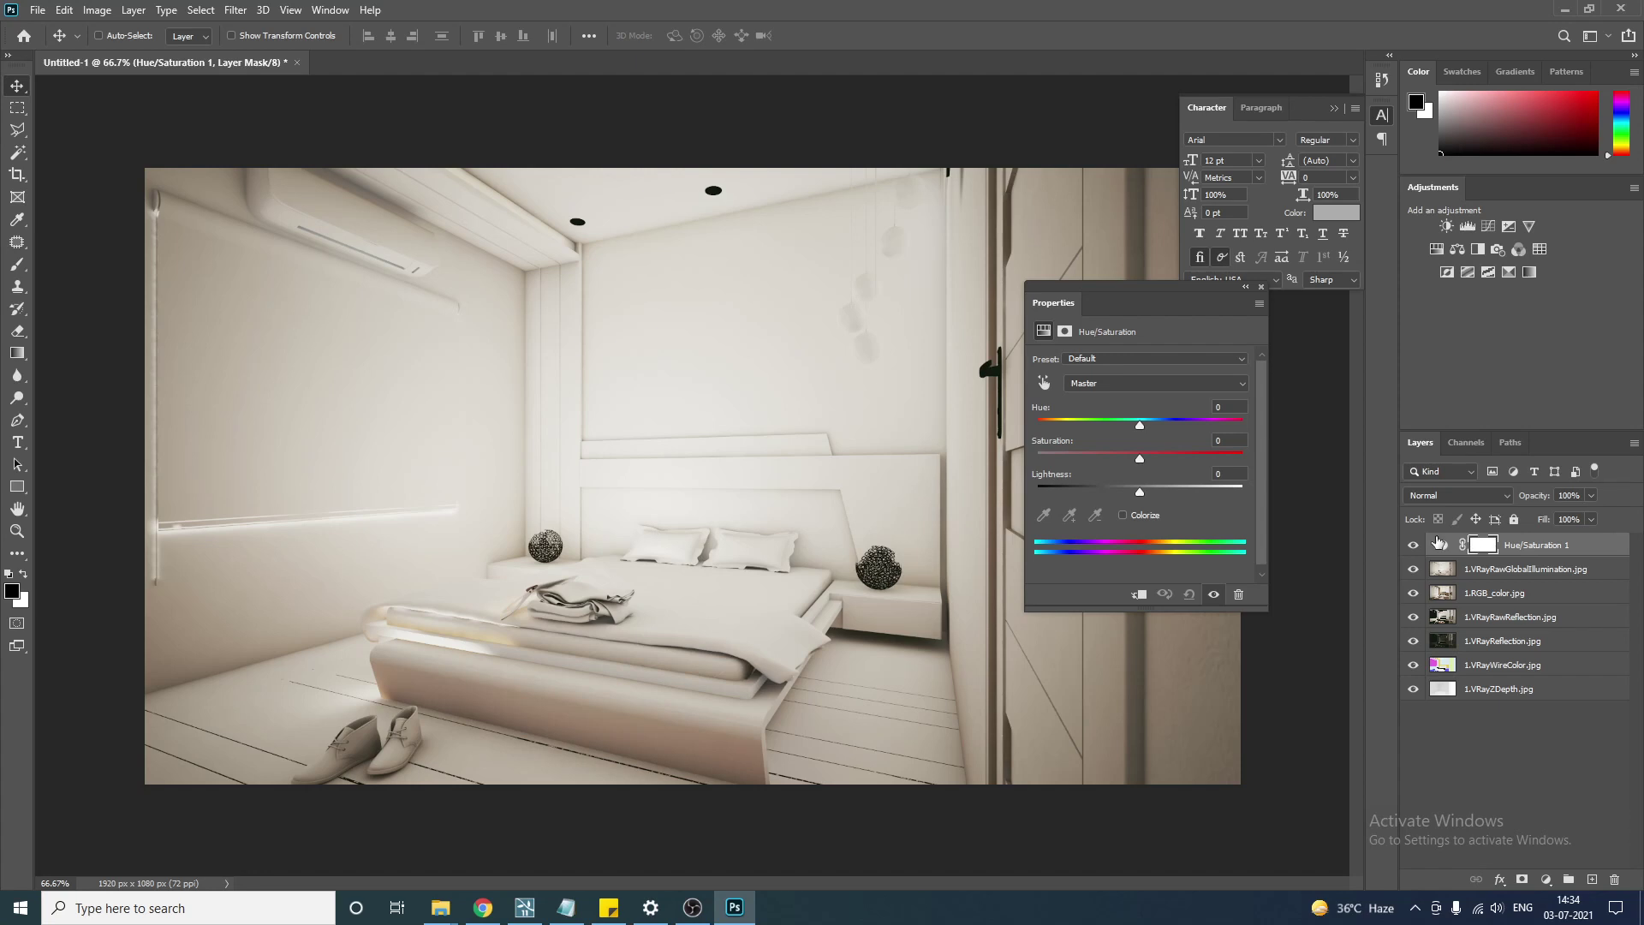
Clip the Hue/Saturation adjustment to the 1.VRayRawGlobalIllumination.jpg layer so it affects only that layer.
click(1521, 575)
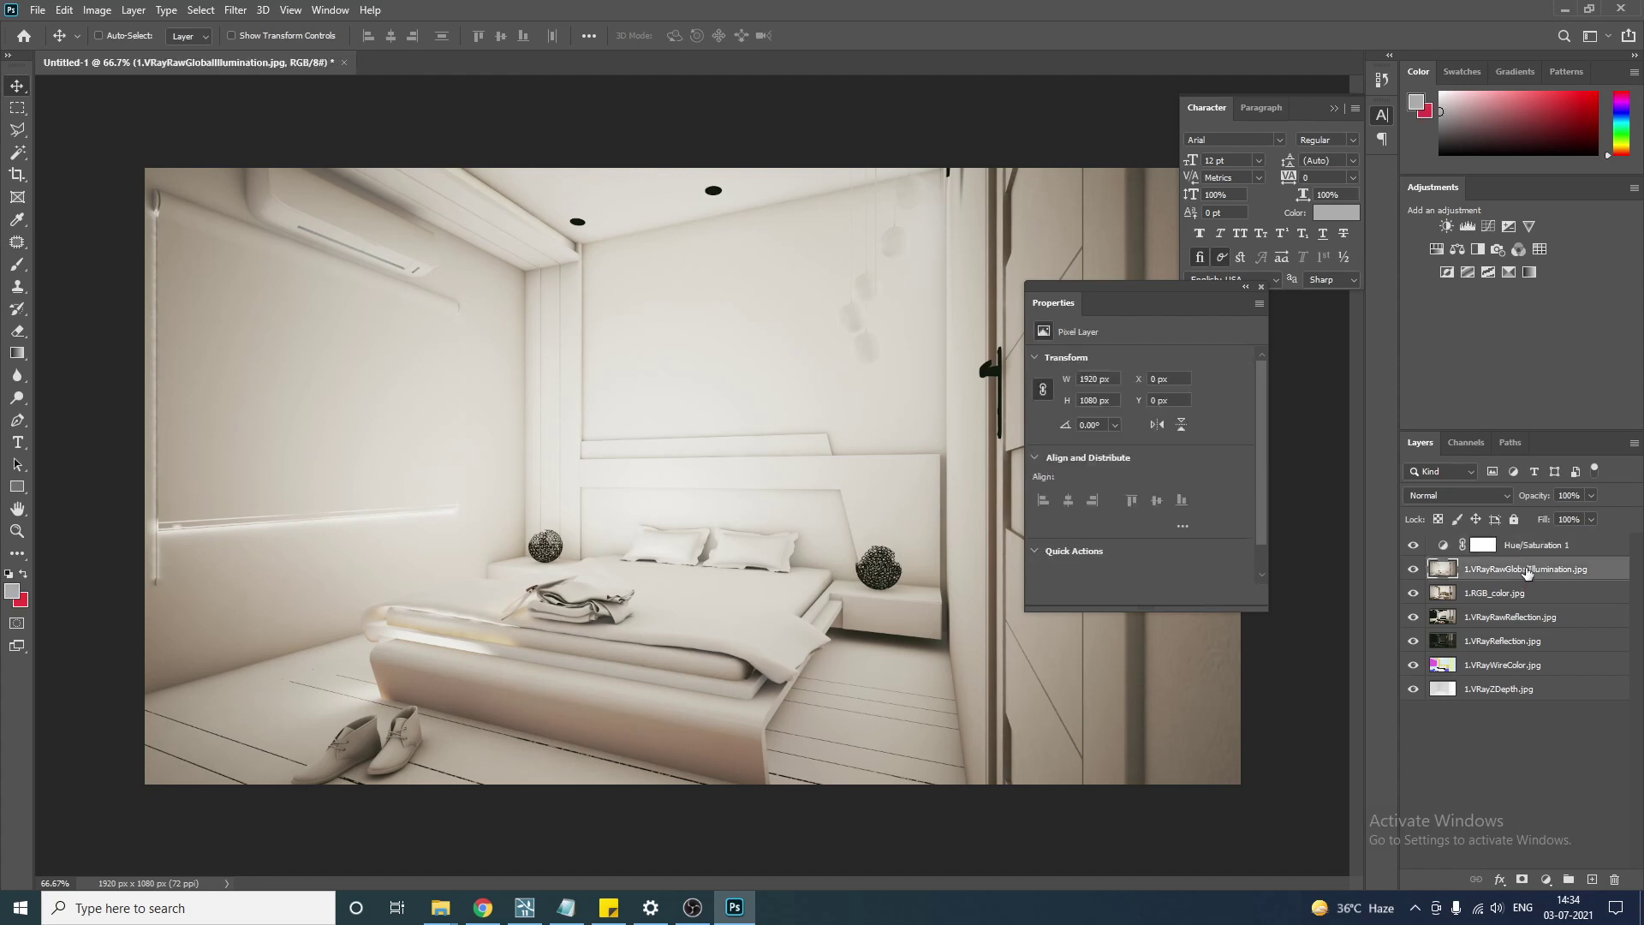
click(1543, 550)
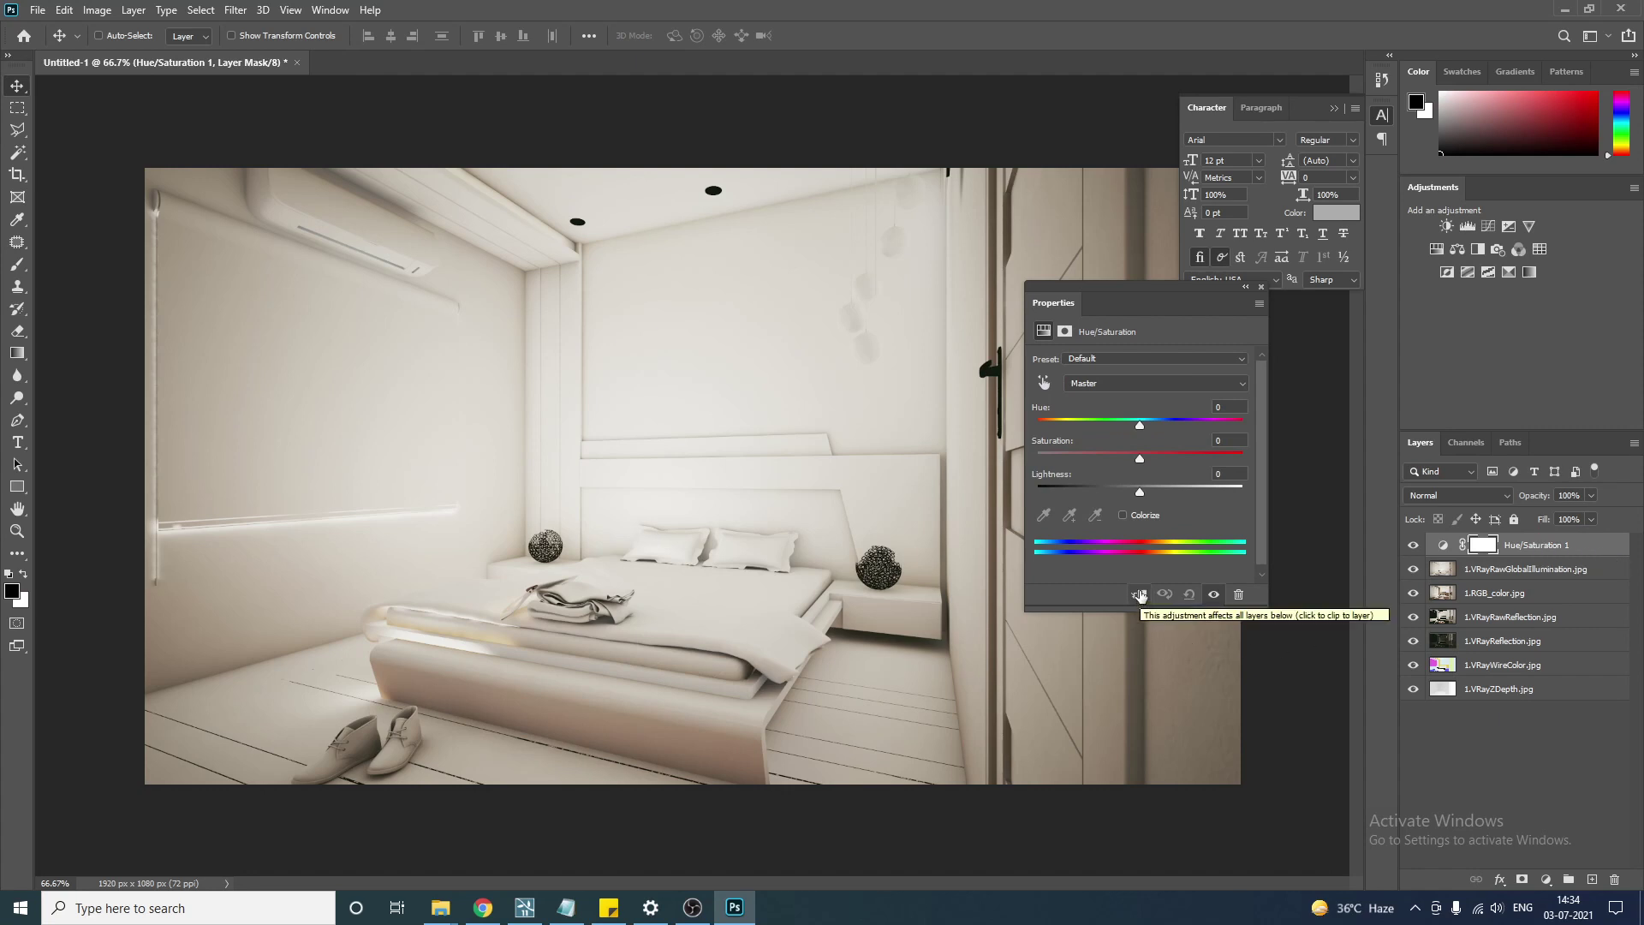
click(1139, 595)
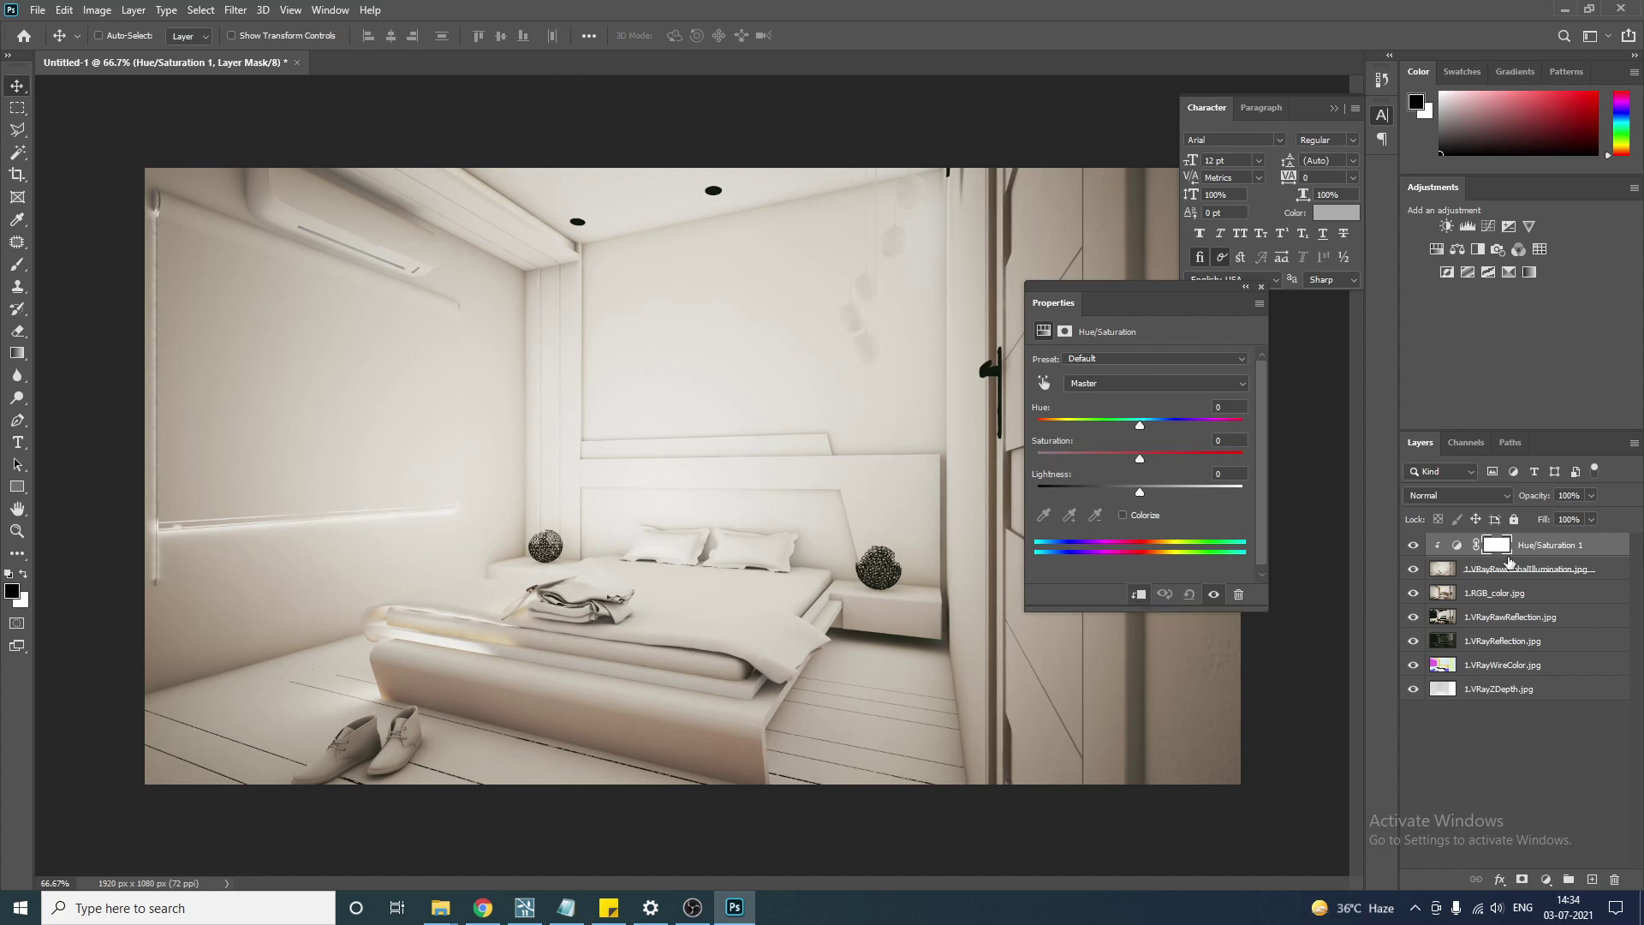
Hide and show the 1.VRayRawGlobalIllumination.jpg layer repeatedly to compare it with the RGB render beneath.
click(1414, 571)
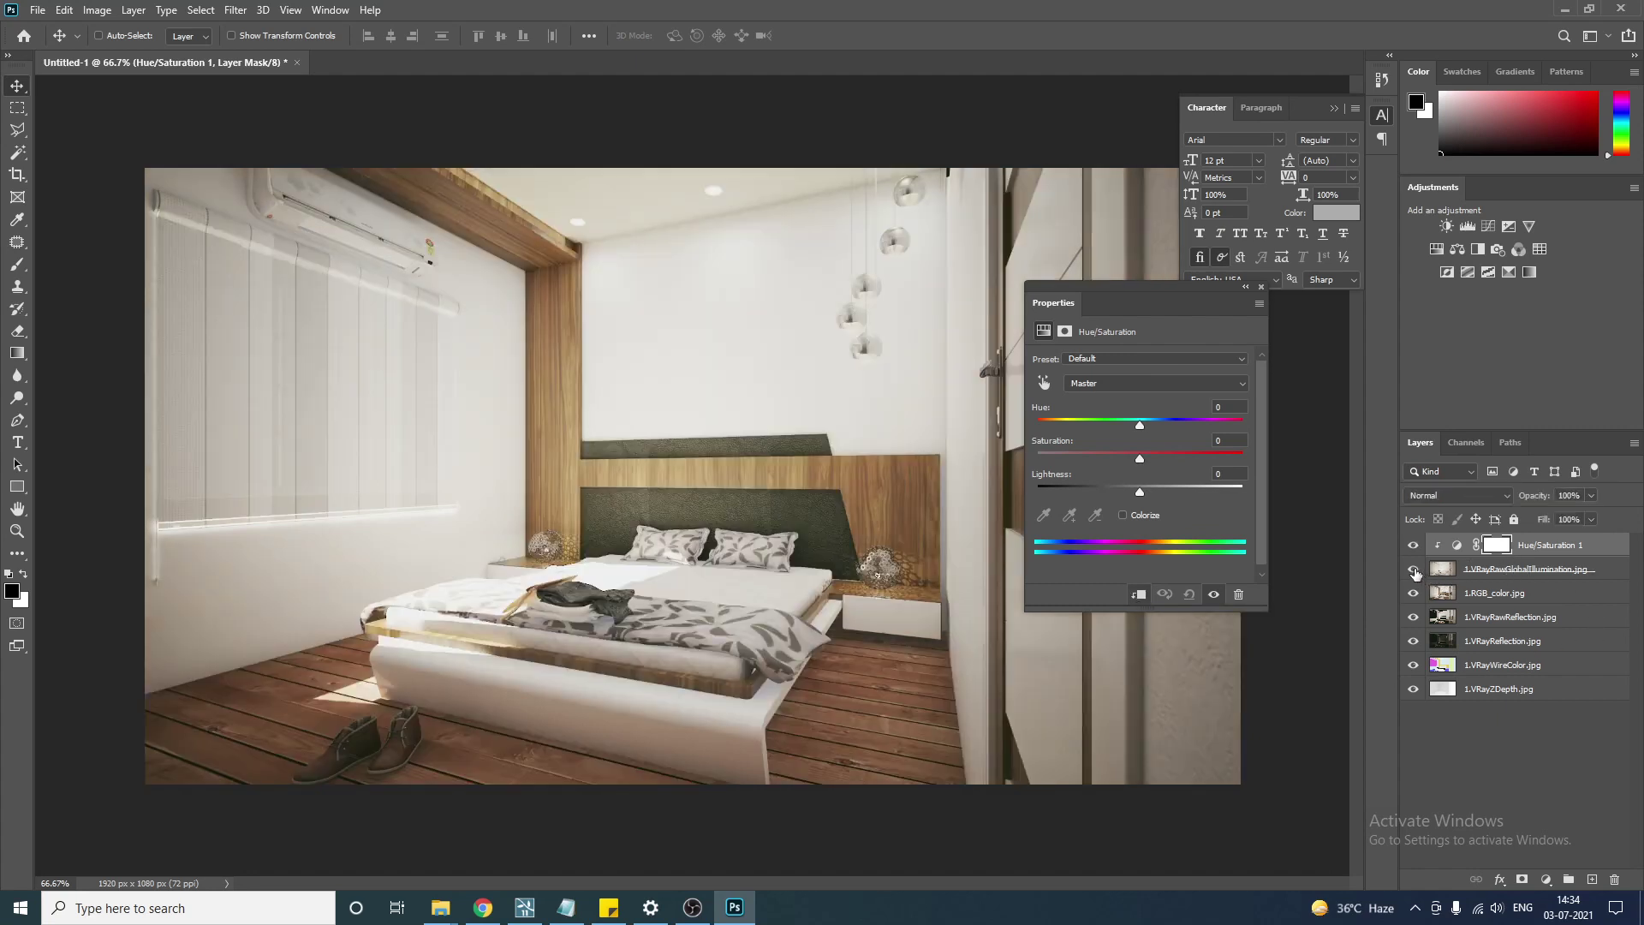
click(1415, 572)
click(1414, 572)
click(1414, 571)
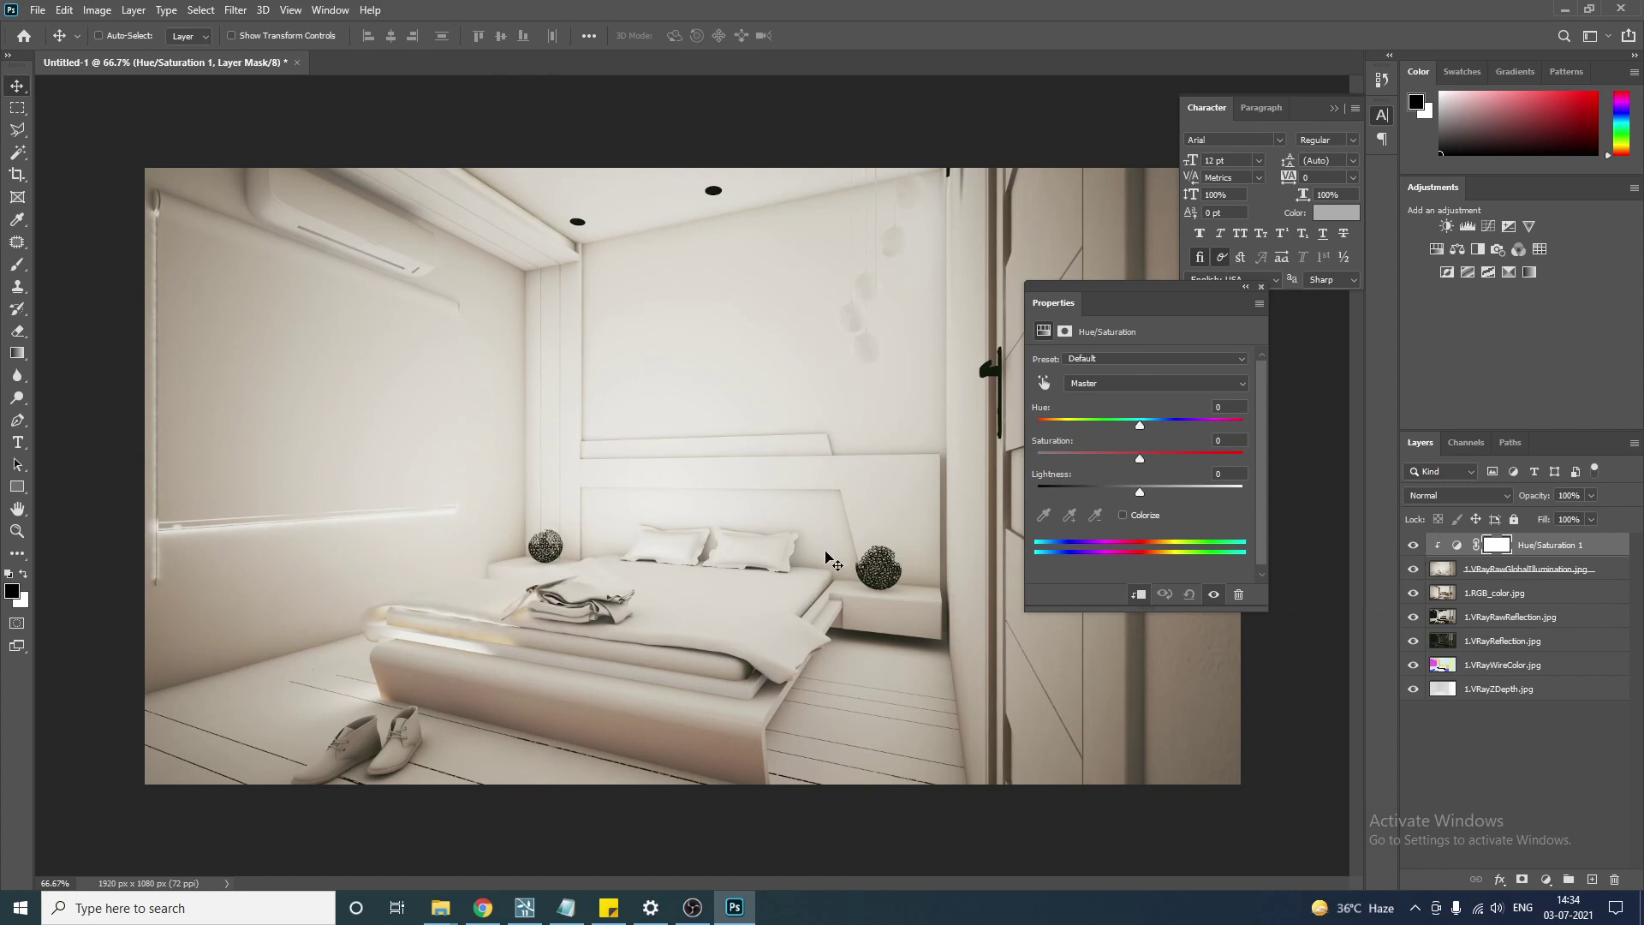
Turn on Colorize for the Hue/Saturation adjustment and set its layer's blend mode to Dissolve.
click(1133, 512)
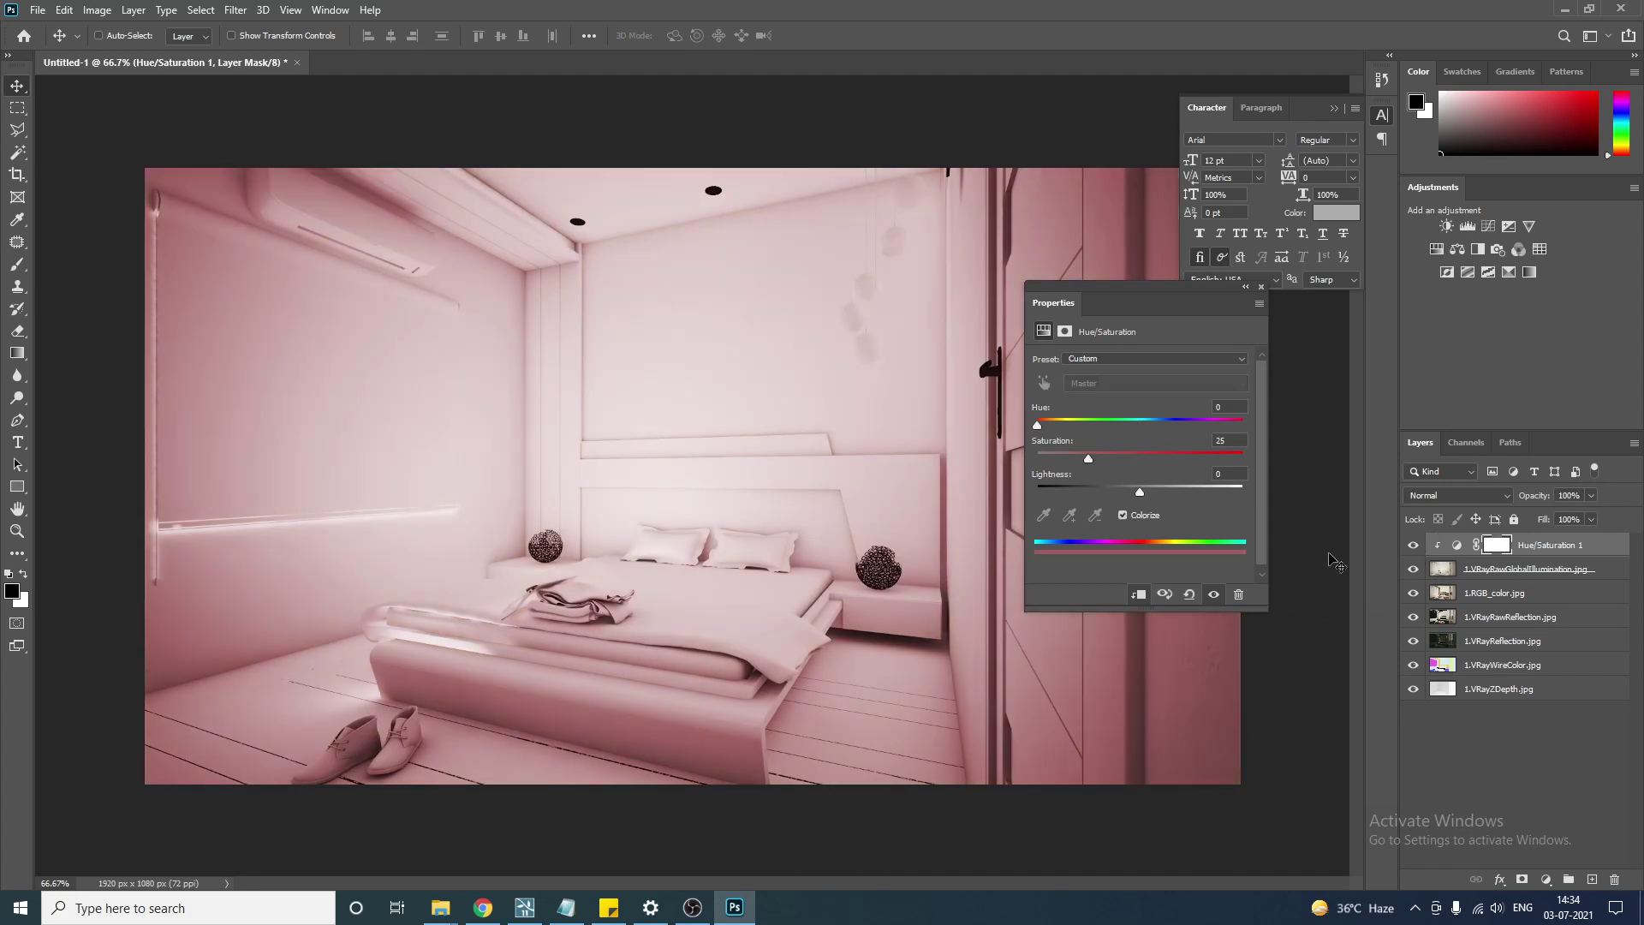
click(1483, 495)
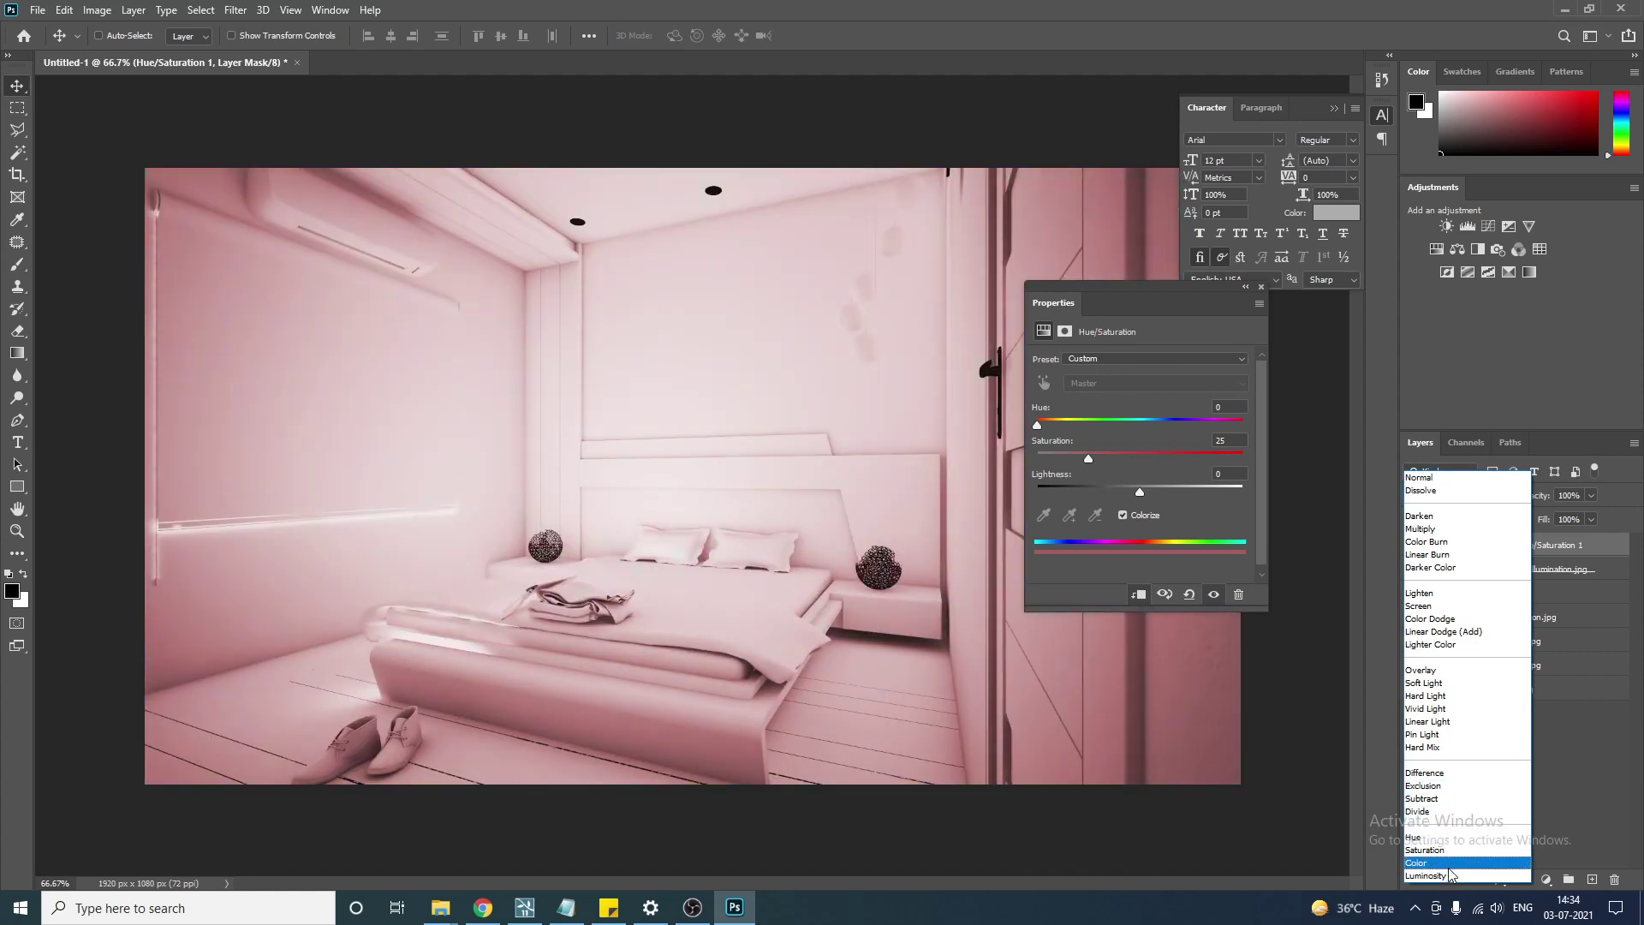
click(1460, 473)
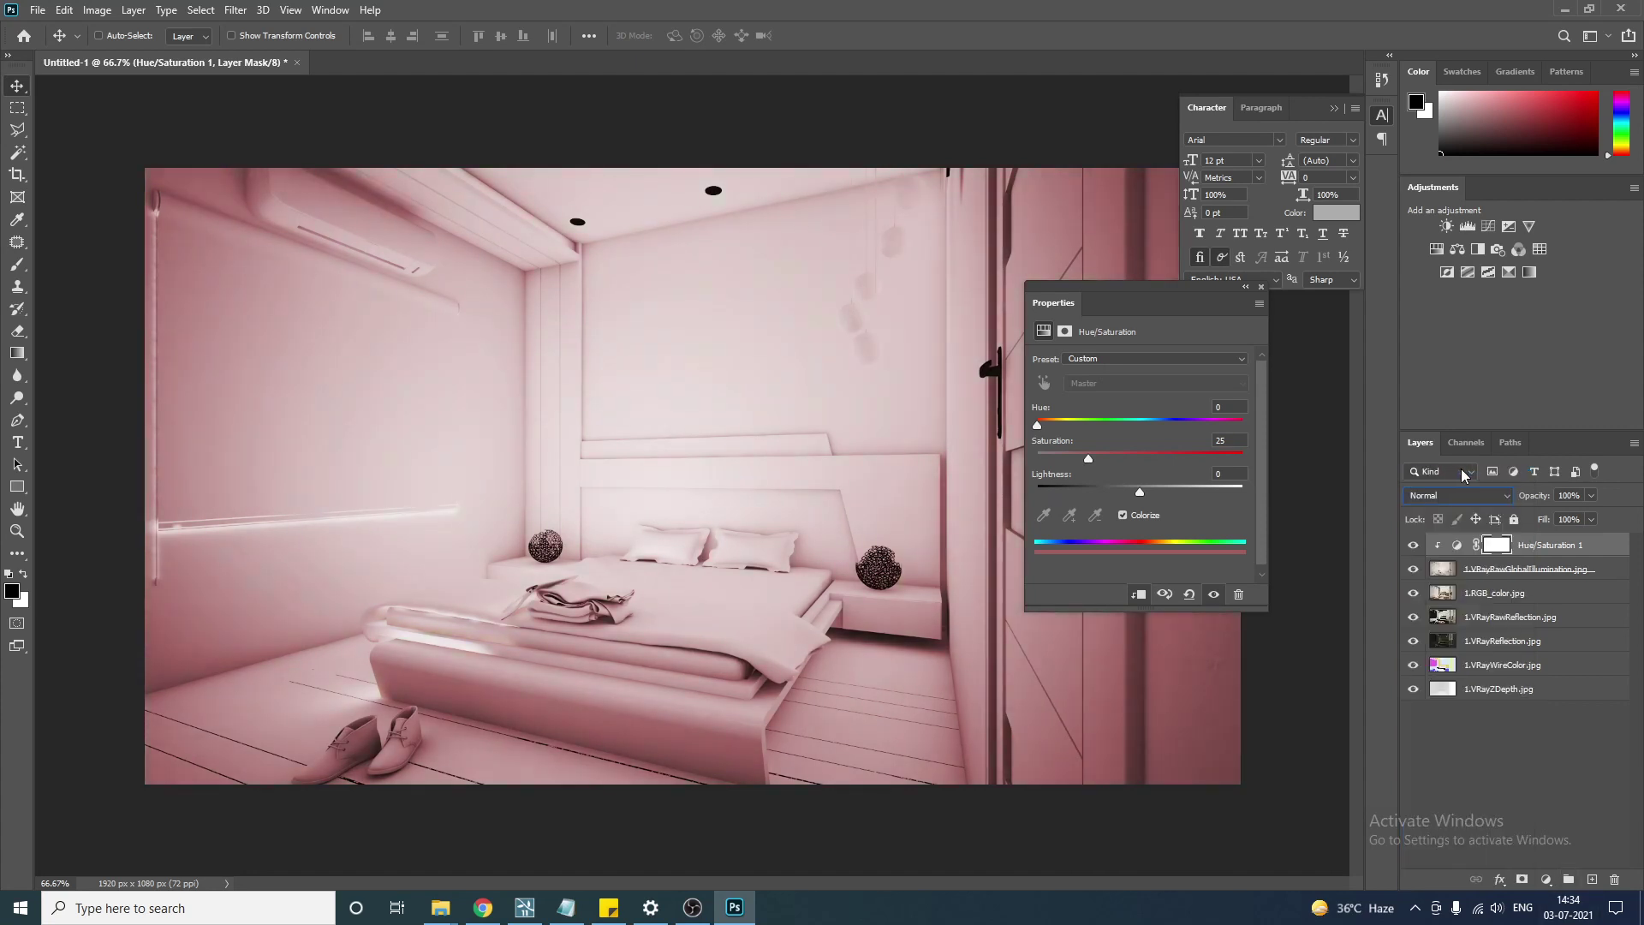
click(1457, 469)
click(1456, 471)
click(1457, 497)
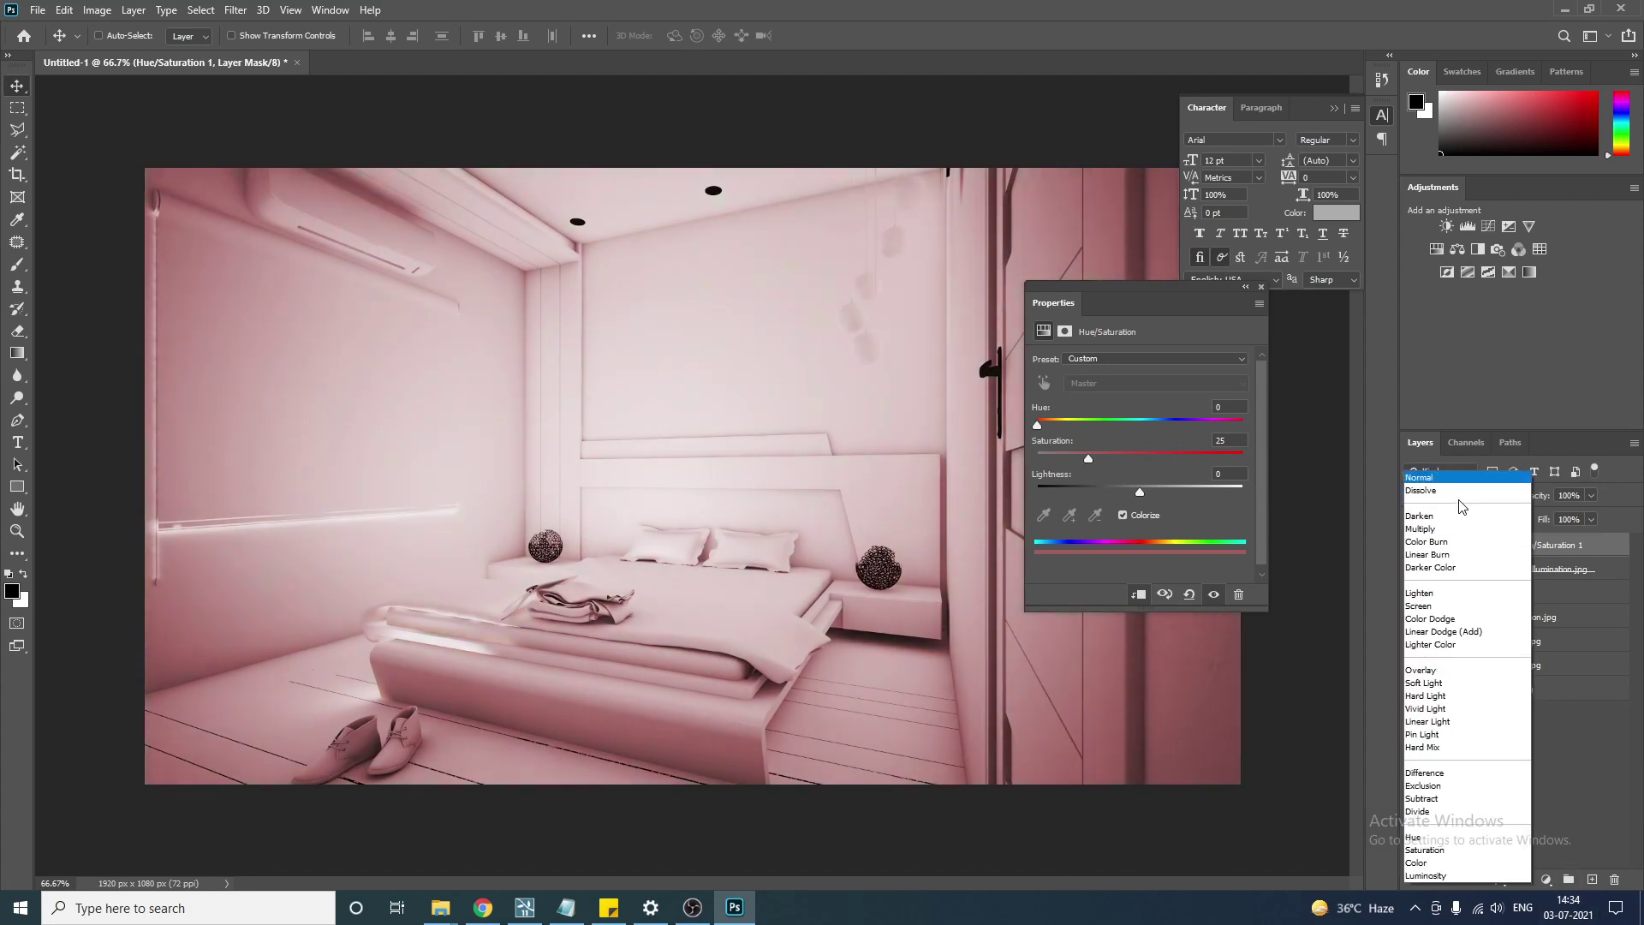
click(1438, 490)
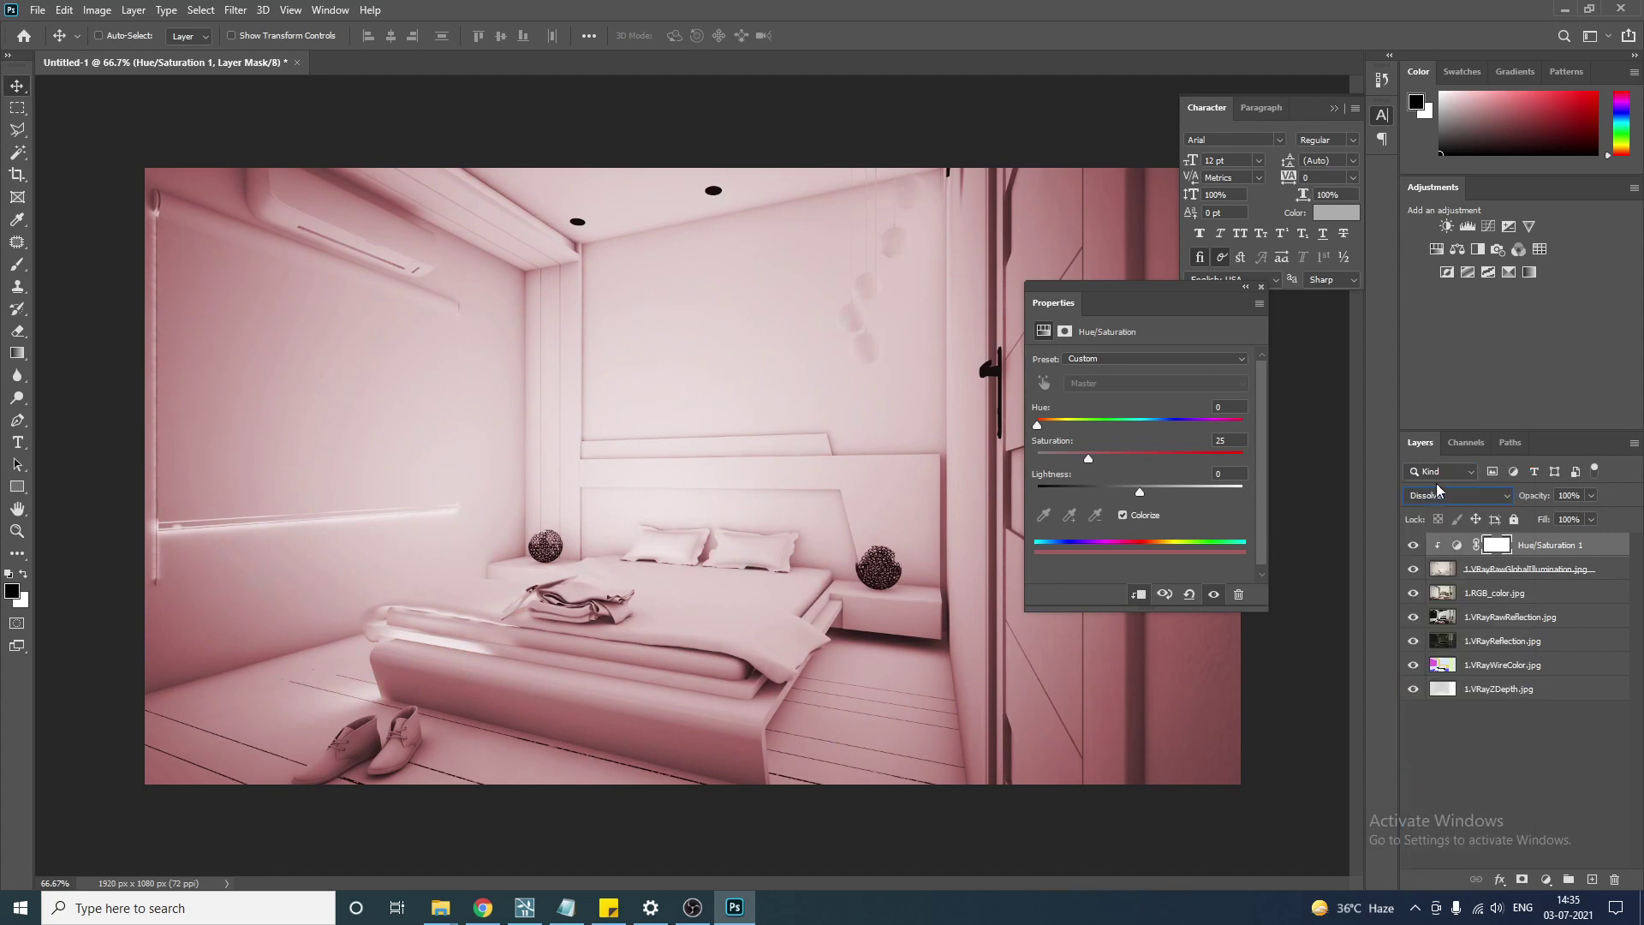
Preview other blend modes such as Overlay on the Hue/Saturation adjustment layer without applying one.
click(1438, 472)
click(1441, 474)
click(1447, 495)
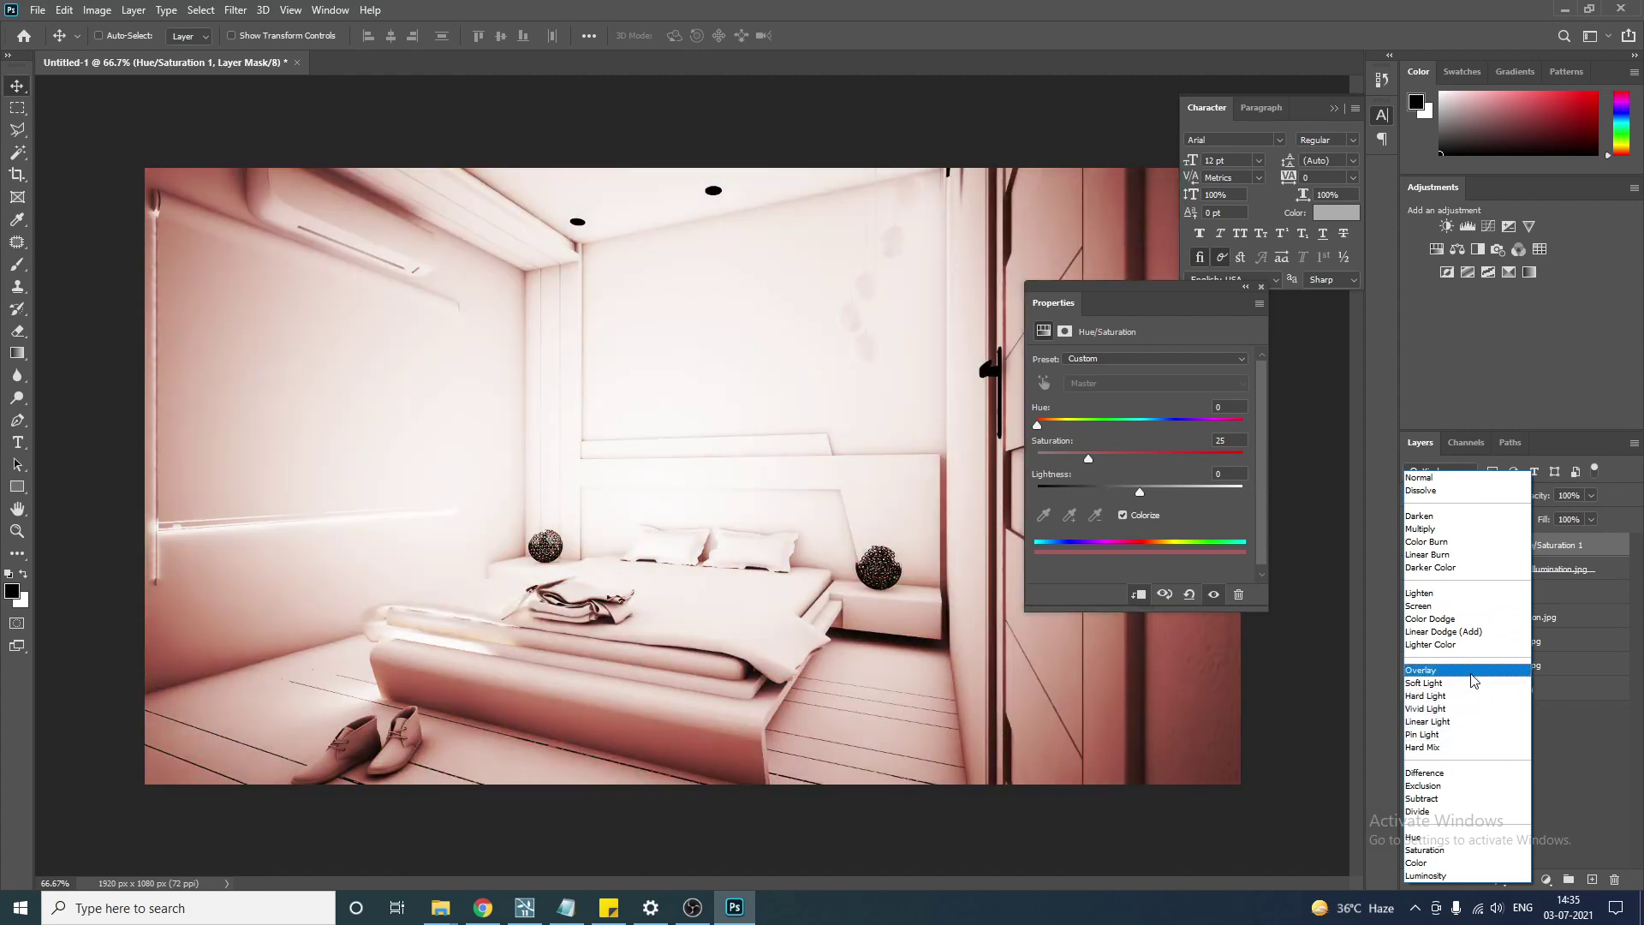
click(1604, 803)
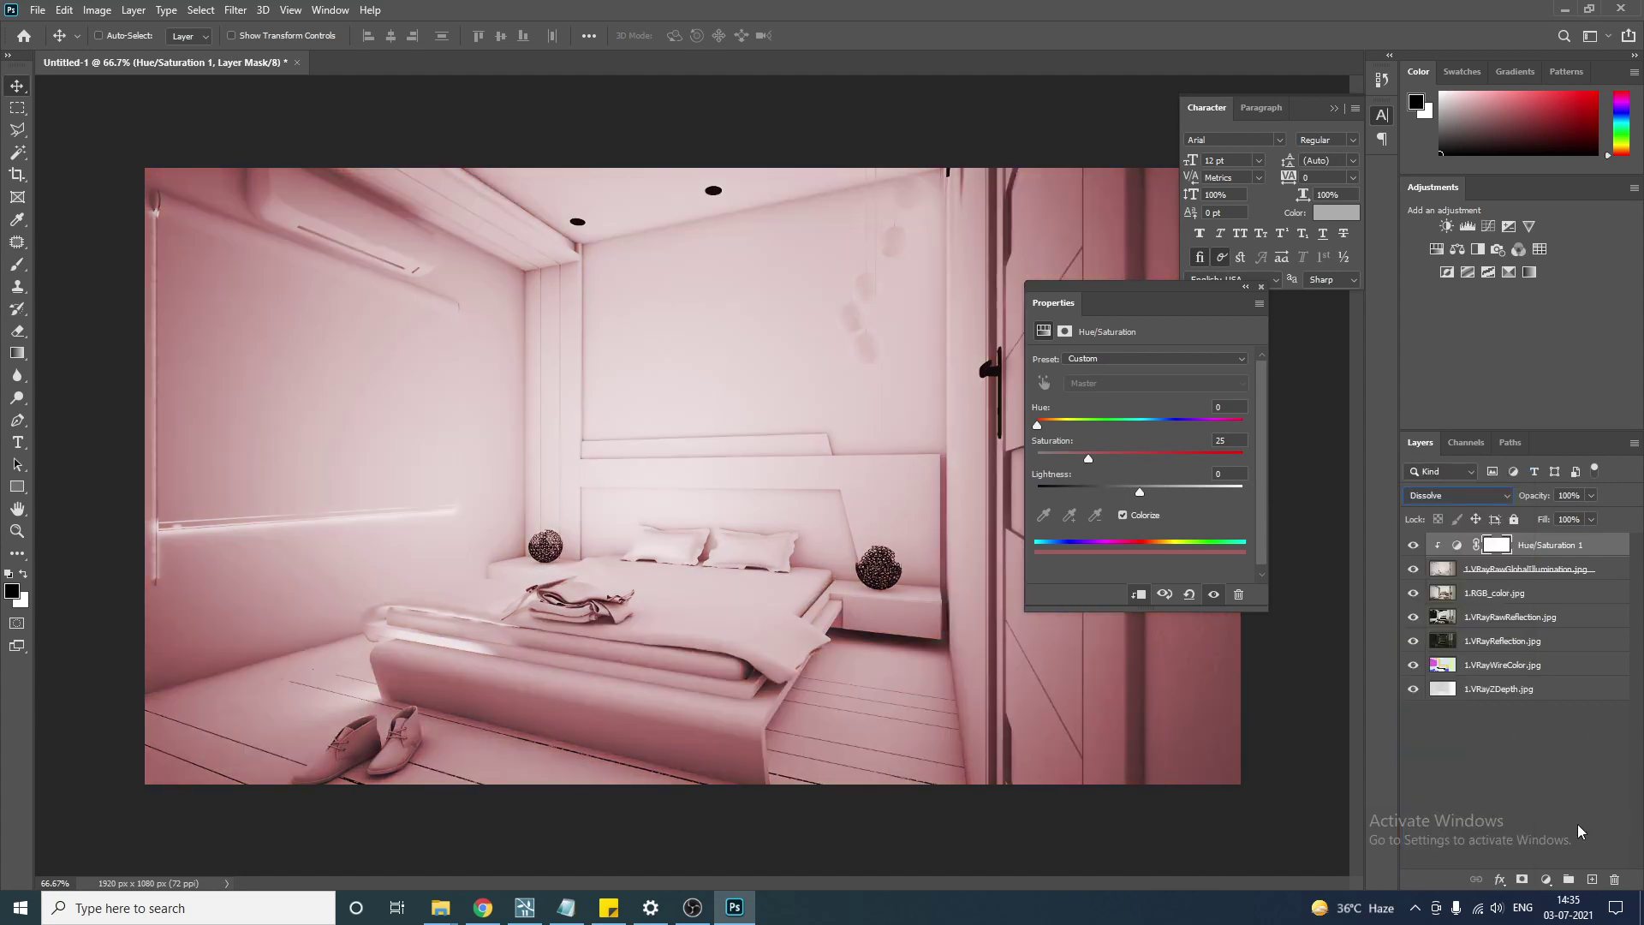
Isolate the 1.RGB_color.jpg layer and restore the others repeatedly to compare the original render with the tinted global illumination.
click(1540, 553)
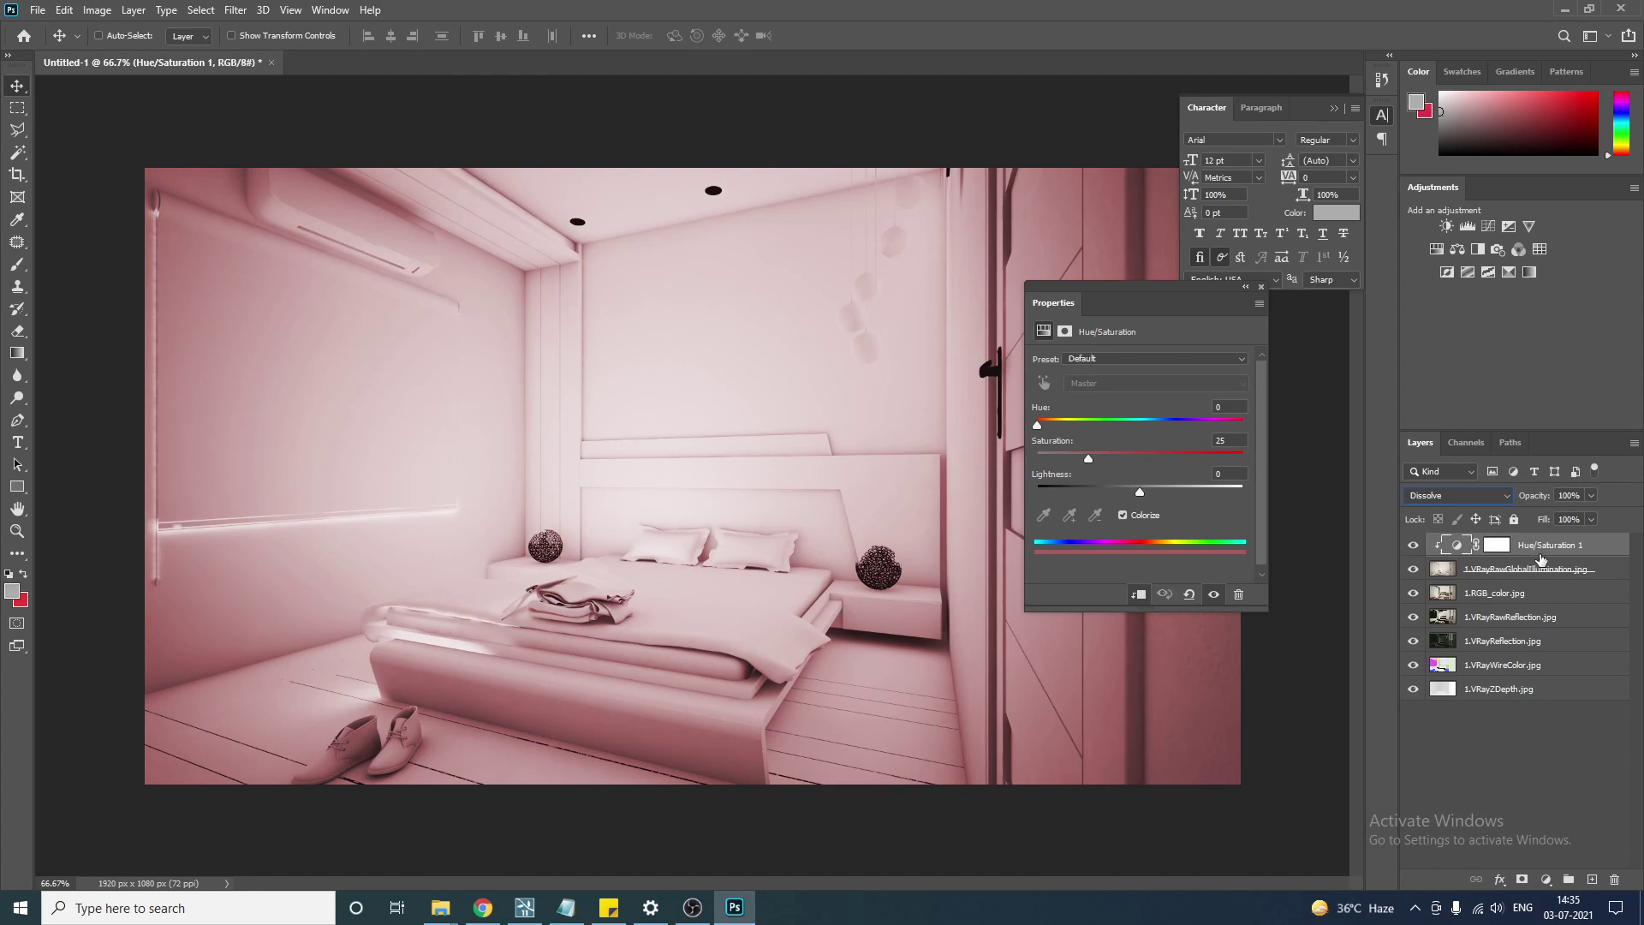
click(1504, 576)
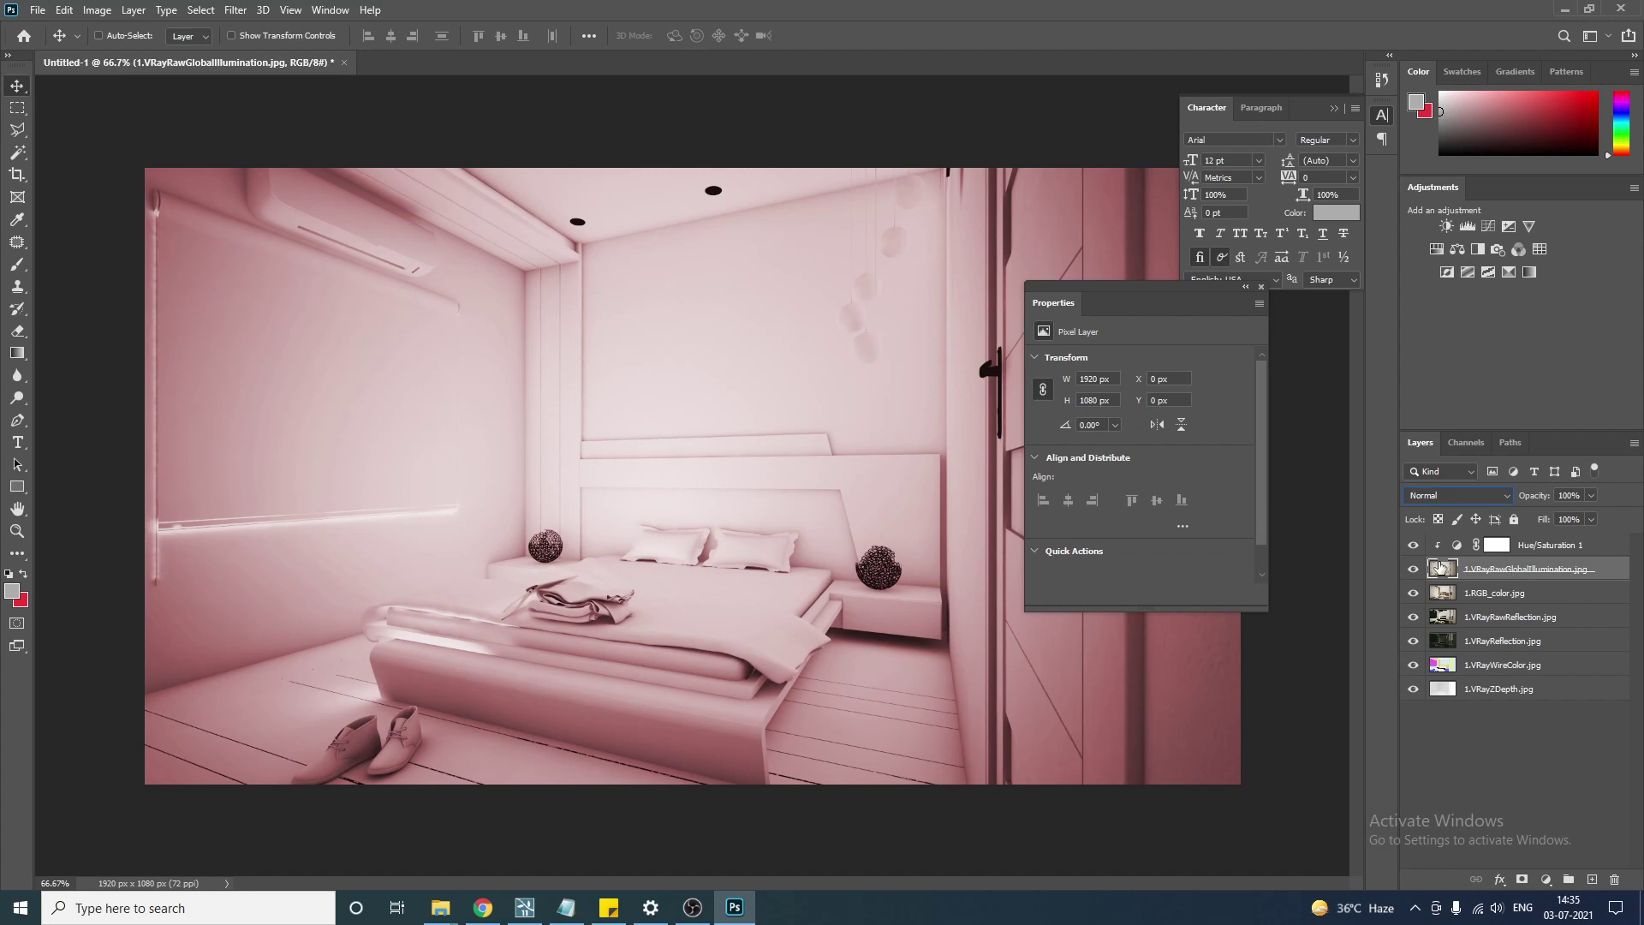
click(1469, 600)
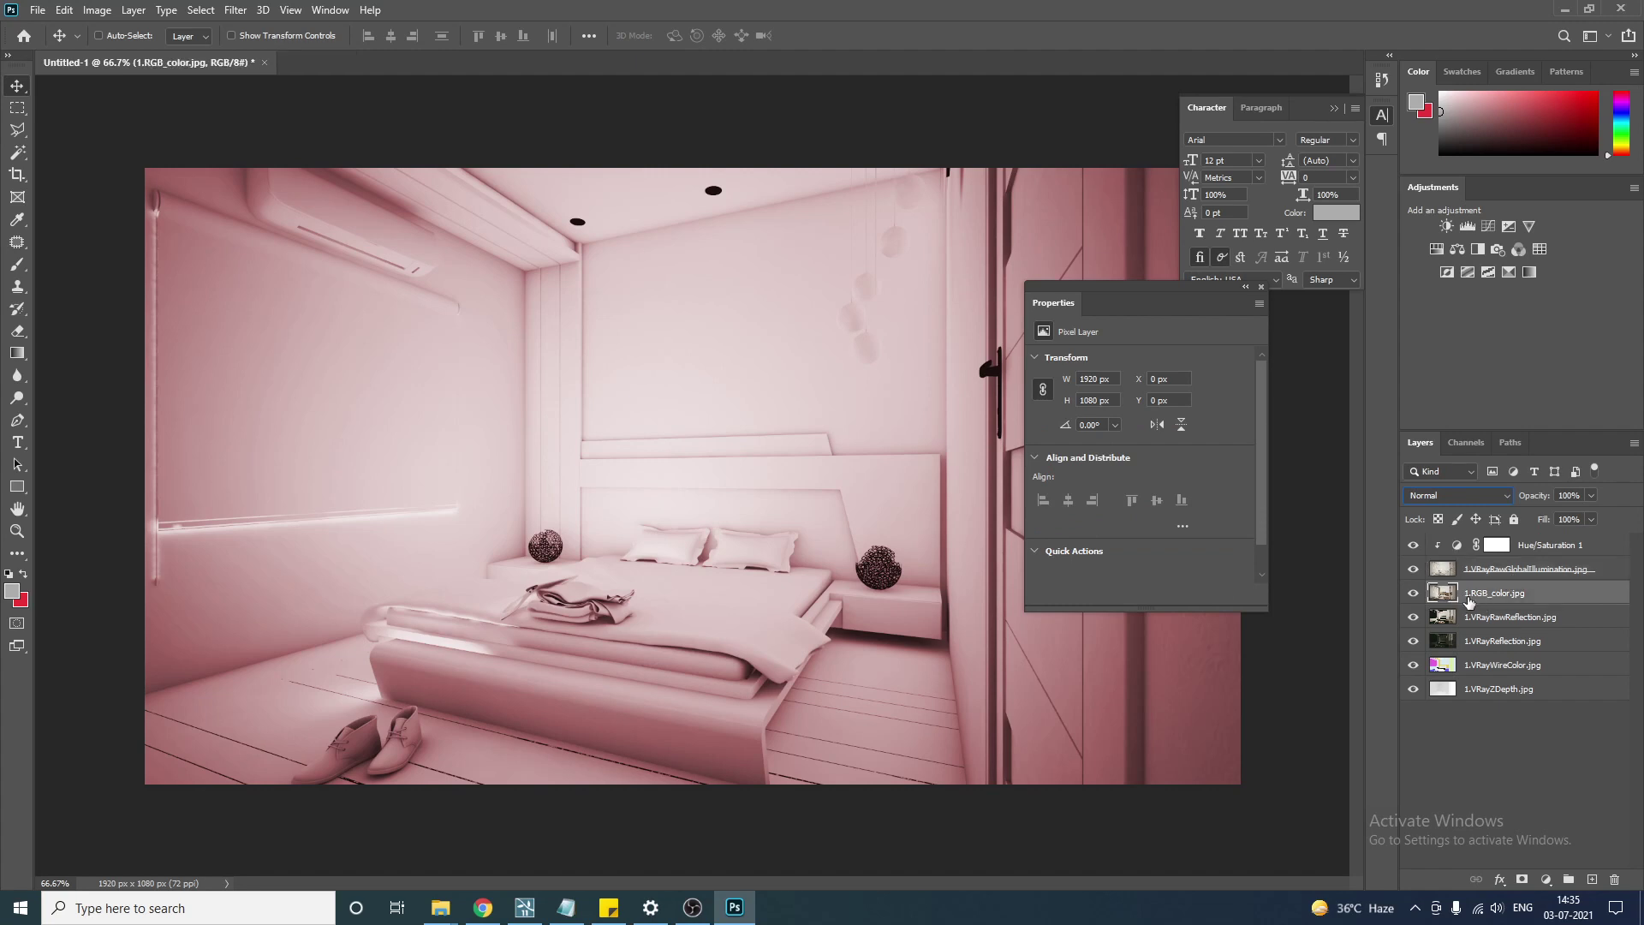
alt+click(1414, 593)
alt+click(1413, 593)
click(1521, 572)
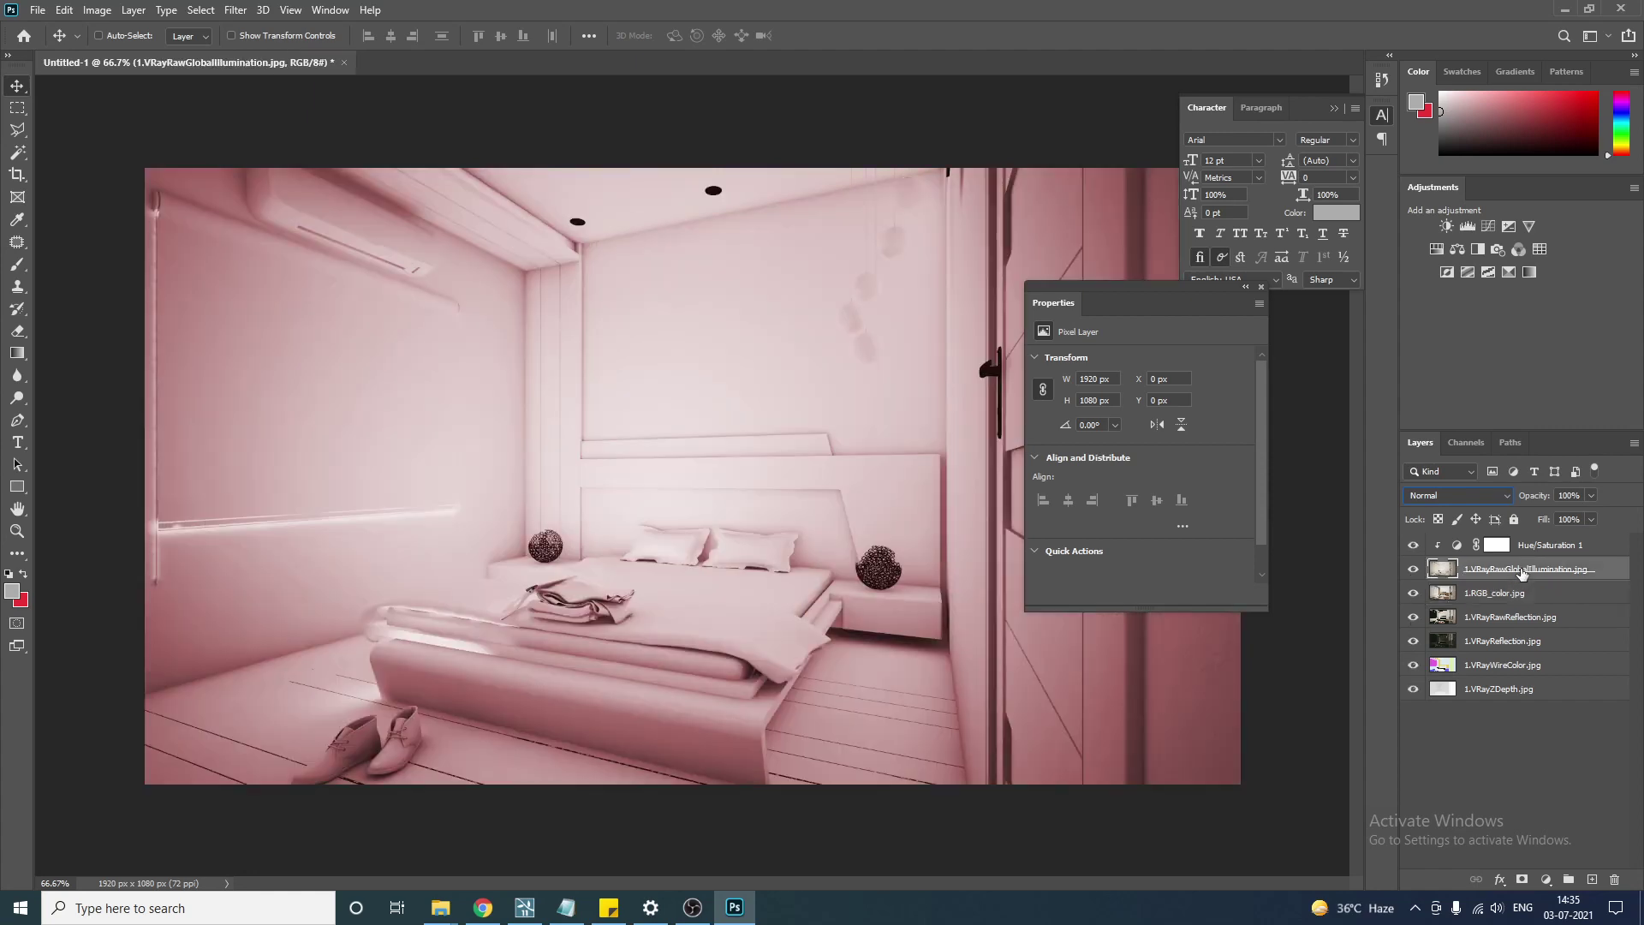
alt+click(1413, 594)
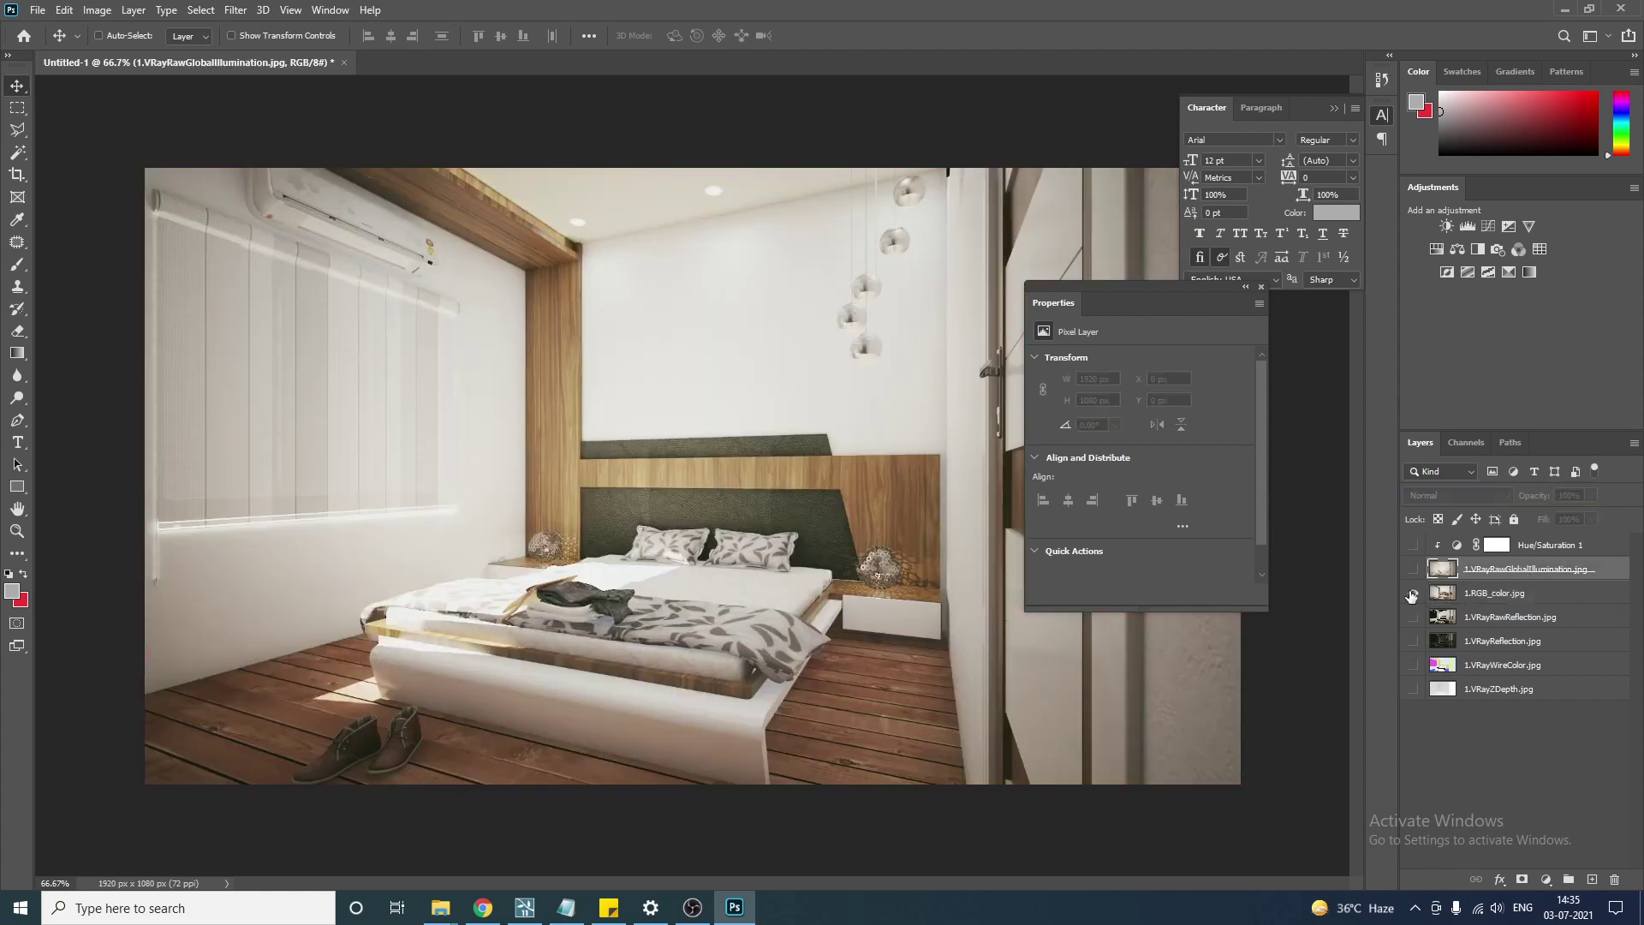
alt+click(1413, 597)
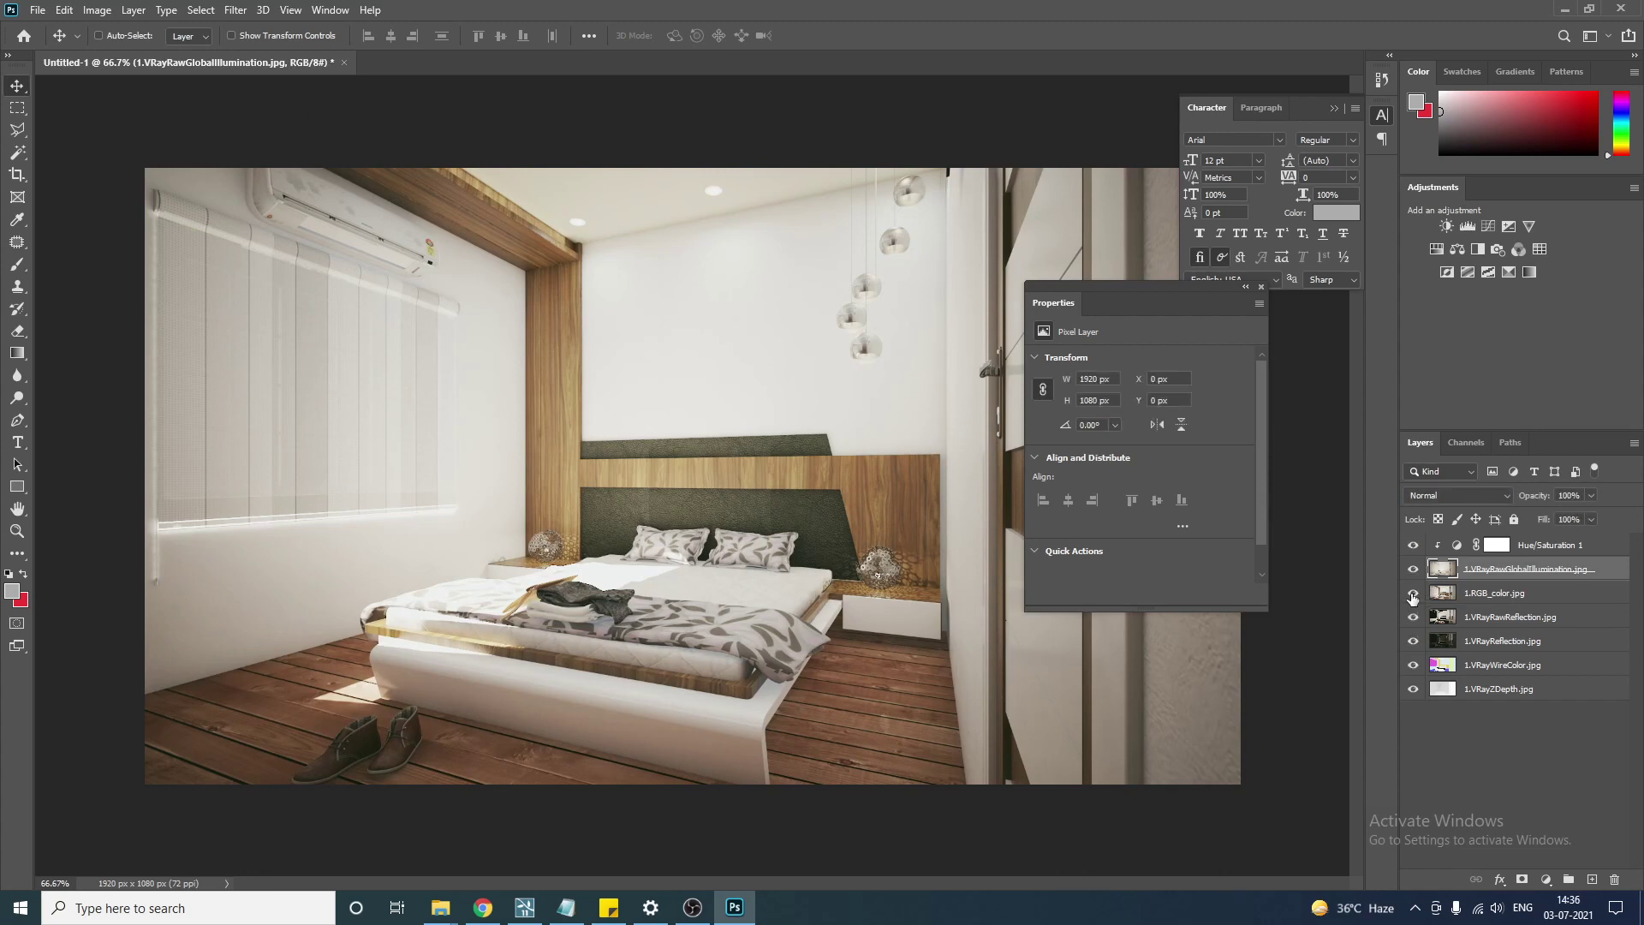
alt+click(1413, 597)
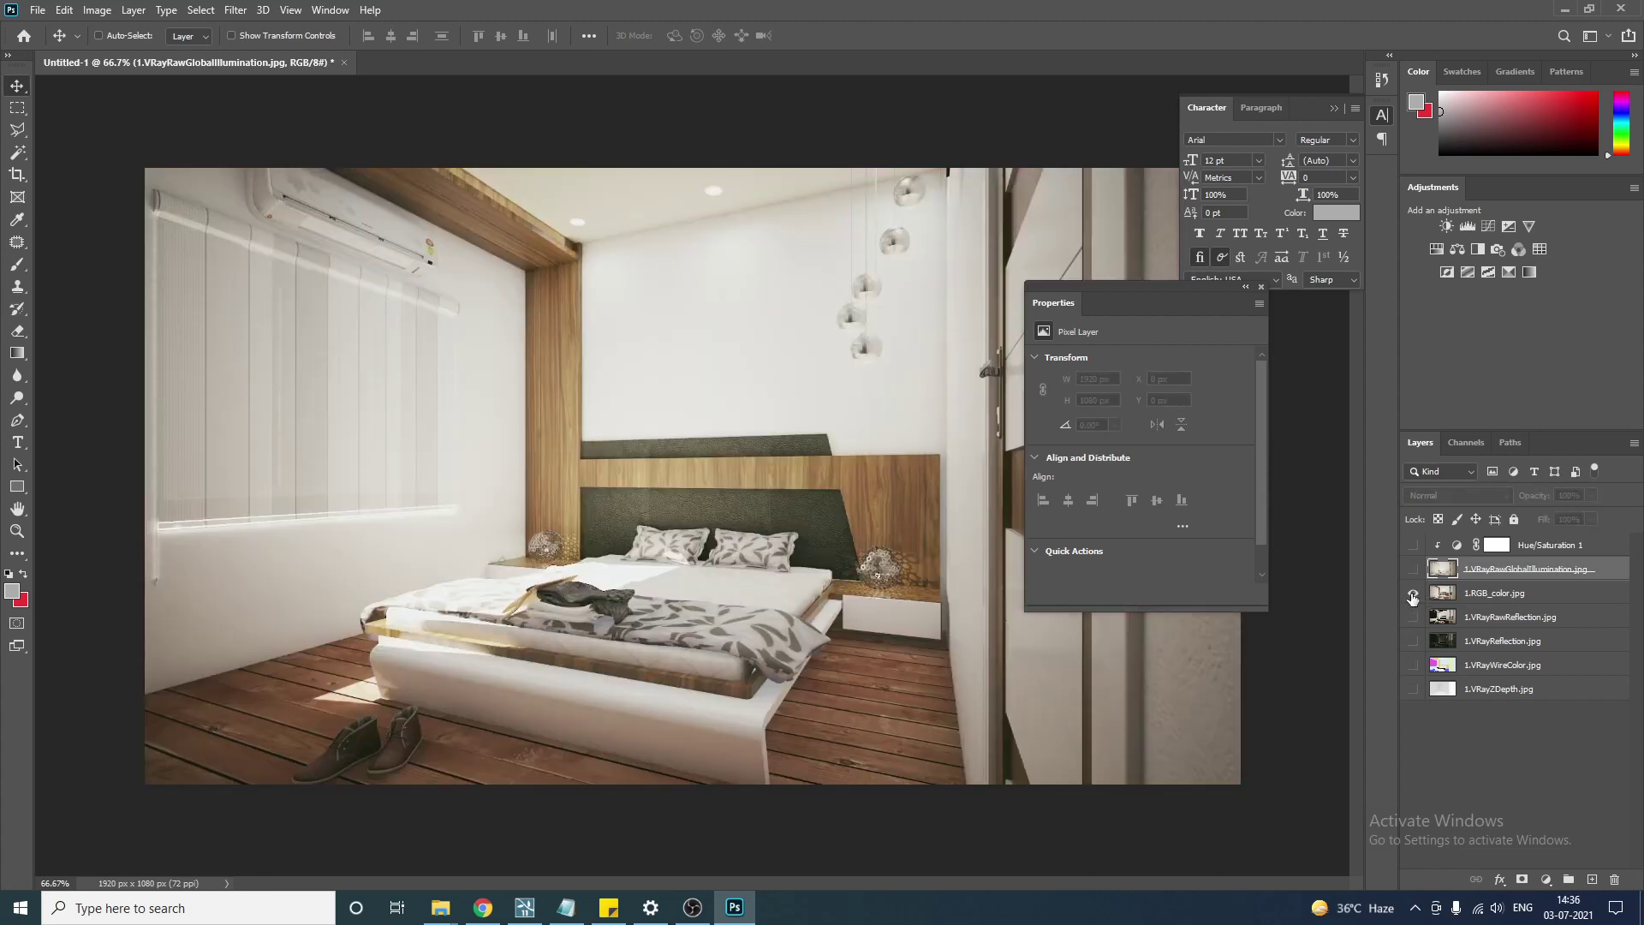
alt+click(1412, 597)
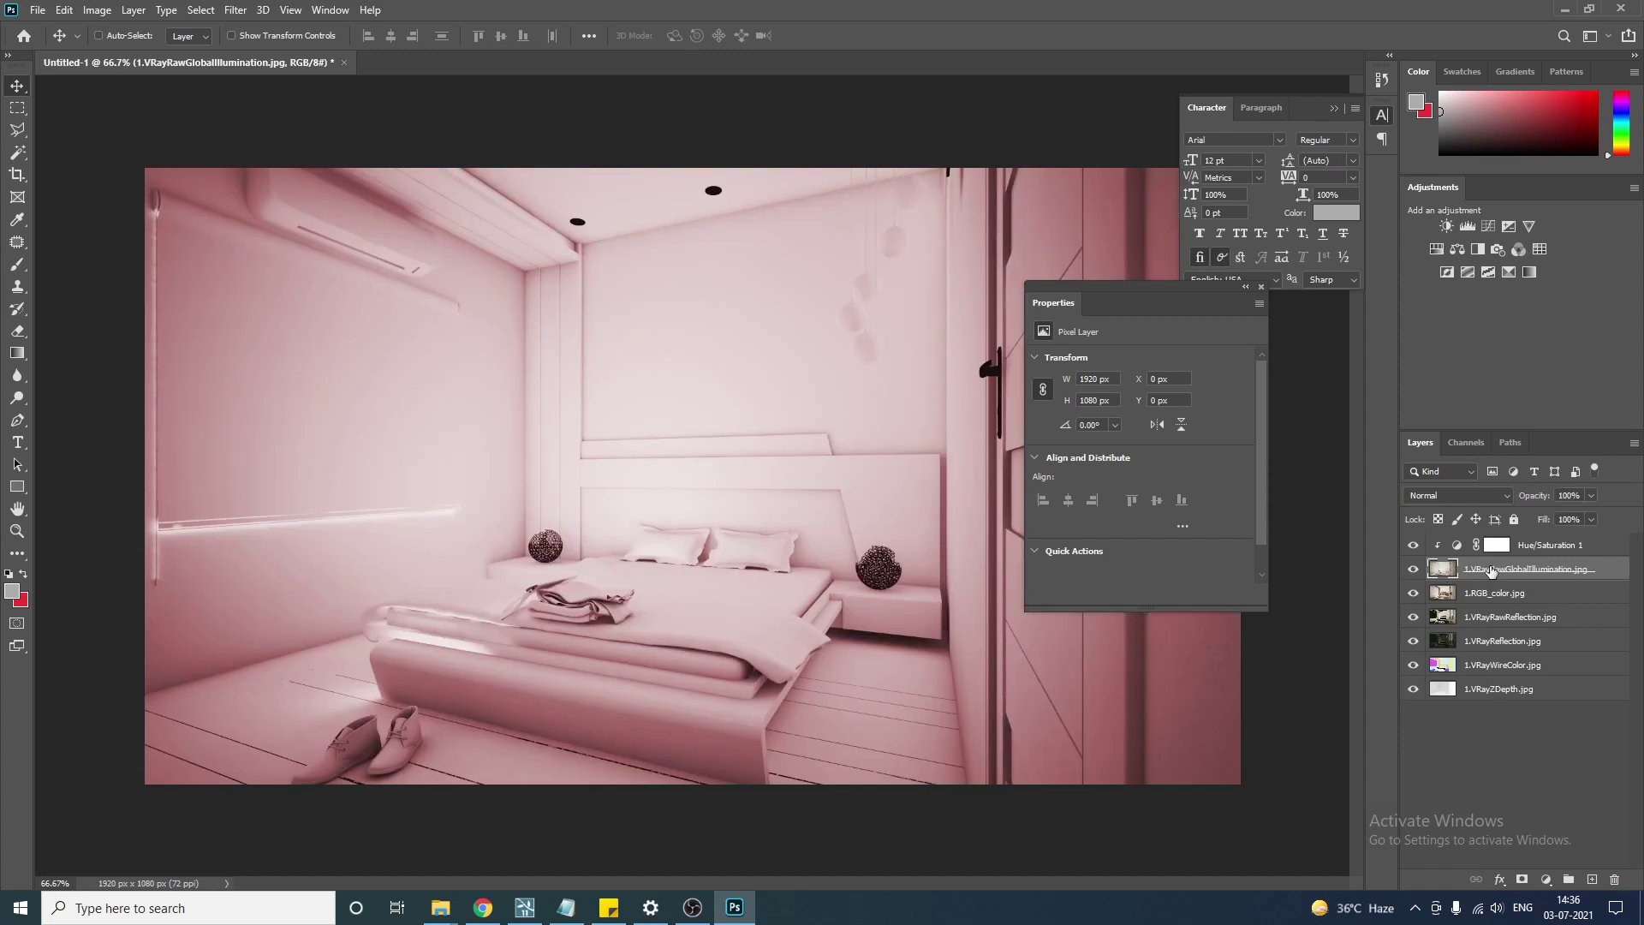
alt+click(1413, 593)
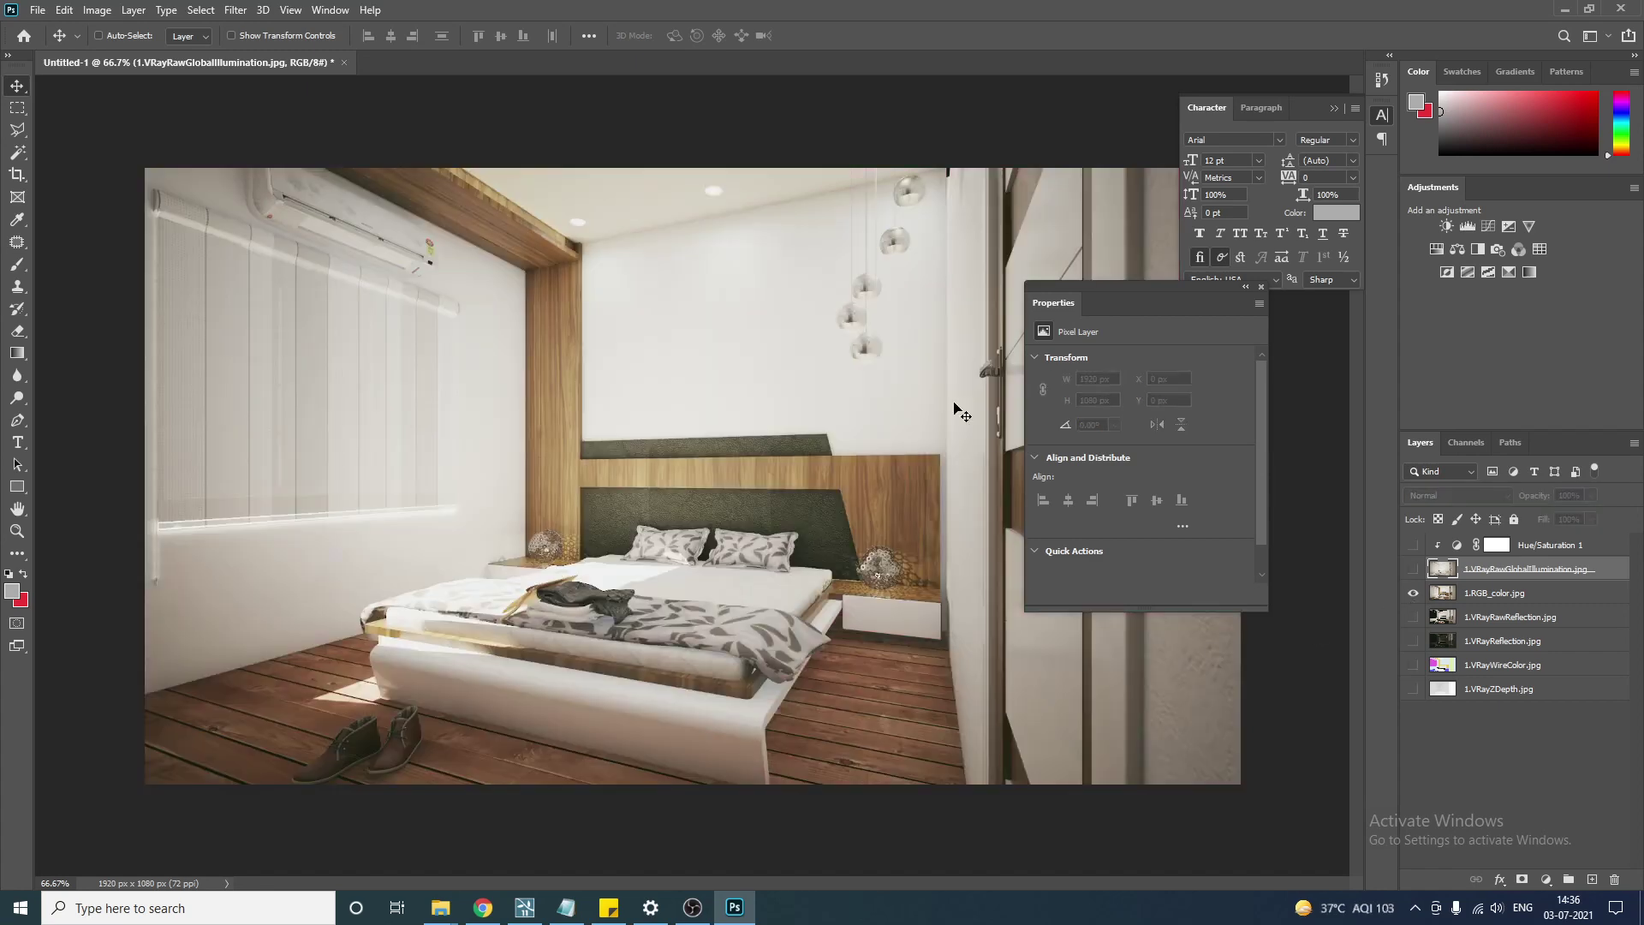
alt+click(1413, 592)
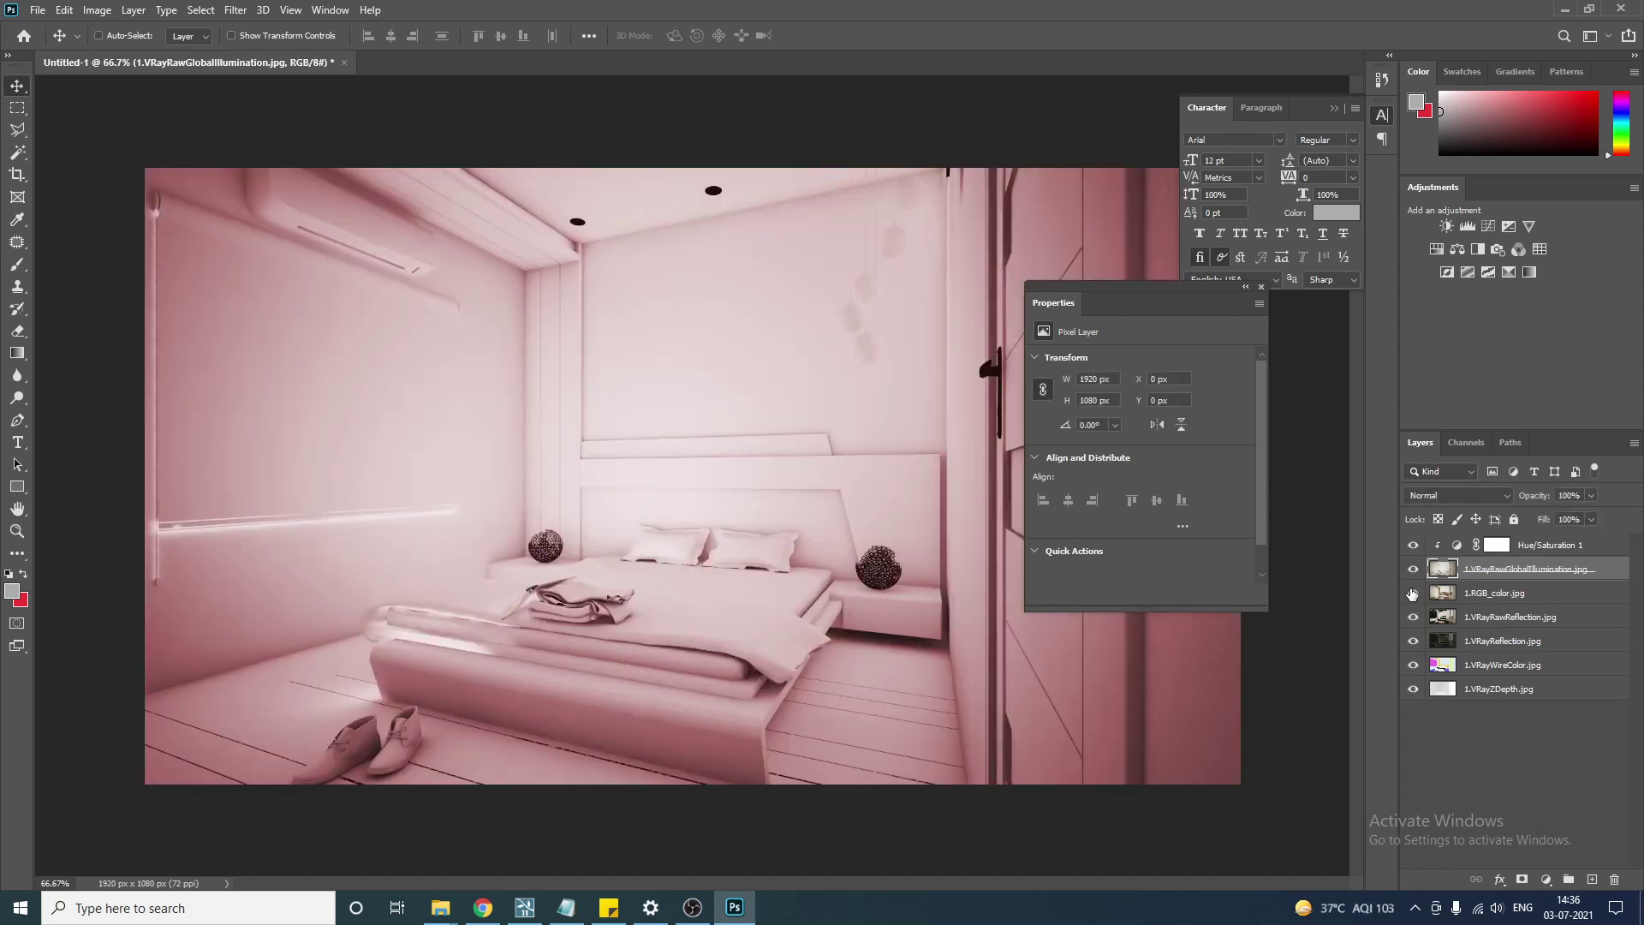
Set the blend mode of the 1.VRayRawGlobalIllumination.jpg layer to Soft Light and deselect the layer.
click(1471, 495)
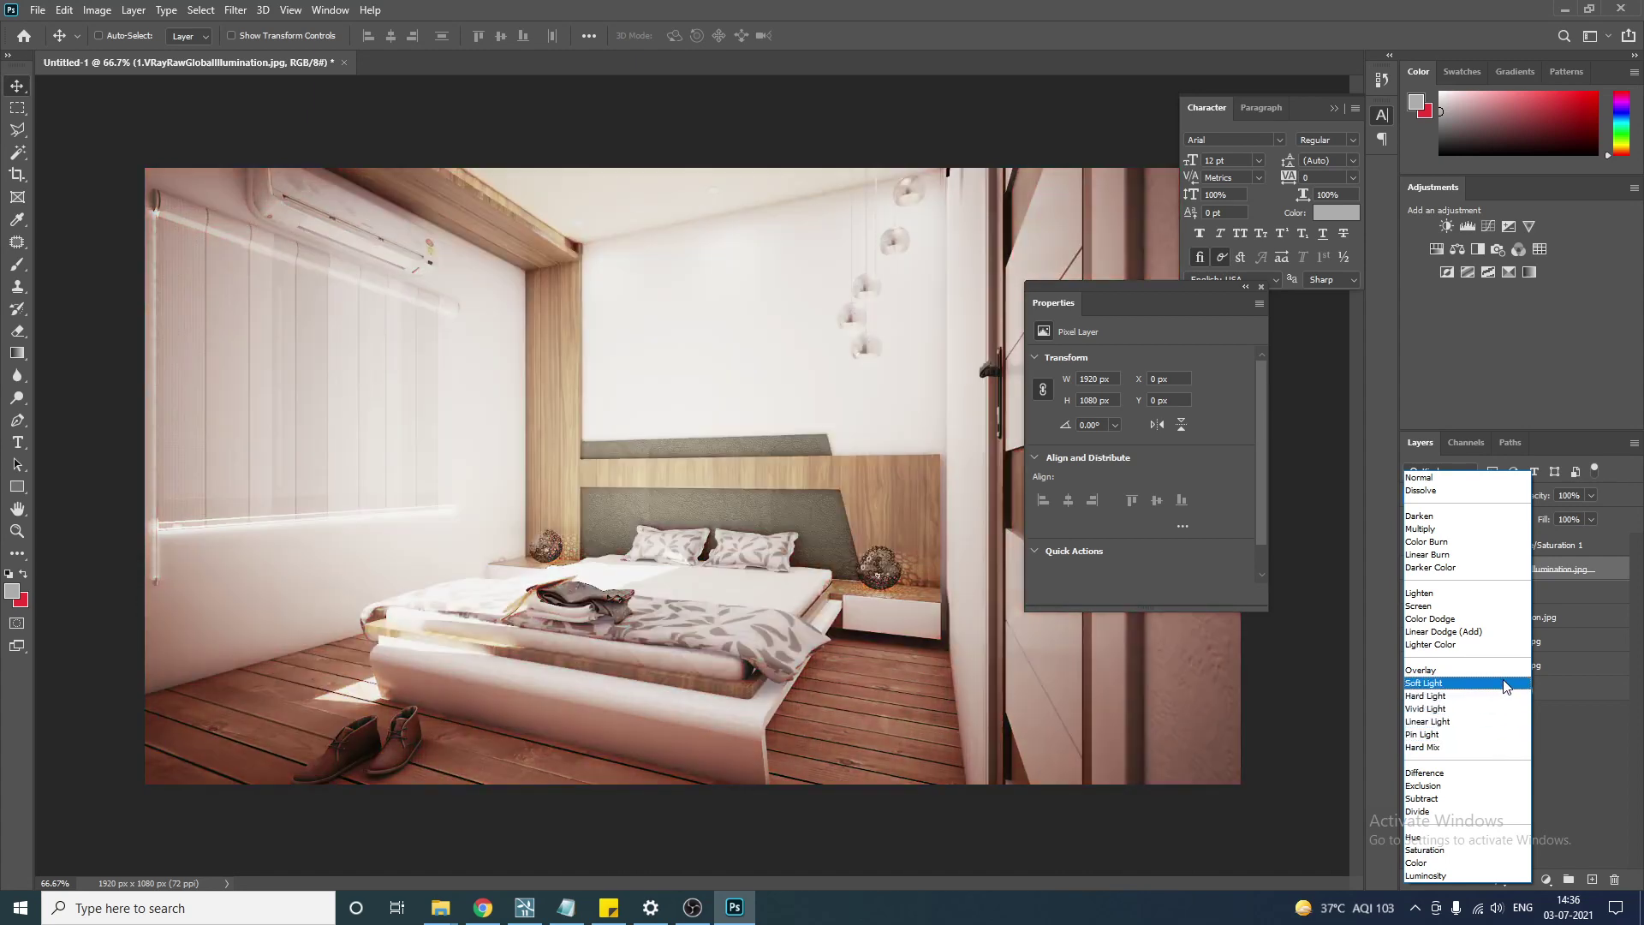
click(1505, 685)
click(1455, 736)
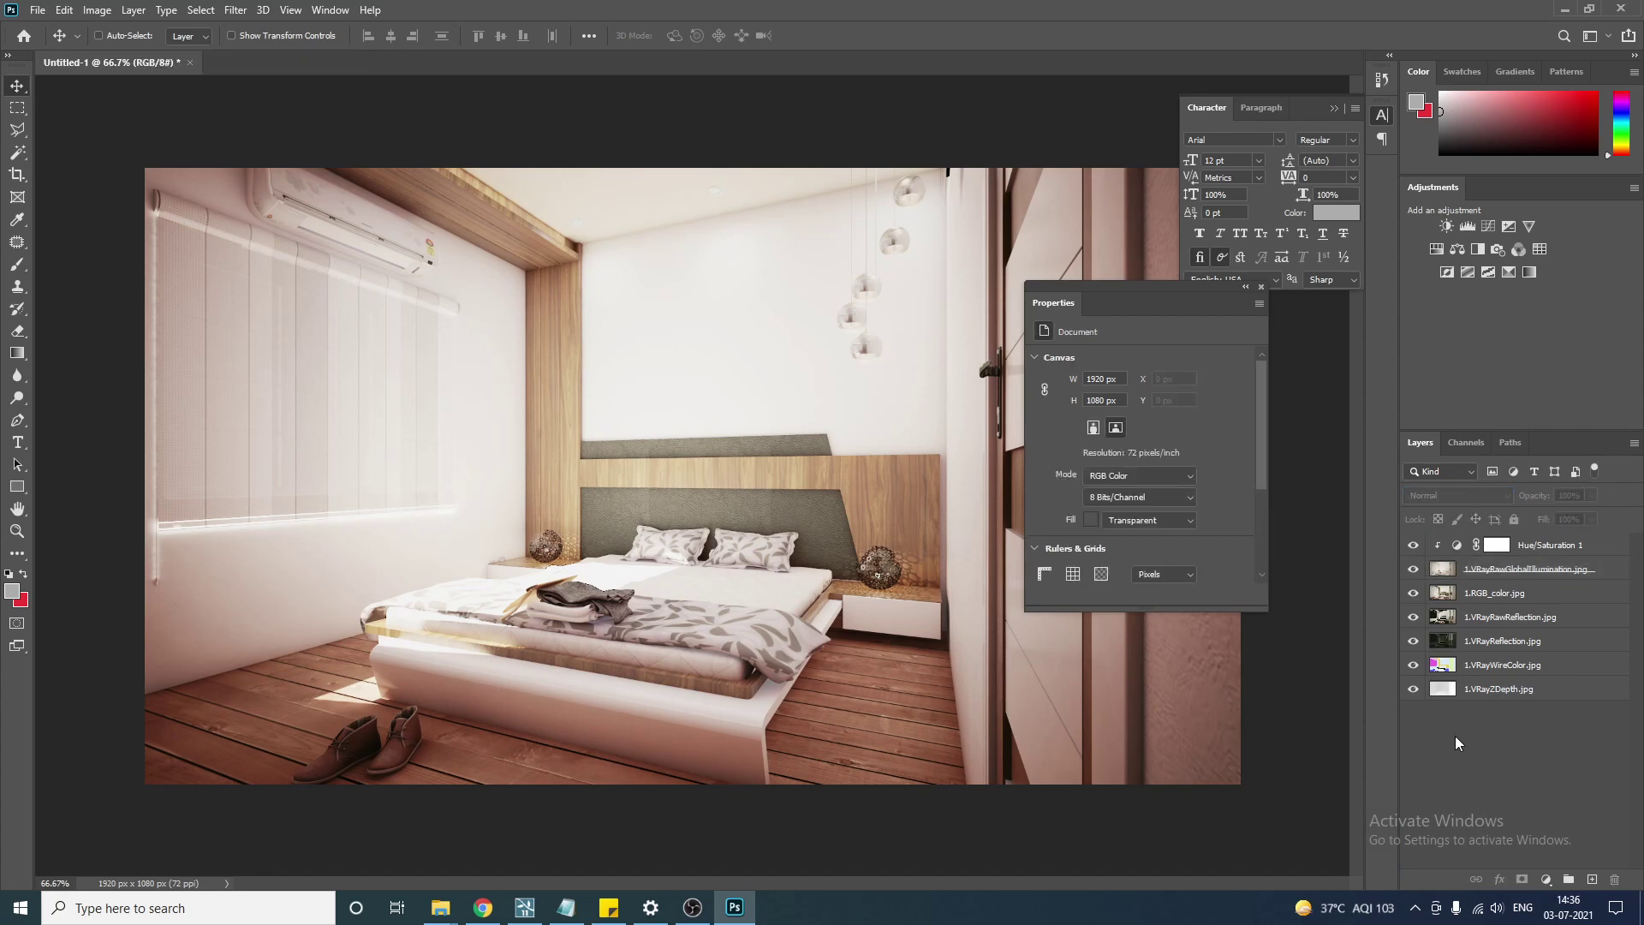
Hide and show the 1.VRayRawGlobalIllumination.jpg layer repeatedly to check its Soft Light effect on the render.
click(1414, 569)
click(1414, 569)
click(1414, 569)
click(1414, 569)
click(1414, 570)
click(1414, 570)
click(1414, 569)
click(1414, 570)
Try different tints with the Hue/Saturation 1 adjustment, including hues 335 and 201, and leave the hue at 257.
click(1507, 549)
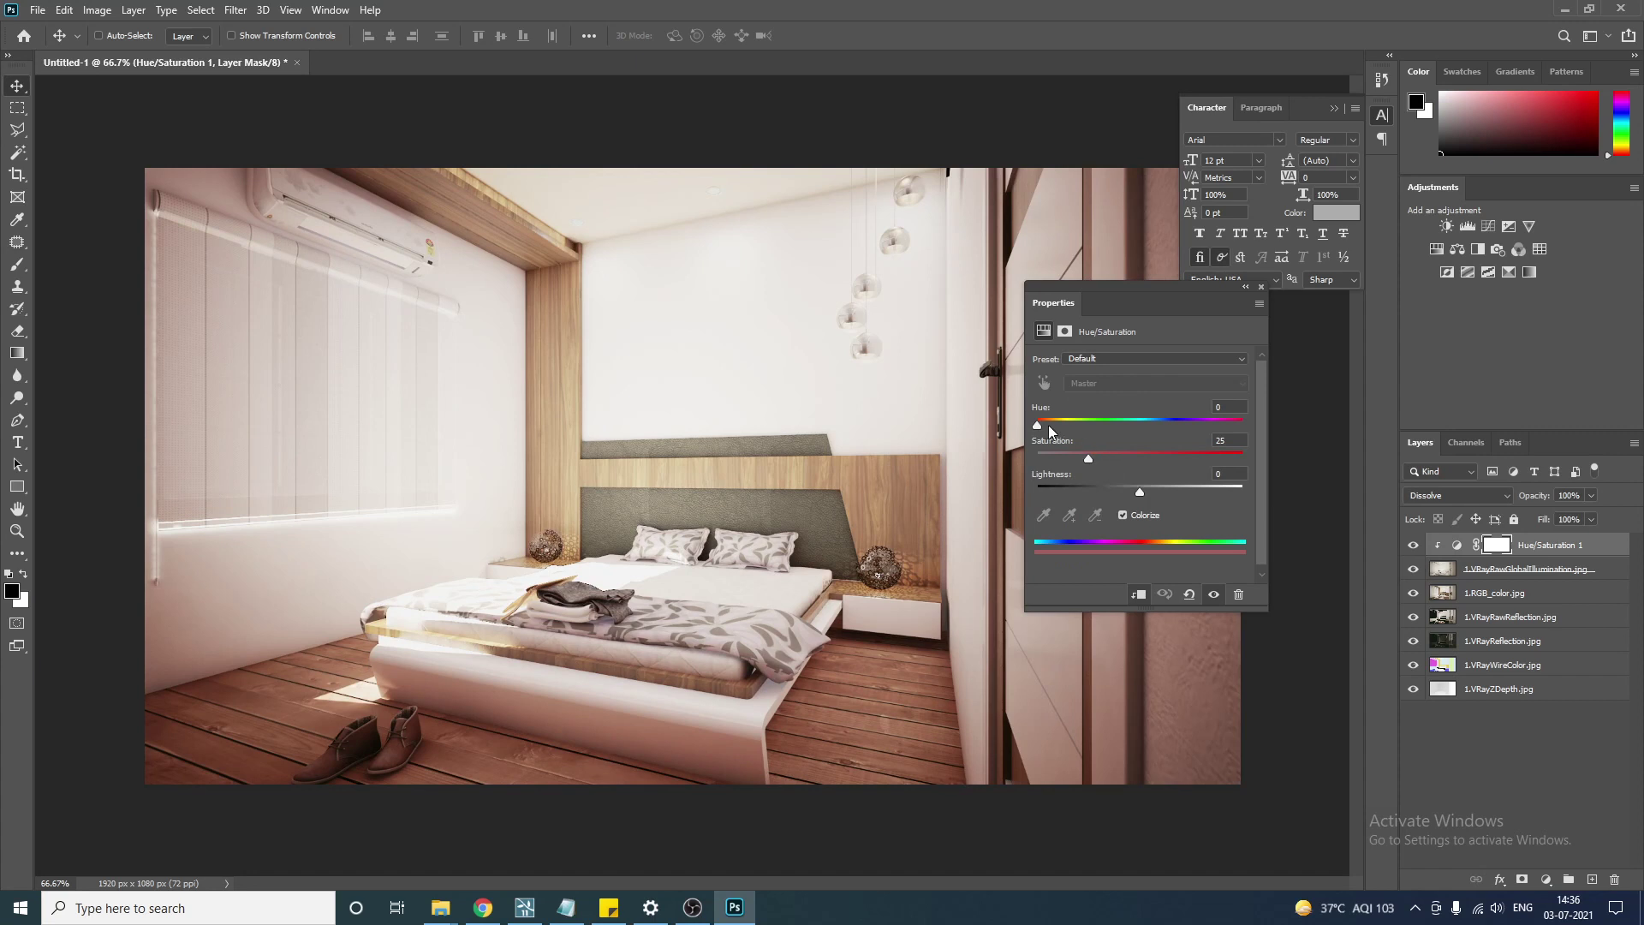
drag(1038, 426, 1219, 465)
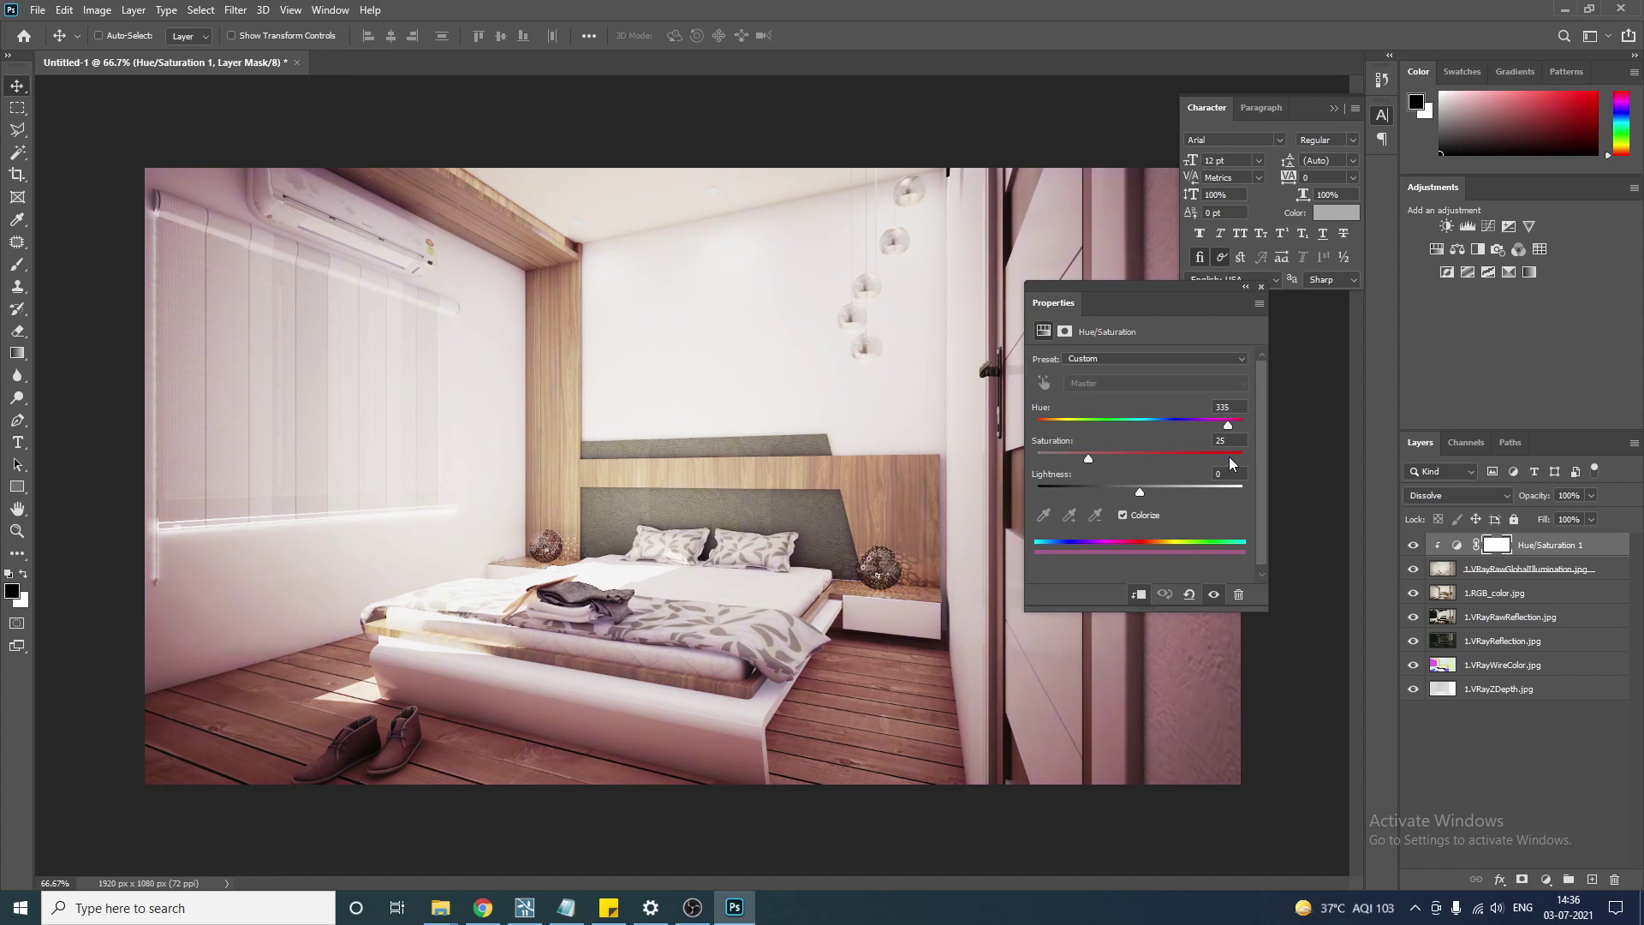
drag(1232, 462, 1229, 461)
drag(1228, 430, 1136, 421)
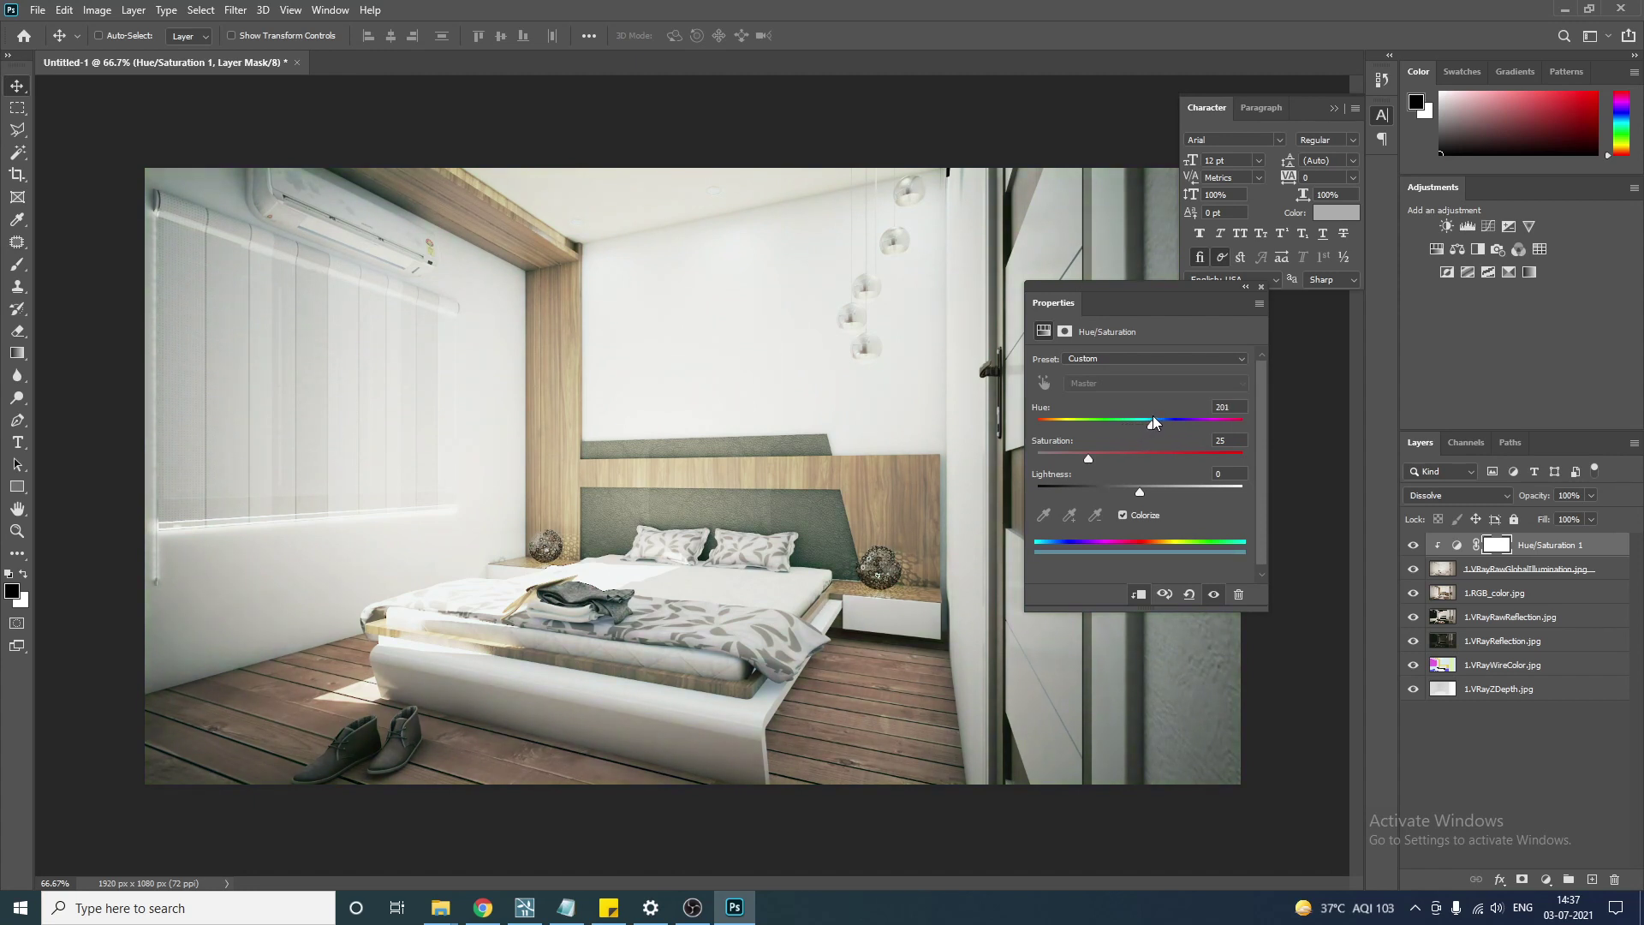
drag(1159, 414, 1127, 422)
drag(1135, 416, 1174, 408)
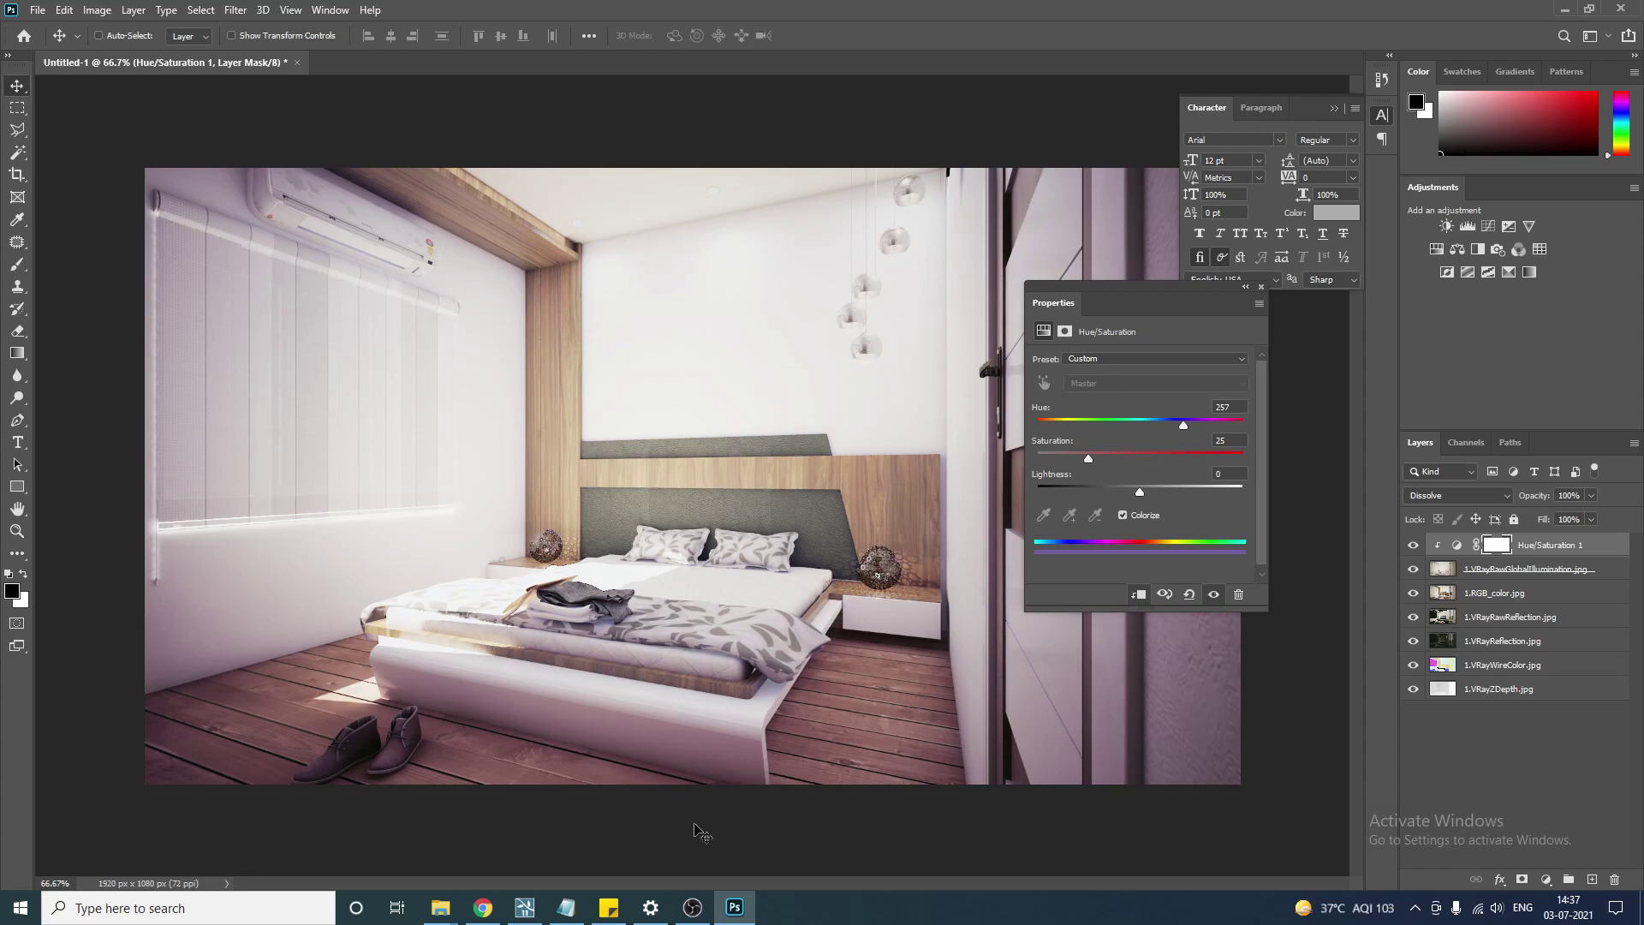
Switch to Chrome, open Google in a new tab and search for "cool and warm color wheel".
click(481, 906)
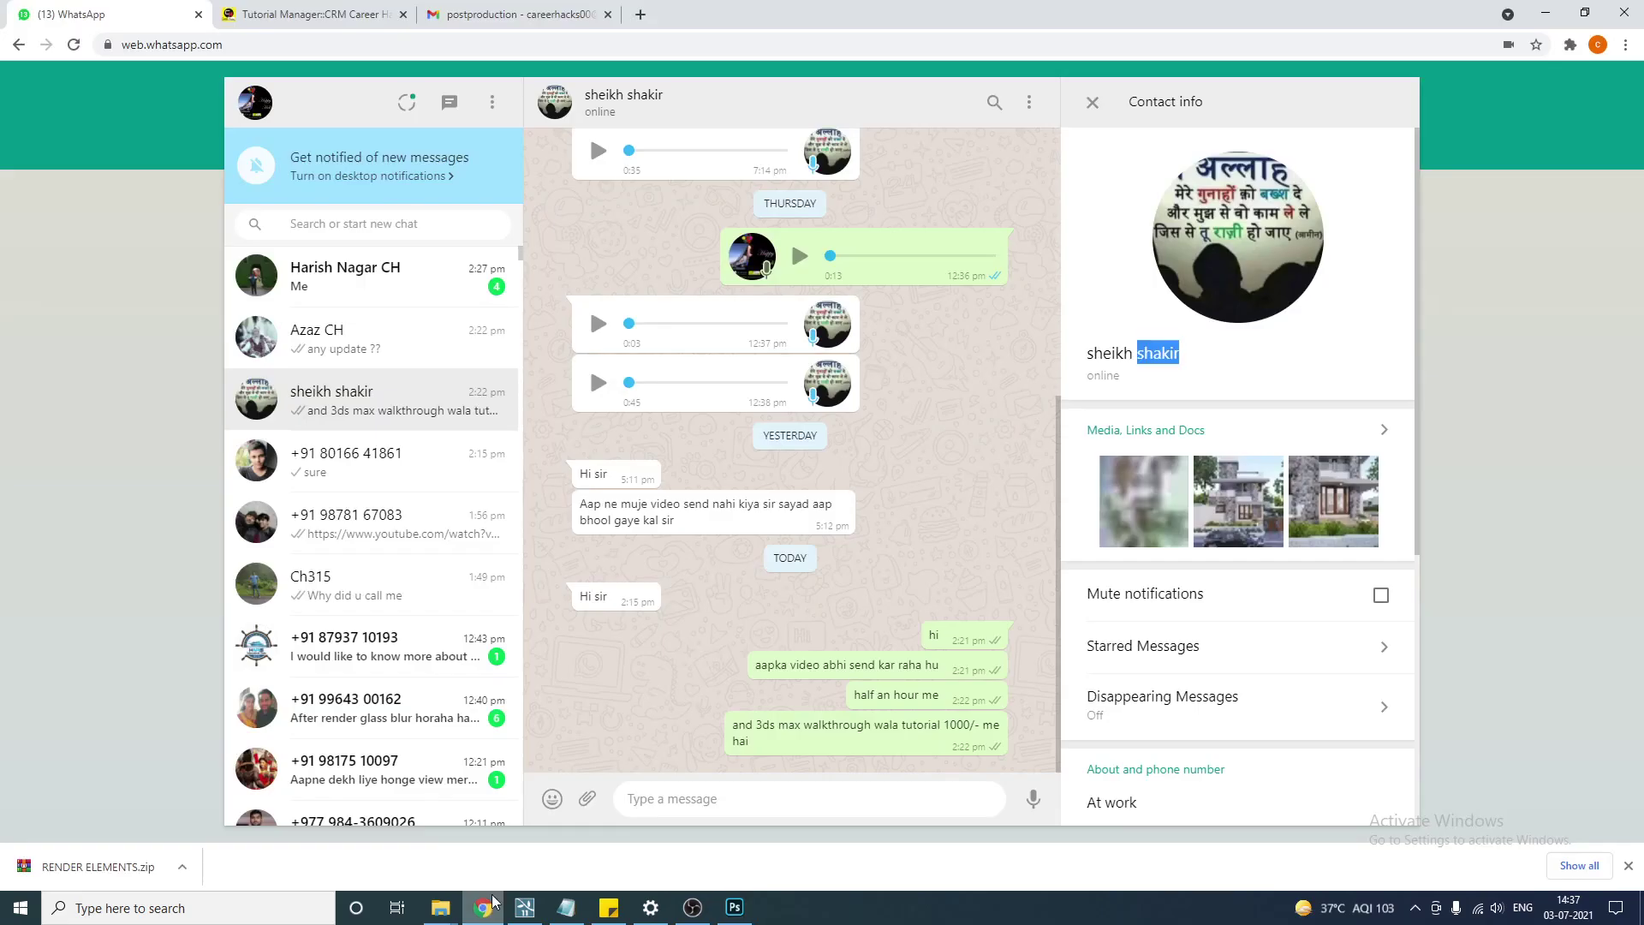
click(639, 15)
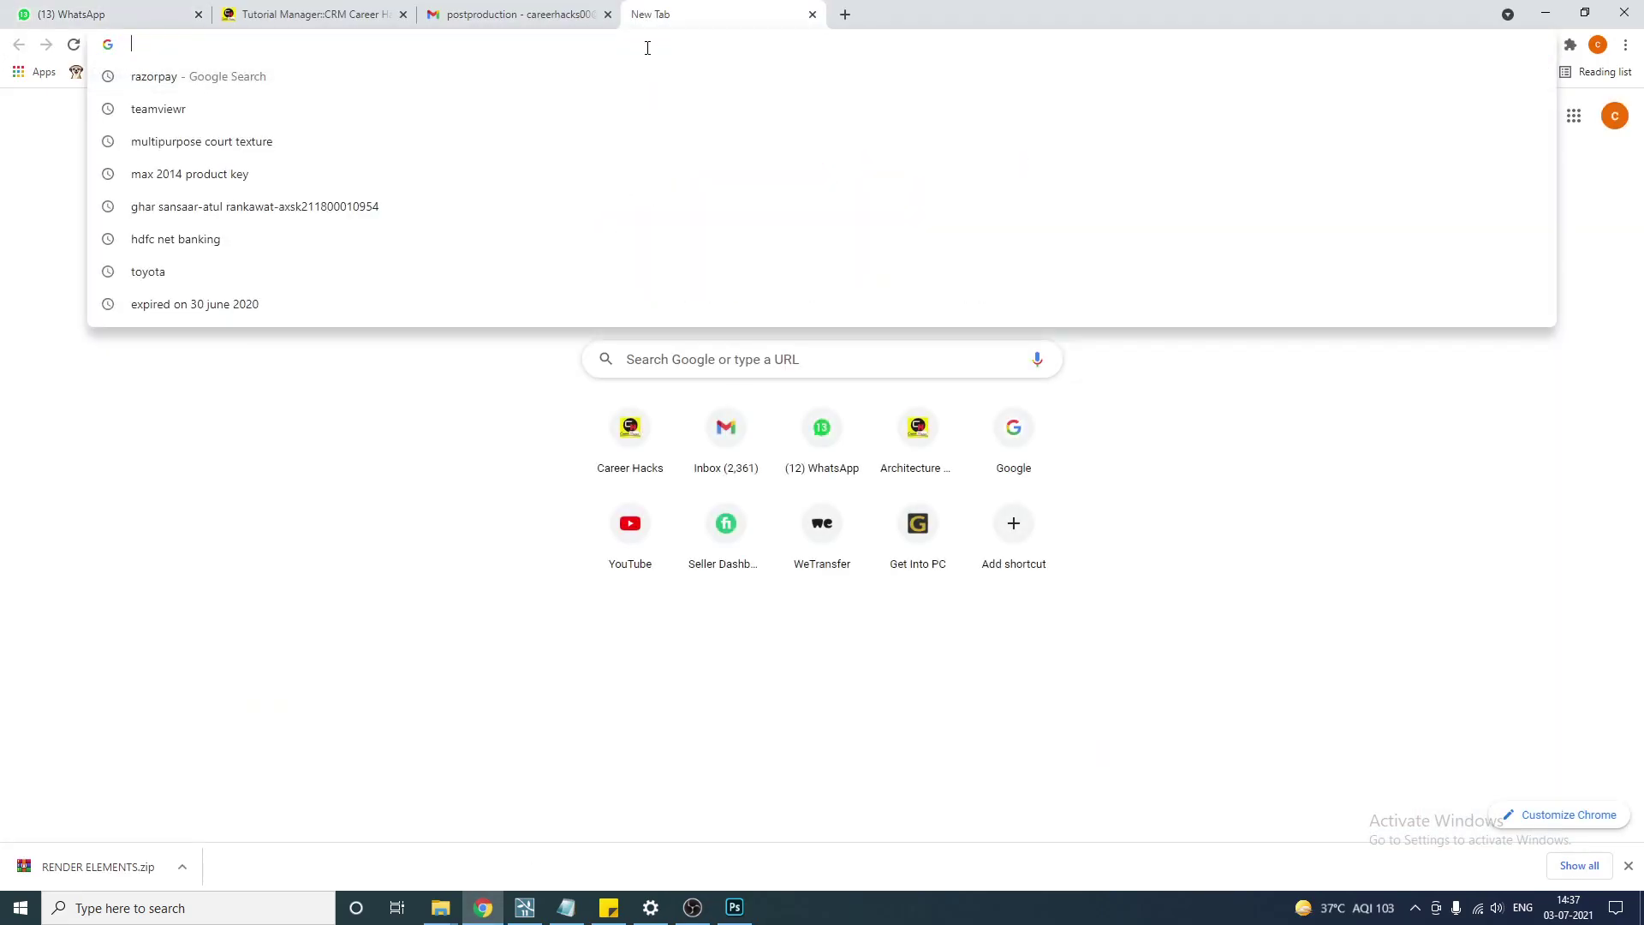
text(google)
key(Return)
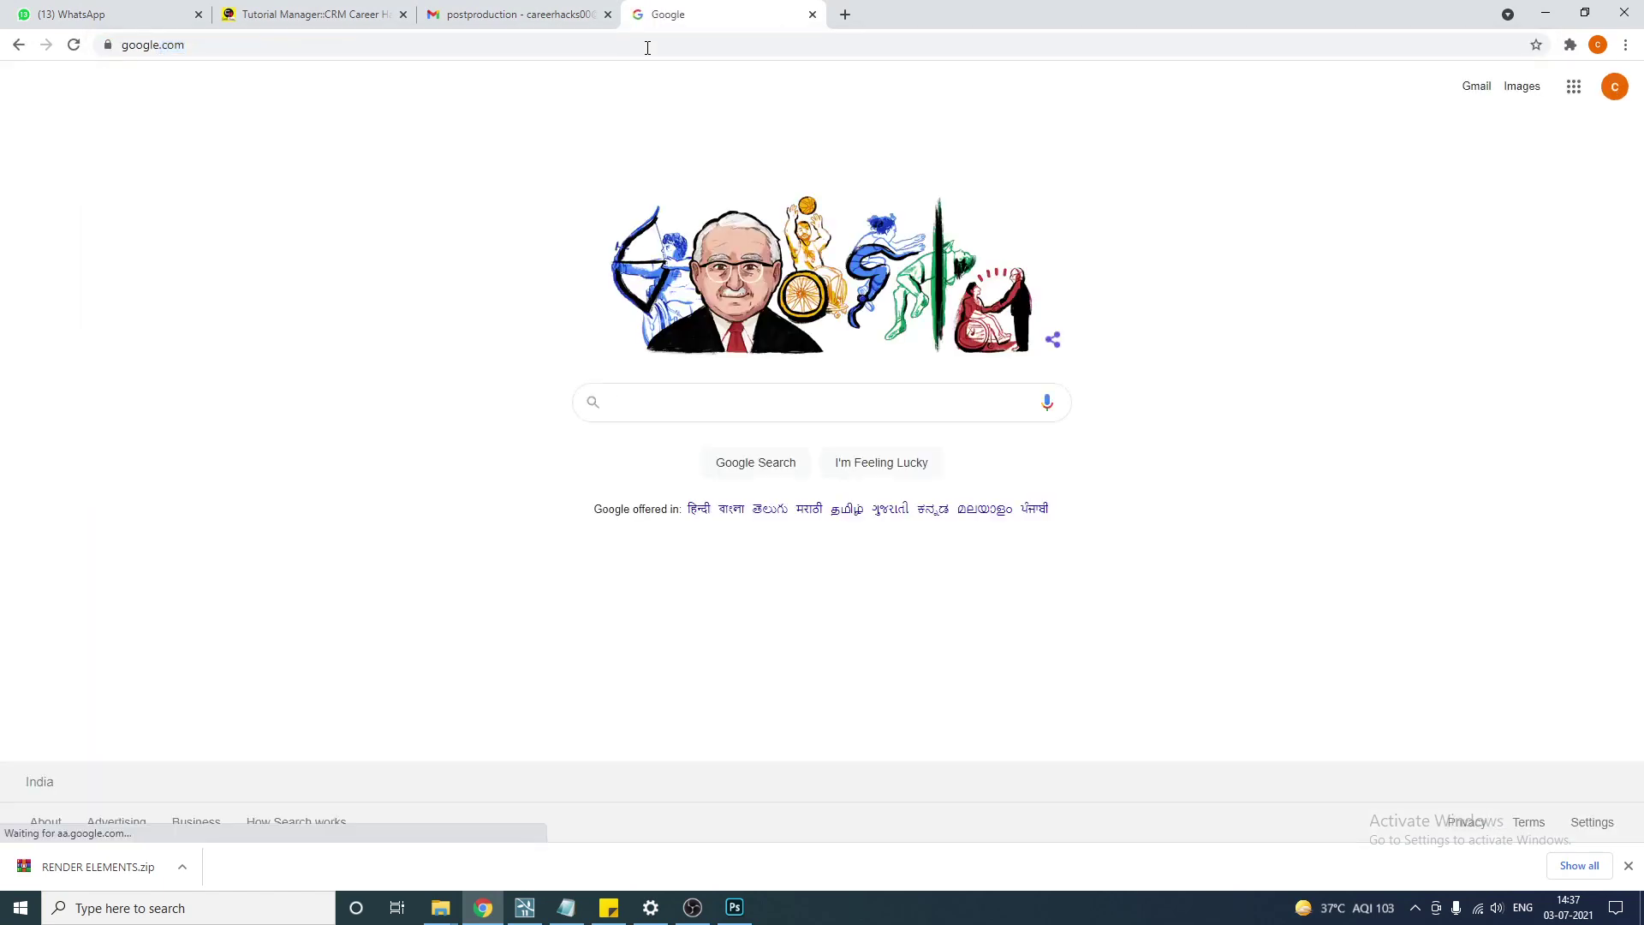
text(cool )
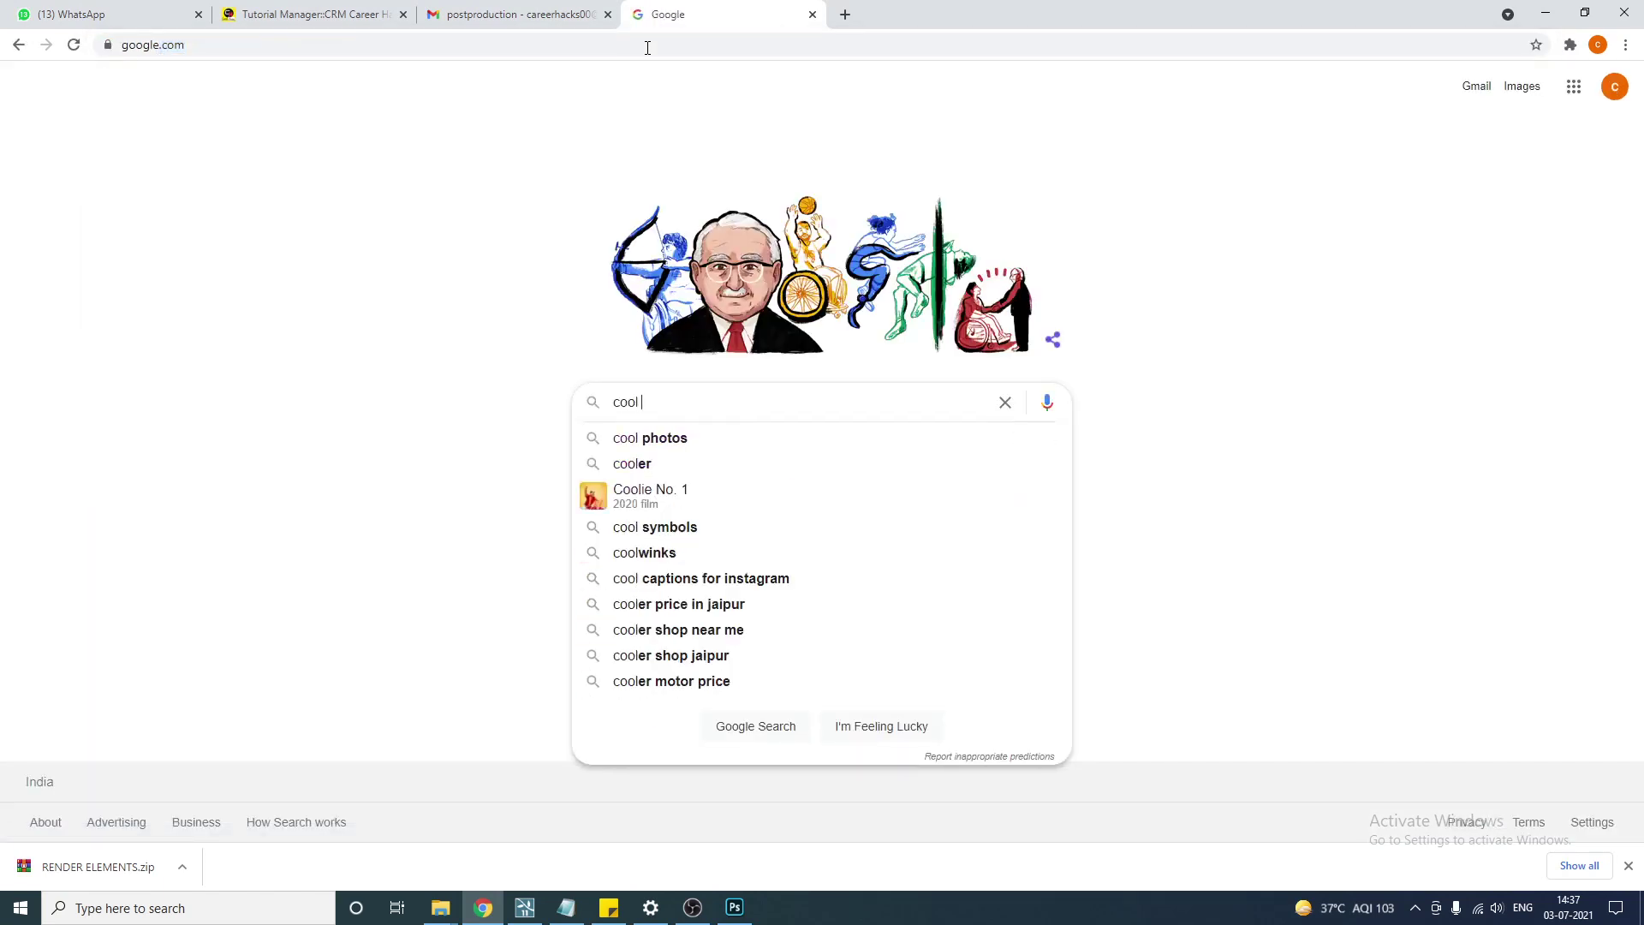
text(and warm color)
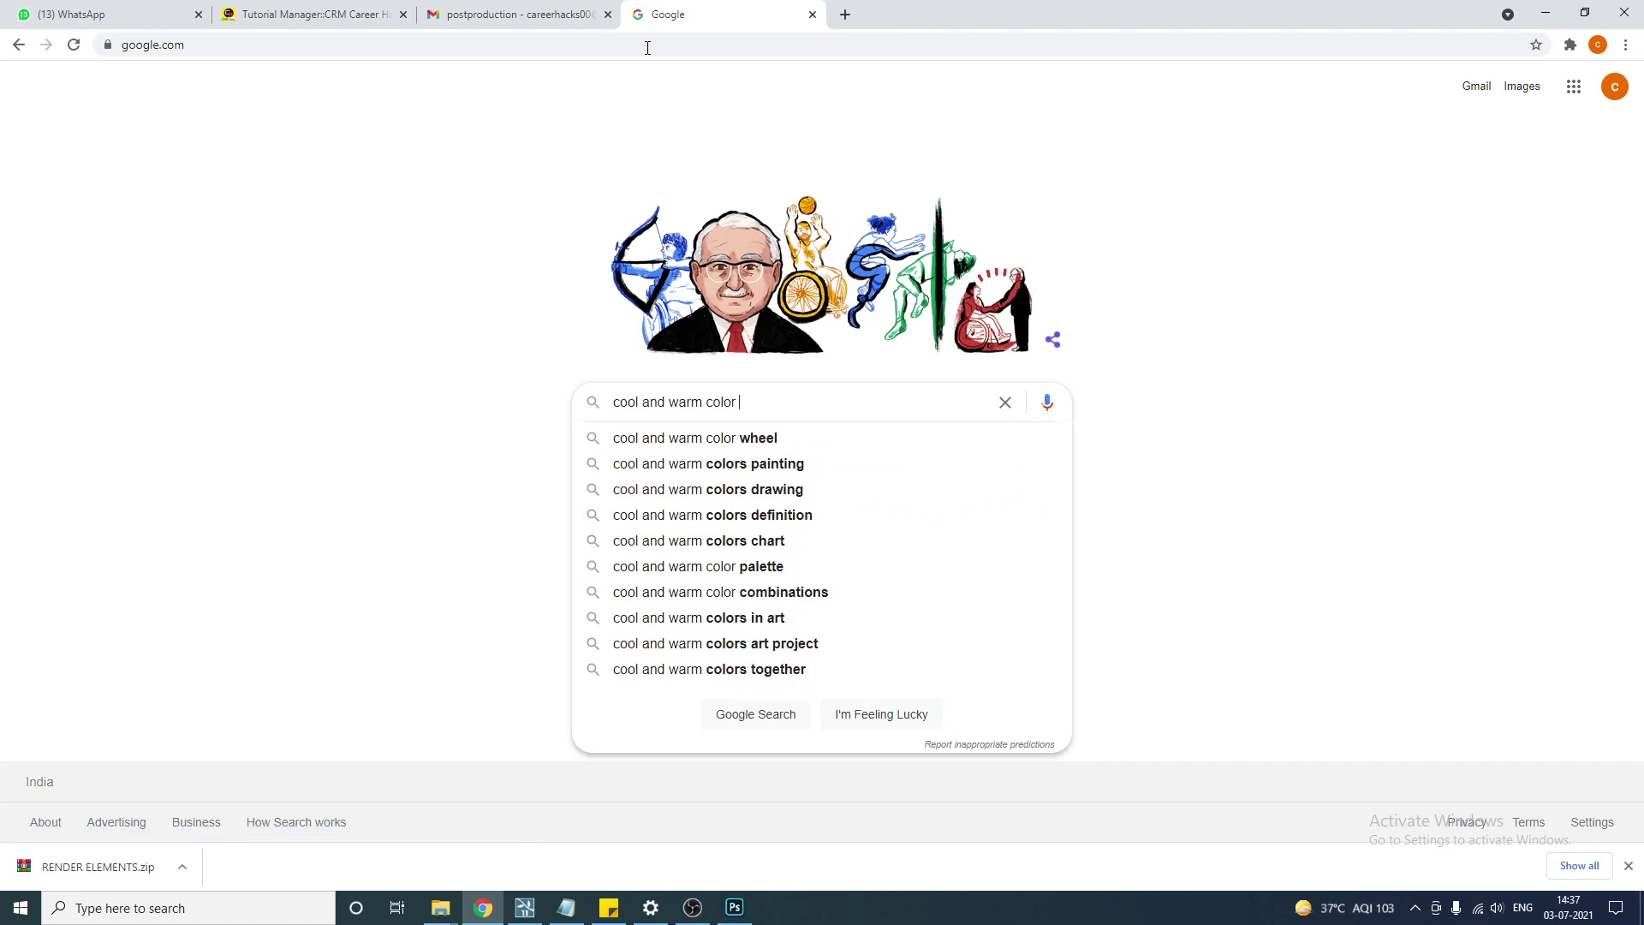
key(Down)
key(Return)
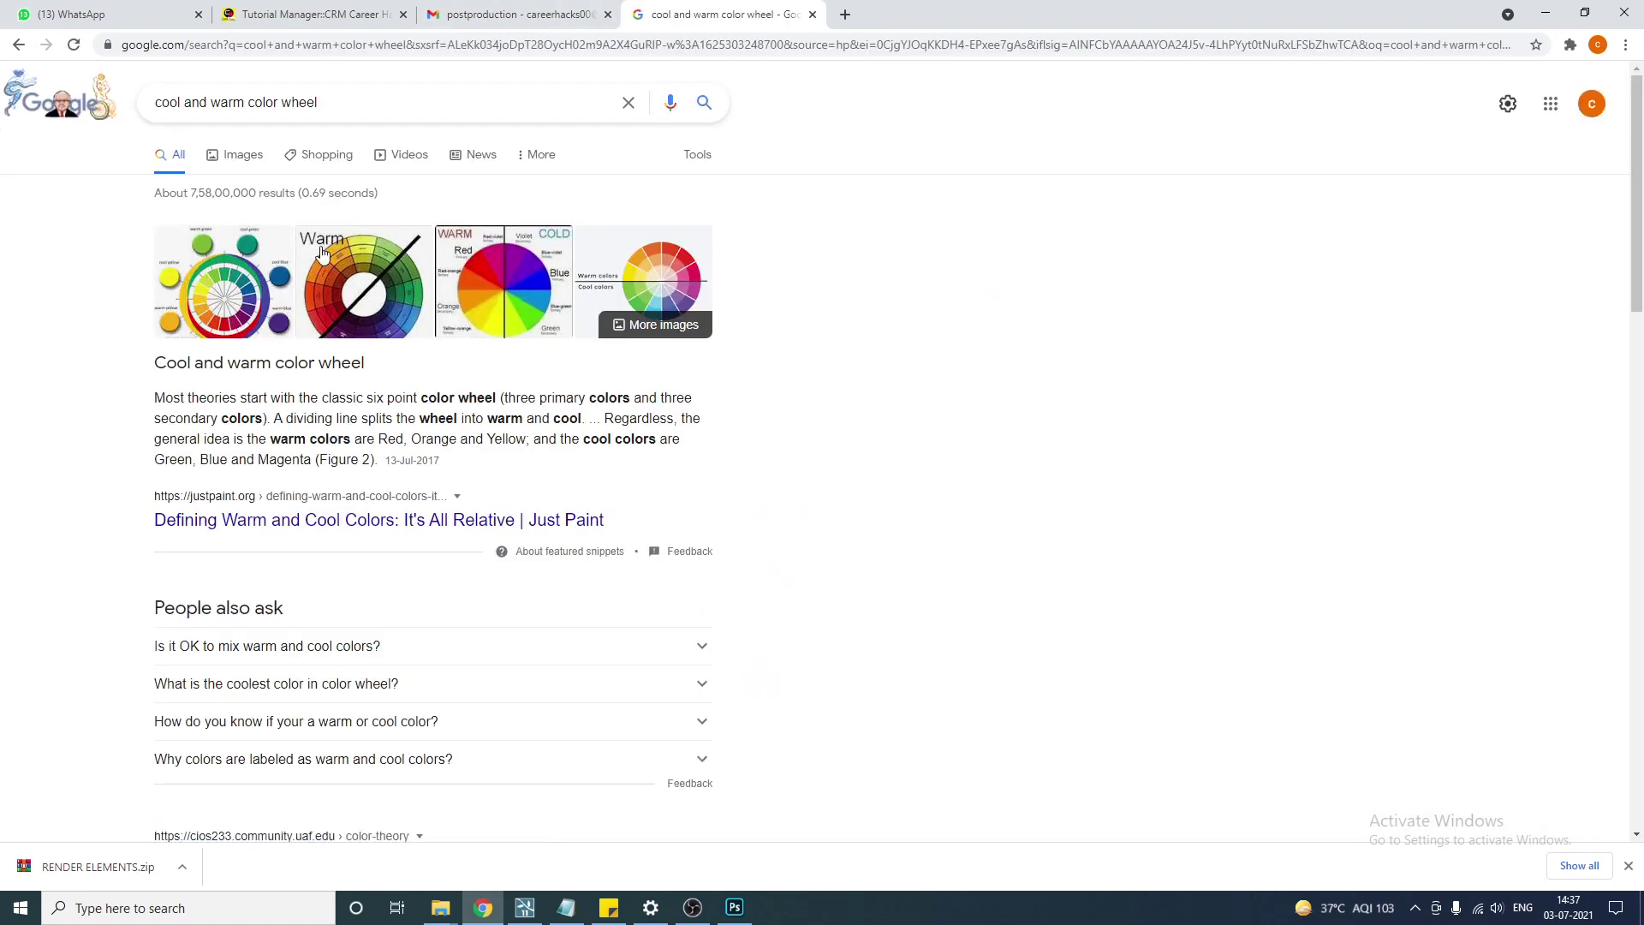
Open the color-meanings.com warm and cool color wheel from the image results and compare it with the render in Photoshop.
click(243, 155)
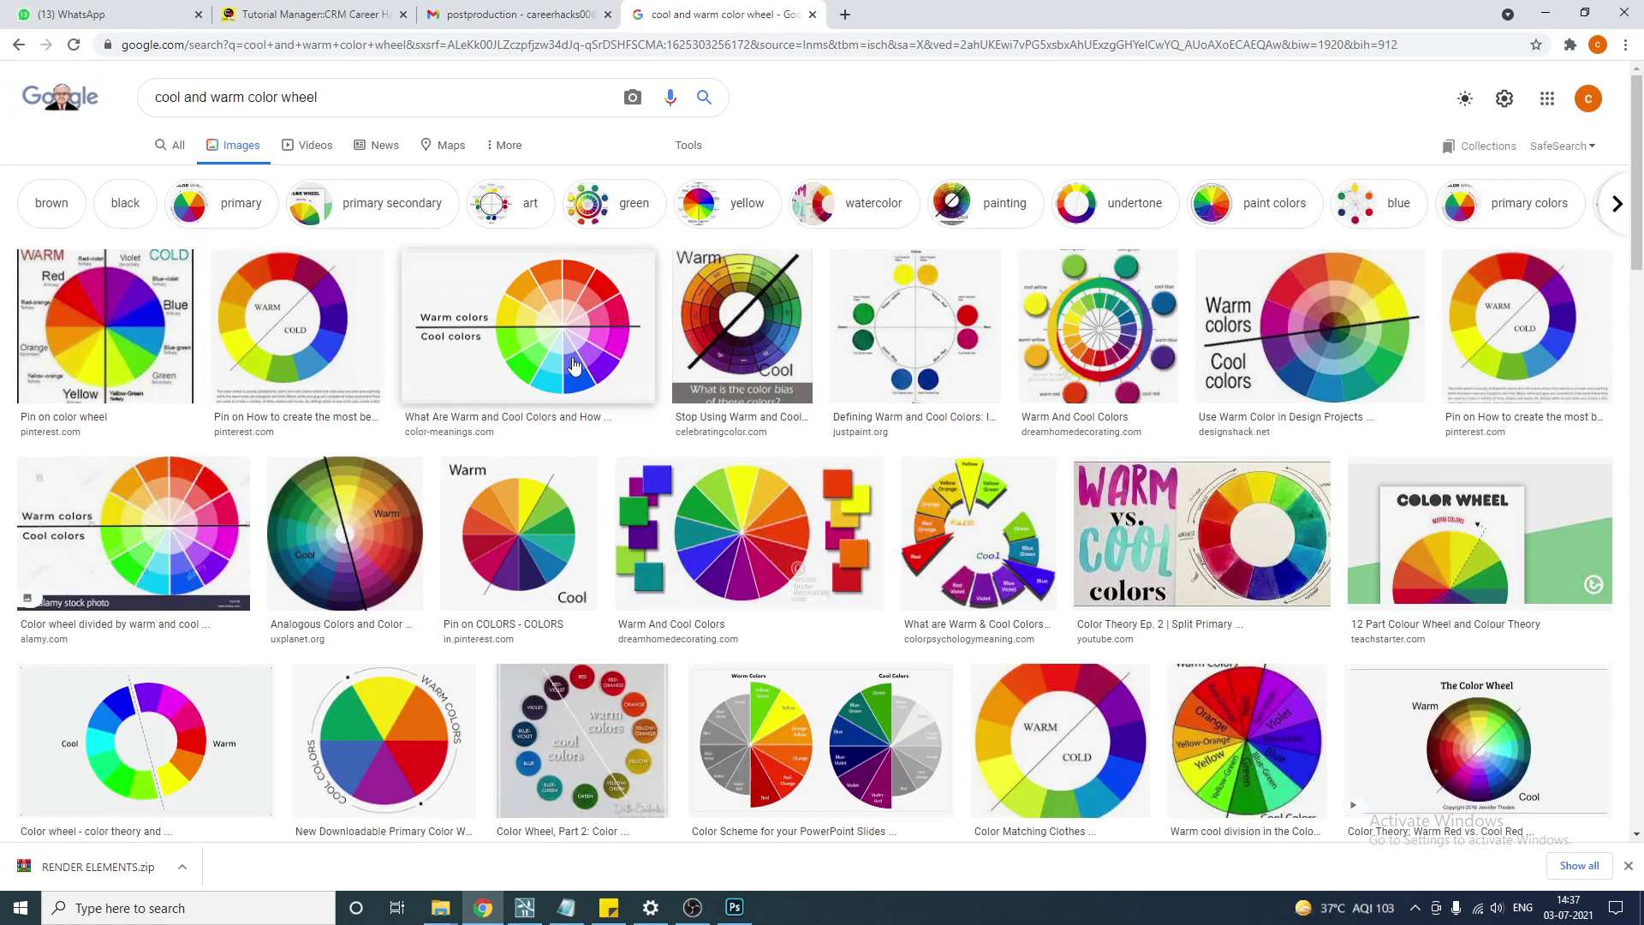
click(573, 367)
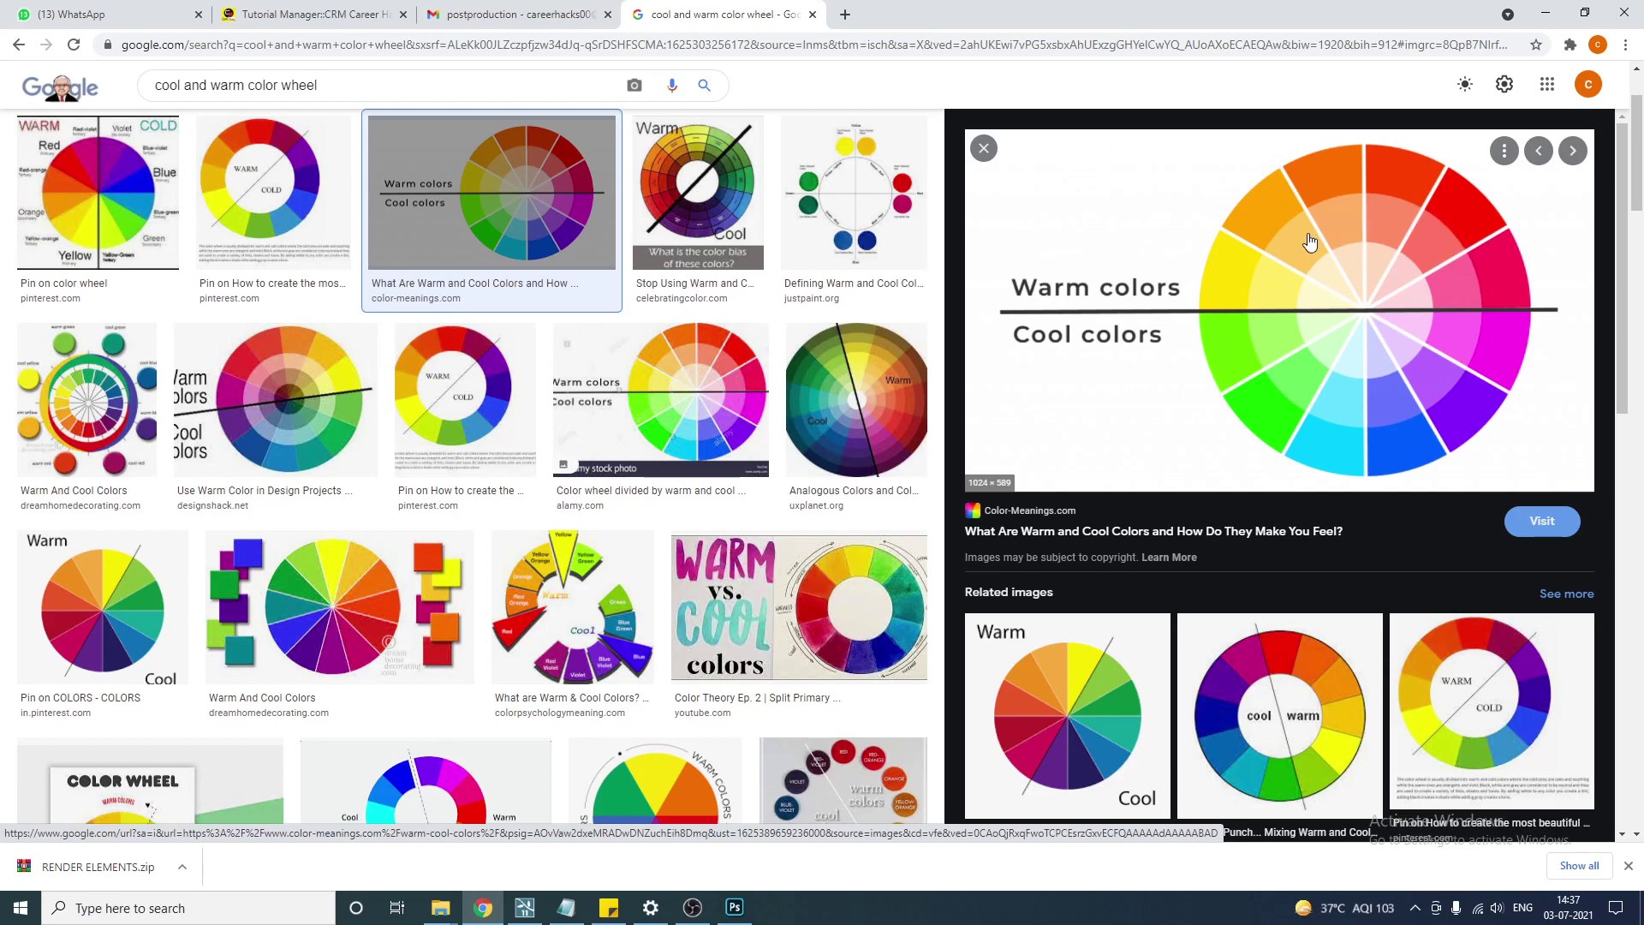
key(alt+Tab)
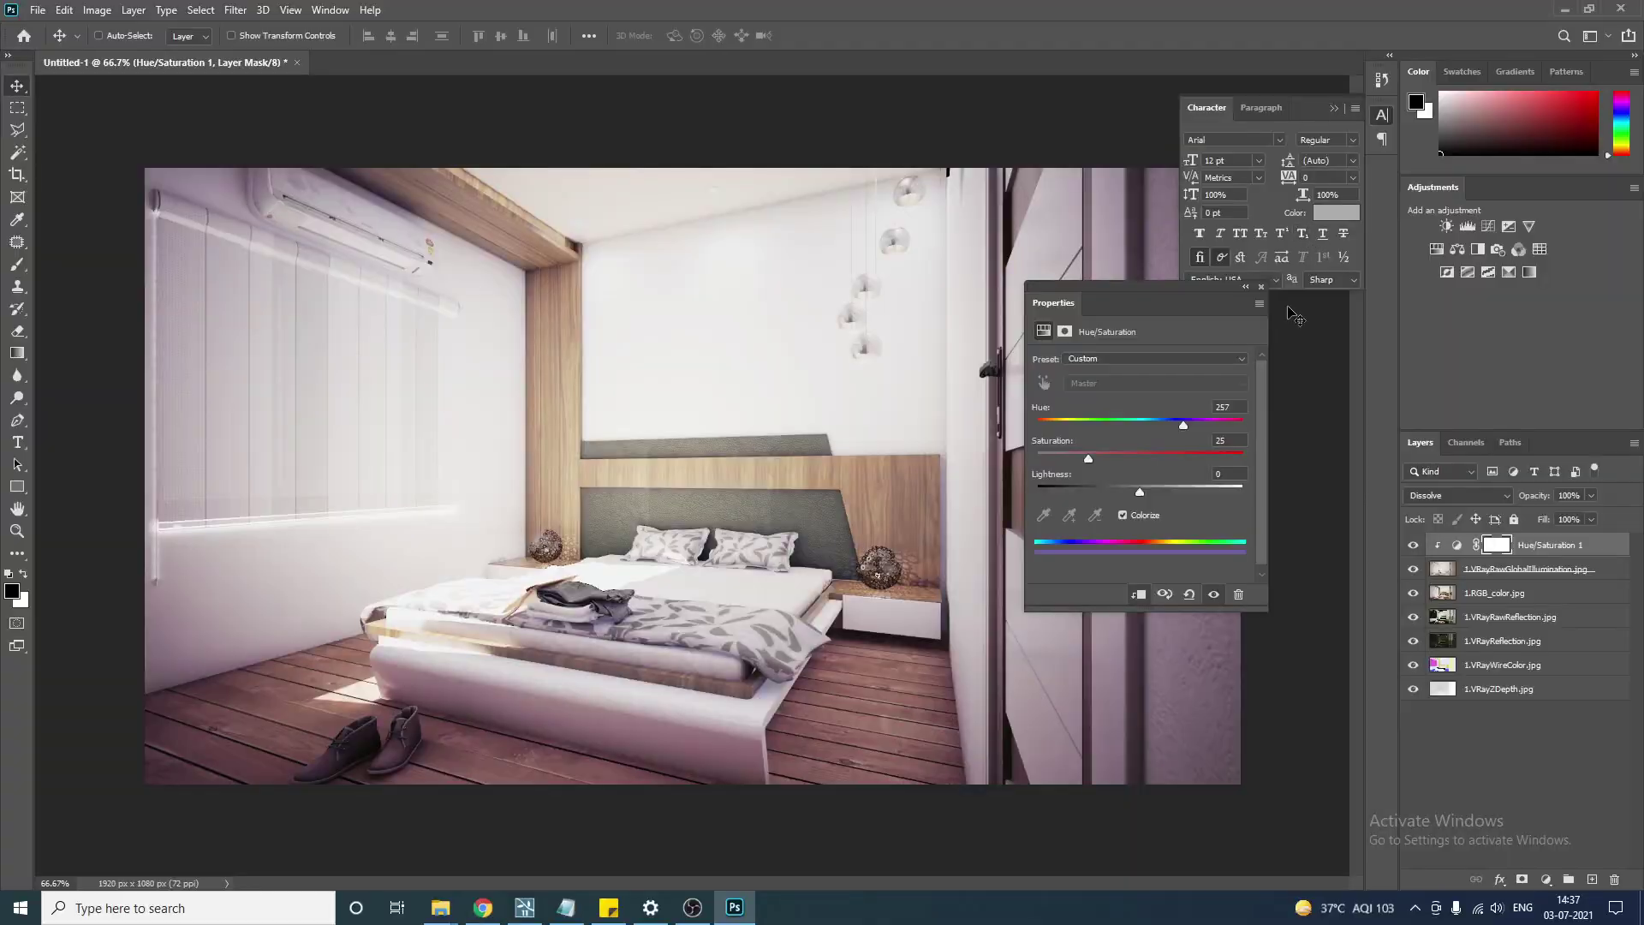
key(alt+Tab)
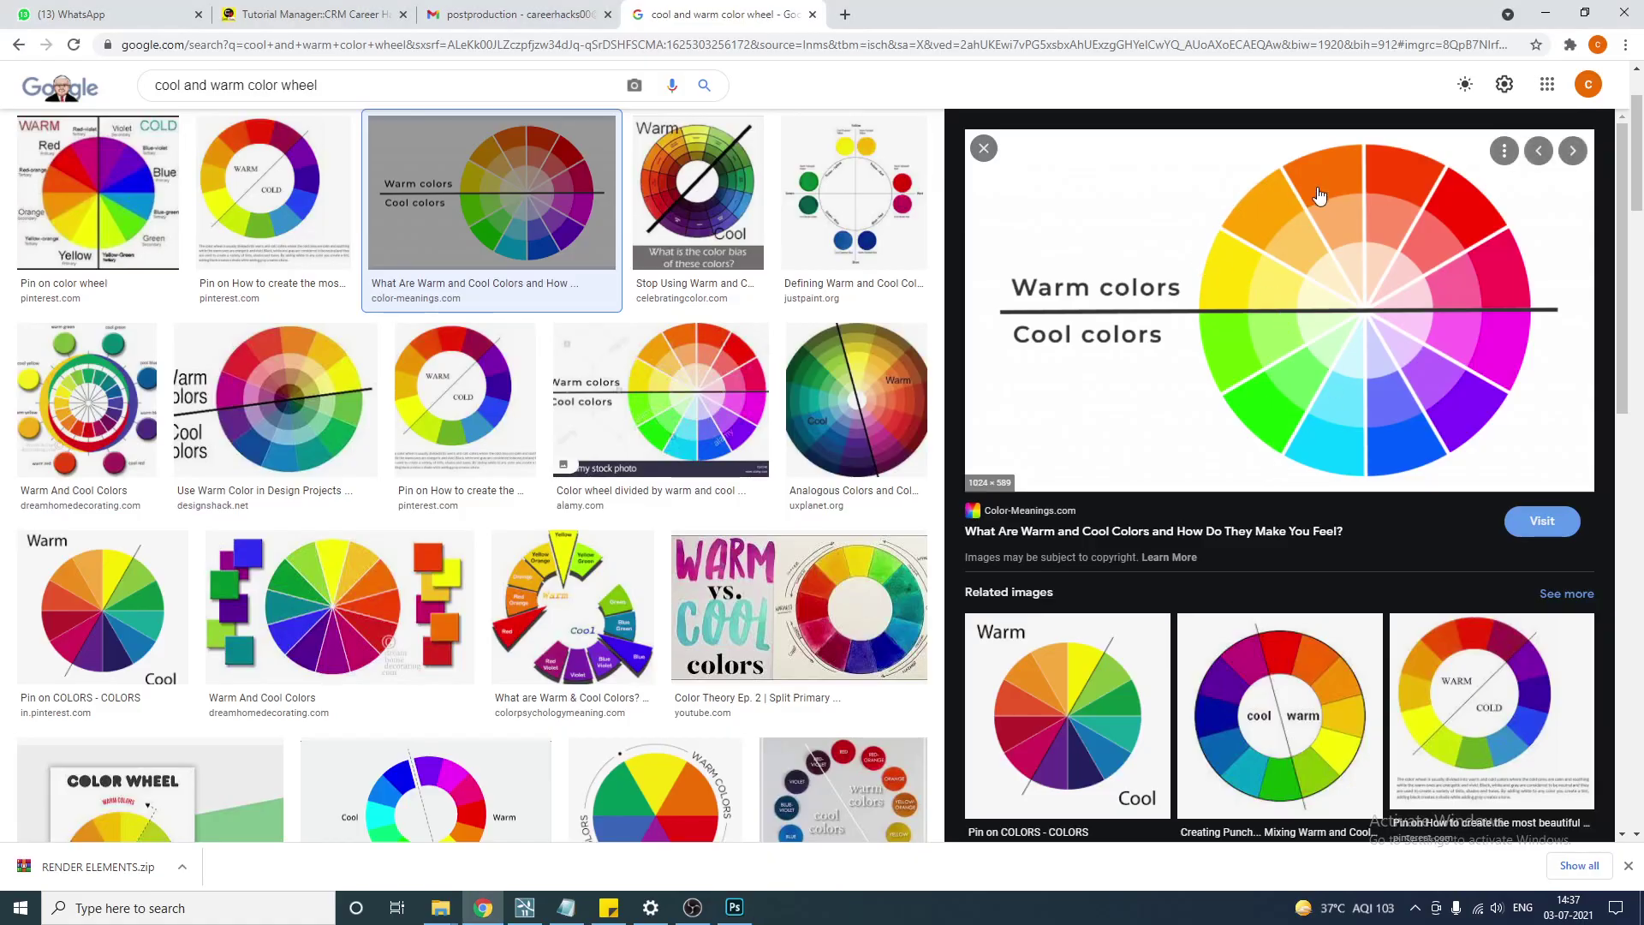
Switch back to Photoshop and give the Hue/Saturation adjustment a warm tint with hue 32 and saturation 12.
key(alt+Tab)
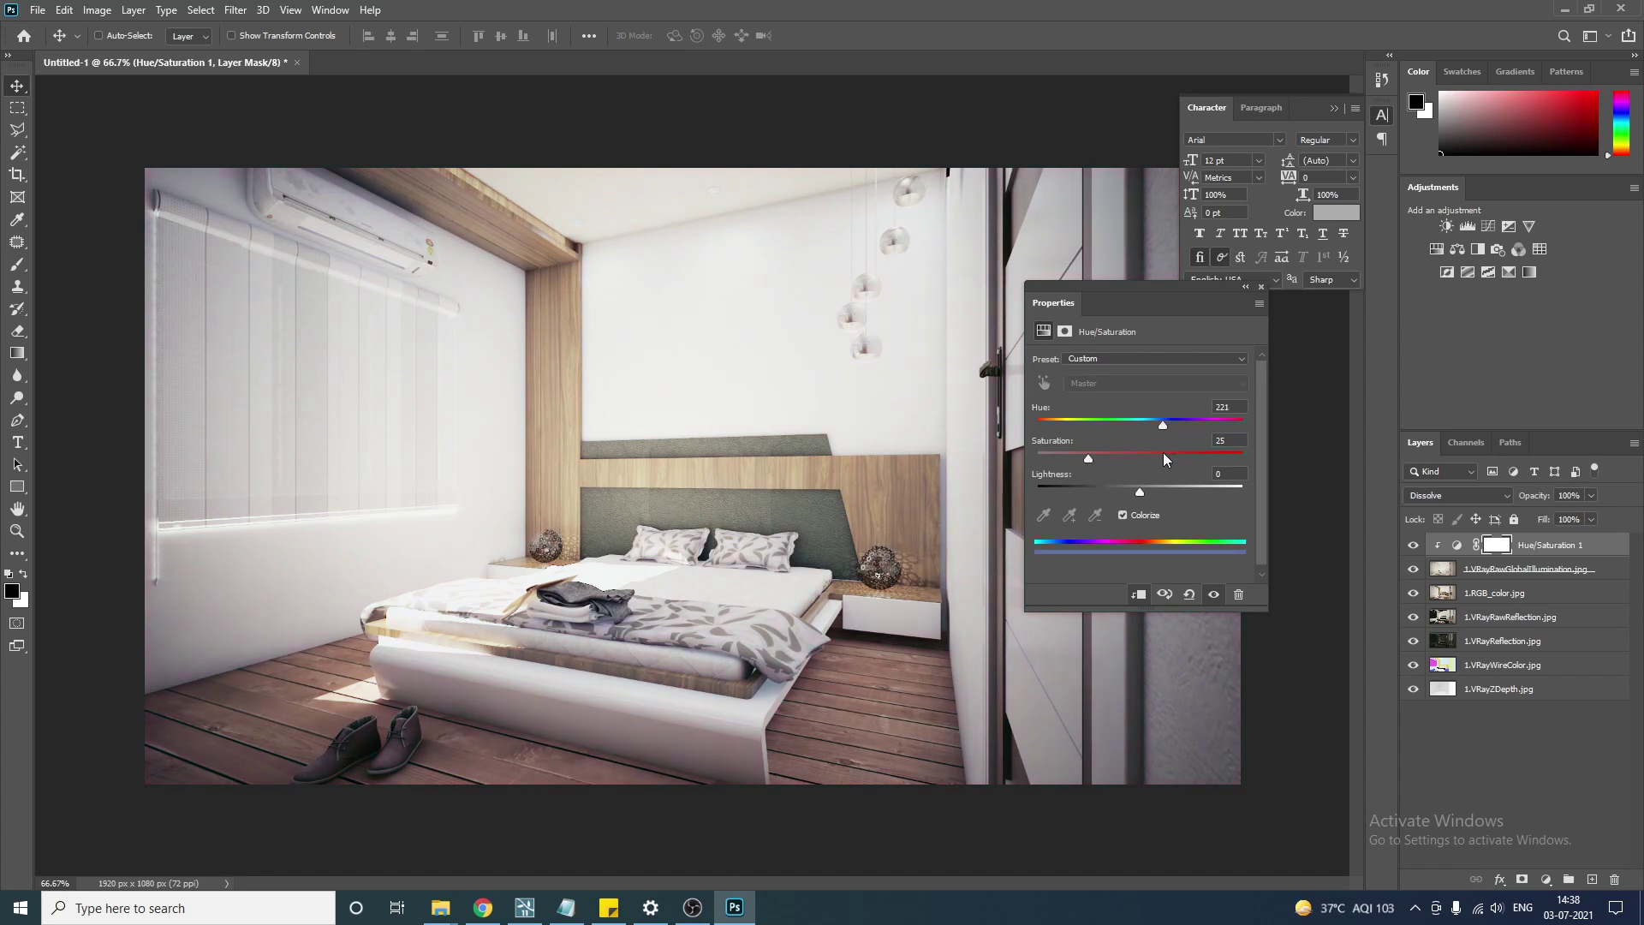
drag(1163, 453, 1056, 437)
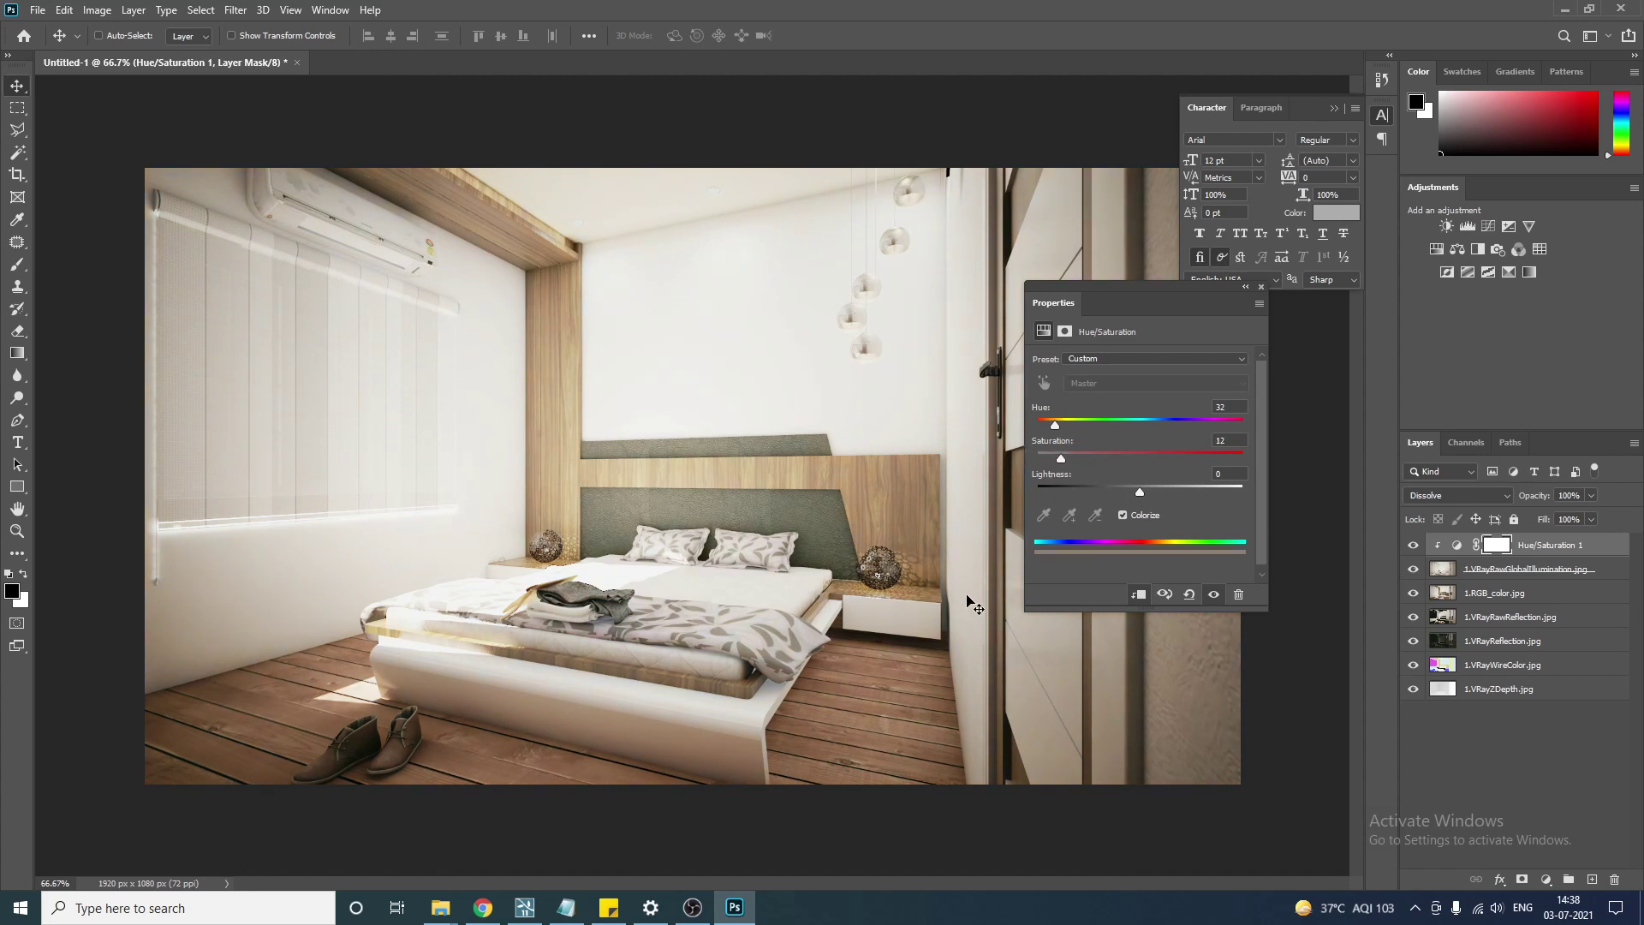
click(1502, 737)
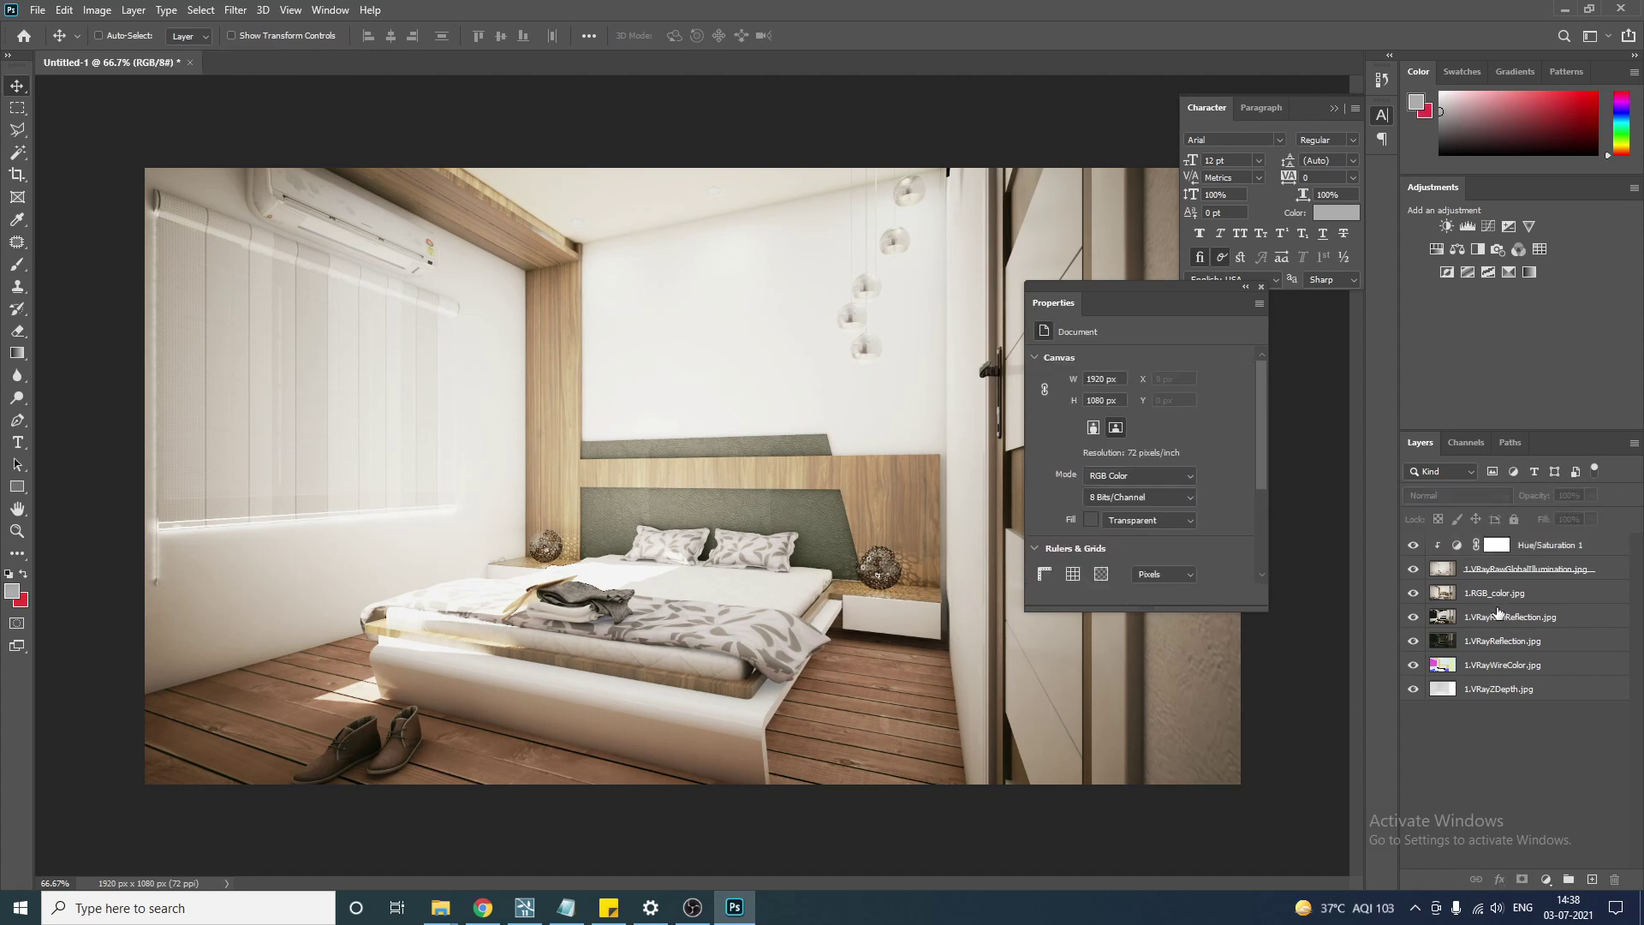
Move the 1.VRayRawReflection.jpg layer to the top of the stack, check it by toggling its visibility, and delete it.
click(1477, 625)
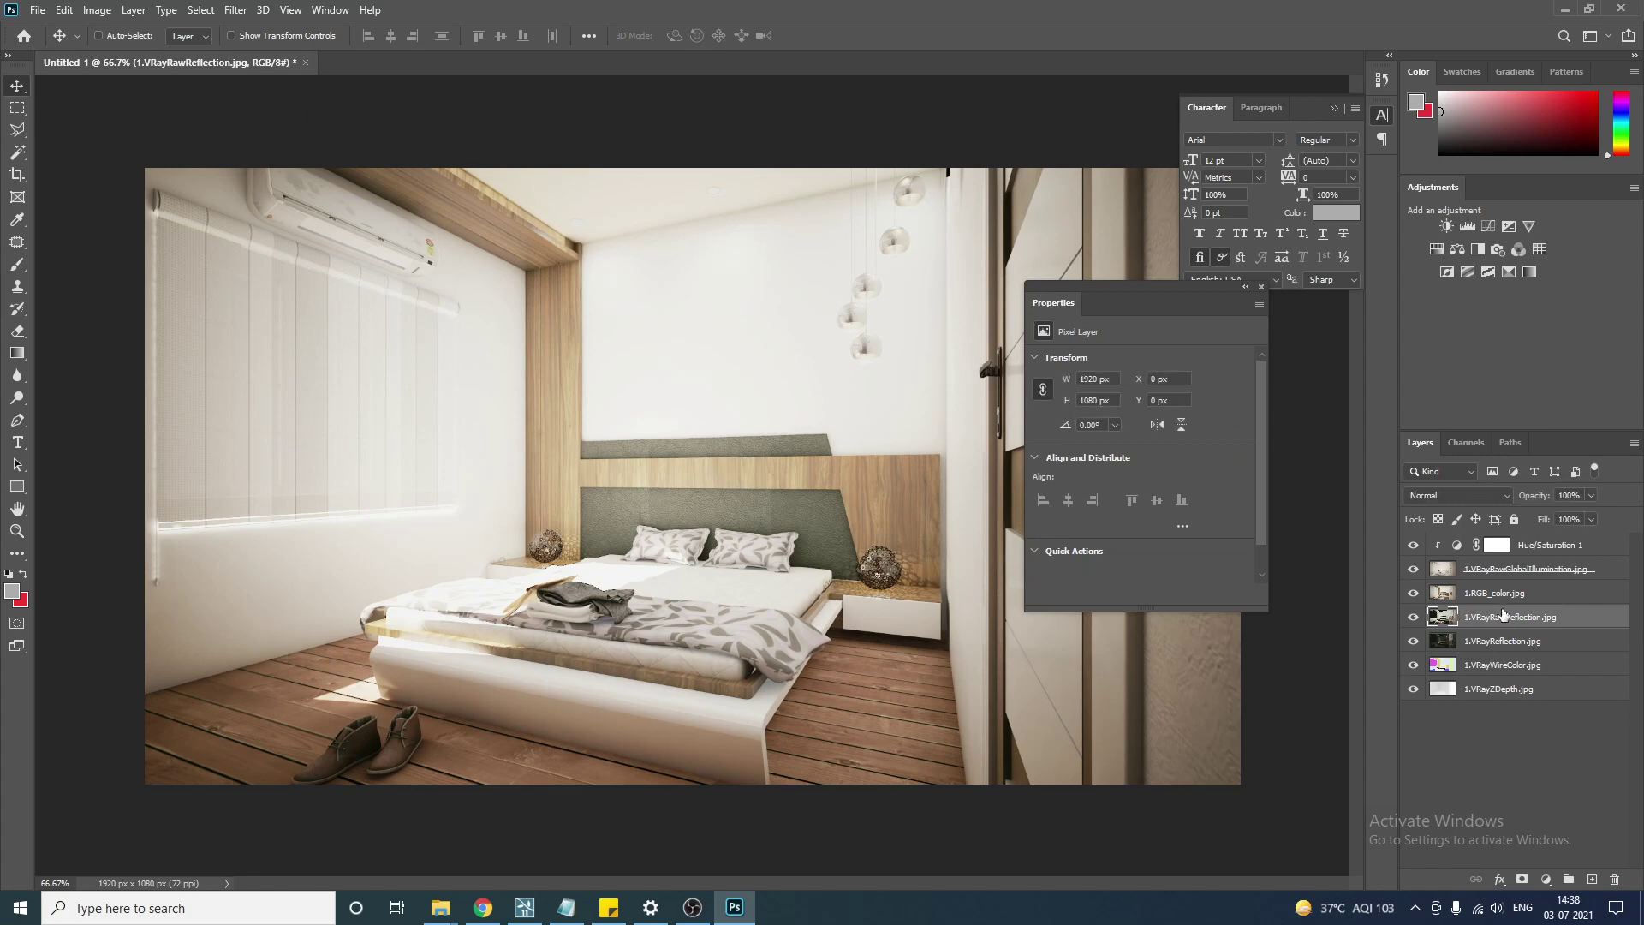
drag(1519, 618, 1546, 540)
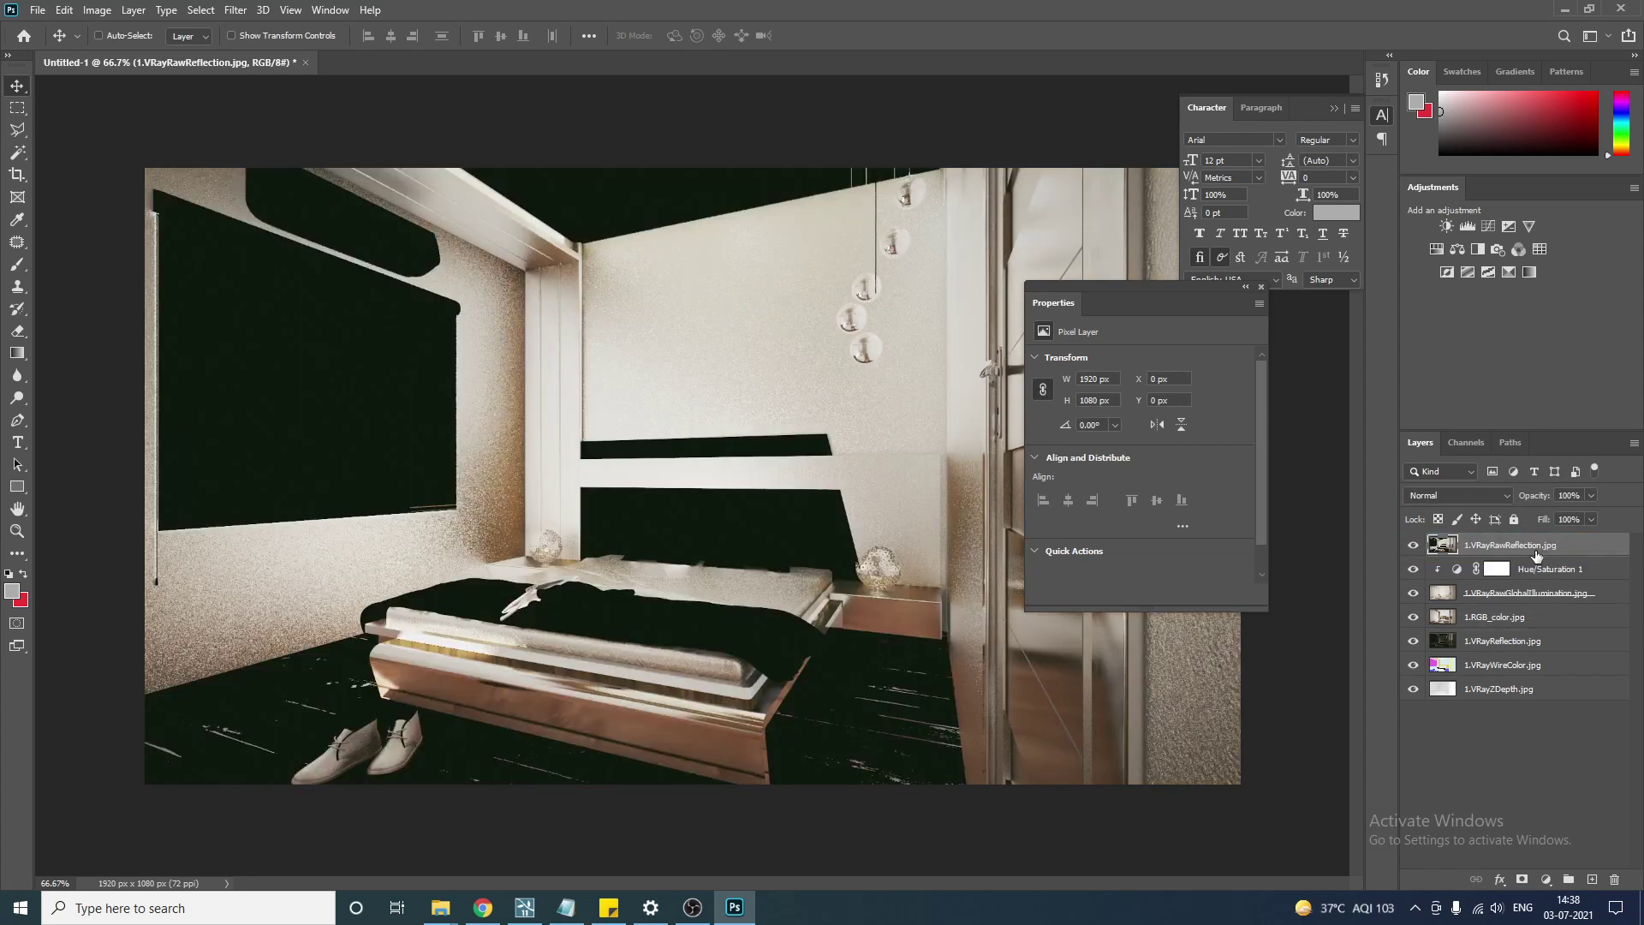
click(1412, 545)
click(1412, 546)
key(Delete)
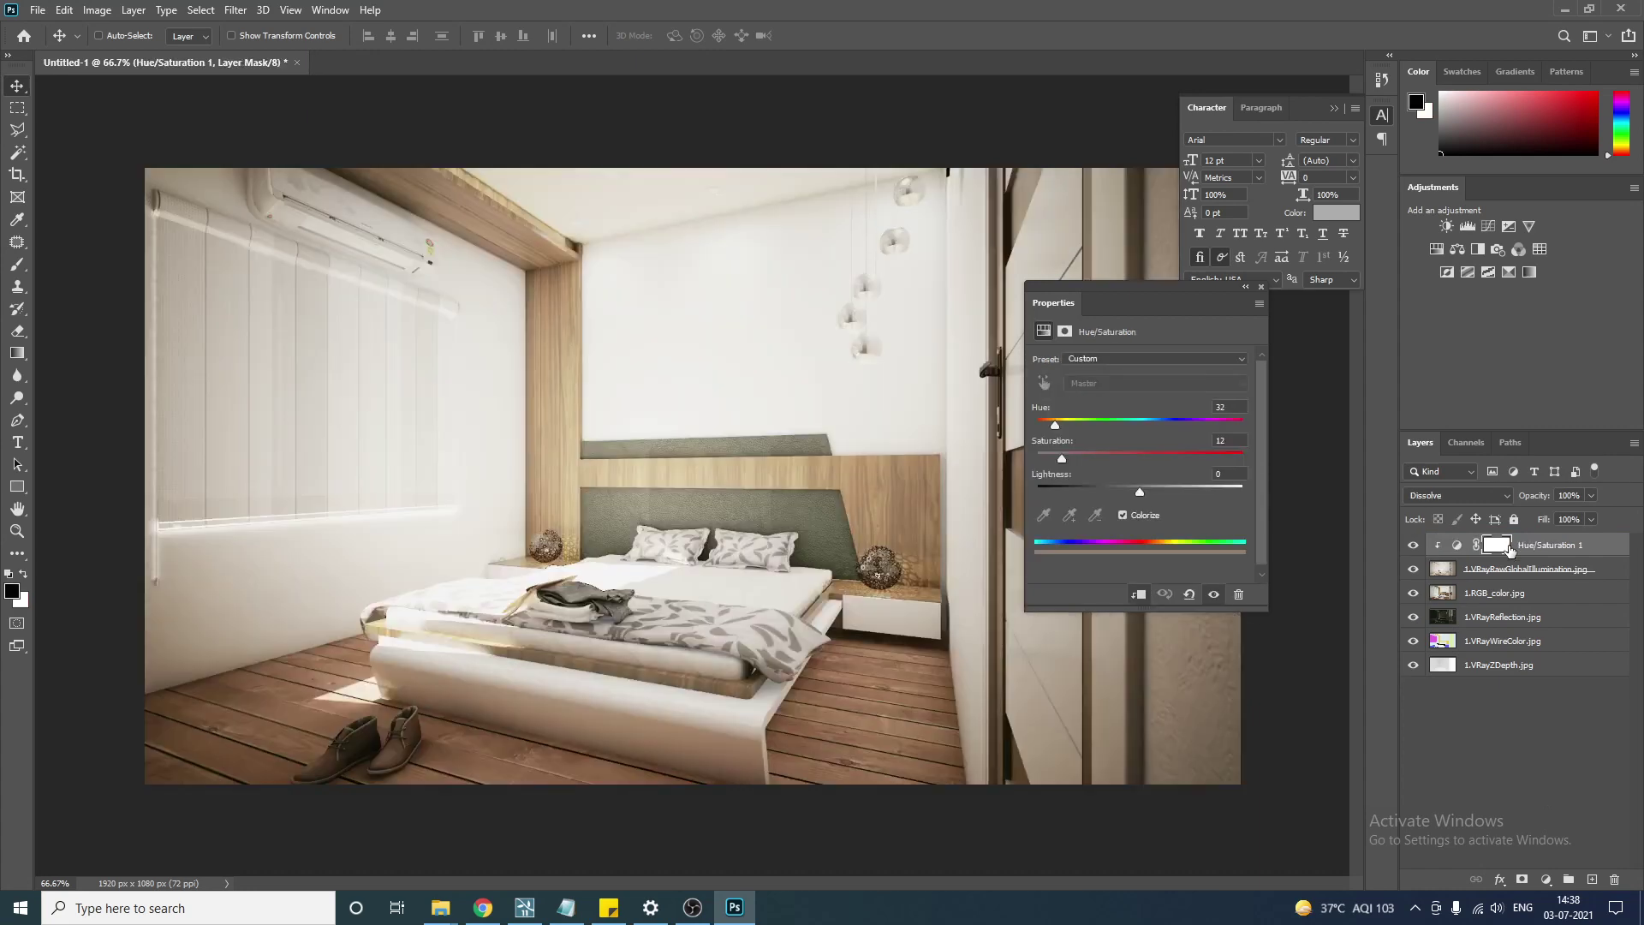
Move the 1.VRayReflection.jpg layer above the Hue/Saturation adjustment and set its blend mode to Screen.
click(1498, 621)
drag(1497, 623, 1500, 541)
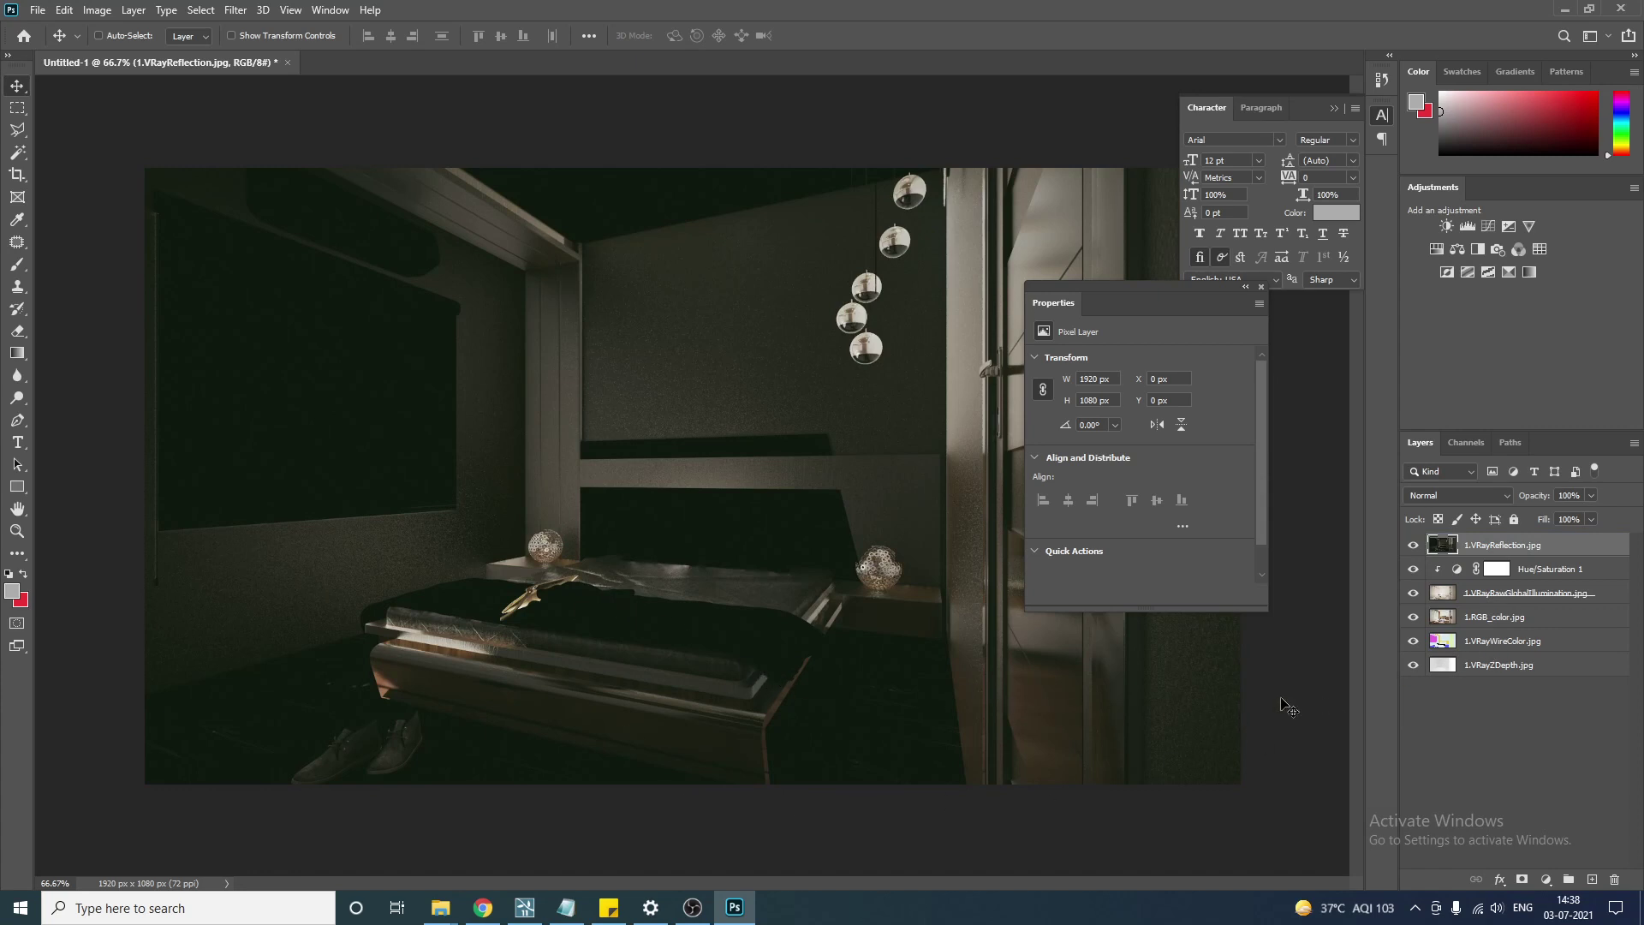
click(1482, 496)
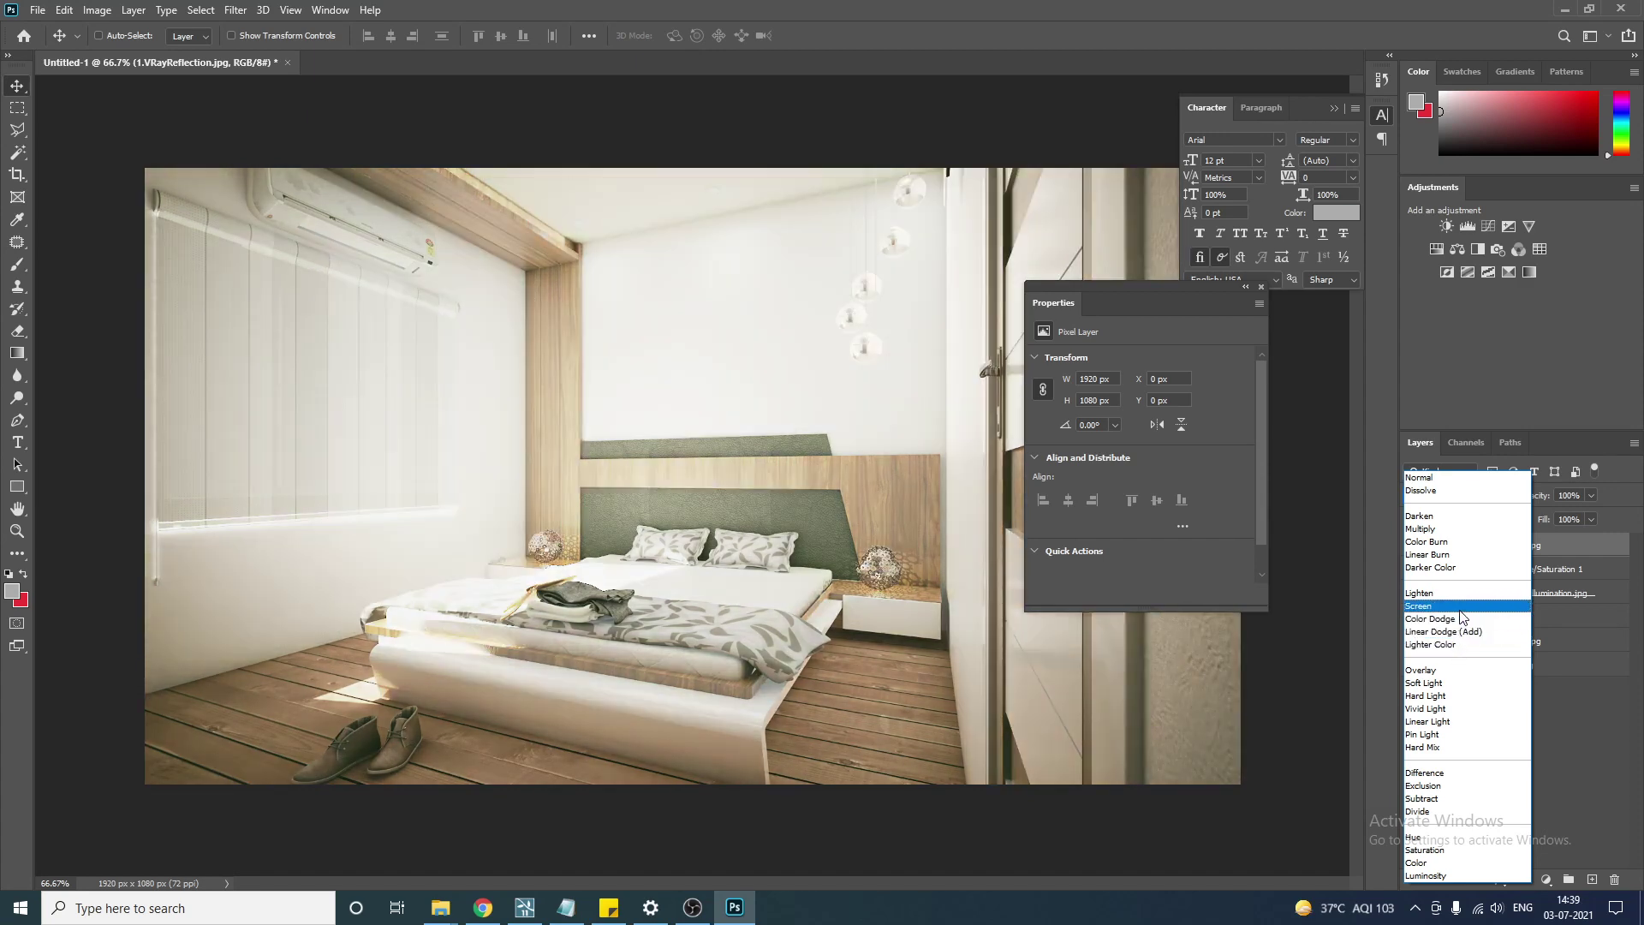
click(1458, 606)
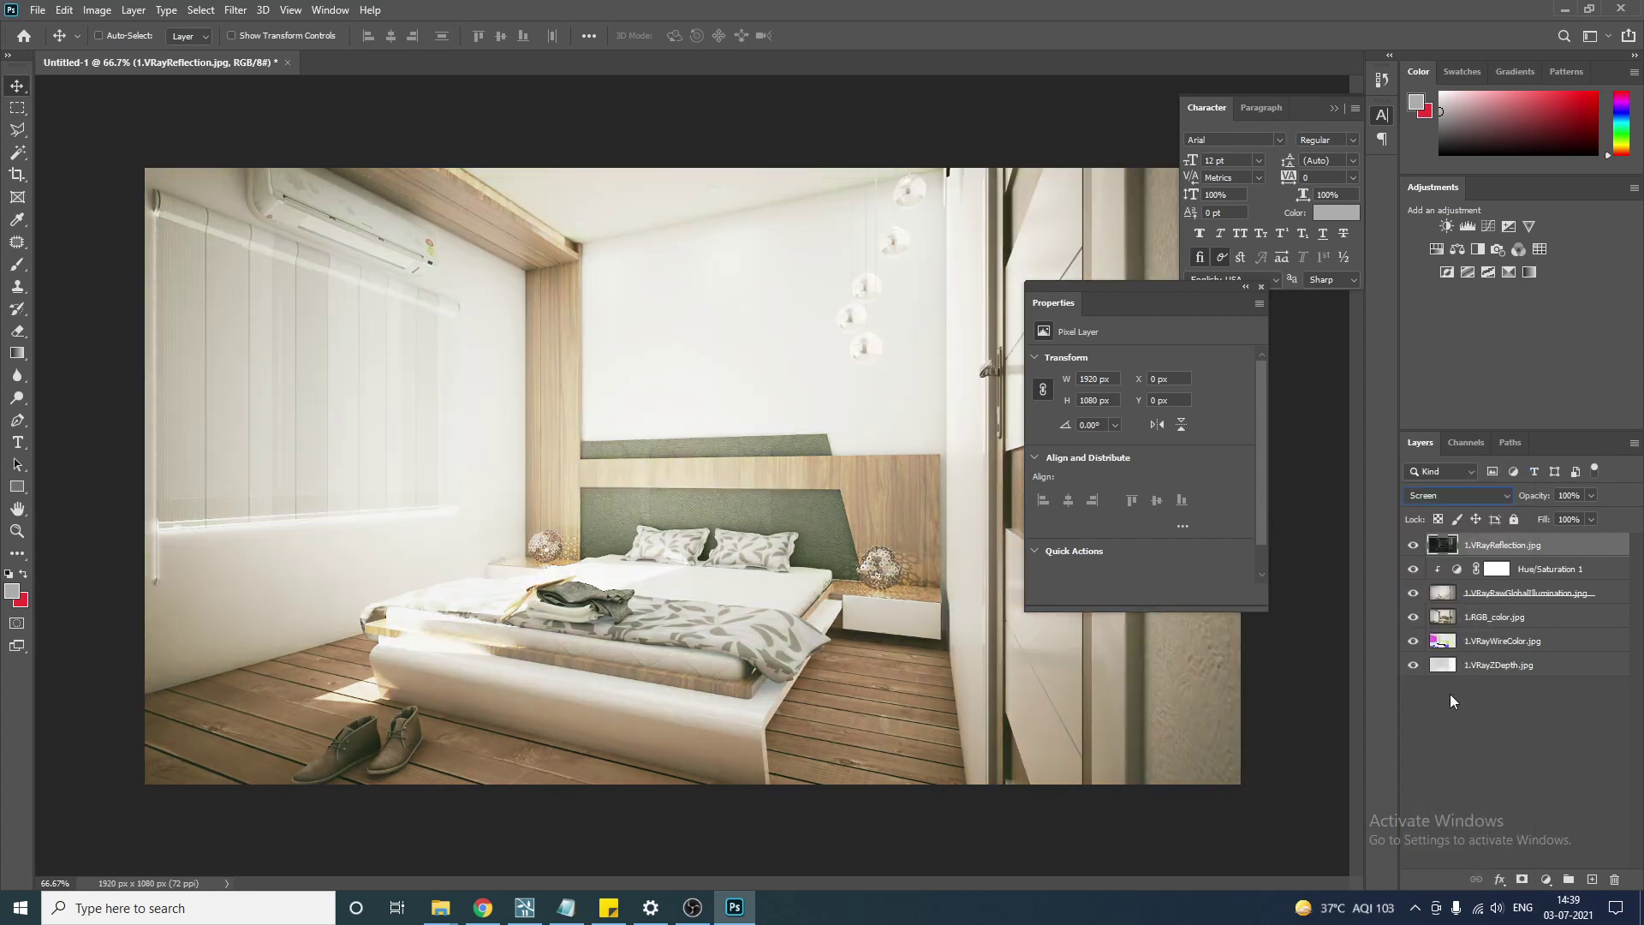
Deselect all layers and close the floating Properties window so the render is unobstructed.
click(1440, 715)
drag(1153, 290, 1194, 404)
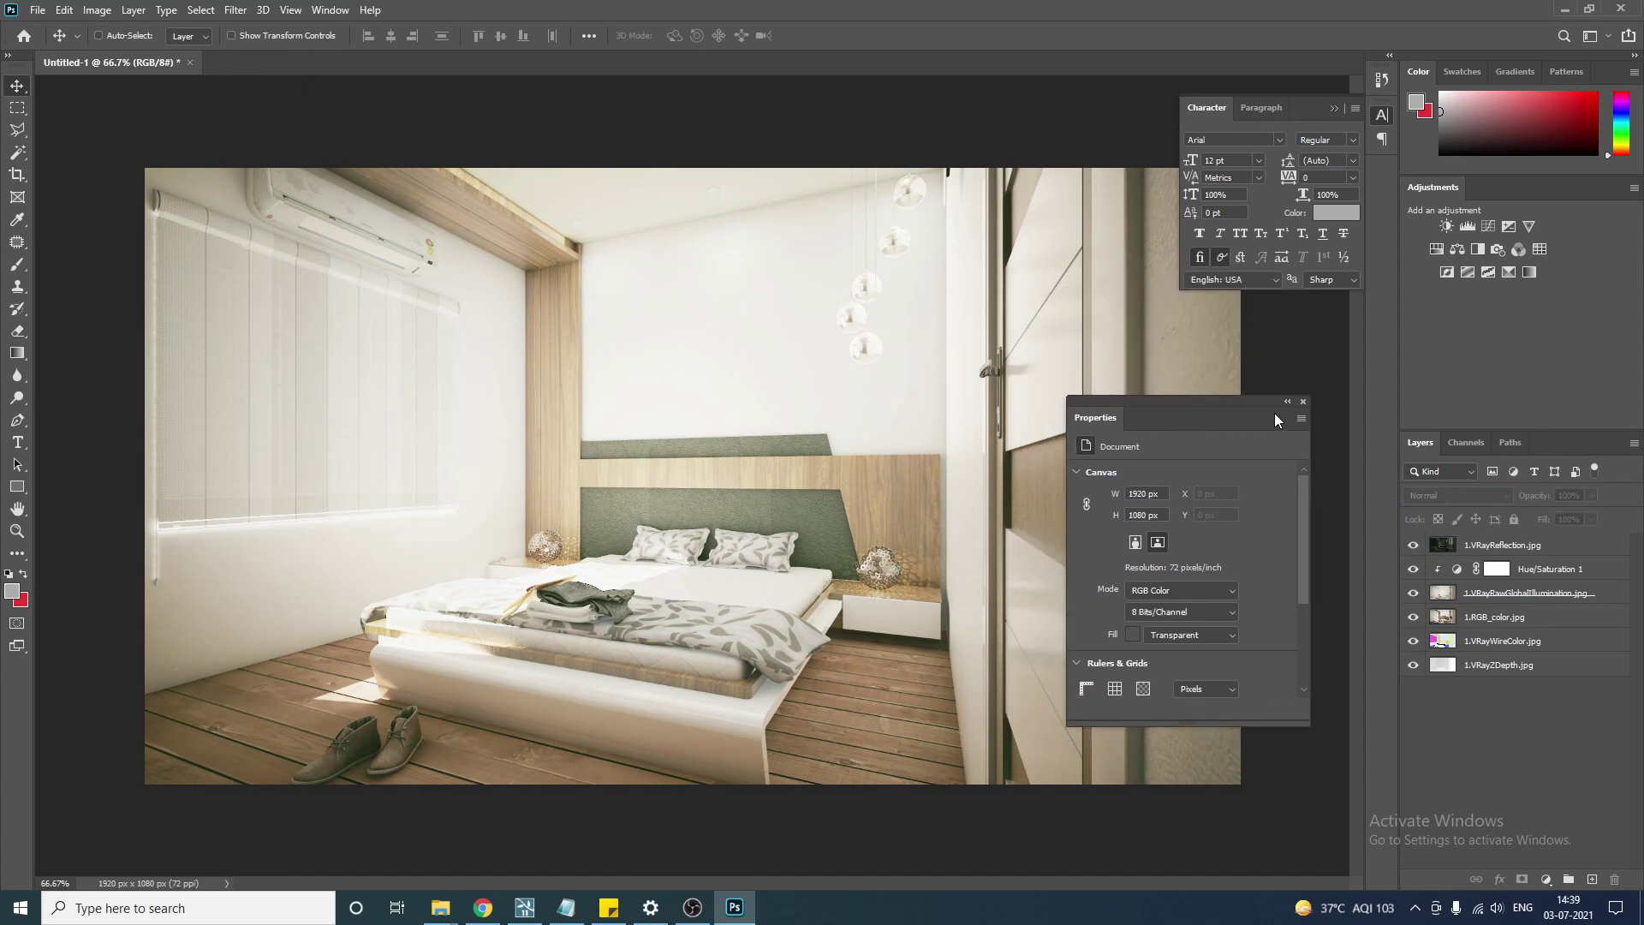
click(1303, 402)
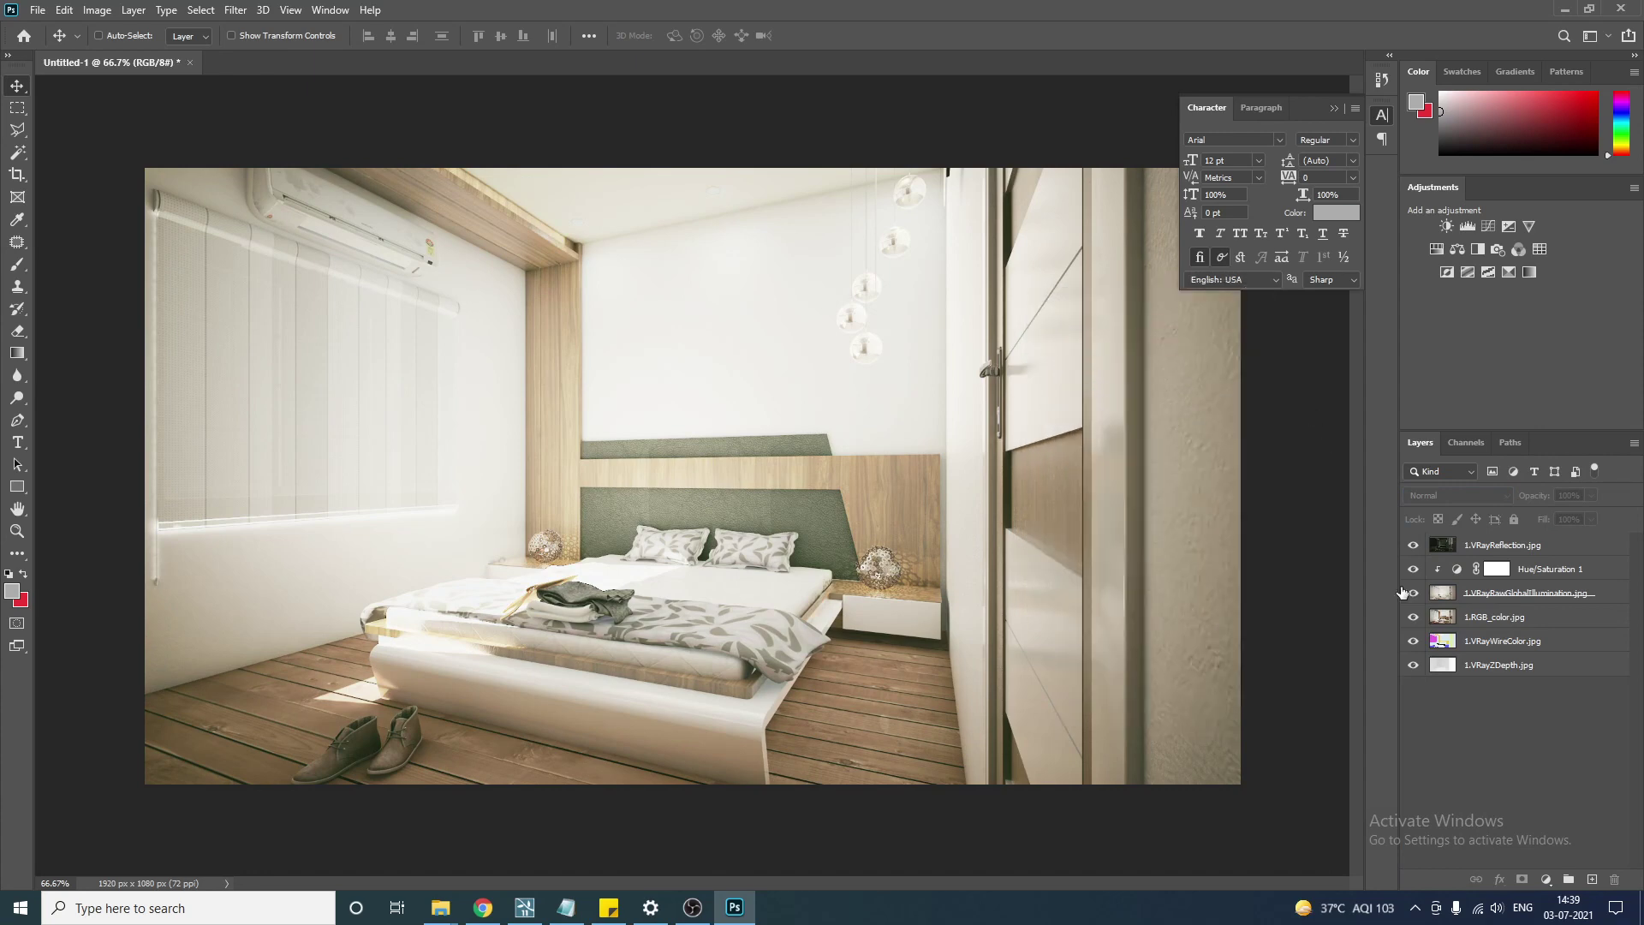
Compare the render with and without the 1.VRayReflection.jpg layer, ending with the layer hidden.
click(1413, 545)
click(1413, 545)
click(1413, 545)
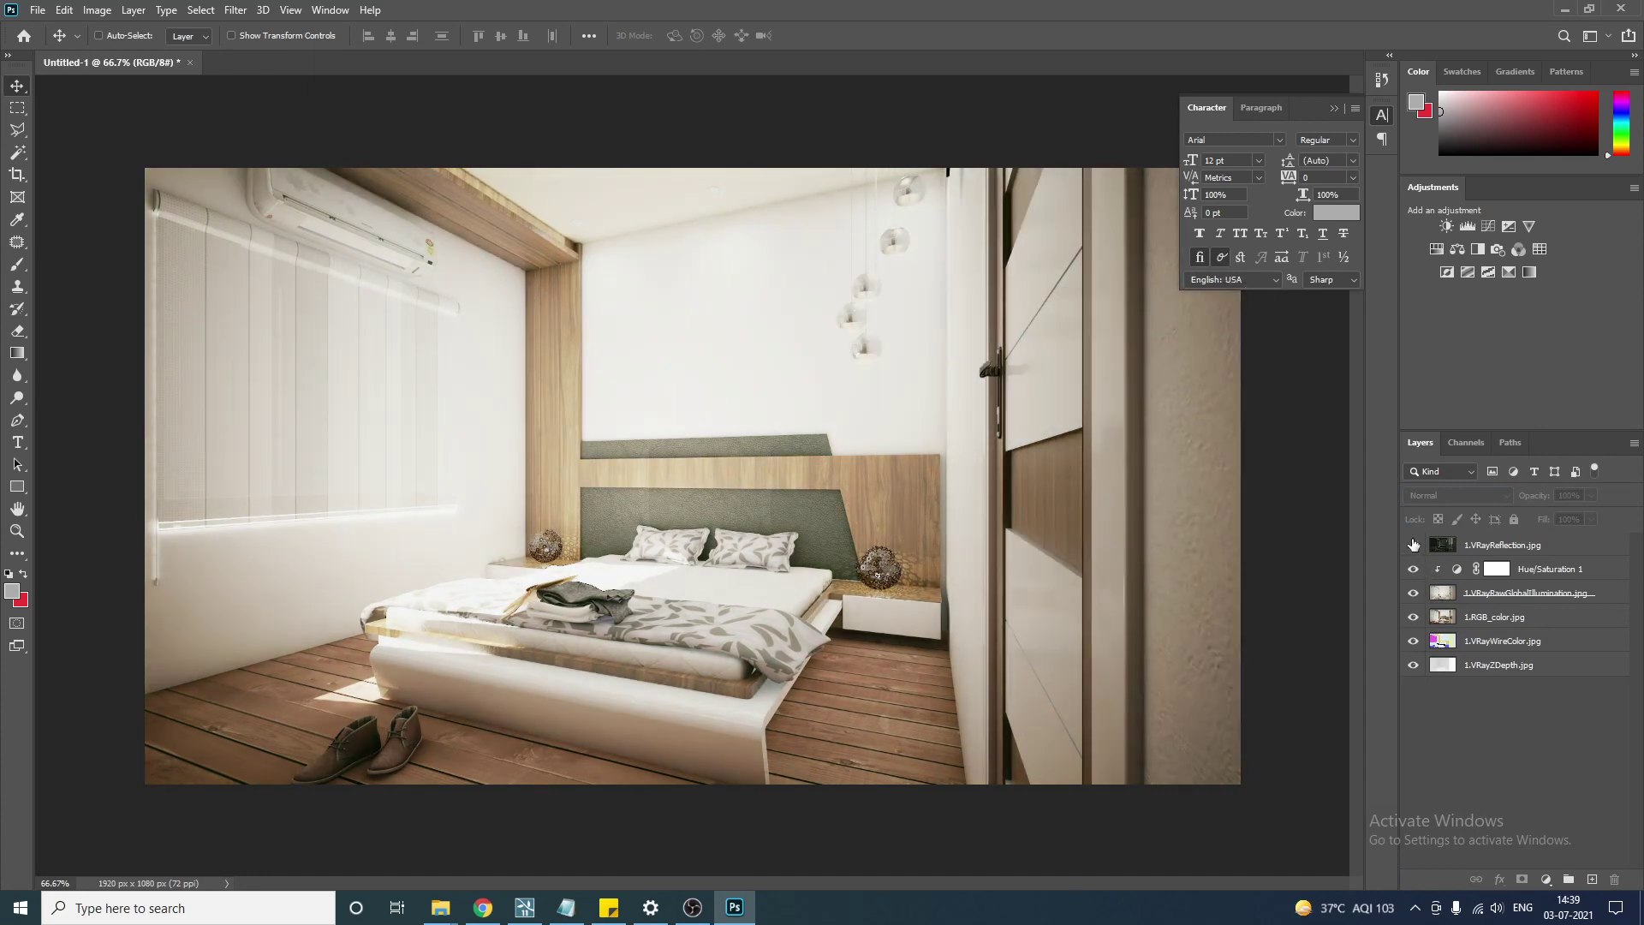
click(1413, 545)
click(1412, 544)
click(1413, 544)
click(1413, 545)
click(1413, 545)
click(1413, 545)
click(1413, 545)
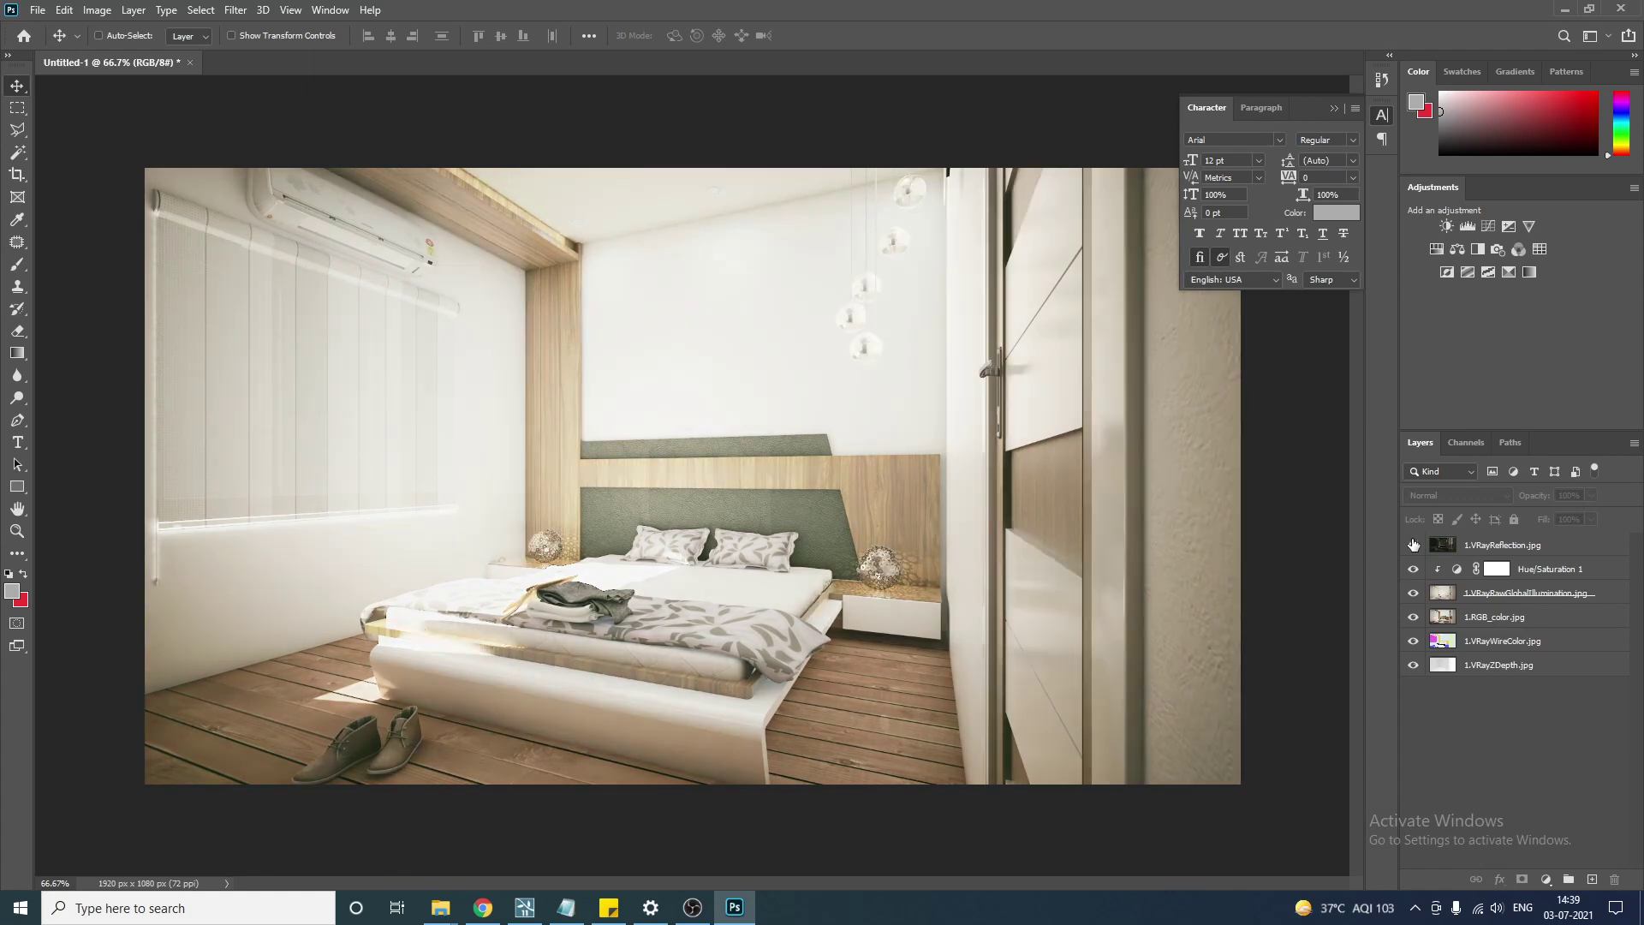
click(1413, 544)
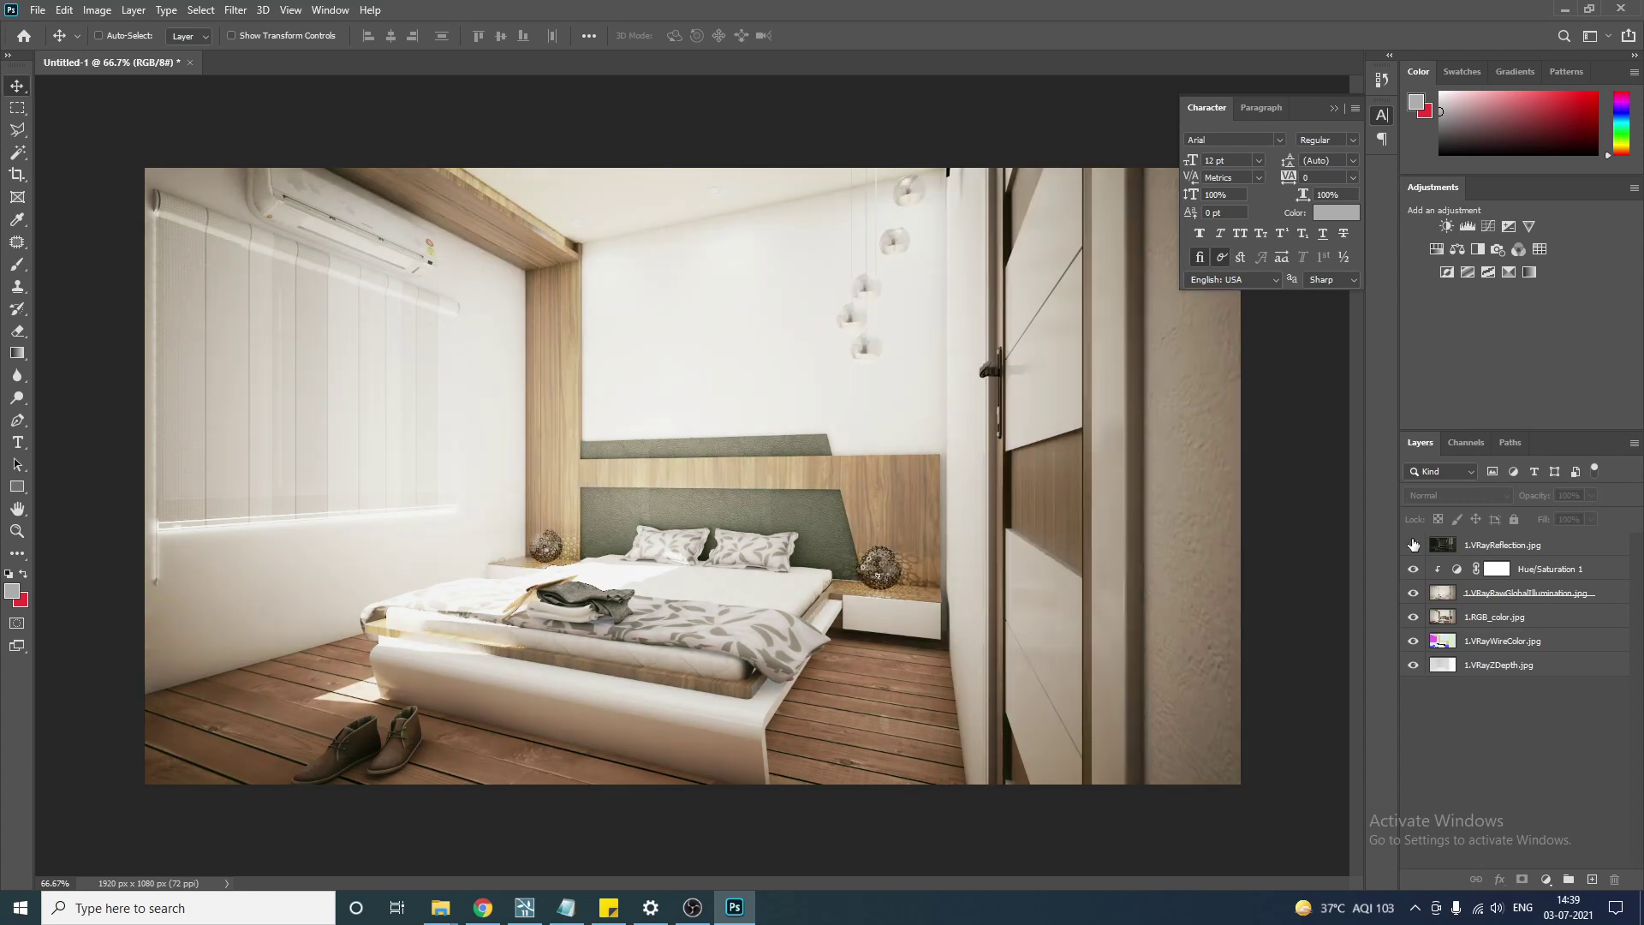
click(1413, 544)
click(1413, 545)
click(1413, 545)
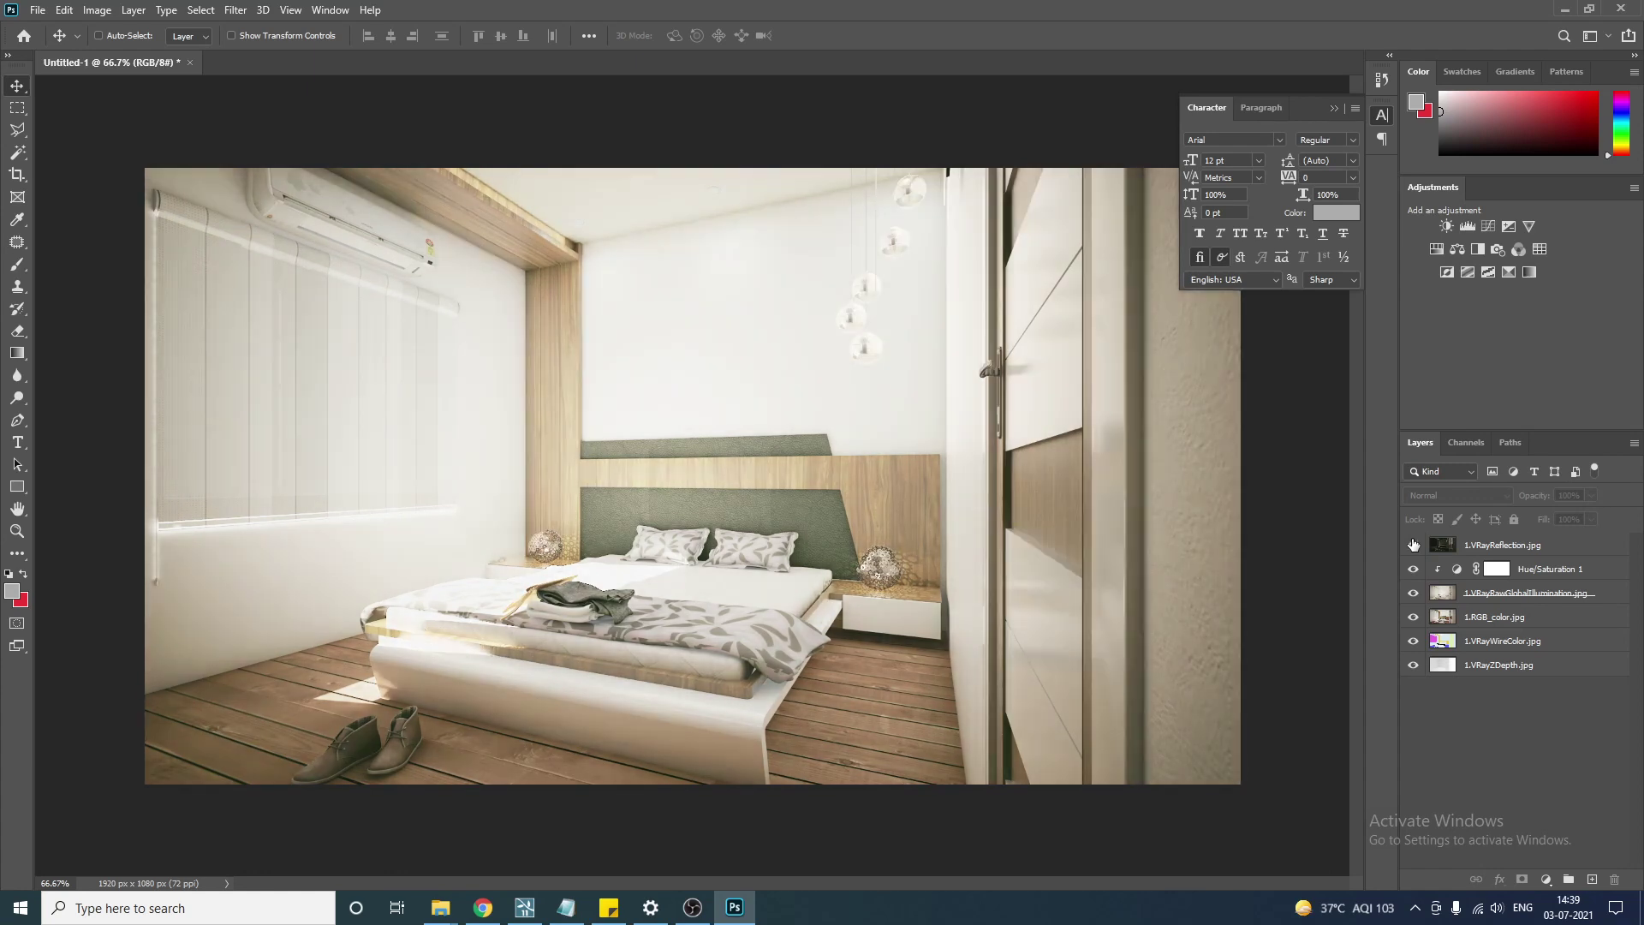
click(1413, 545)
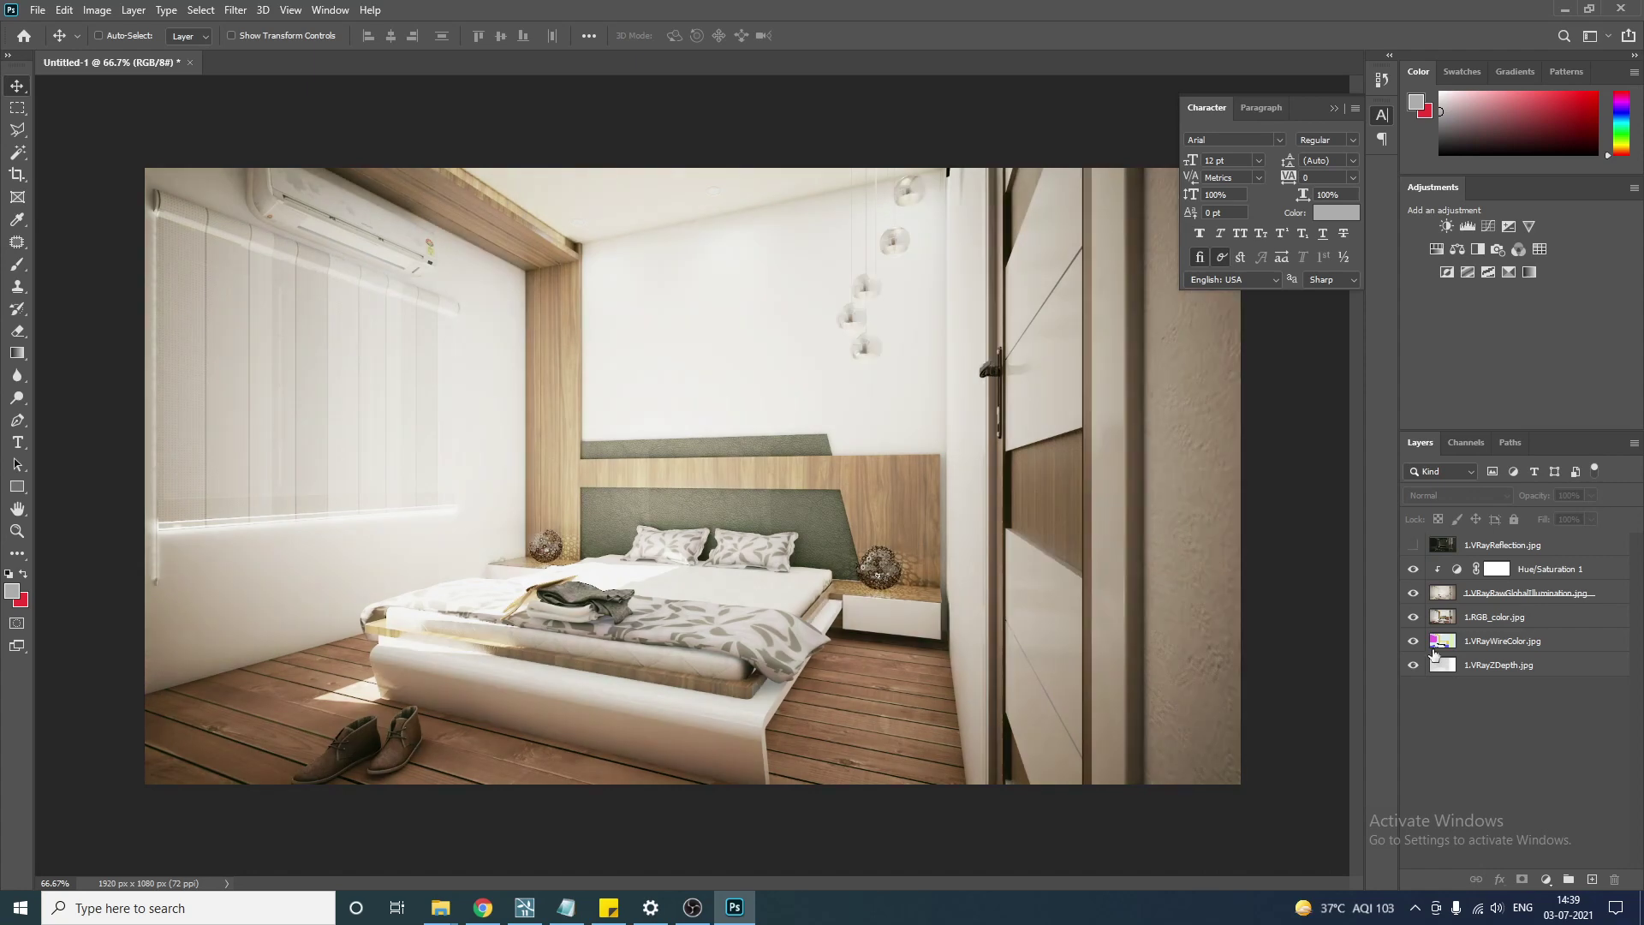
Move the 1.VRayWireColor.jpg layer to the top of the stack and select its green door area with the Magic Wand.
drag(1510, 645, 1514, 541)
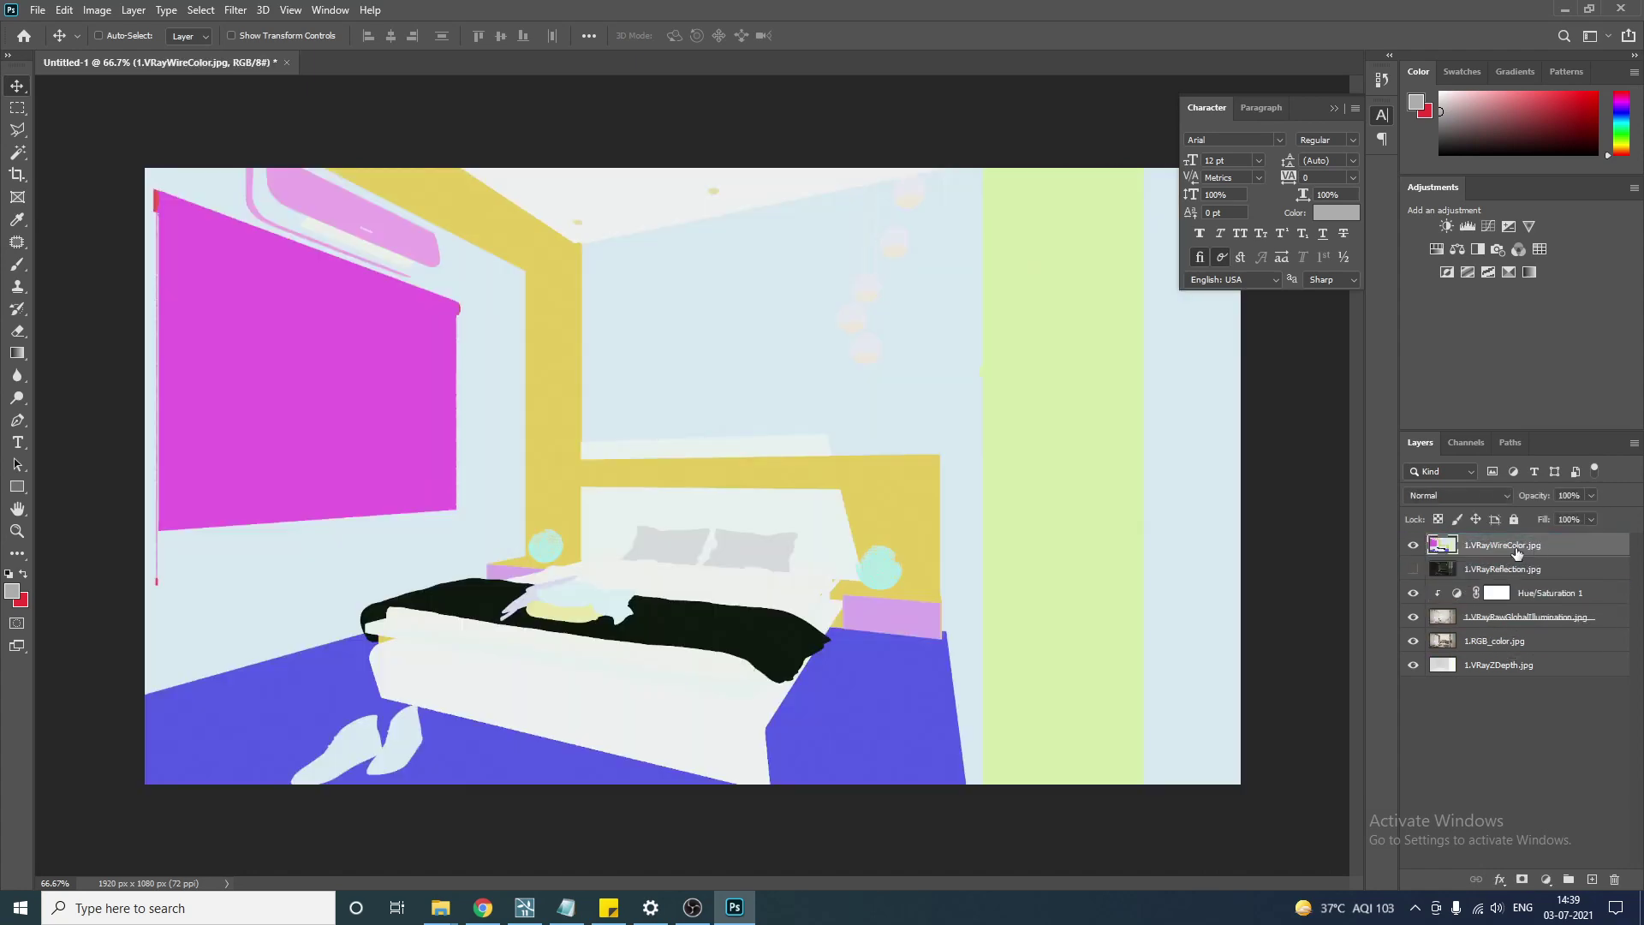
key(w)
key(alt+w)
click(696, 717)
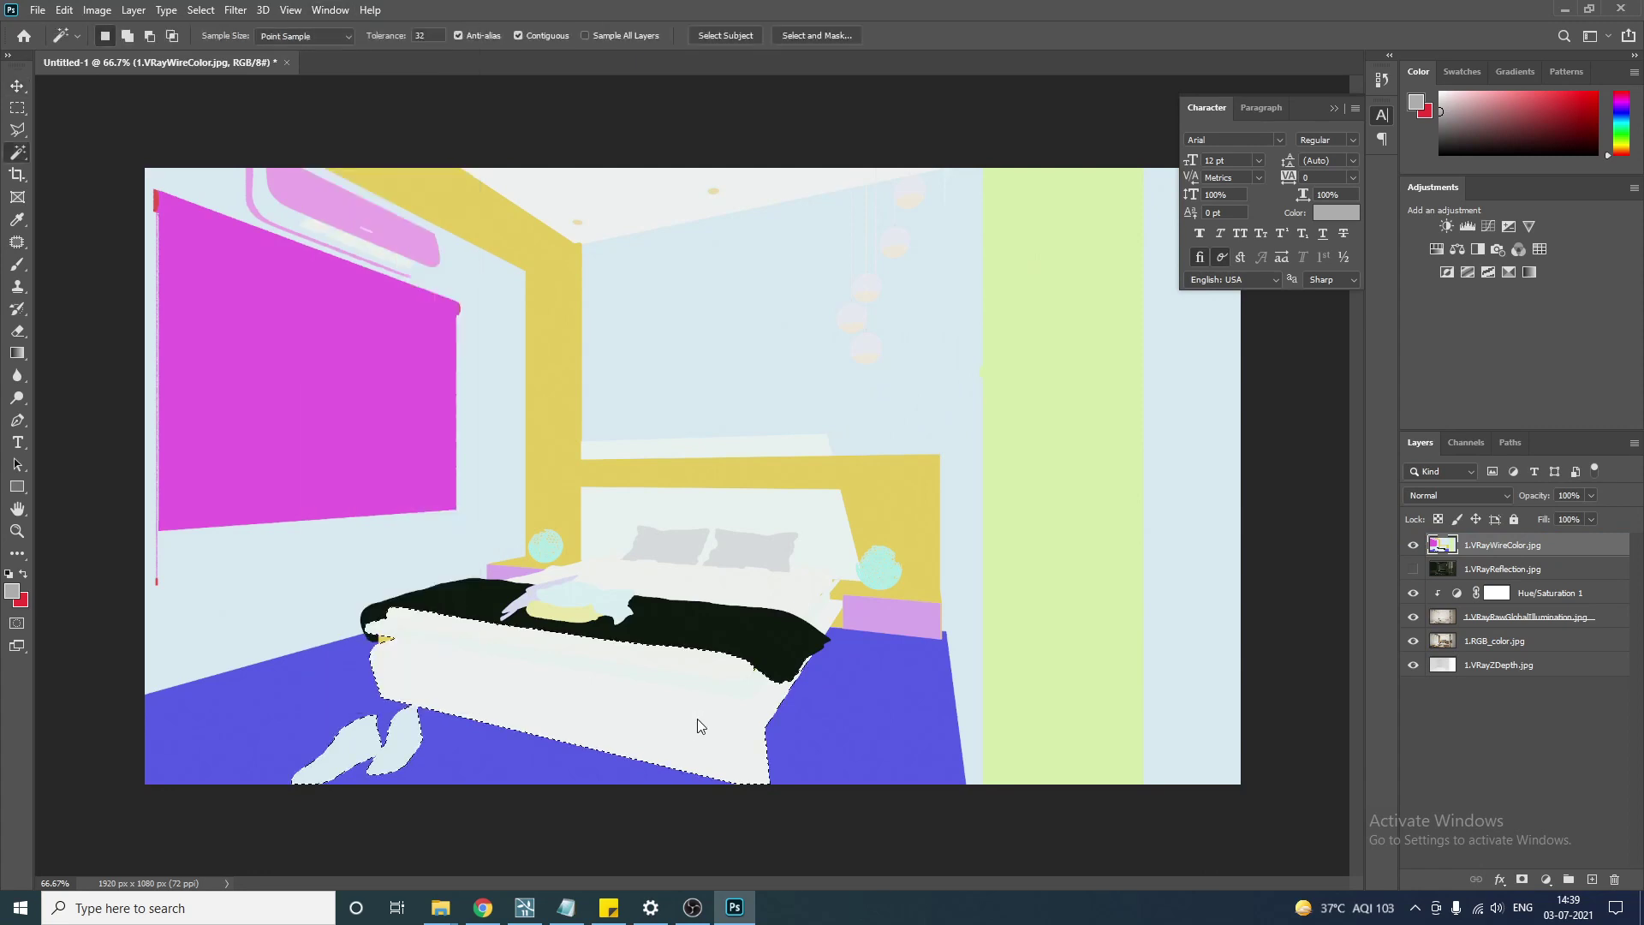
click(1059, 676)
Hide the 1.VRayWireColor.jpg layer and compare the door area with and without the reflection layer.
click(1413, 544)
click(1412, 569)
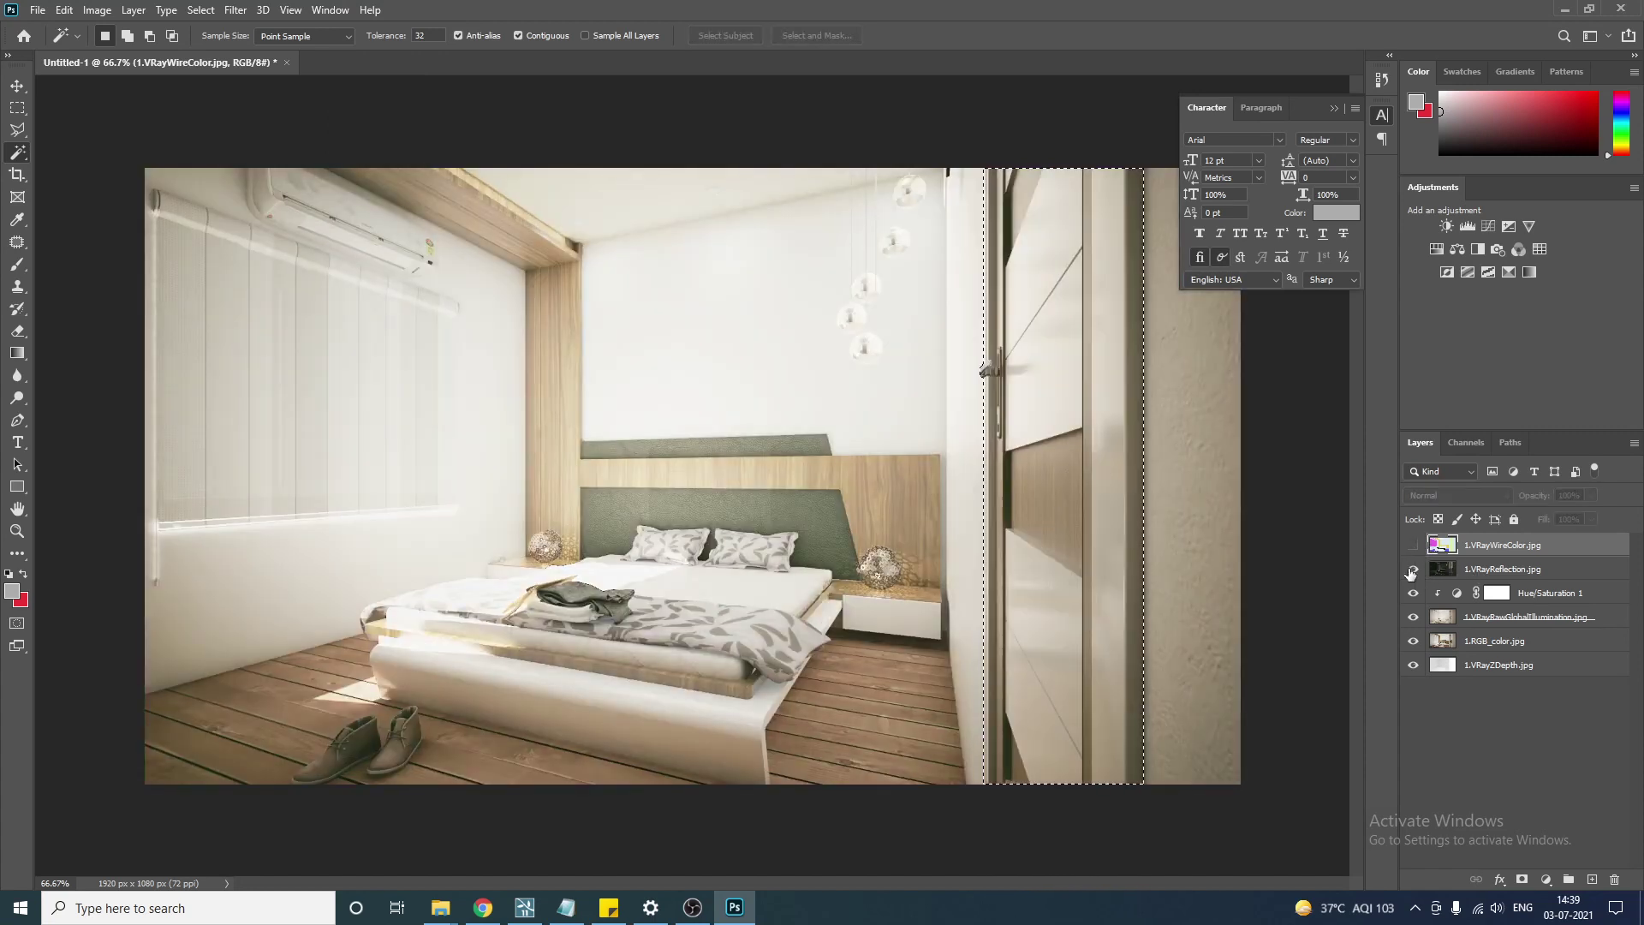
click(1413, 568)
click(1413, 568)
click(1411, 570)
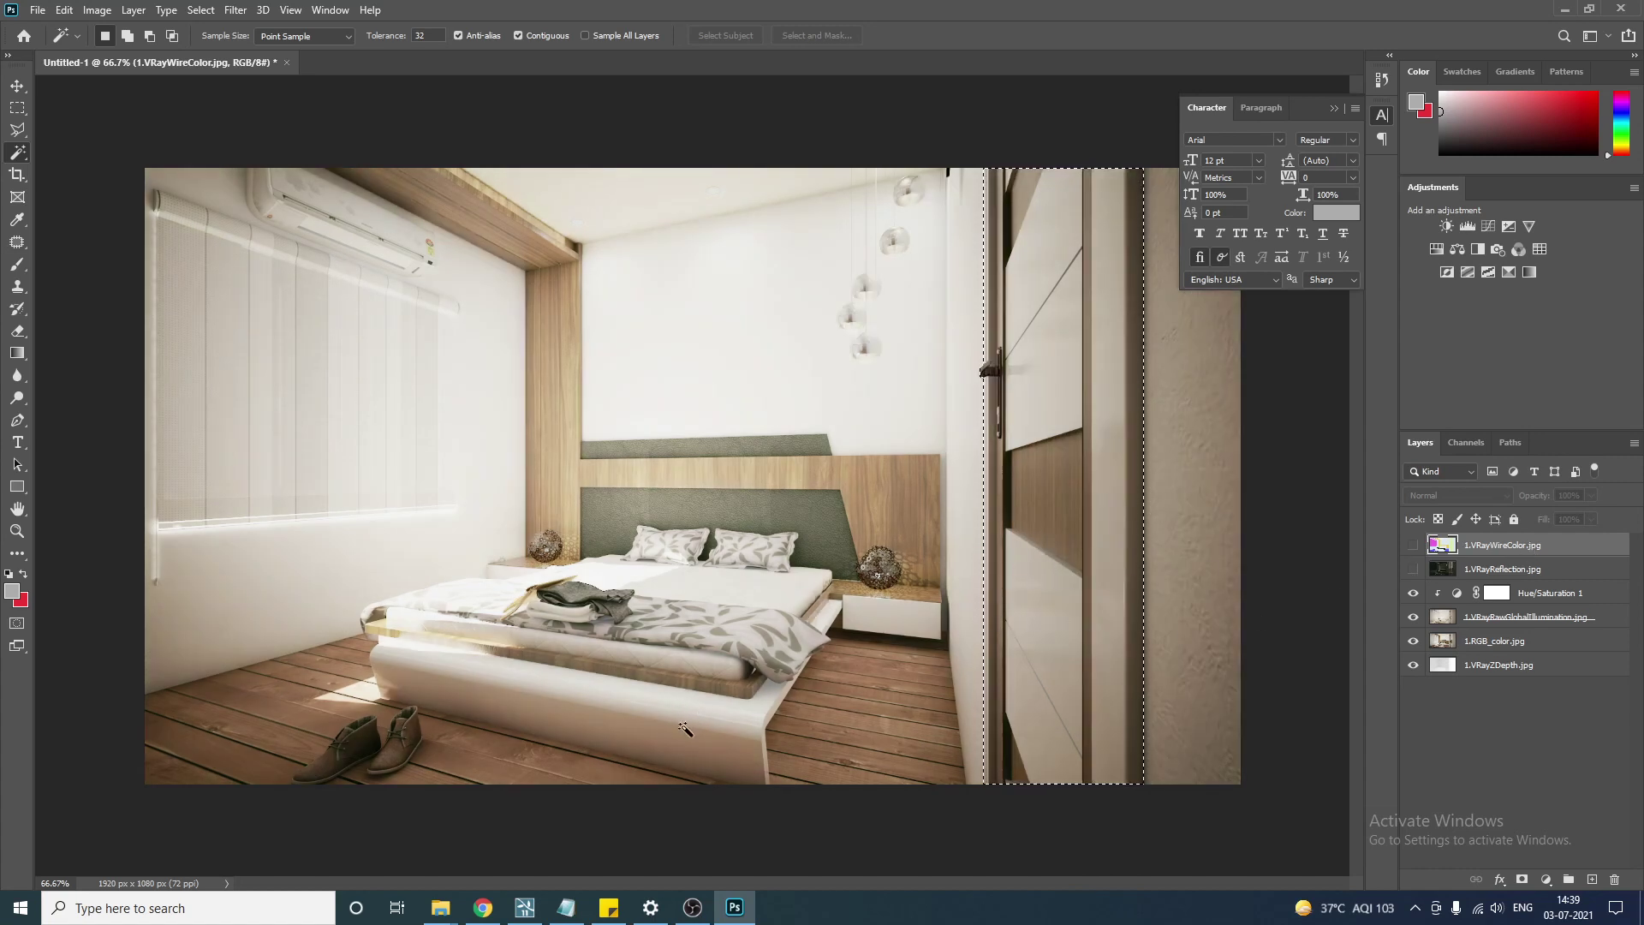
Add the white bed base to the Magic Wand selection and check its outline against the wire color layer and the render.
shift+click(620, 744)
click(1414, 546)
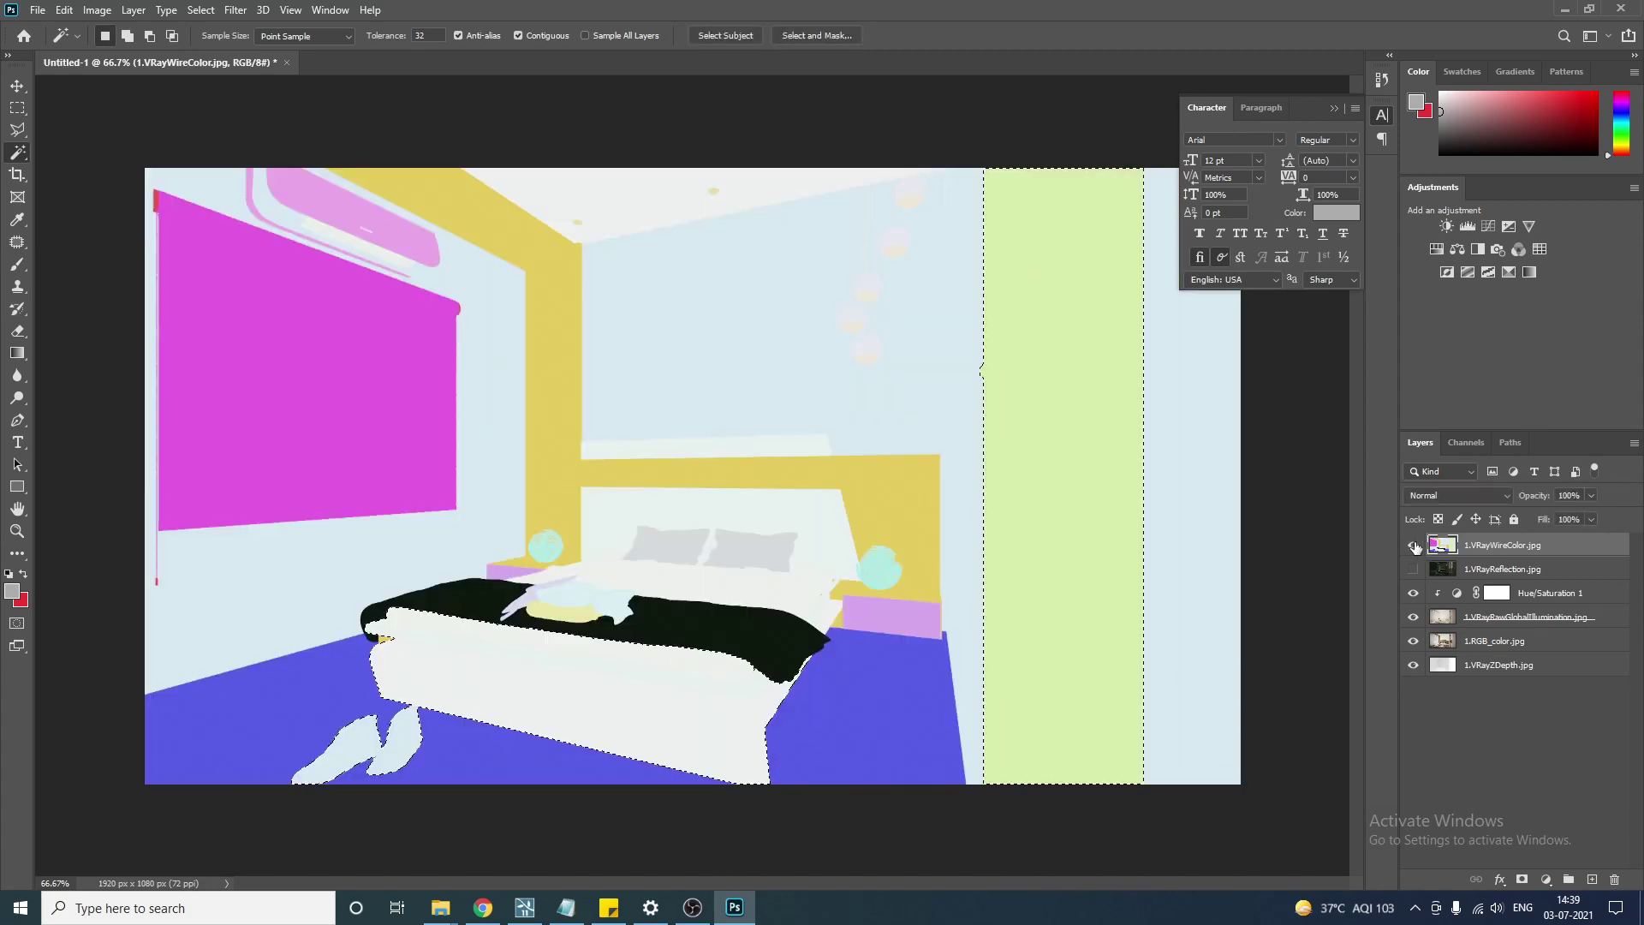
click(1414, 545)
click(1414, 546)
click(1414, 545)
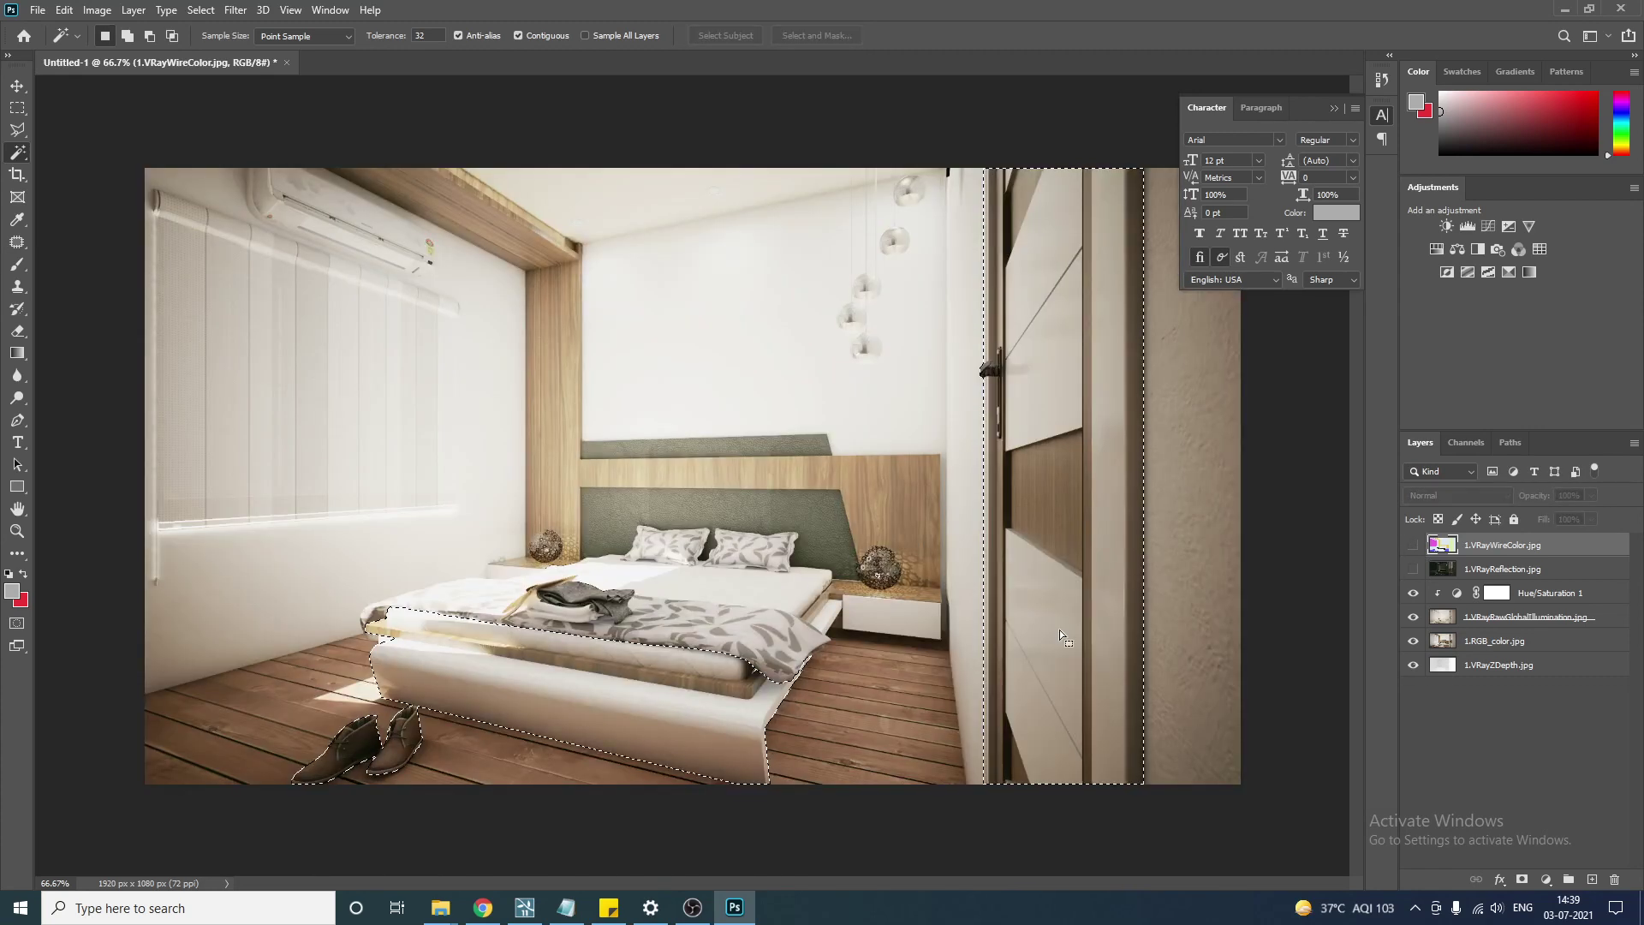
Add the round decorative lamps on both nightstands to the selection.
shift+click(880, 568)
shift+click(555, 546)
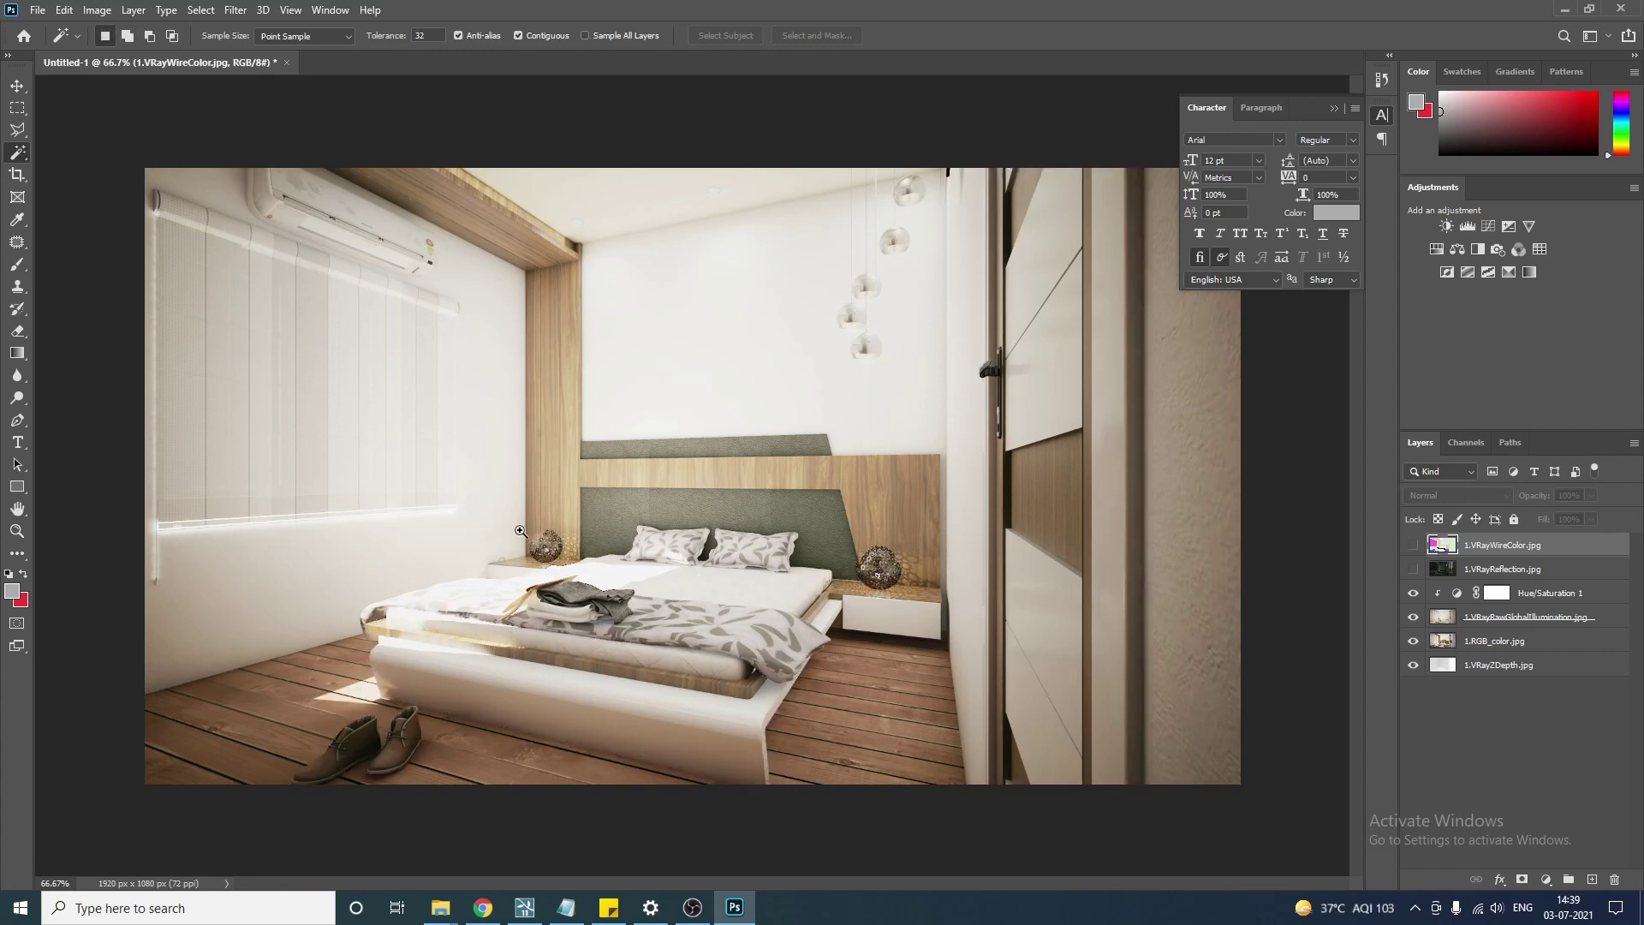
scroll(520, 531, up, 3)
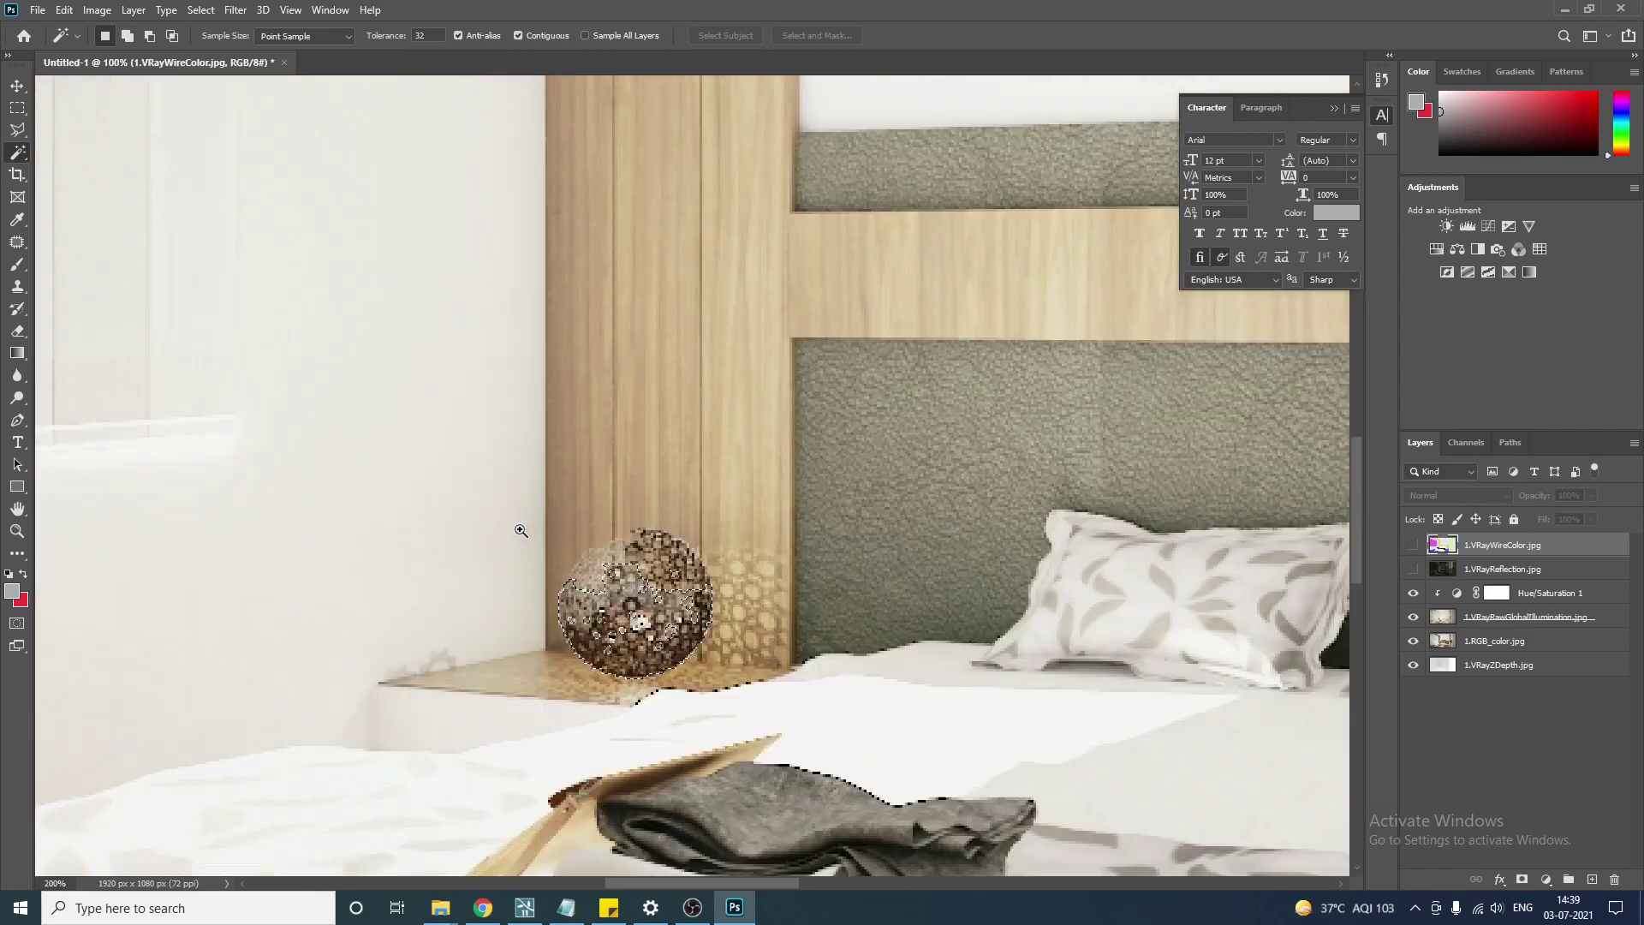
shift+click(669, 567)
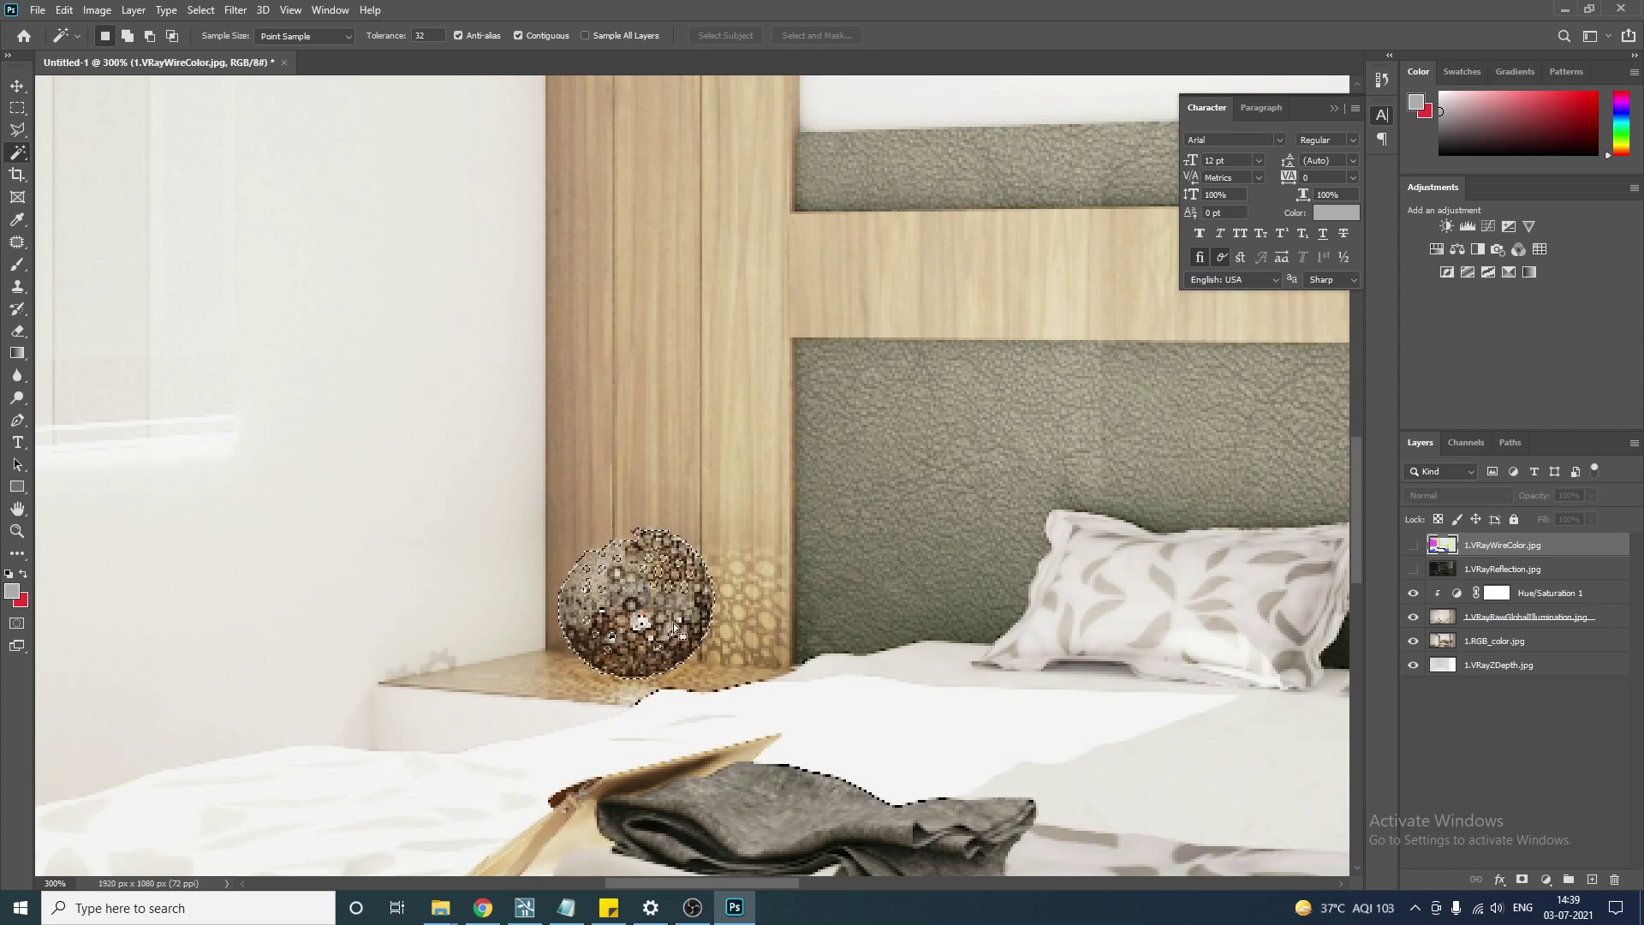
scroll(636, 585, down, 5)
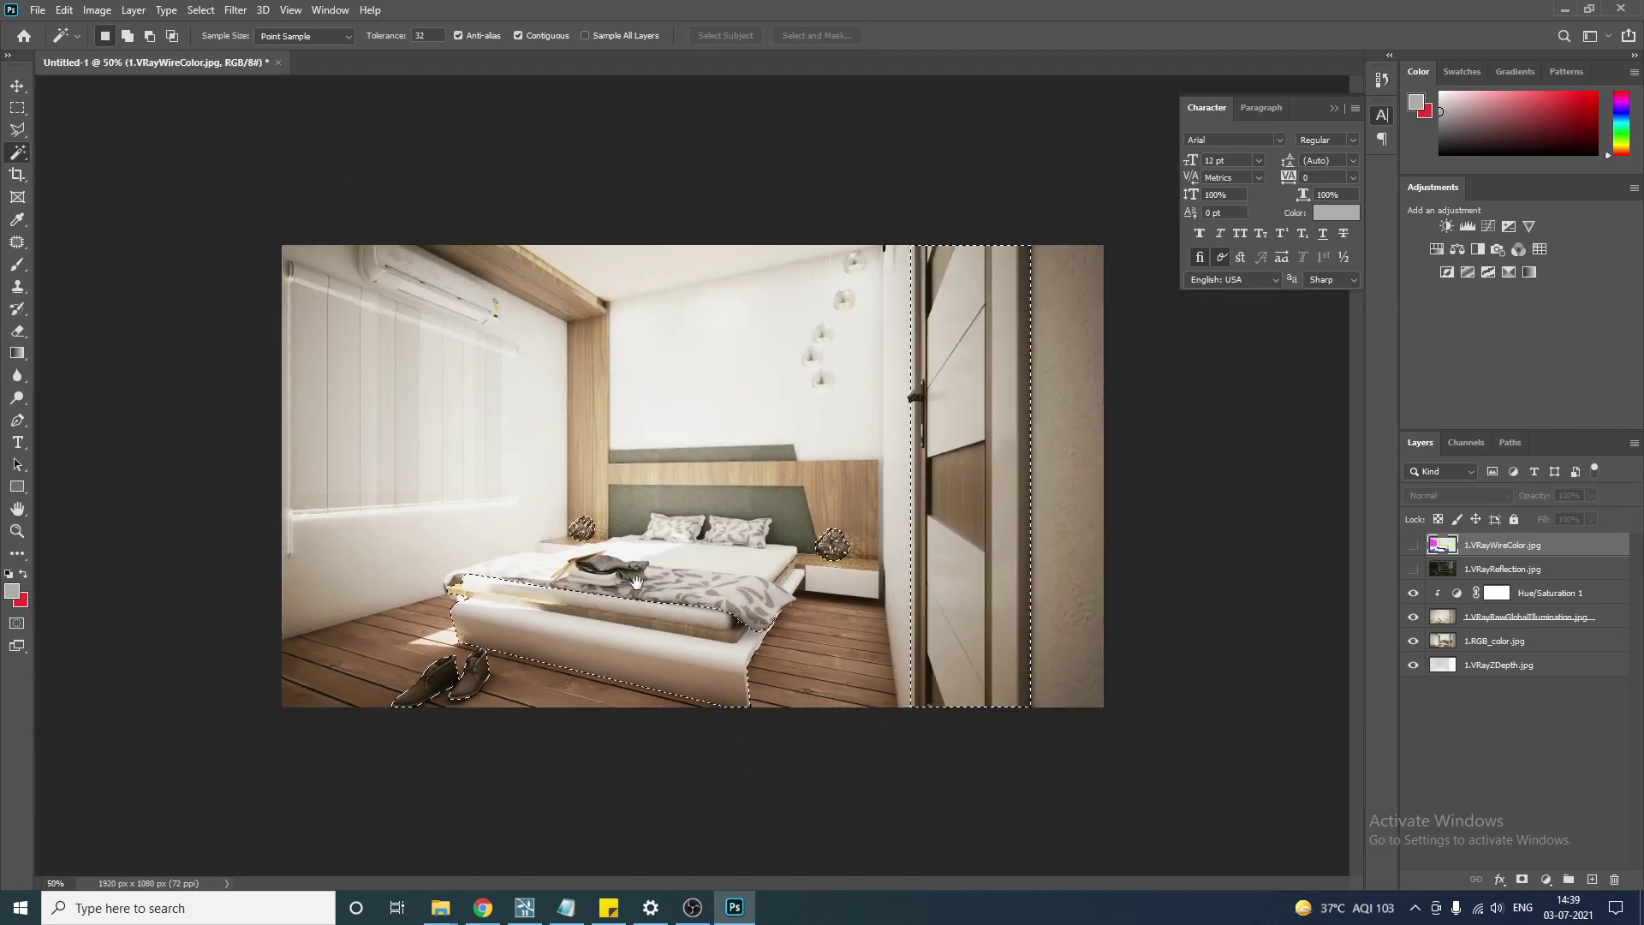
Compare the selected areas with and without the 1.VRayReflection.jpg layer, ending with it hidden.
key(v)
click(1413, 569)
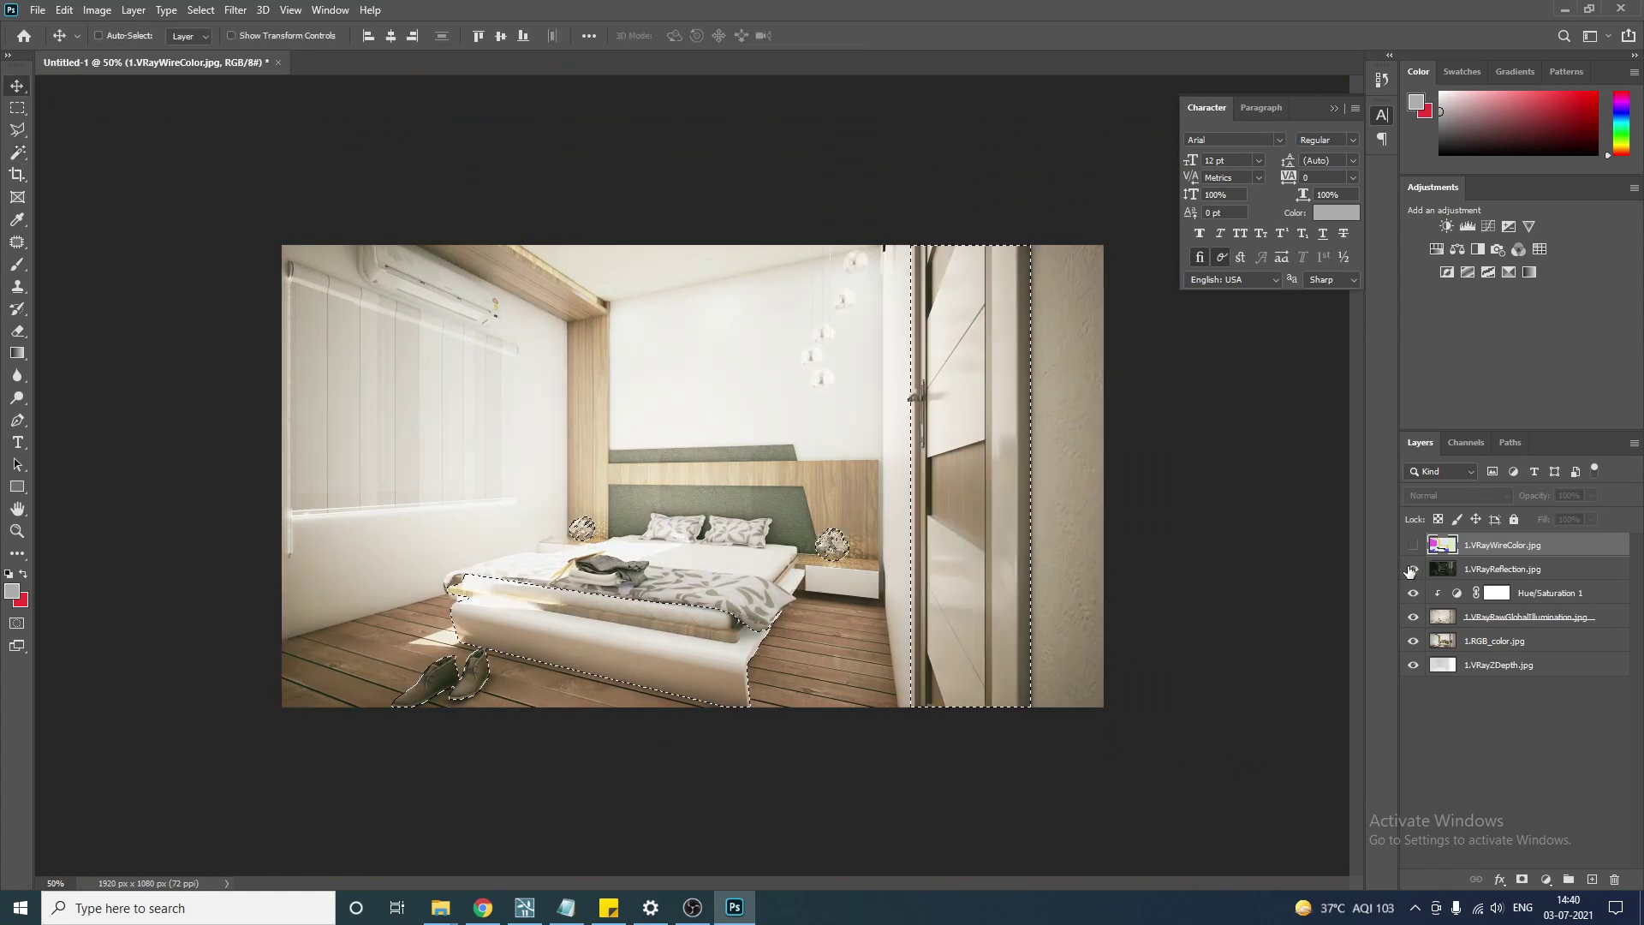
click(1413, 570)
click(1412, 569)
click(1413, 569)
click(1413, 569)
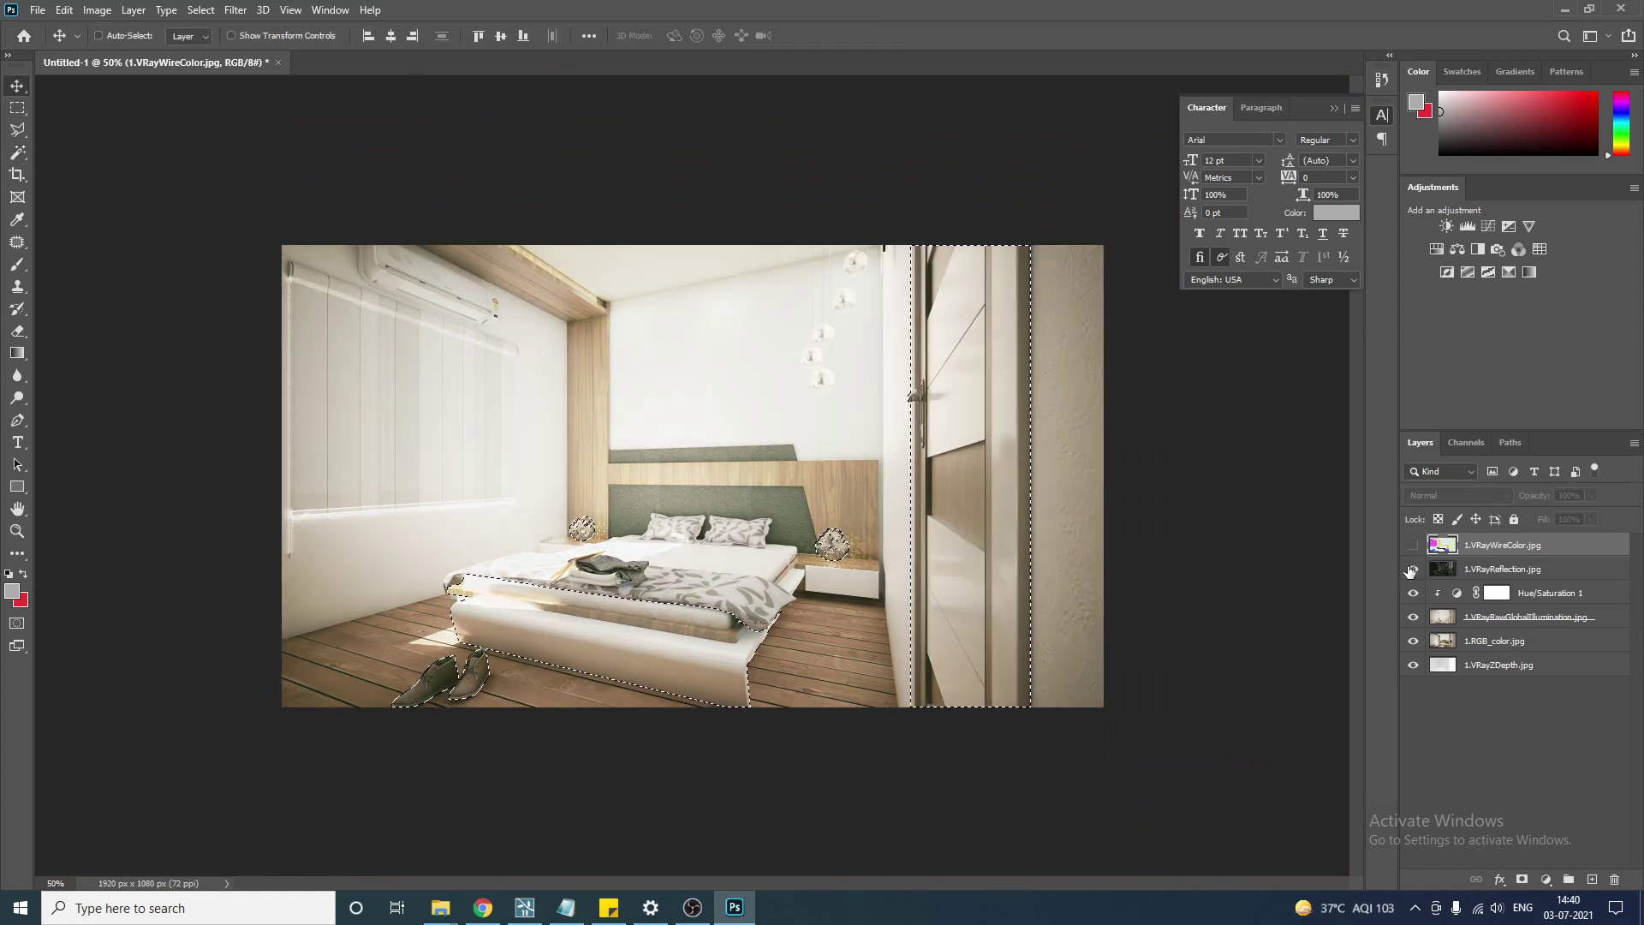
click(1413, 570)
click(1413, 569)
click(1412, 569)
Try to add the hanging pendant lamps to the selection from the wire color layer, undoing each attempt.
scroll(727, 311, up, 2)
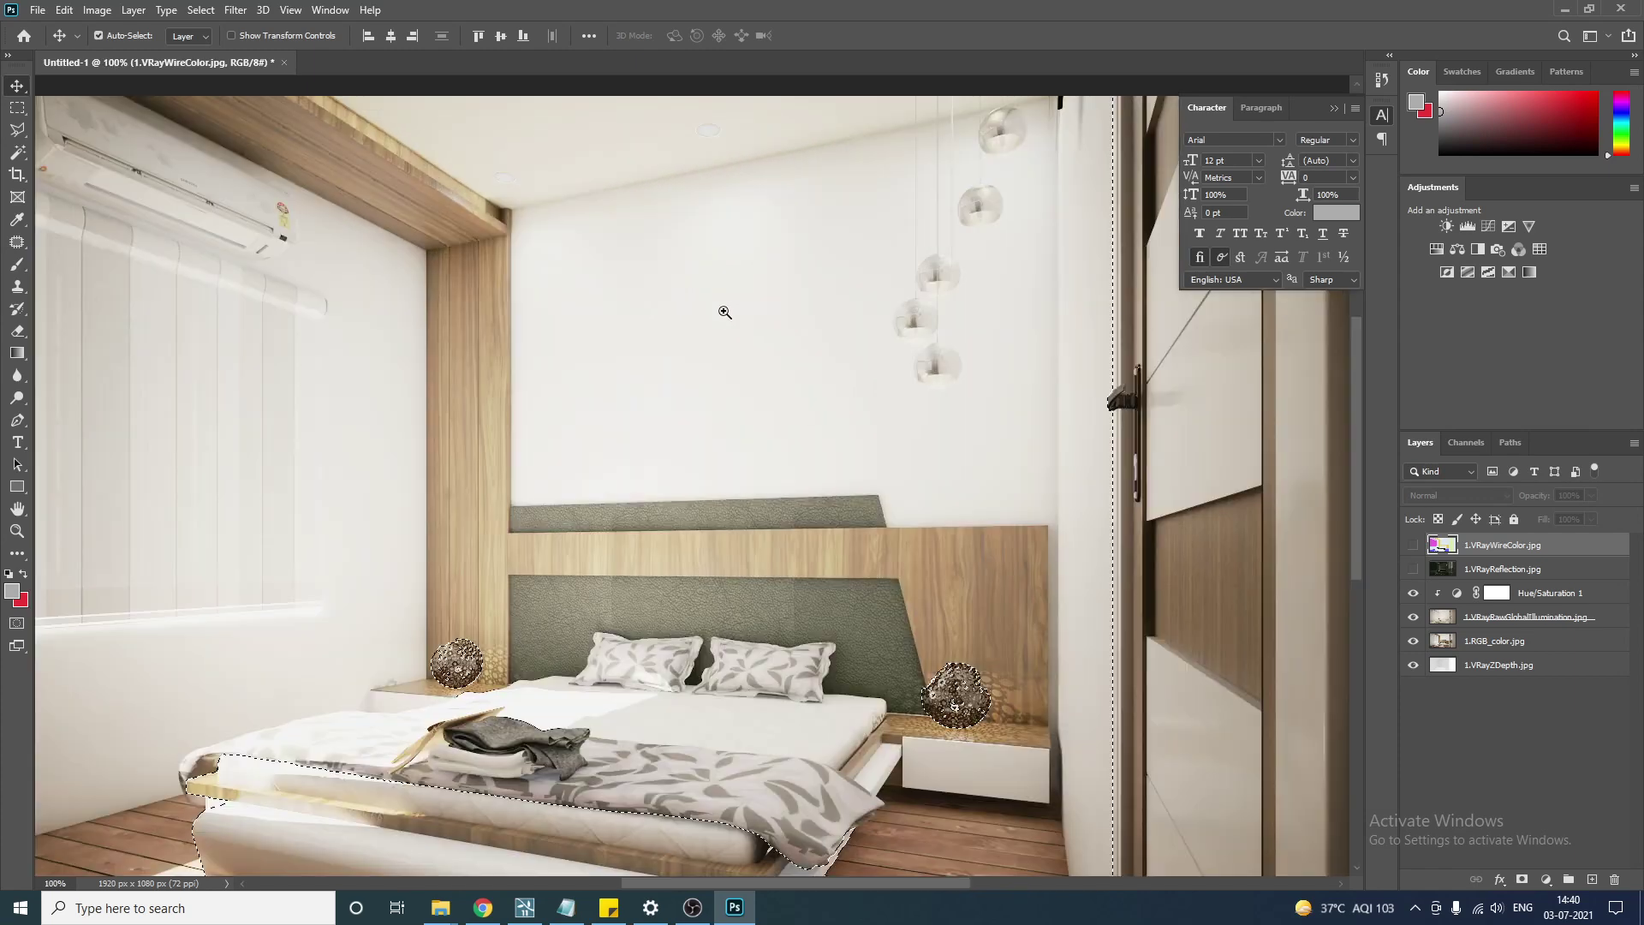
drag(887, 519, 790, 644)
click(1412, 545)
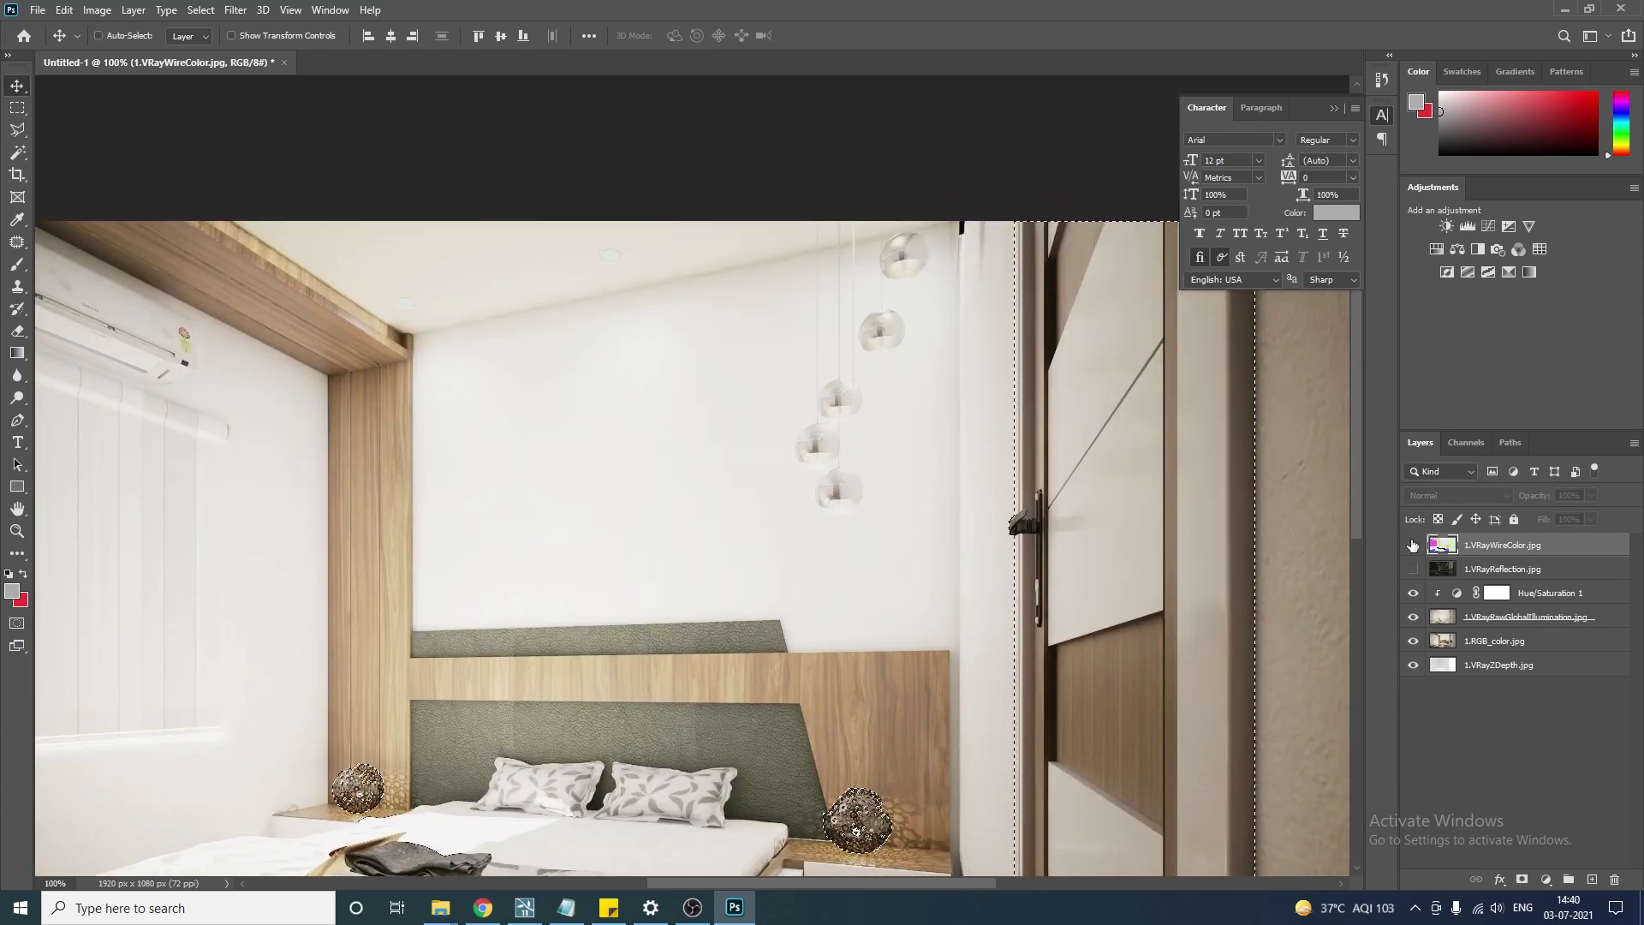
key(w)
shift+click(843, 499)
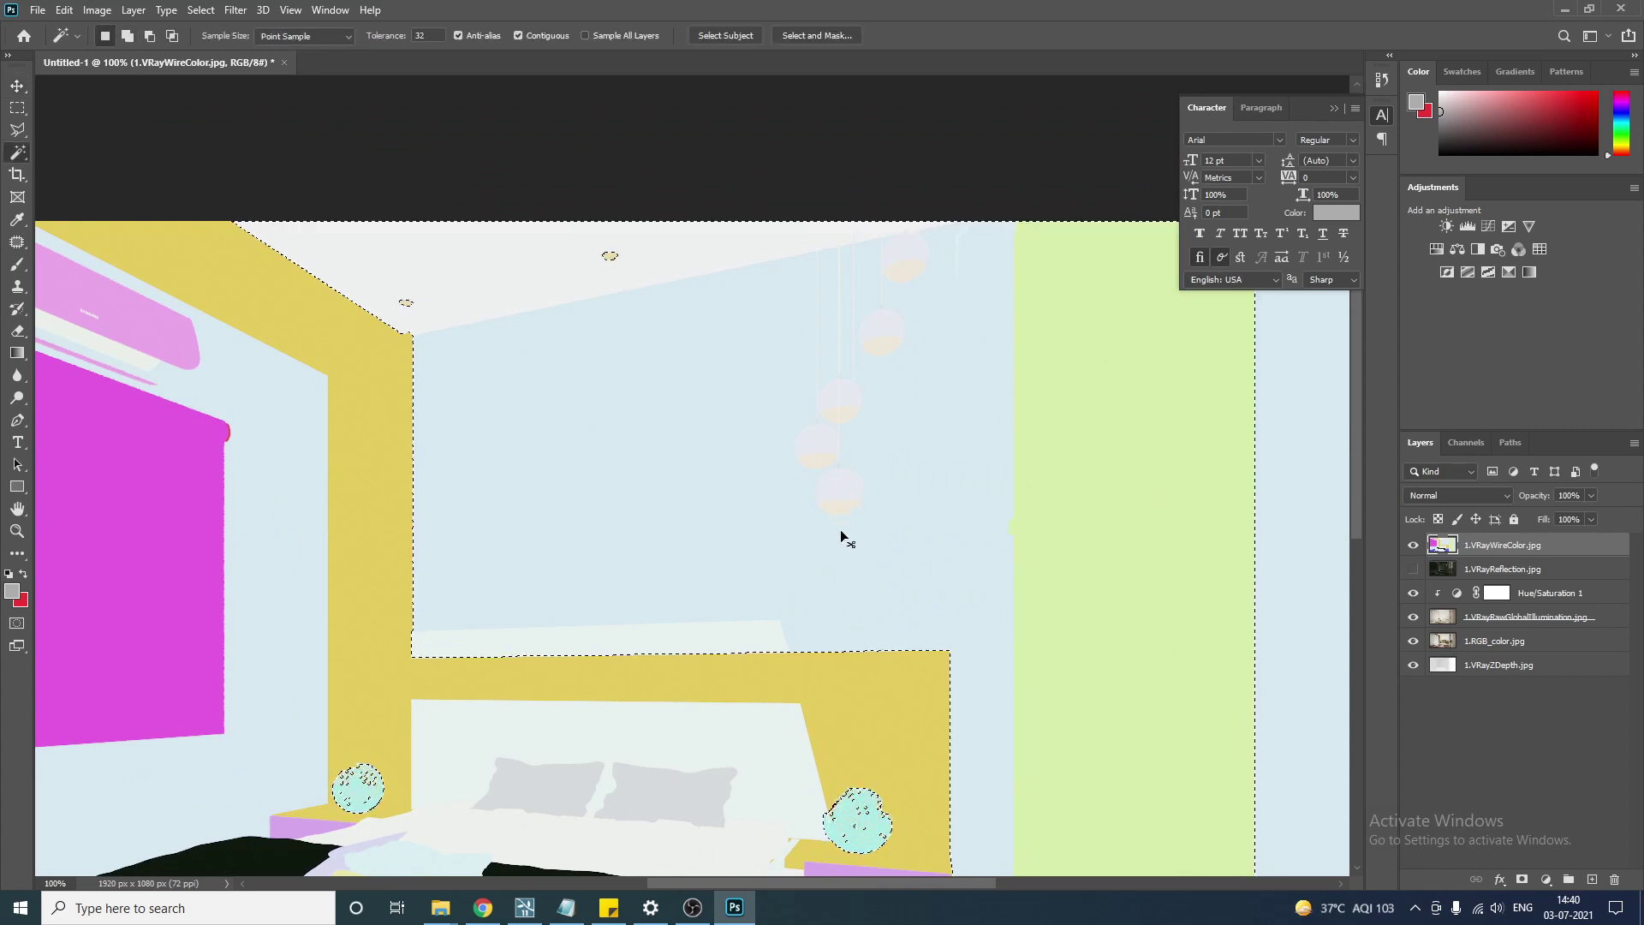
key(ctrl+z)
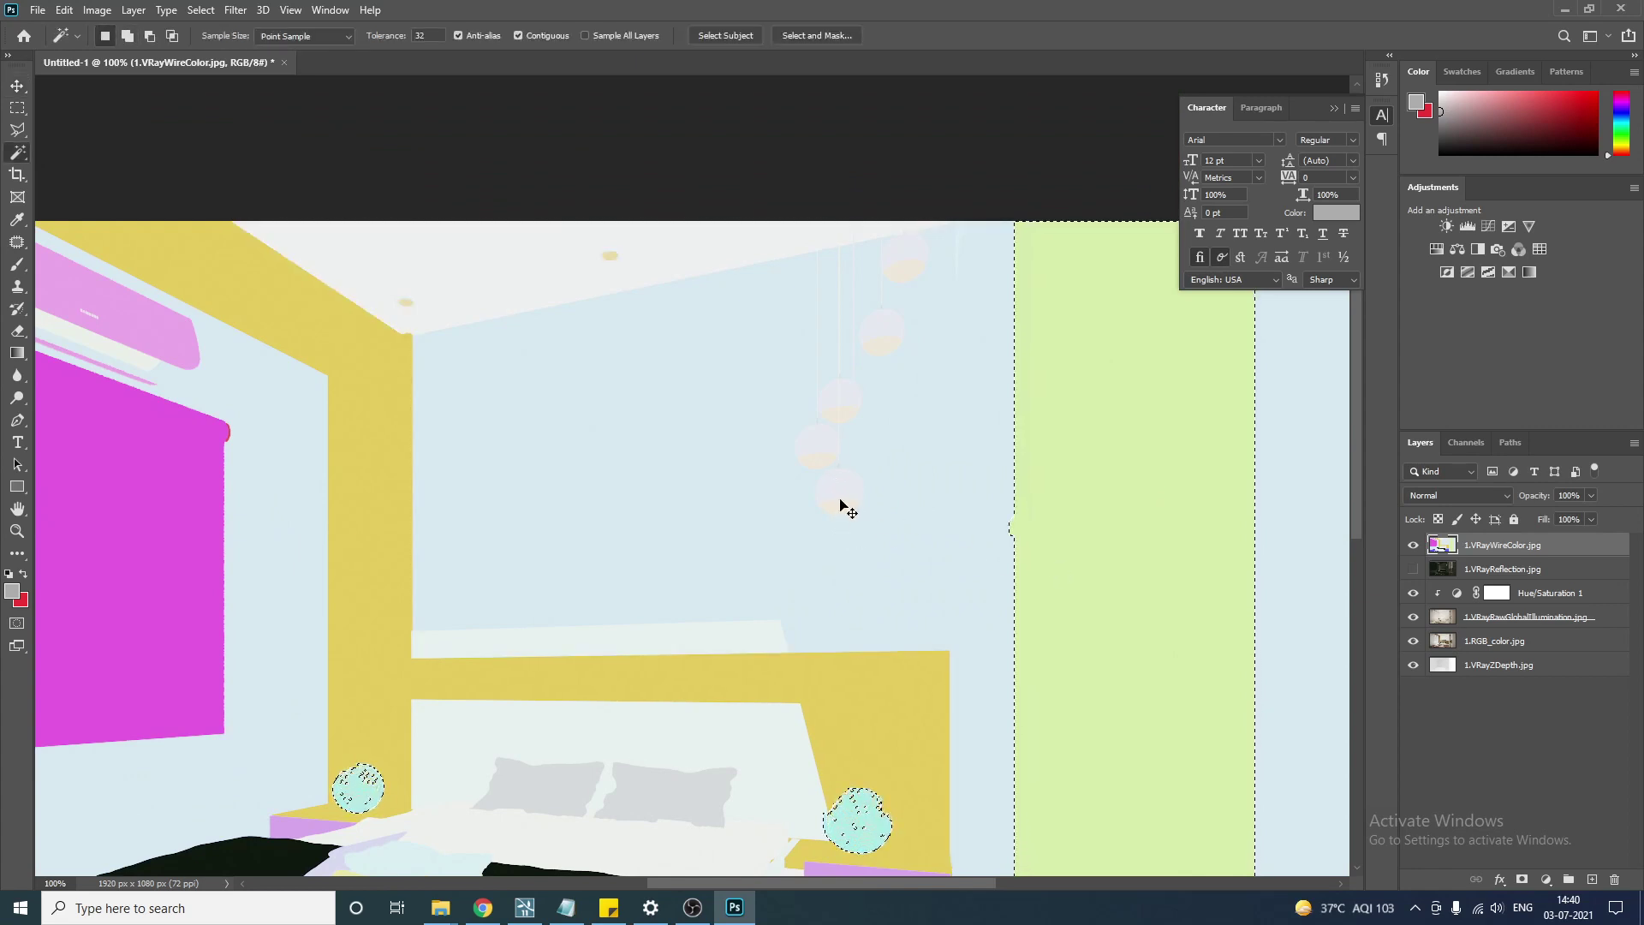
shift+click(841, 492)
key(ctrl+z)
scroll(848, 509, down, 2)
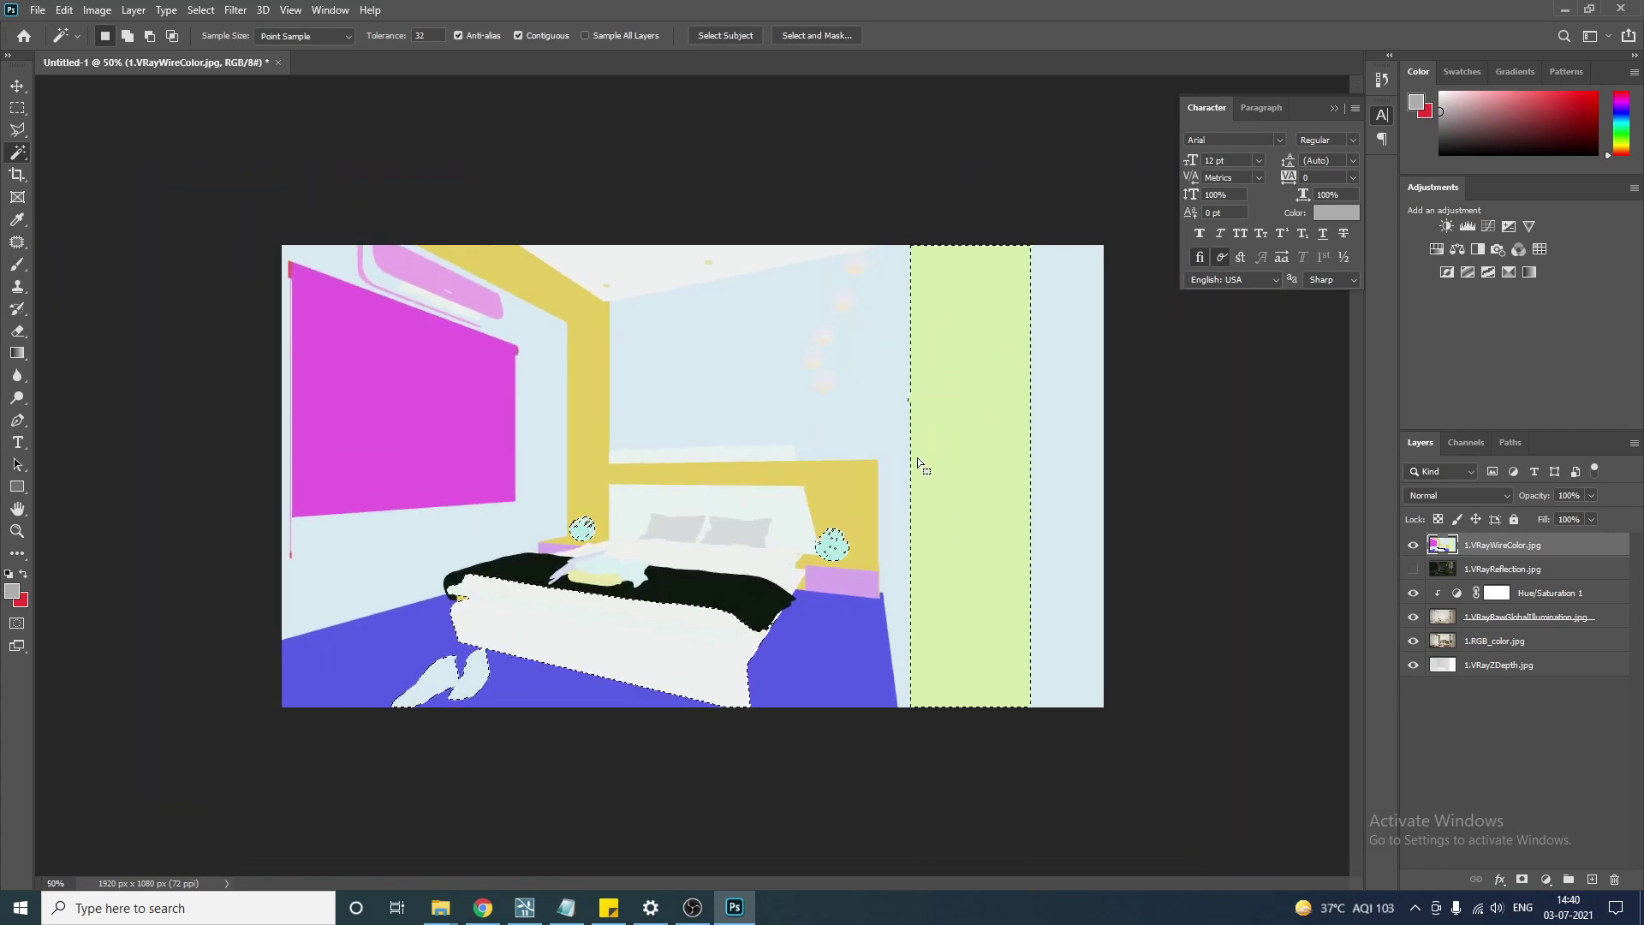
Mask the 1.VRayReflection.jpg layer with the current selection and hide the 1.VRayWireColor.jpg layer.
click(1533, 572)
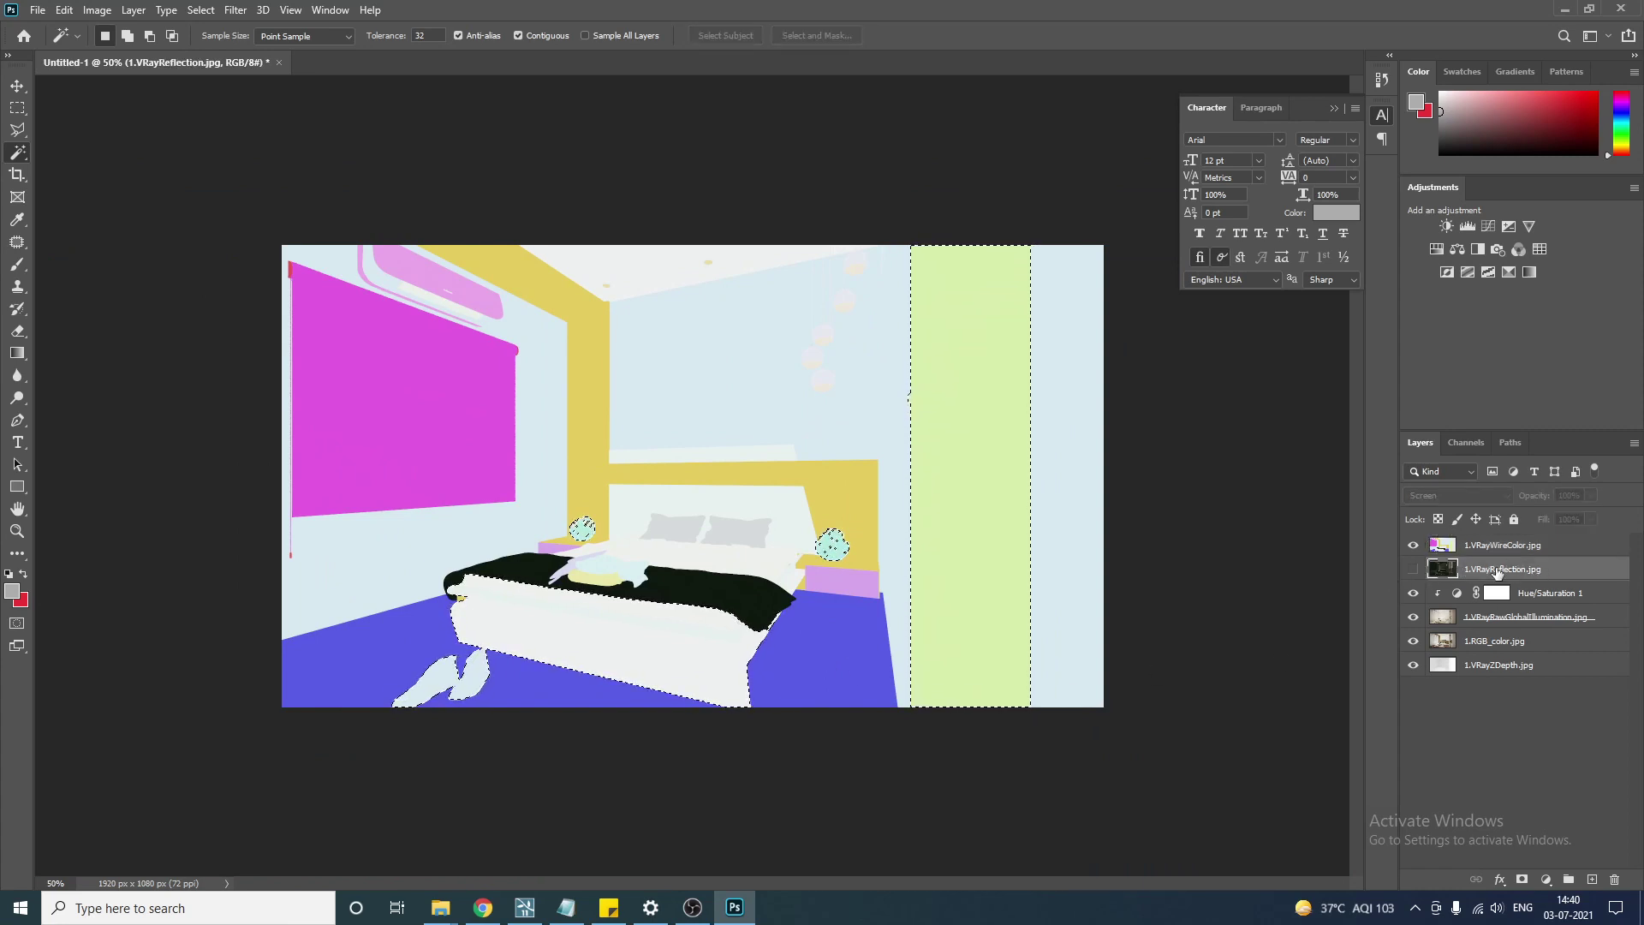
click(1524, 879)
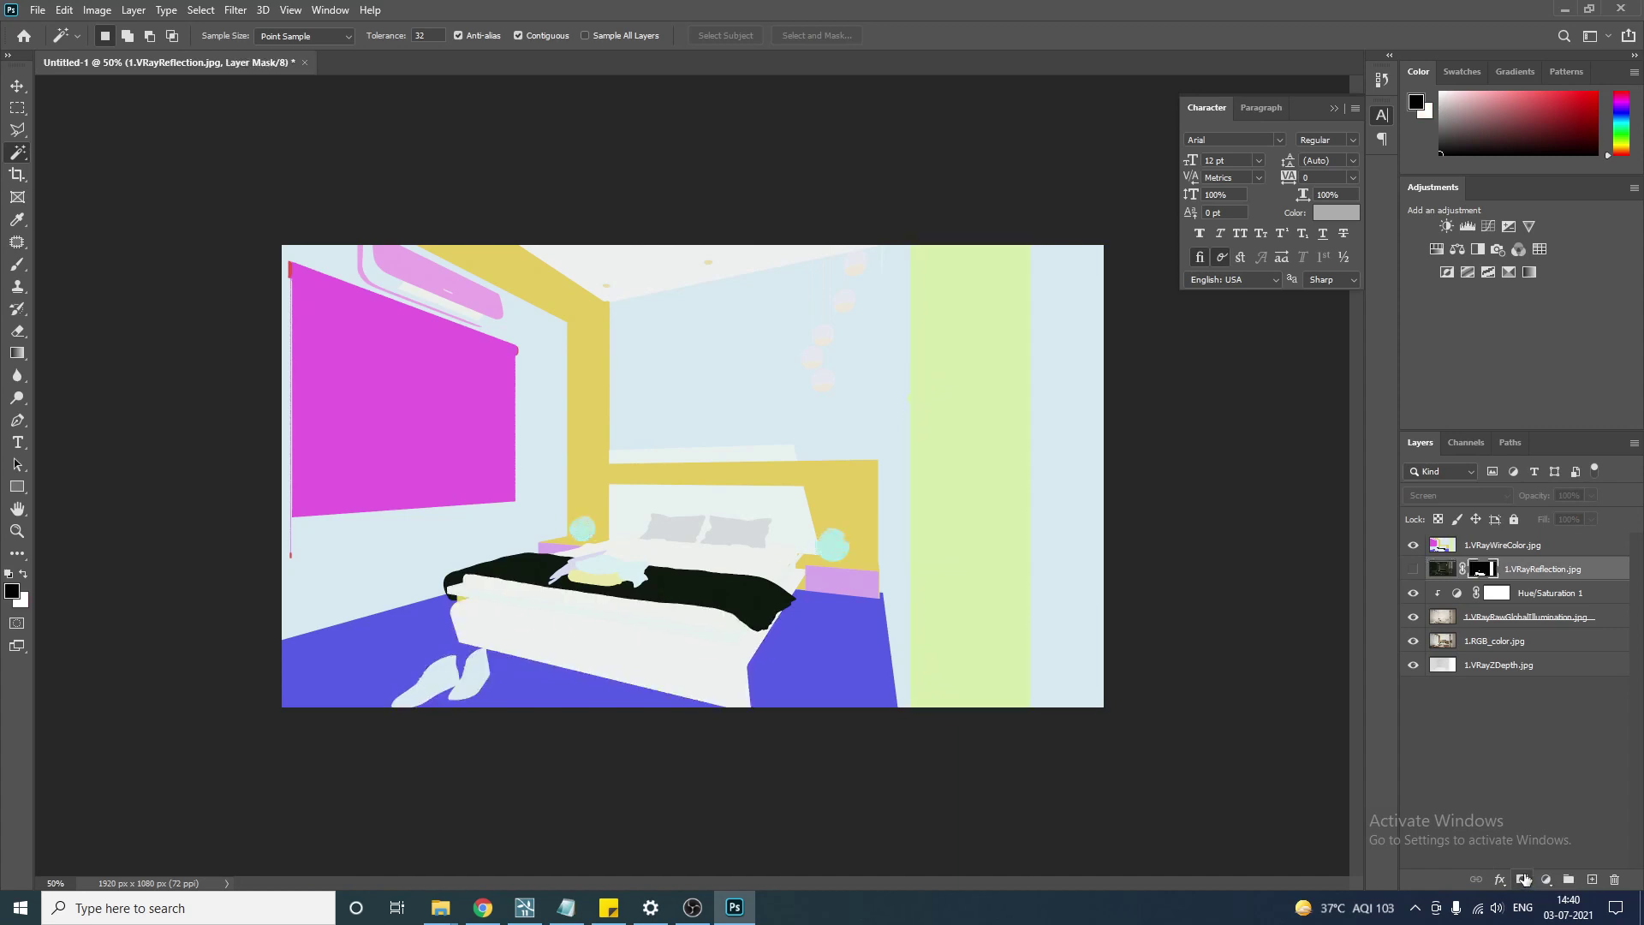
click(1488, 731)
click(1414, 545)
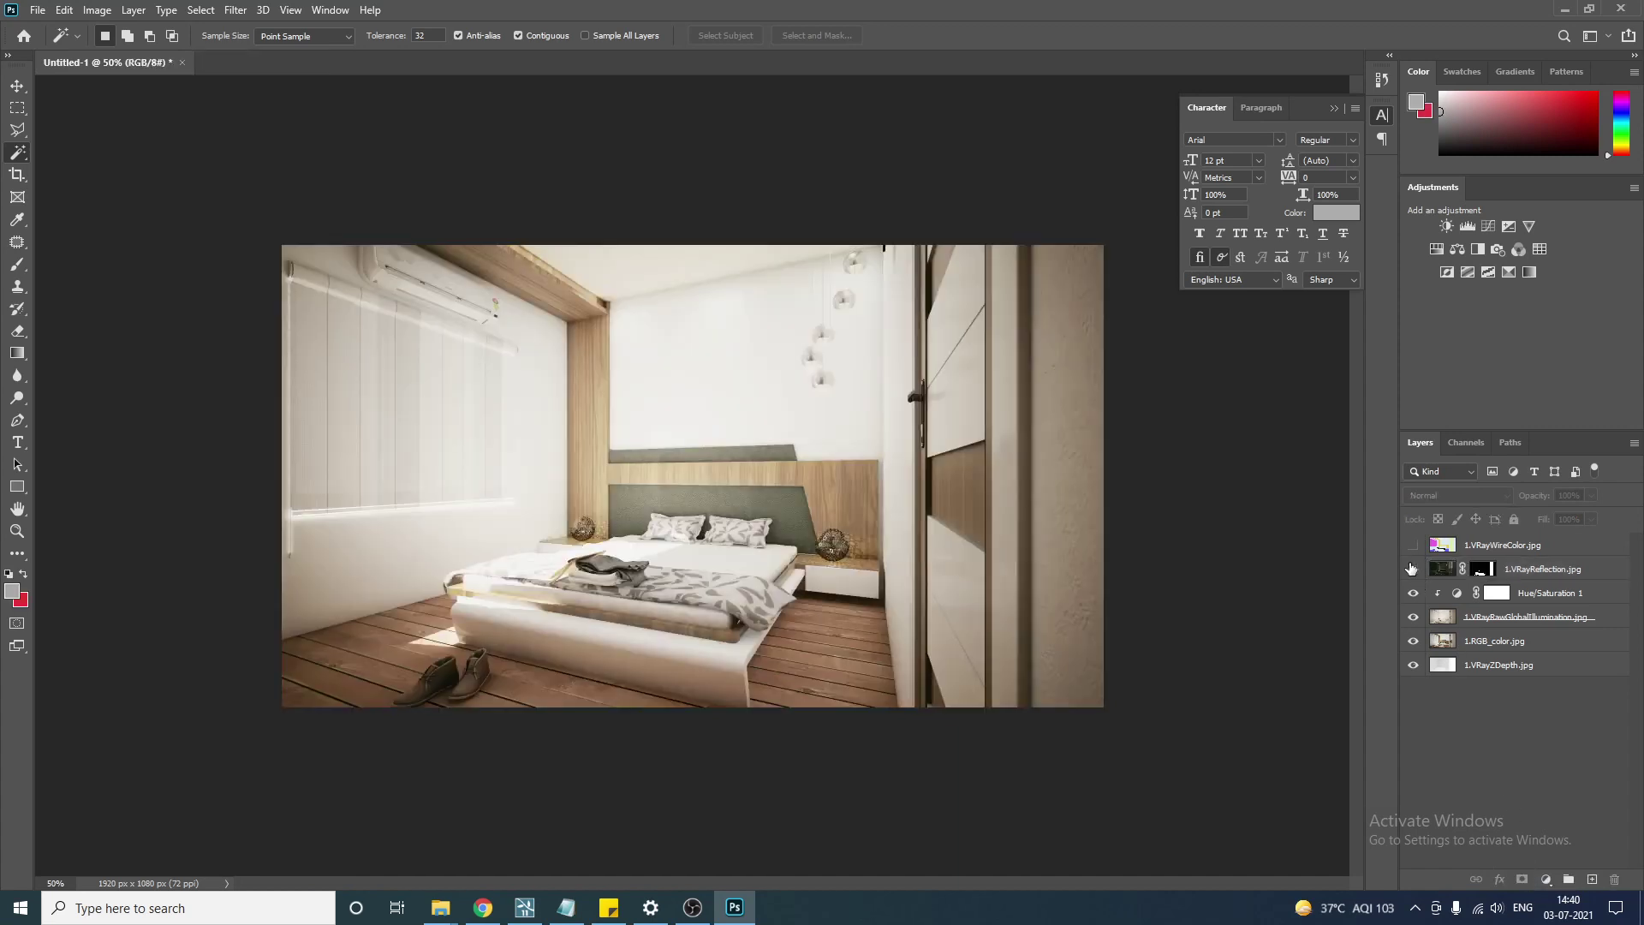
Compare the render with and without the masked reflection layer, leaving the layer visible.
click(1412, 568)
click(1412, 568)
click(1412, 569)
click(1412, 569)
click(1412, 569)
click(1412, 569)
click(1412, 569)
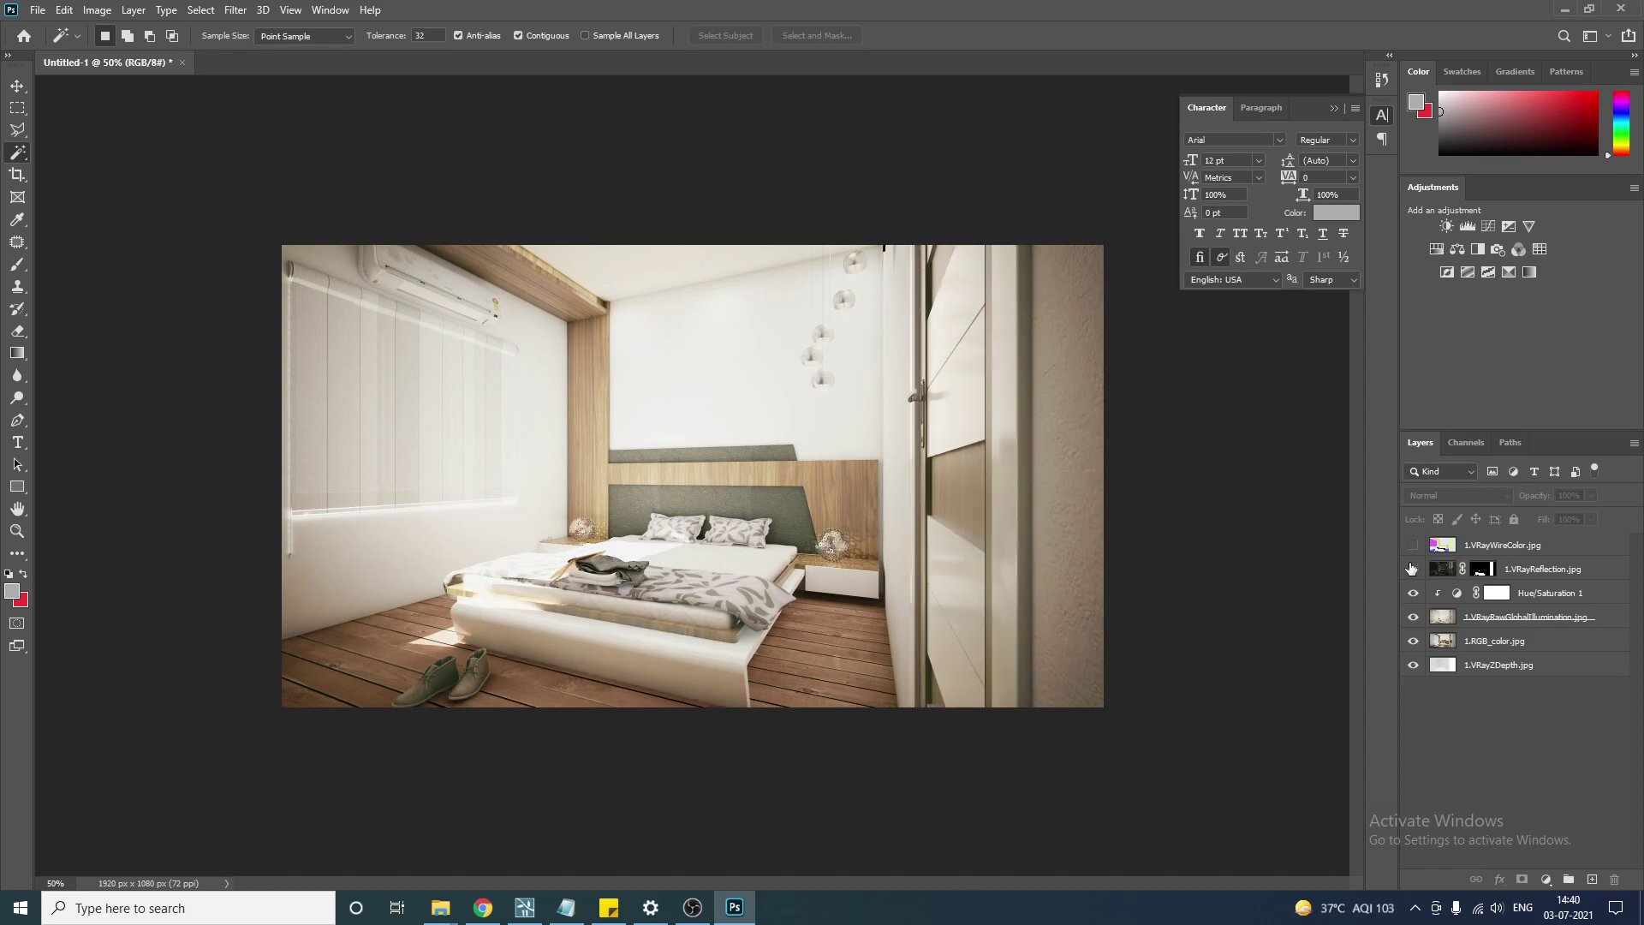
click(1412, 568)
click(1412, 568)
click(1412, 568)
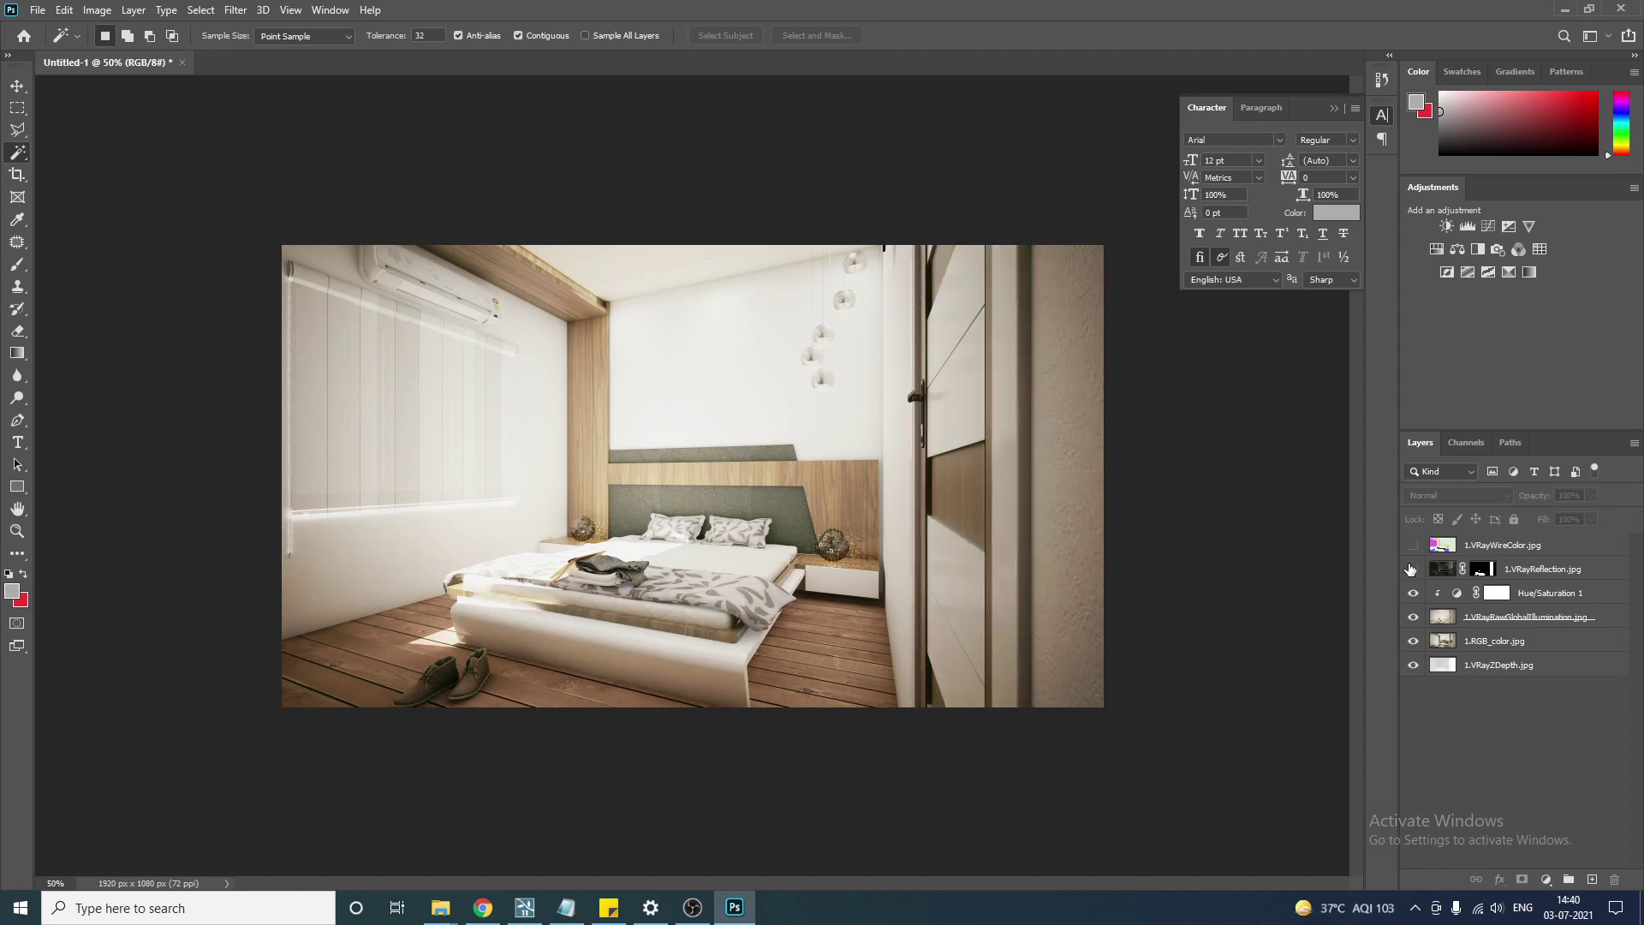
click(1412, 568)
Select the front of the nightstand beside the door using the 1.VRayWireColor.jpg layer, and hide that layer again.
key(ctrl+1)
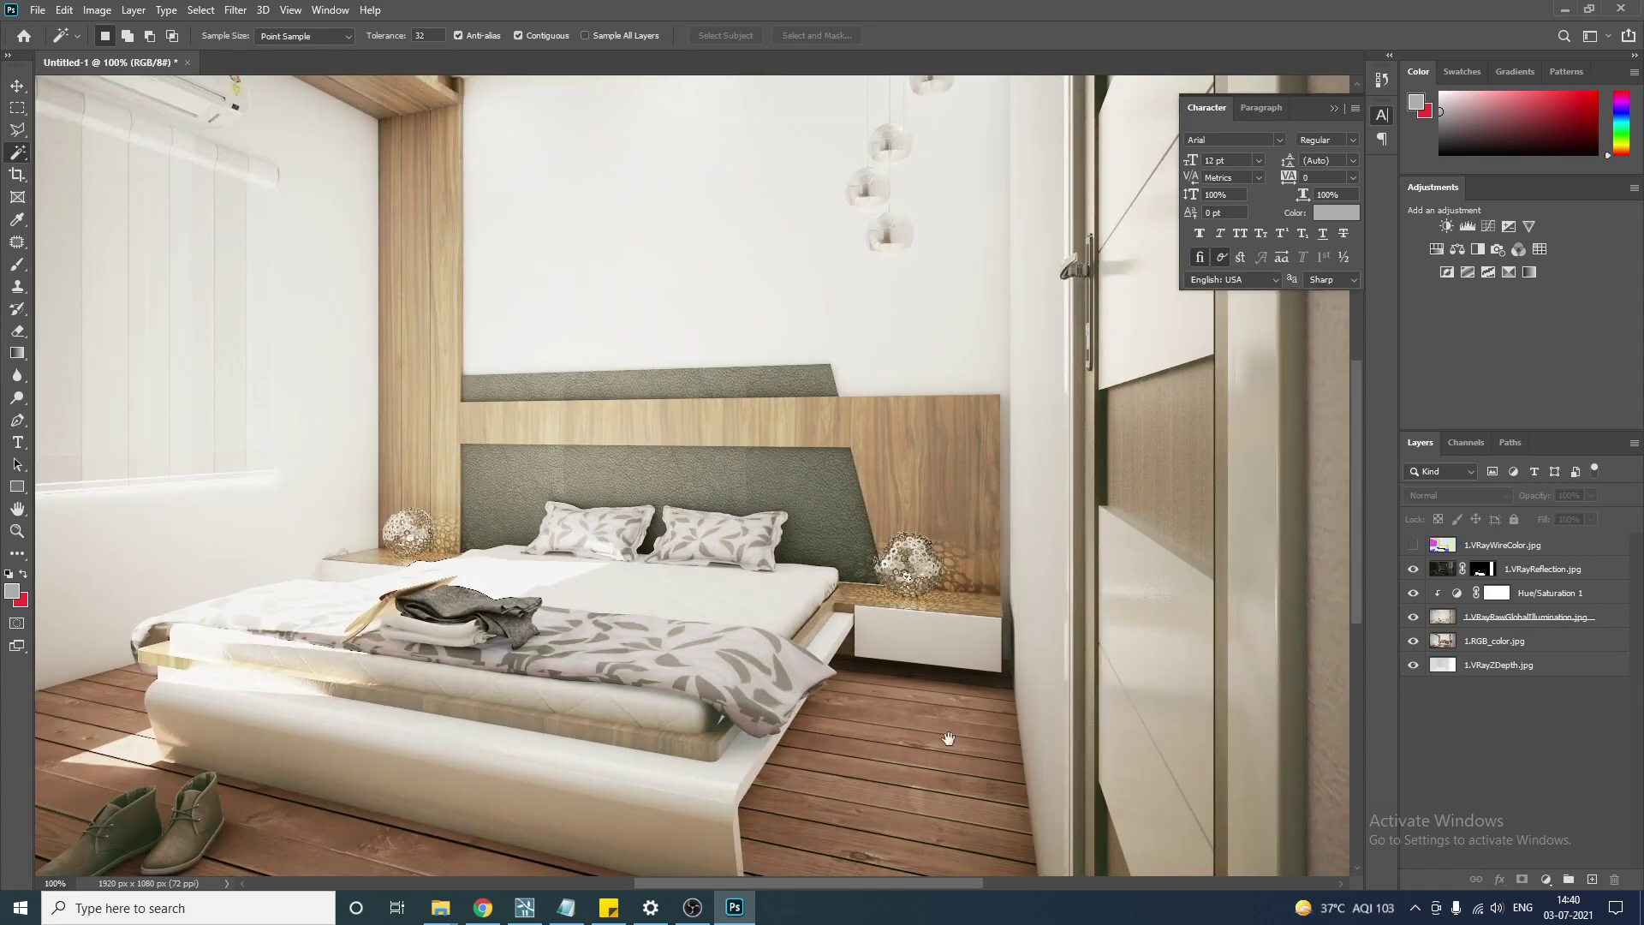
click(1413, 545)
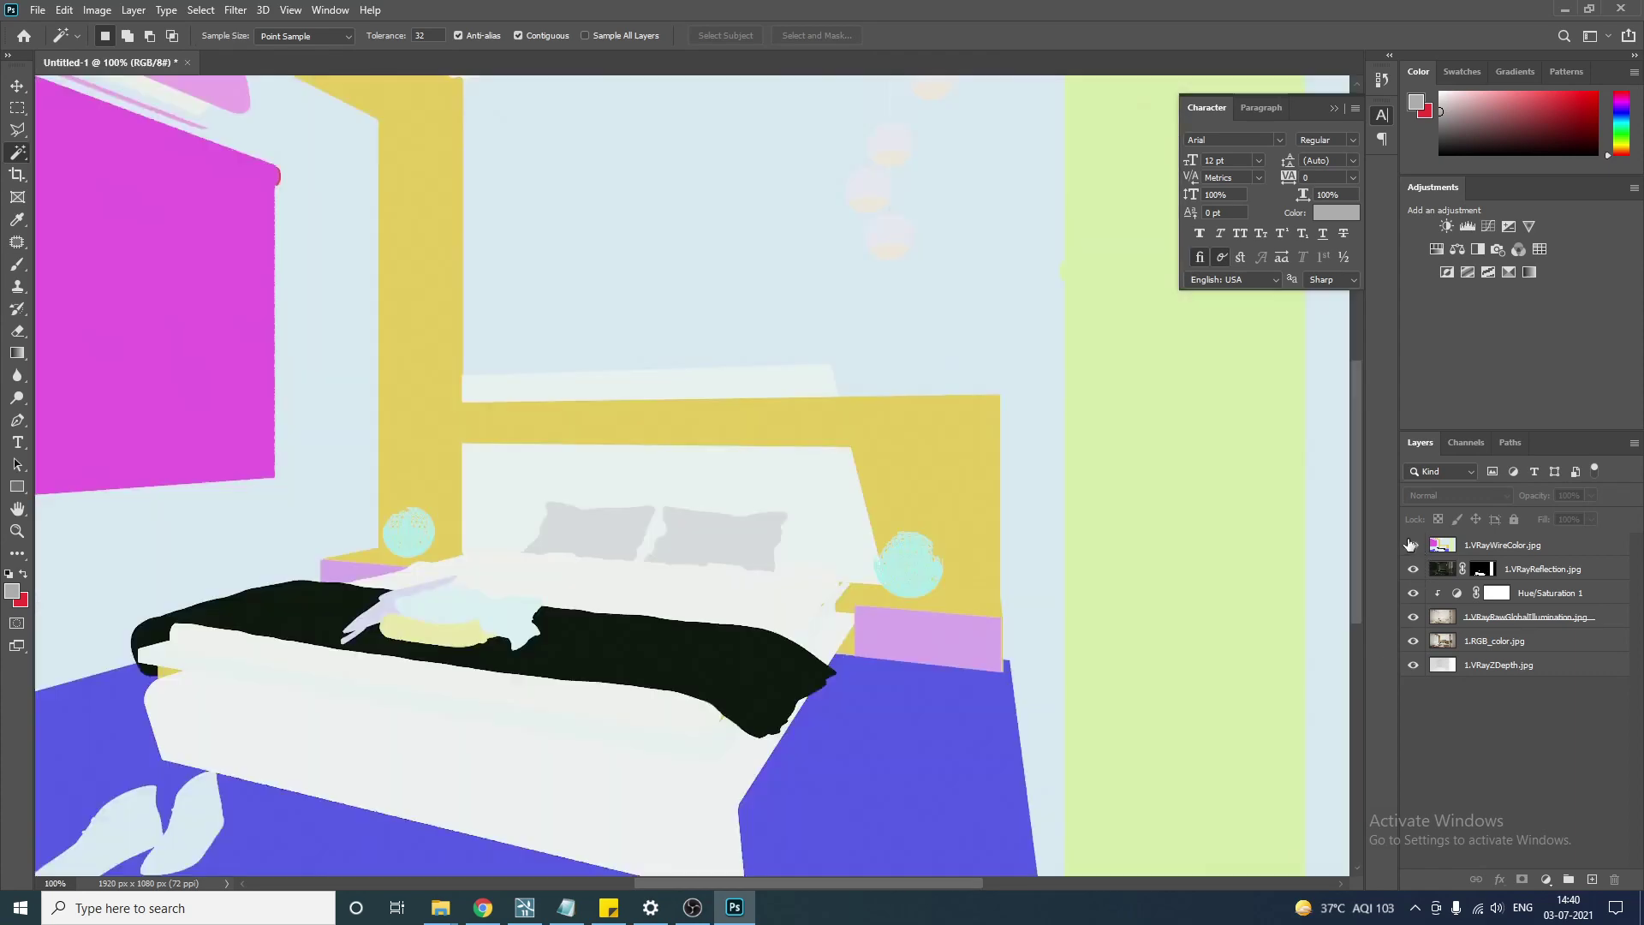
click(1484, 548)
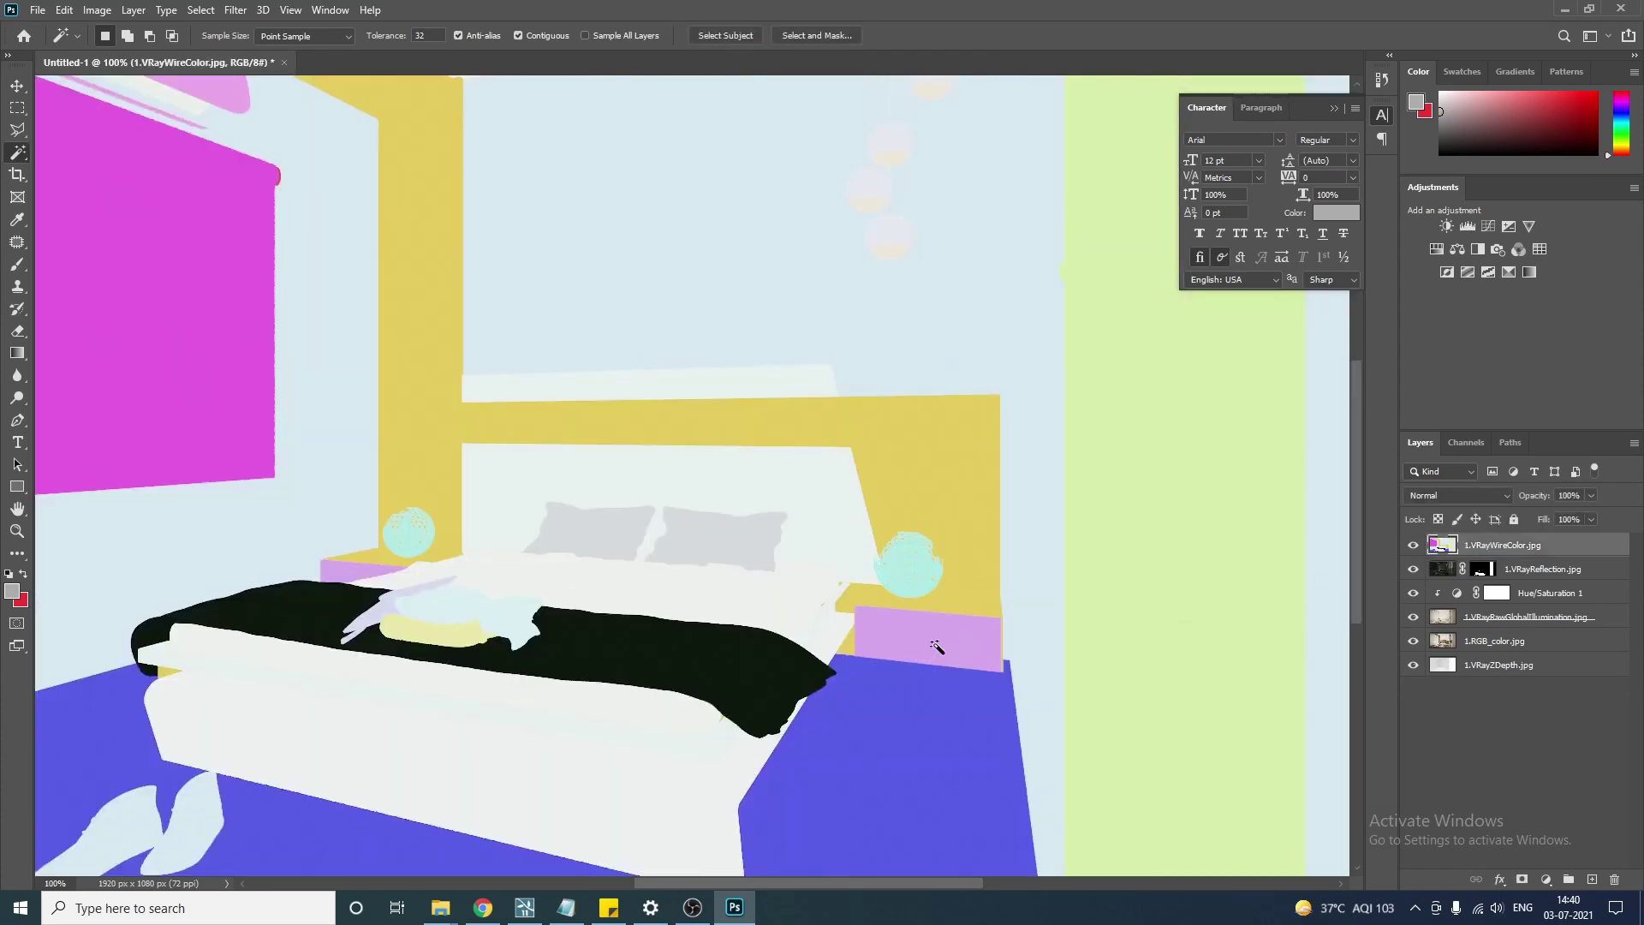
click(1413, 546)
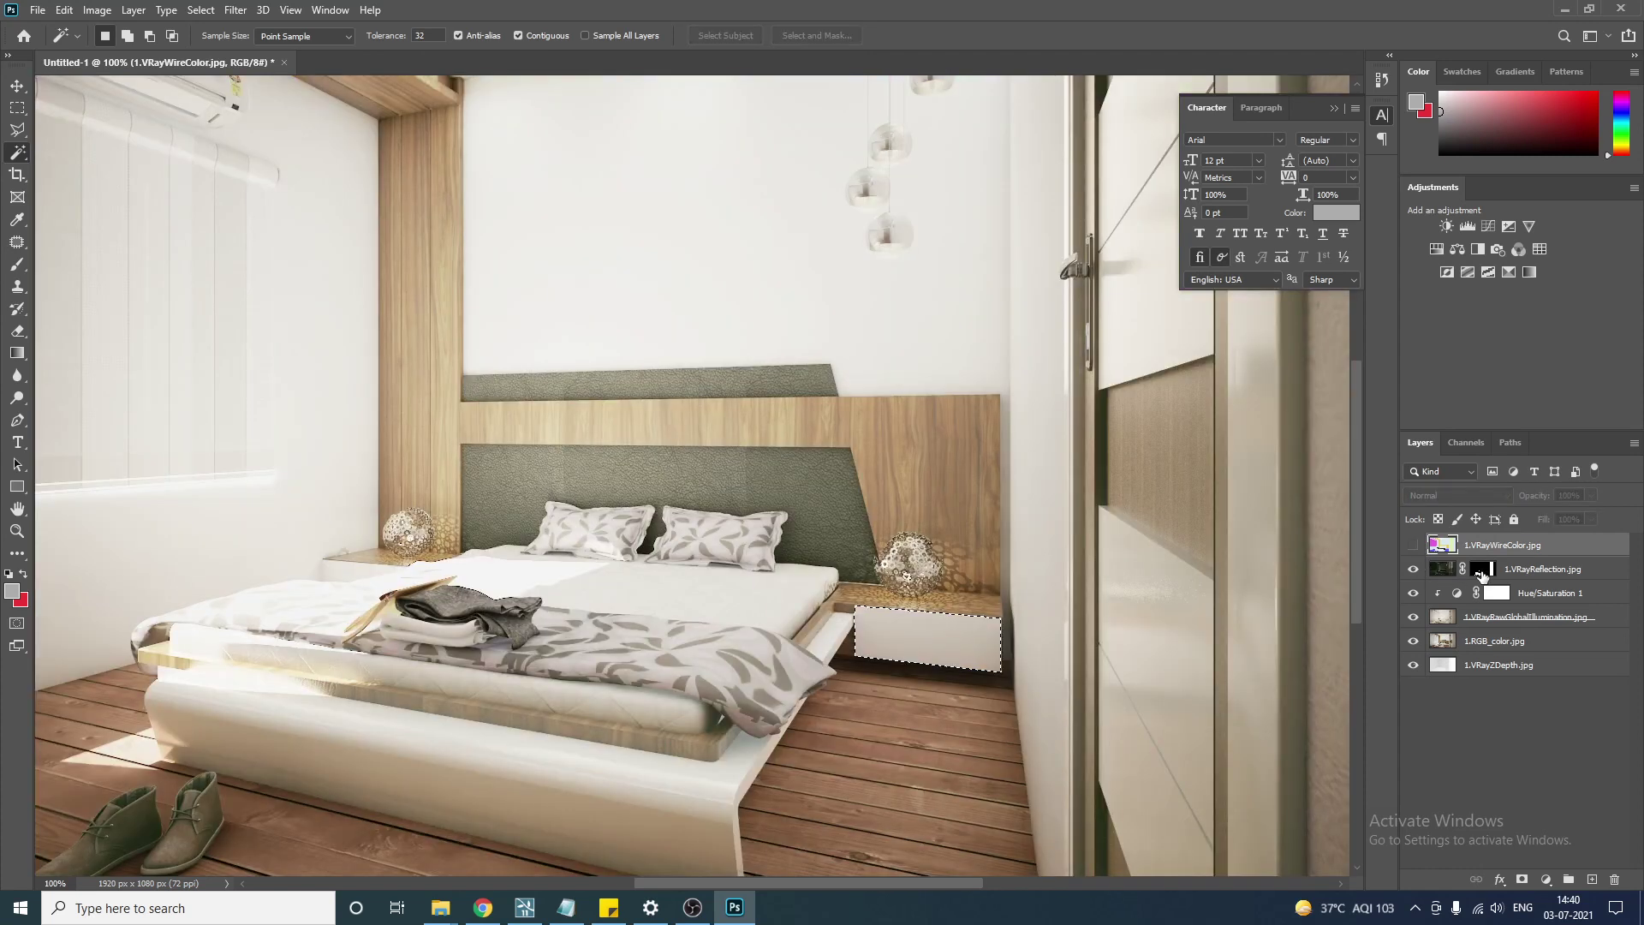
Target the mask of the 1.VRayReflection.jpg layer and widen the area that lists the layers.
click(1483, 570)
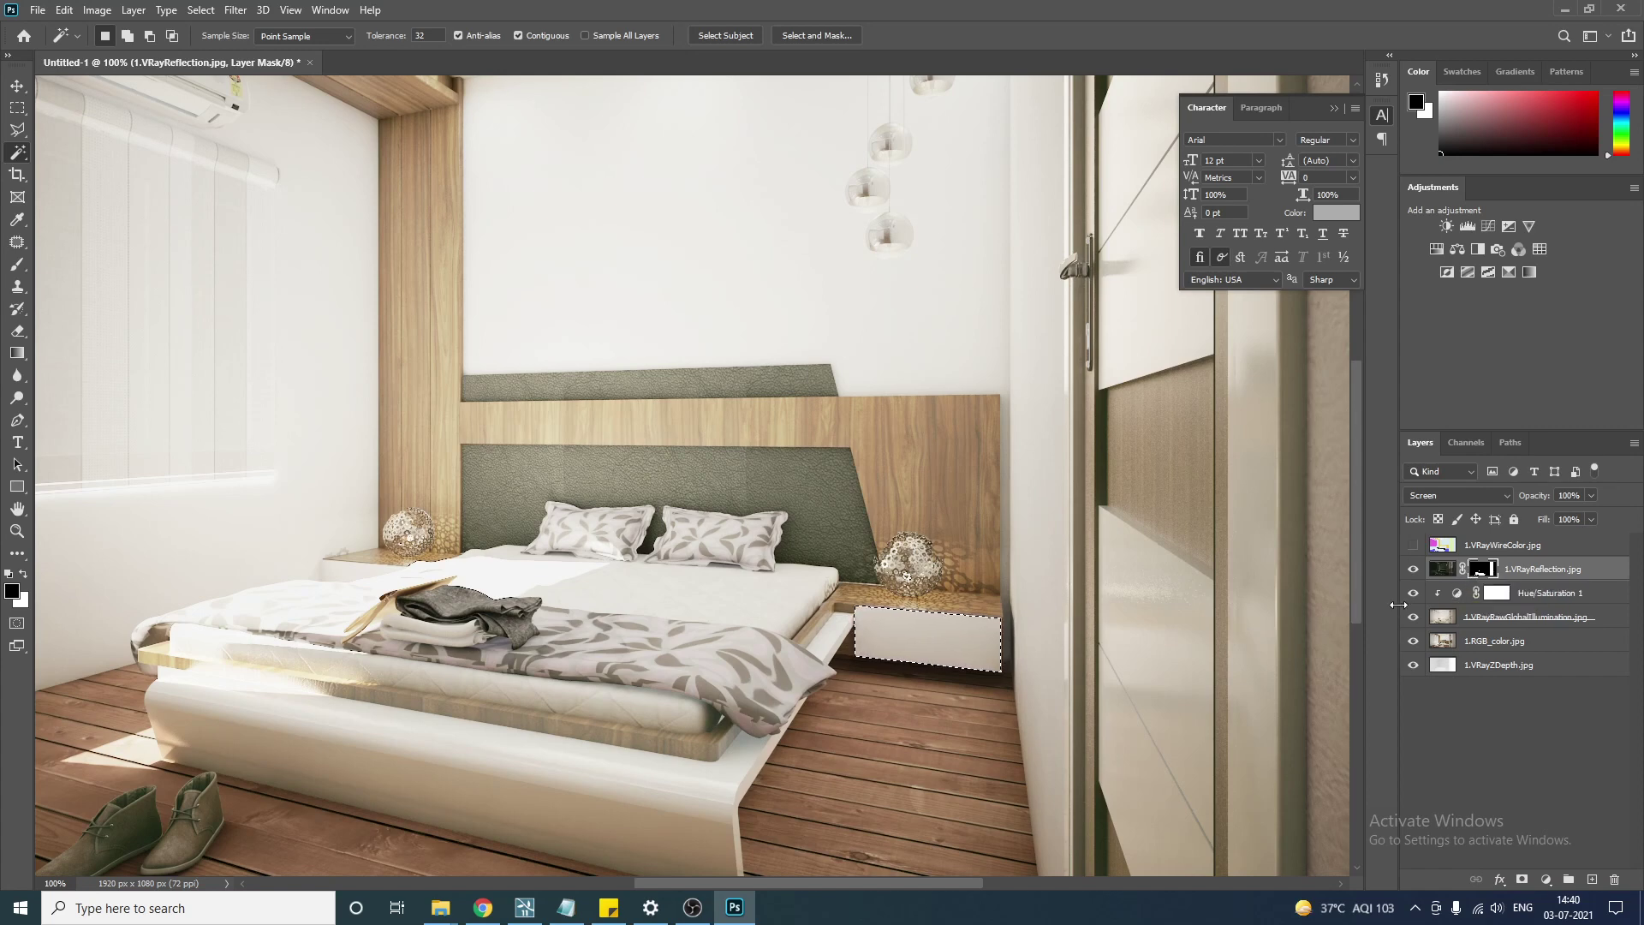
drag(1398, 600, 1233, 651)
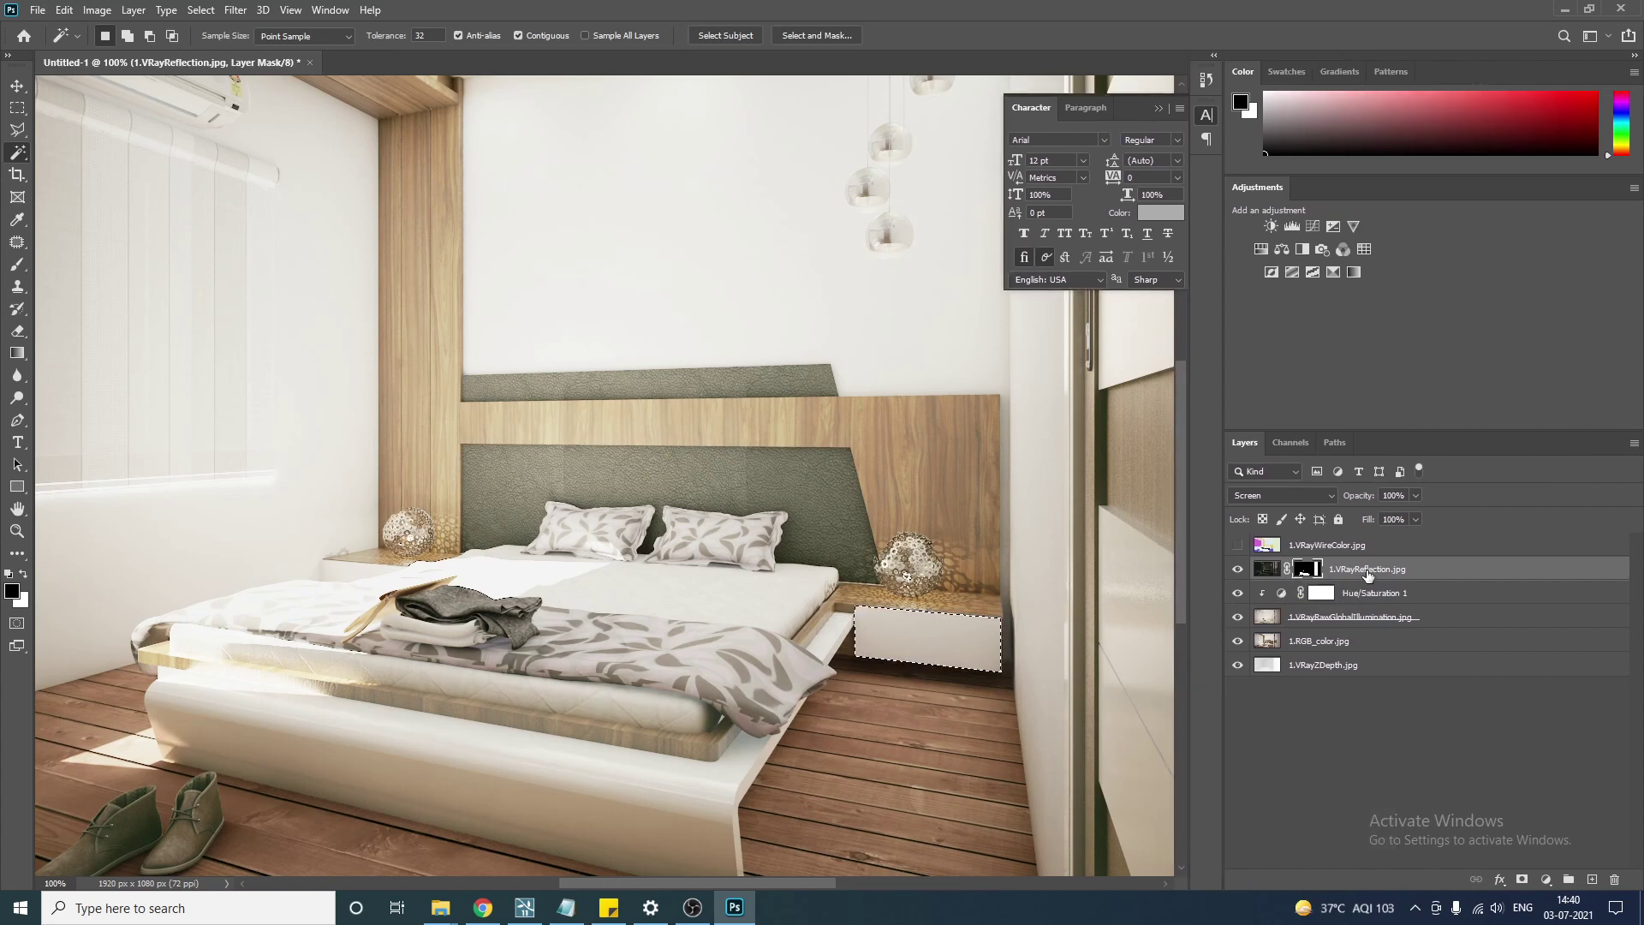
right_click(1368, 575)
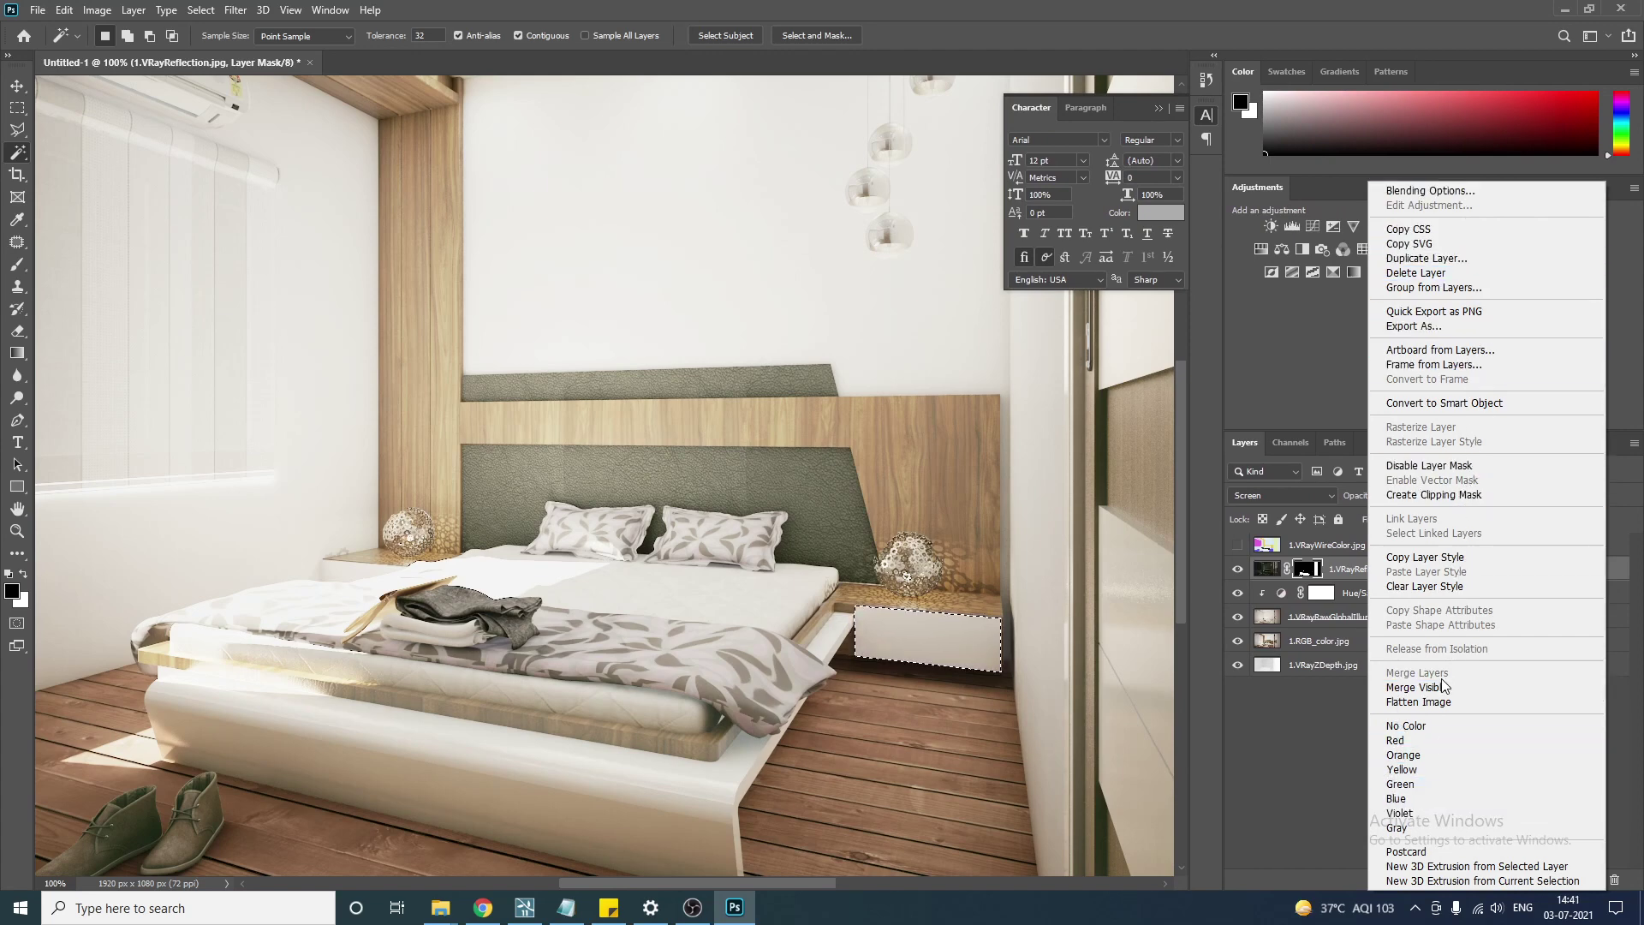
click(1317, 786)
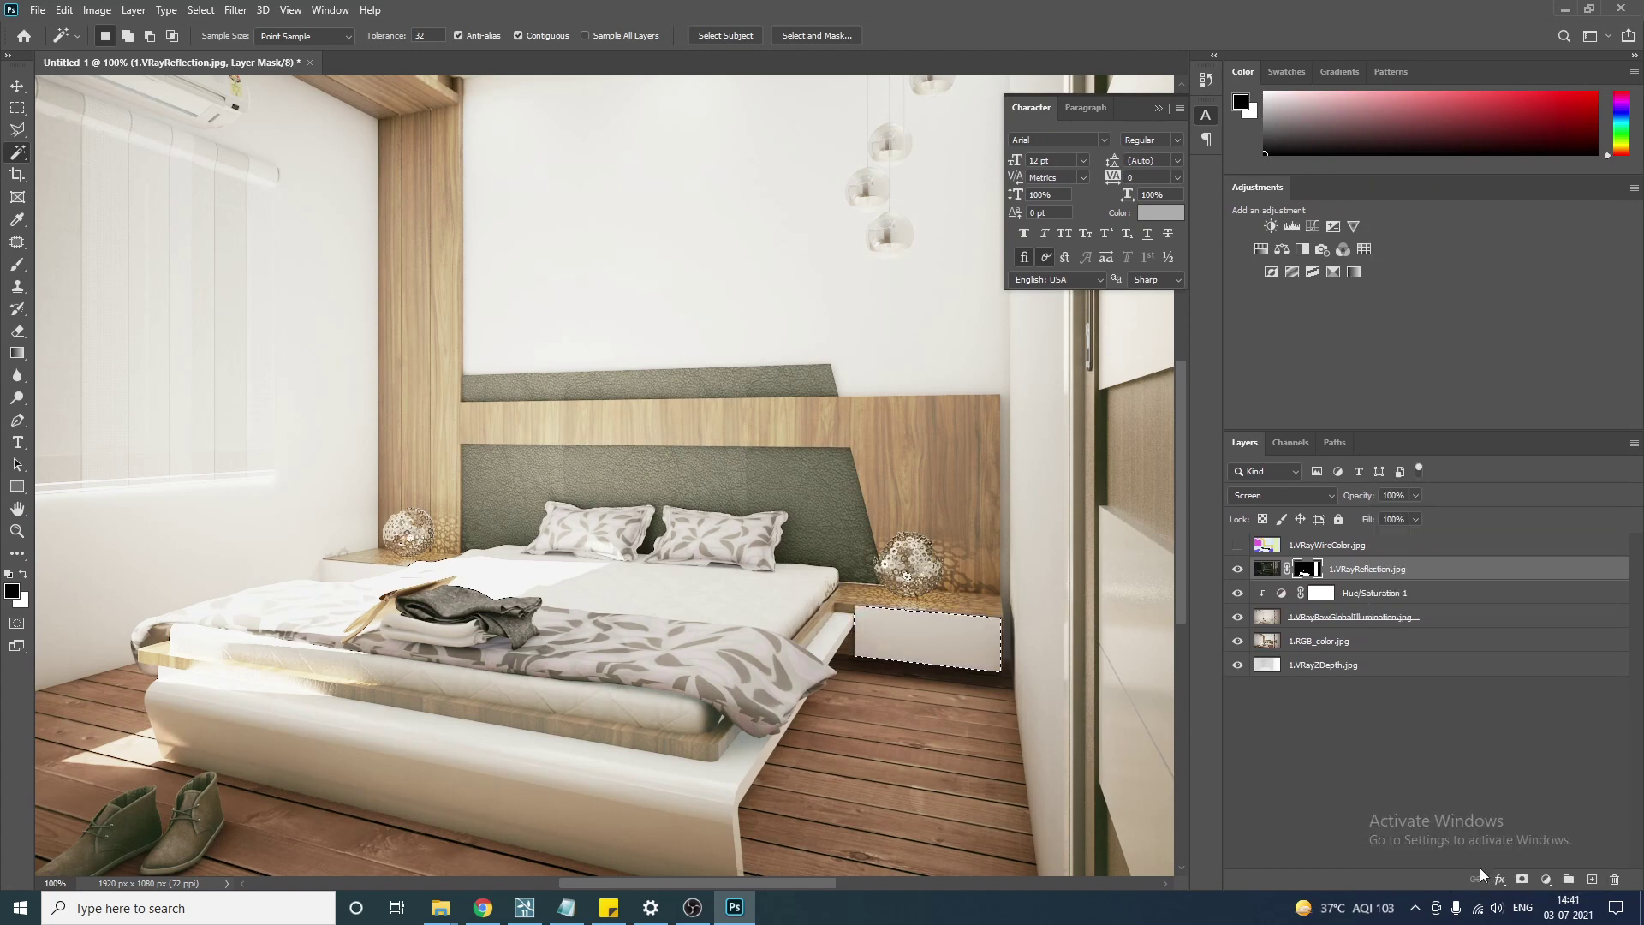
scroll(1441, 701, left, 2)
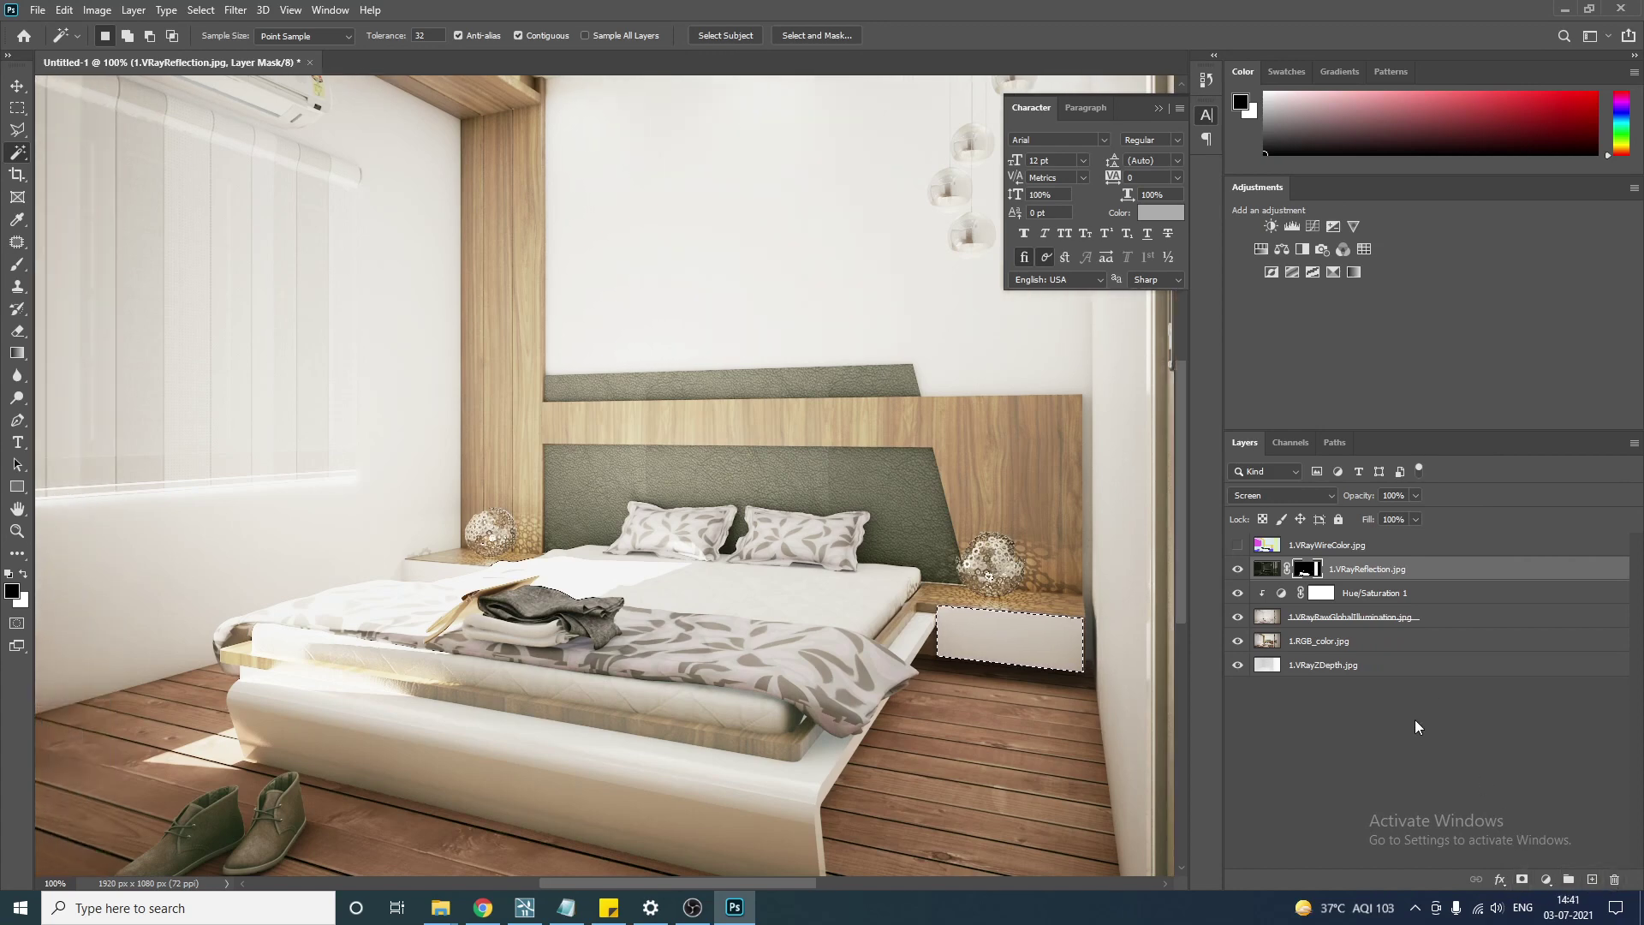
scroll(1310, 779, left, 2)
scroll(1310, 779, up, 1)
click(1634, 444)
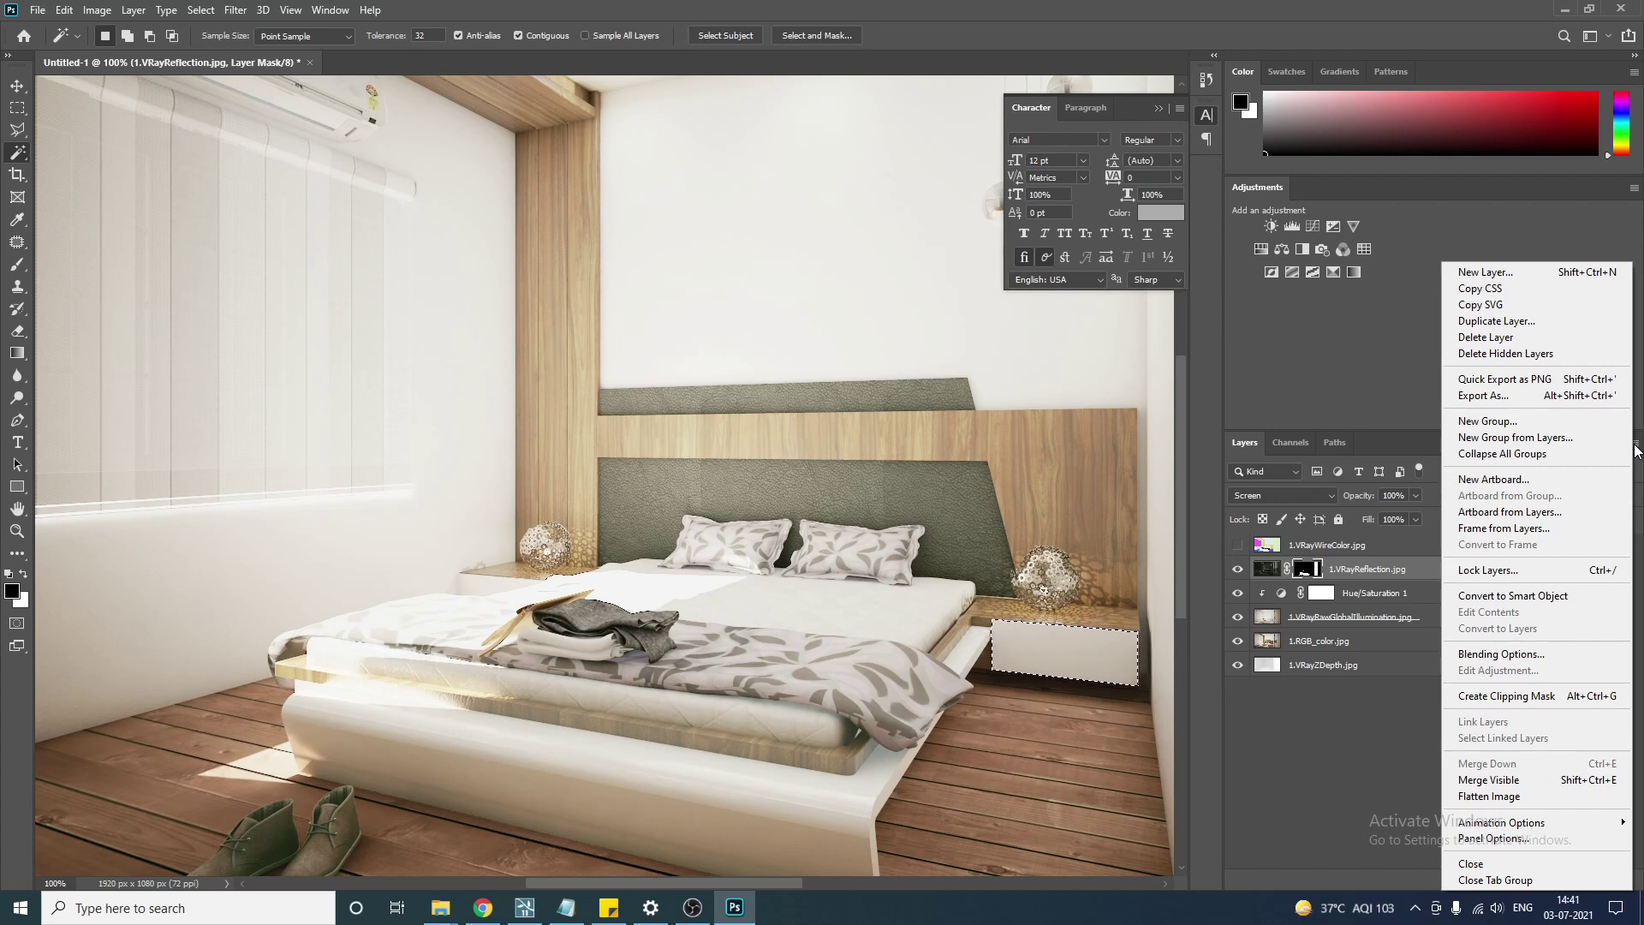
click(1331, 778)
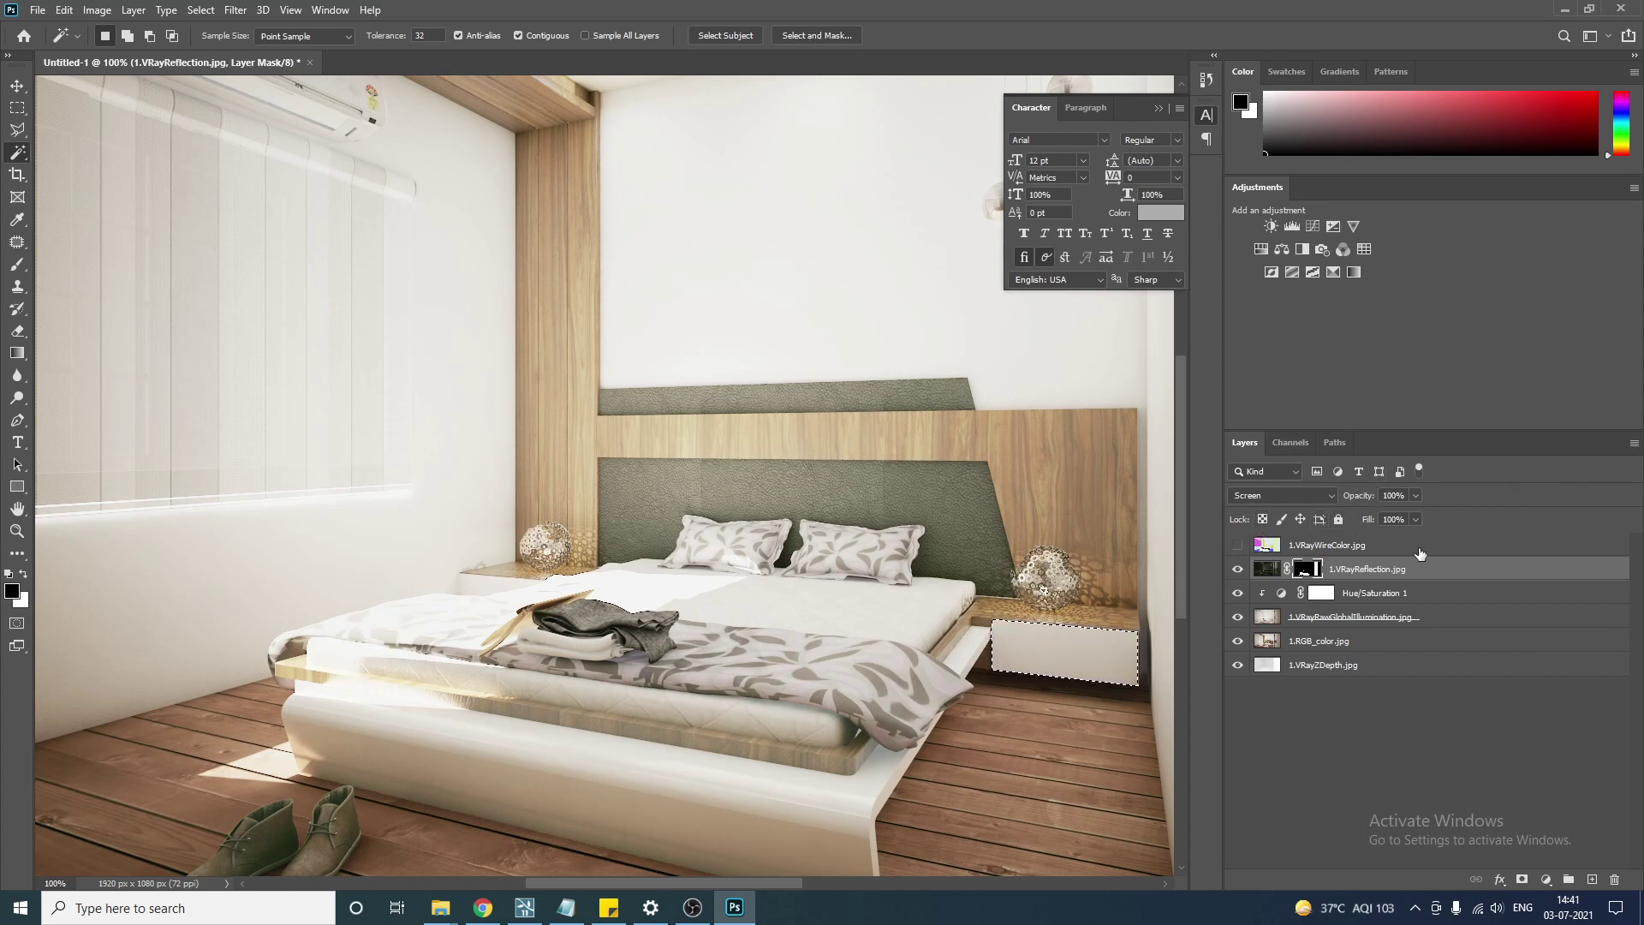
click(1296, 764)
Target the 1.VRayReflection.jpg layer mask and confirm white as the background color.
click(1310, 572)
click(26, 603)
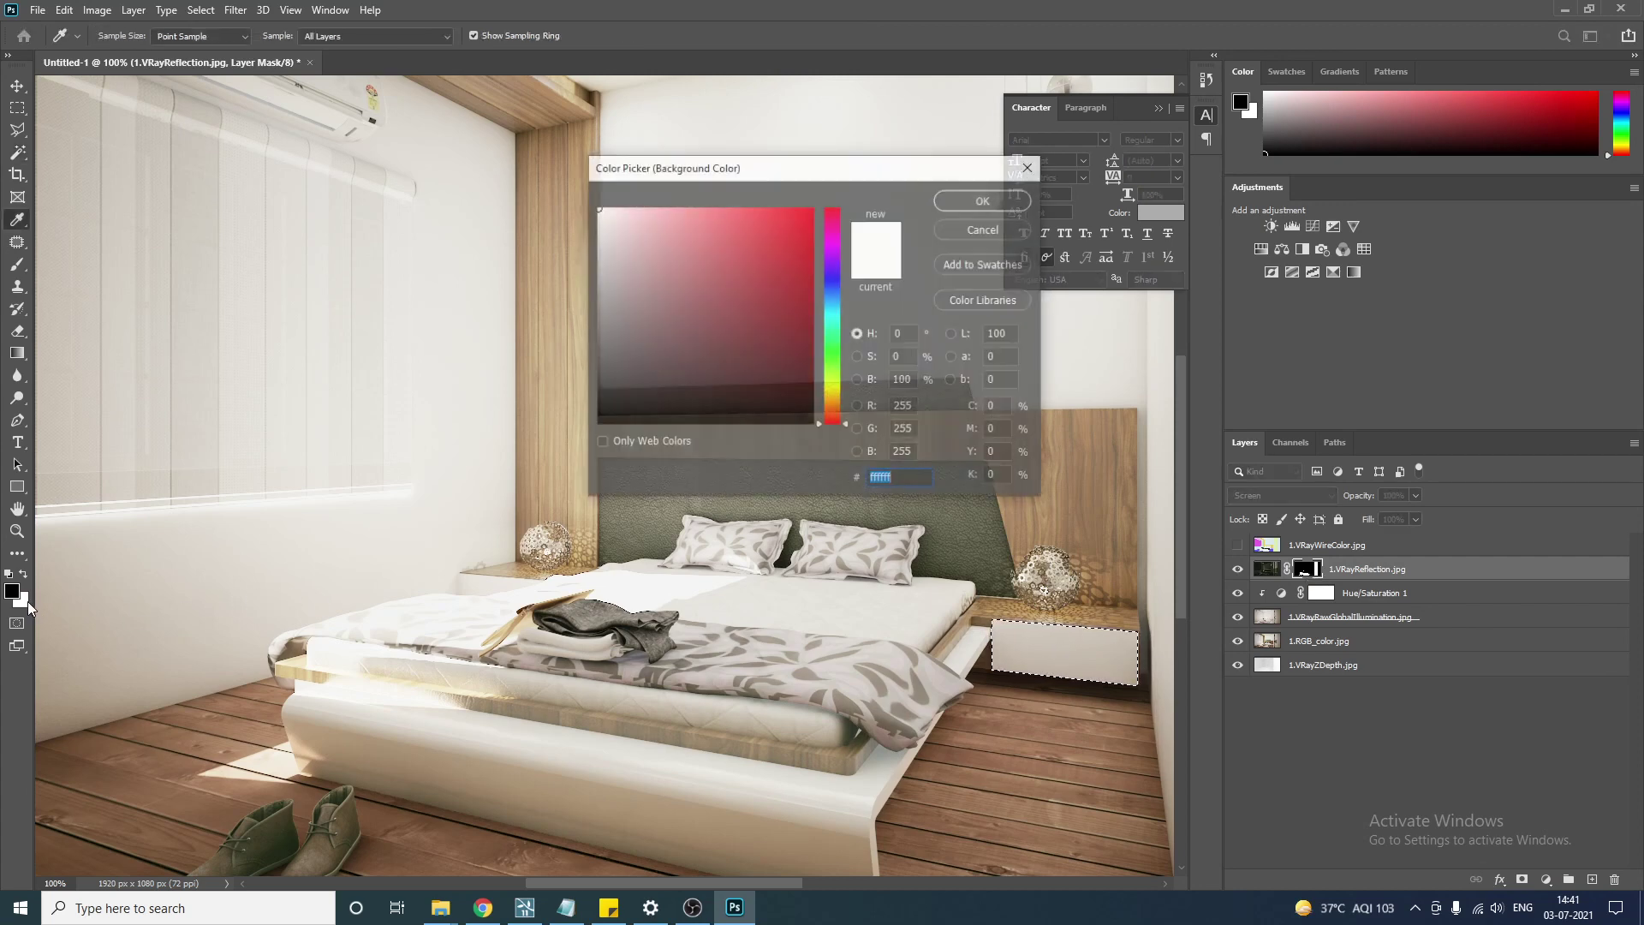
click(985, 200)
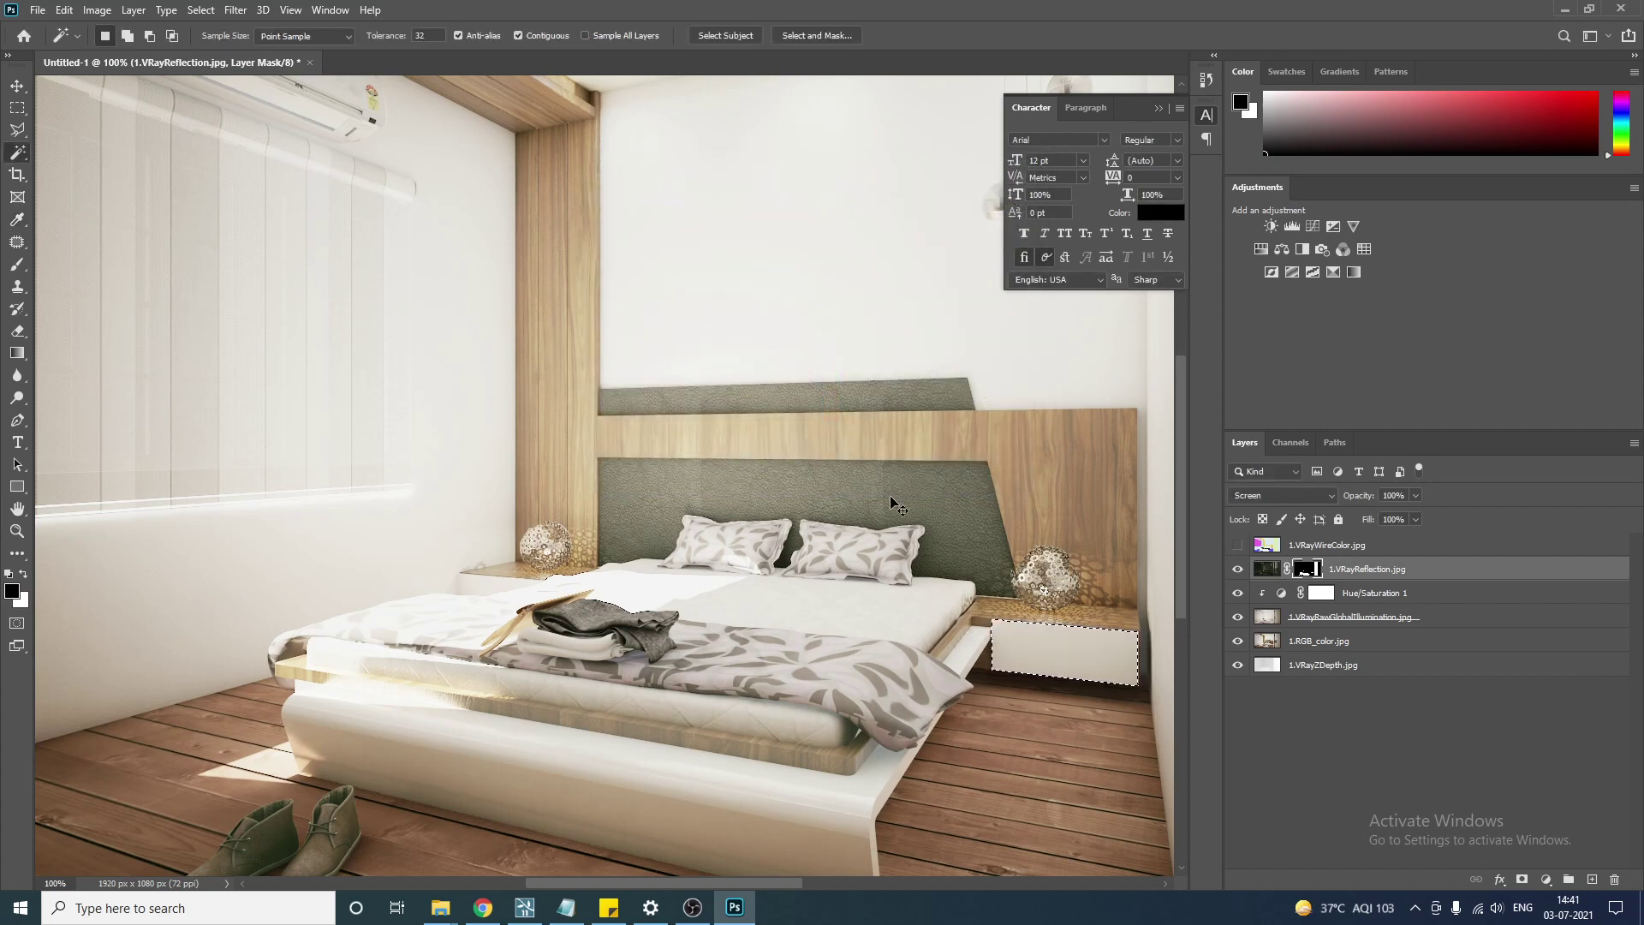
Compare the nightstand and the rest of the render with and without the 1.VRayReflection.jpg layer, leaving it visible.
click(1239, 571)
click(1238, 572)
click(1238, 571)
click(1238, 571)
click(1238, 571)
click(1238, 572)
click(1238, 571)
click(1238, 571)
Activate and show the 1.VRayWireColor.jpg layer for the hanging pendant lamps, and clear the nightstand selection.
scroll(620, 546, down, 4)
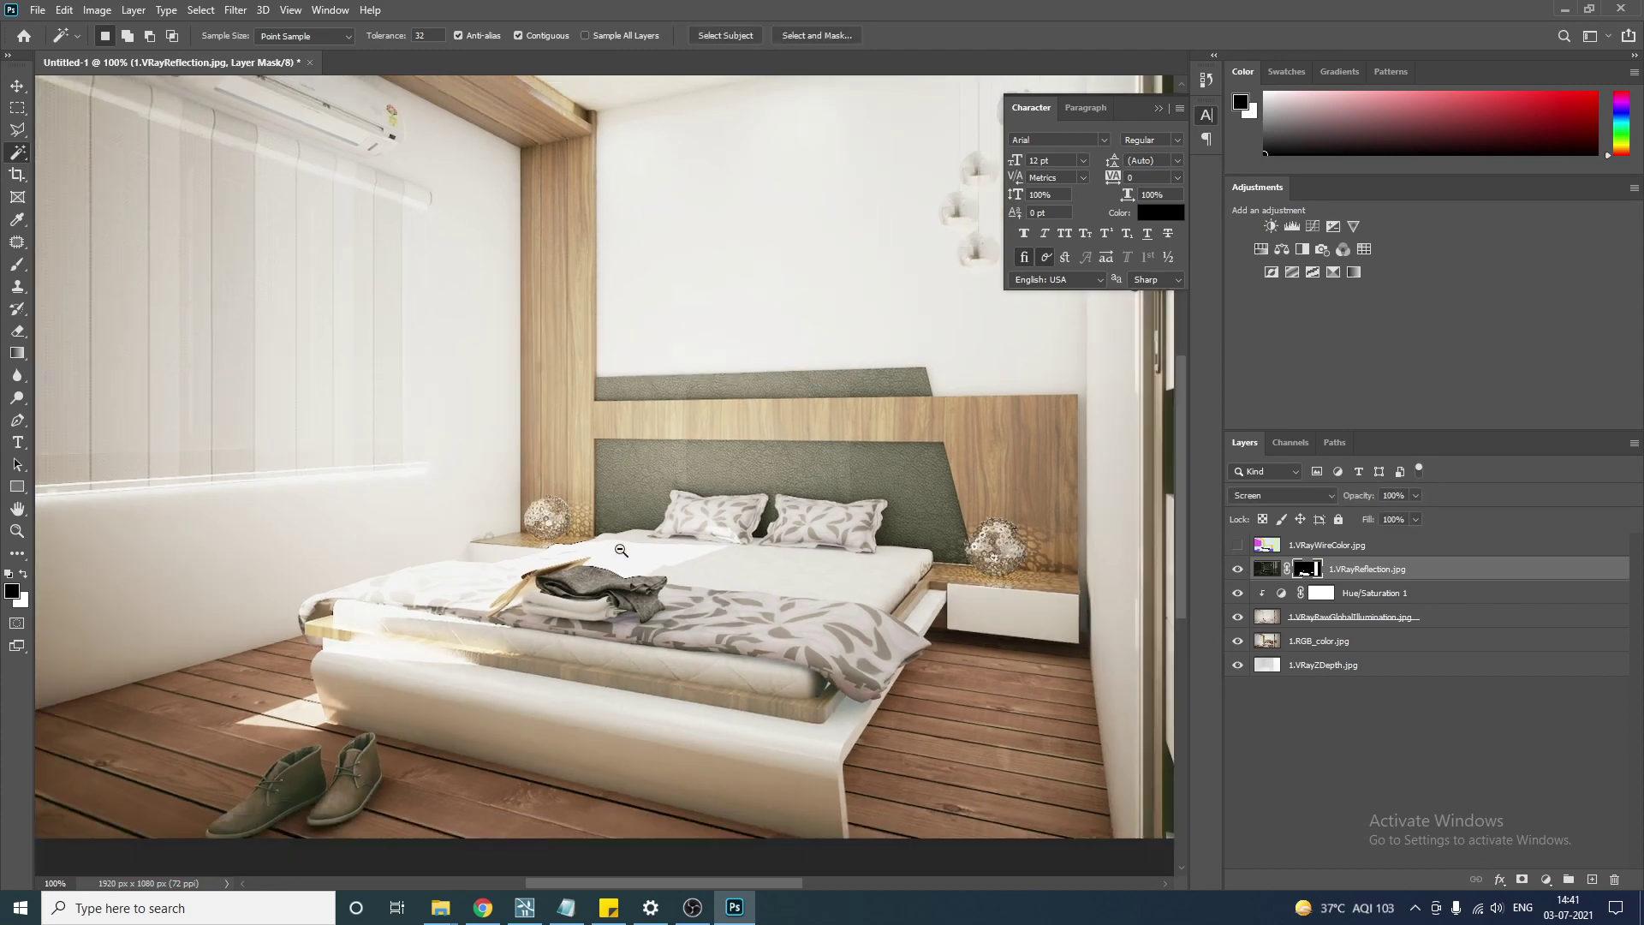
scroll(822, 377, up, 5)
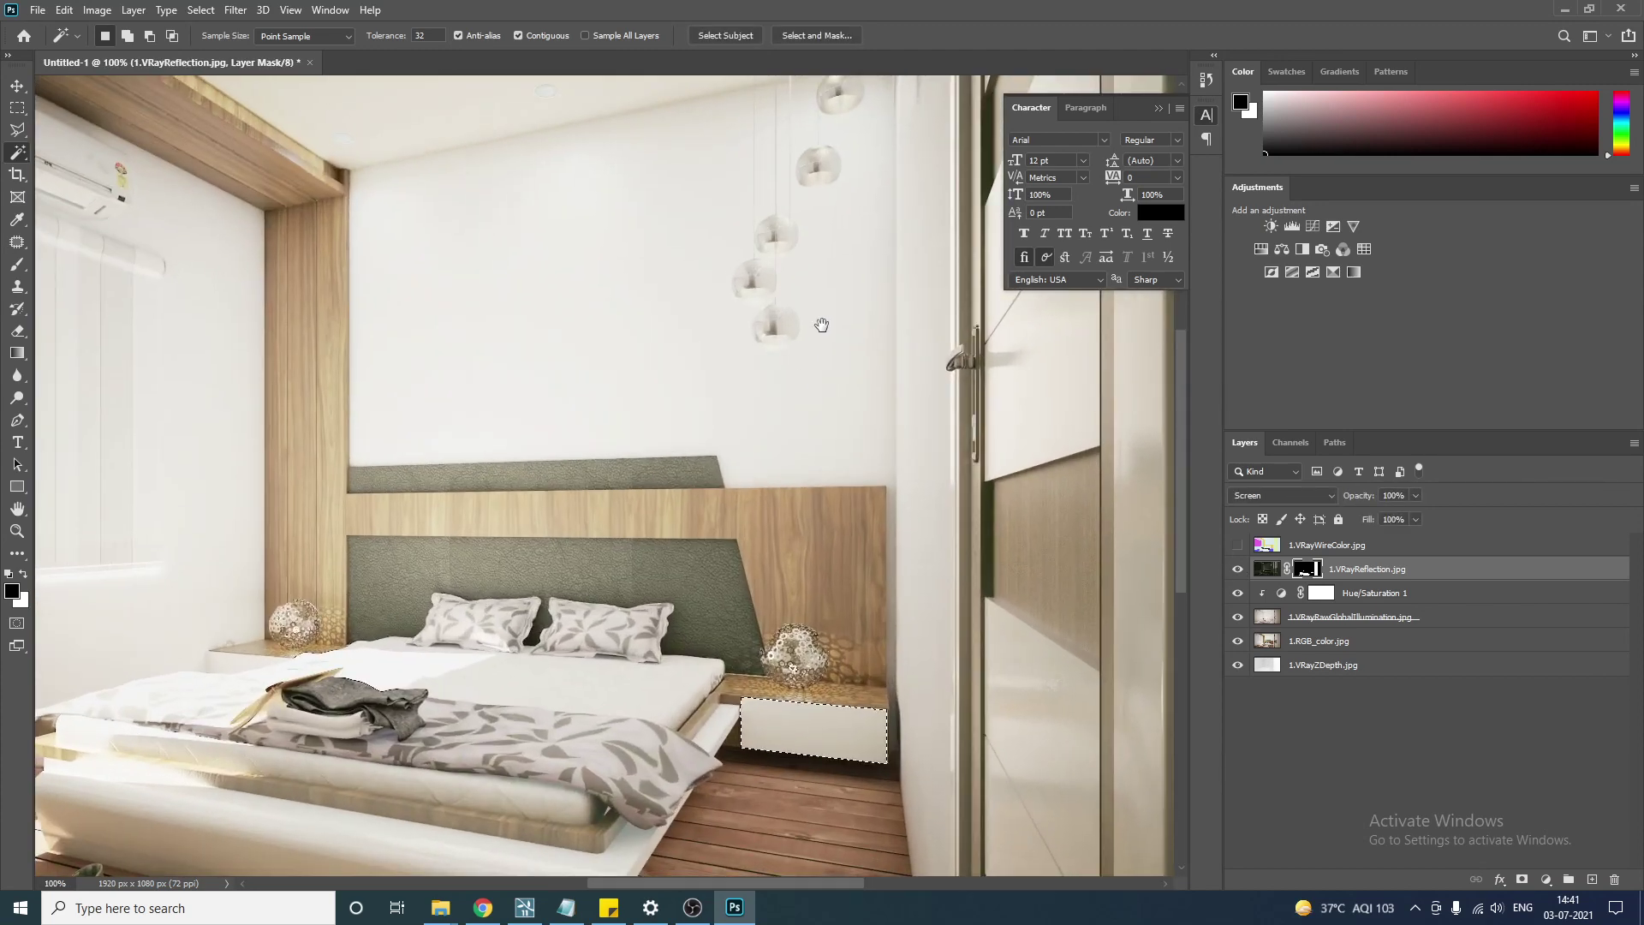
scroll(826, 428, up, 2)
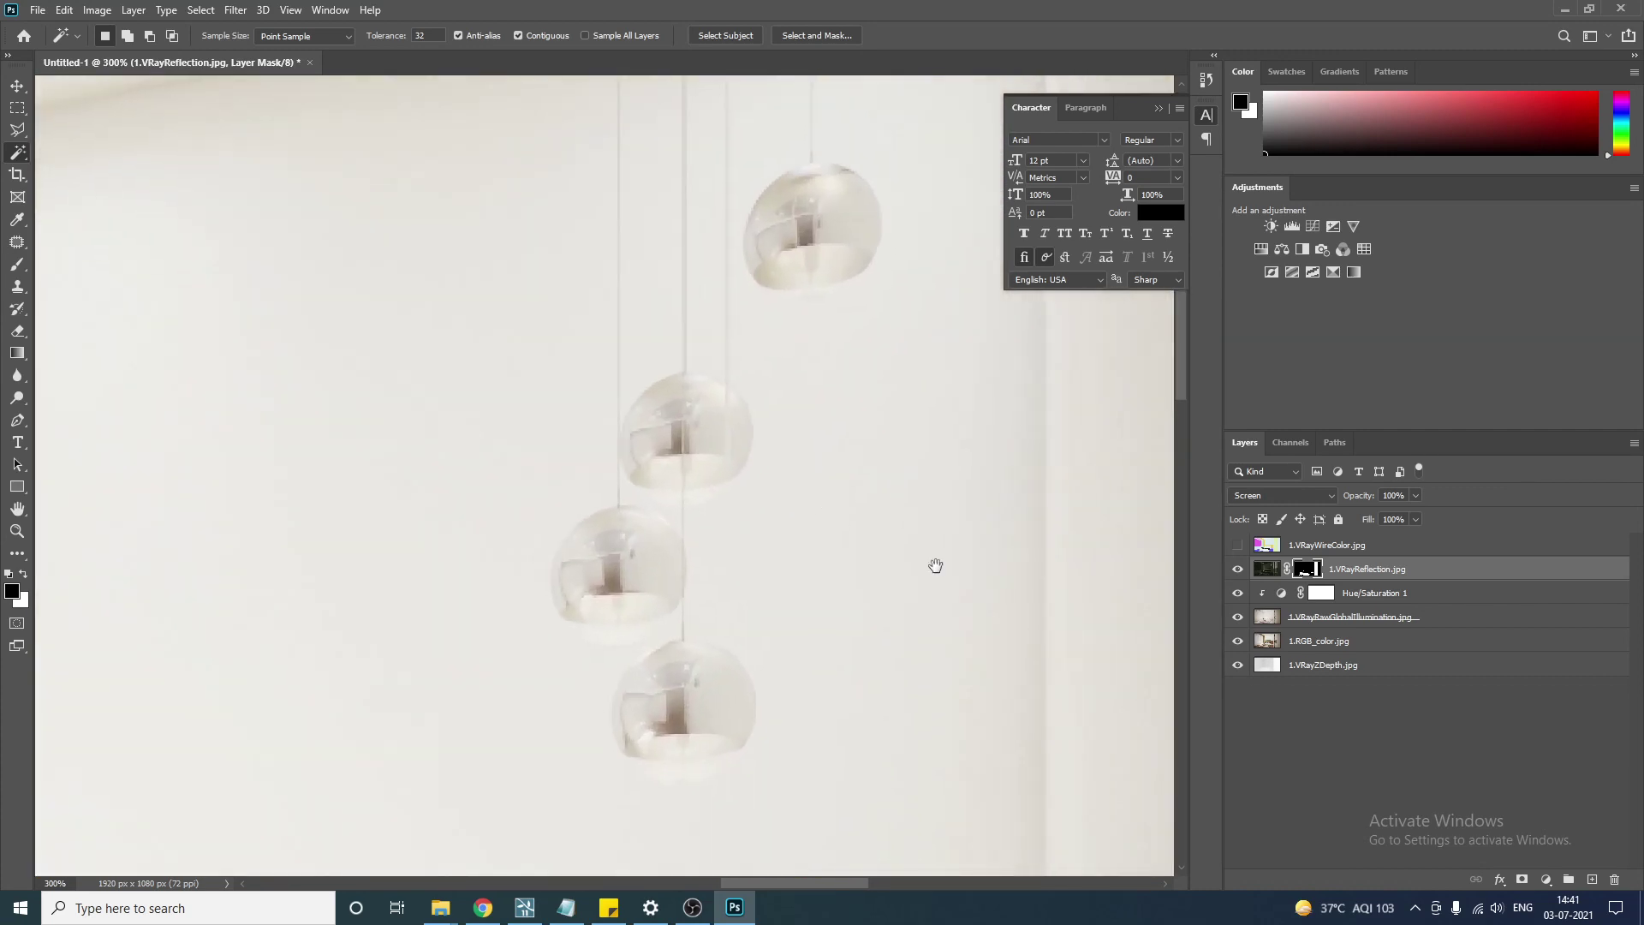
click(1345, 552)
click(1238, 546)
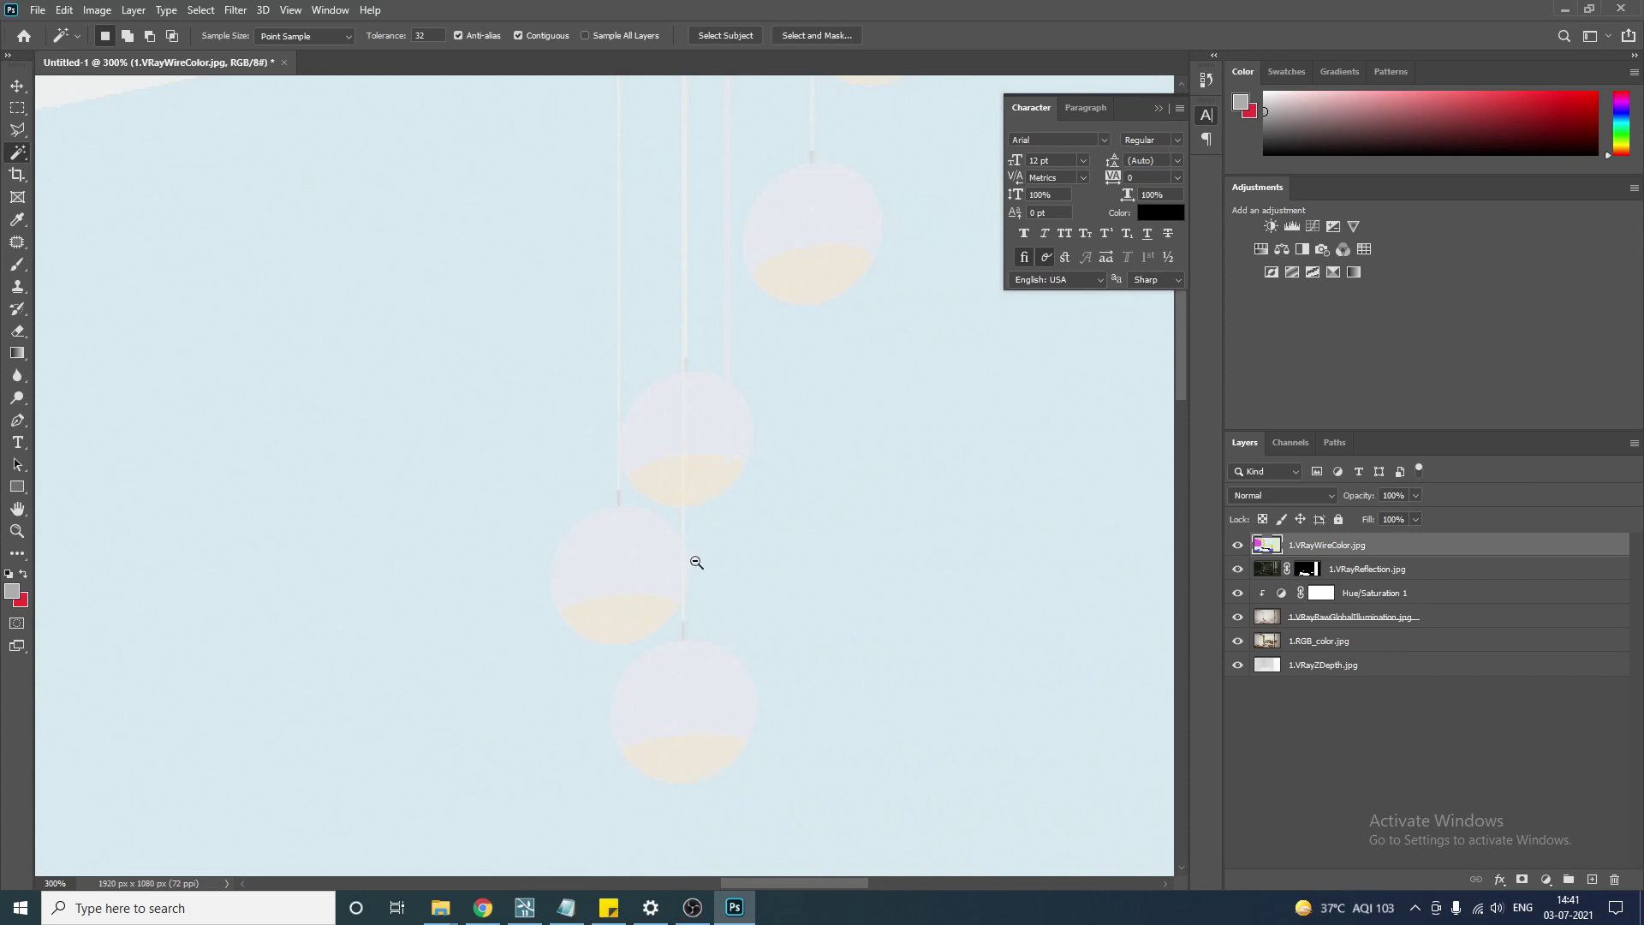
scroll(694, 559, down, 4)
scroll(811, 401, up, 1)
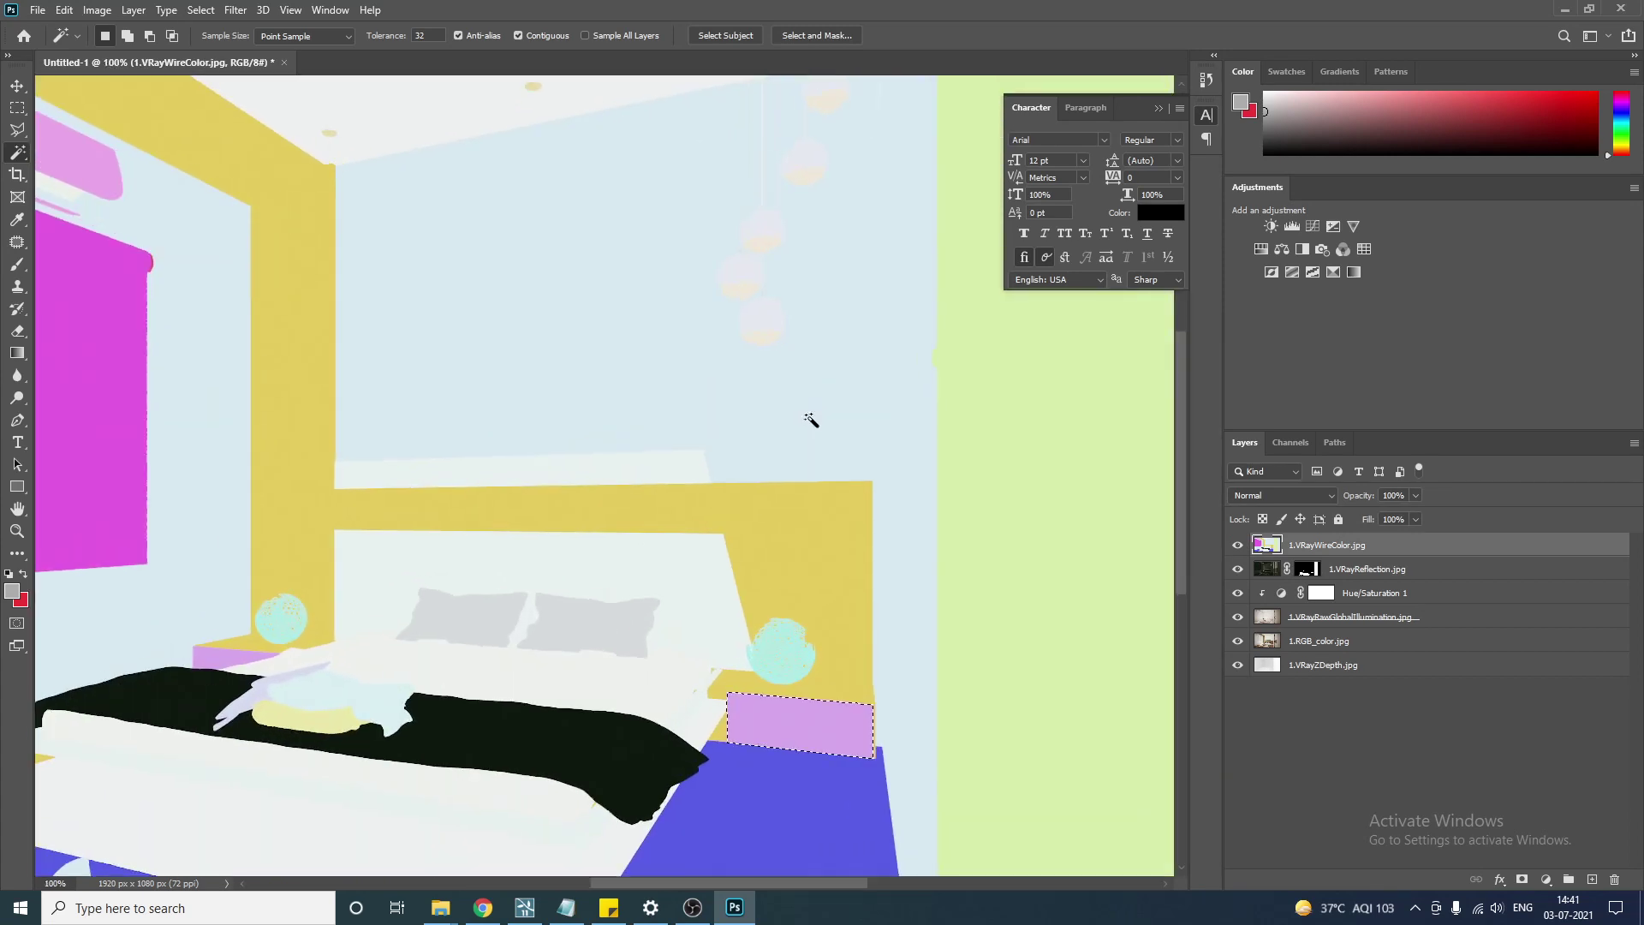
drag(764, 396, 770, 514)
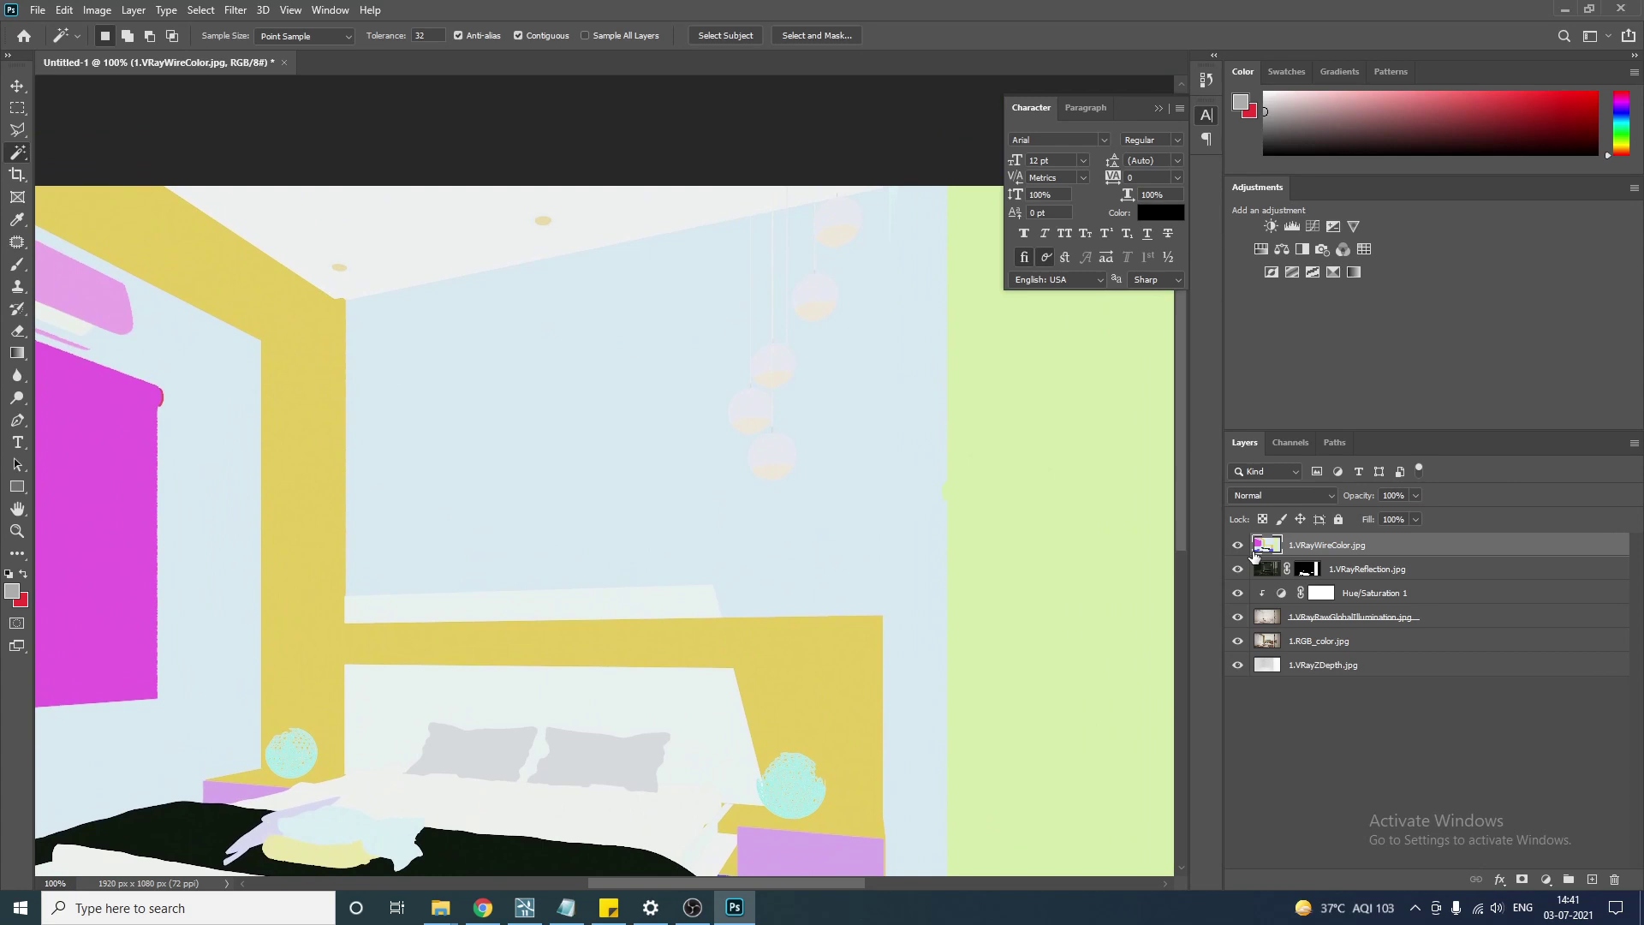
Darken the 1.VRayWireColor.jpg layer with a Levels adjustment, setting the midtone input level to 0.15.
click(97, 10)
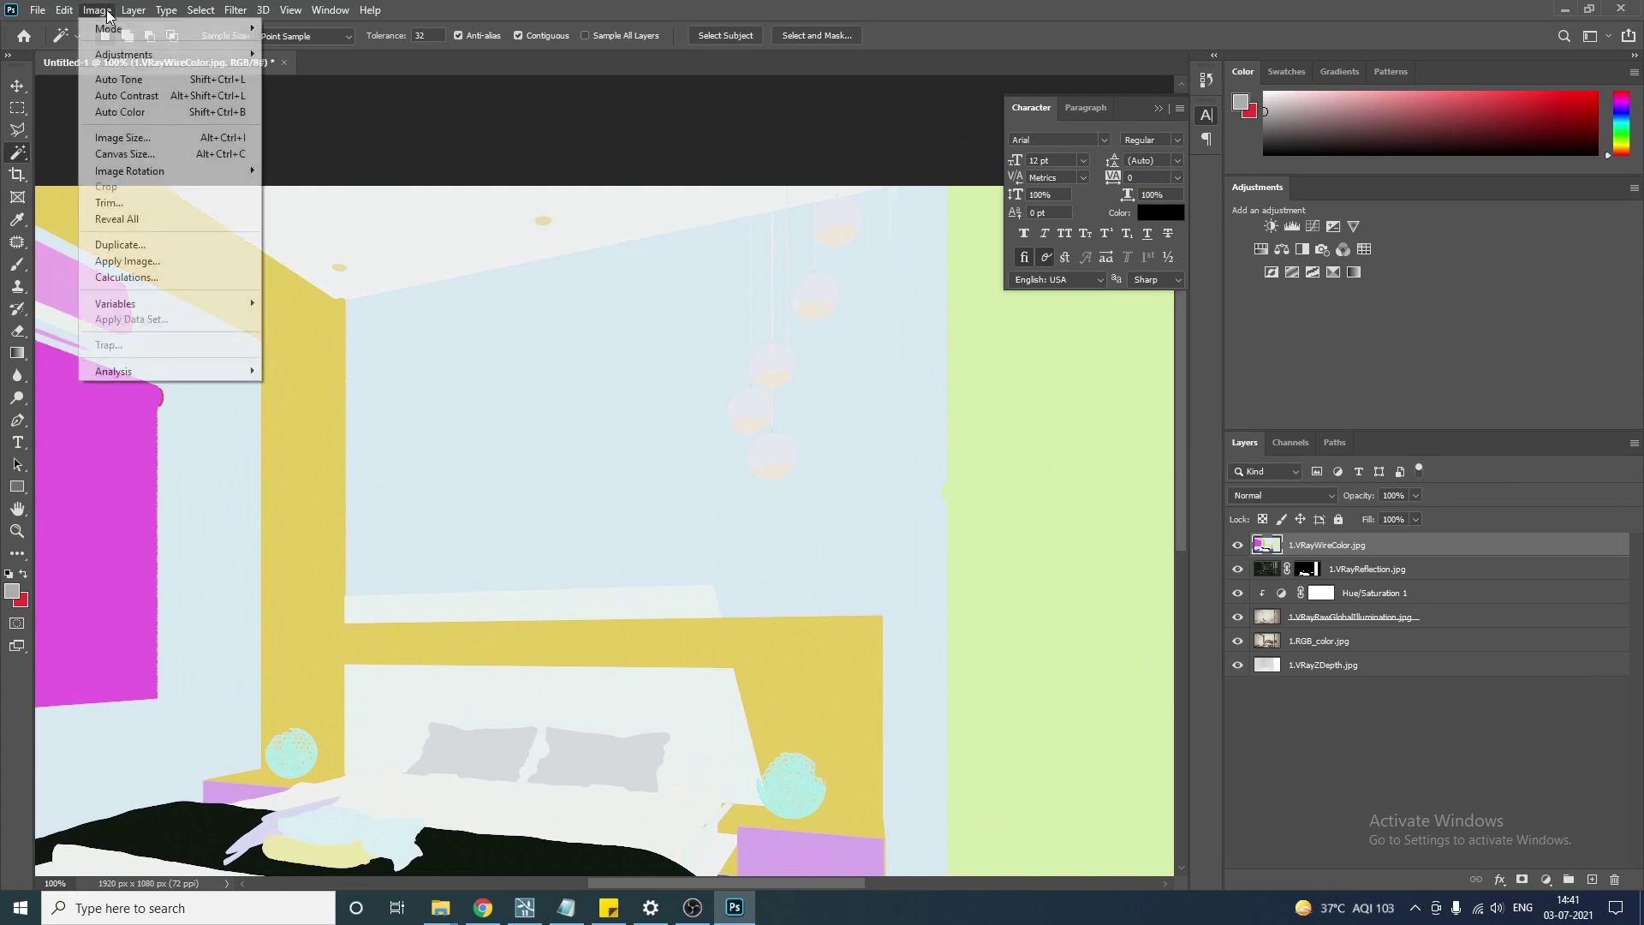
mouse_move(154, 54)
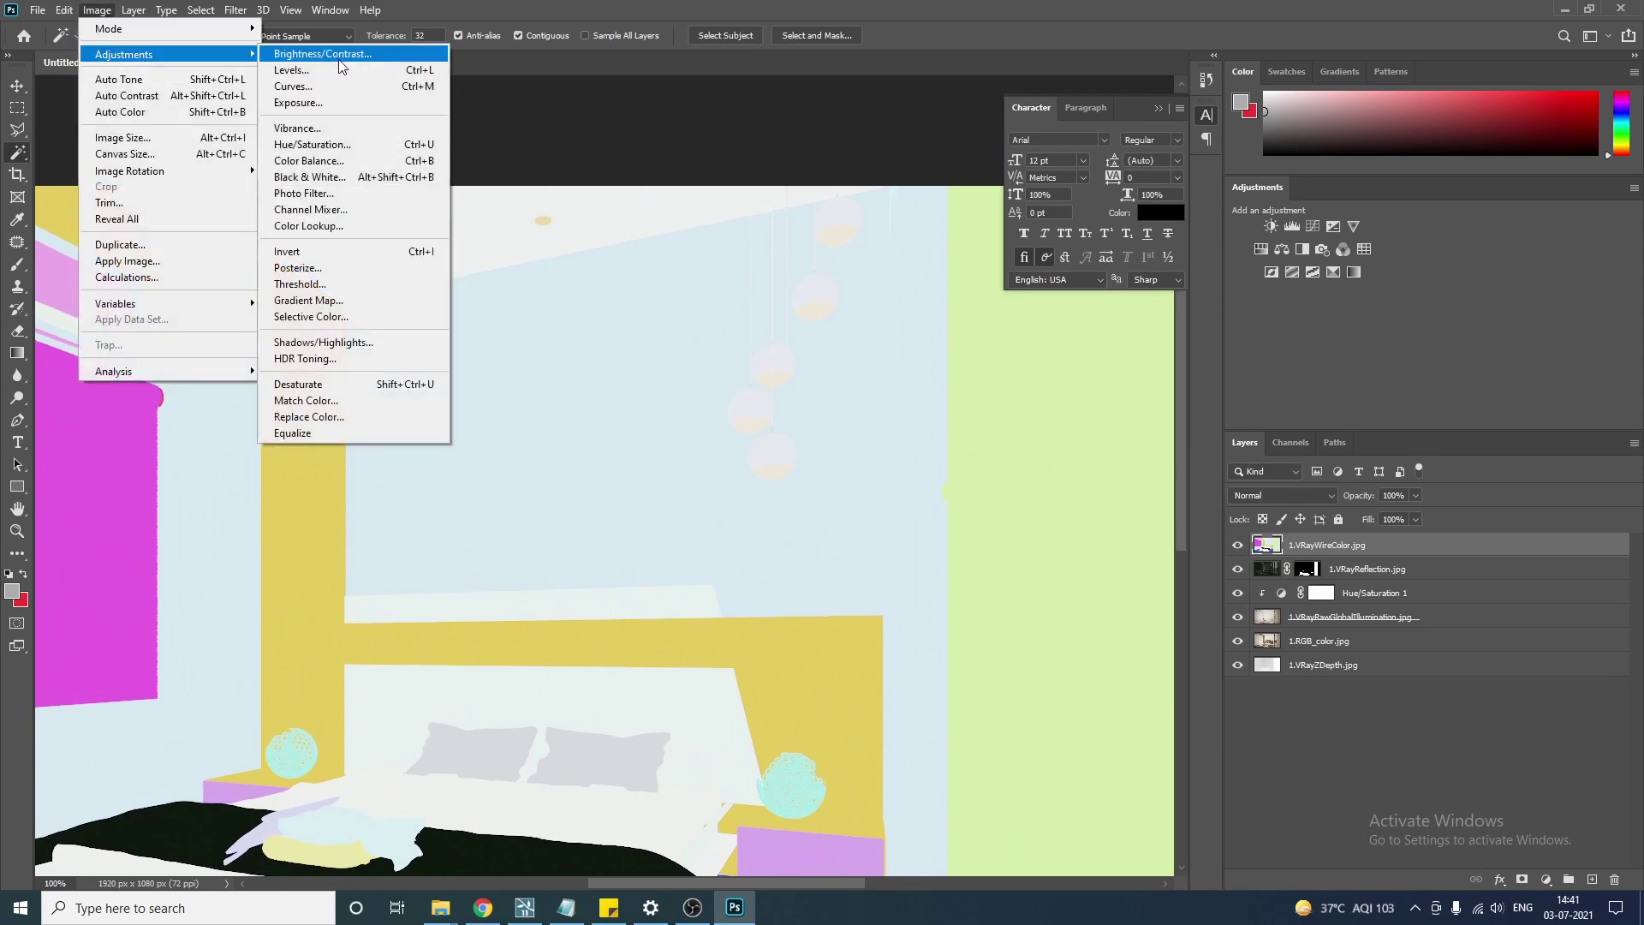
click(422, 72)
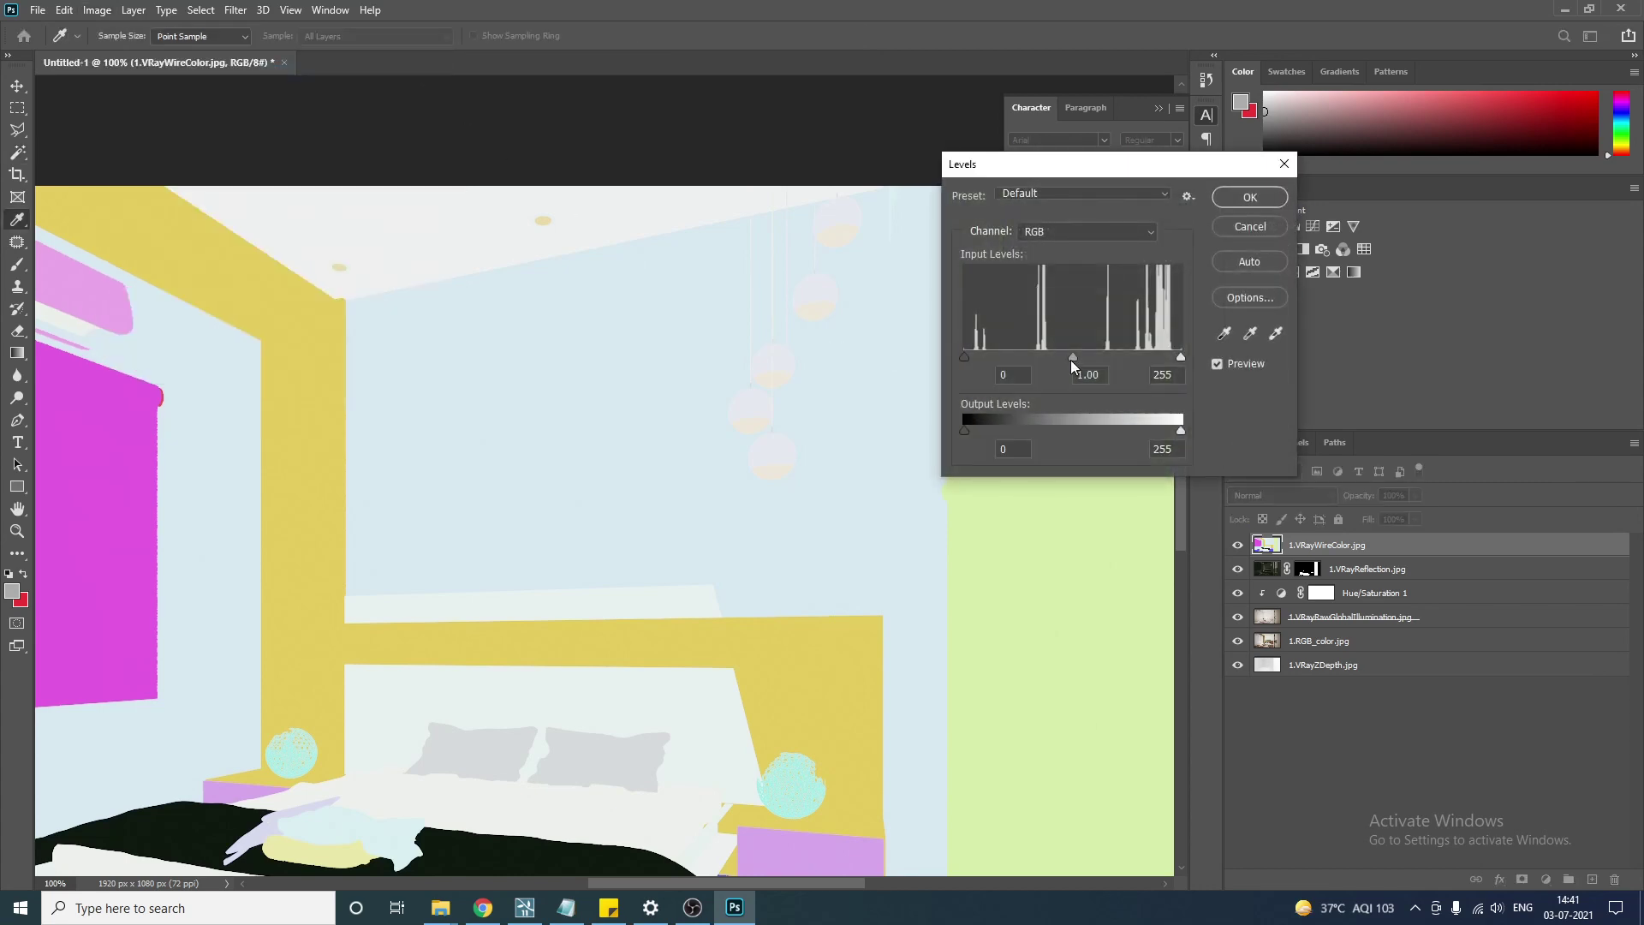
drag(1070, 358, 1141, 381)
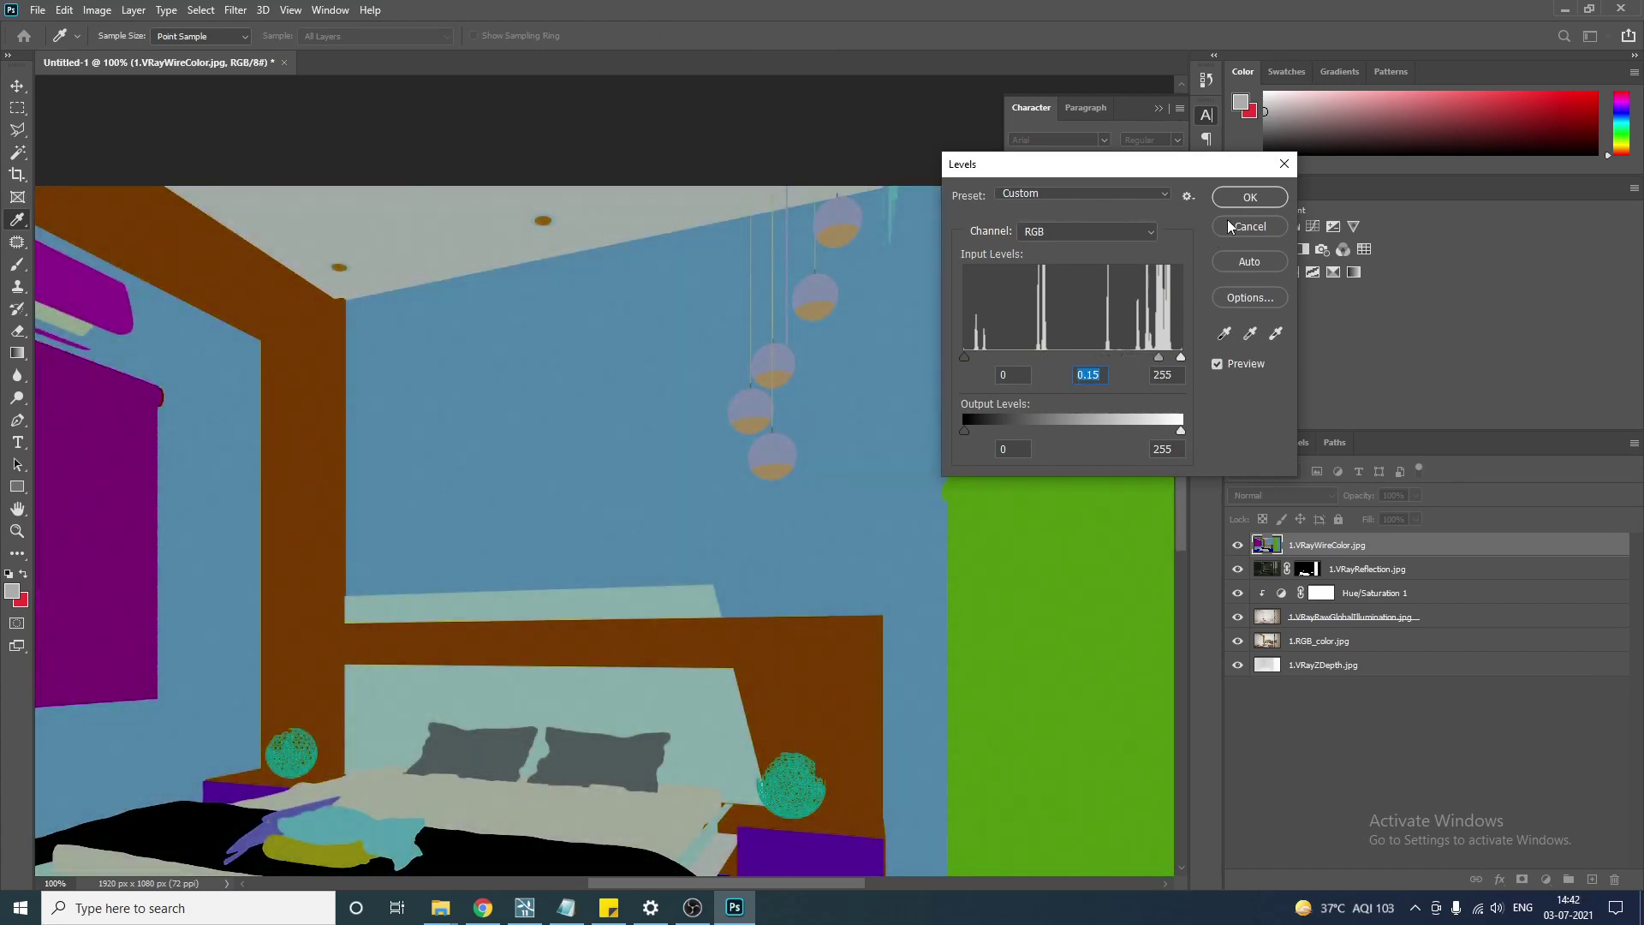
click(1254, 198)
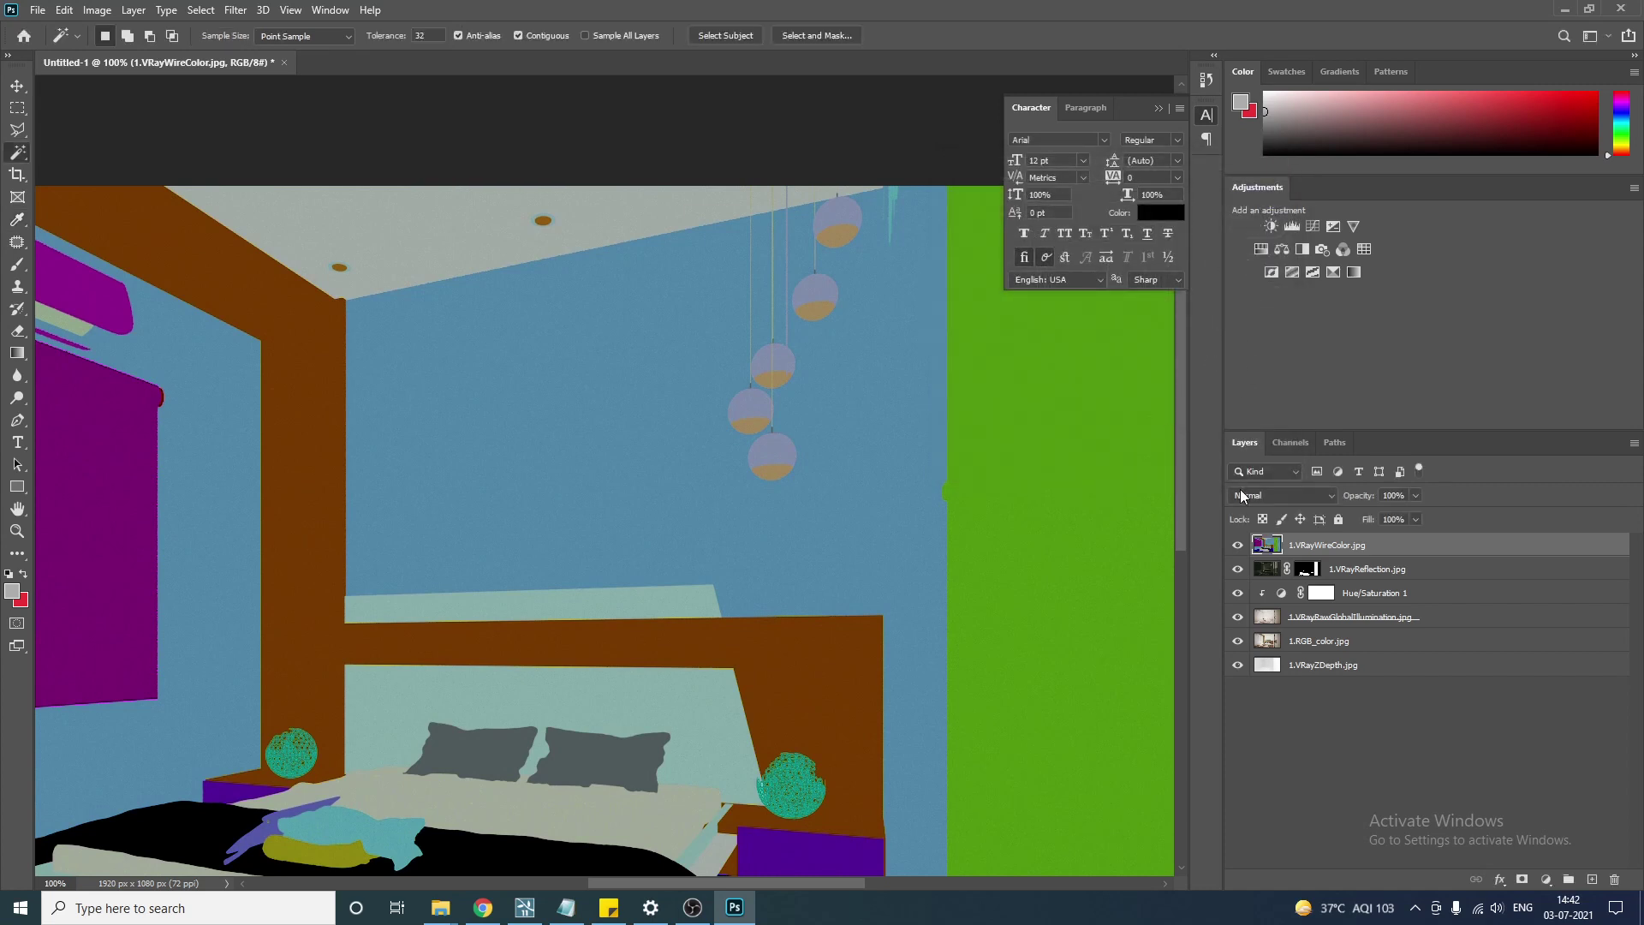
click(762, 455)
shift+click(753, 417)
scroll(758, 458, up, 2)
key(ctrl+d)
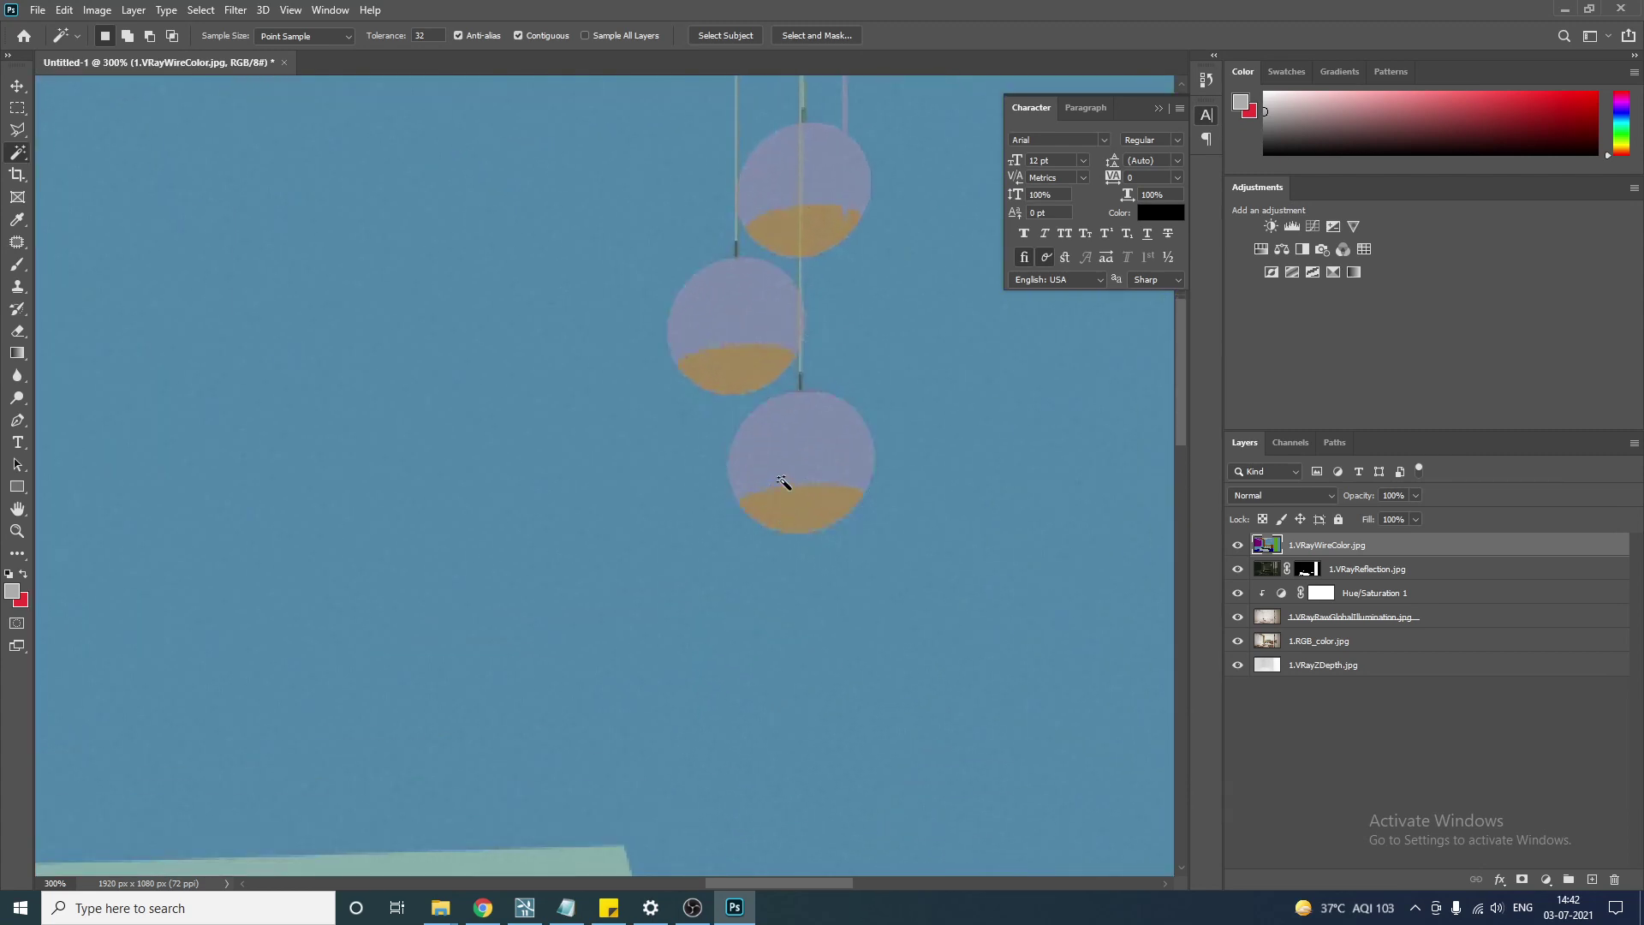
Select the purple upper parts of all five hanging lamp globes on the 1.VRayWireColor.jpg layer.
click(792, 430)
shift+click(749, 304)
shift+click(767, 173)
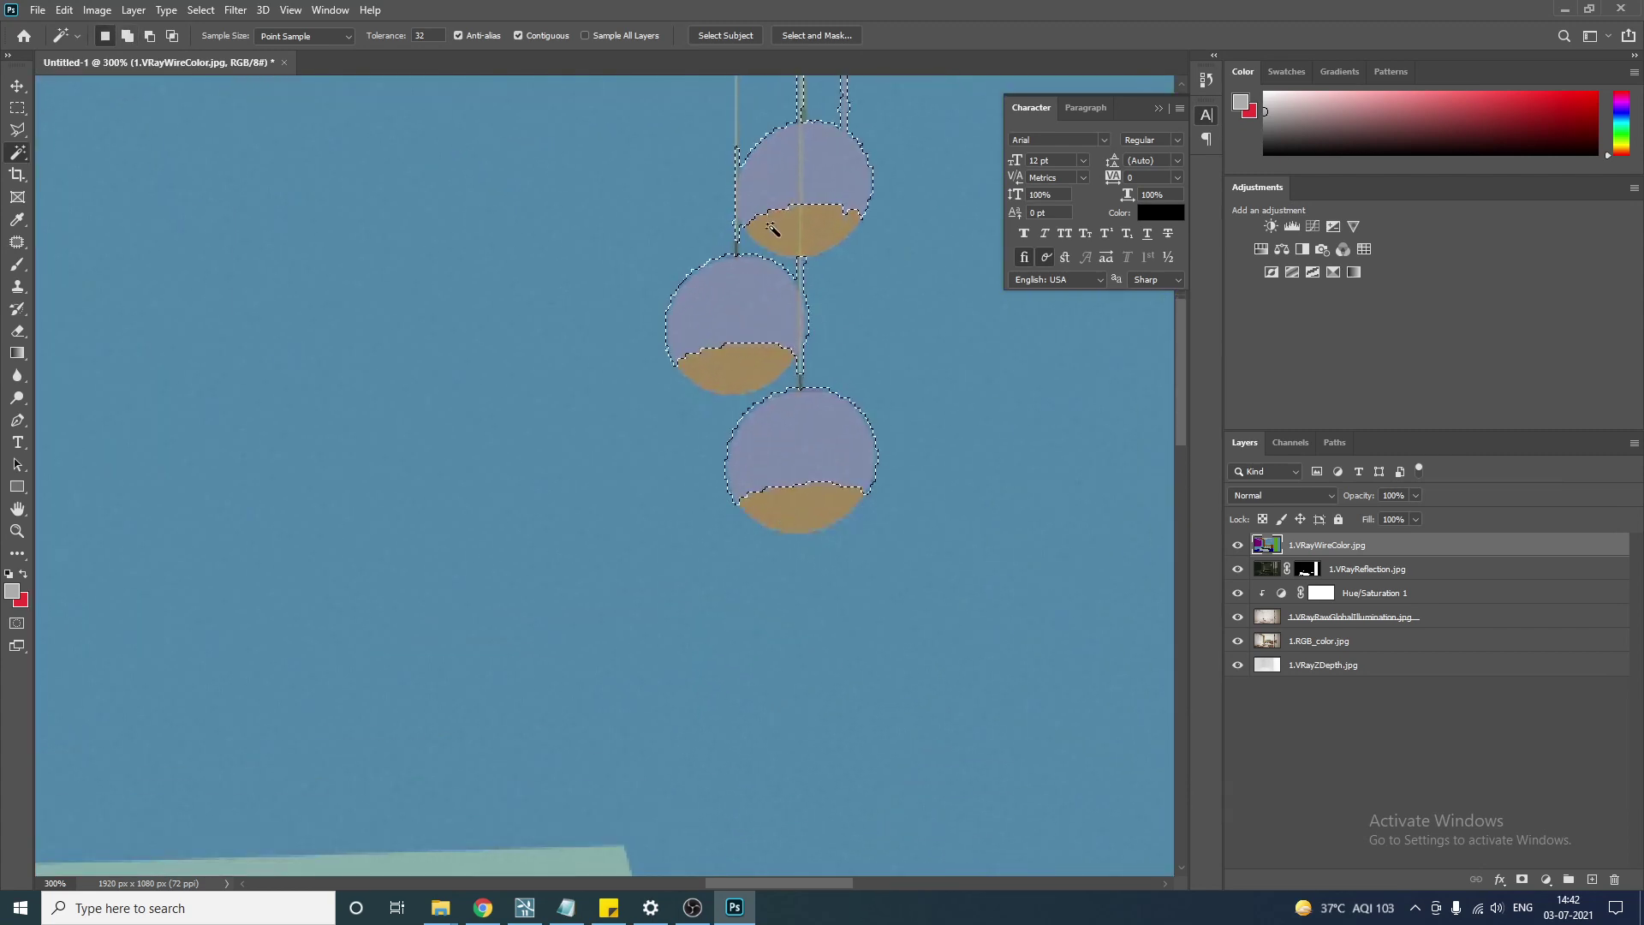
drag(851, 220, 719, 569)
shift+click(753, 382)
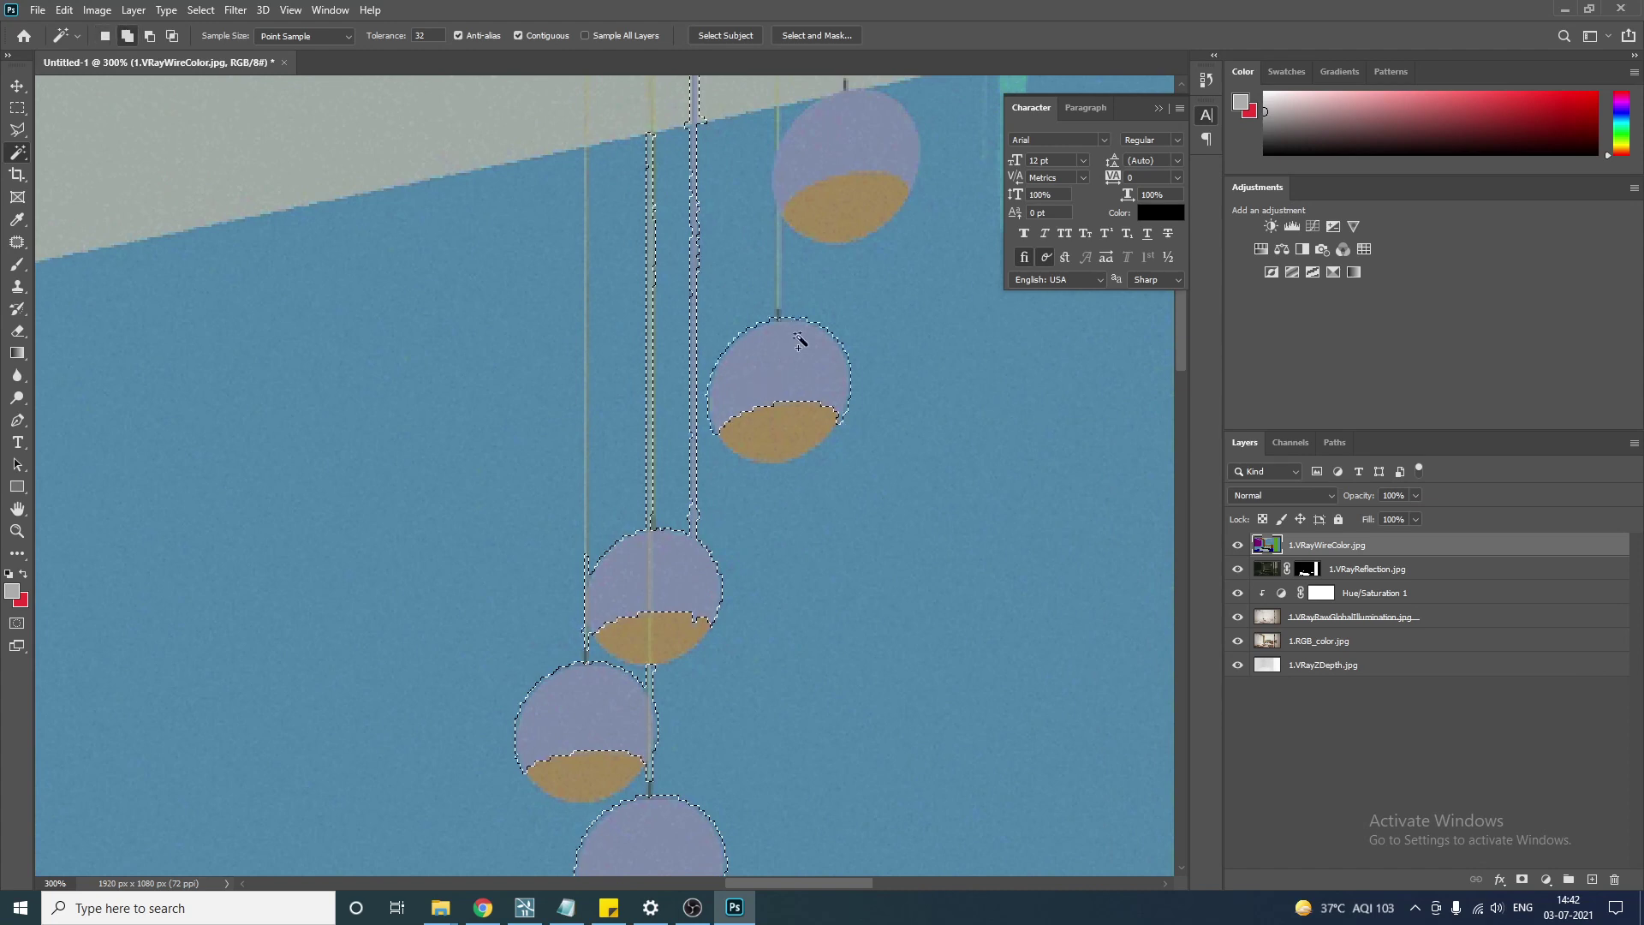
shift+click(862, 146)
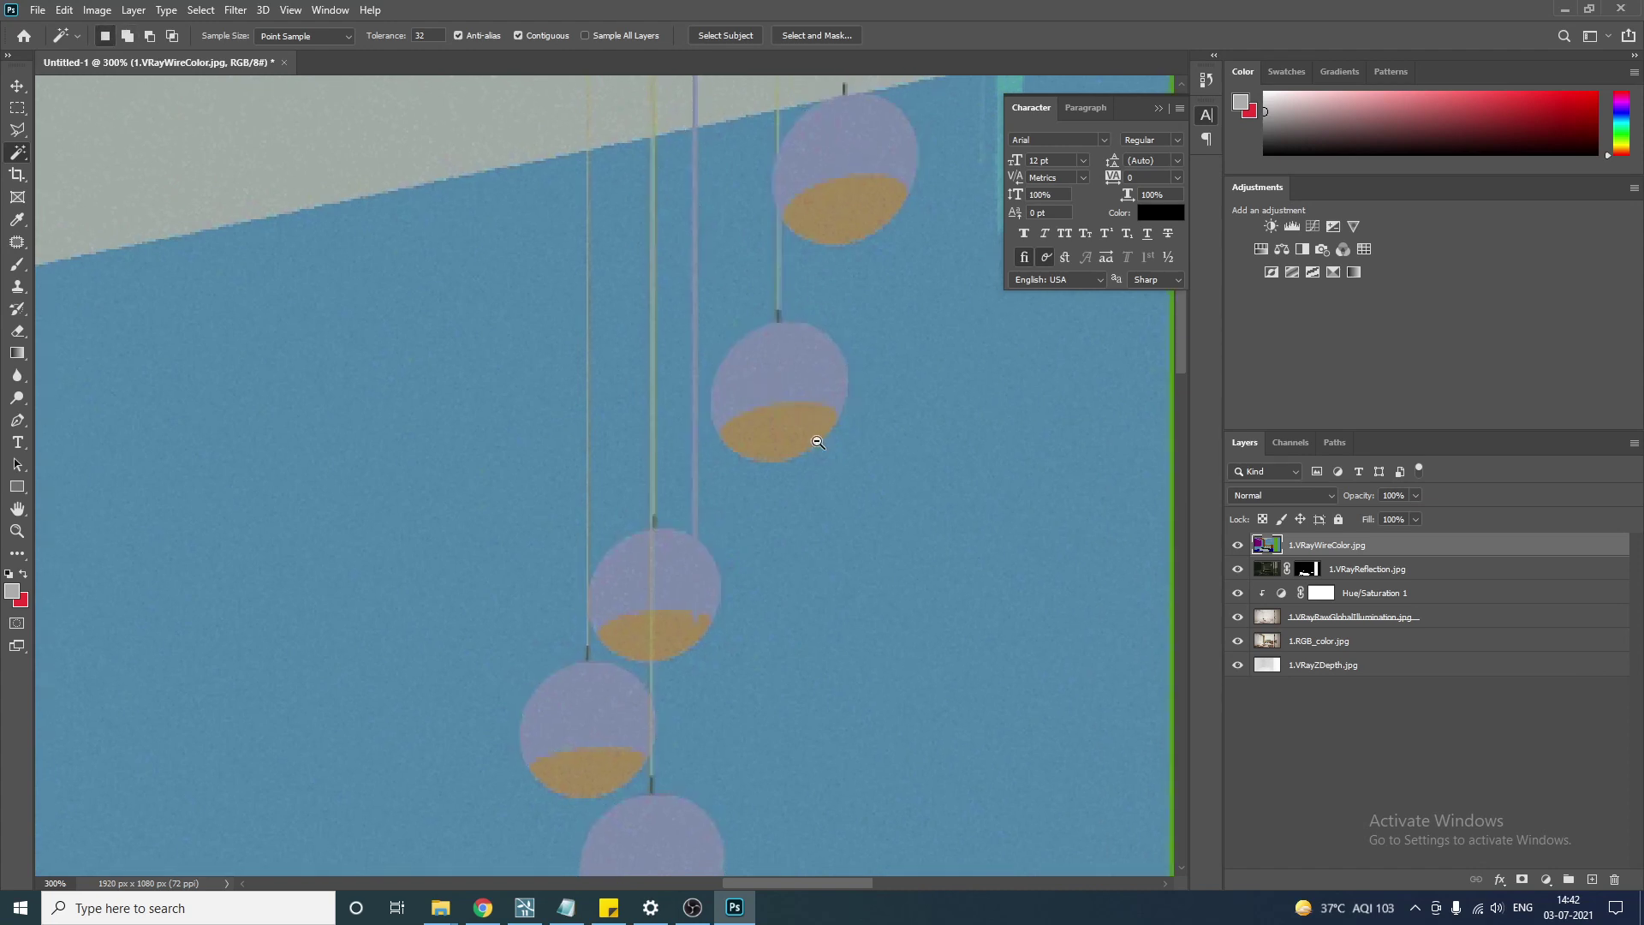
Hide the 1.VRayWireColor.jpg layer and target the 1.VRayReflection.jpg layer mask with the lamp globes selected.
key(ctrl+minus)
key(ctrl+minus)
key(ctrl+minus)
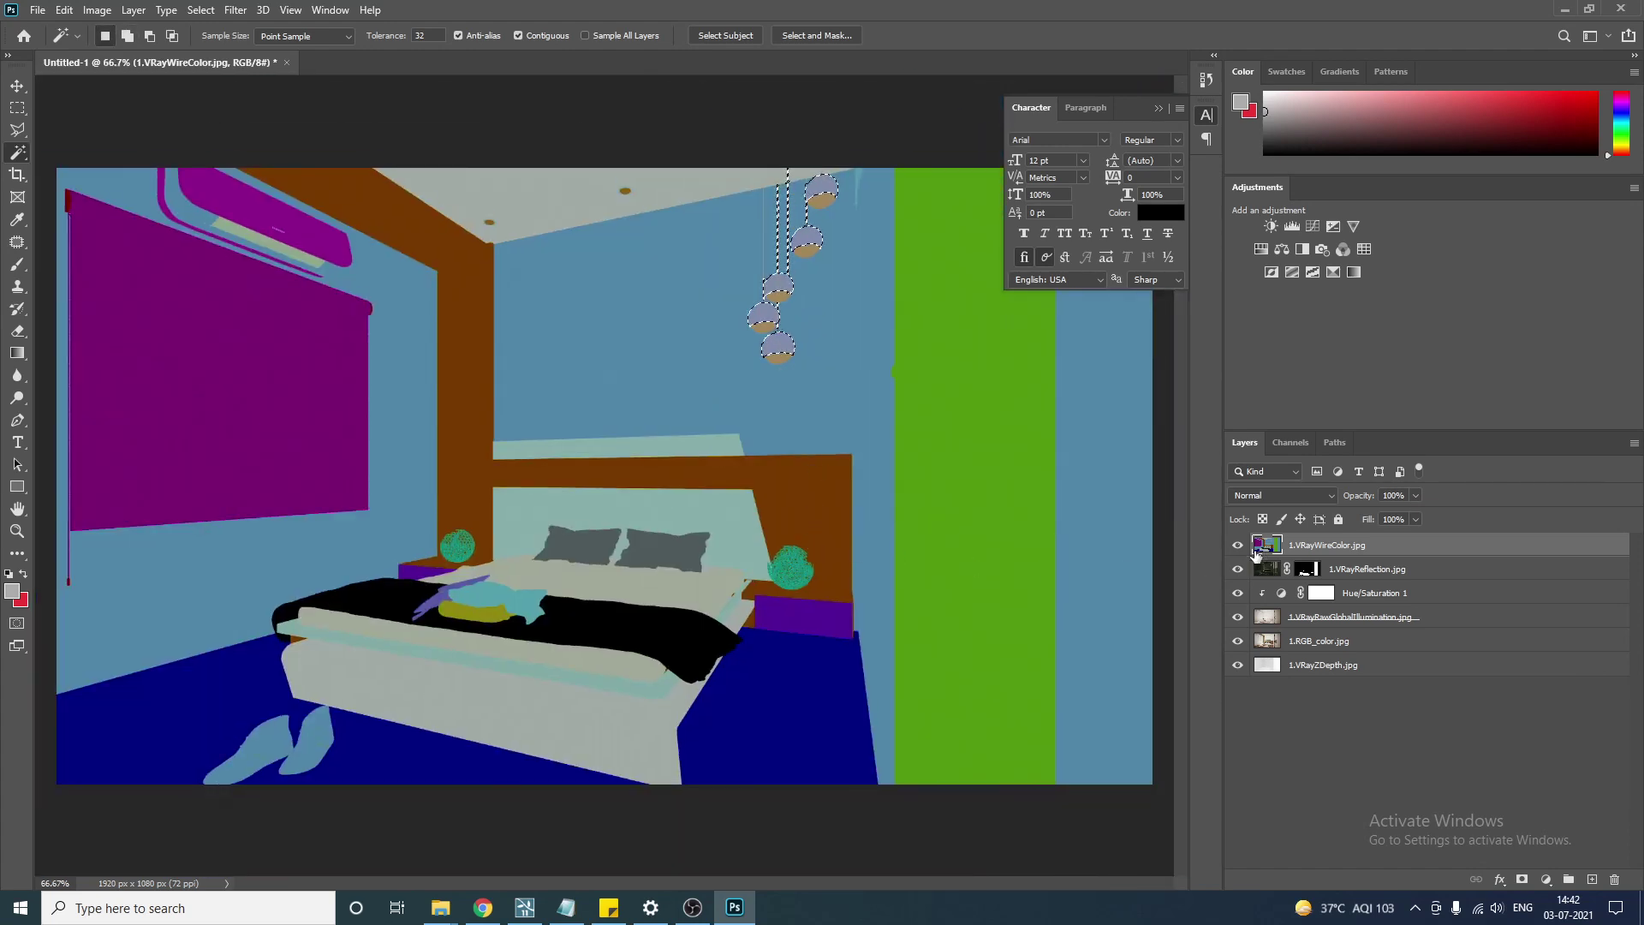
click(1238, 548)
click(1306, 571)
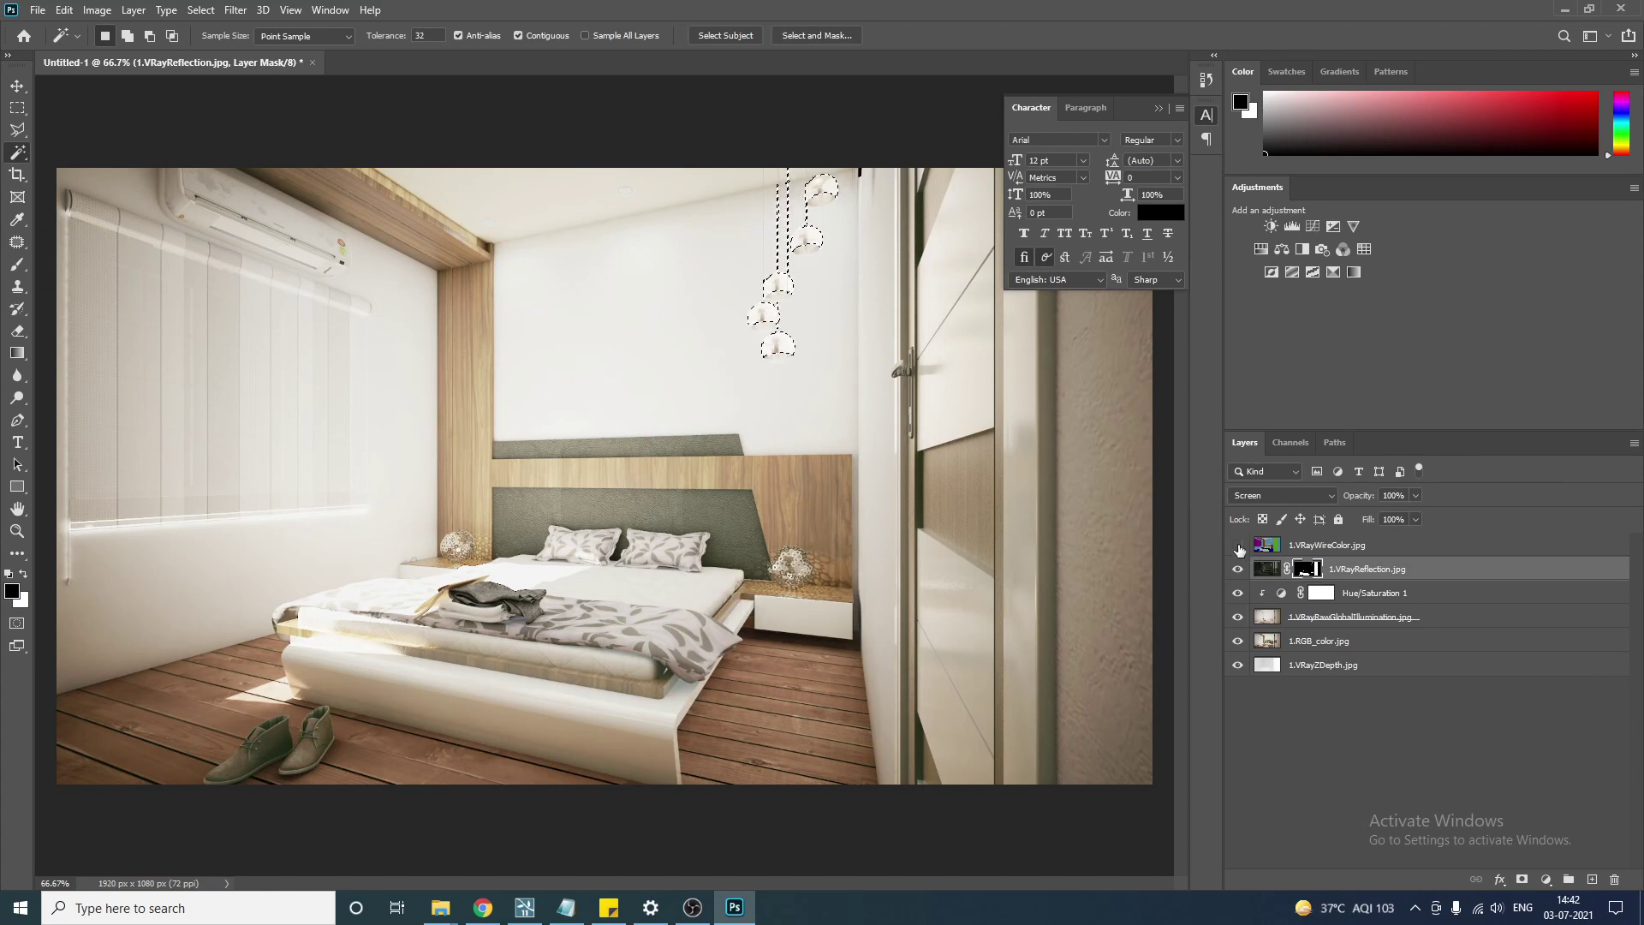
Show the 1.VRayWireColor.jpg layer again and select the orange lower parts of all five hanging lamps on it.
click(1238, 546)
click(1327, 545)
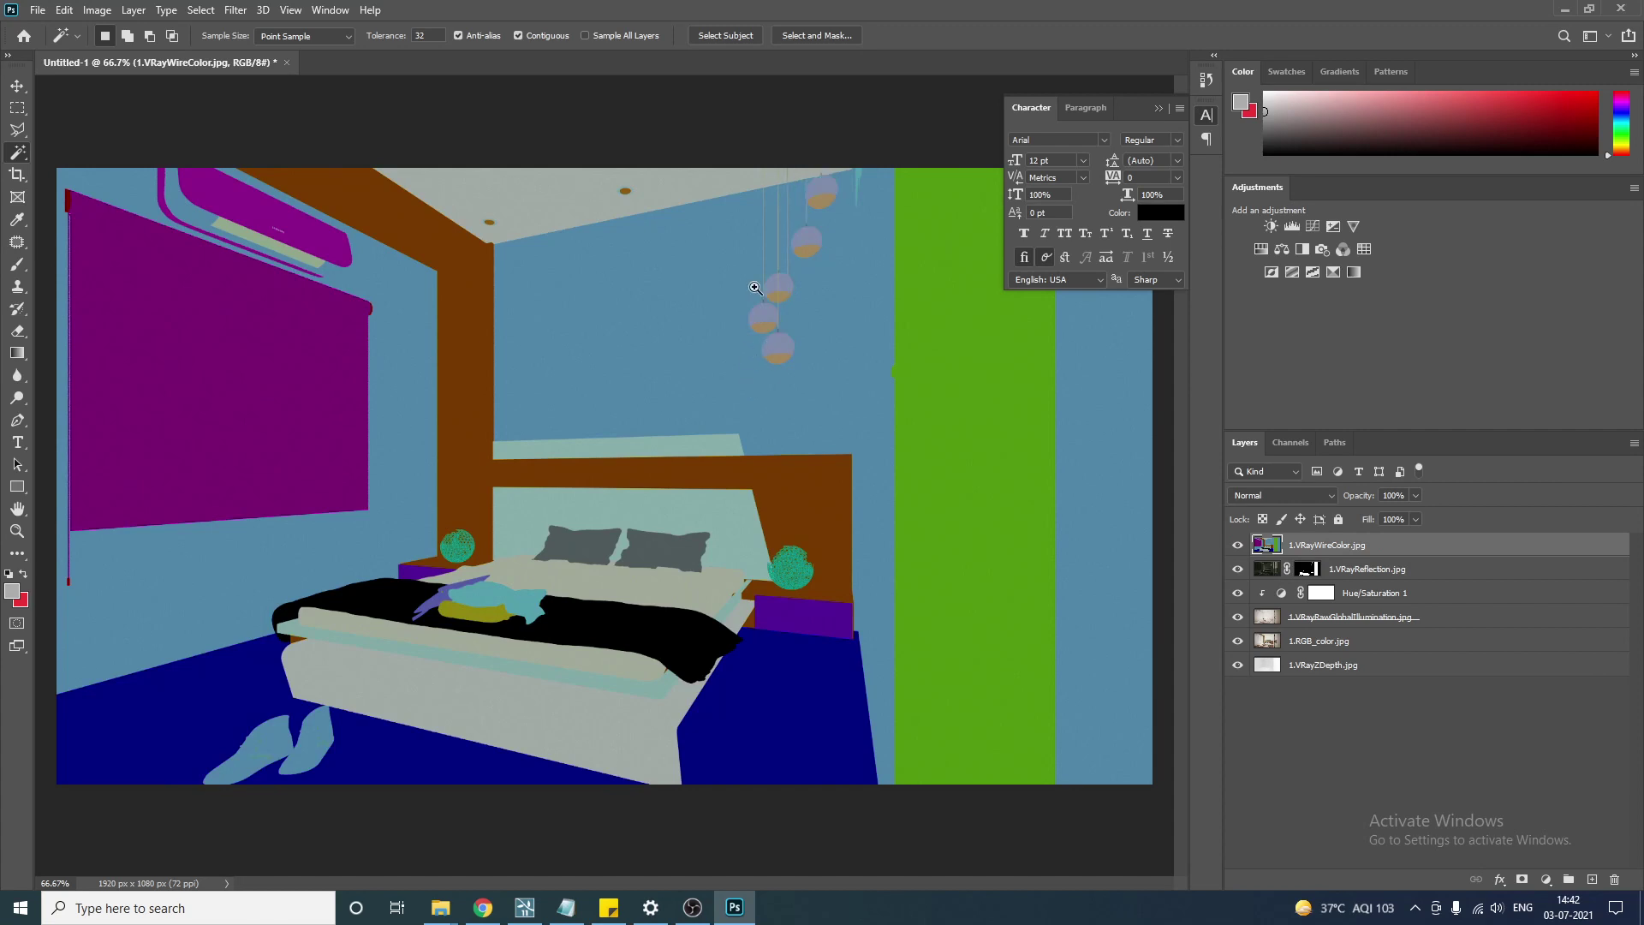
ctrl+click(754, 288)
ctrl+click(755, 286)
click(835, 510)
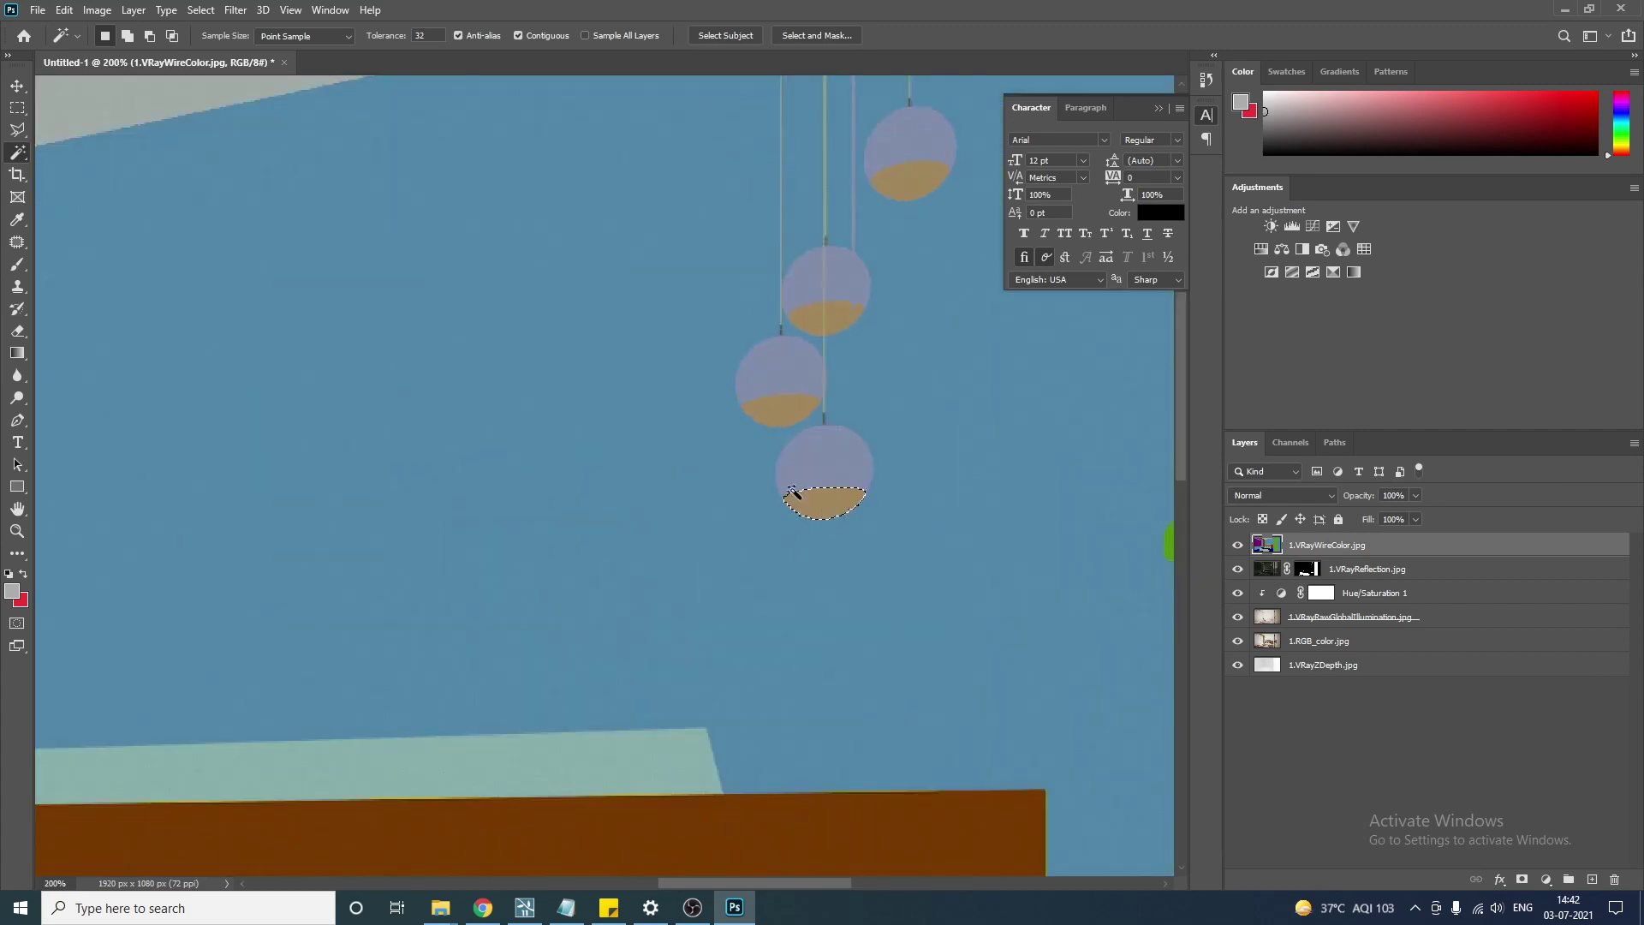
shift+click(782, 414)
shift+click(846, 308)
drag(920, 265, 843, 421)
shift+click(835, 353)
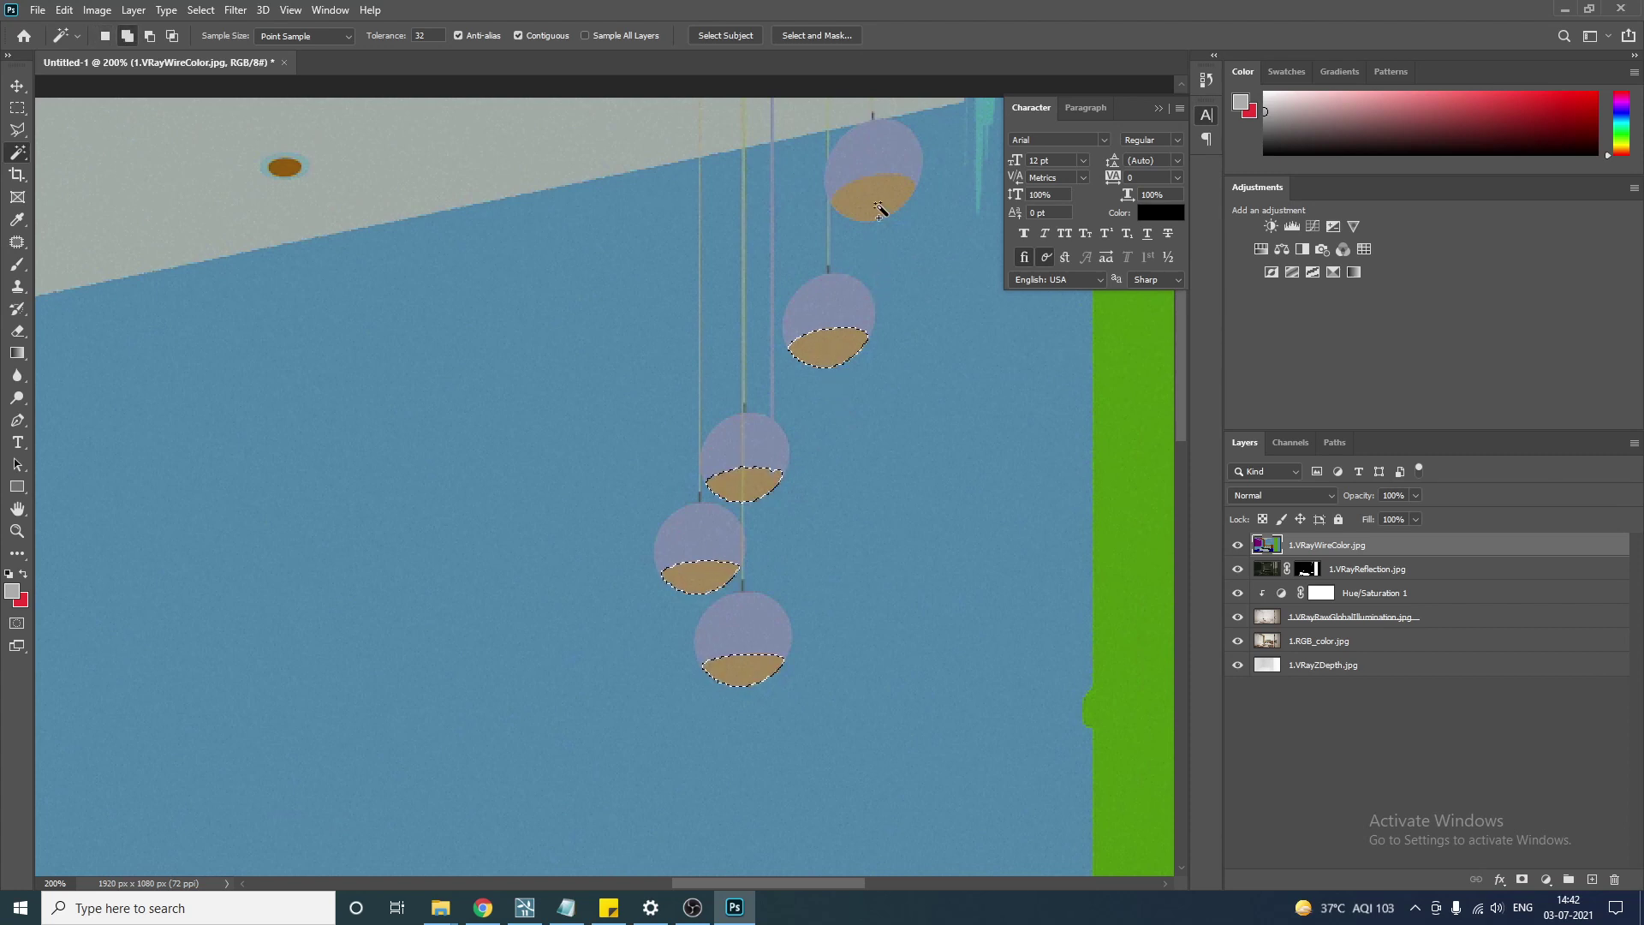
ctrl+alt+click(870, 461)
ctrl+alt+click(870, 462)
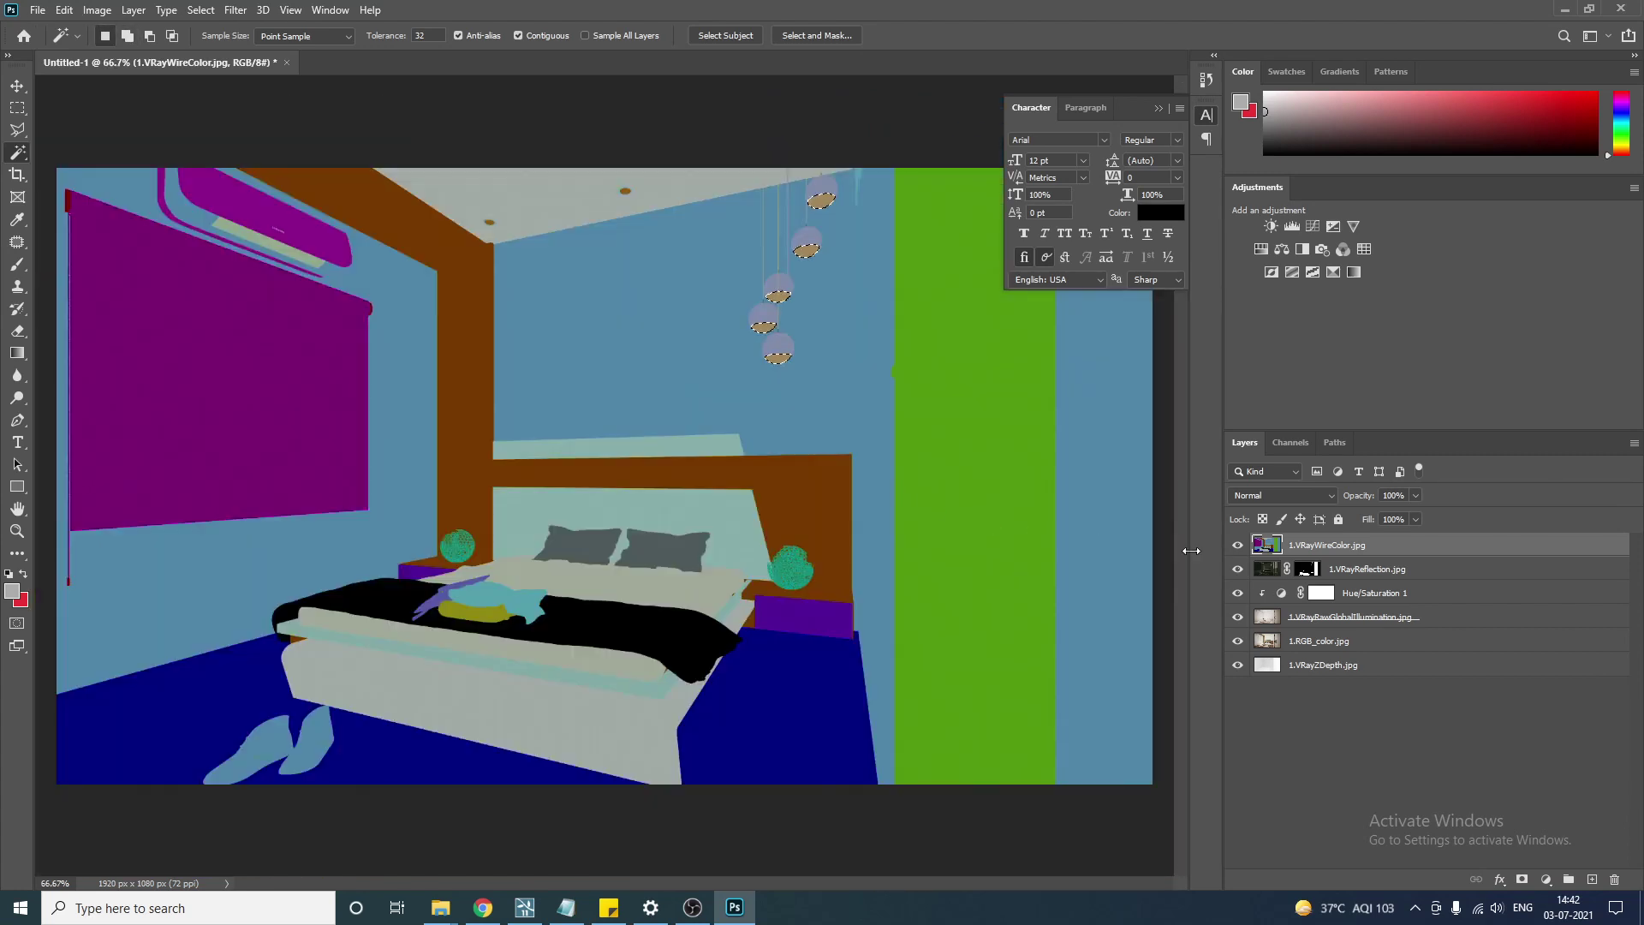
Hide the wire color layer, add a Hue/Saturation adjustment above 1.VRayReflection.jpg limited to the selected lamp parts, and turn on Colorize.
click(1237, 548)
click(1265, 569)
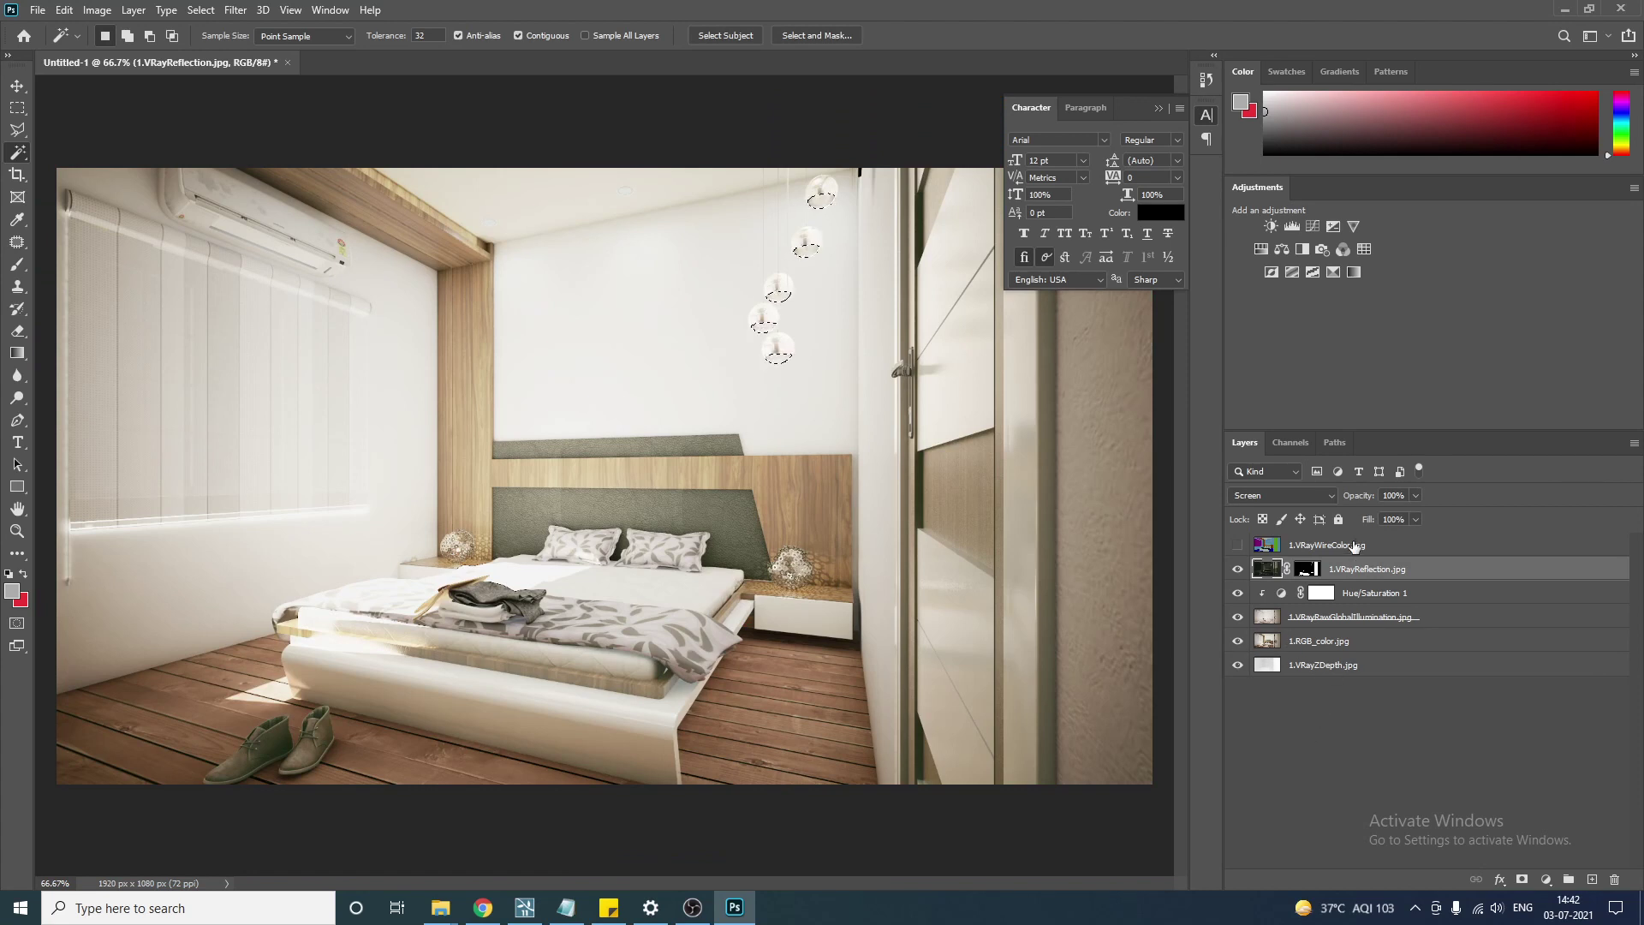
click(1546, 880)
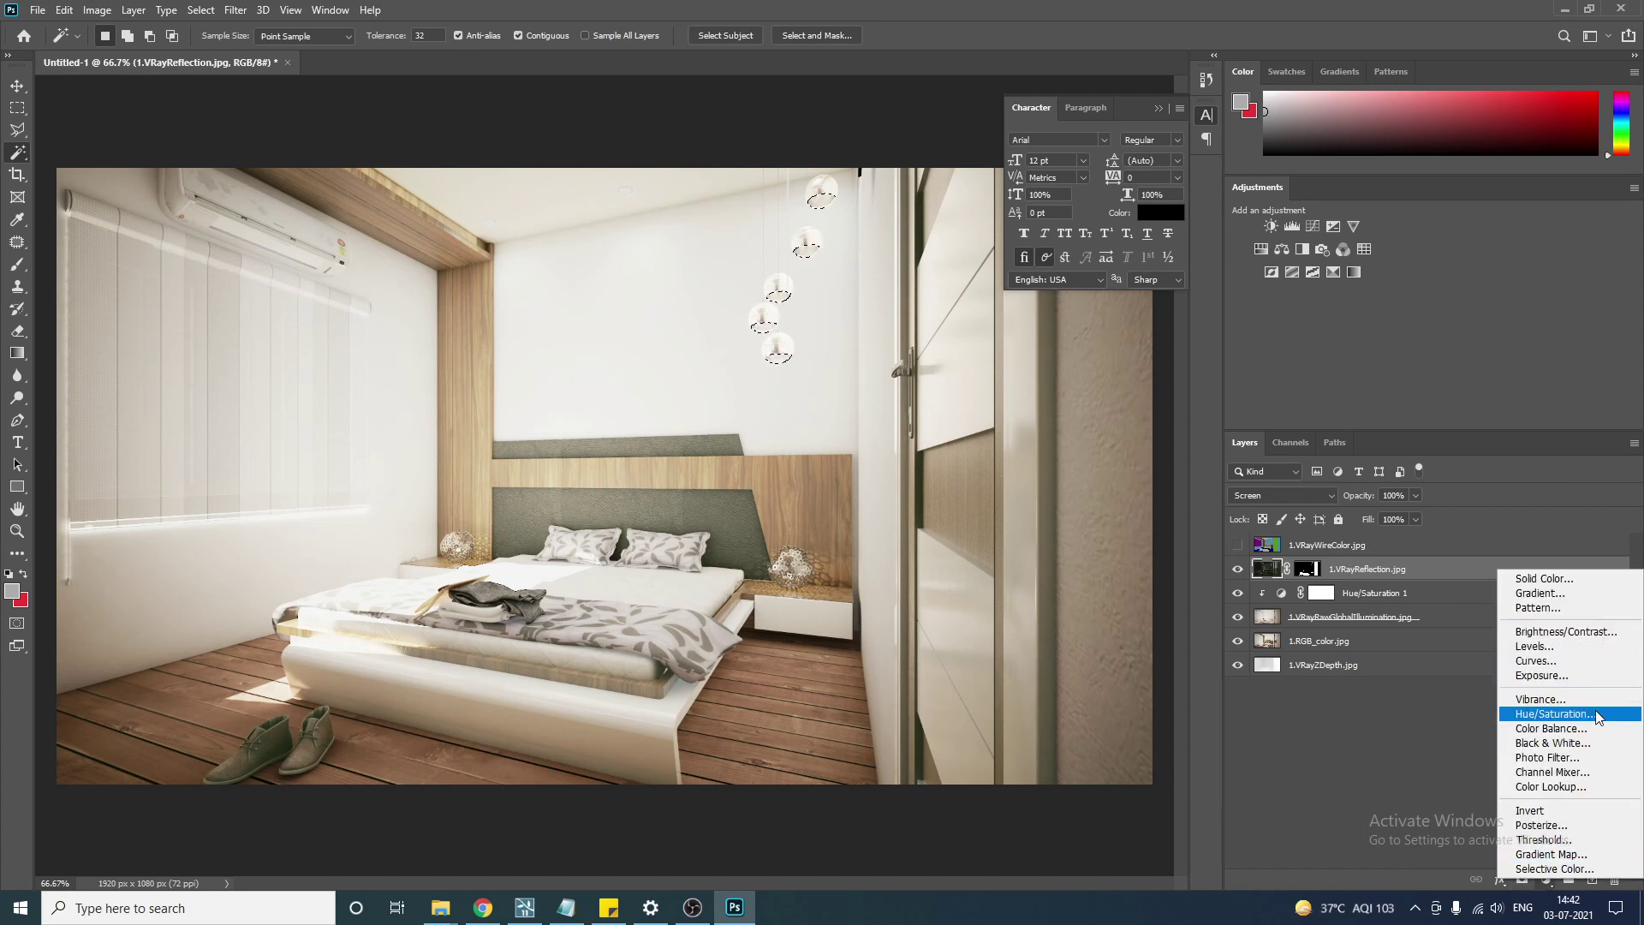
click(1554, 714)
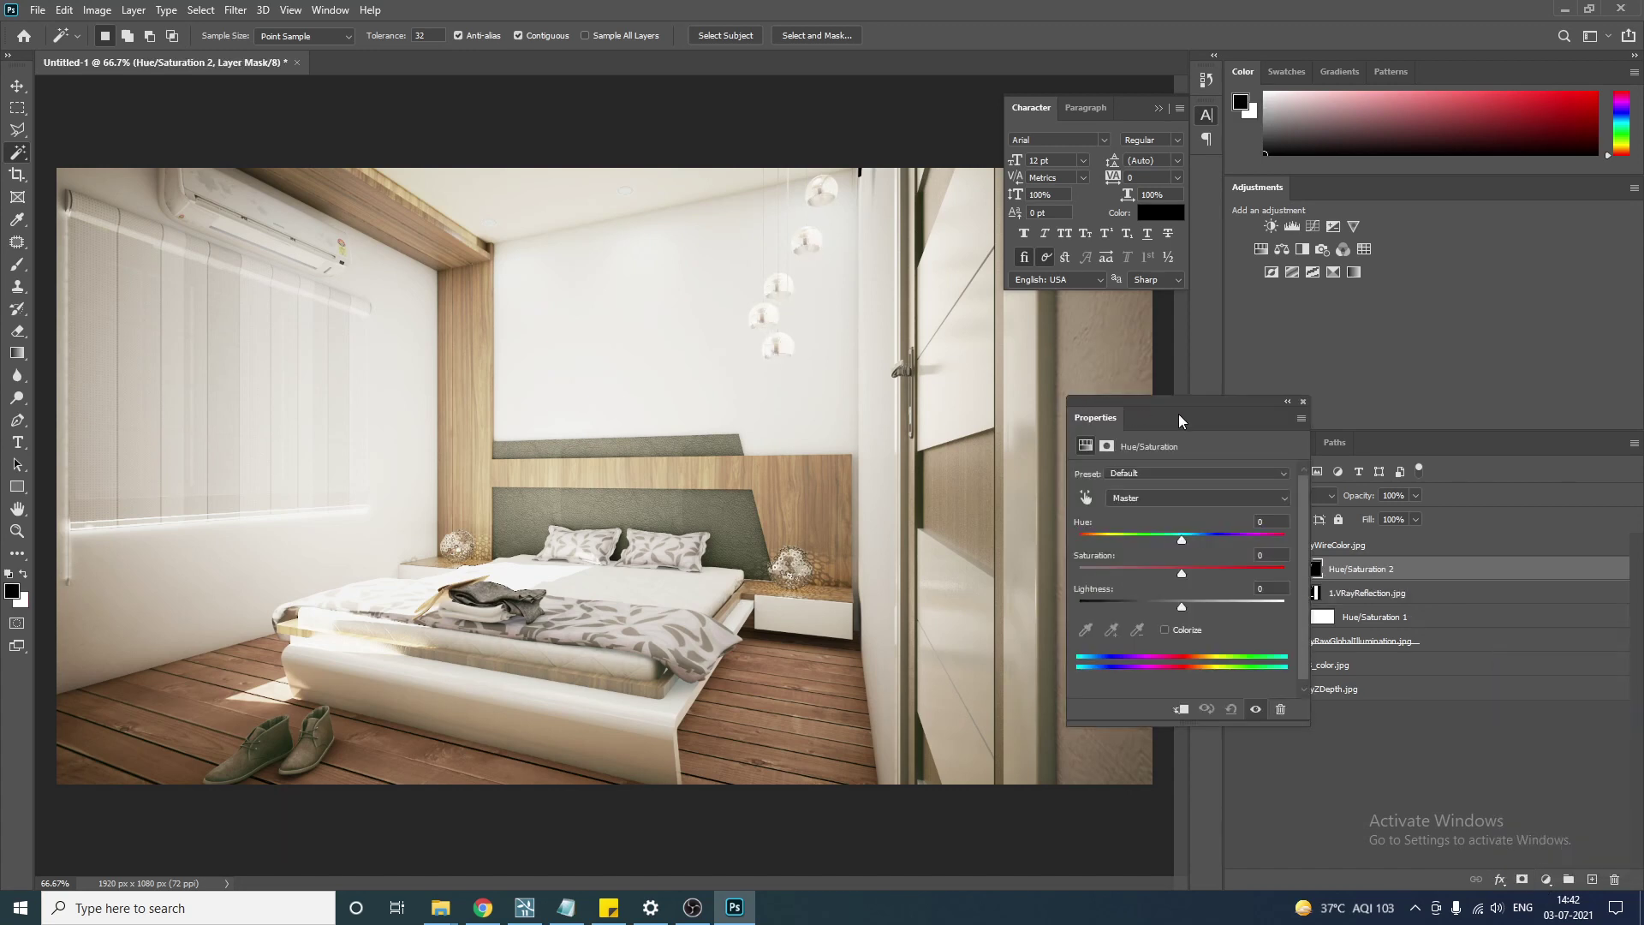
drag(1179, 420, 867, 457)
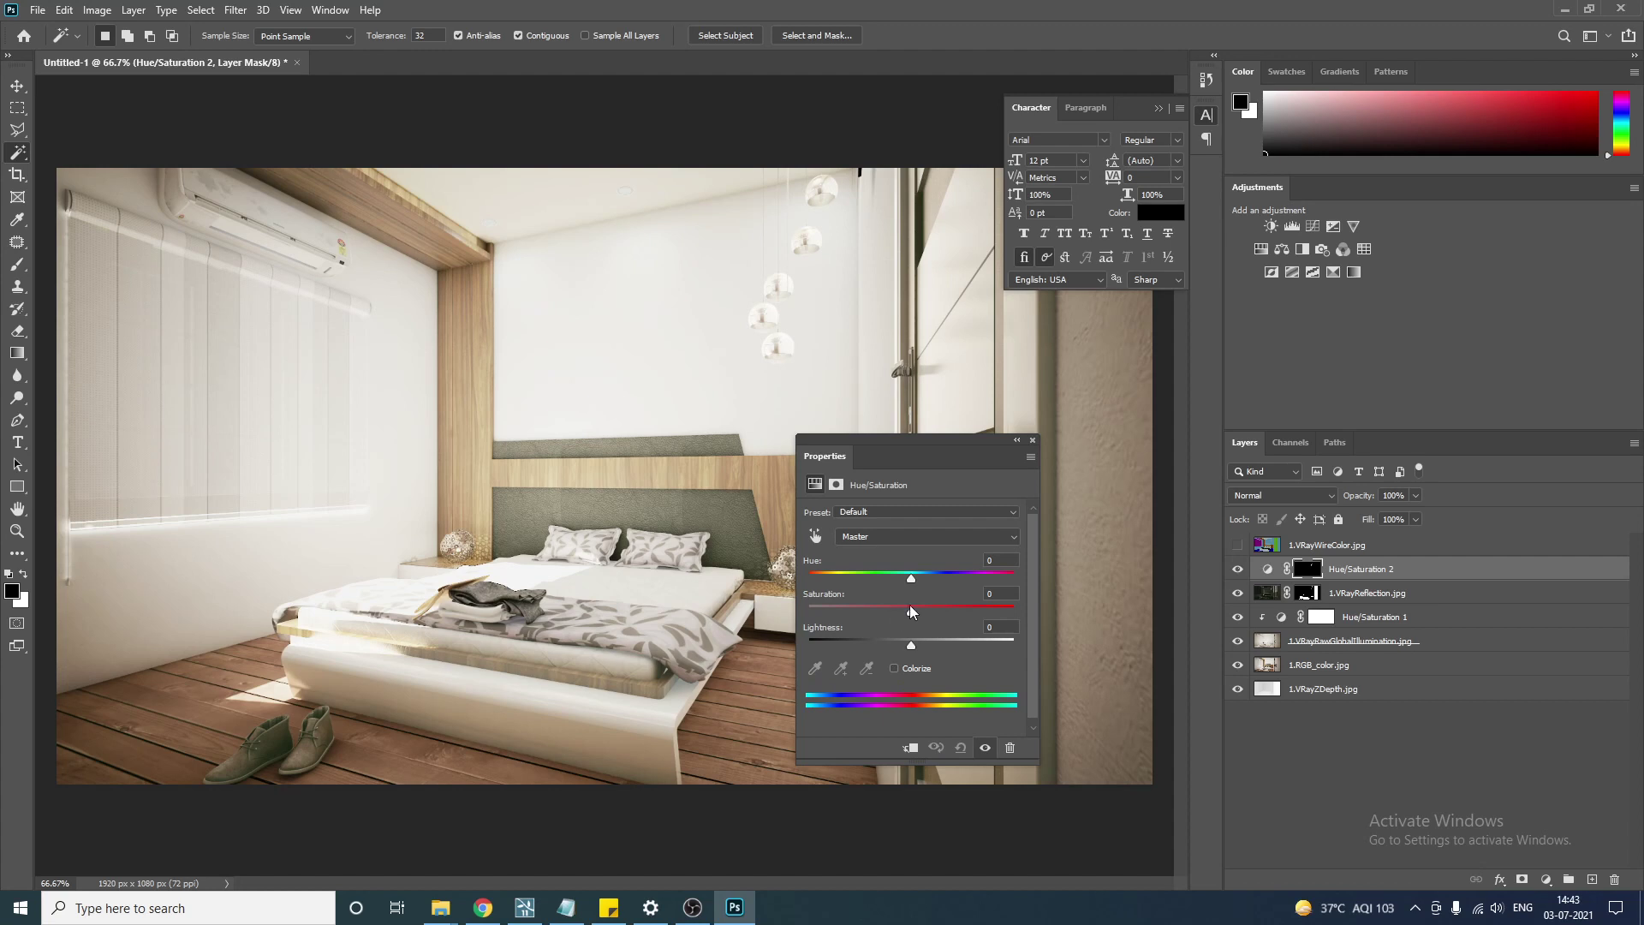
click(895, 668)
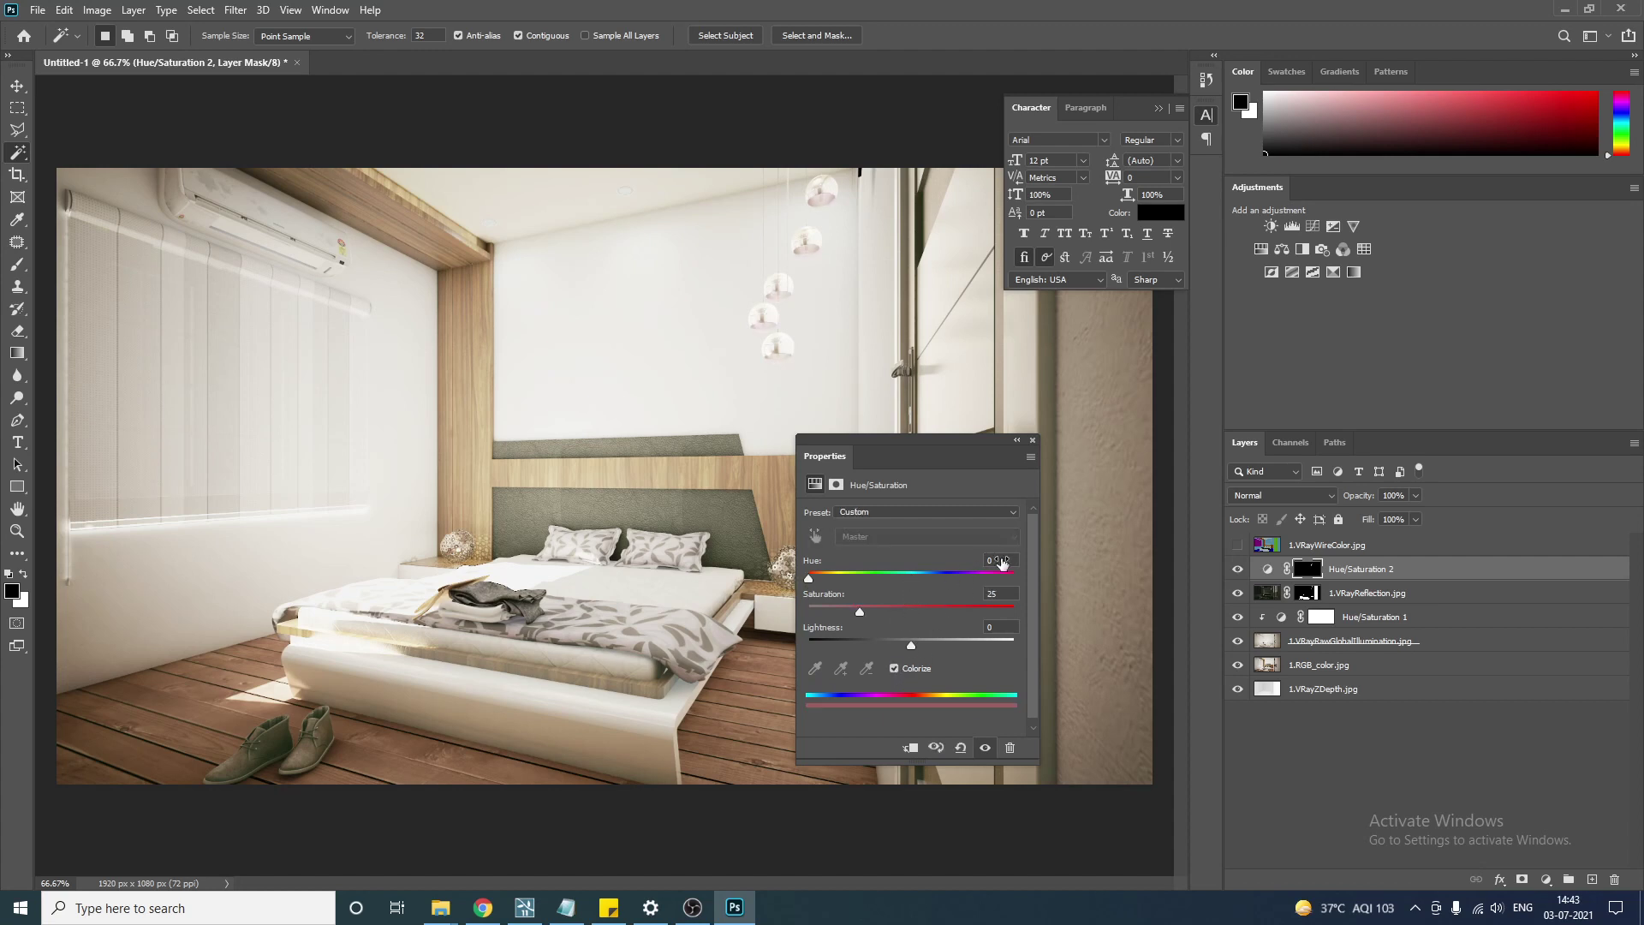
Set the colorized hanging lamp parts to hue 38, saturation 100 and lightness 0.
drag(1003, 562, 1097, 607)
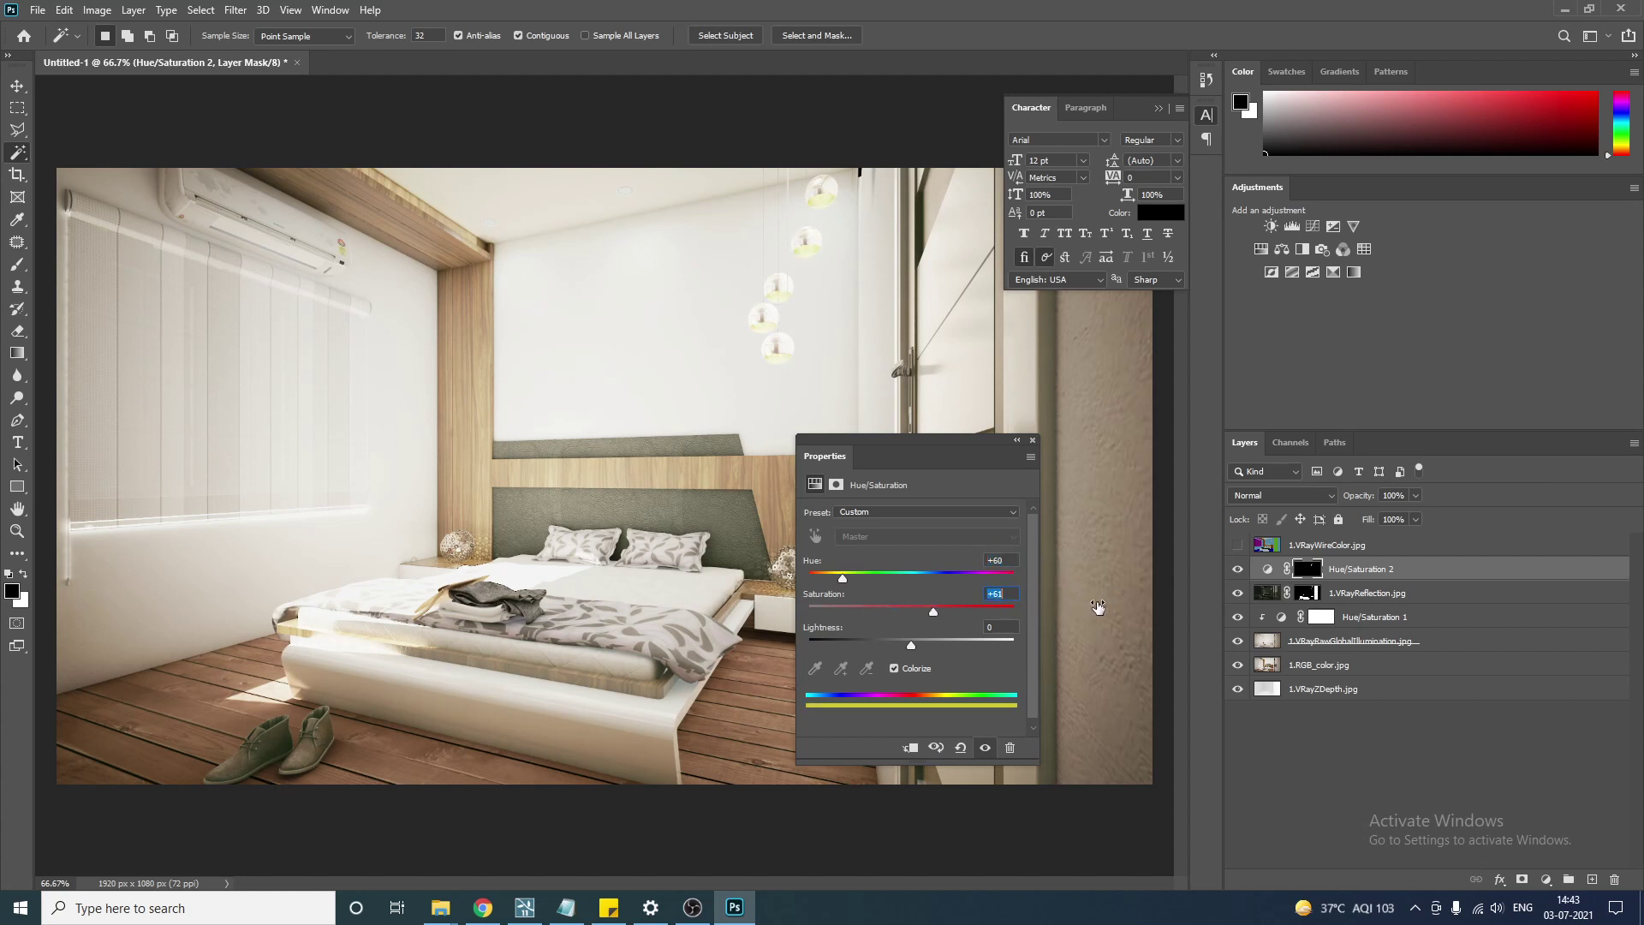
drag(1014, 563, 1000, 595)
click(1013, 607)
mouse_move(1002, 562)
mouse_down()
mouse_move(978, 565)
mouse_move(995, 560)
mouse_up()
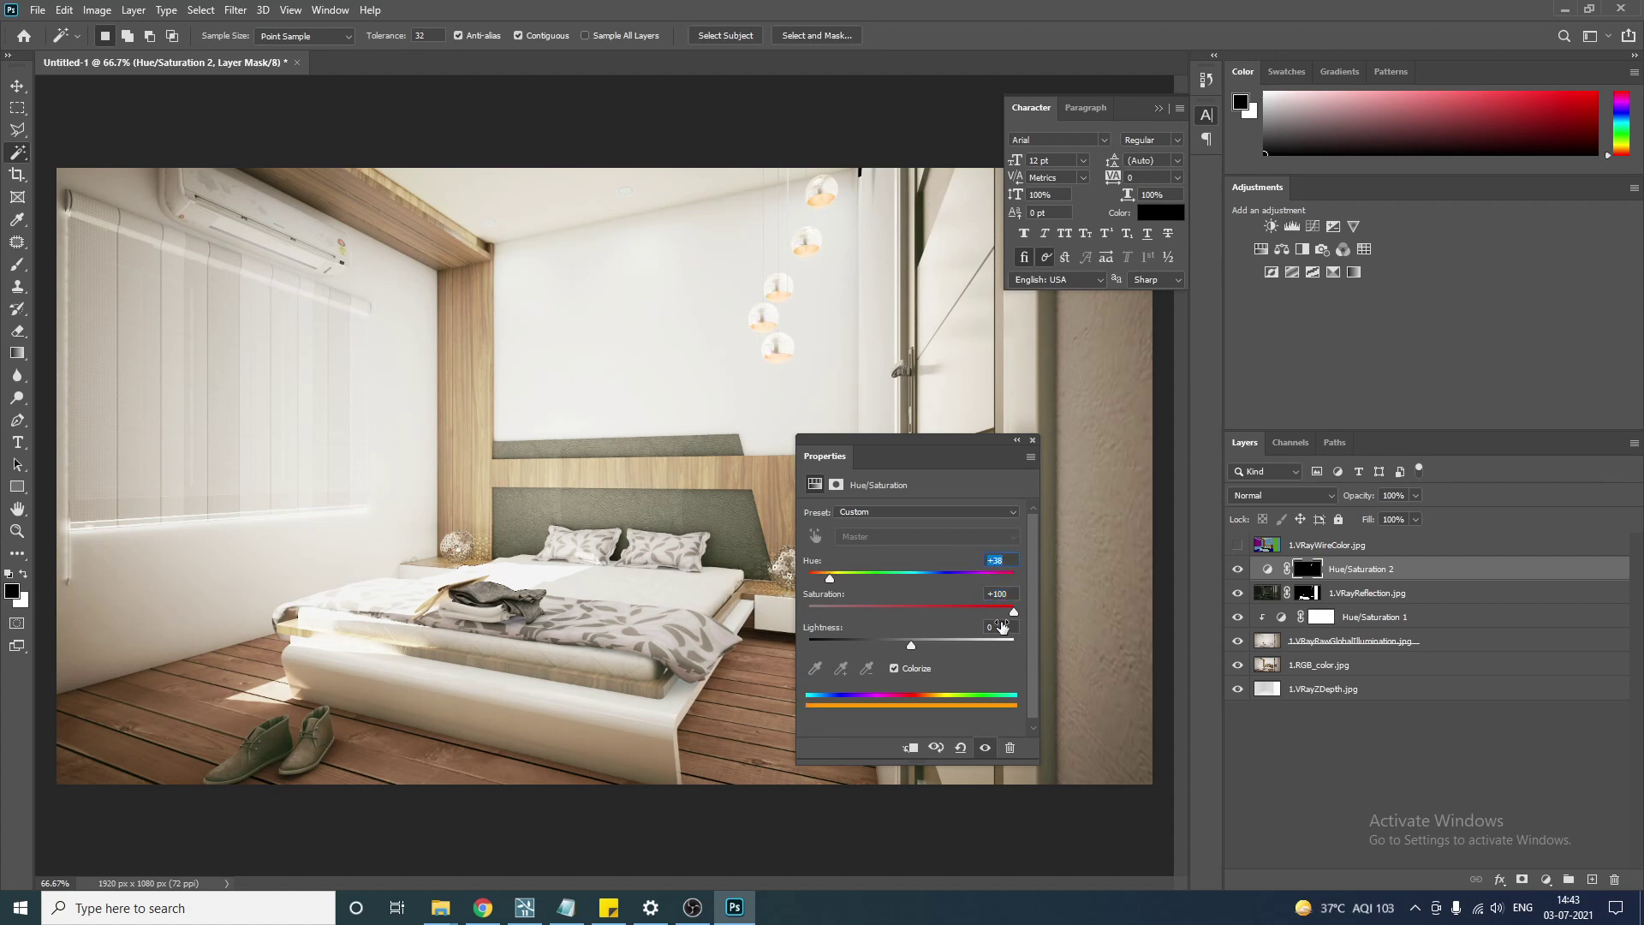
mouse_move(1001, 627)
mouse_down()
mouse_move(974, 631)
mouse_move(1033, 632)
mouse_move(992, 644)
mouse_up()
text(0)
key(shift+Tab)
Load the Hue/Saturation 2 mask as a selection and add a Color Balance adjustment limited to the selected lamp parts.
ctrl+click(1317, 572)
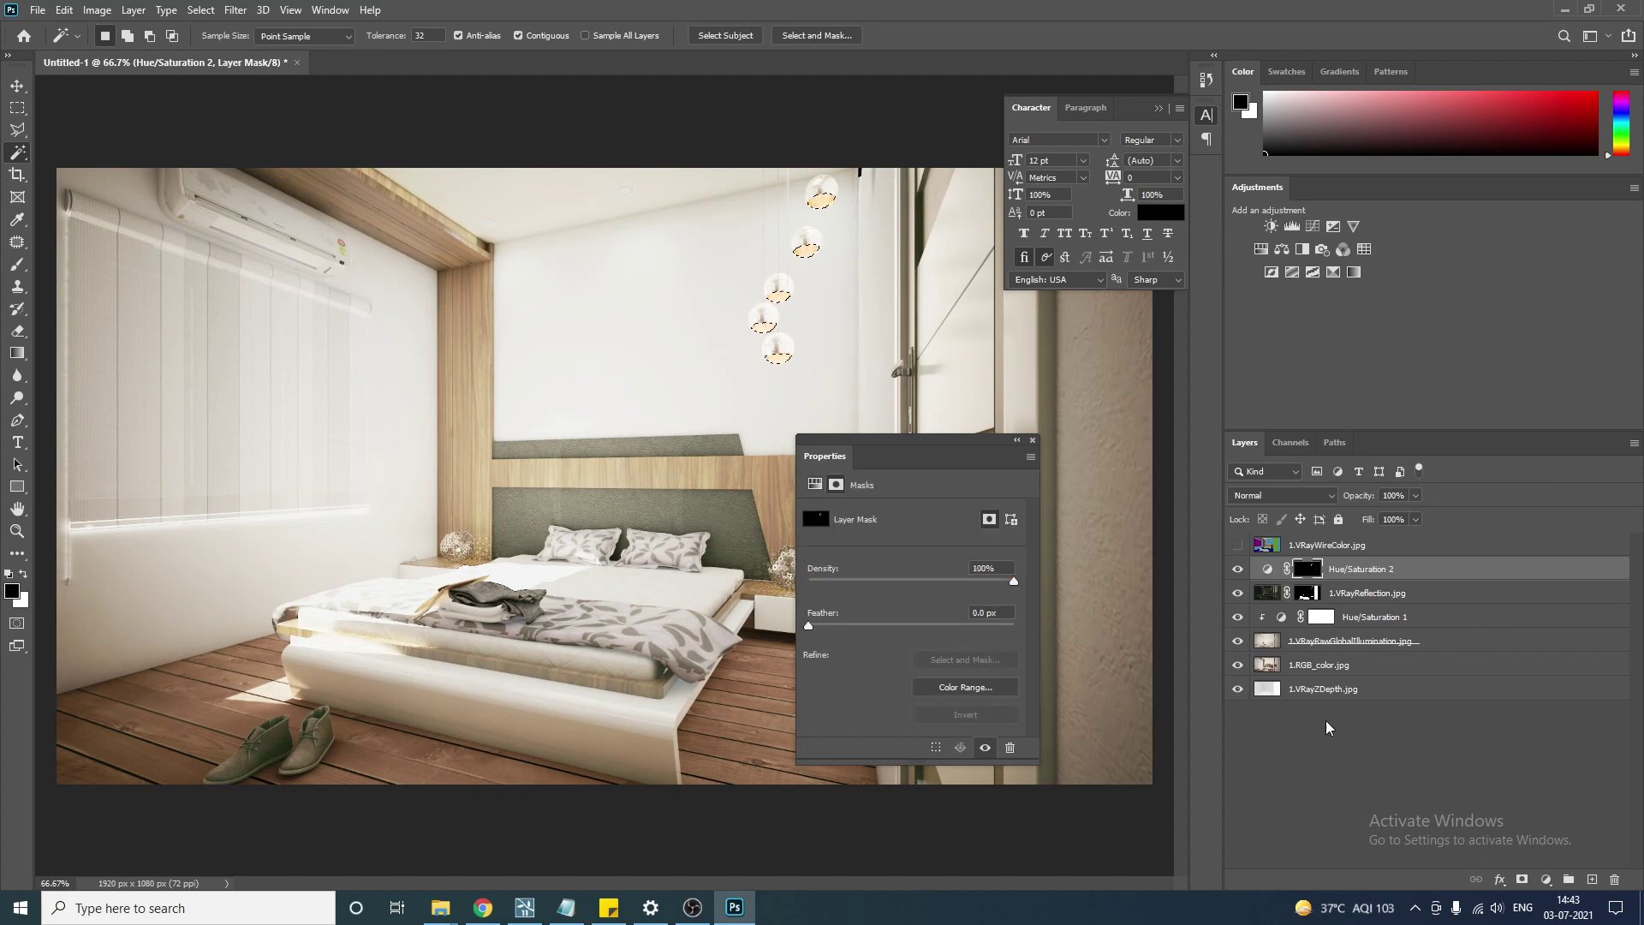
click(1547, 880)
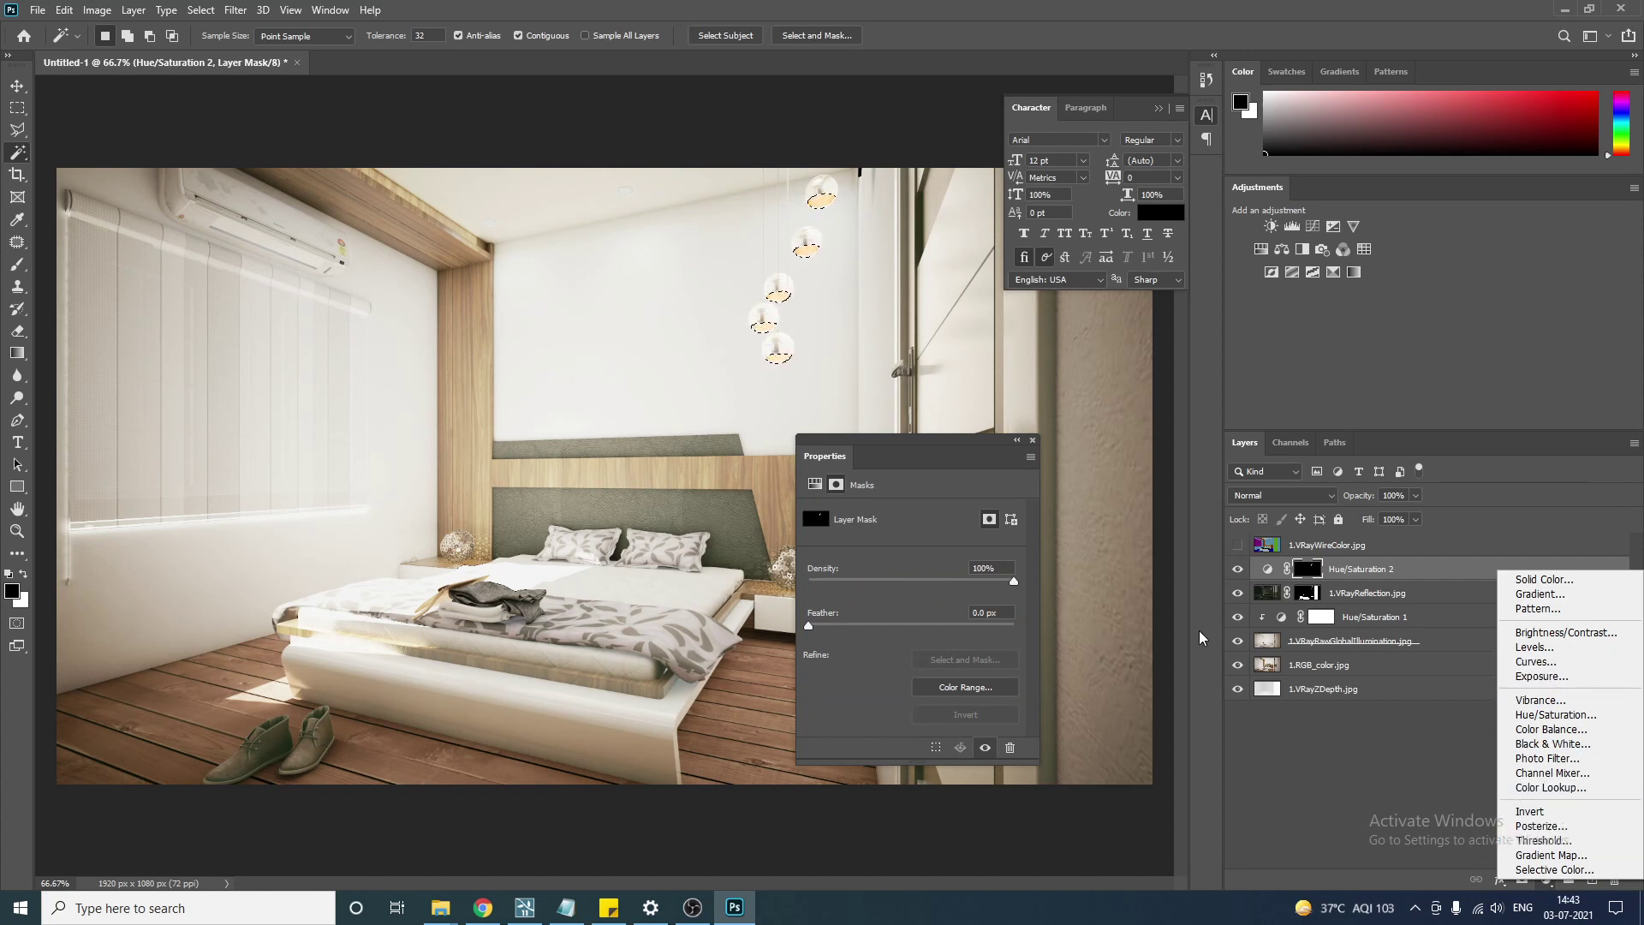
click(1607, 730)
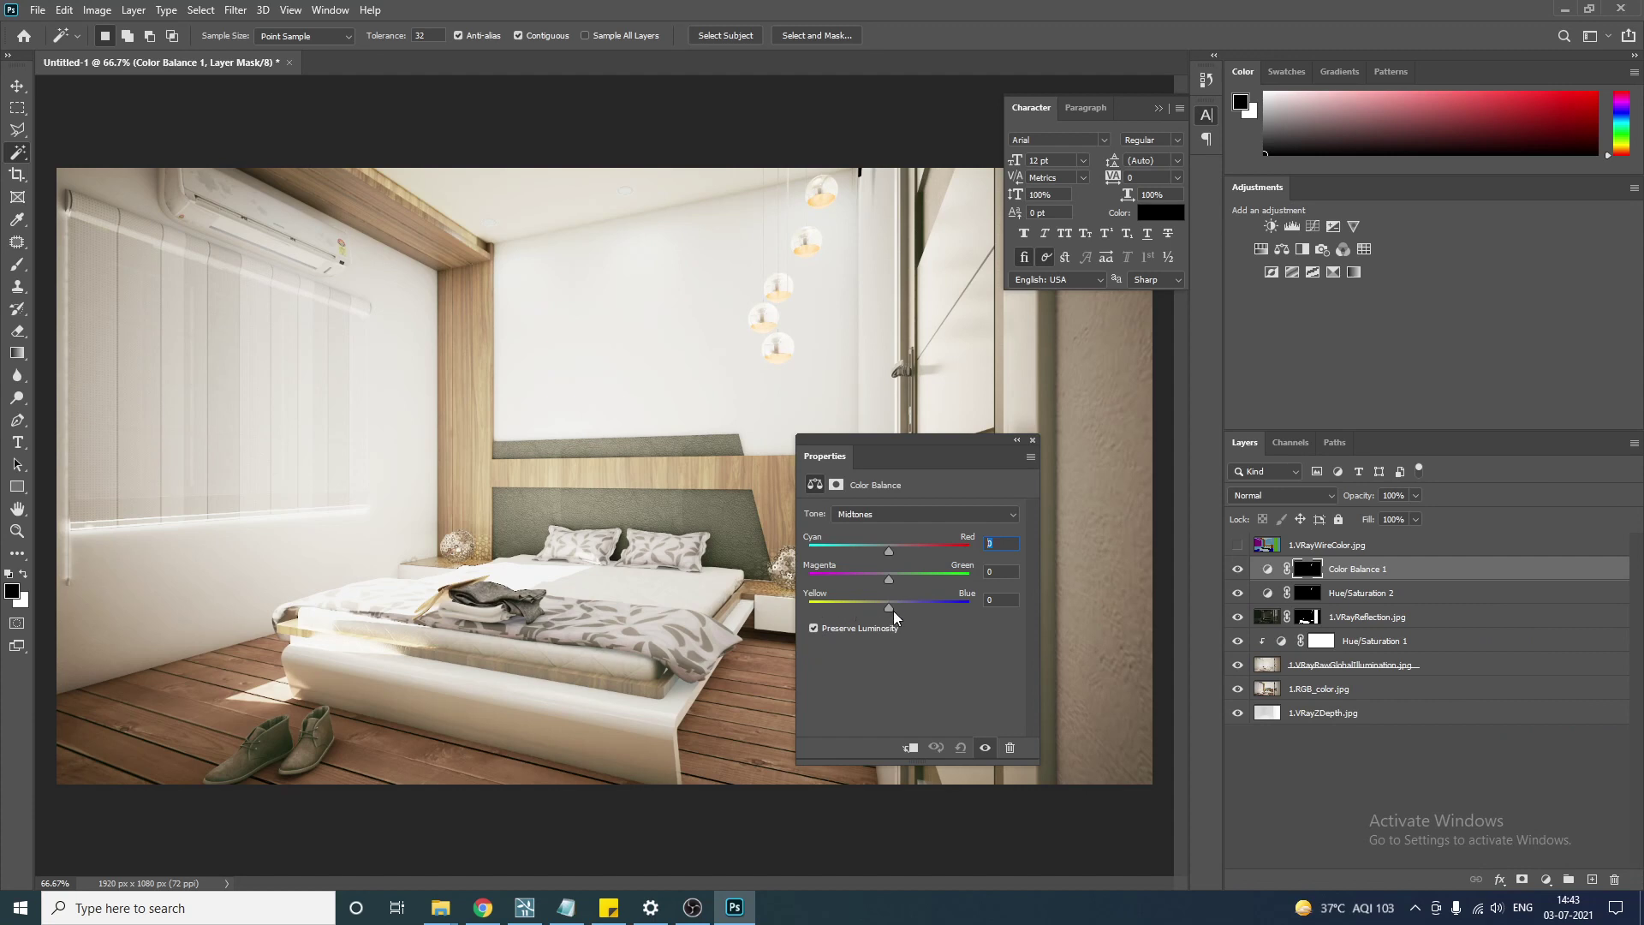
Try the lamp Color Balance at +100 red and -100 blue for midtones, shadows and highlights, and reset the adjustment.
drag(834, 607, 830, 604)
drag(890, 549, 1036, 562)
drag(831, 606, 729, 609)
click(879, 514)
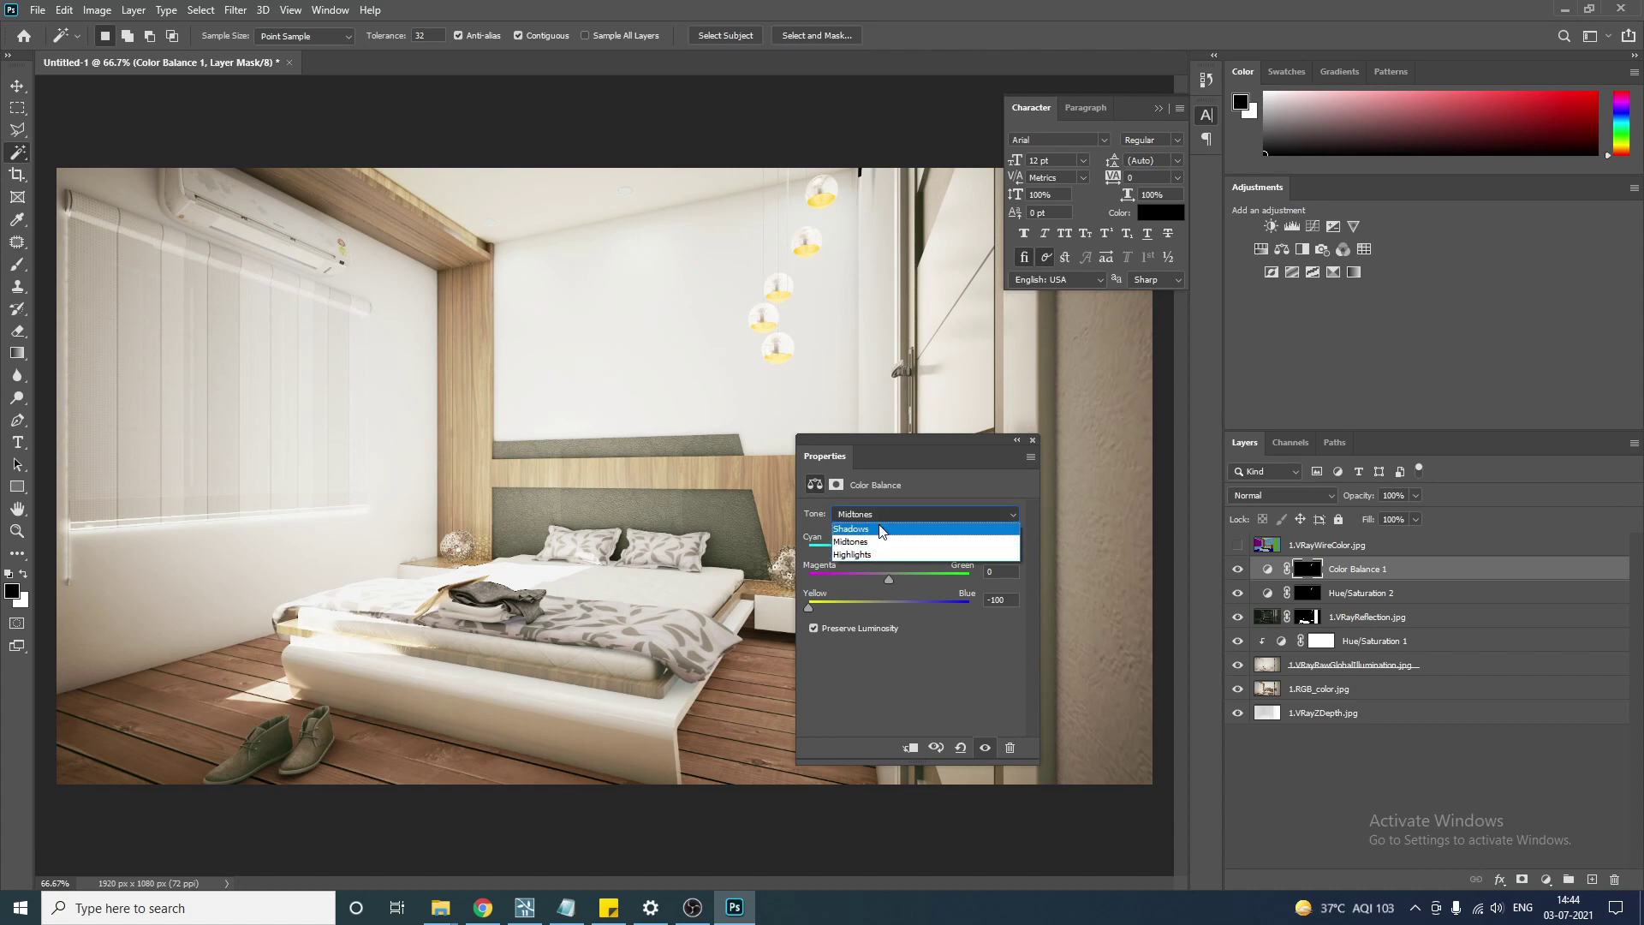
click(880, 529)
drag(892, 554, 1026, 595)
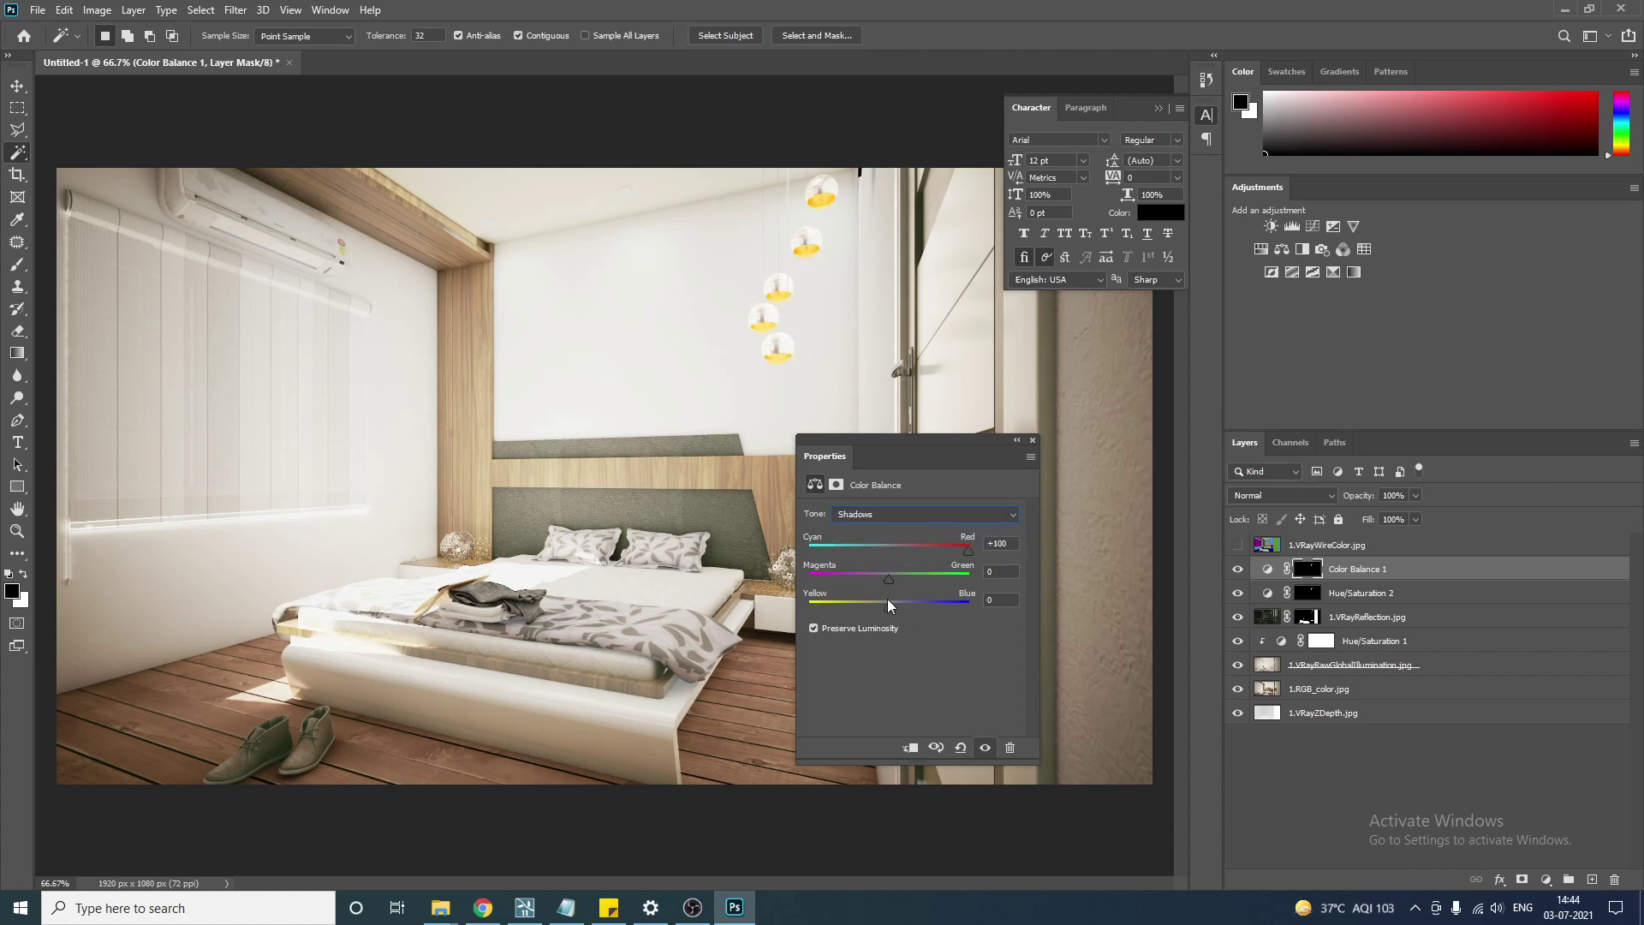
drag(887, 603, 726, 608)
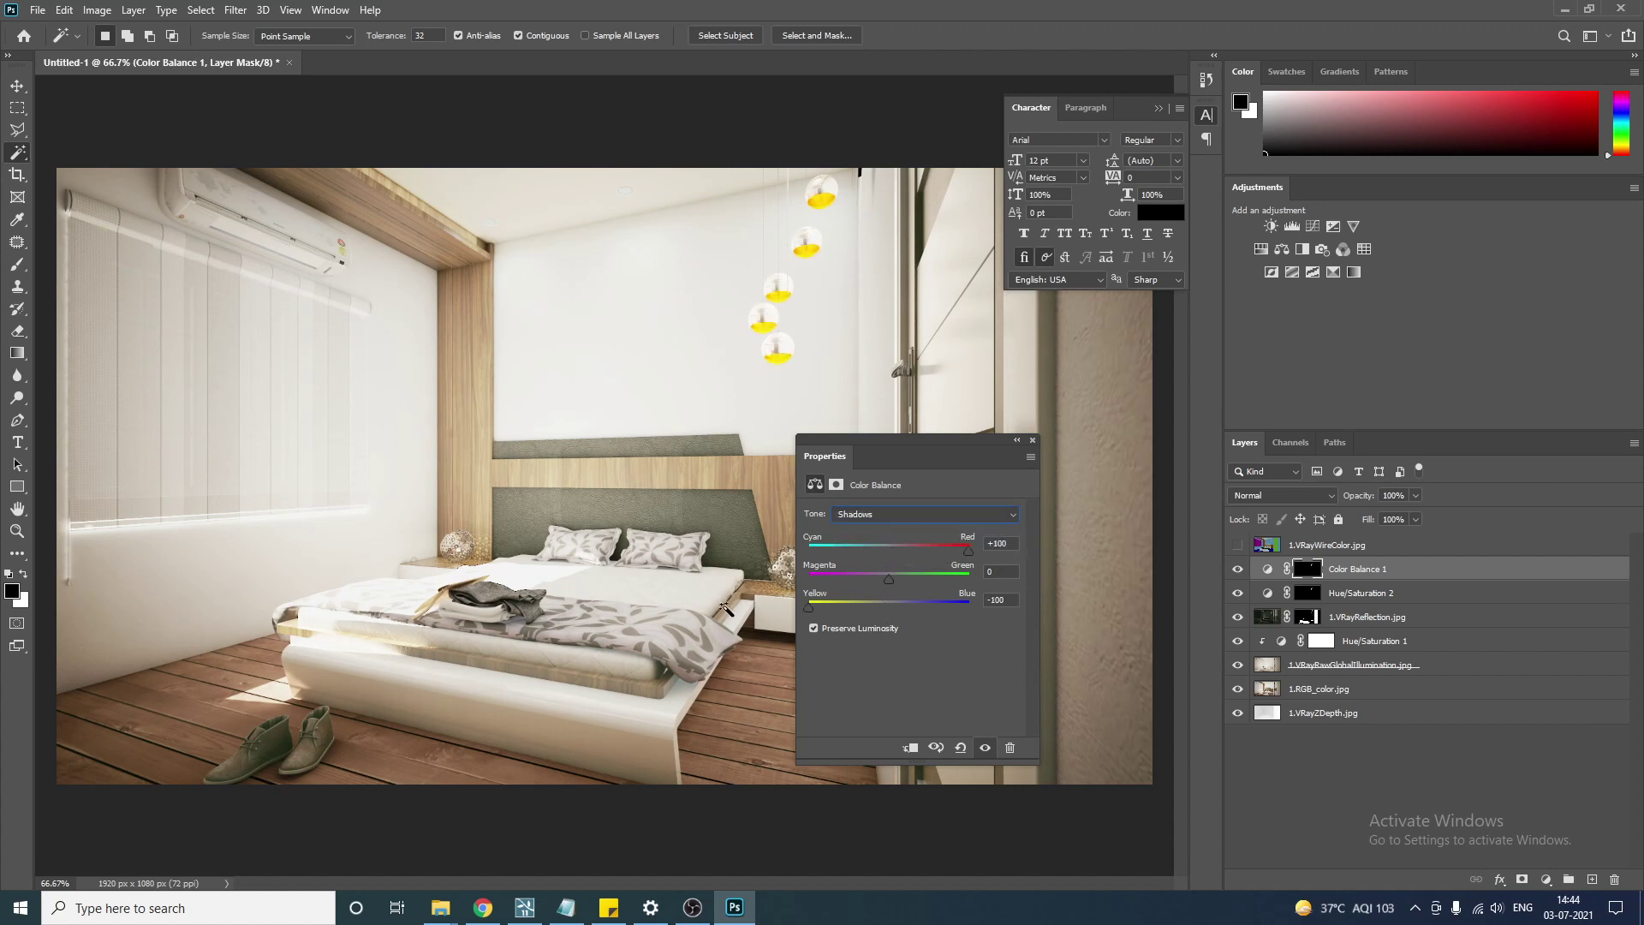
click(897, 514)
click(884, 558)
drag(889, 551, 1058, 570)
drag(892, 607, 688, 626)
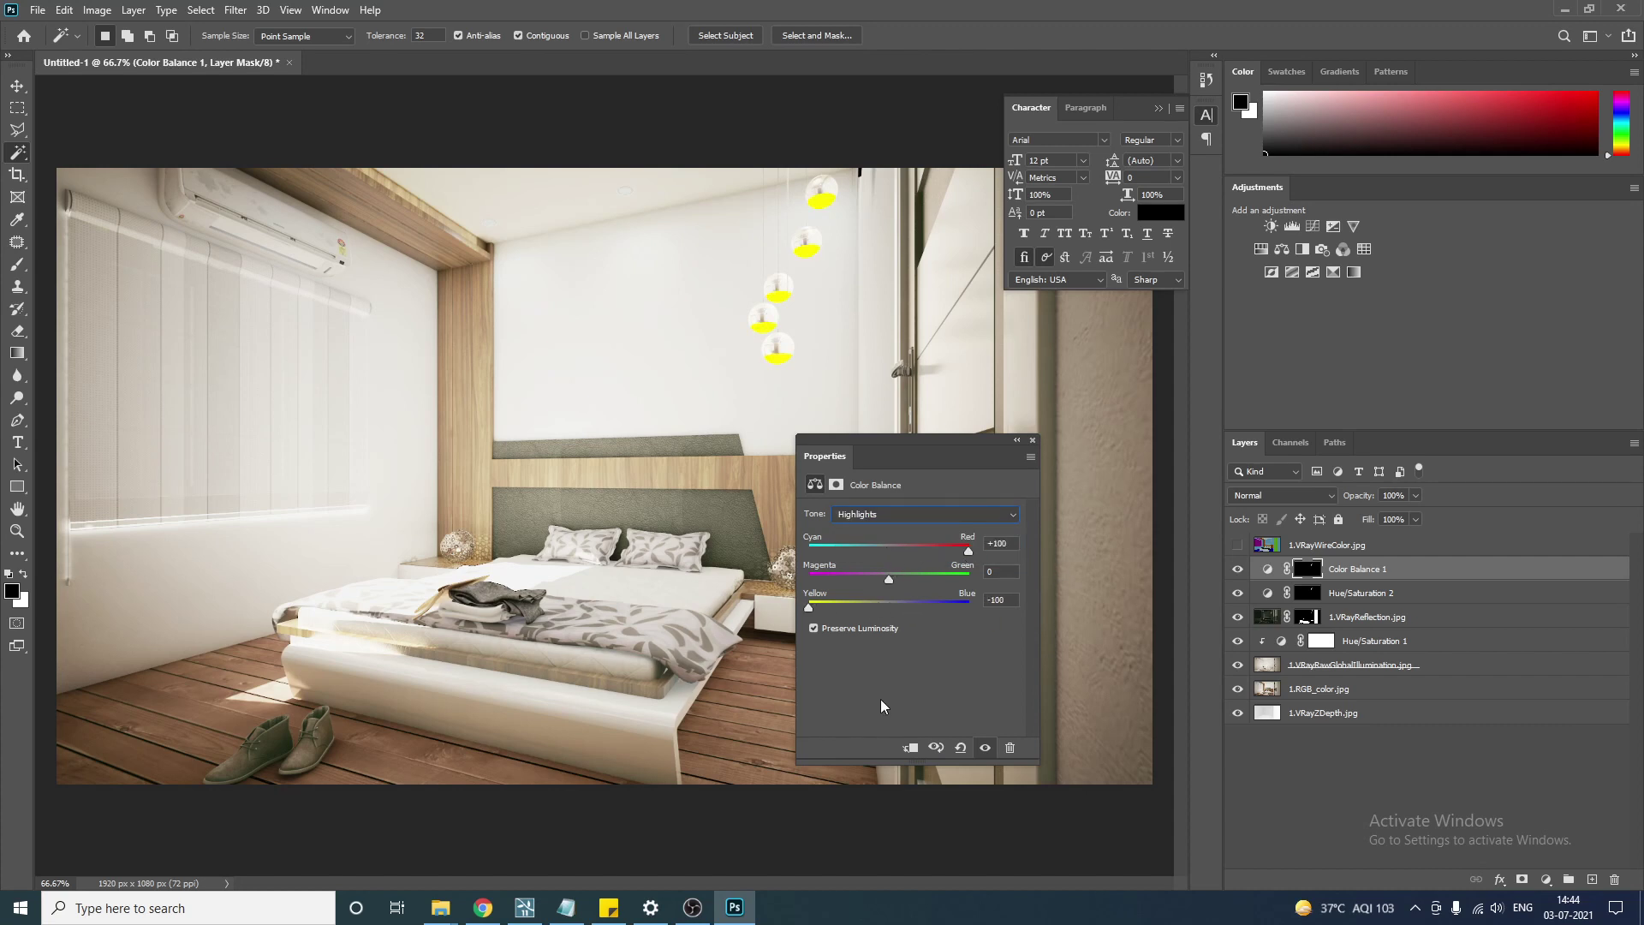
click(960, 748)
Set the lamp Color Balance midtones to +100 red and shift them toward yellow.
drag(1004, 549, 1105, 558)
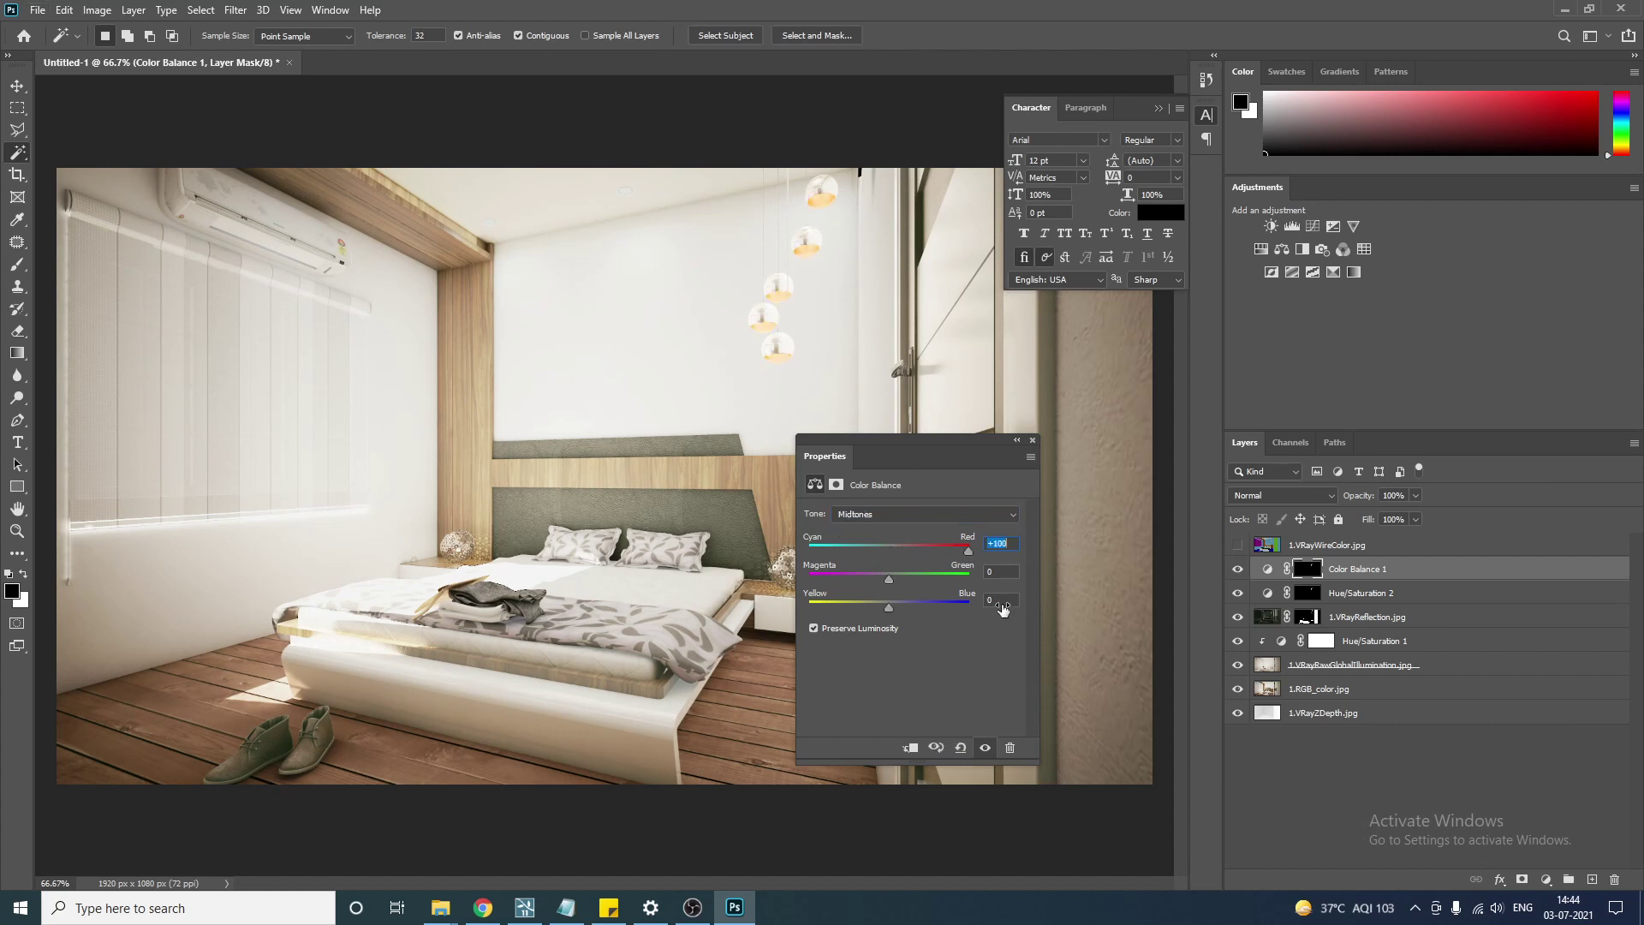
drag(1001, 606, 908, 606)
click(1034, 440)
Compare the image with and without the 1.RGB_color.jpg layer and add a Levels adjustment directly above that layer.
key(ctrl+plus)
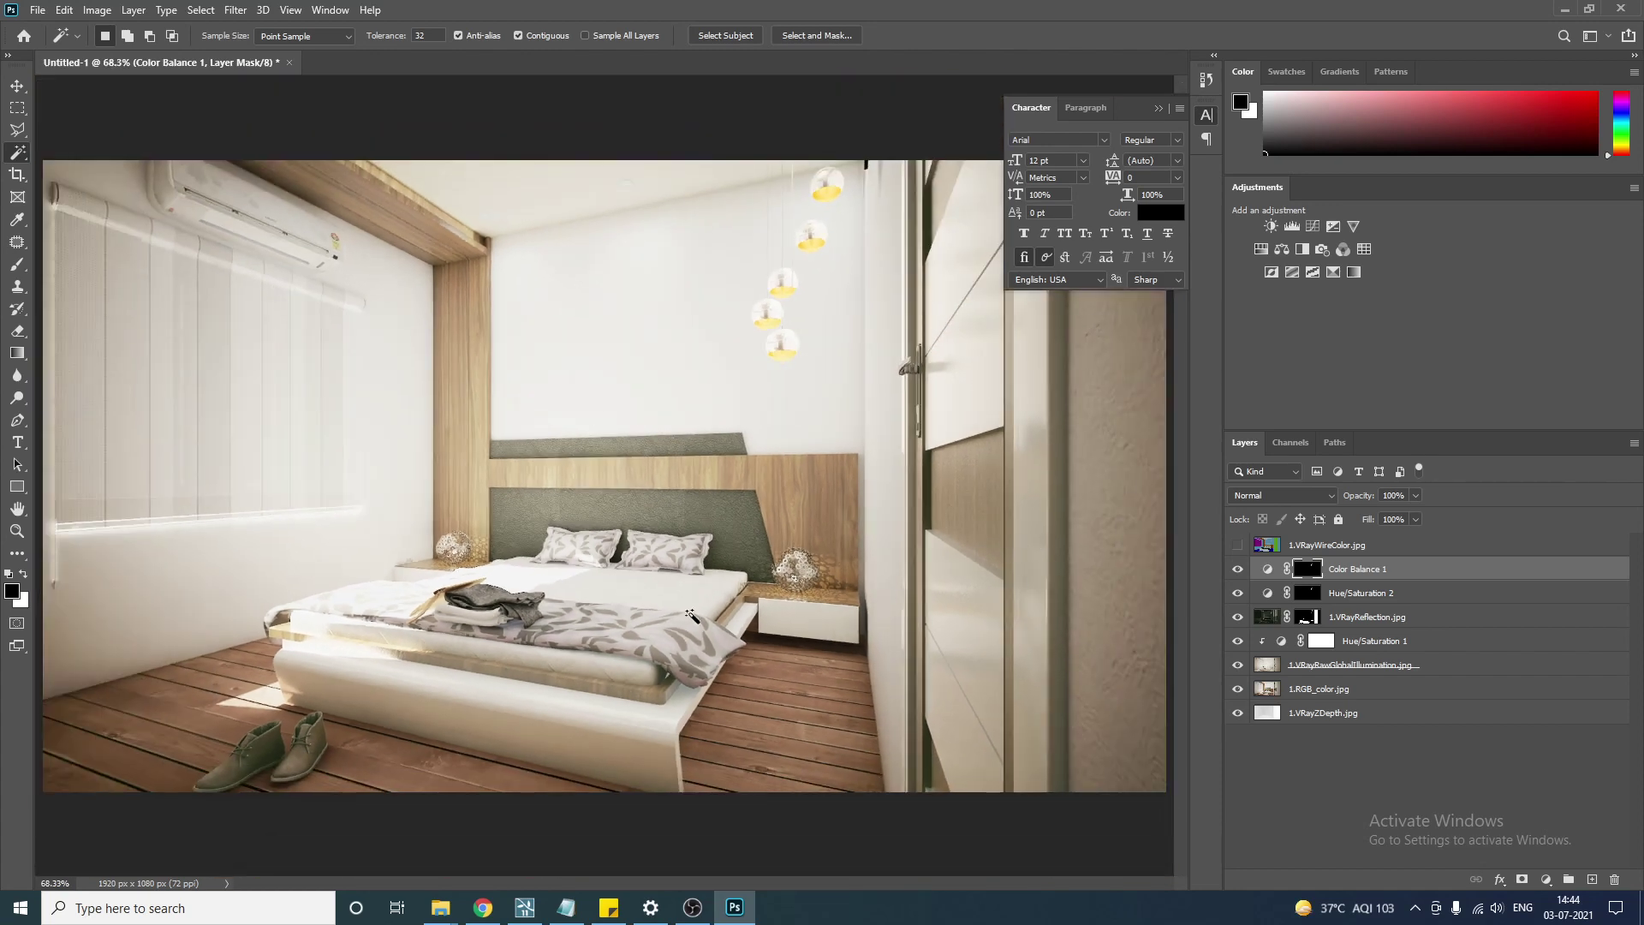
click(1326, 692)
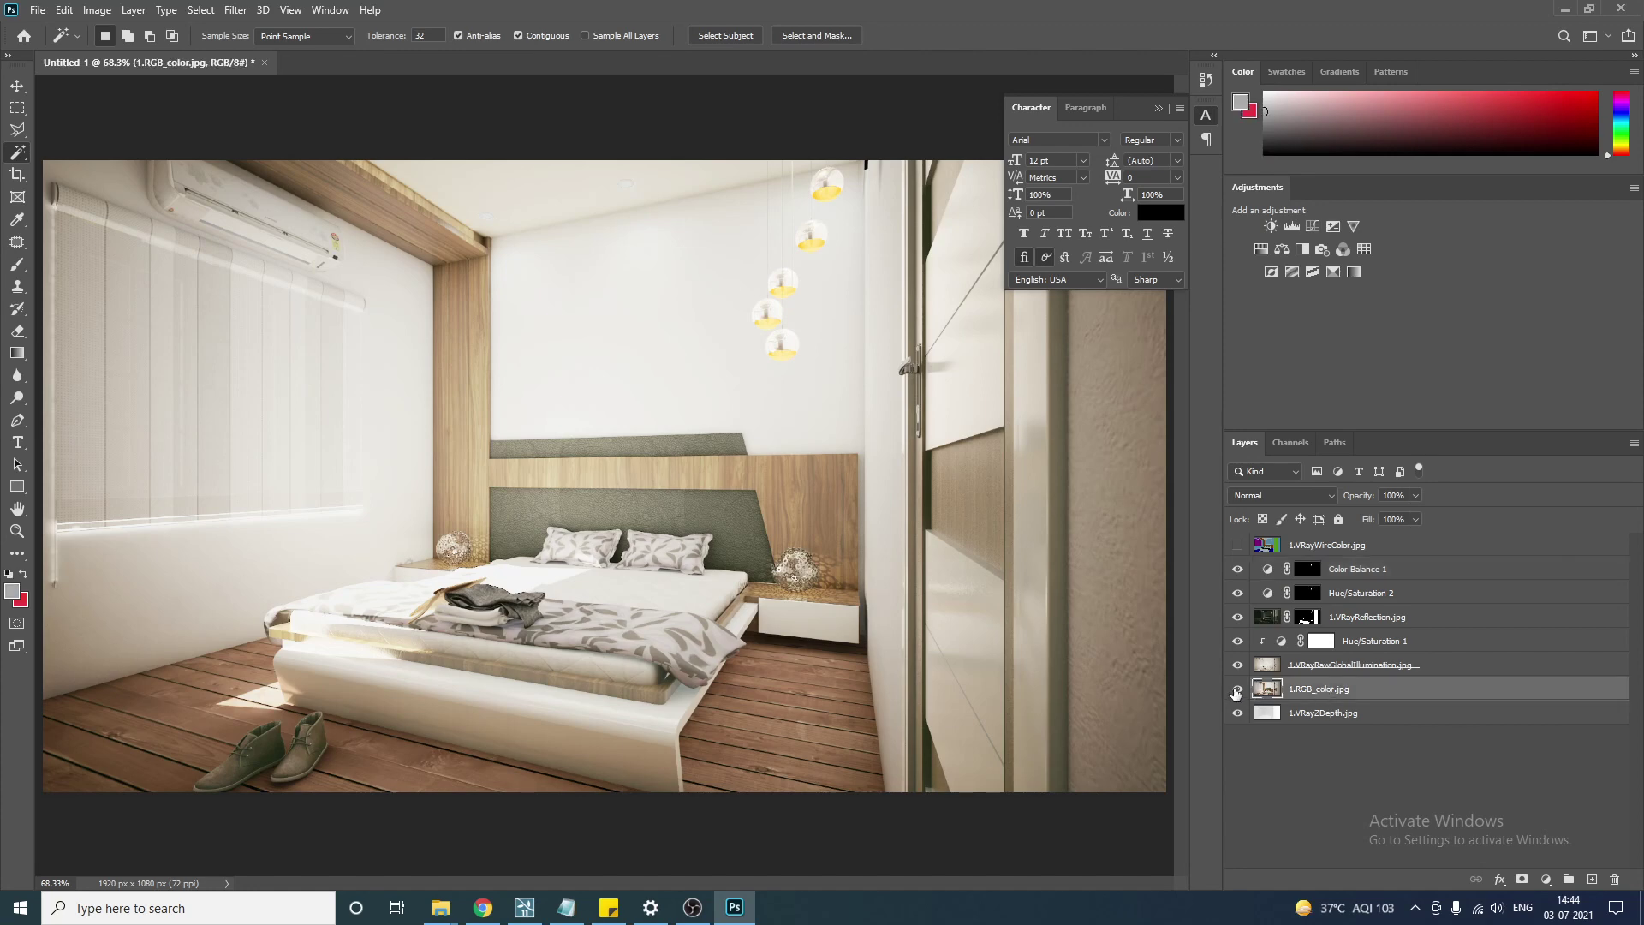
click(1237, 690)
click(1237, 690)
click(1236, 691)
click(1237, 690)
click(1546, 879)
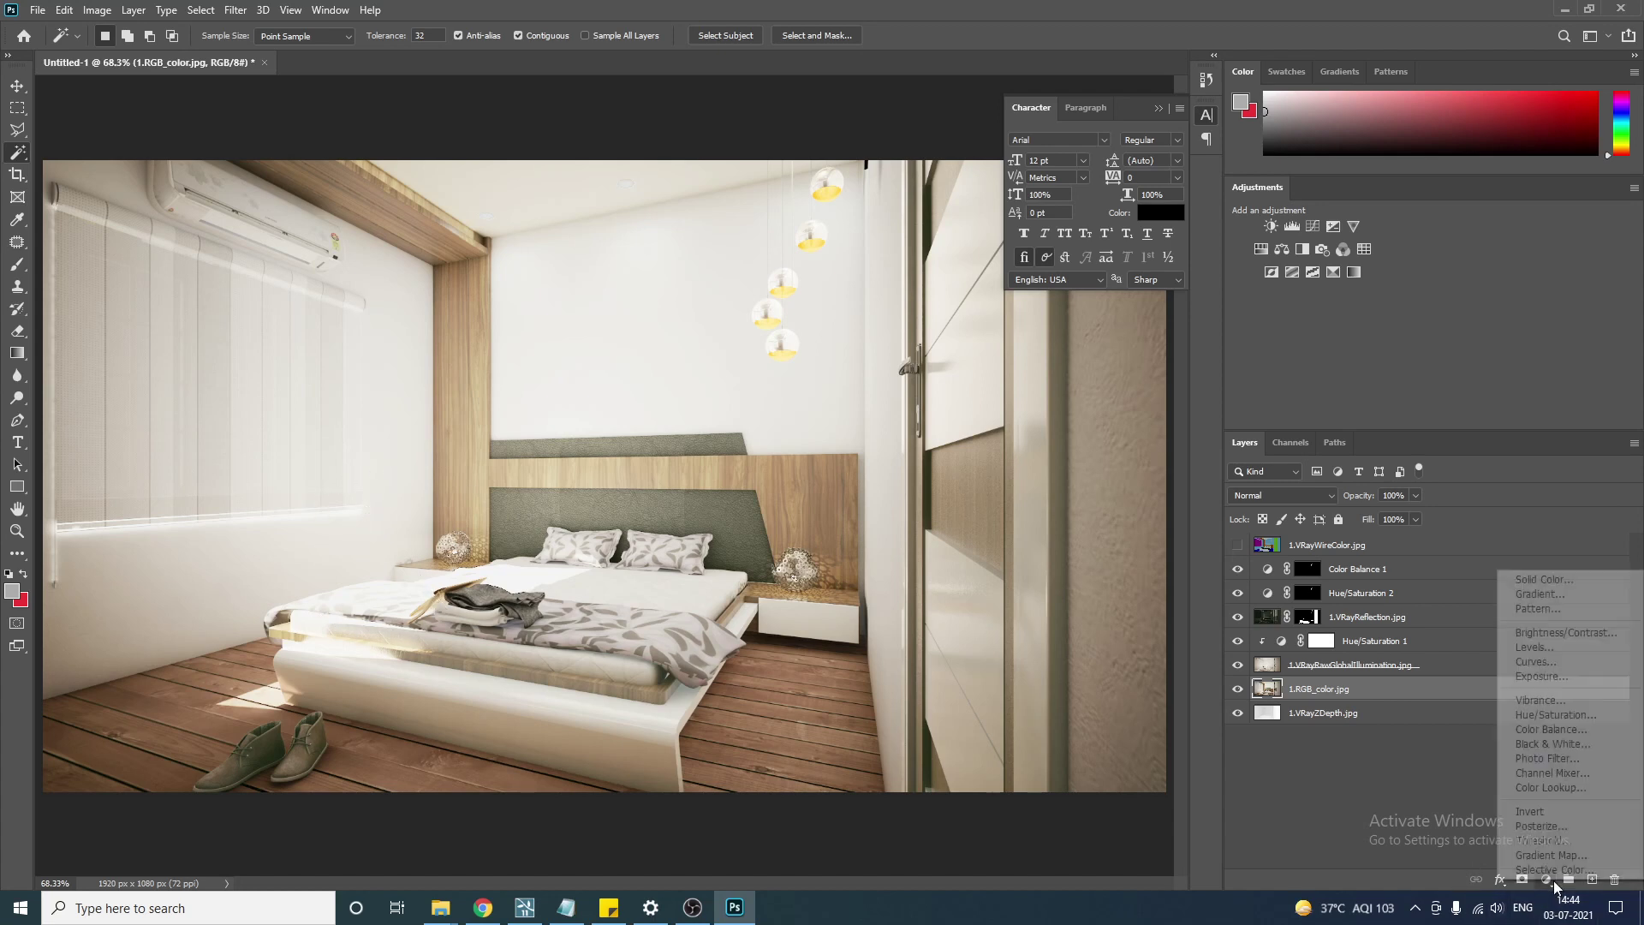
click(1615, 651)
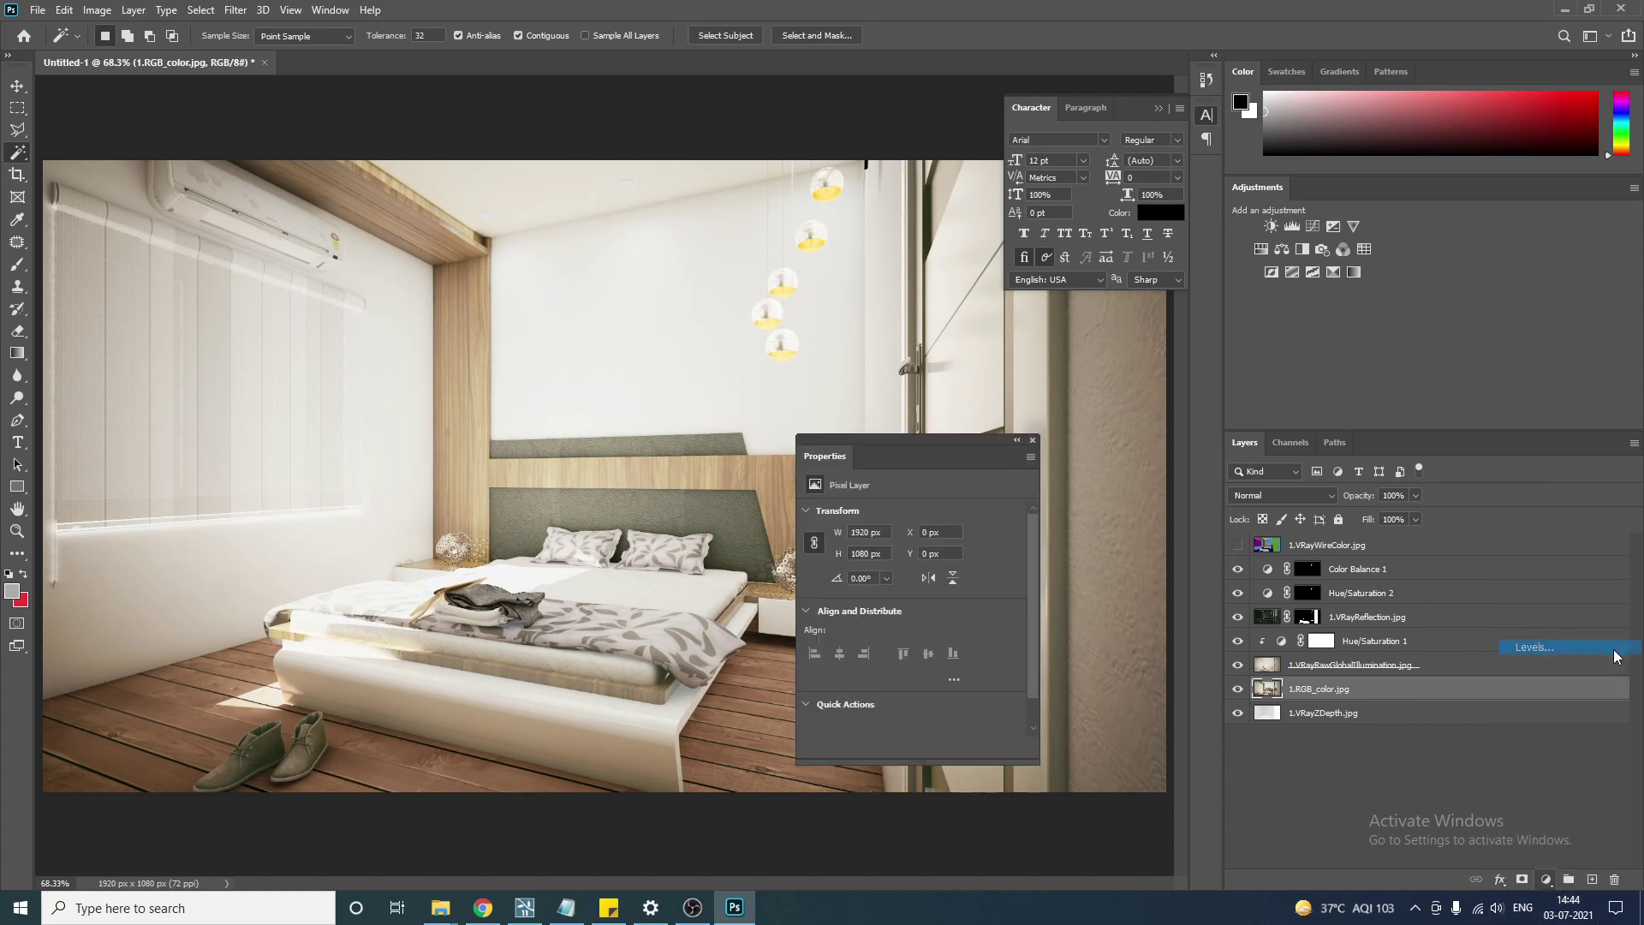
Darken the room by setting the Levels midtone input to 0.61.
drag(923, 639, 974, 641)
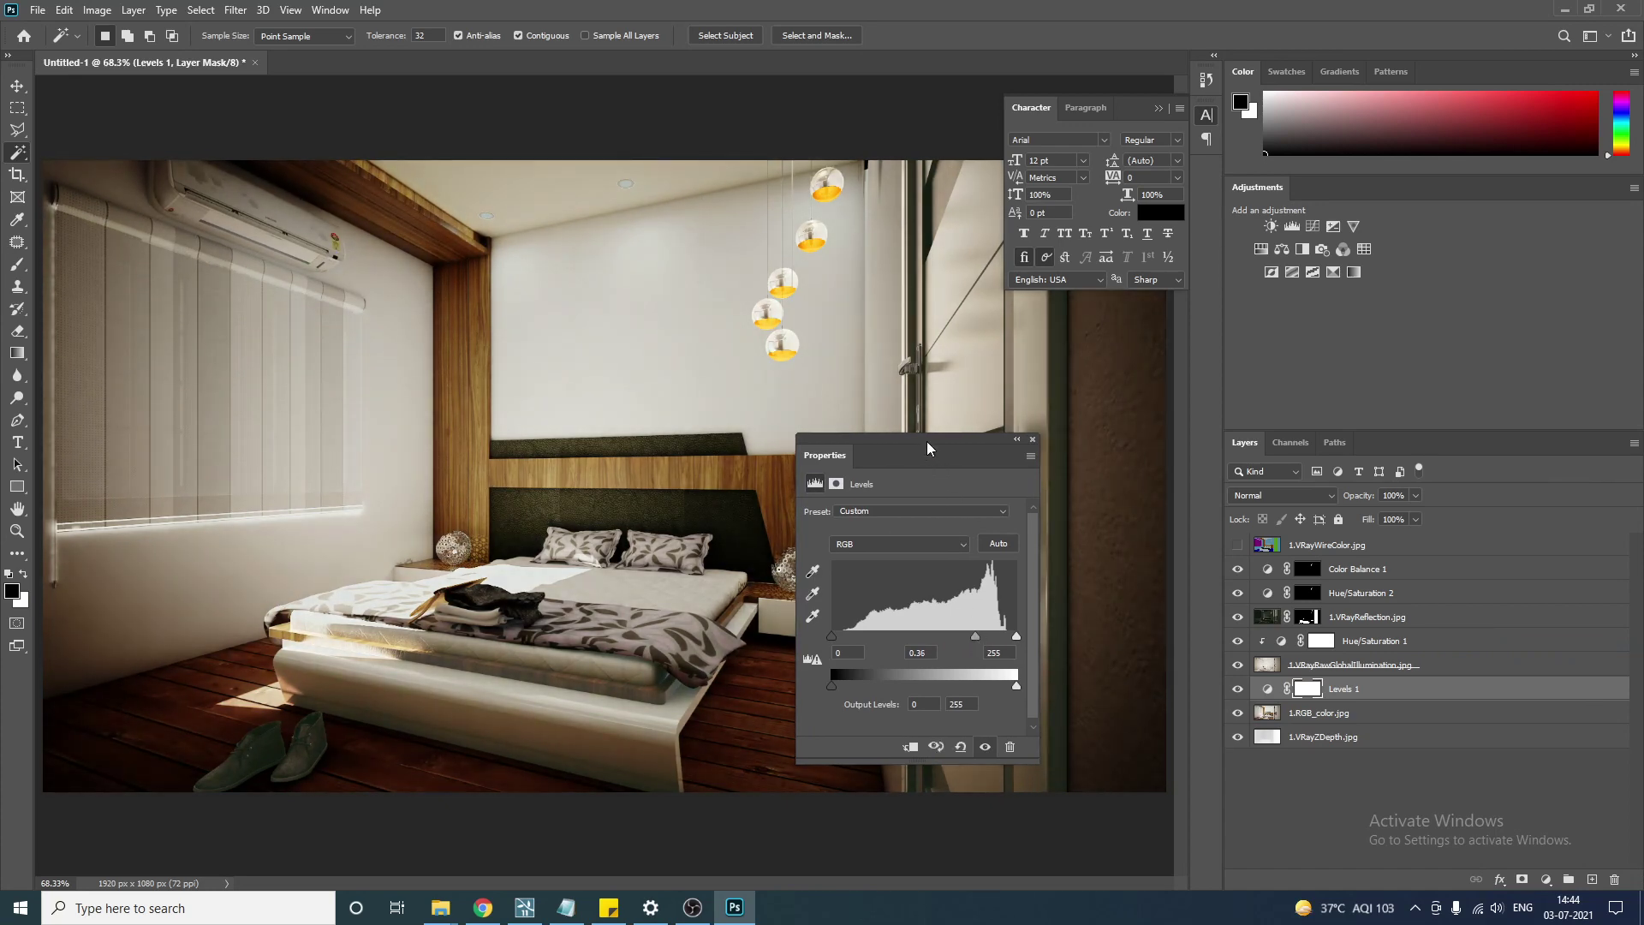
drag(927, 440, 1424, 289)
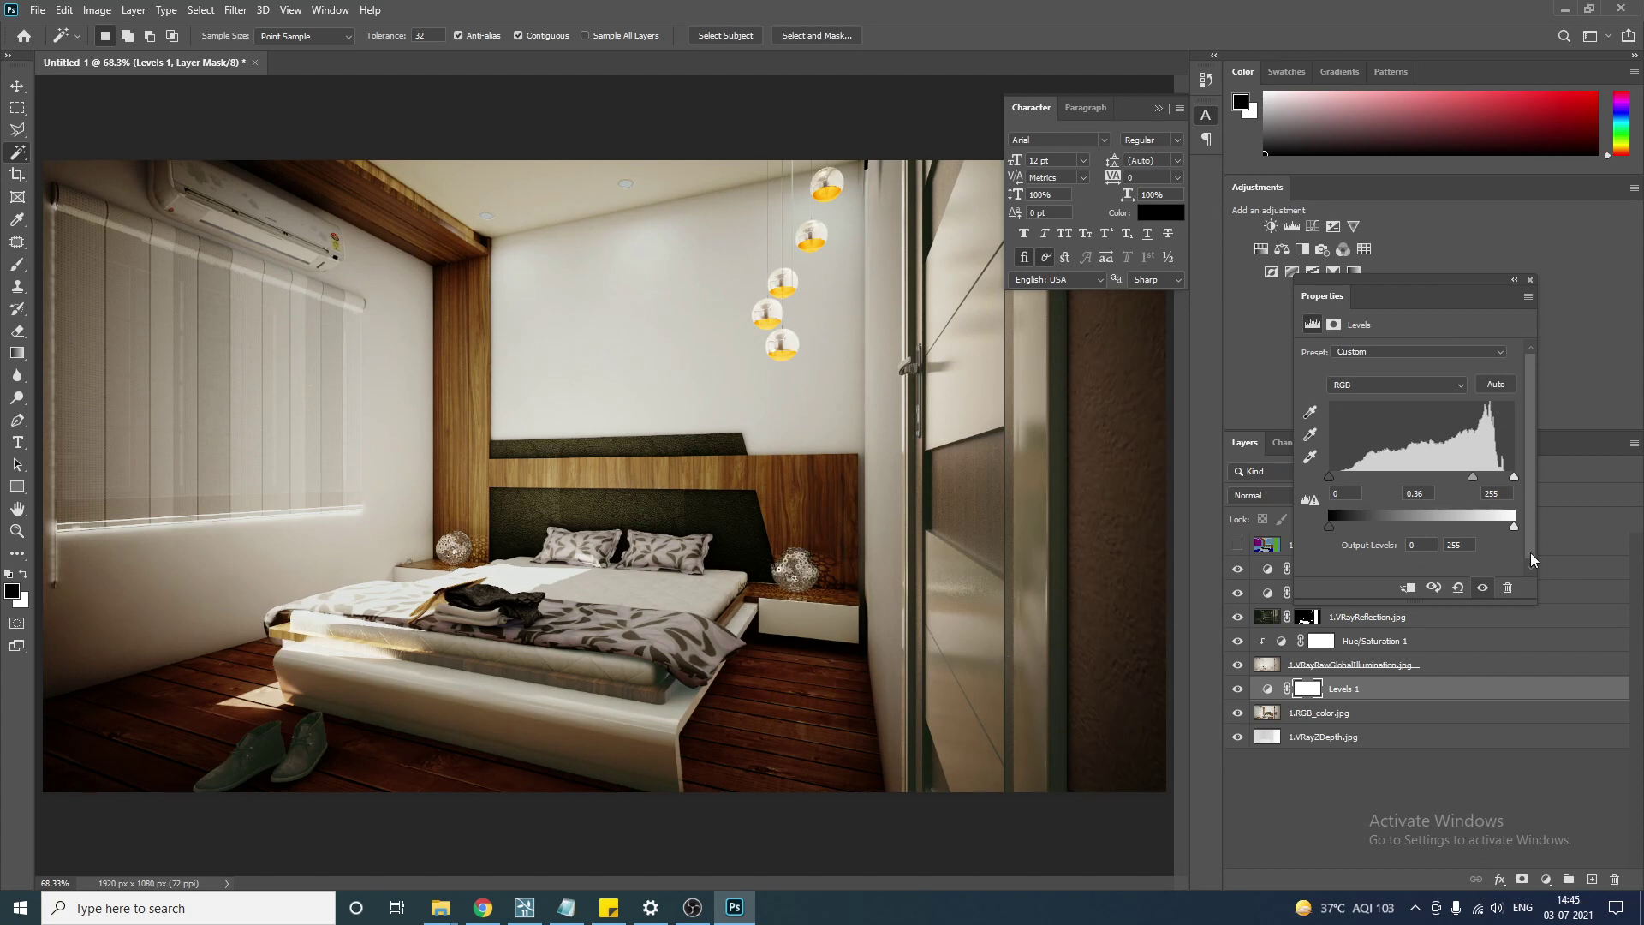
mouse_move(1472, 477)
mouse_down()
mouse_move(1444, 481)
mouse_move(1458, 477)
mouse_up()
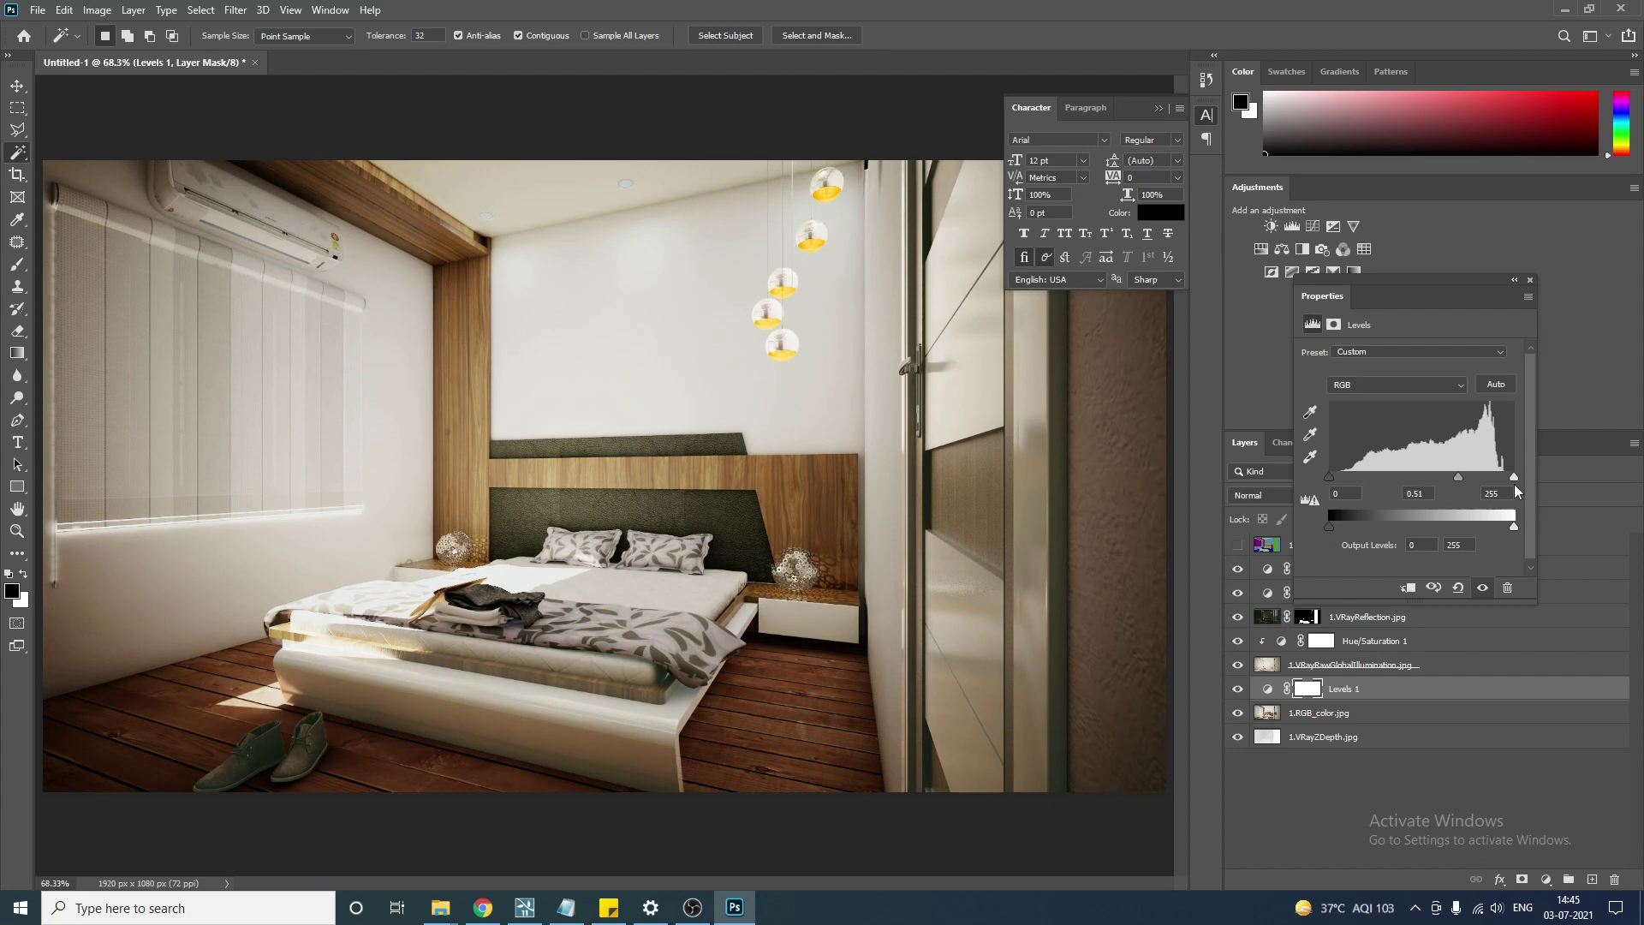
mouse_move(1455, 476)
mouse_down()
mouse_move(1420, 471)
mouse_move(1450, 459)
mouse_up()
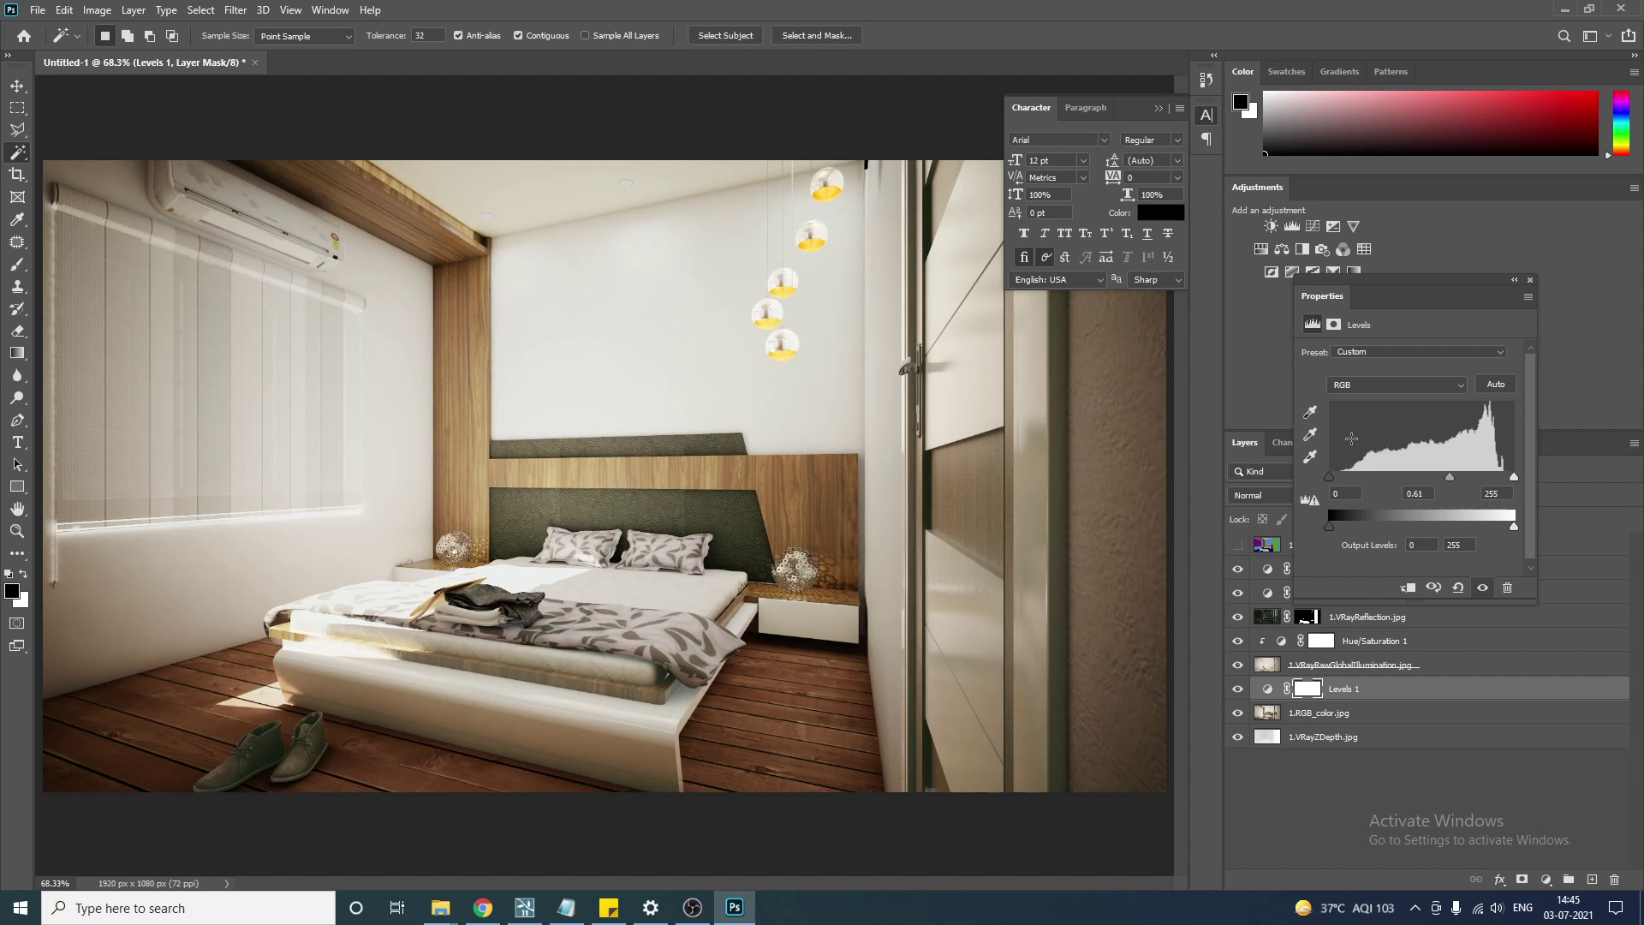
Target the Levels 1 layer mask and set up the Gradient tool with a radial black-to-white gradient.
click(1307, 690)
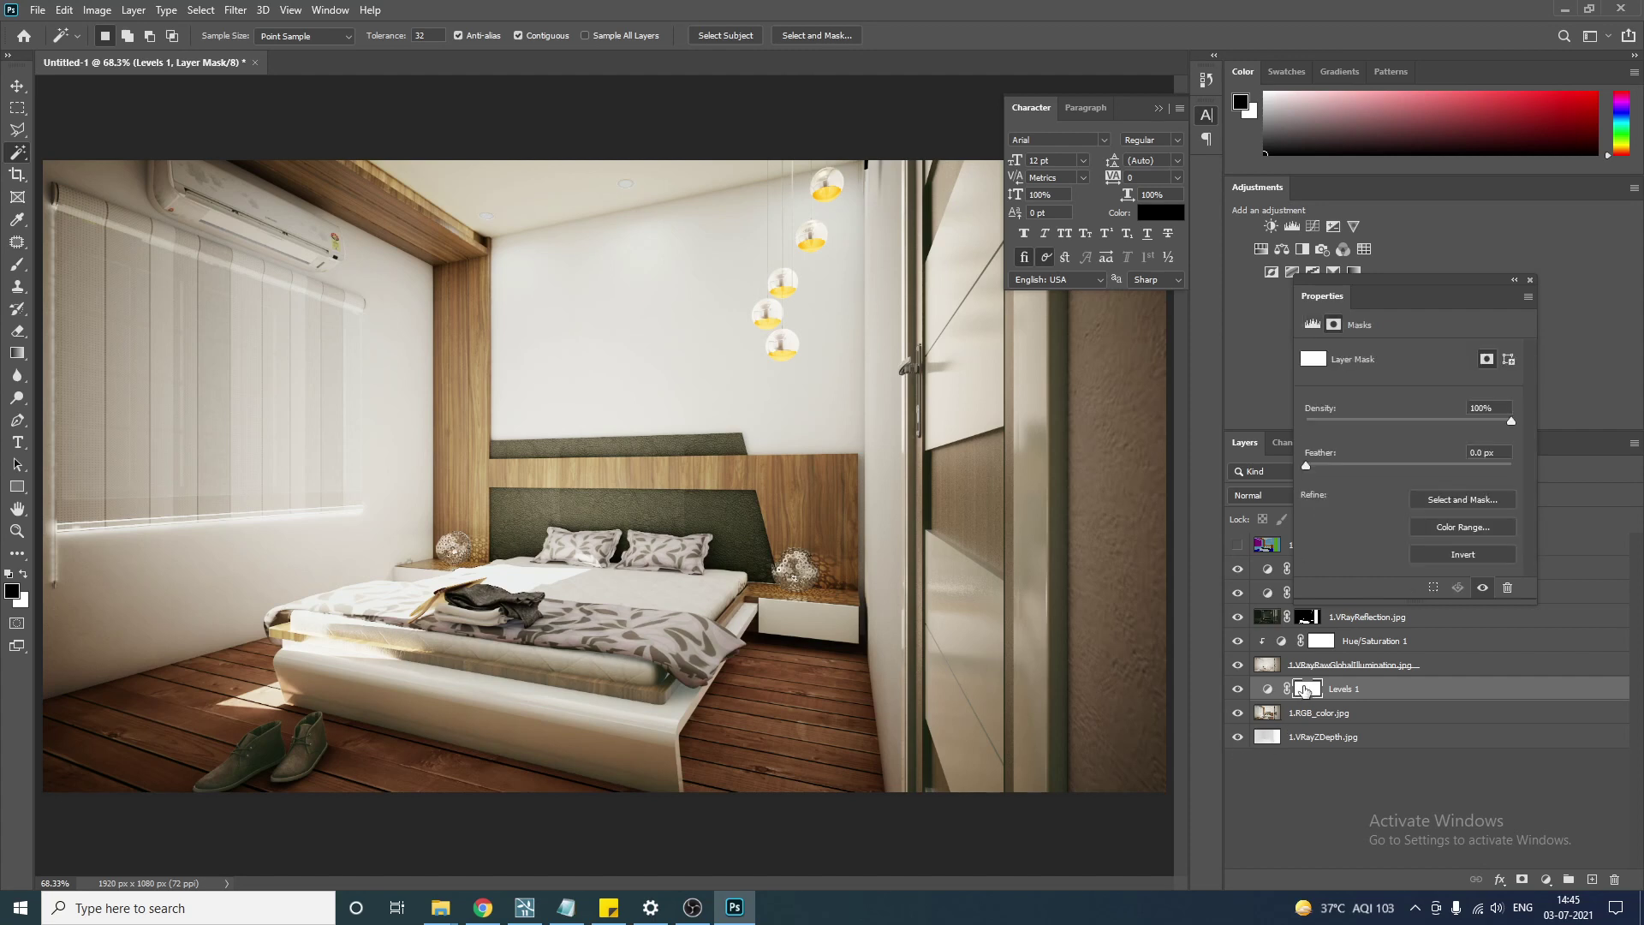
click(1530, 281)
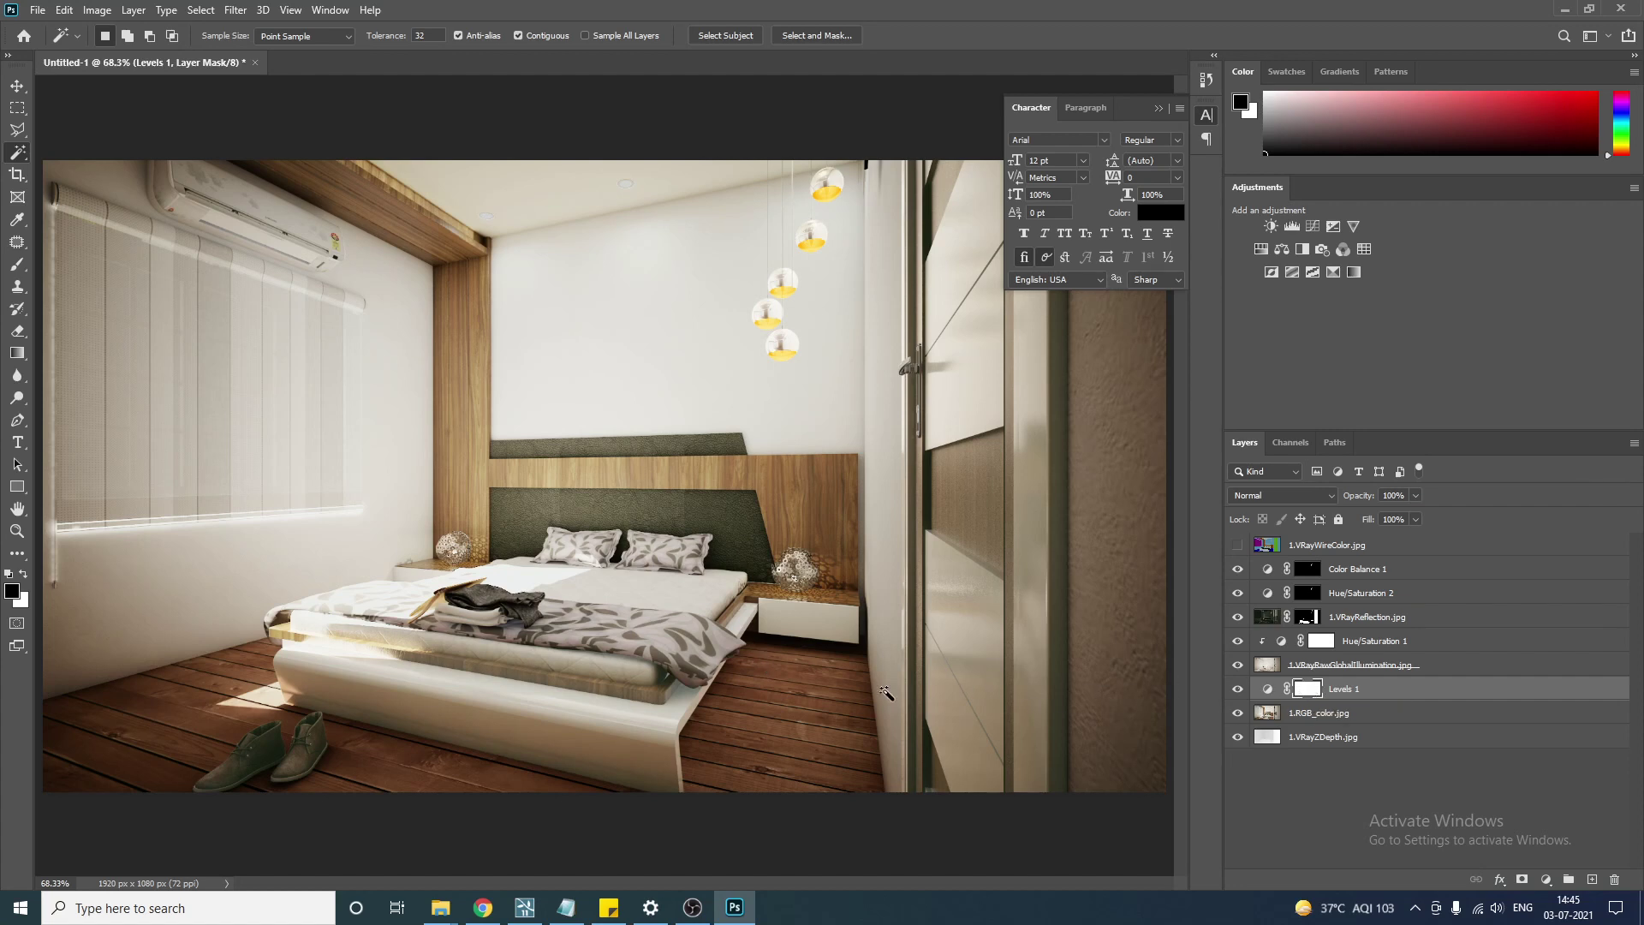
key(ctrl+minus)
key(ctrl+minus)
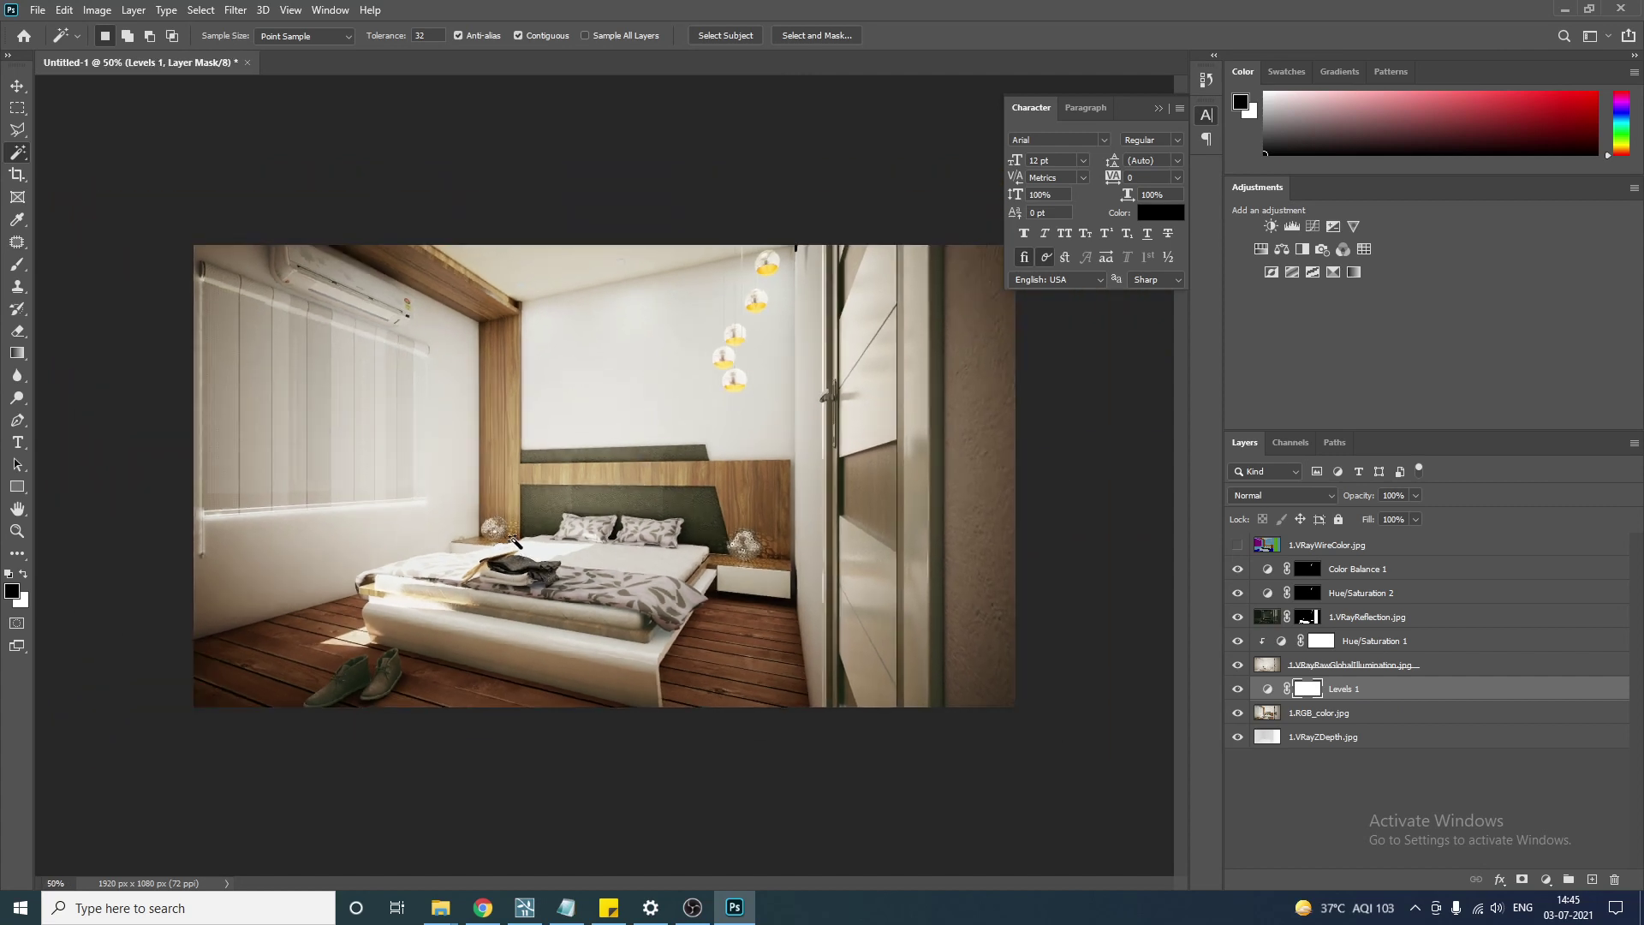
key(g)
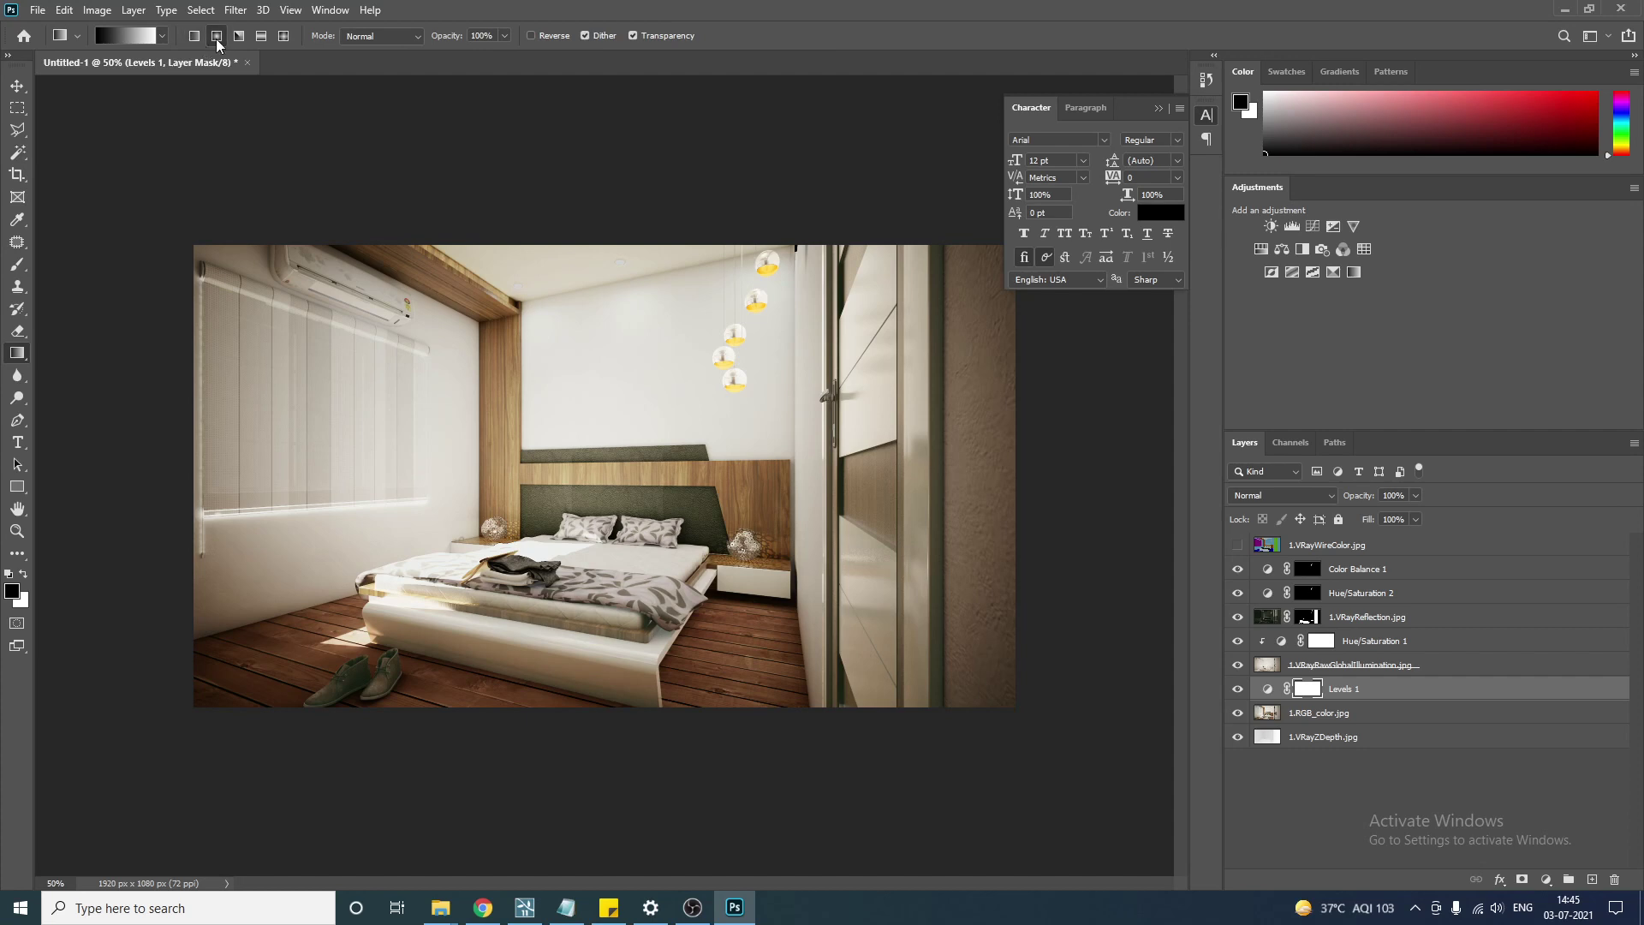
Try several radial gradients of different lengths from the room's centre on the Levels 1 mask, undoing the attempts.
drag(589, 477, 1109, 724)
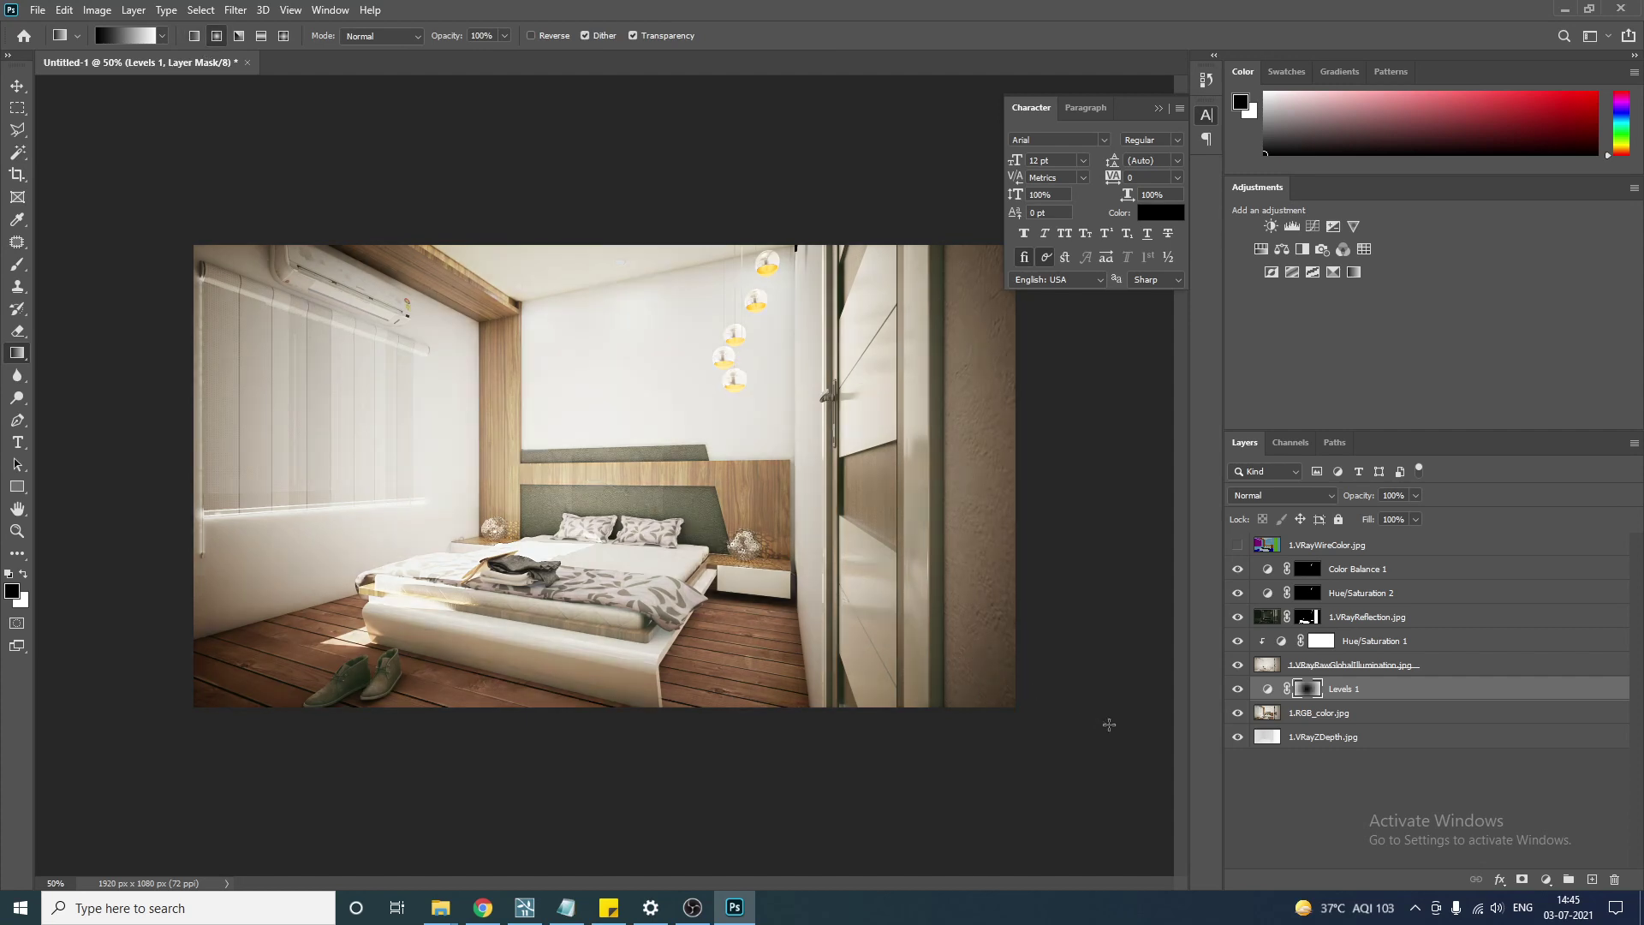
key(ctrl+z)
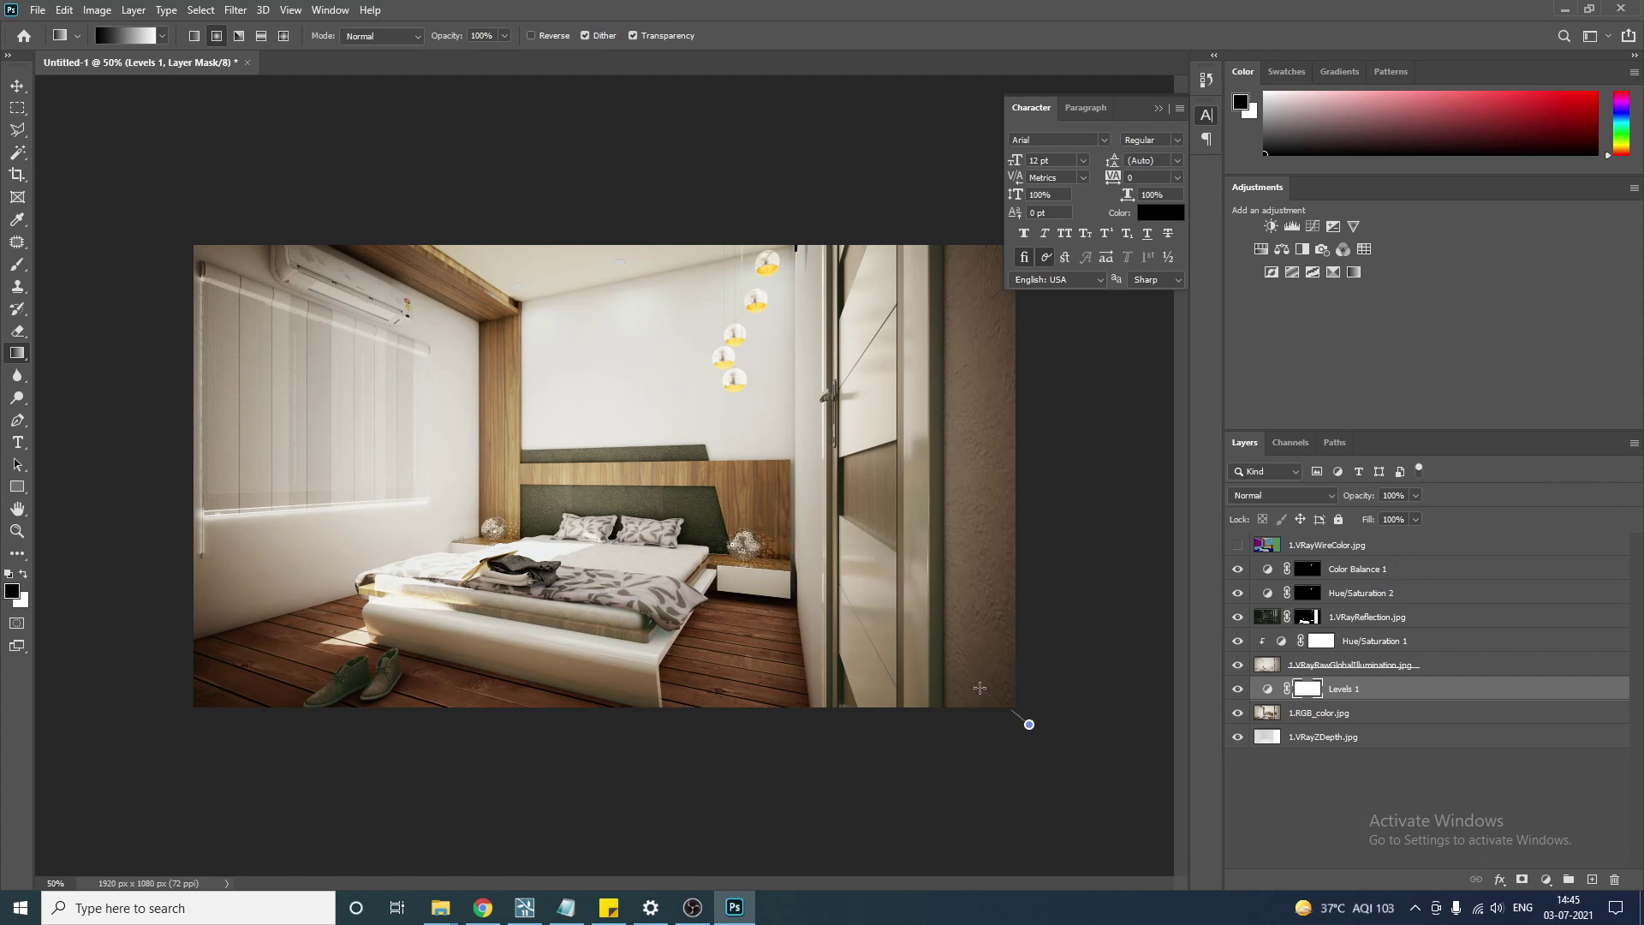
drag(1029, 724, 704, 544)
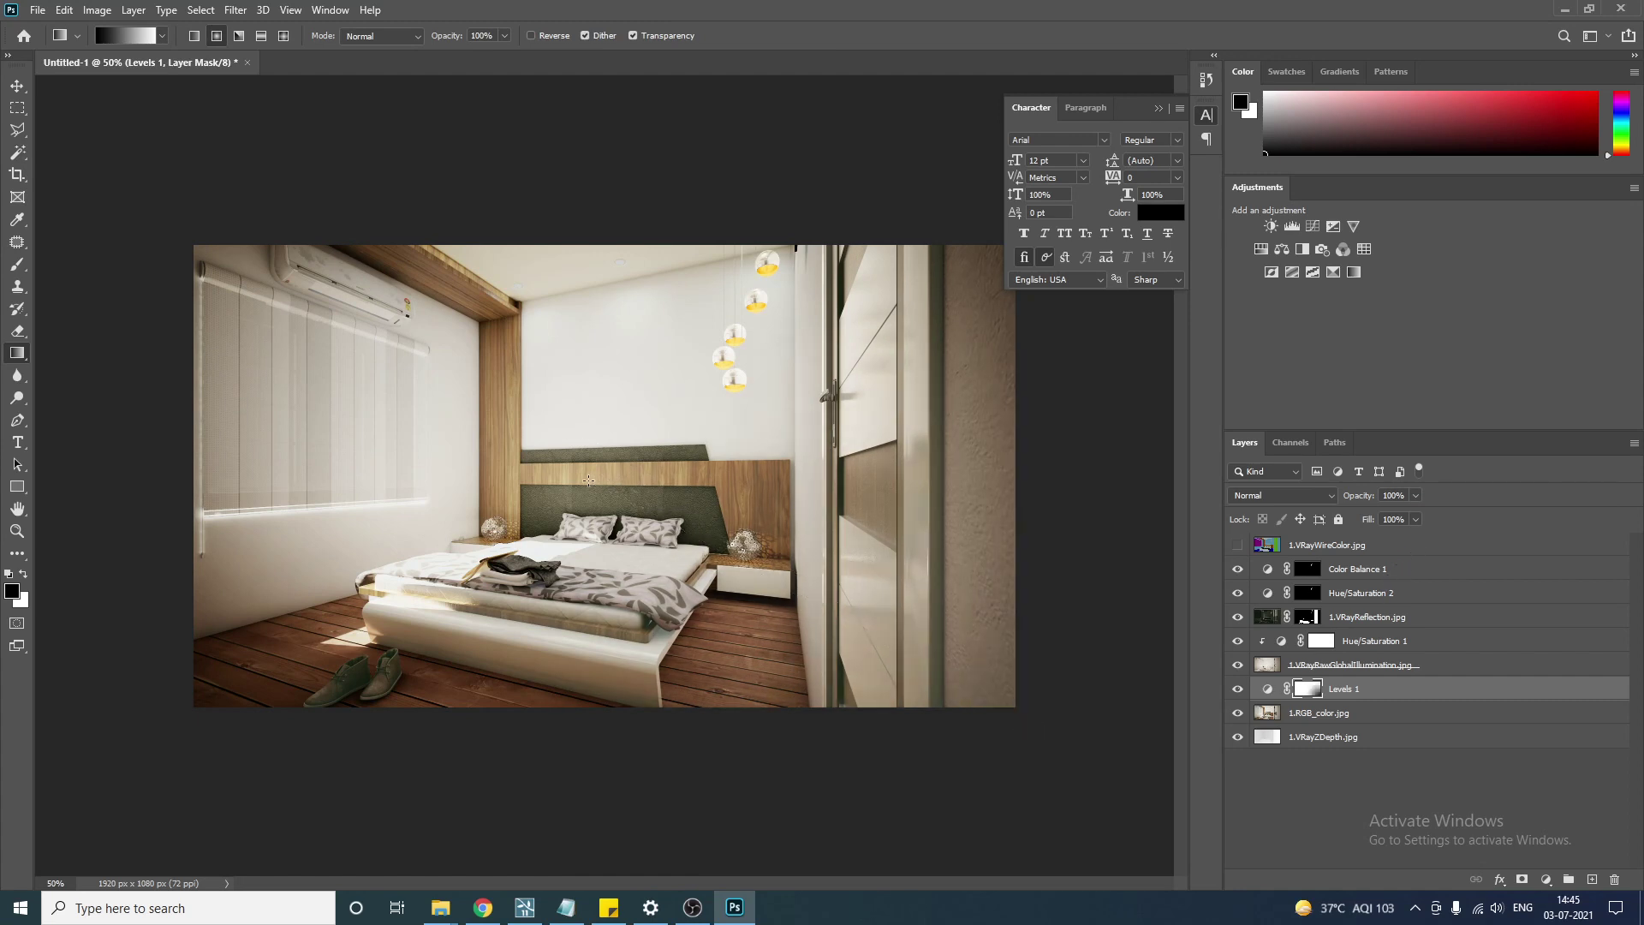
drag(583, 472, 171, 204)
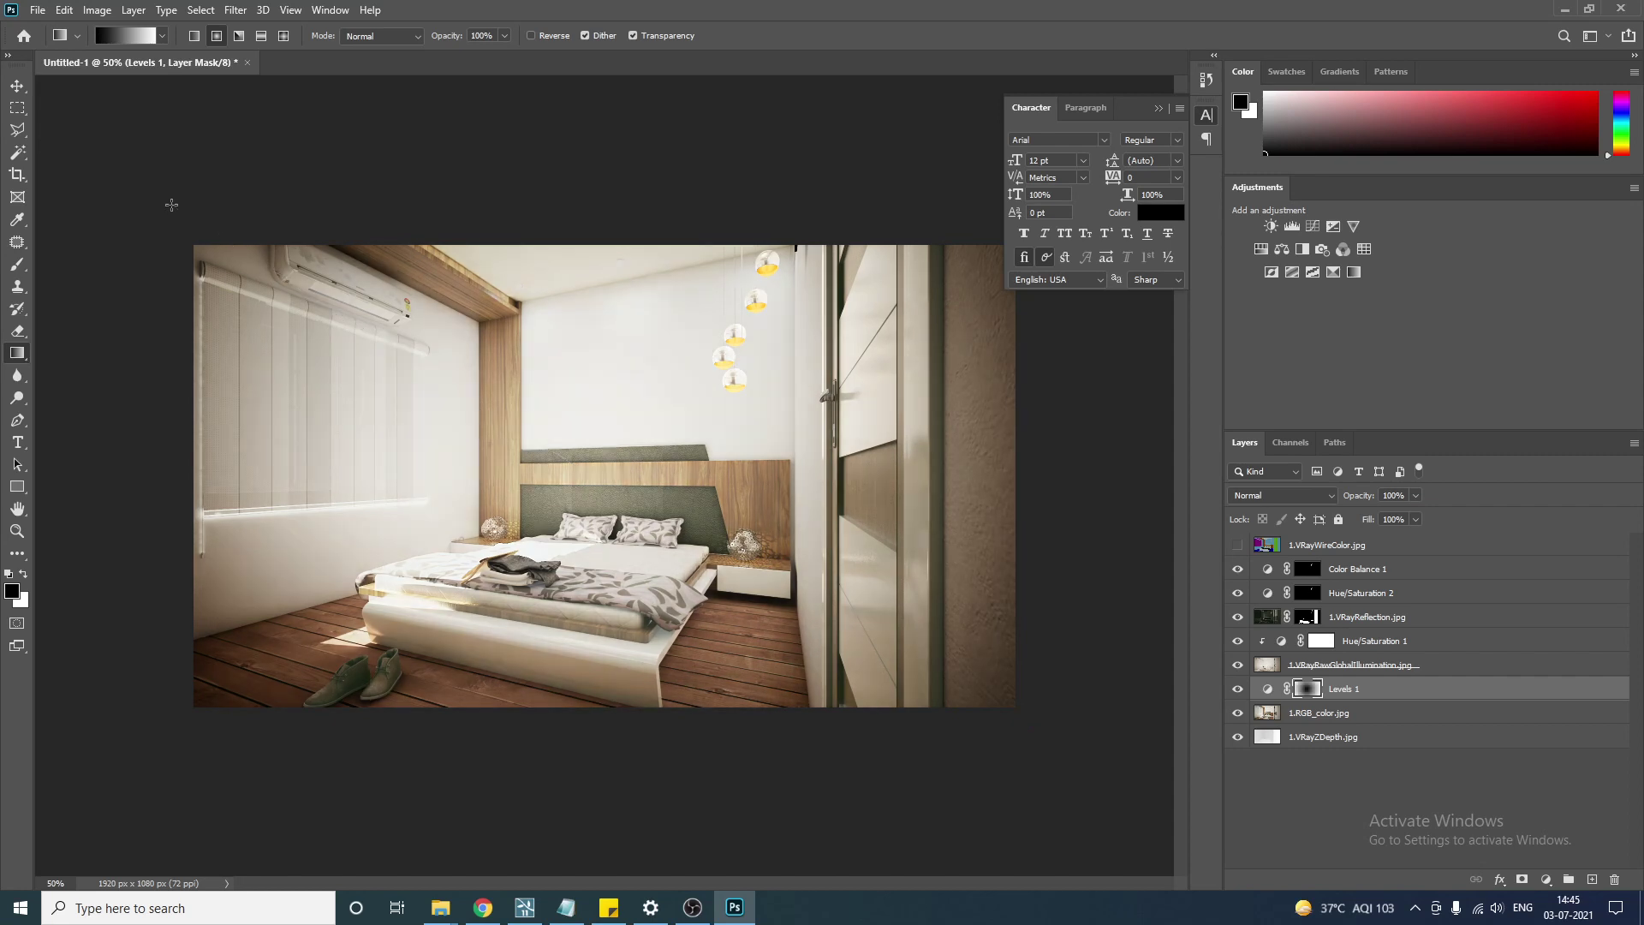
key(ctrl+z)
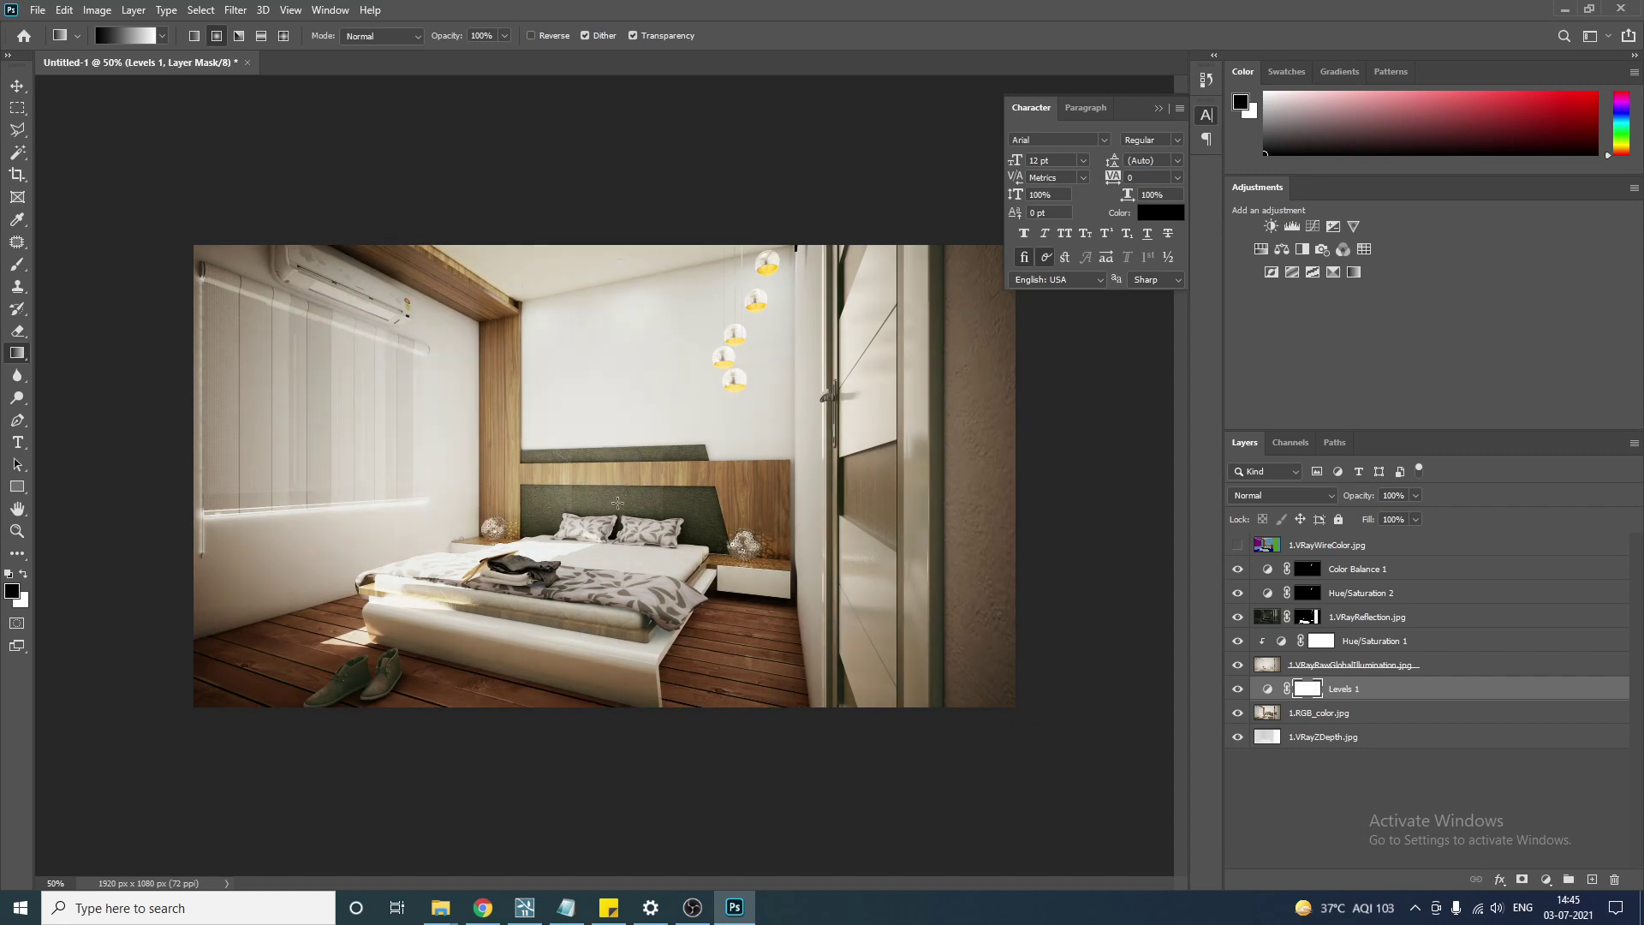
drag(614, 510, 218, 217)
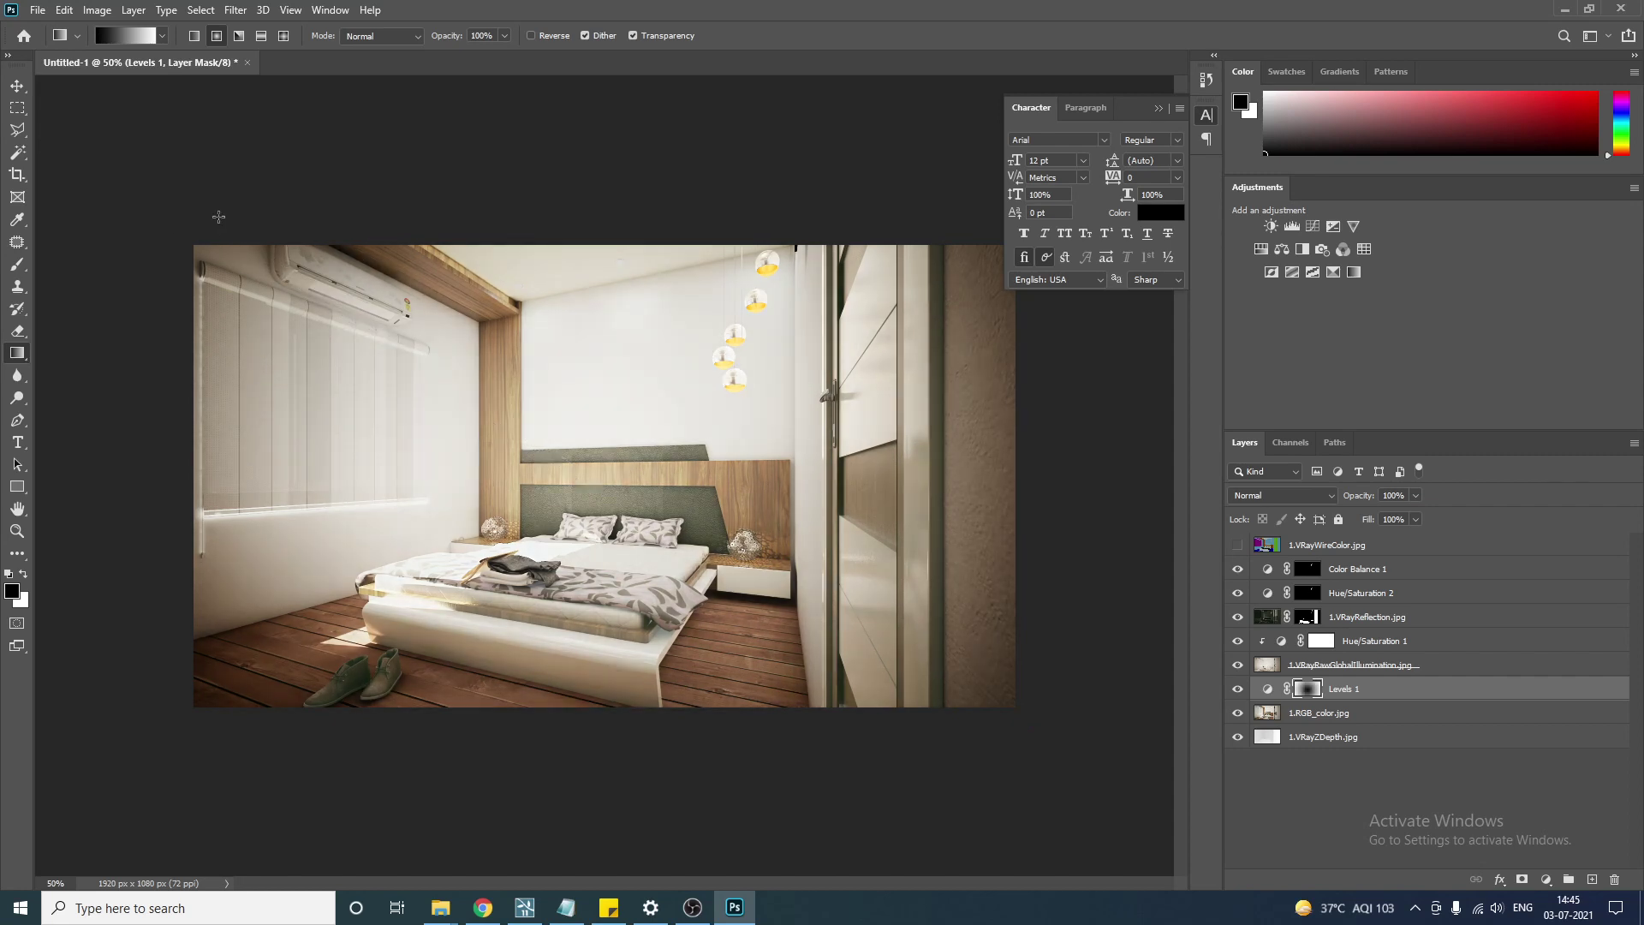
key(ctrl+z)
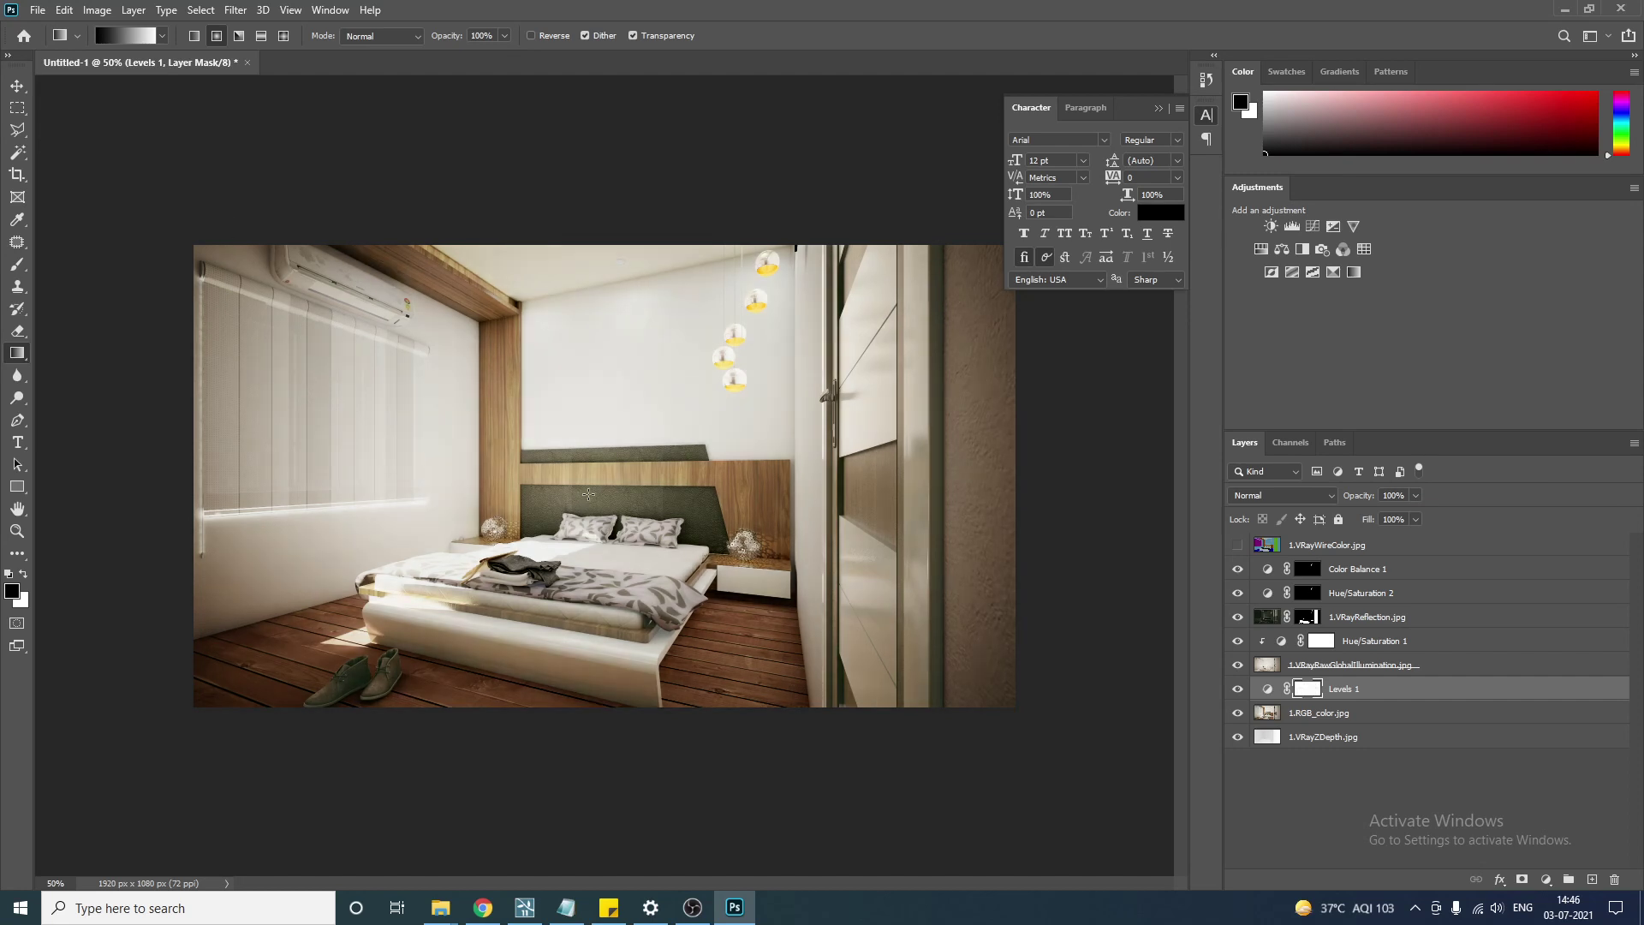
drag(588, 494, 1028, 717)
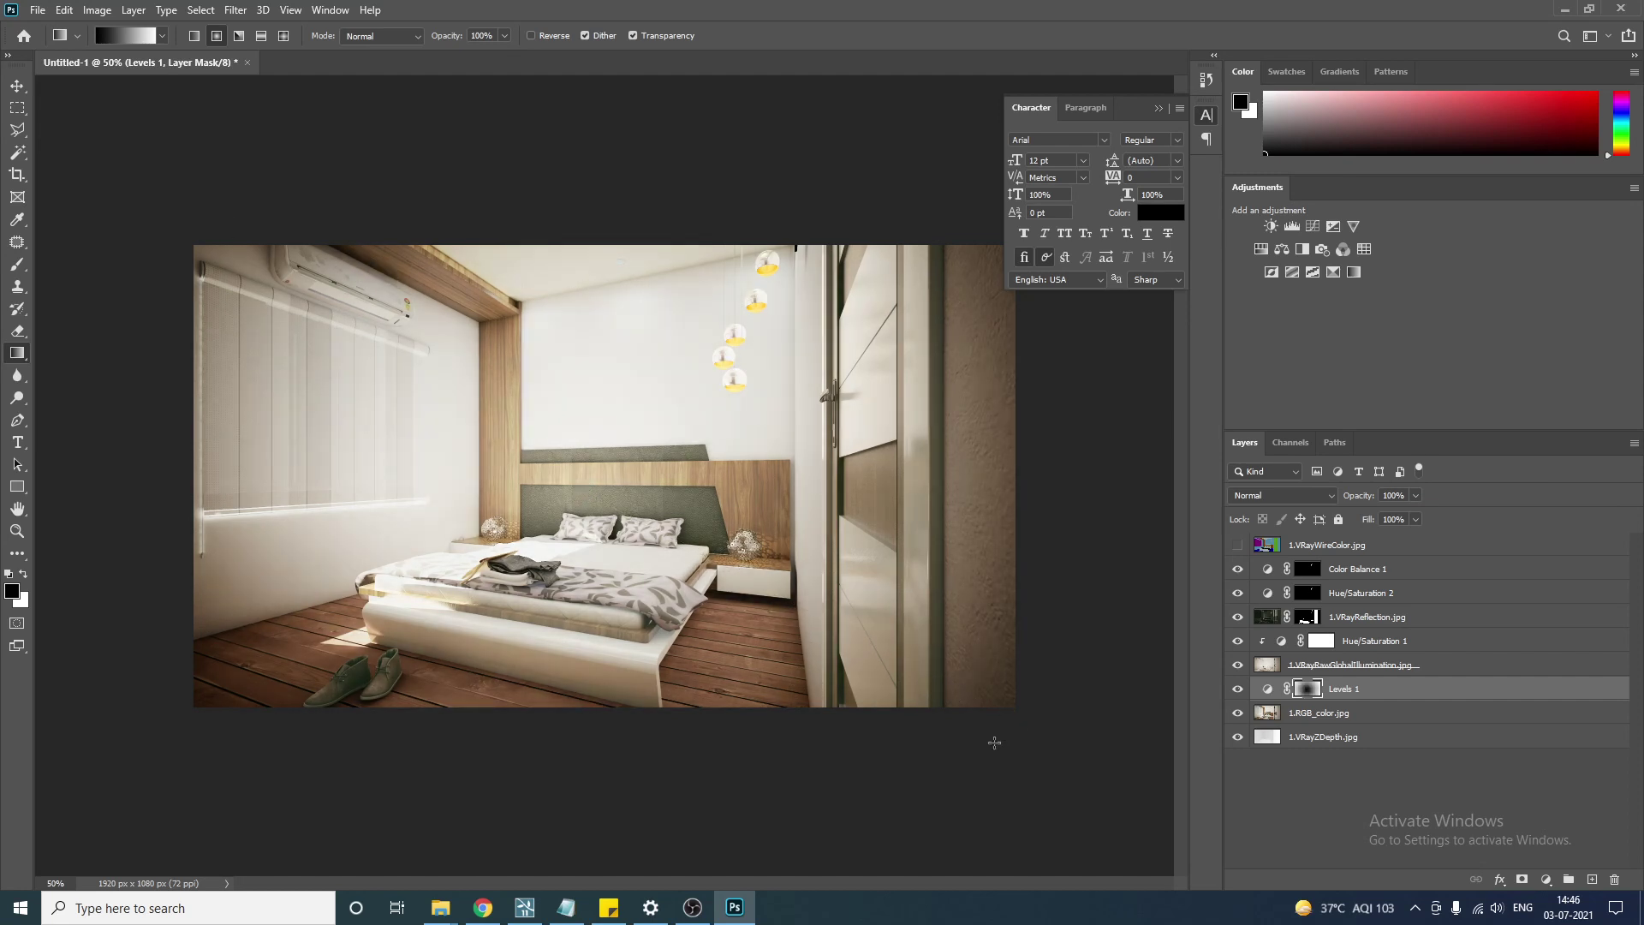
key(ctrl+z)
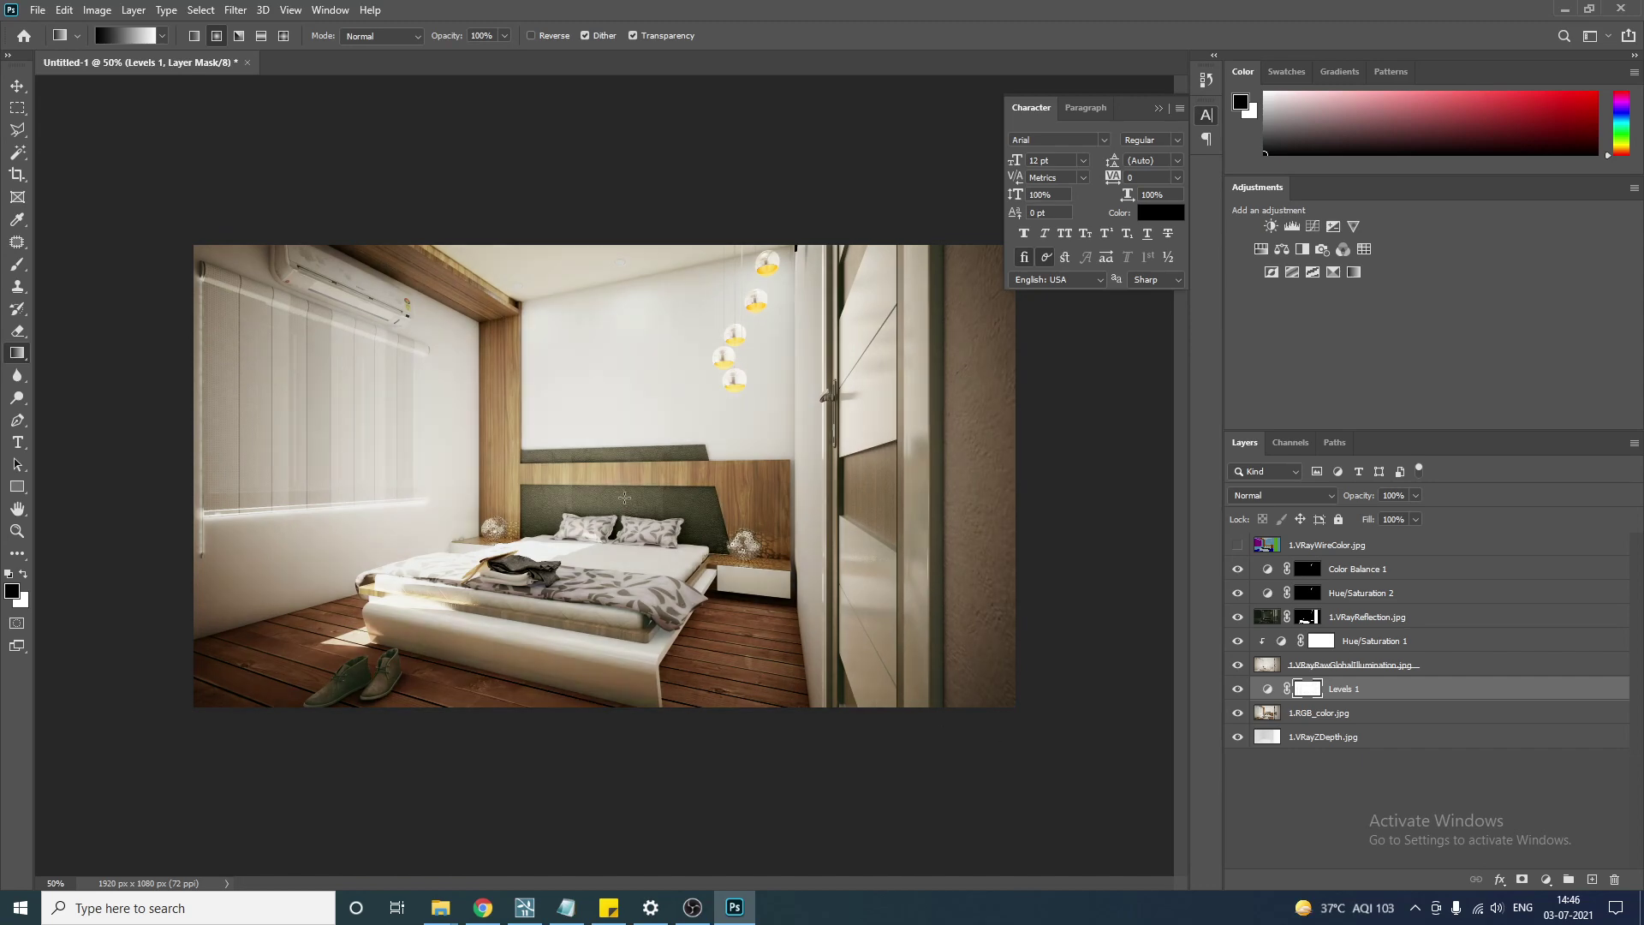
drag(582, 480, 1098, 758)
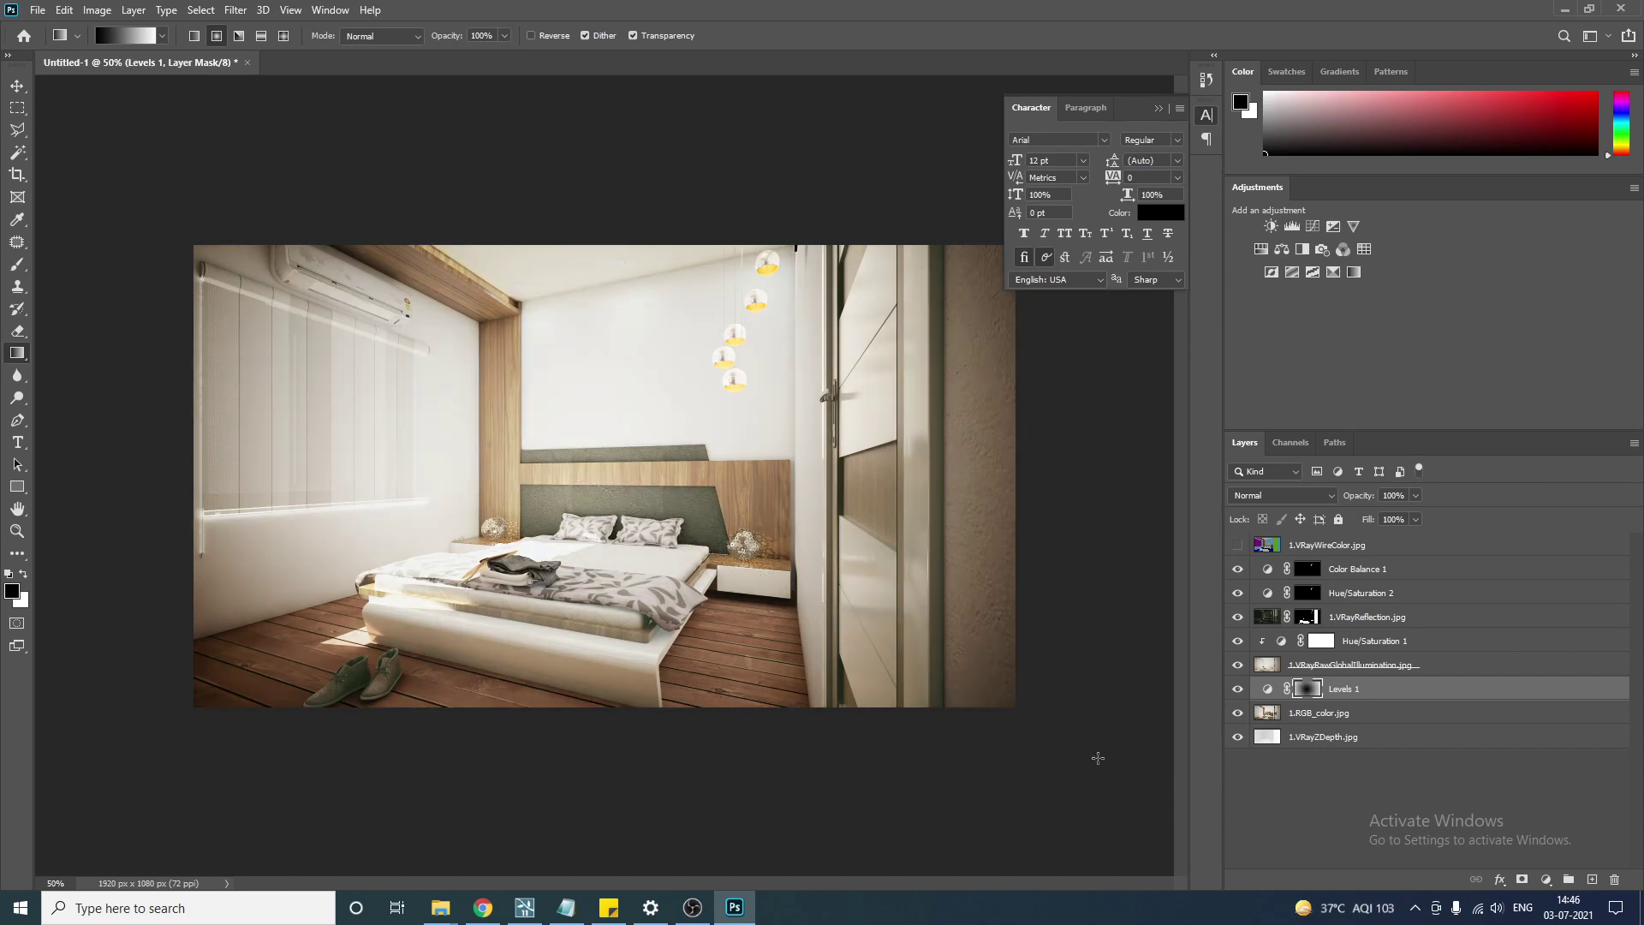
key(ctrl+z)
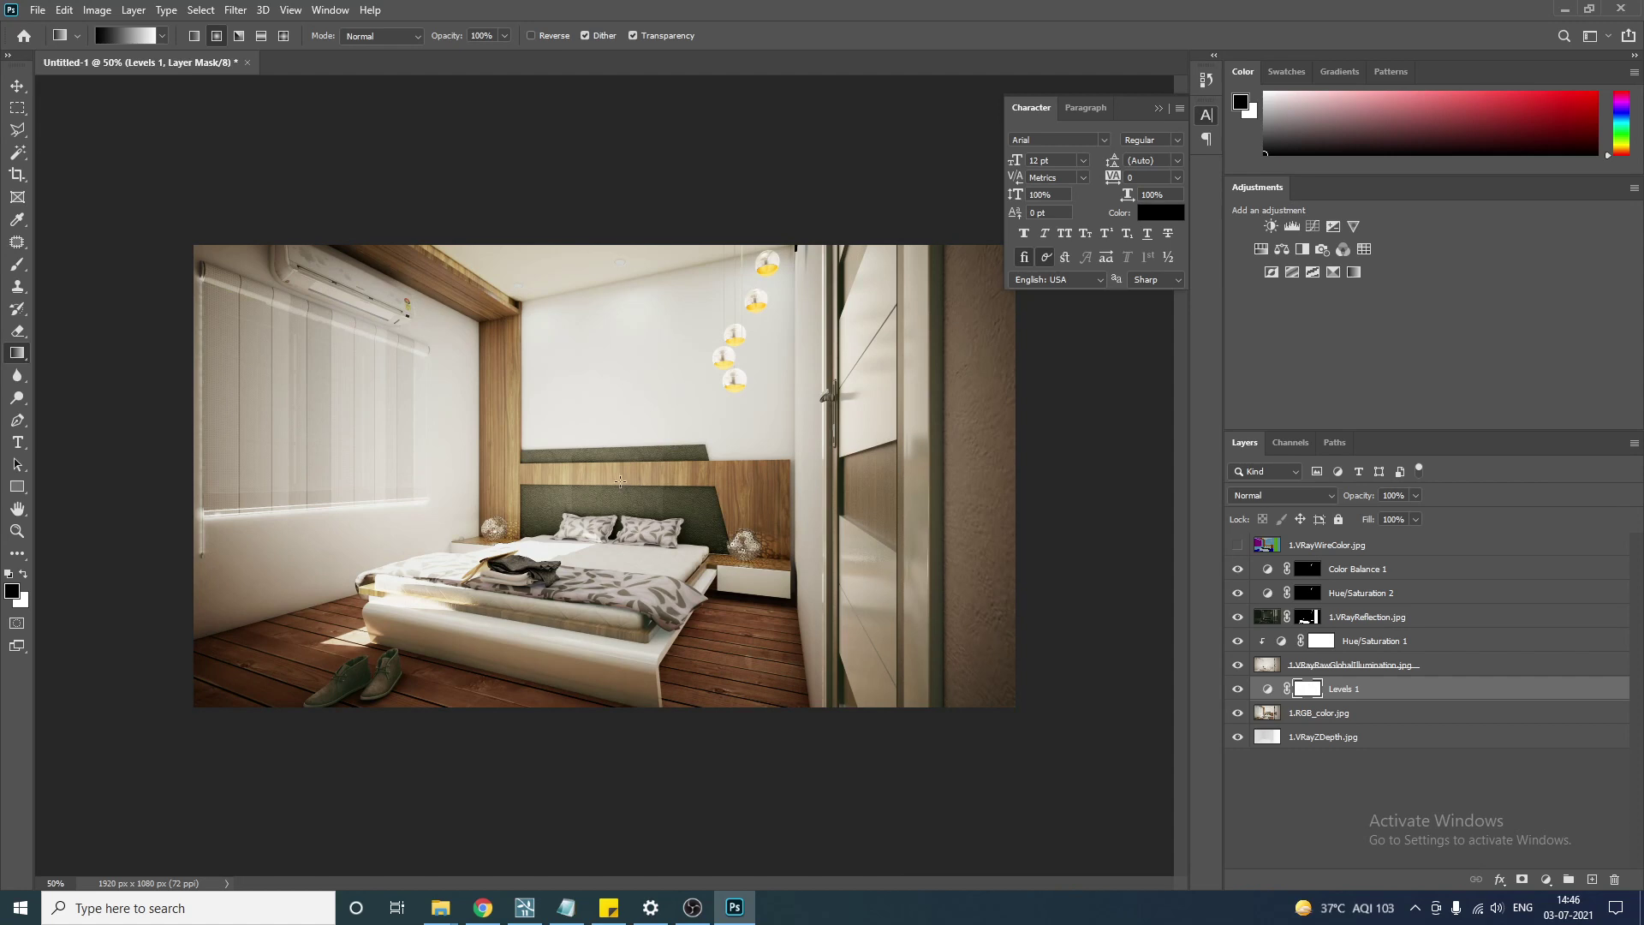
drag(591, 472, 1126, 789)
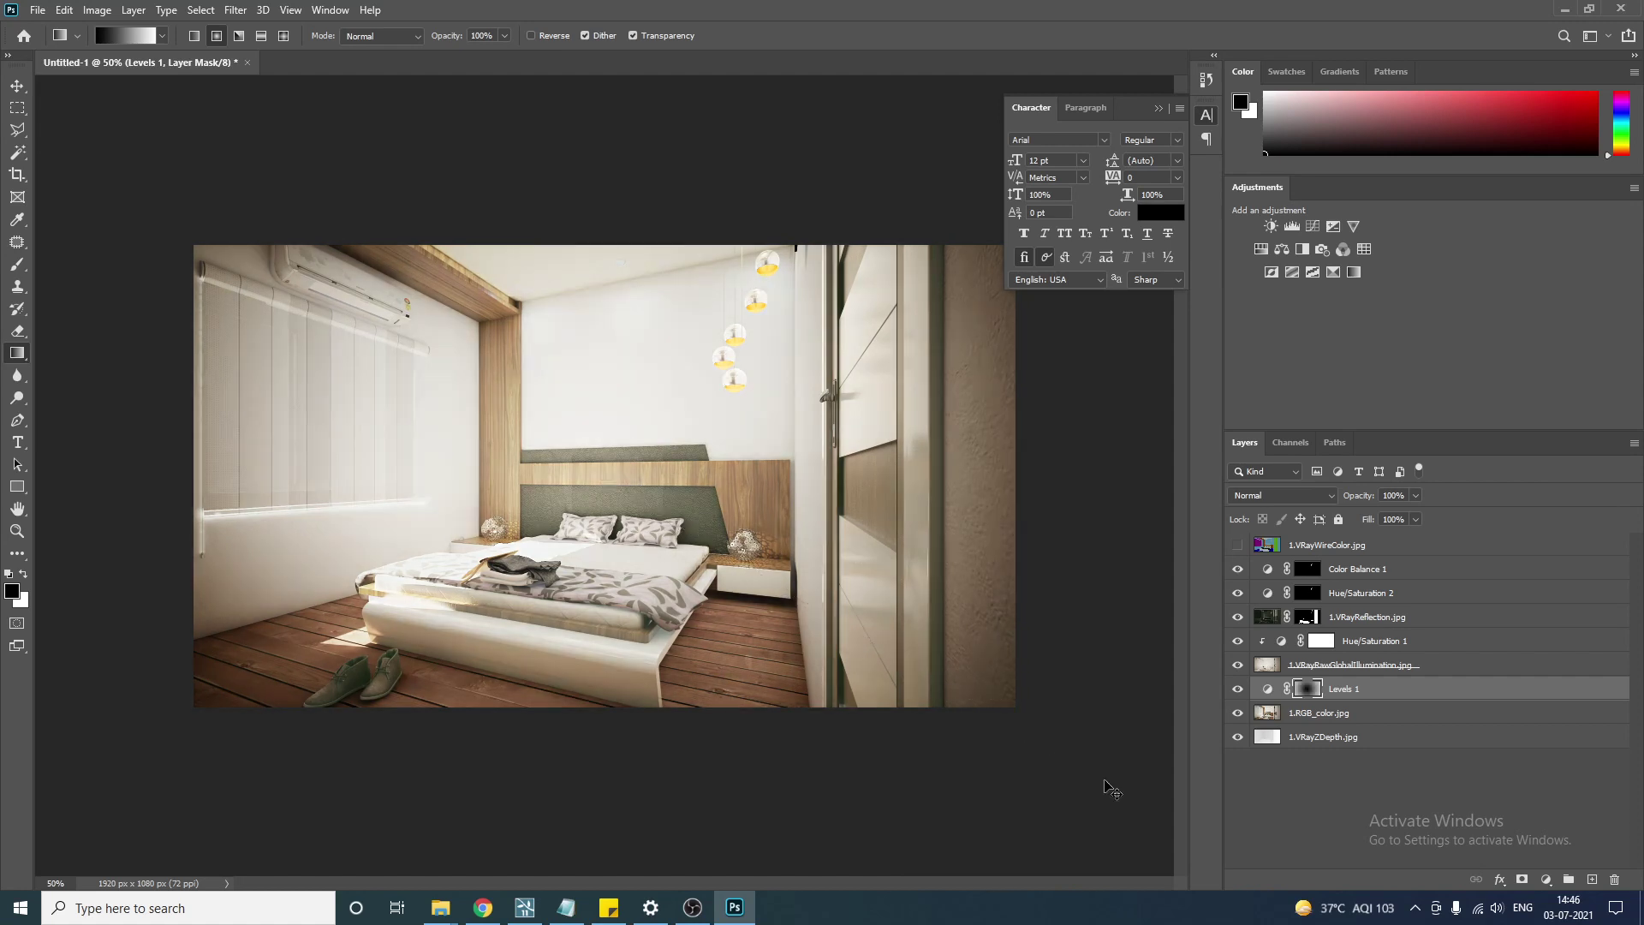
key(ctrl+z)
drag(1042, 739, 178, 165)
key(ctrl+z)
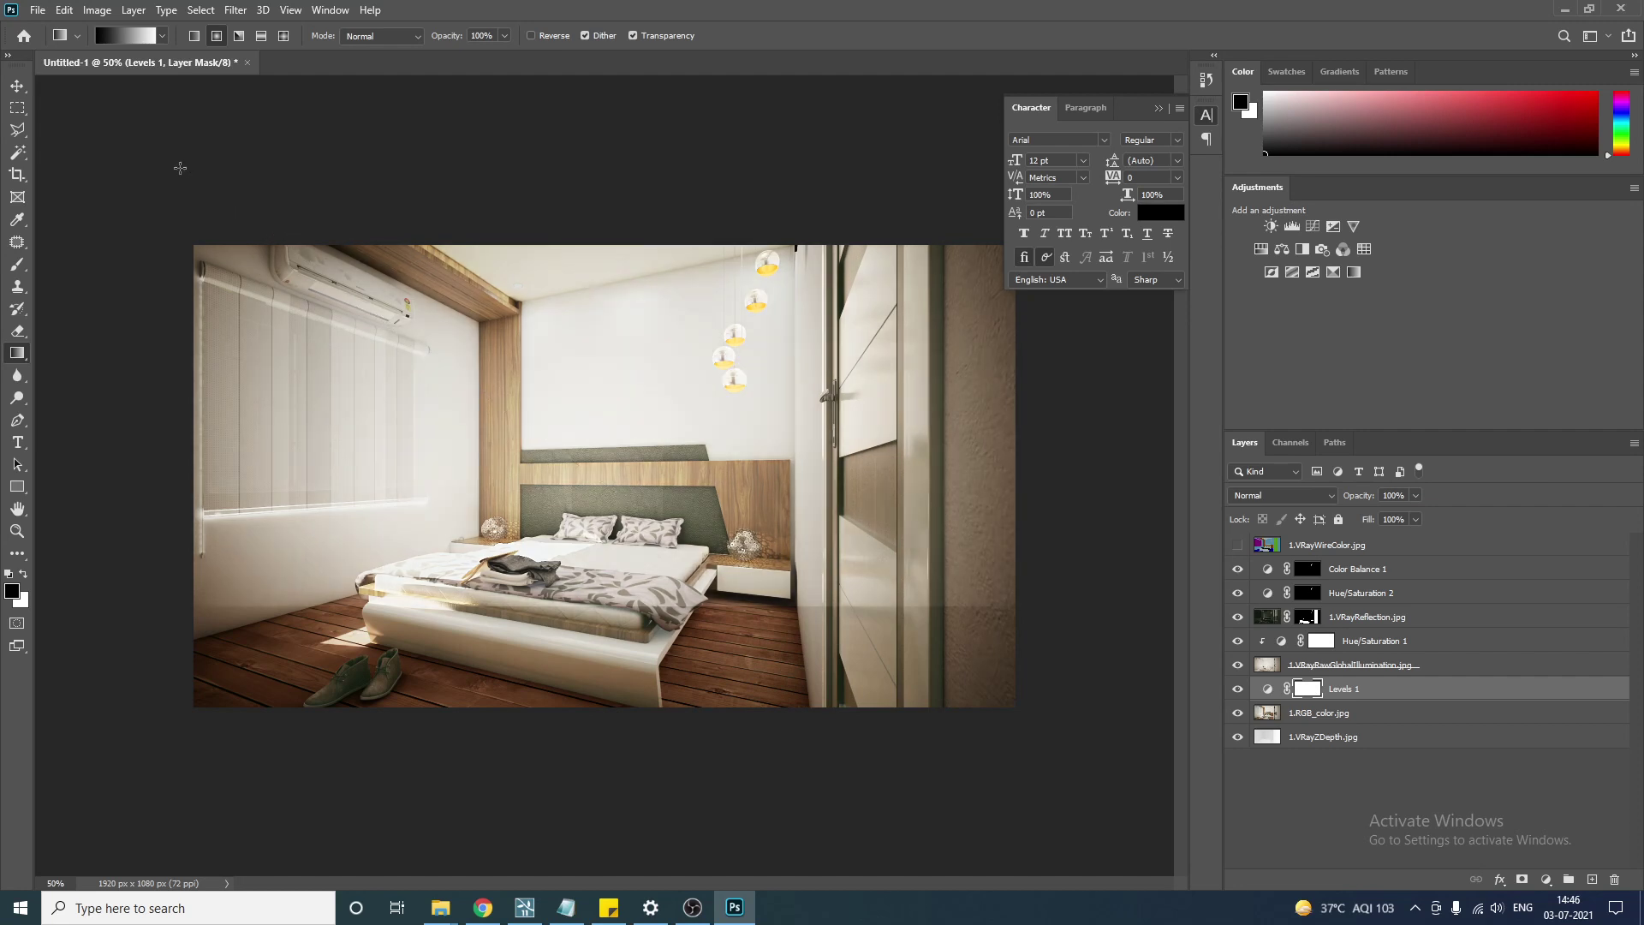
Compare the image with and without the Levels 1 layer and undo the gradient on its mask.
key(ctrl+minus)
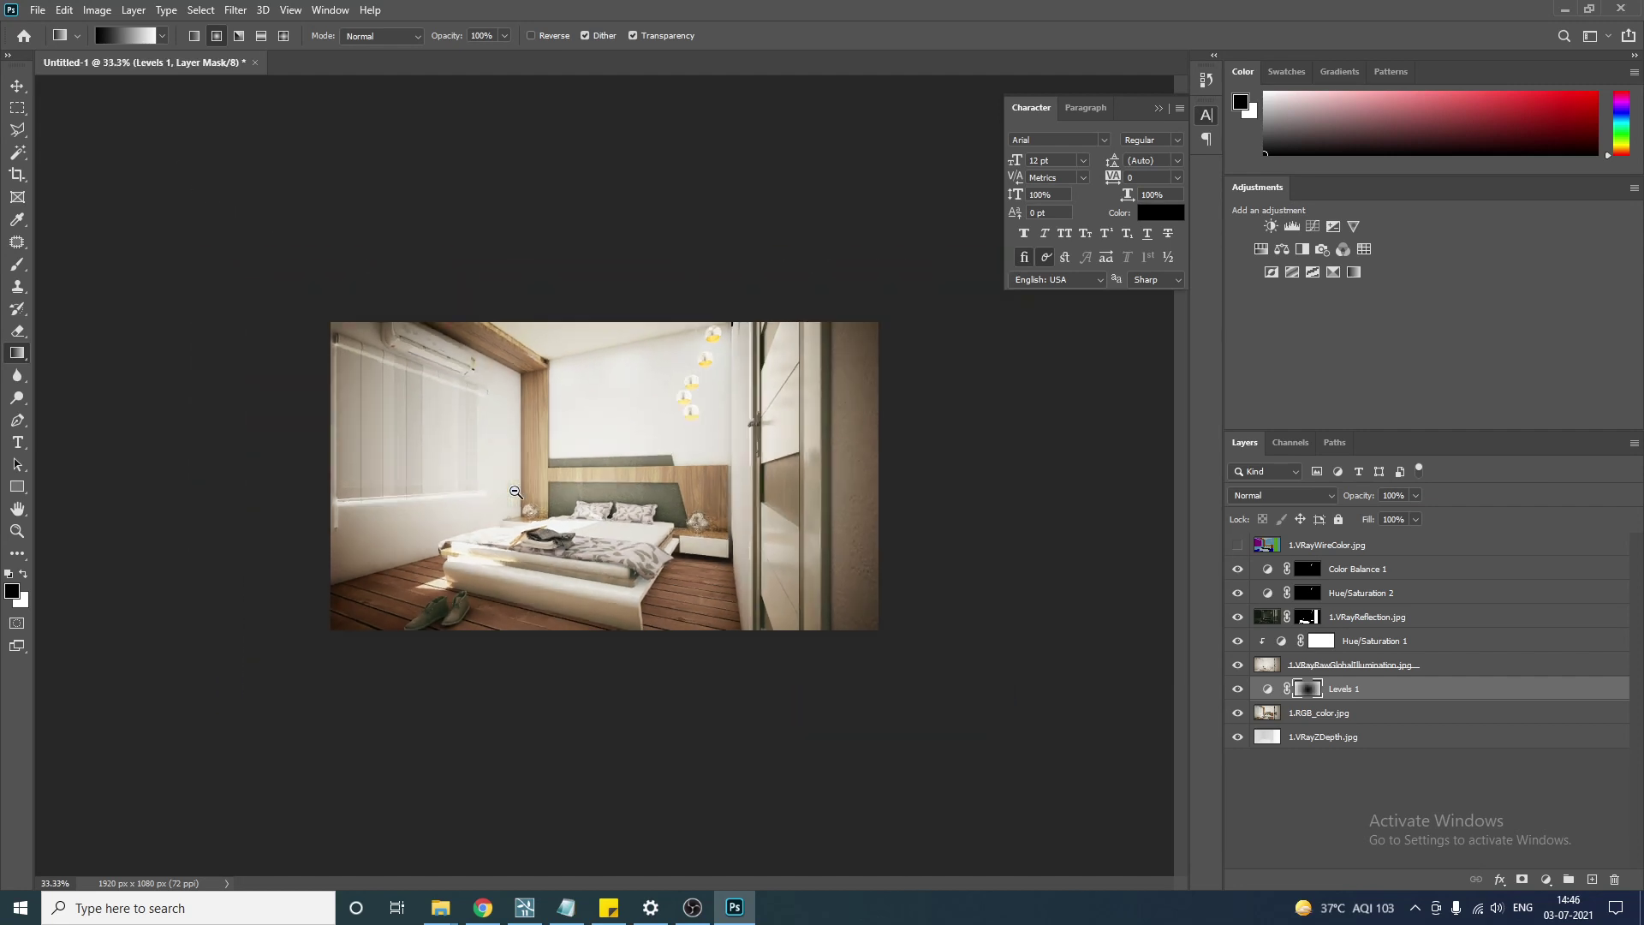
key(ctrl+plus)
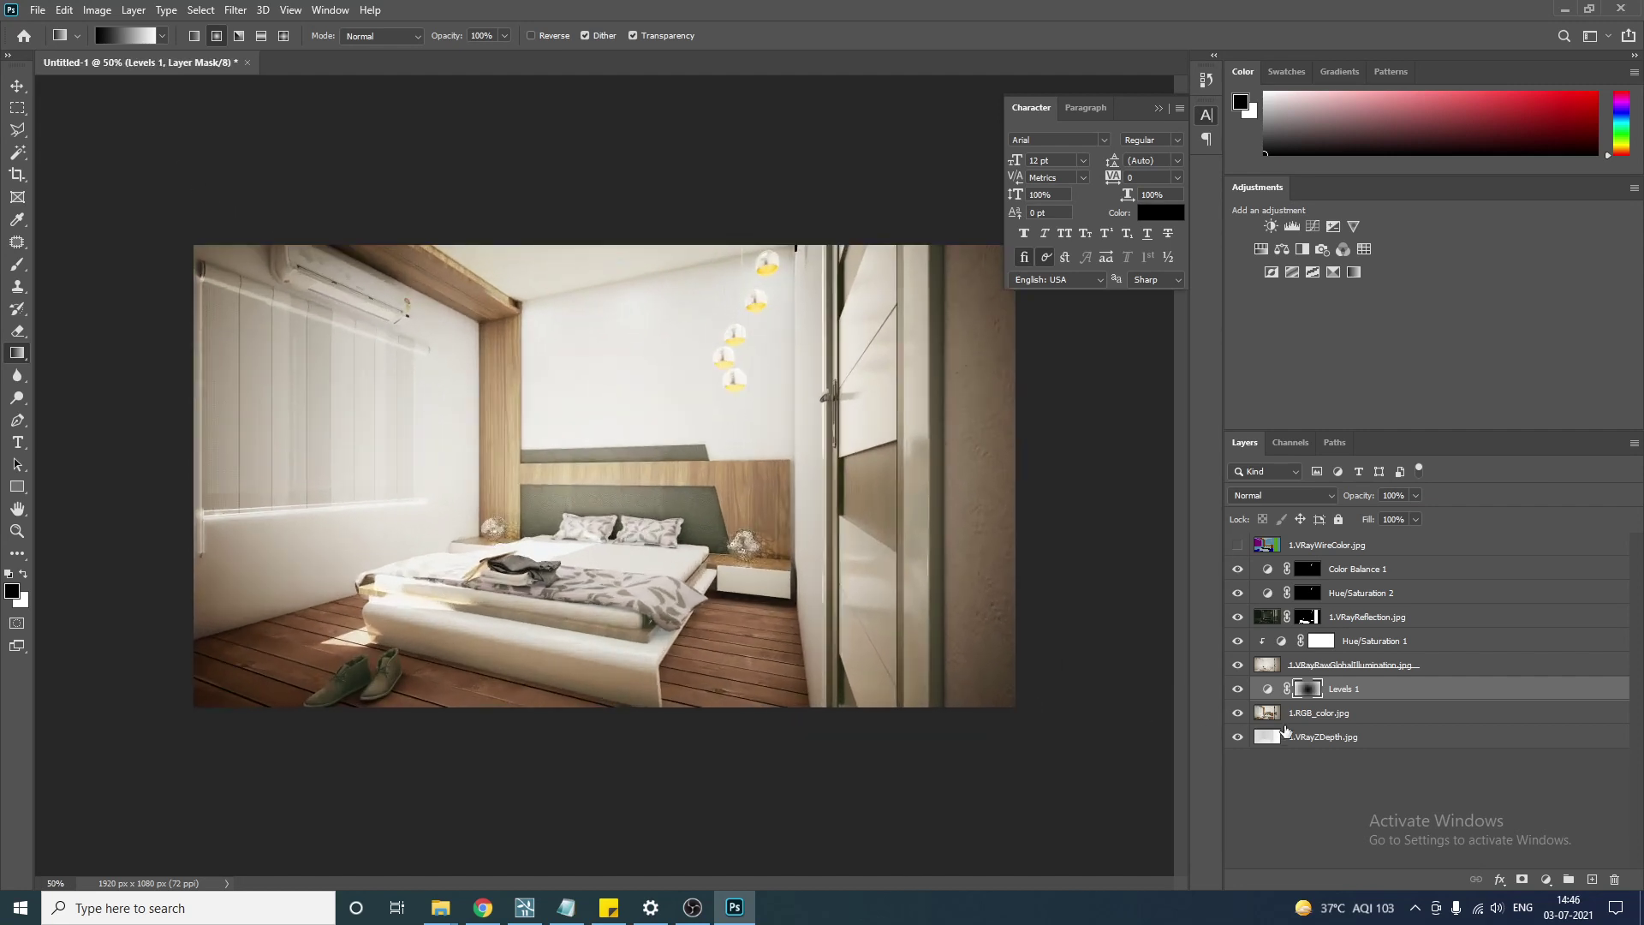
click(1237, 689)
click(1237, 689)
click(1238, 690)
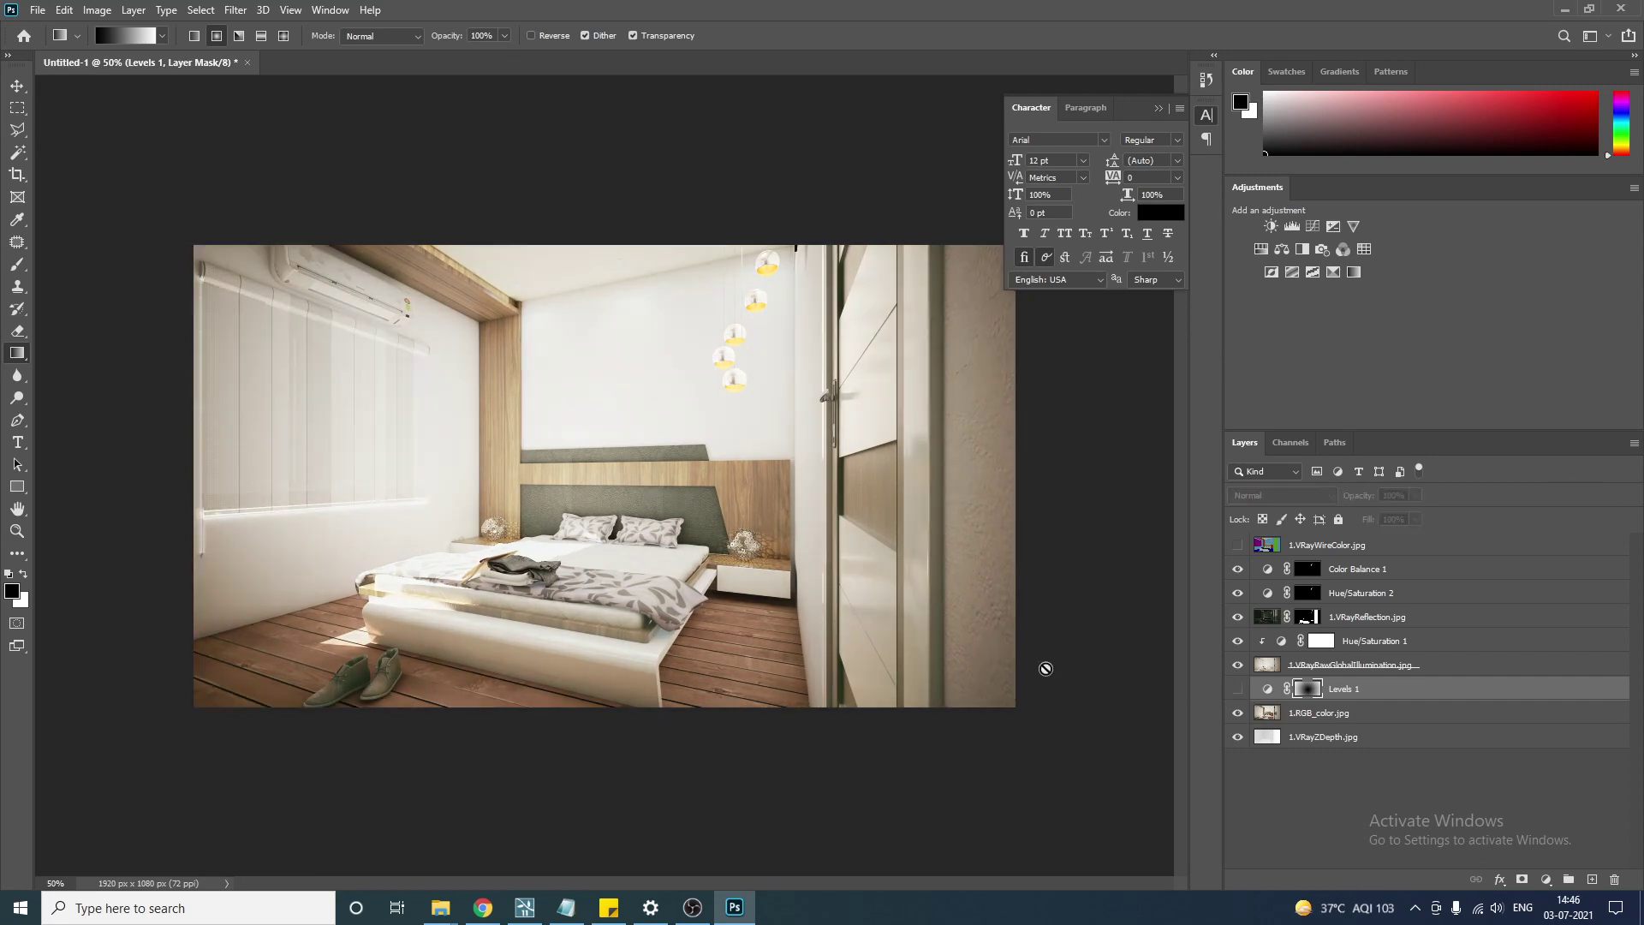
click(1237, 689)
key(ctrl+z)
key(ctrl+z)
key(ctrl+z)
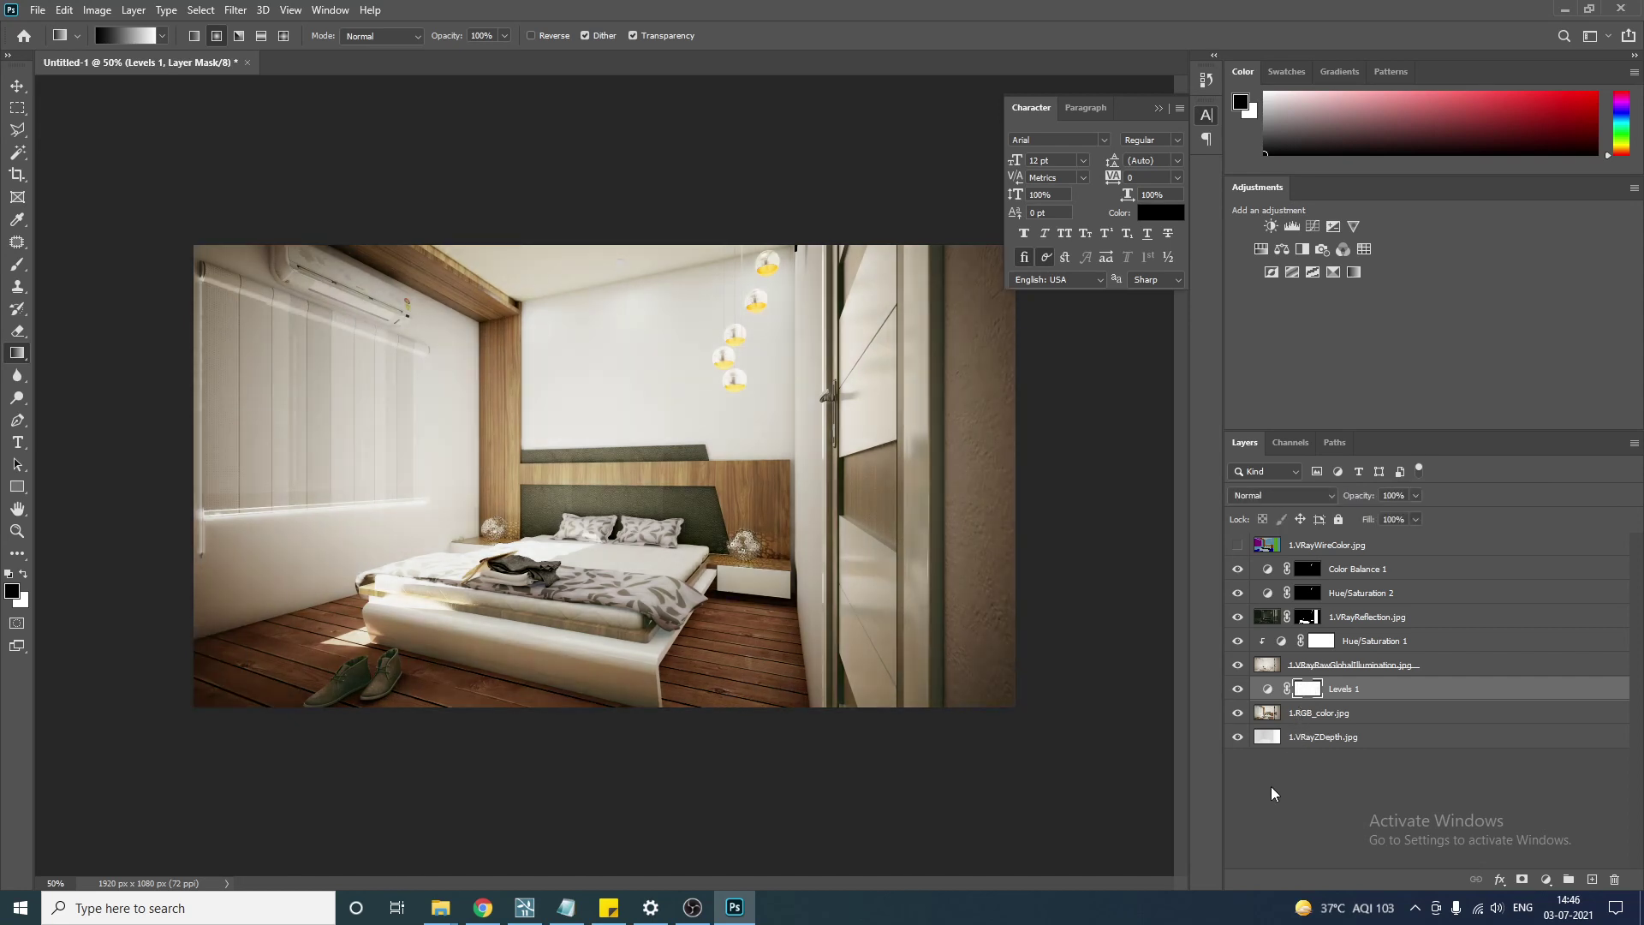
Duplicate the 1.RGB_color.jpg layer and move the copy to the top of the layer stack.
click(1297, 715)
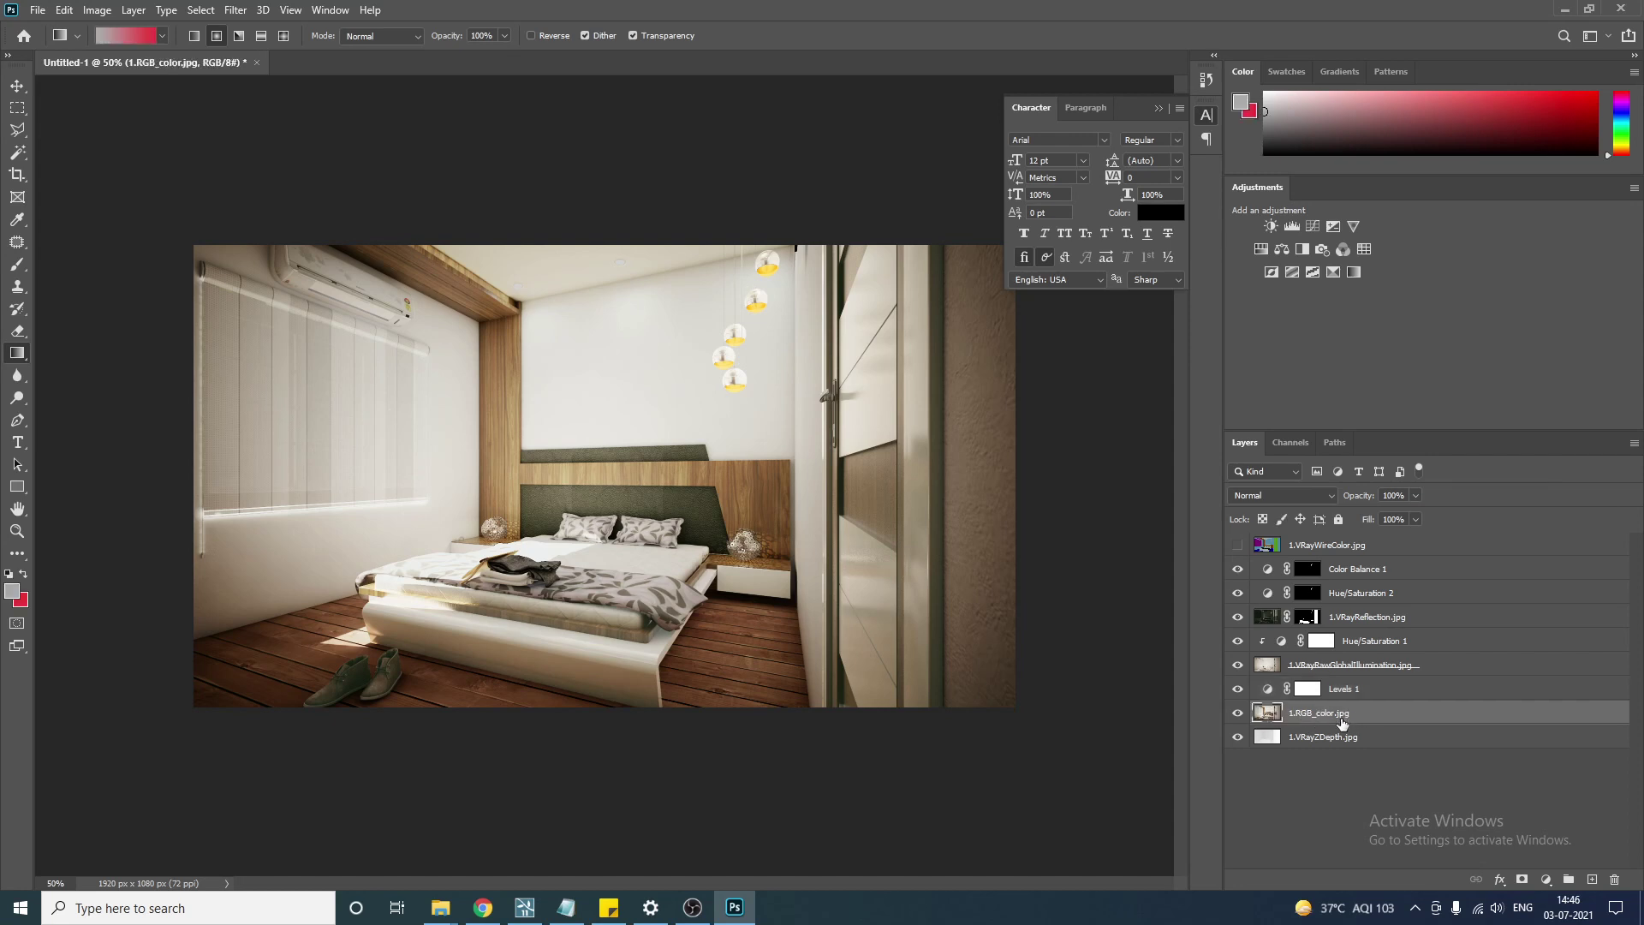
key(ctrl+j)
click(1287, 824)
drag(1343, 718, 1336, 542)
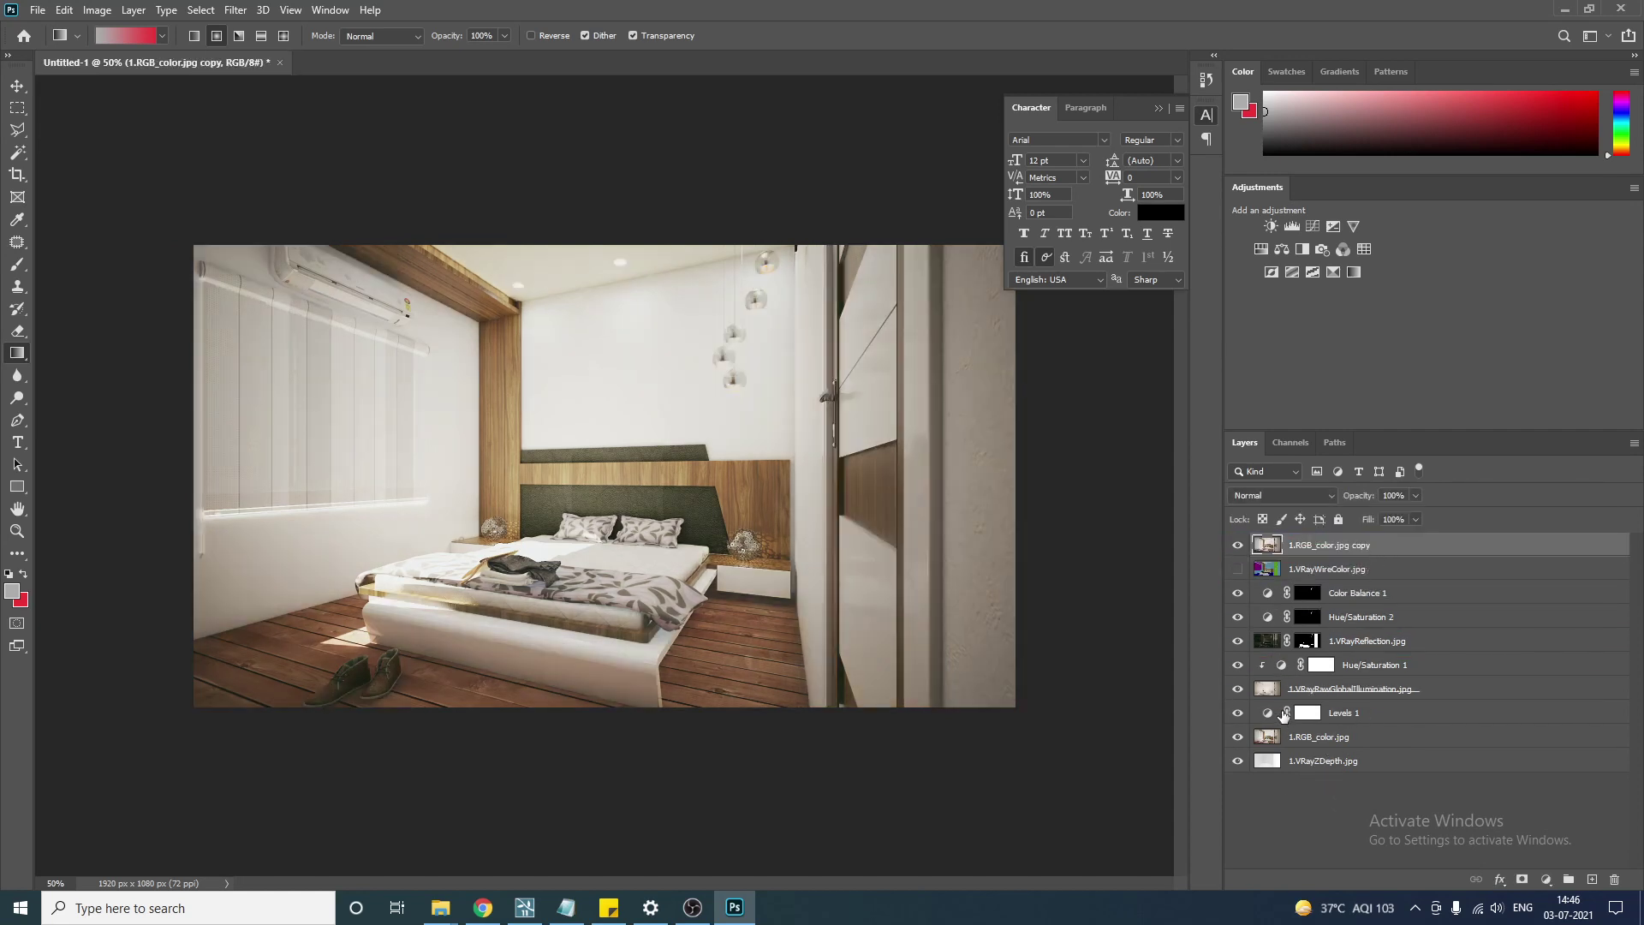
Compare the image with and without the 1.RGB_color.jpg copy layer, leaving the copy visible and selected.
click(1236, 545)
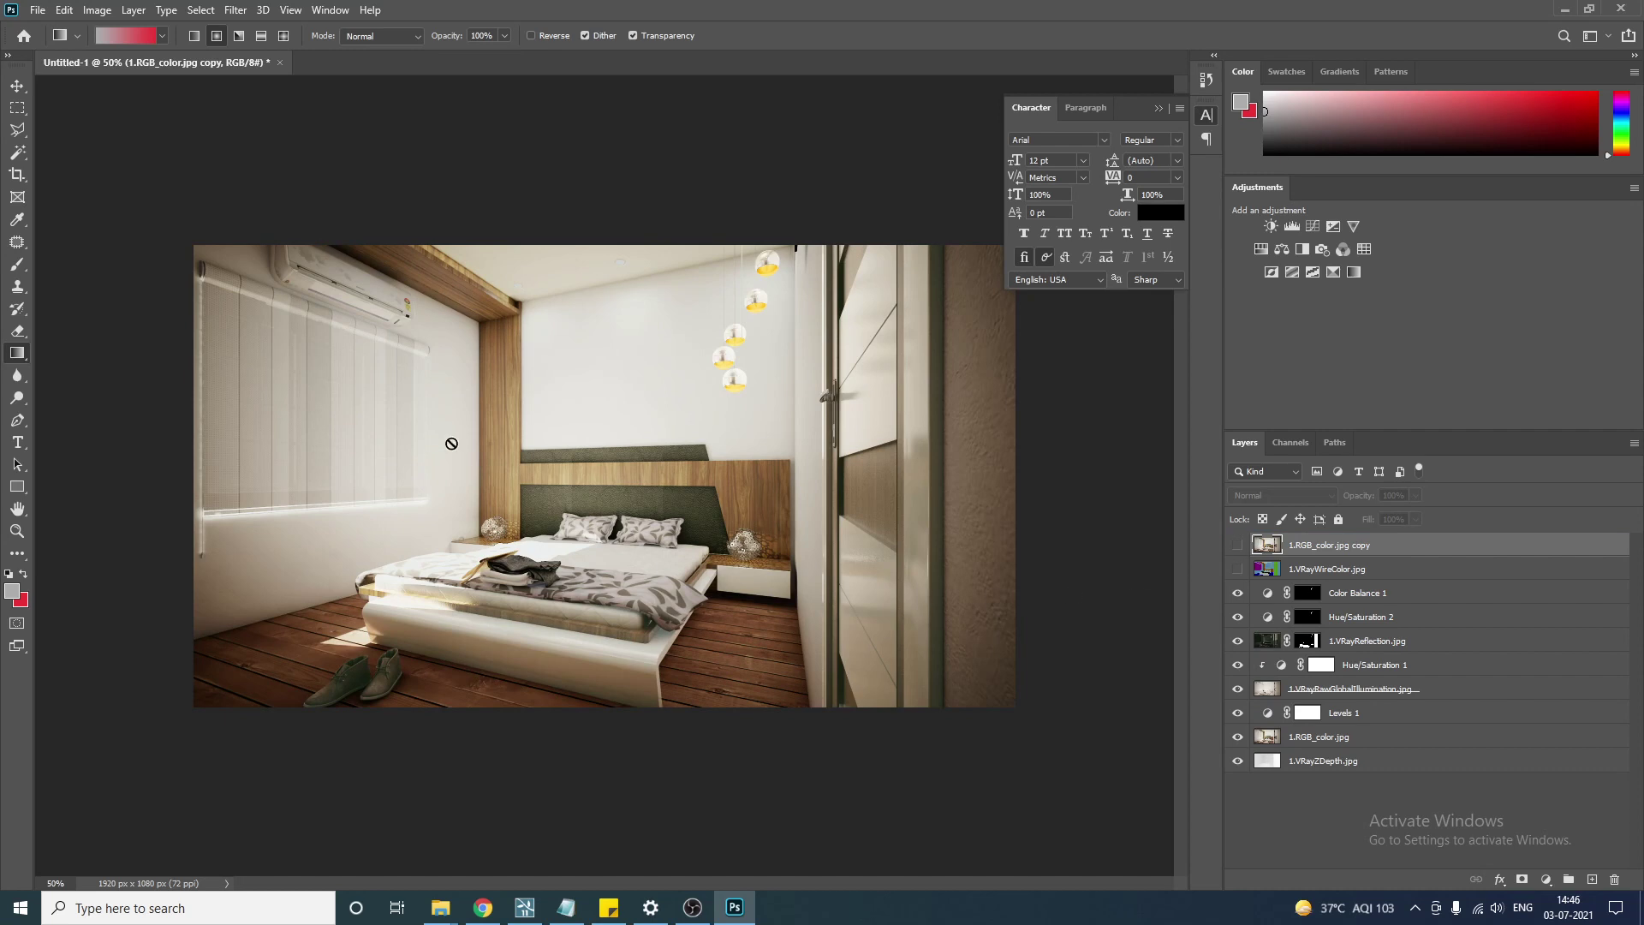
click(1328, 741)
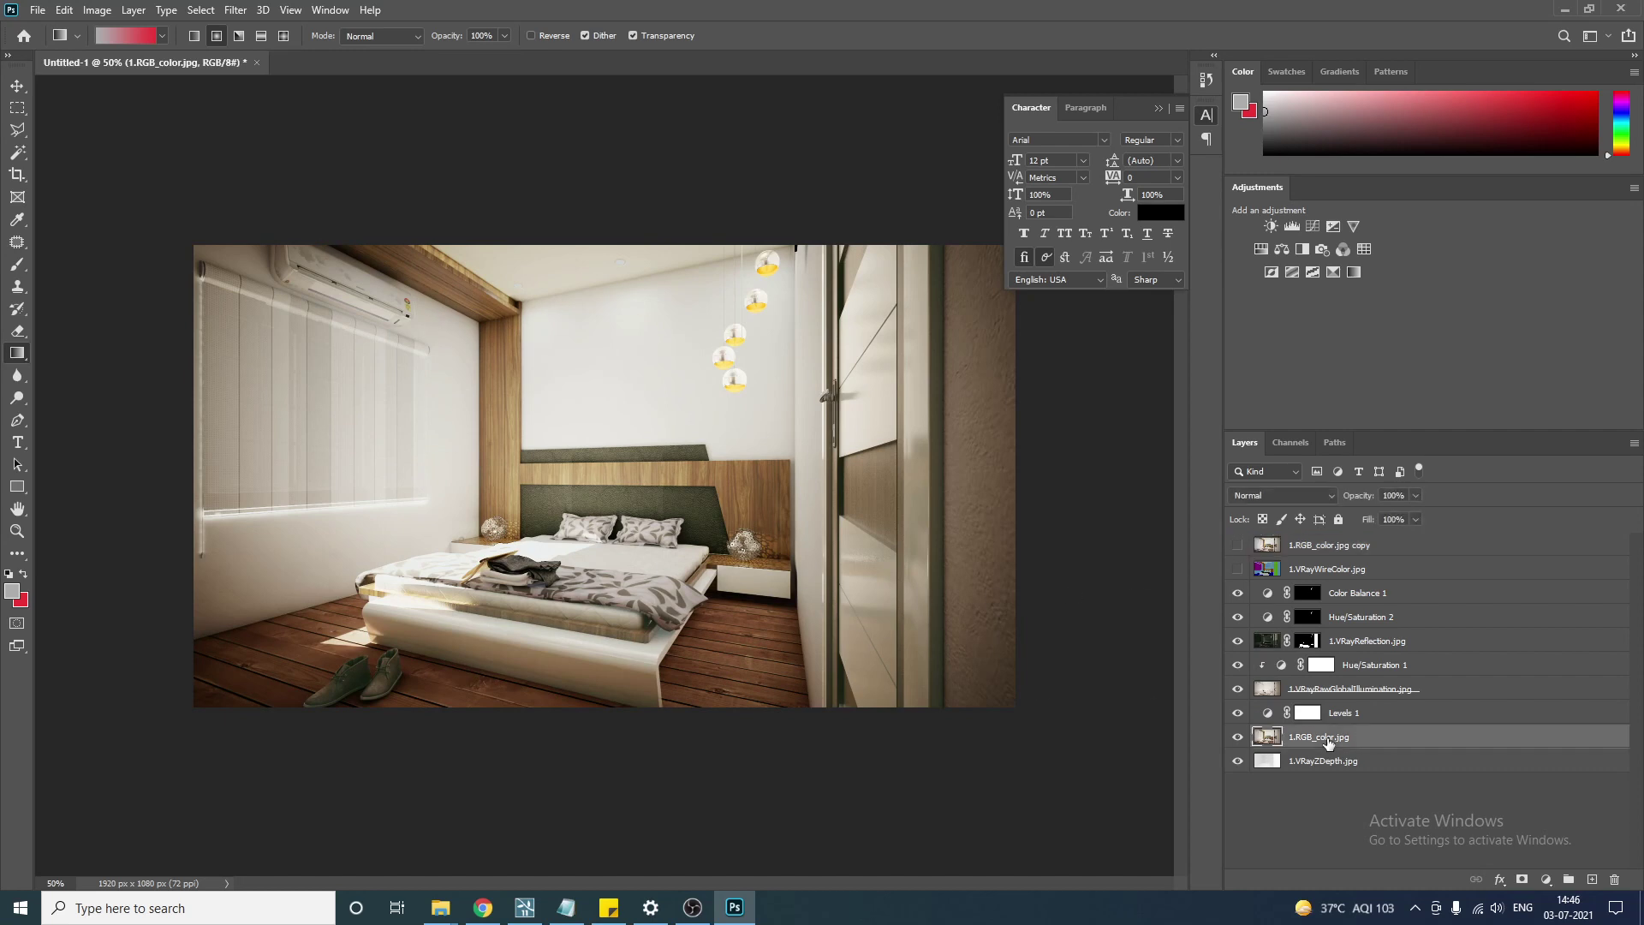
click(1274, 813)
click(1321, 548)
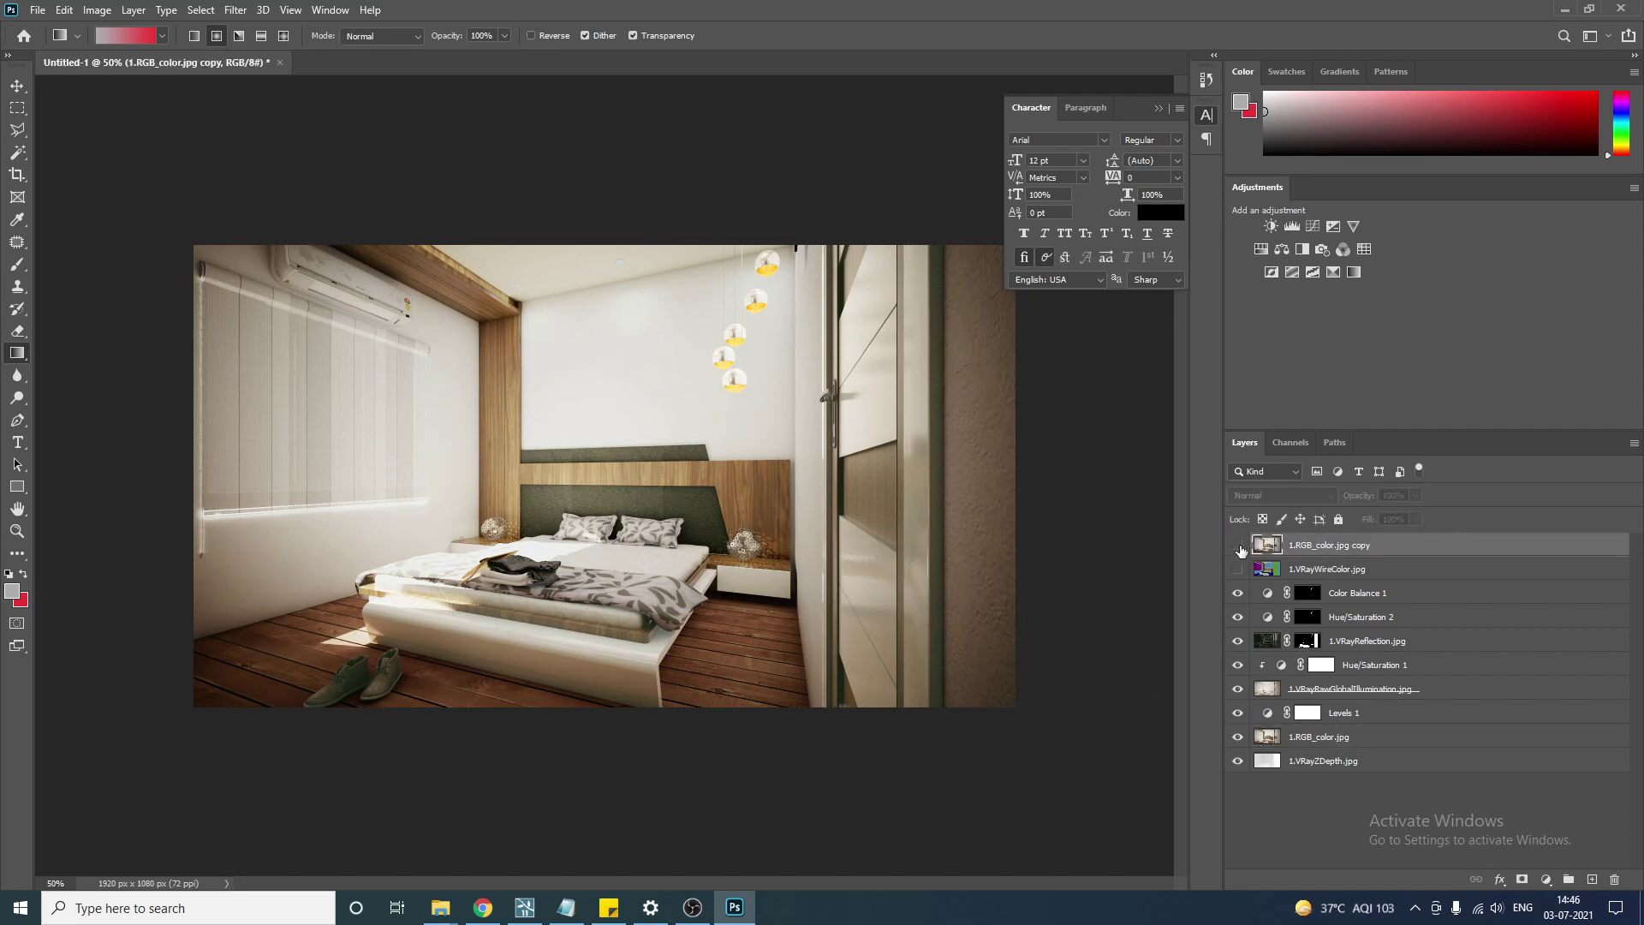
click(1237, 546)
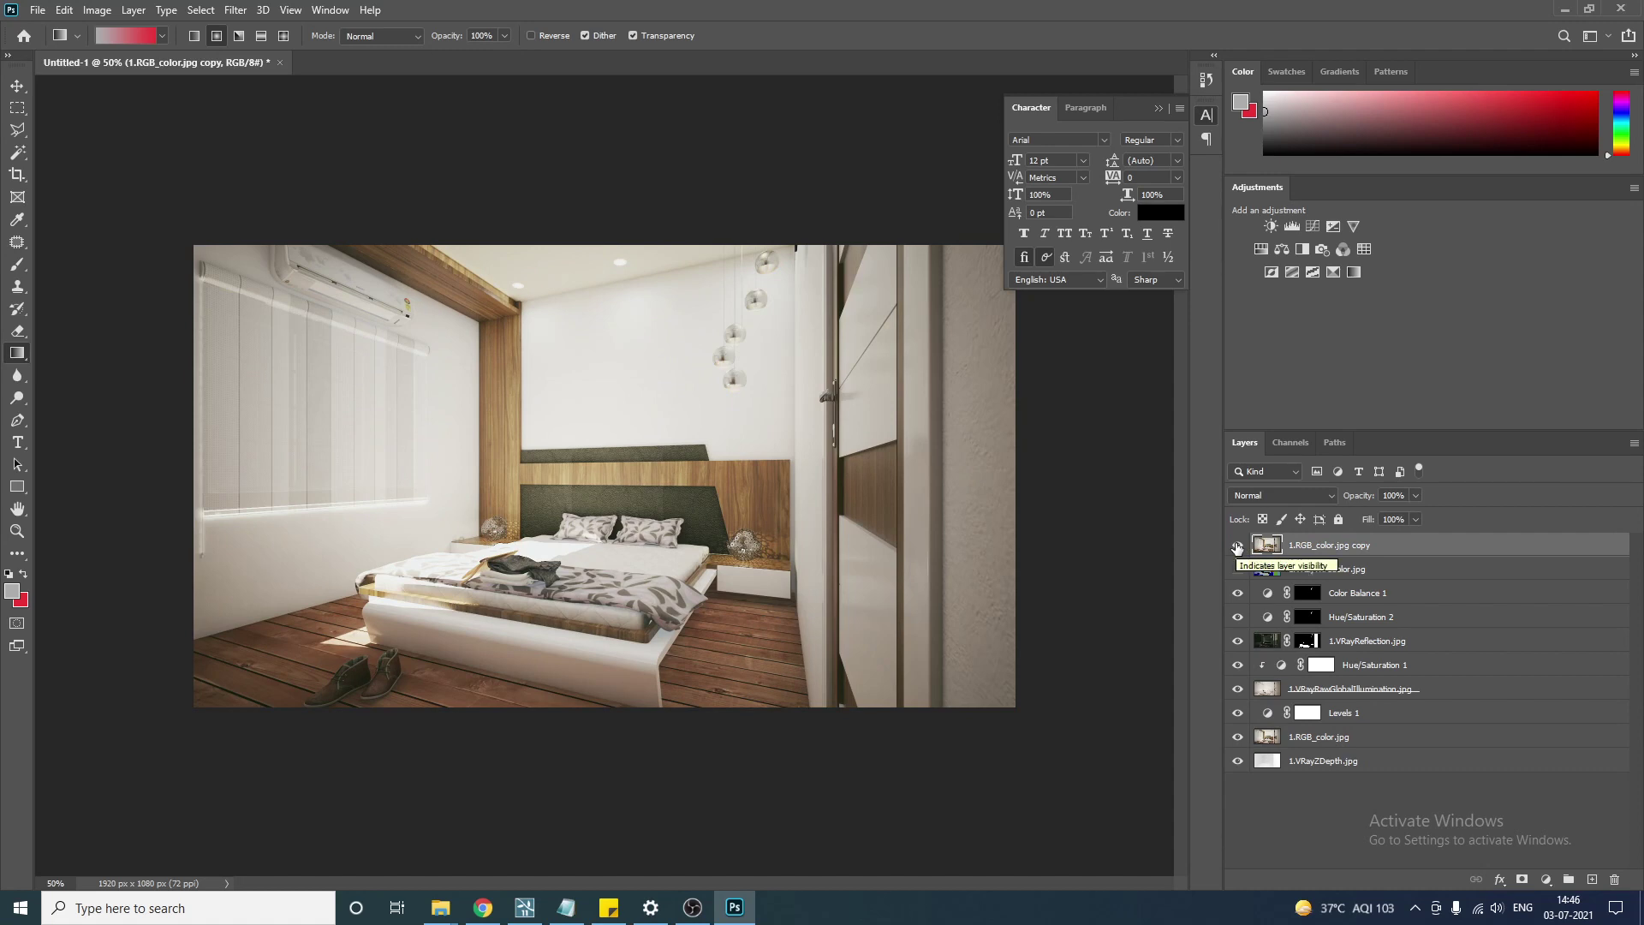
Make a large elliptical selection, centre it over the bed area, and invert it to select the image edges.
right_click(17, 110)
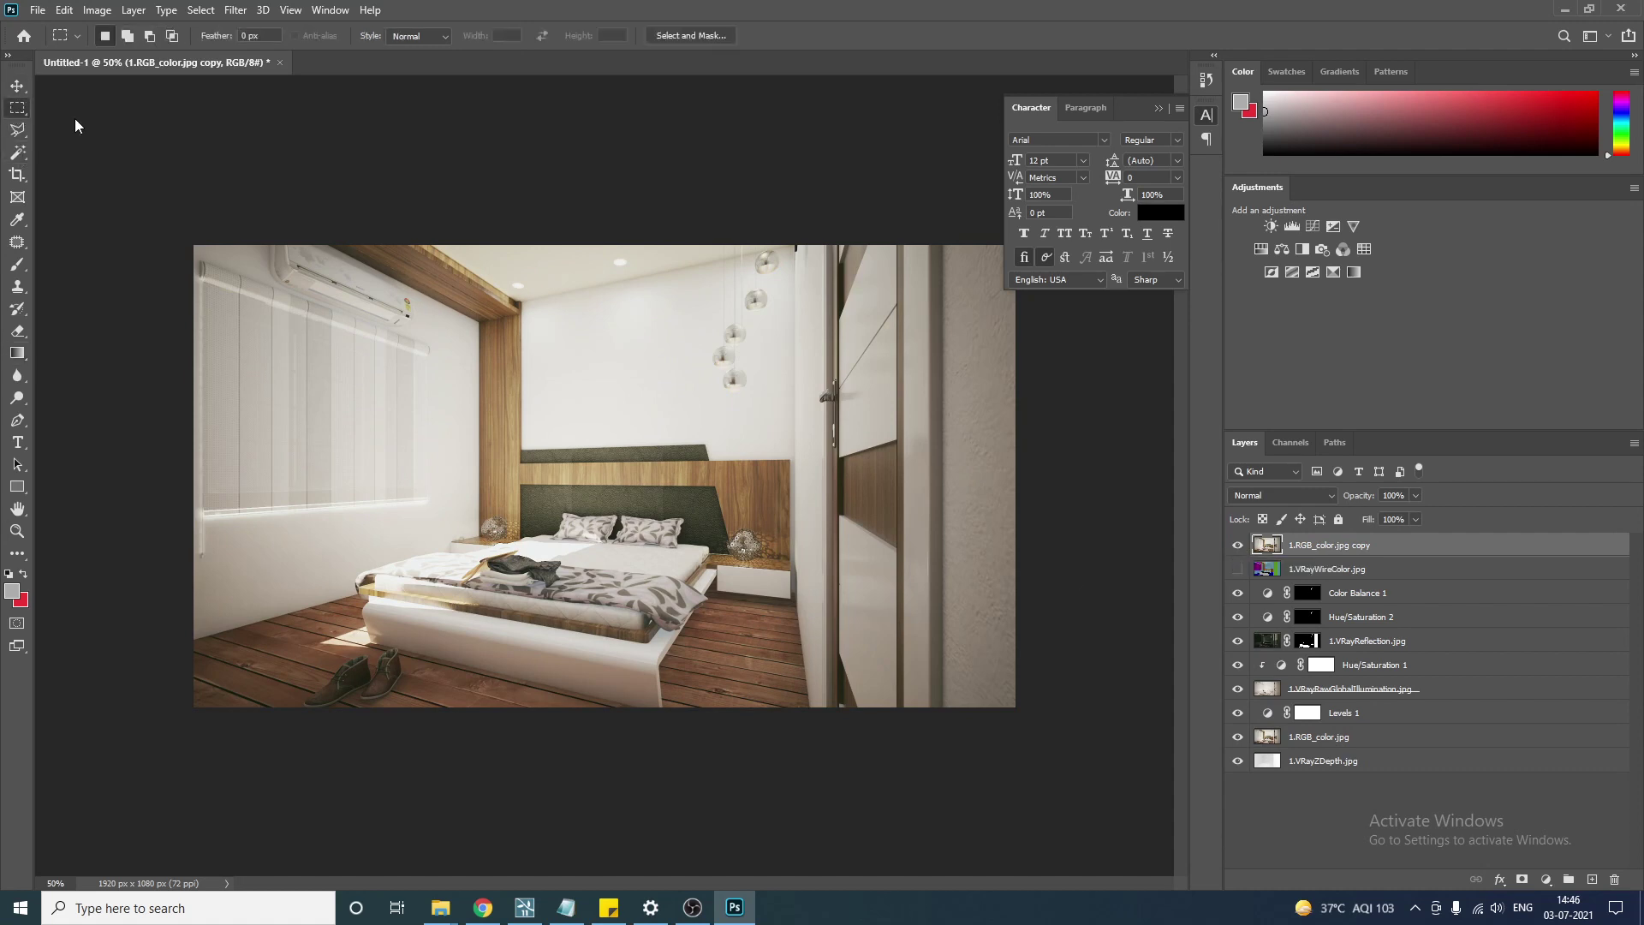
click(101, 127)
drag(445, 397, 1004, 831)
drag(746, 635, 602, 501)
click(200, 9)
click(225, 76)
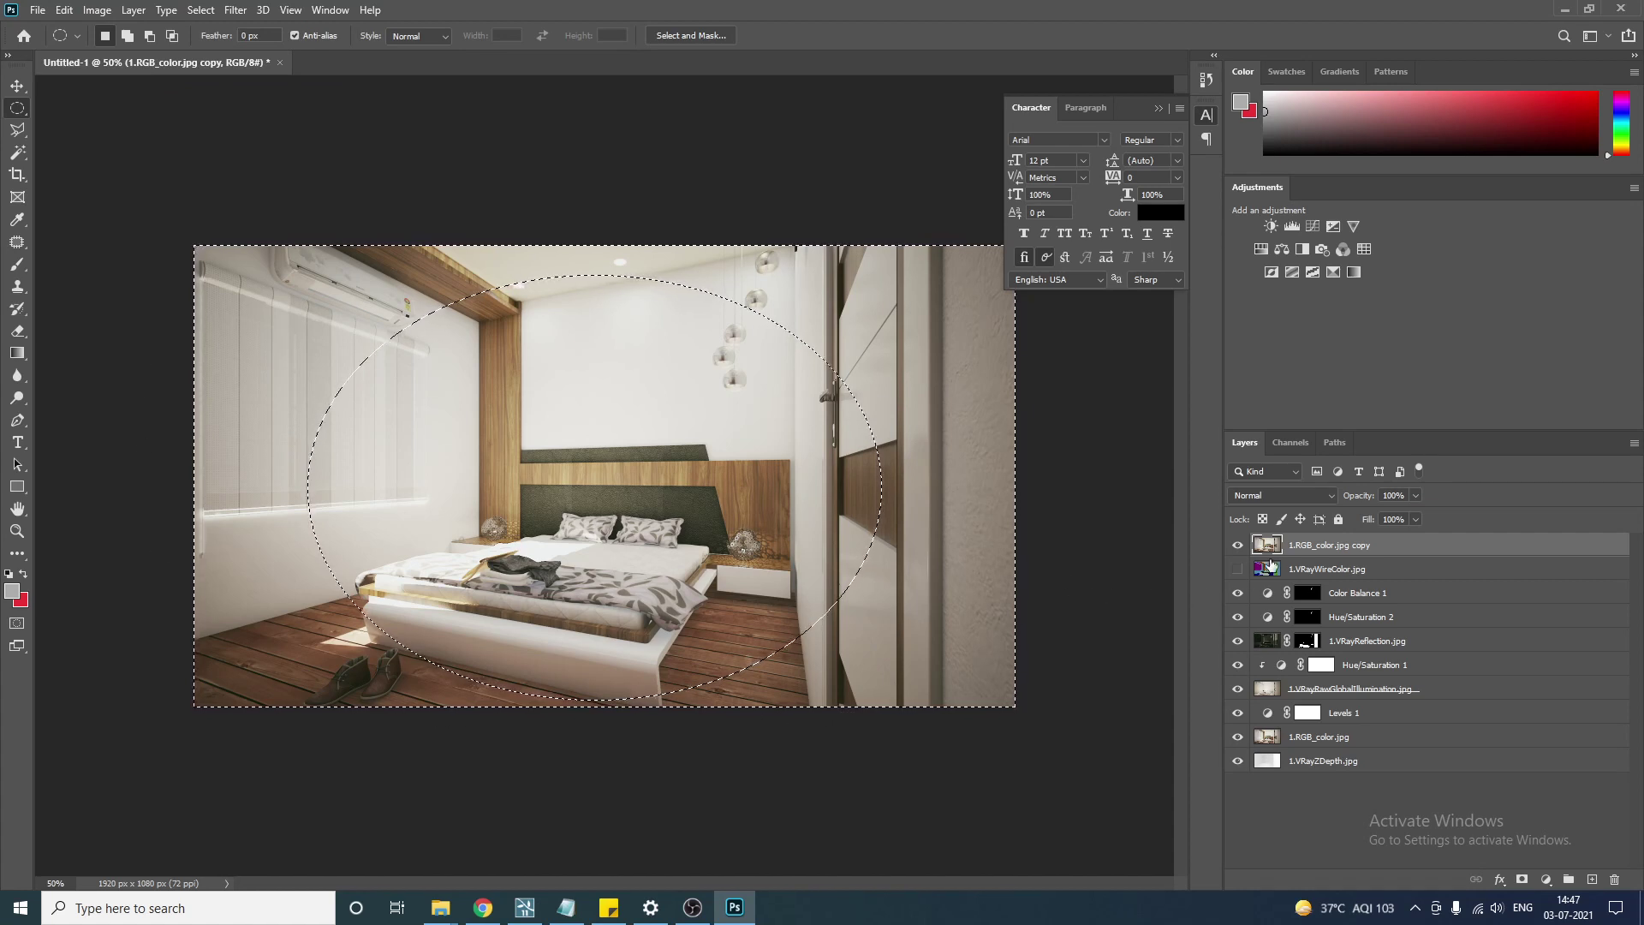
Feather the inverted selection by 50 pixels three times and add it as a layer mask on the 1.RGB_color.jpg copy.
click(1238, 545)
click(1238, 546)
key(shift+F6)
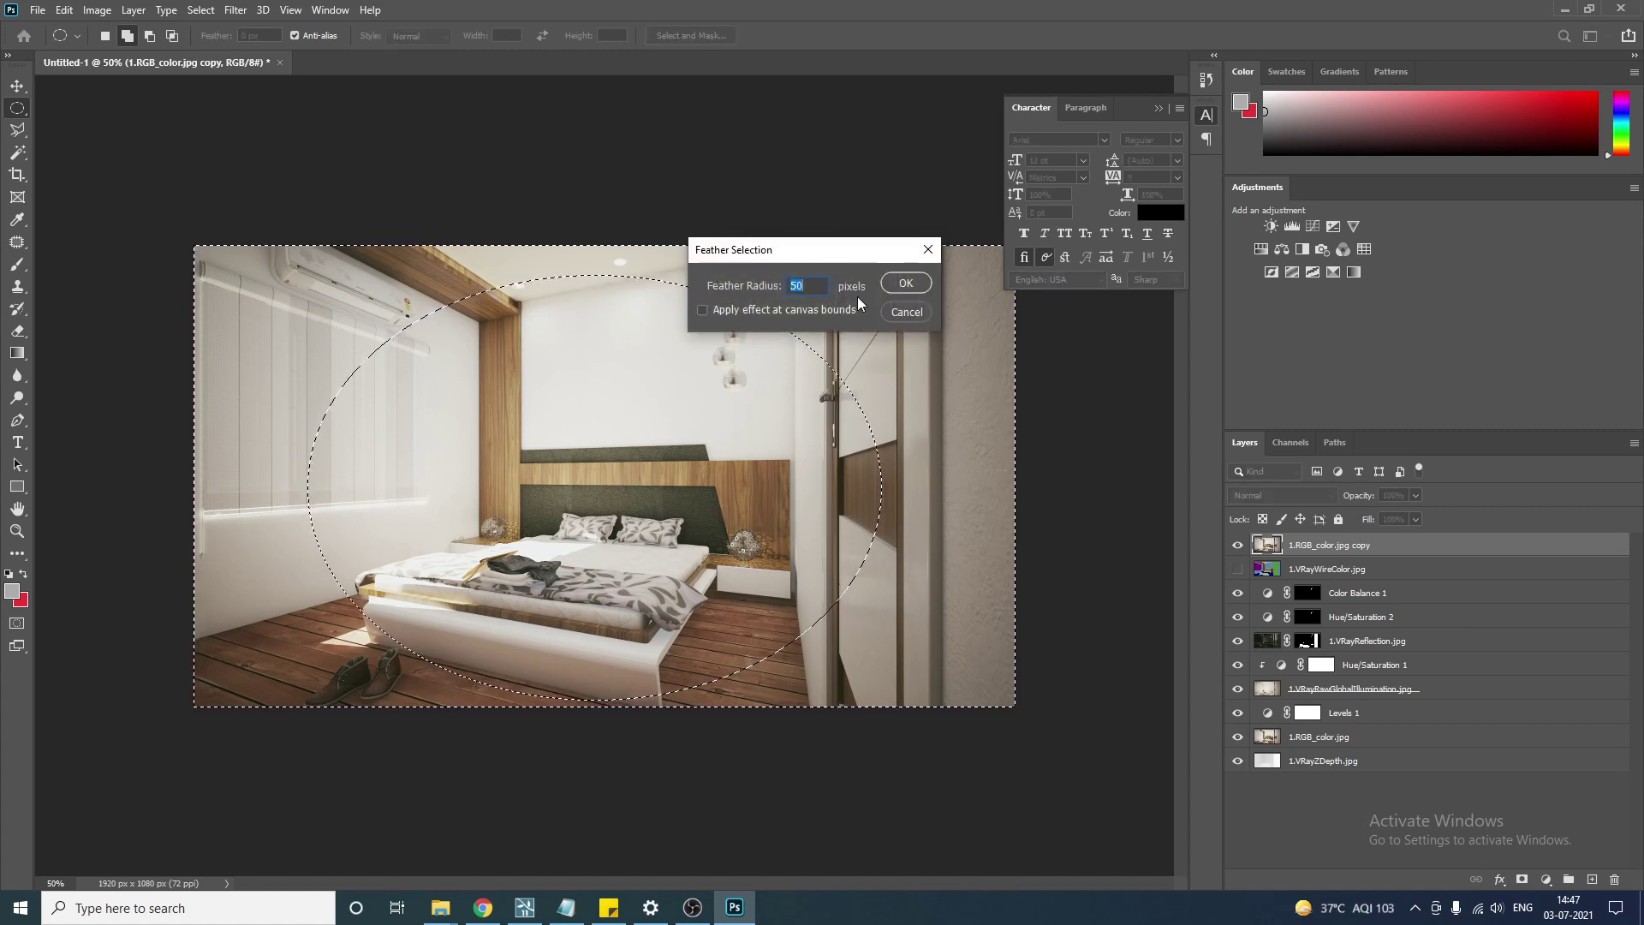
click(908, 287)
key(shift+F6)
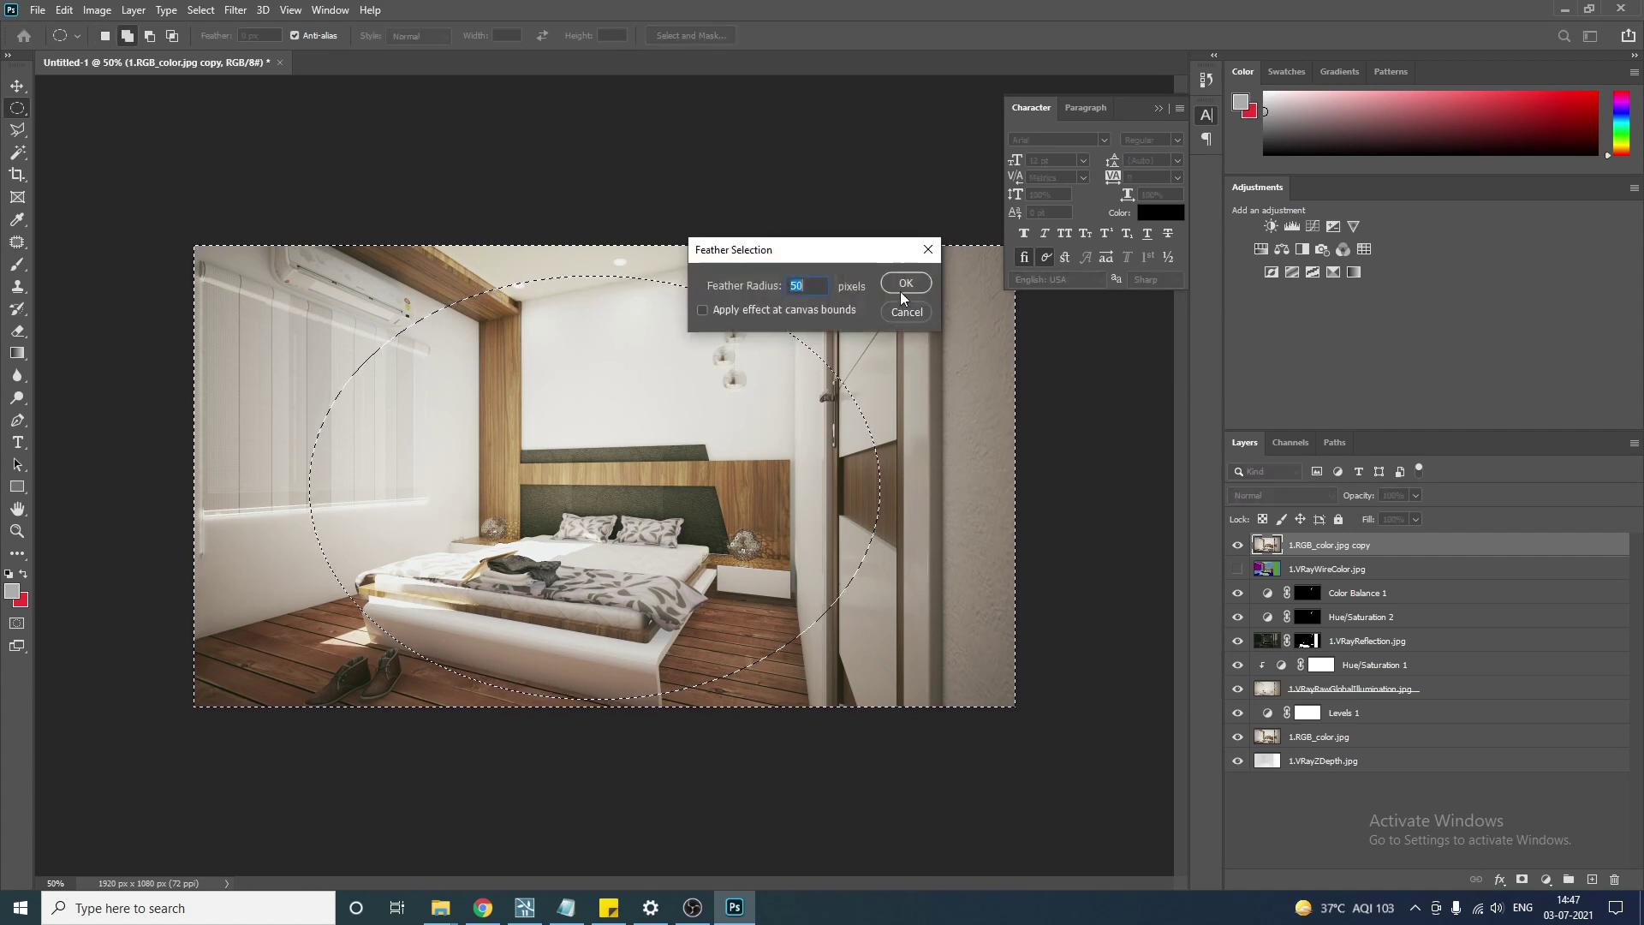
click(907, 285)
key(shift+F6)
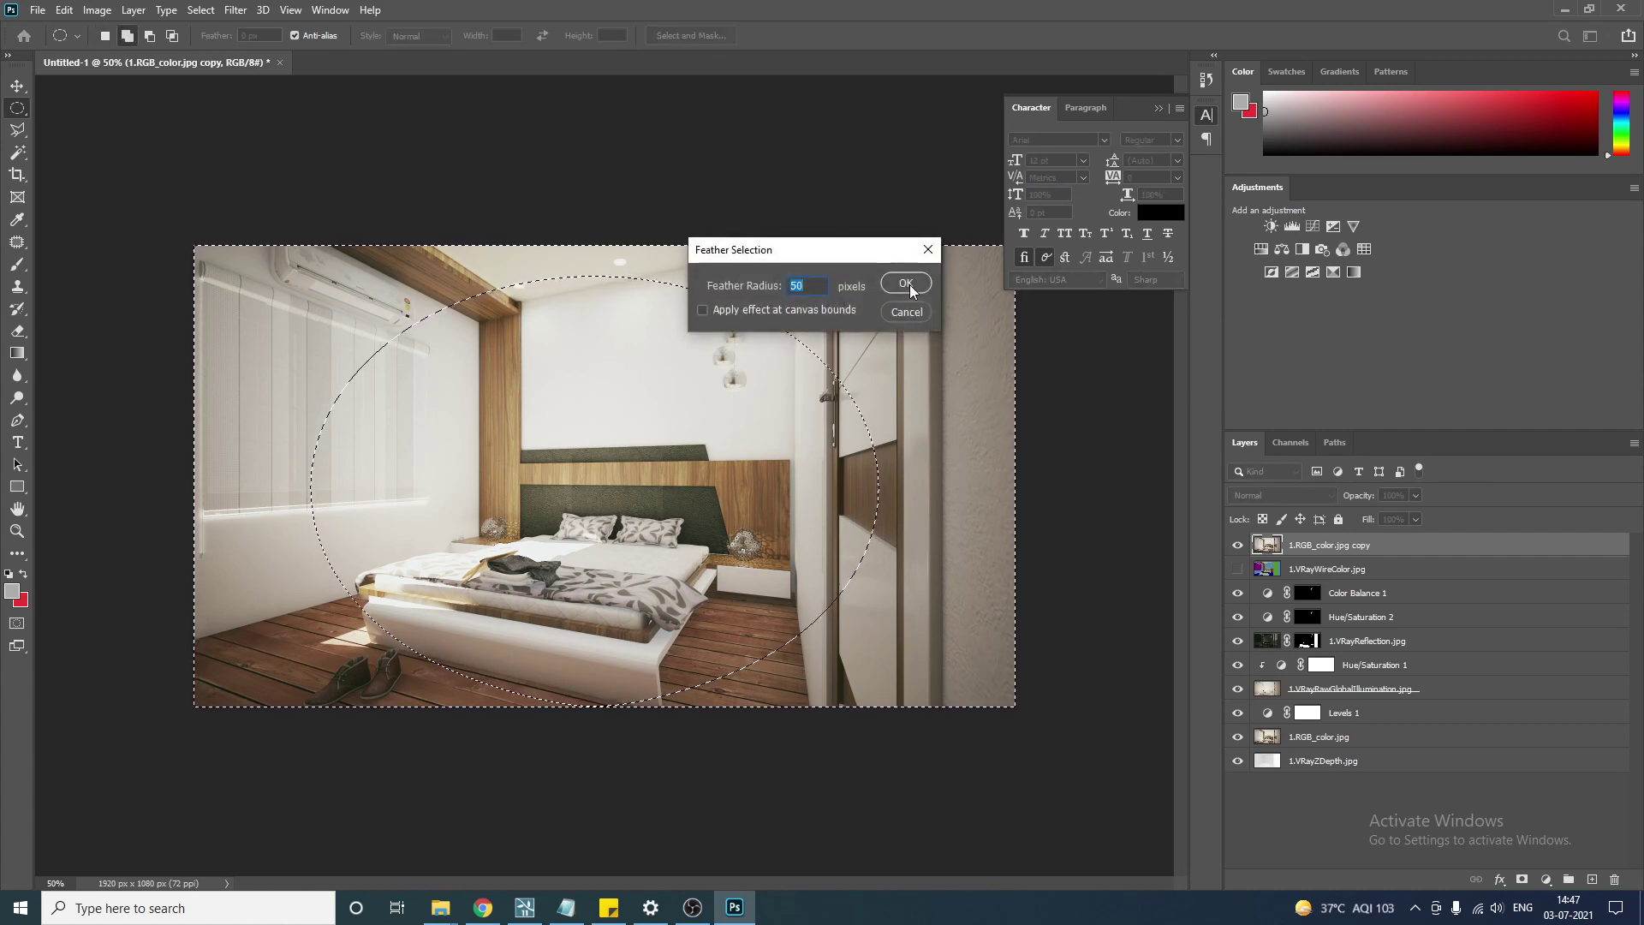
click(908, 285)
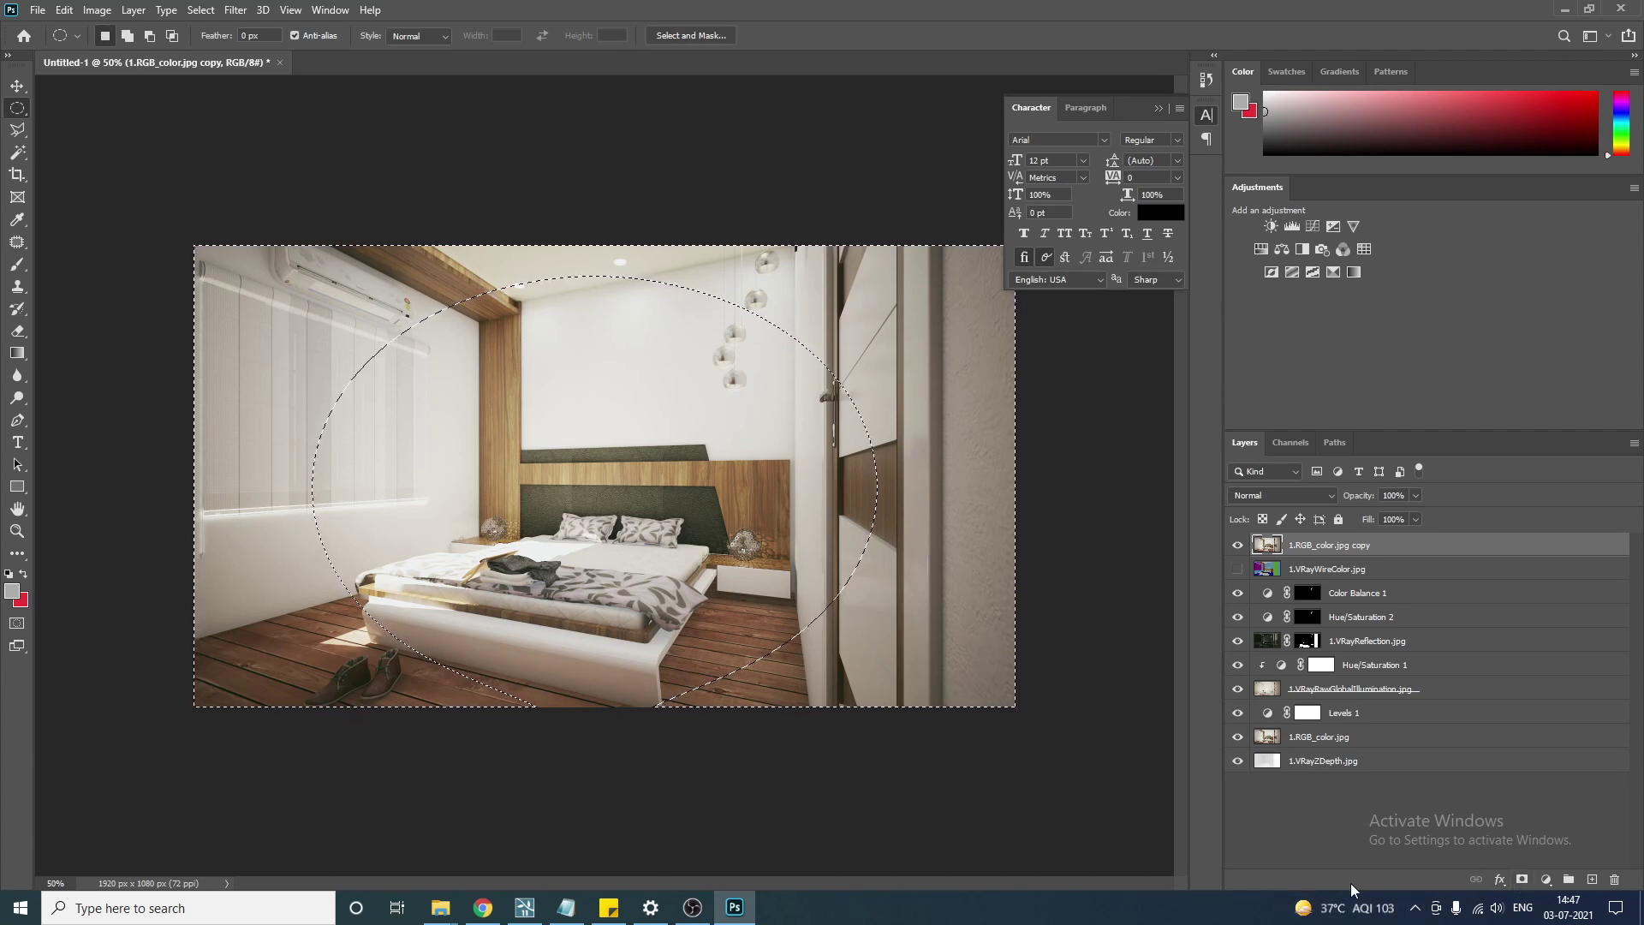
click(1524, 880)
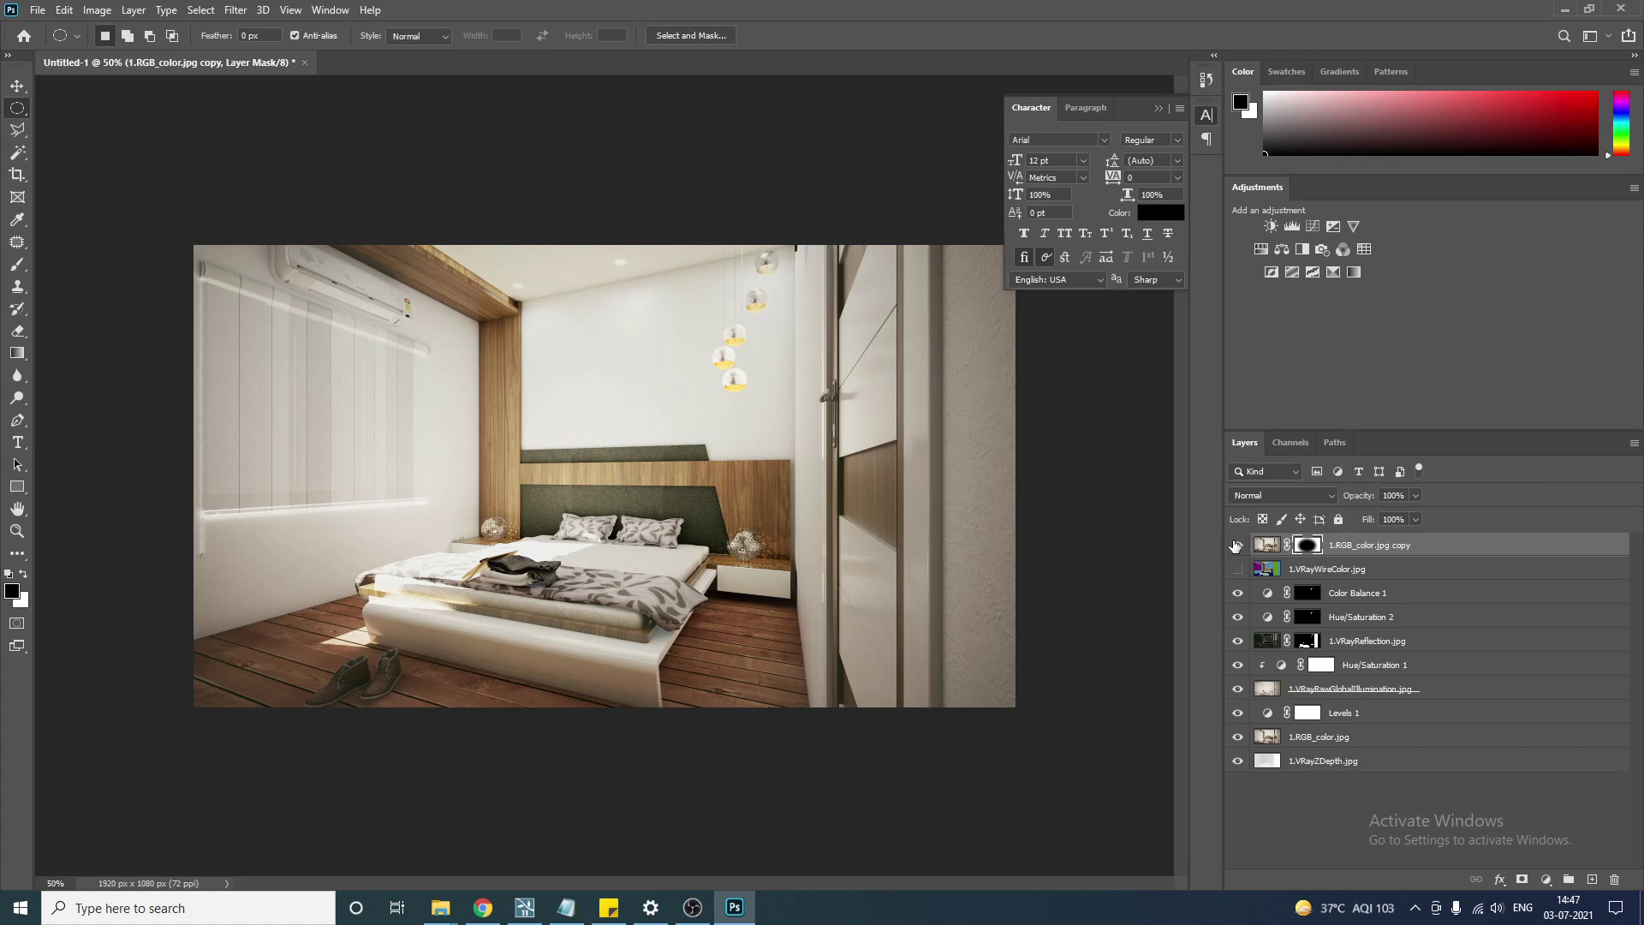
Compare the image with and without the masked 1.RGB_color.jpg copy layer.
click(1236, 546)
click(1236, 546)
click(1235, 545)
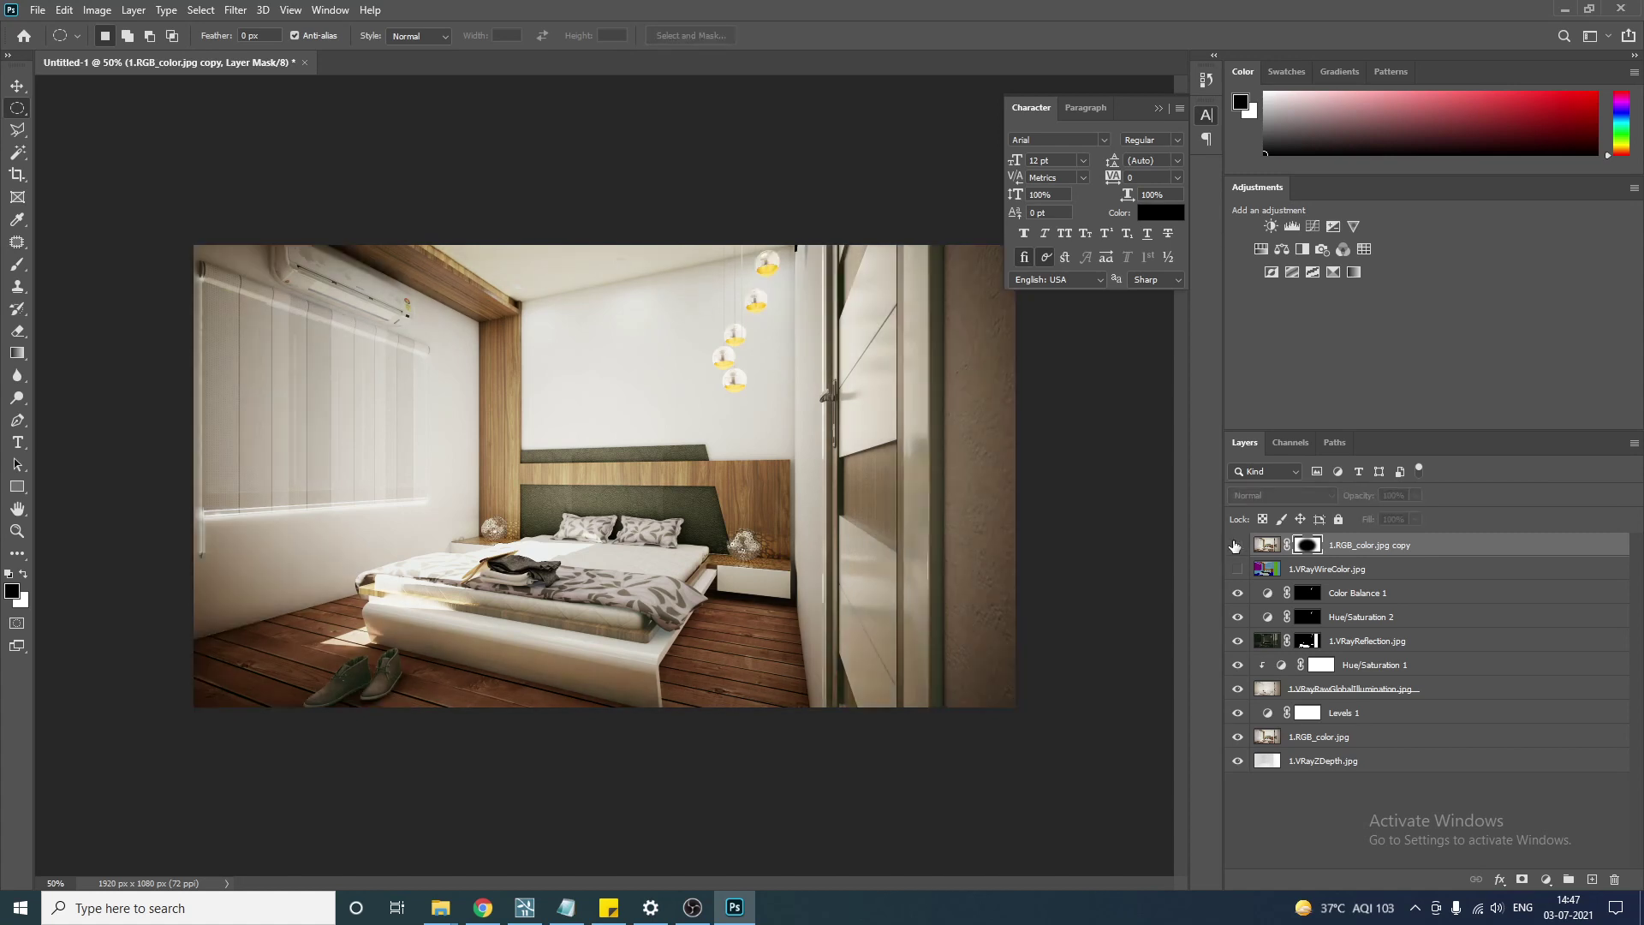
click(1233, 545)
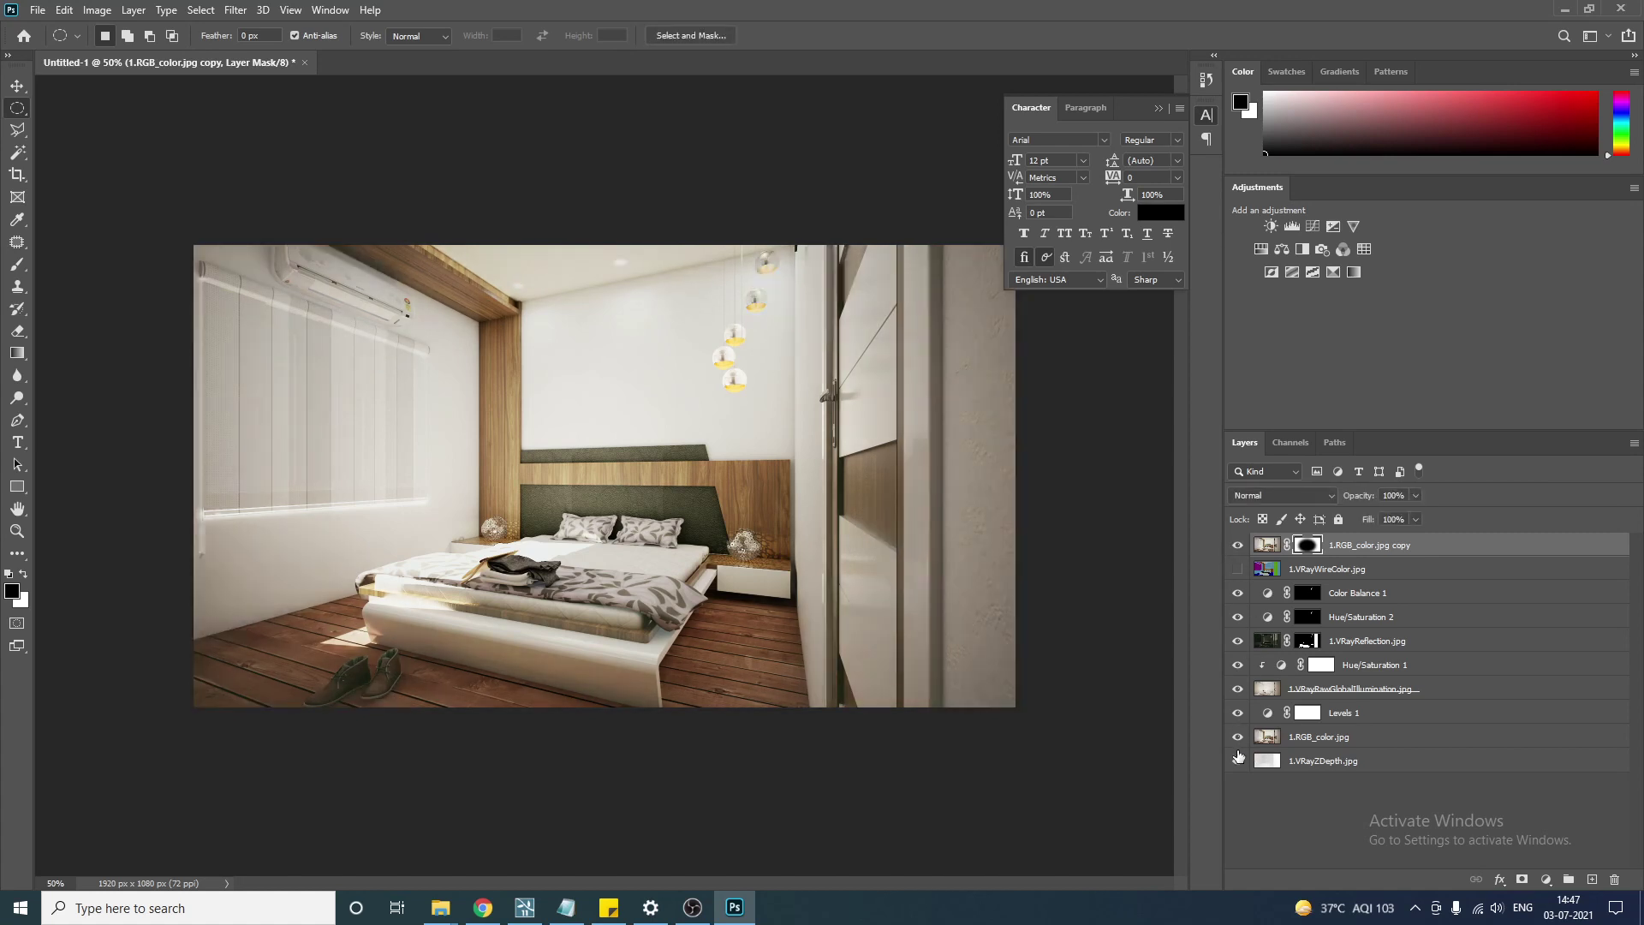
Compare the full composite with the original 1.RGB_color.jpg layer shown on its own.
click(1237, 759)
alt+click(1238, 738)
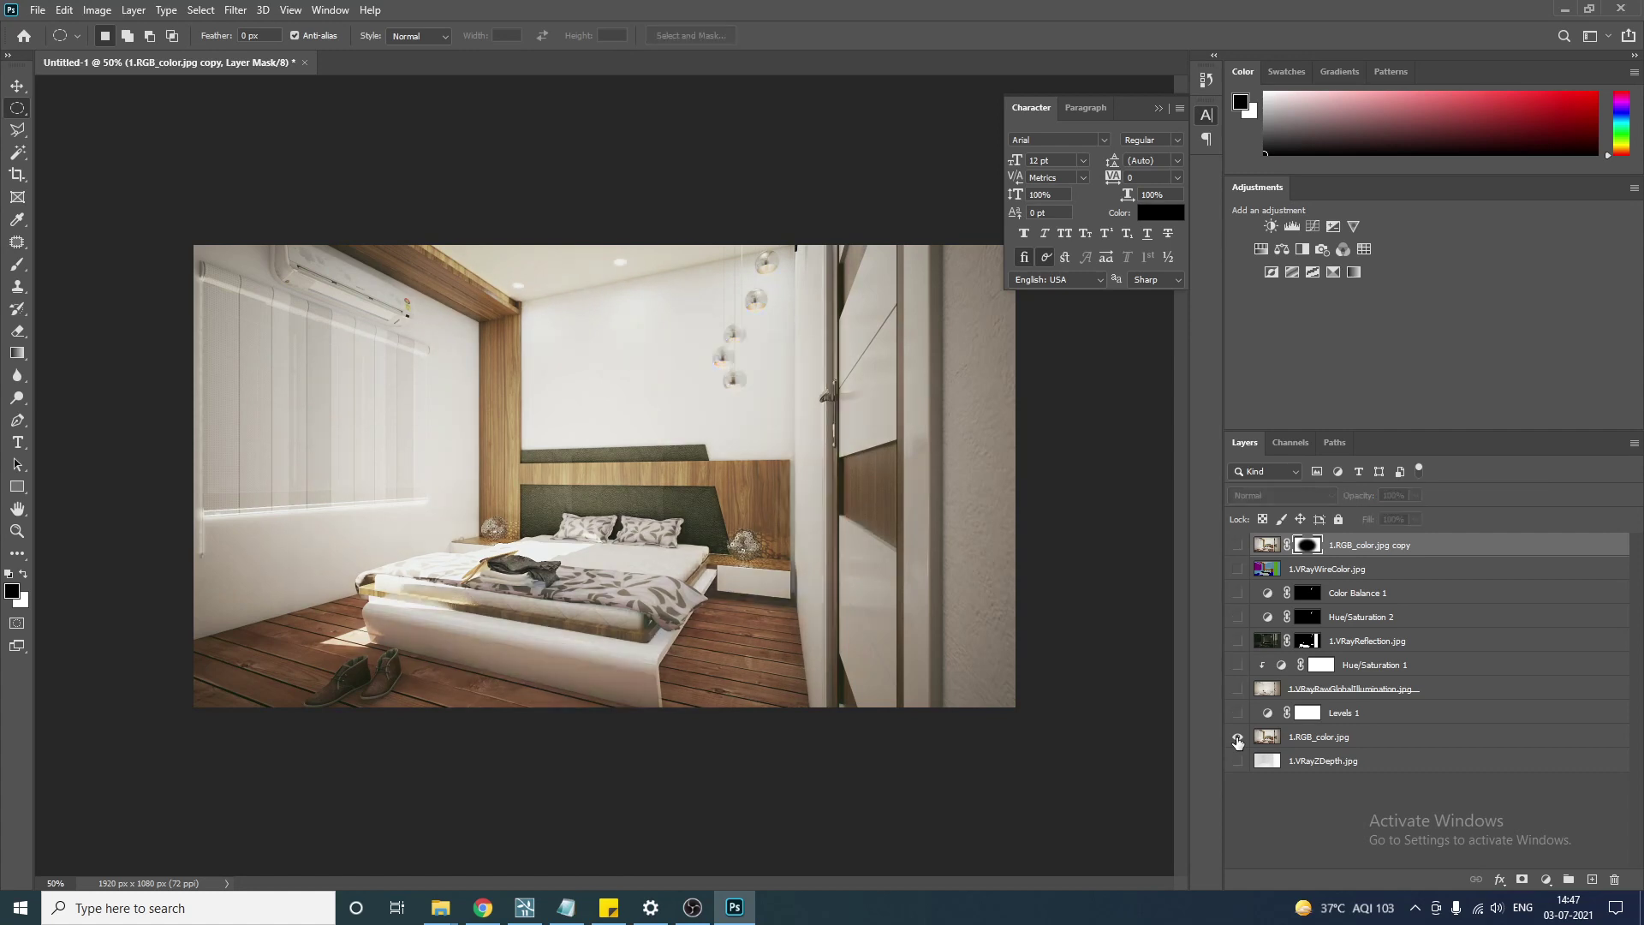
alt+click(1237, 738)
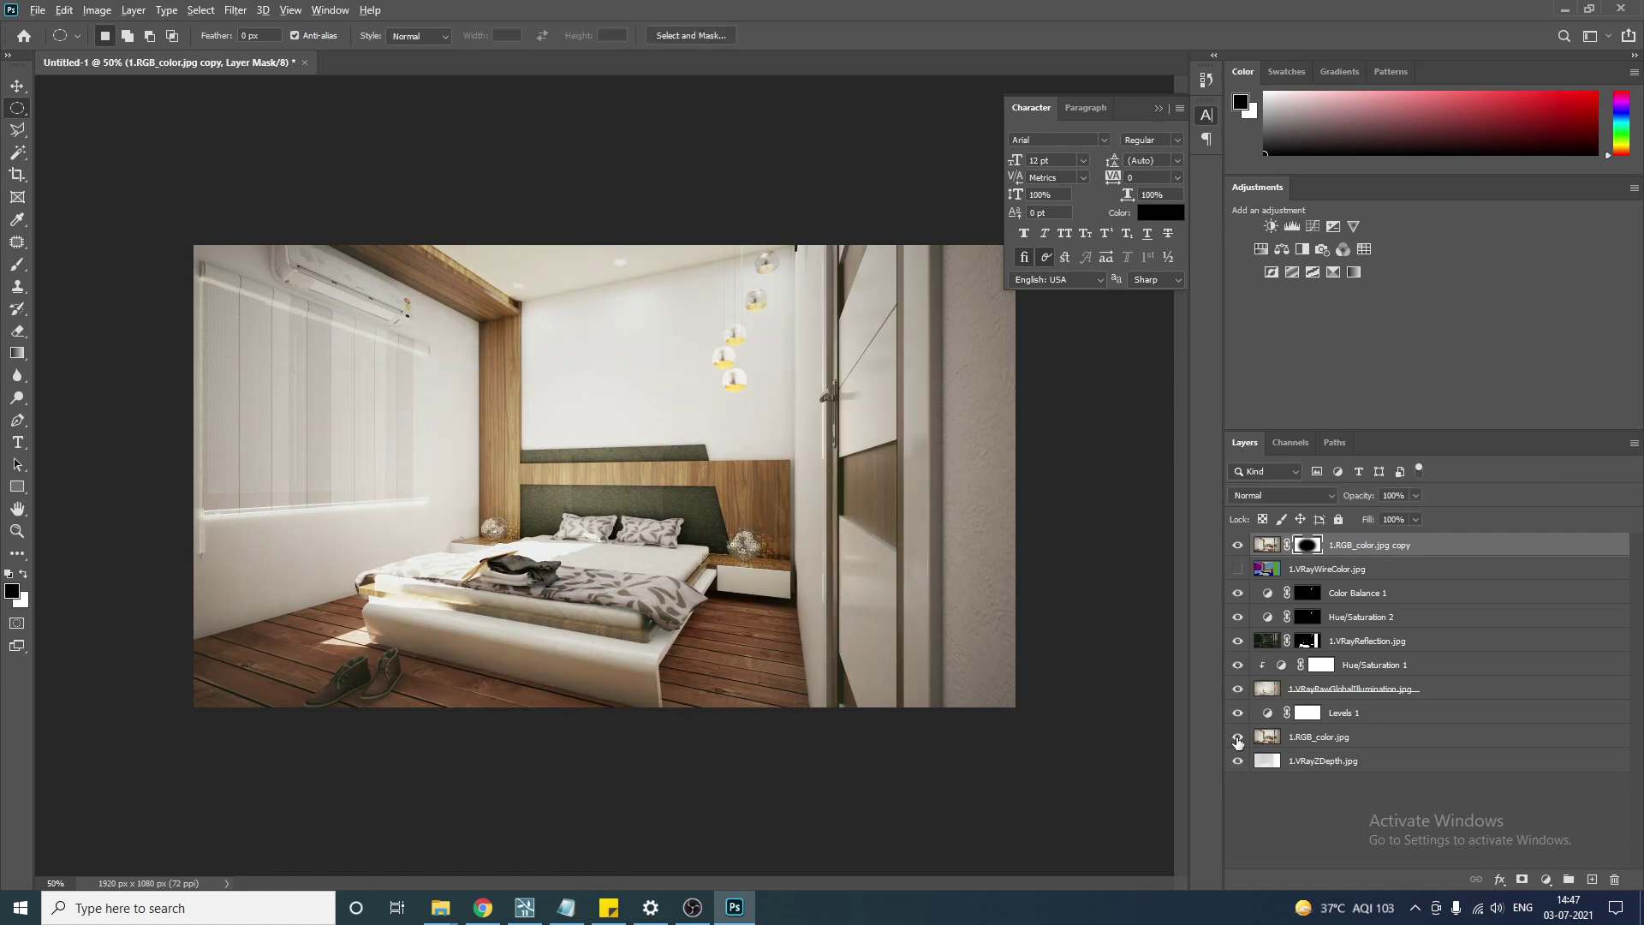
alt+click(1238, 738)
alt+click(1237, 738)
alt+click(1237, 739)
alt+click(1237, 738)
alt+click(1237, 738)
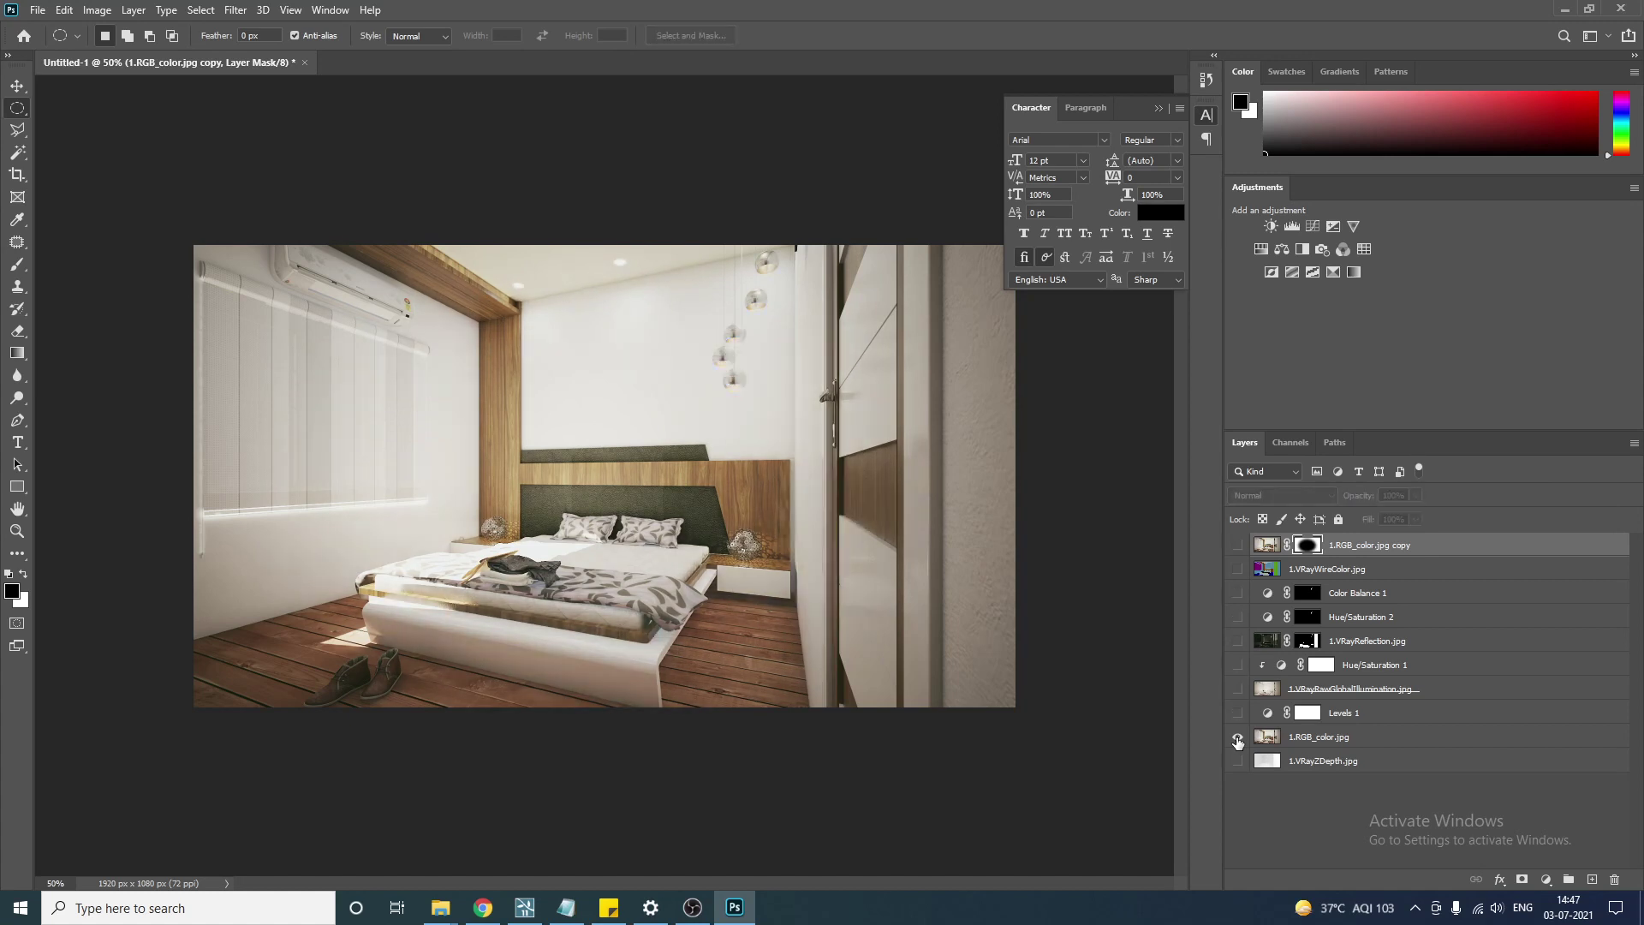
Compare the composite with 1.RGB_color.jpg shown alone, and check the effect of the 1.RGB_color.jpg copy and Levels 1 layers.
alt+click(1237, 739)
alt+click(1237, 738)
alt+click(1237, 738)
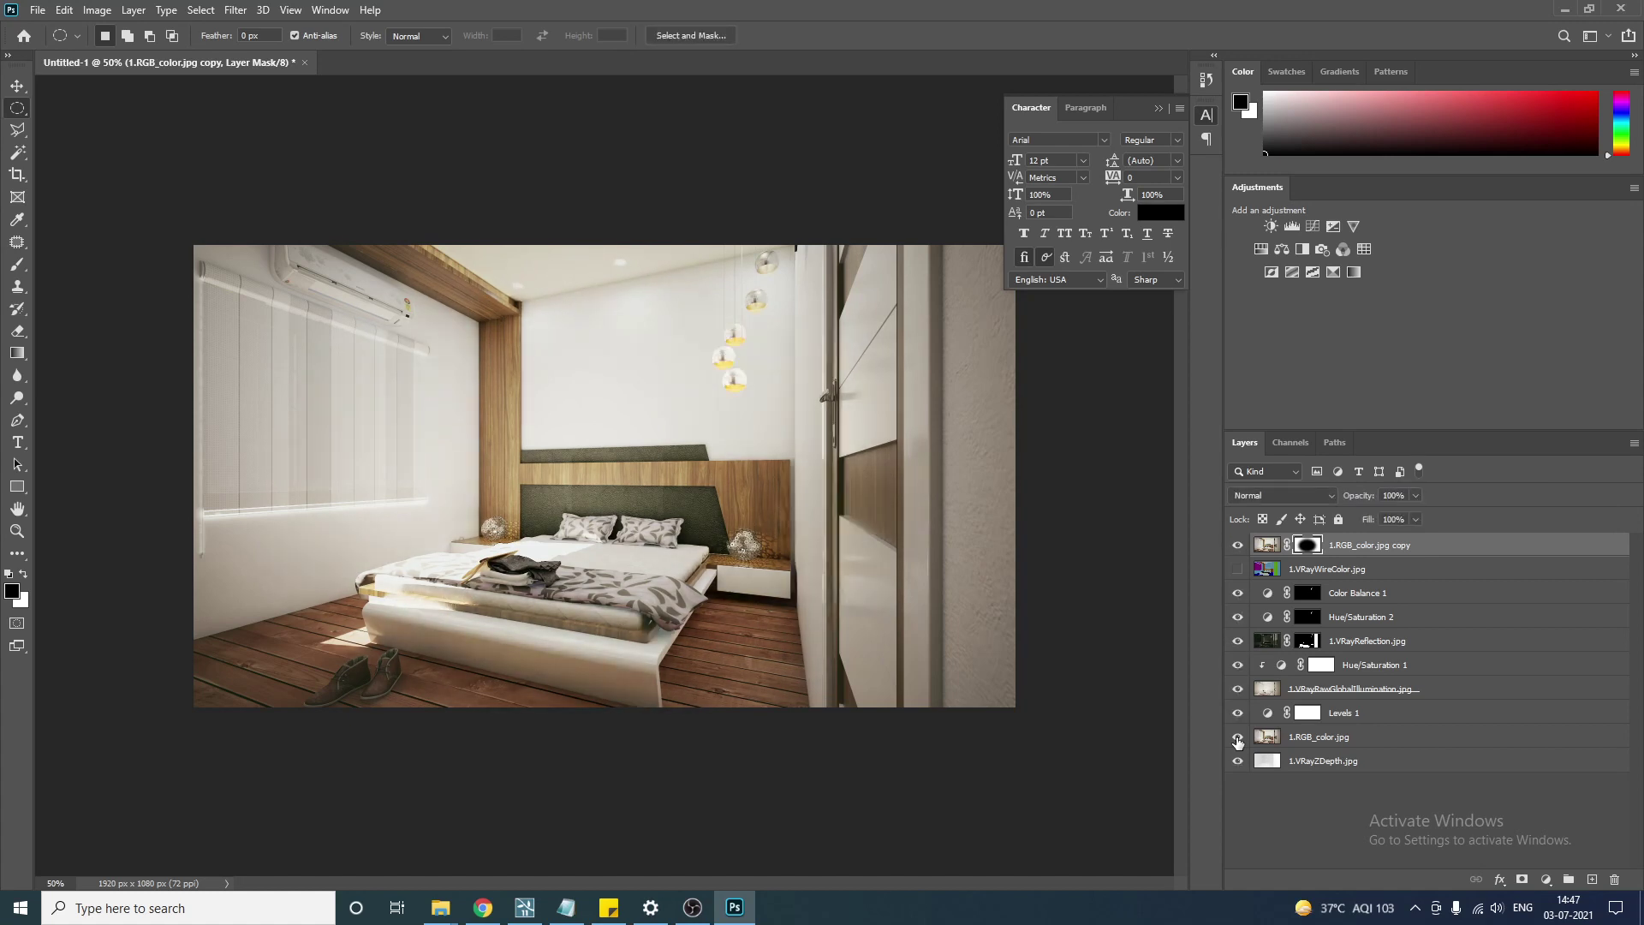
alt+click(1237, 738)
alt+click(1238, 738)
alt+click(1237, 738)
alt+click(1237, 742)
alt+click(1237, 741)
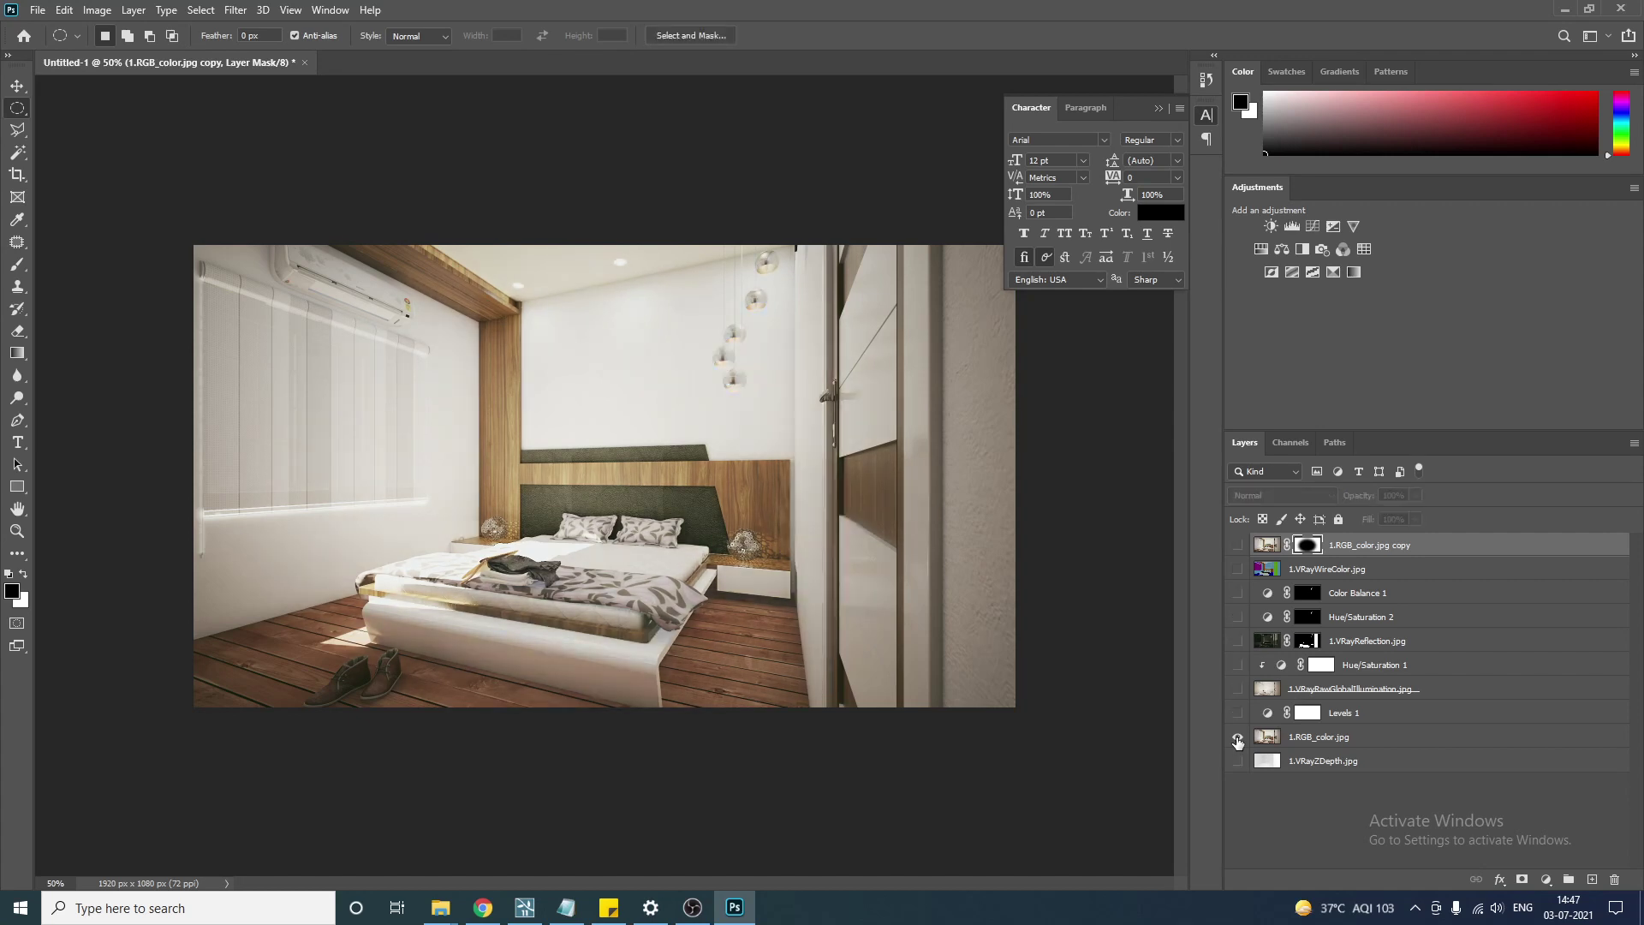
alt+click(1237, 741)
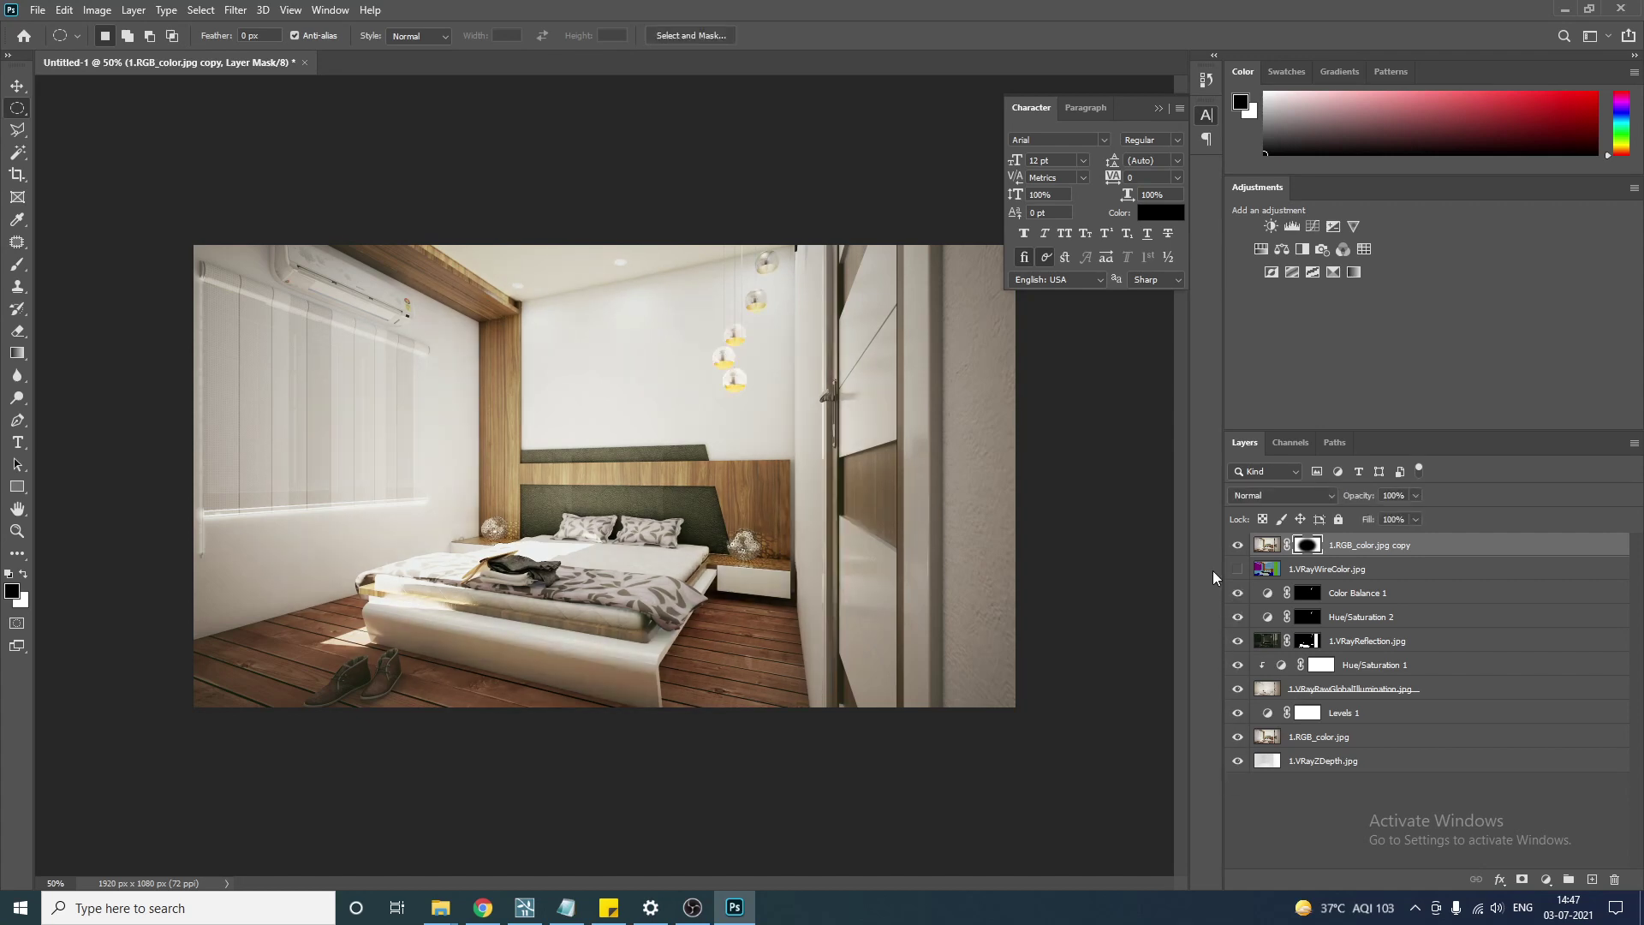
click(1237, 546)
click(1236, 548)
click(1236, 715)
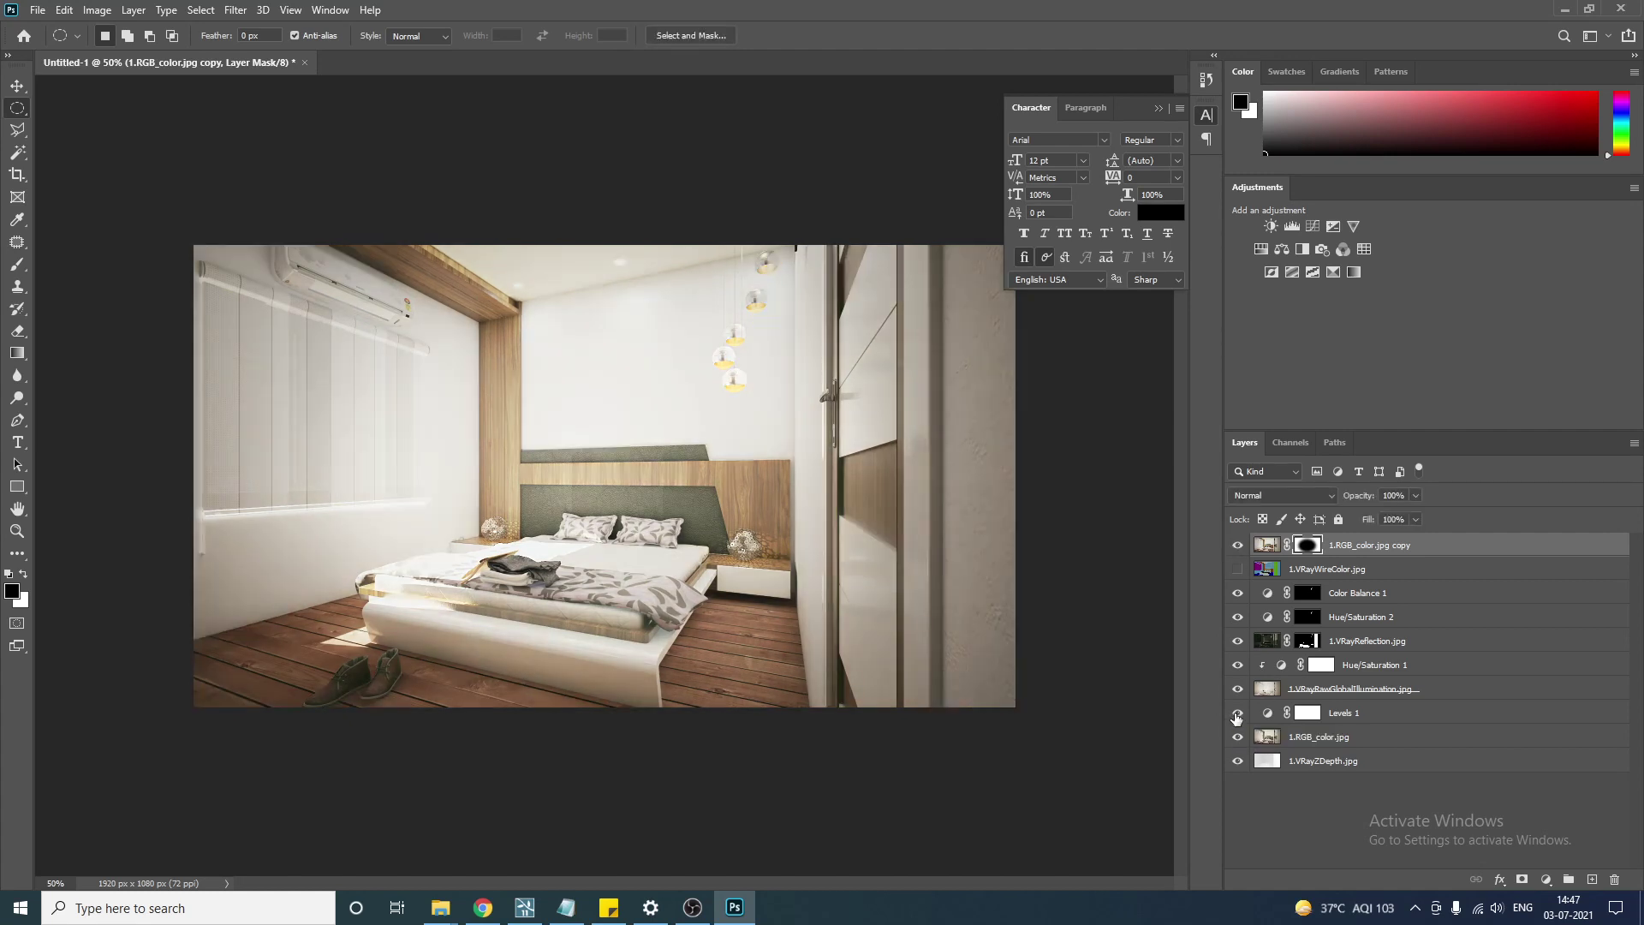
click(1235, 714)
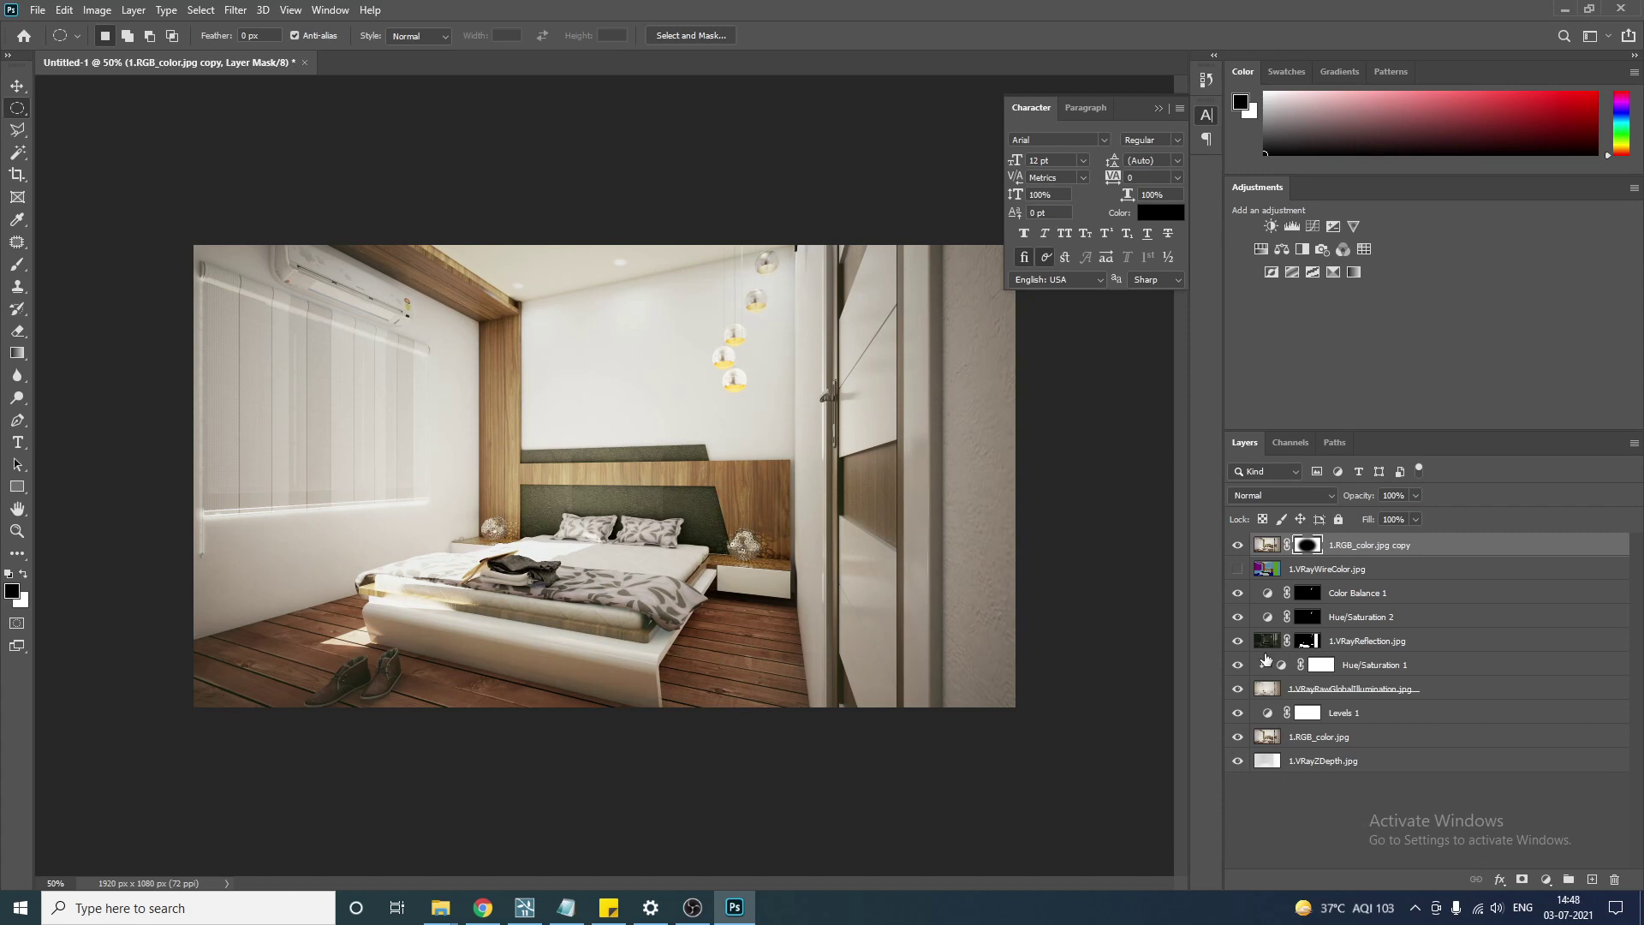
Move the masked 1.RGB_color.jpg copy directly below 1.VRayReflection.jpg and compare the image with and without the reflection layer.
click(1235, 546)
click(1236, 547)
click(1236, 566)
drag(1372, 548, 1350, 649)
click(1301, 826)
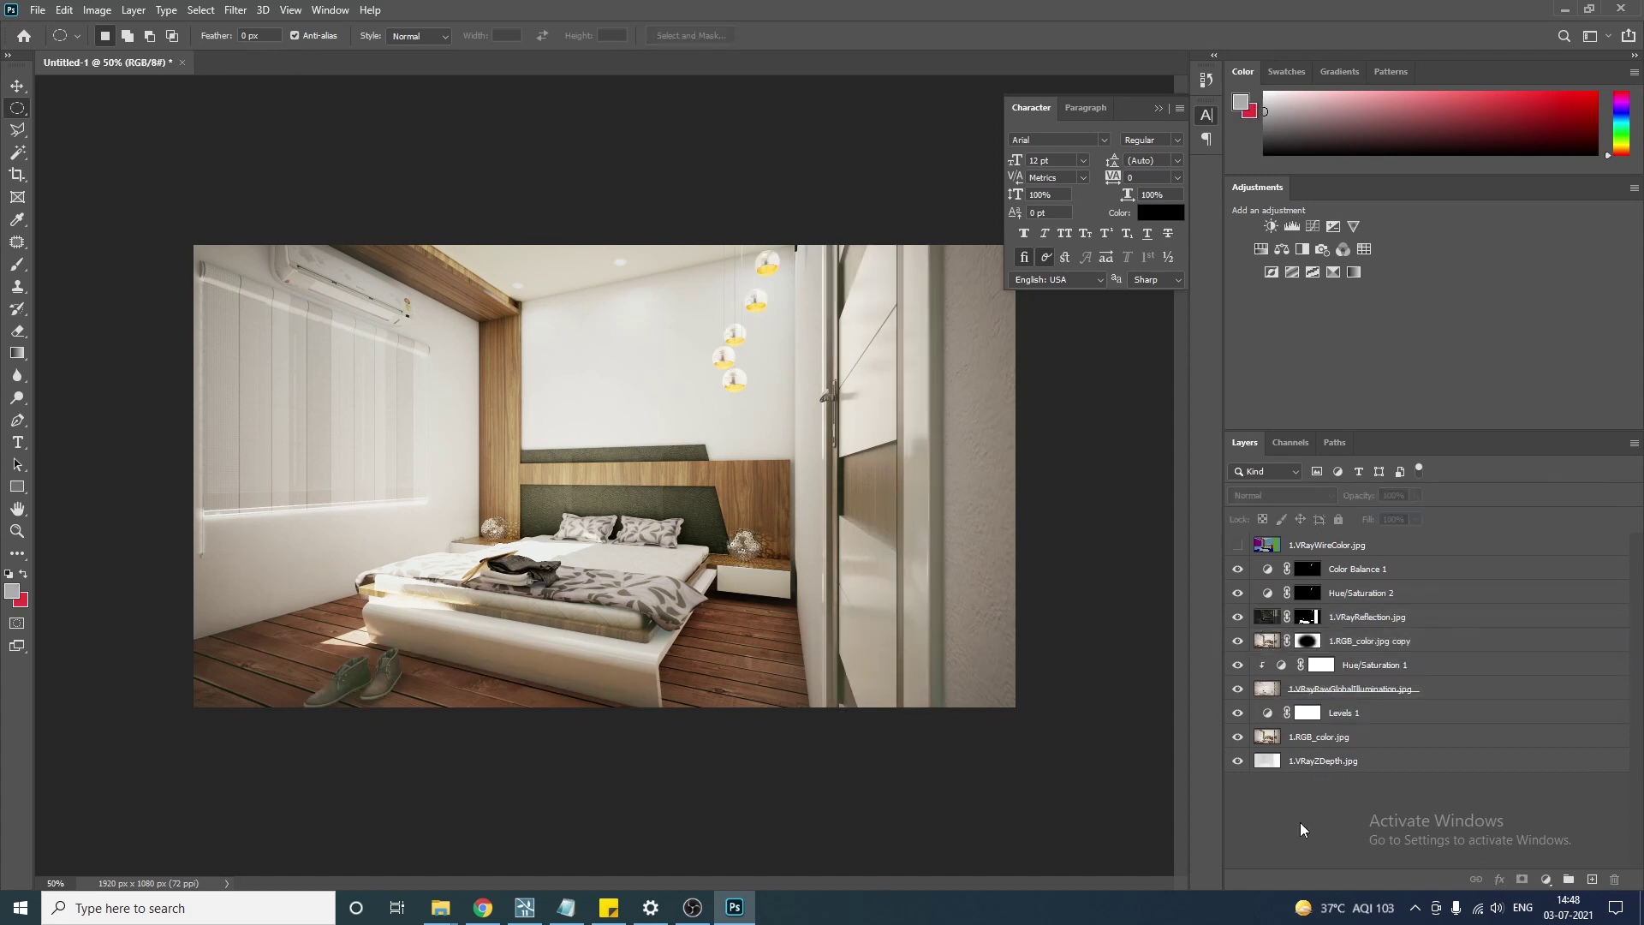
click(1237, 617)
click(1238, 617)
click(1237, 617)
click(1237, 617)
Select the window blind by its colour in the 1.VRayWireColor.jpg layer with the Magic Wand and hide that layer.
click(1237, 545)
click(1323, 548)
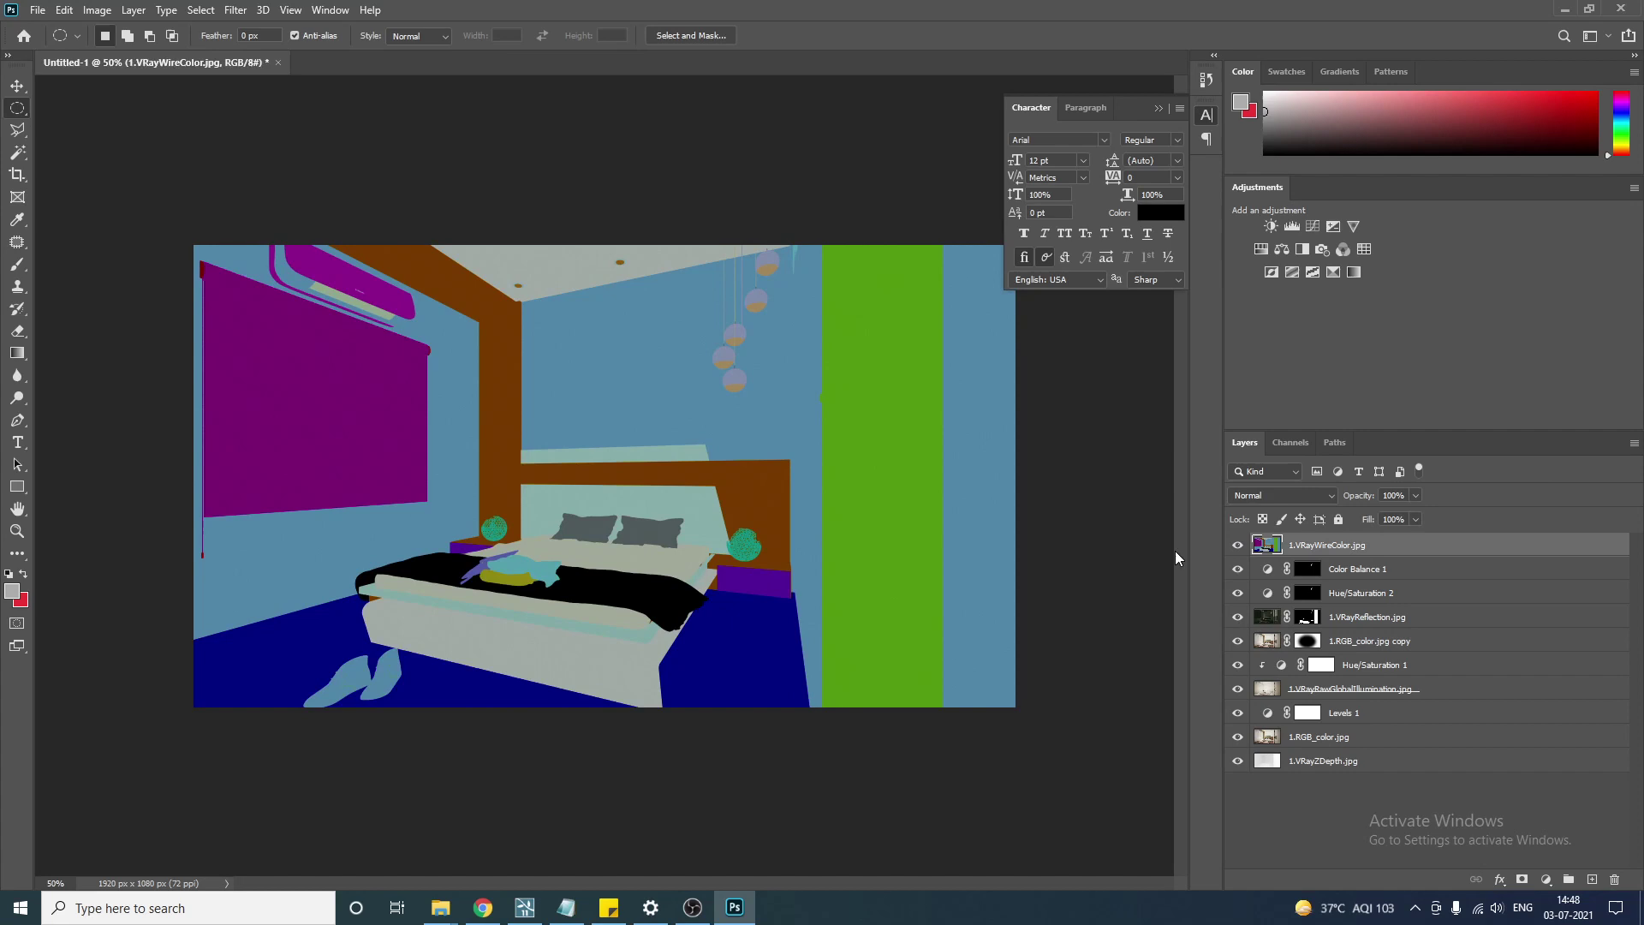
key(w)
click(300, 428)
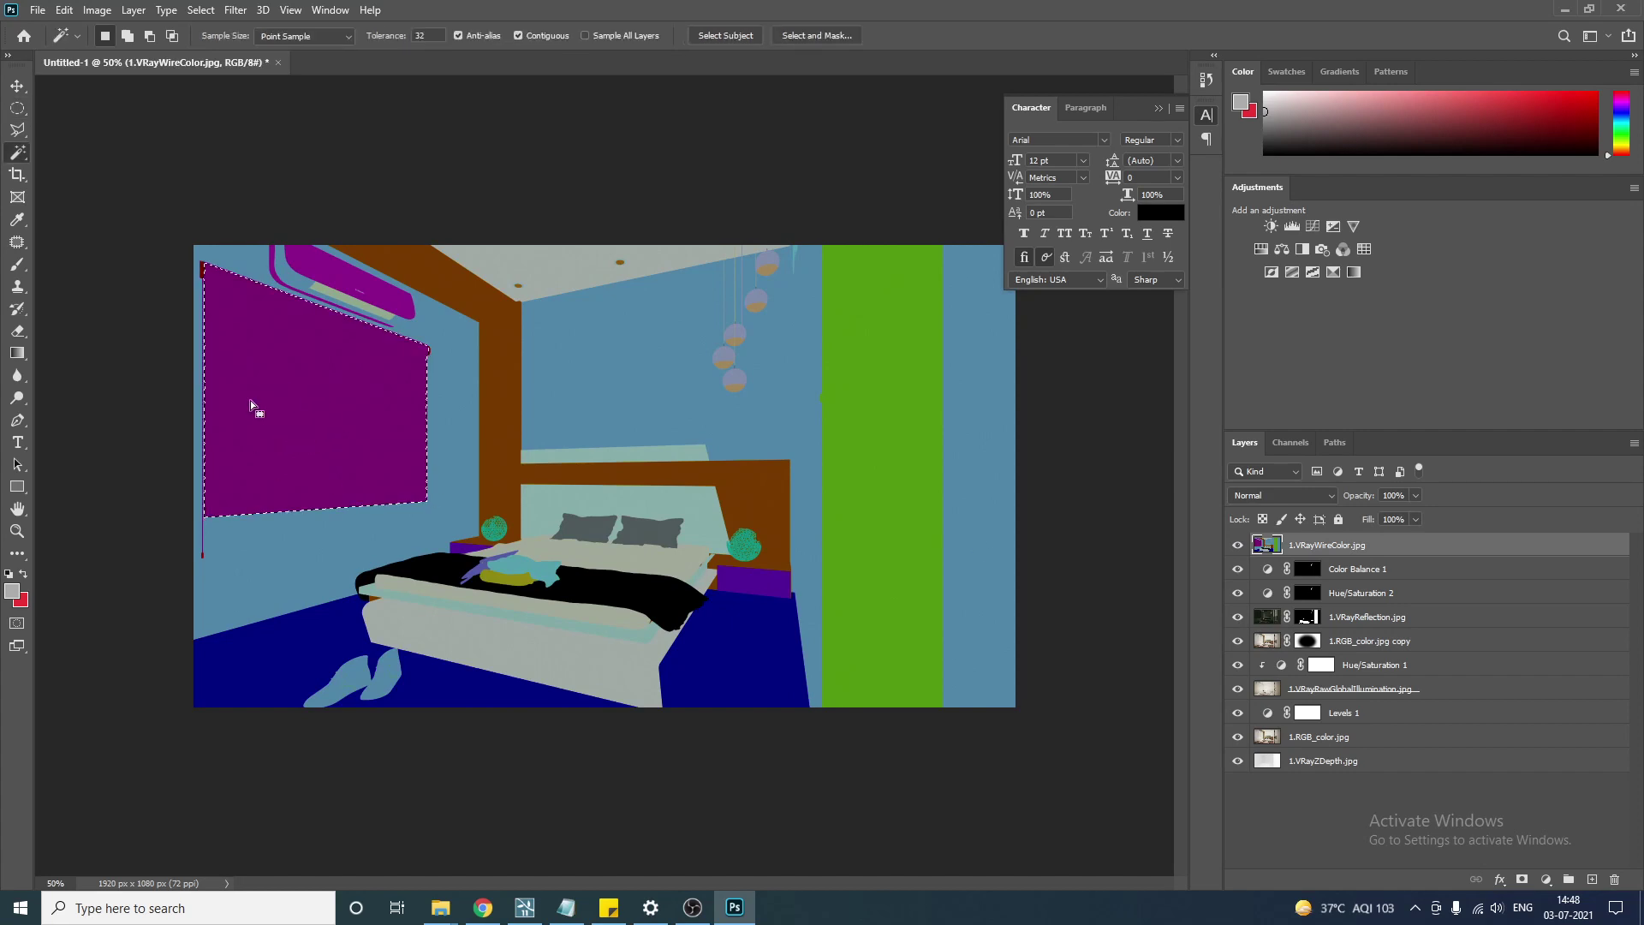
click(1237, 544)
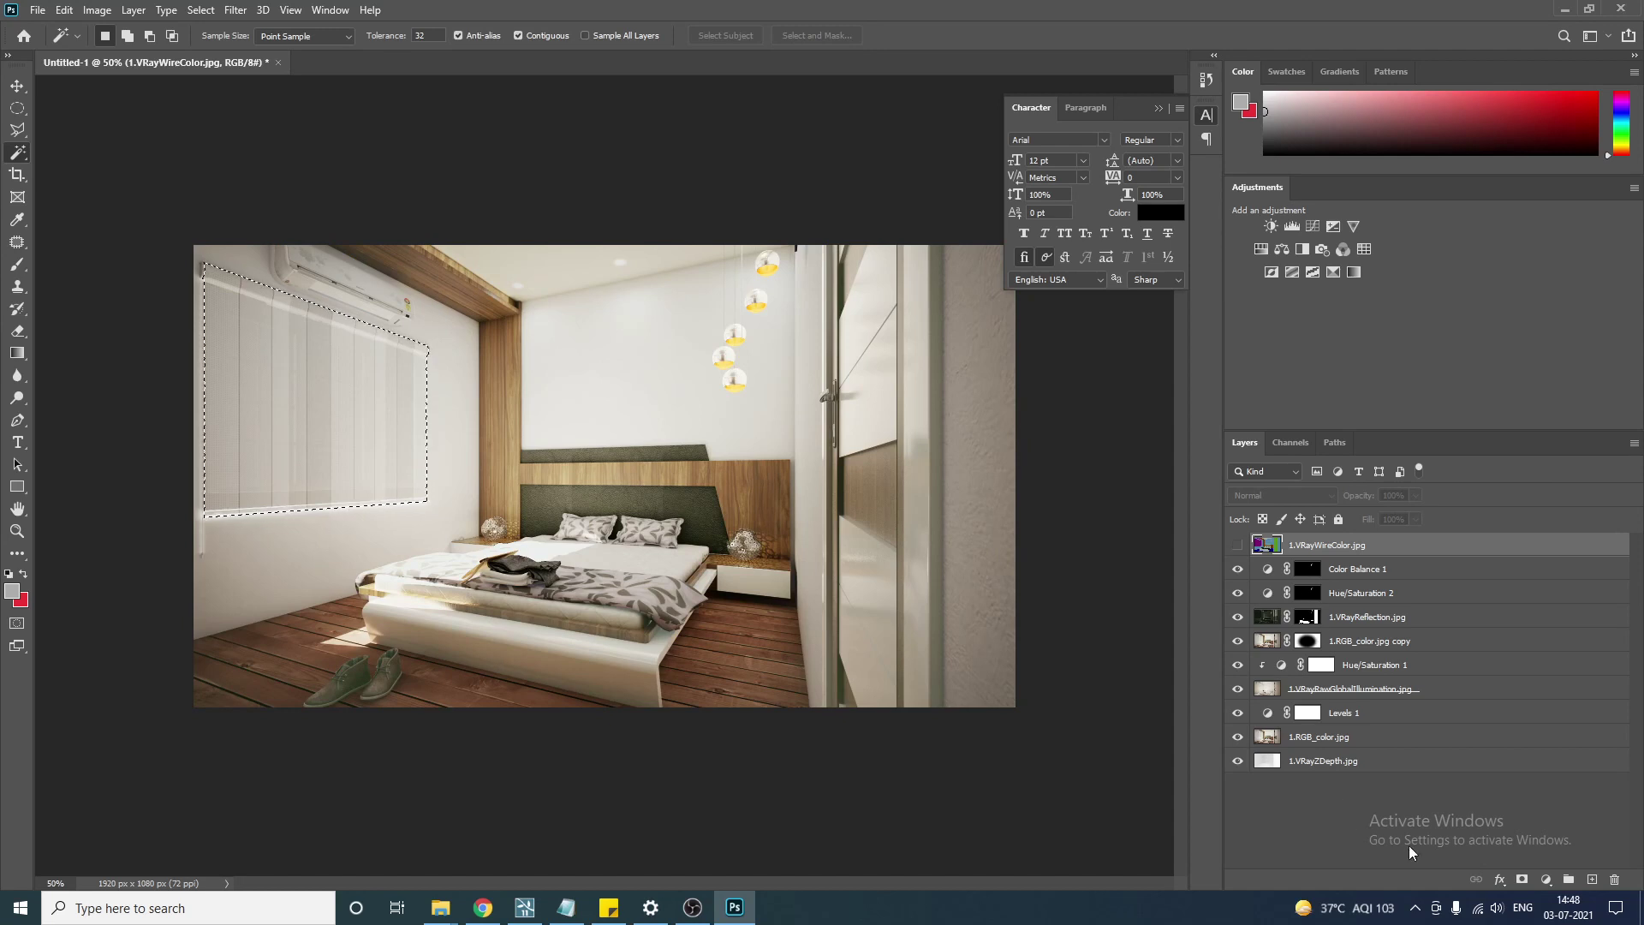
Add an Exposure adjustment limited to the blind with exposure +1.11, offset -0.3958 and gamma correction 2.18.
click(1547, 880)
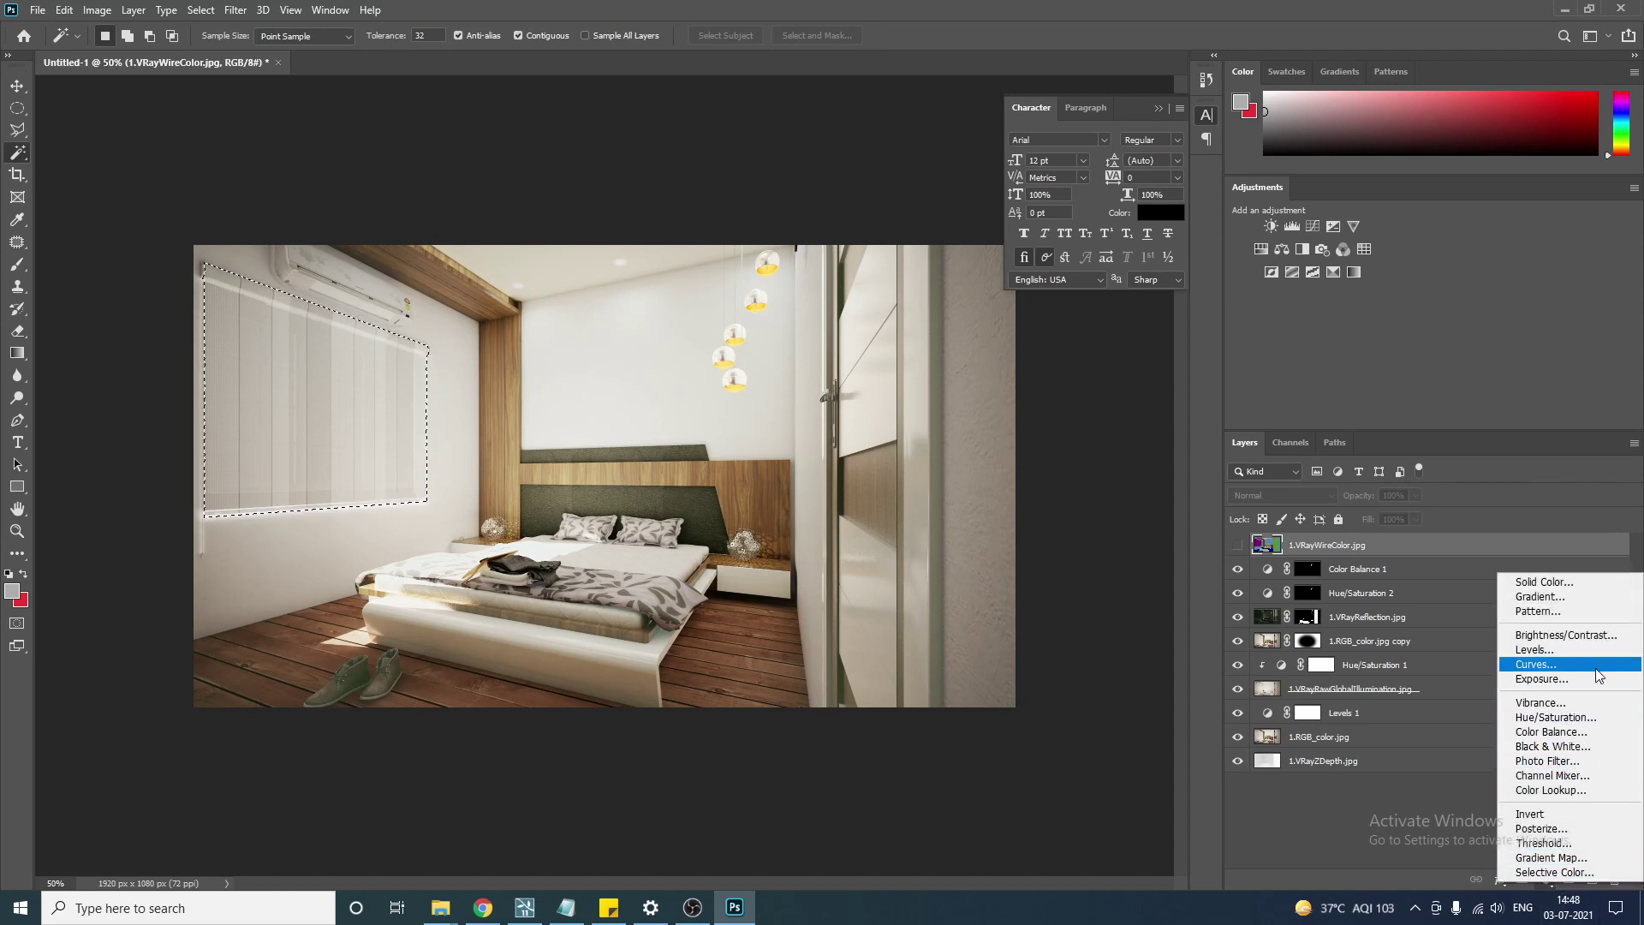
click(1542, 678)
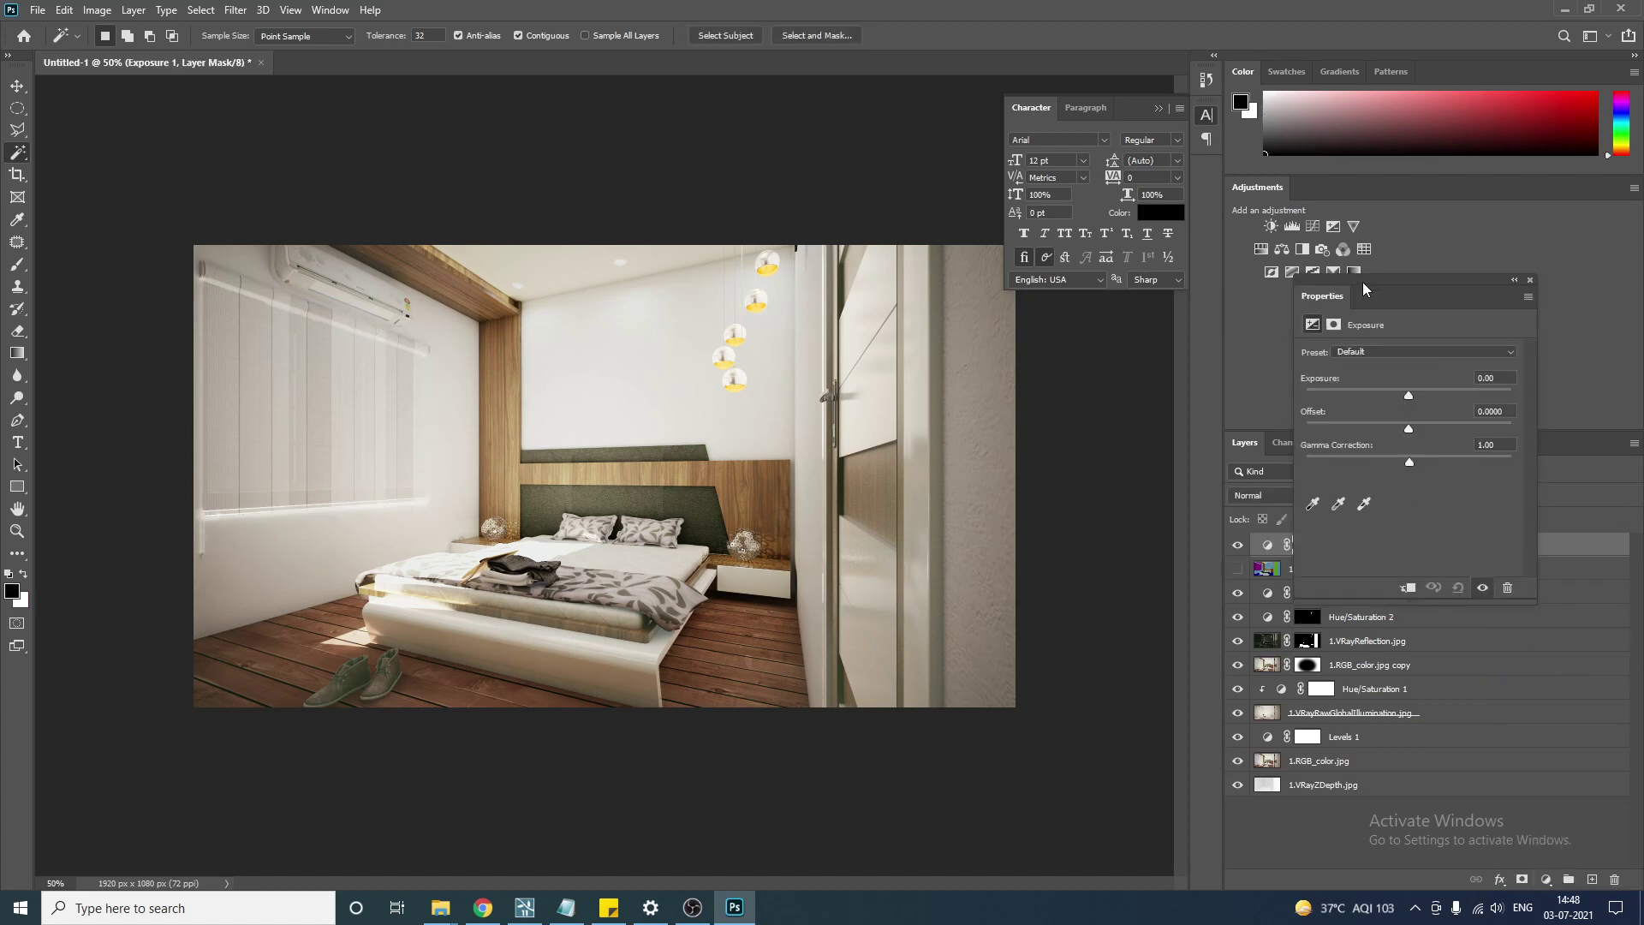
drag(1363, 281, 902, 303)
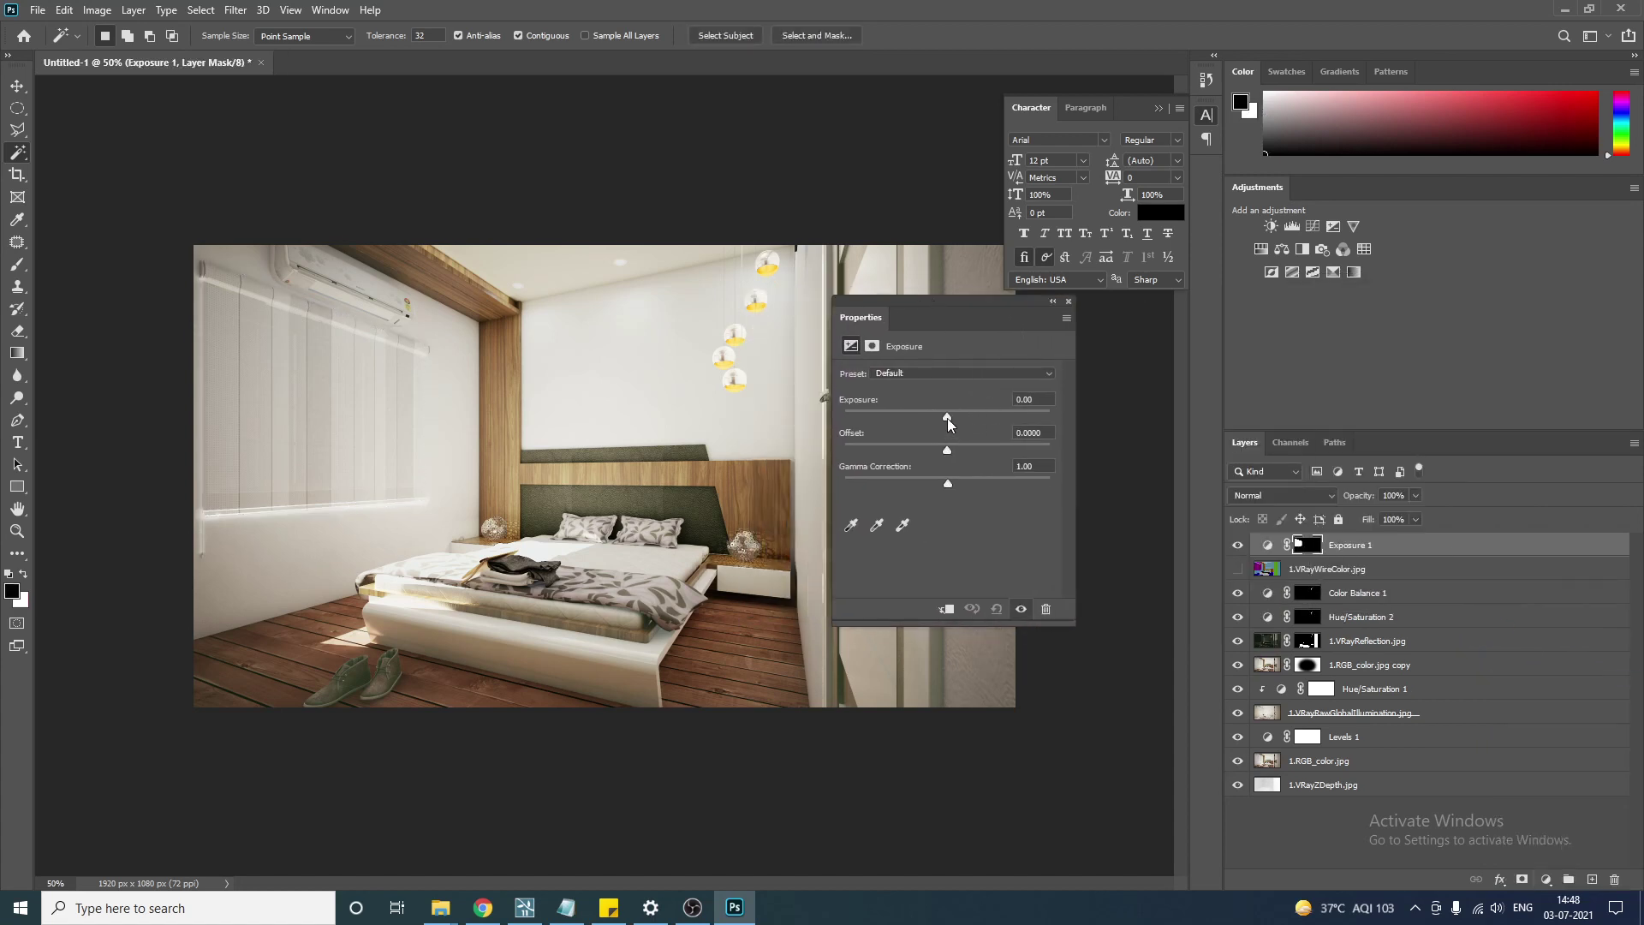
mouse_move(947, 418)
mouse_down()
mouse_move(985, 401)
mouse_move(954, 417)
mouse_up()
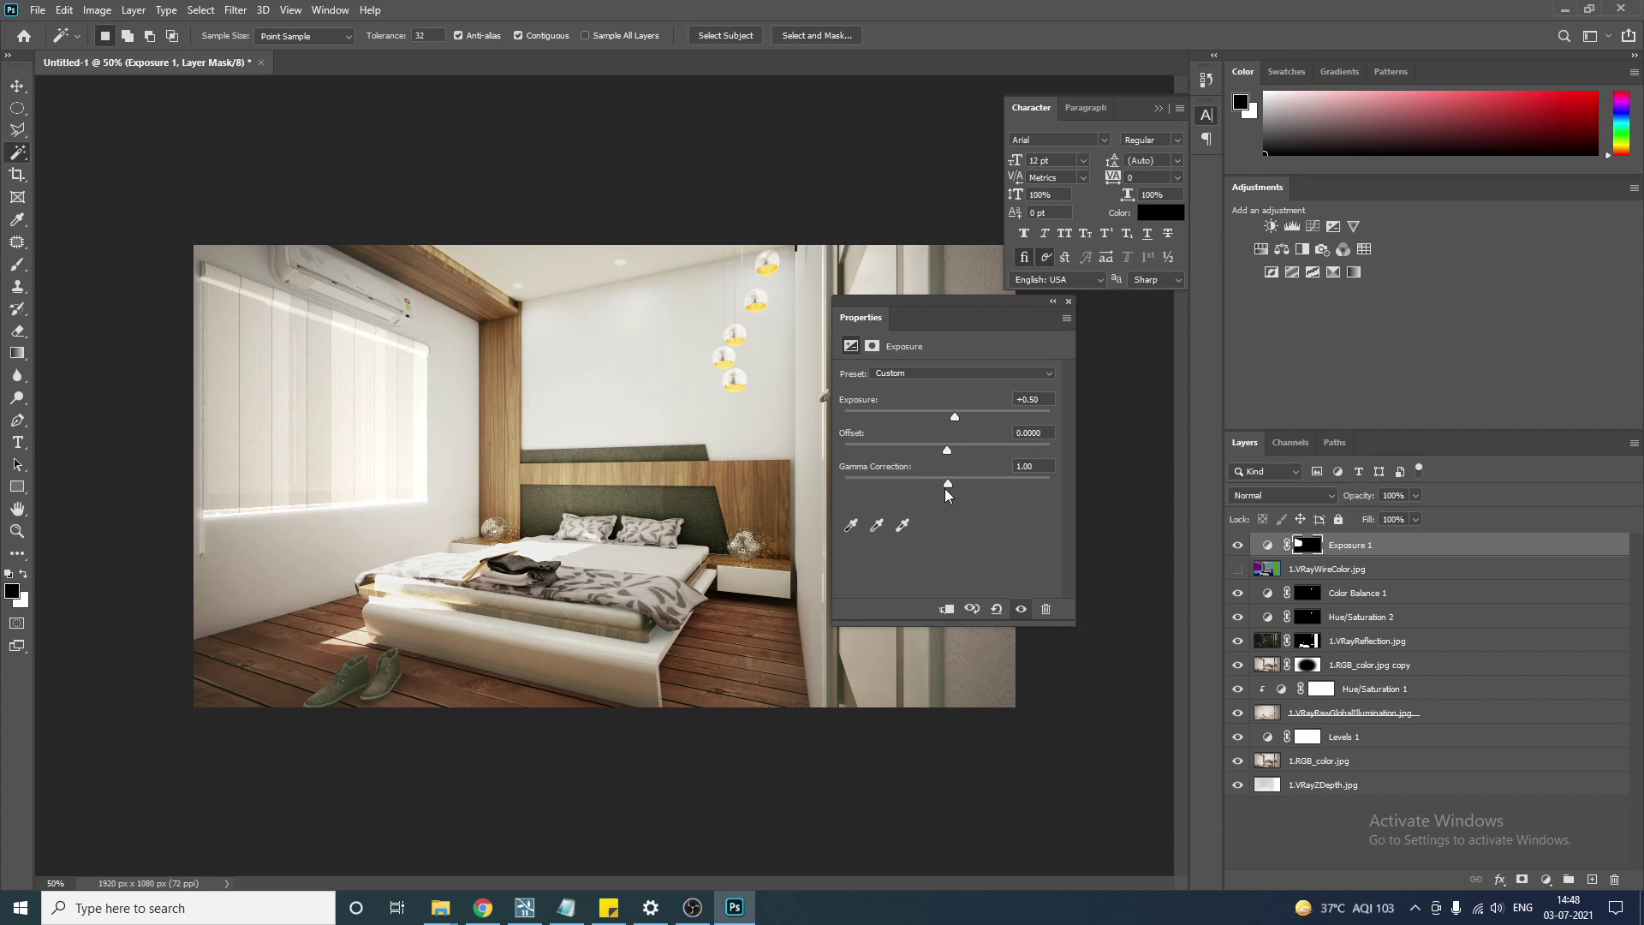
drag(942, 487, 904, 490)
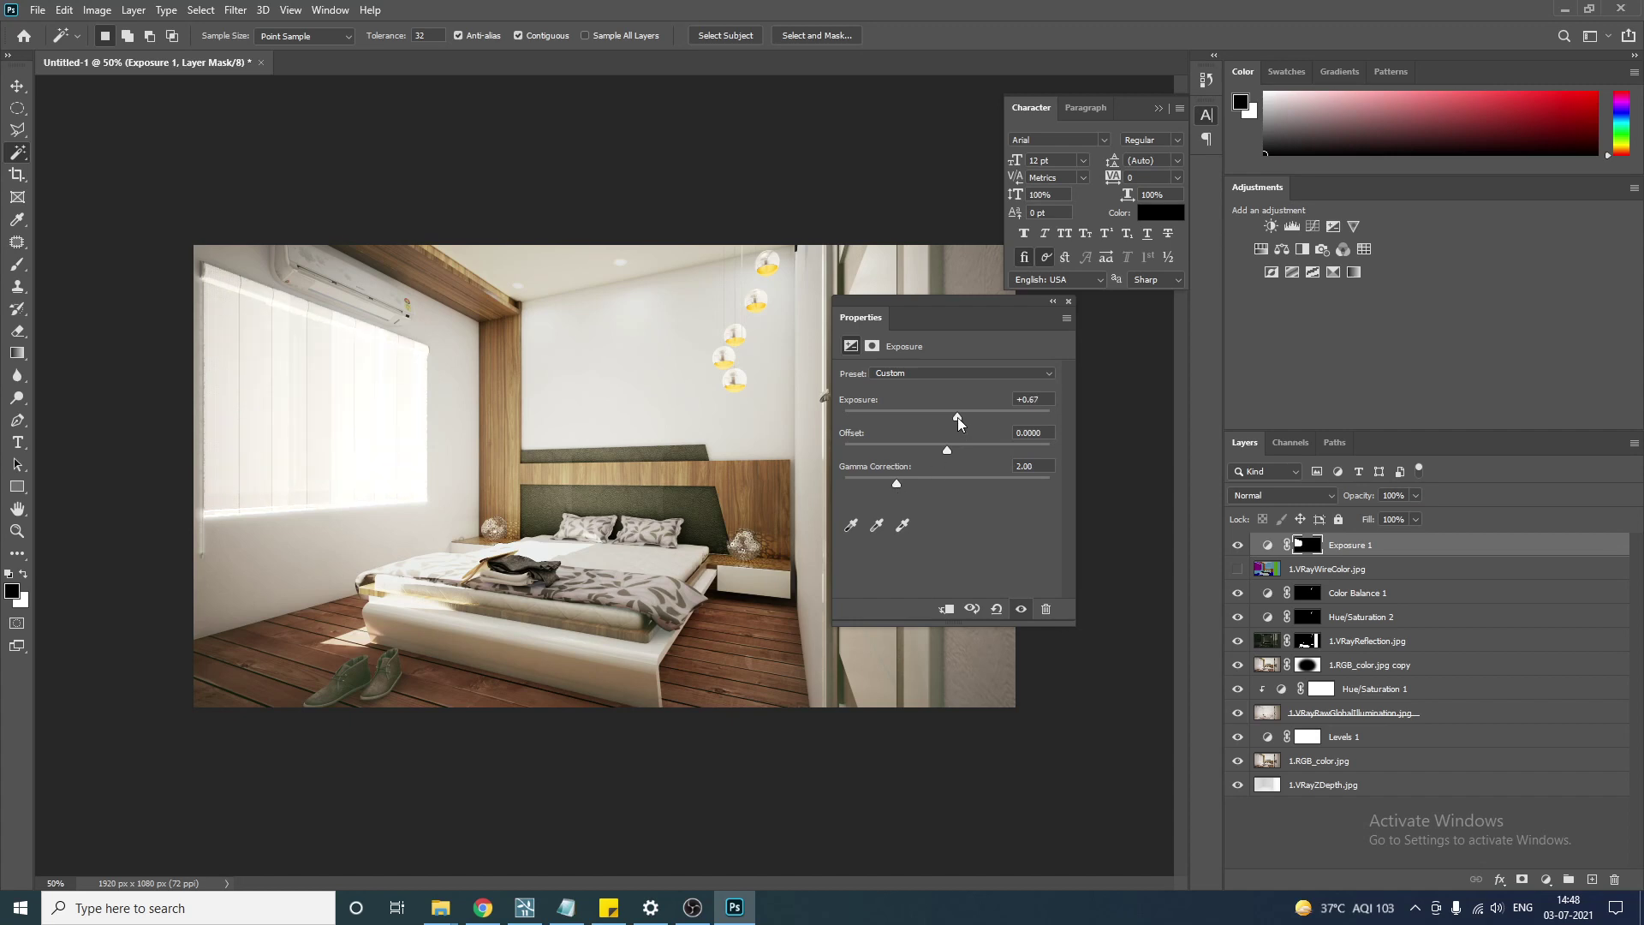
drag(954, 418, 953, 418)
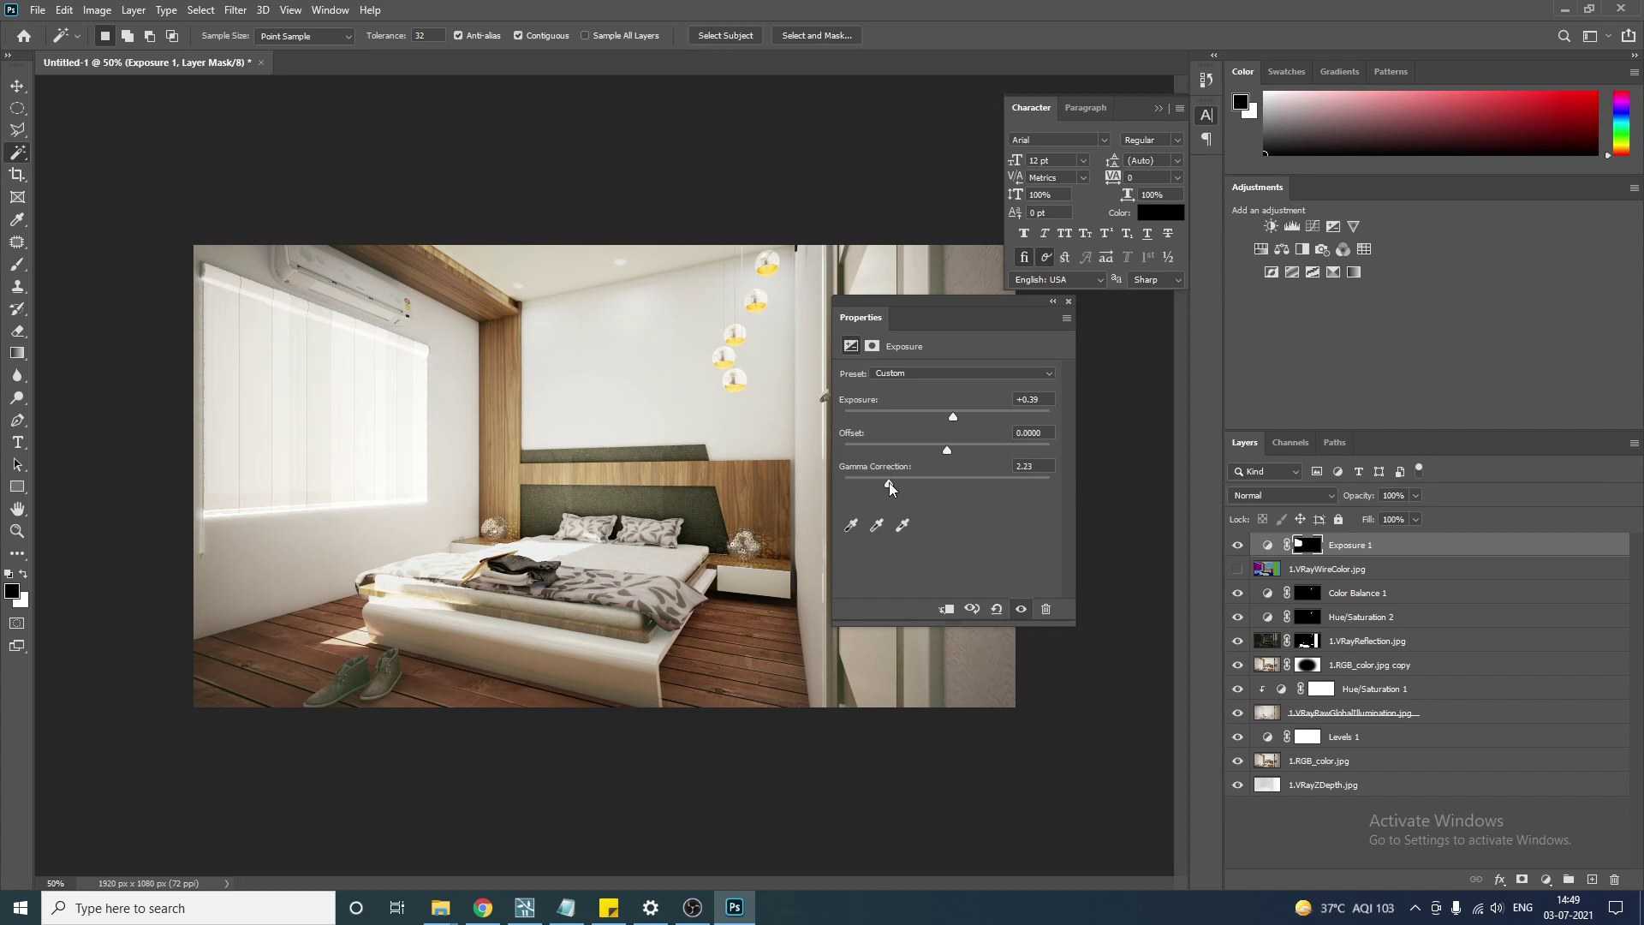
mouse_move(889, 485)
mouse_down()
mouse_move(846, 487)
mouse_move(903, 488)
mouse_up()
drag(947, 450, 866, 447)
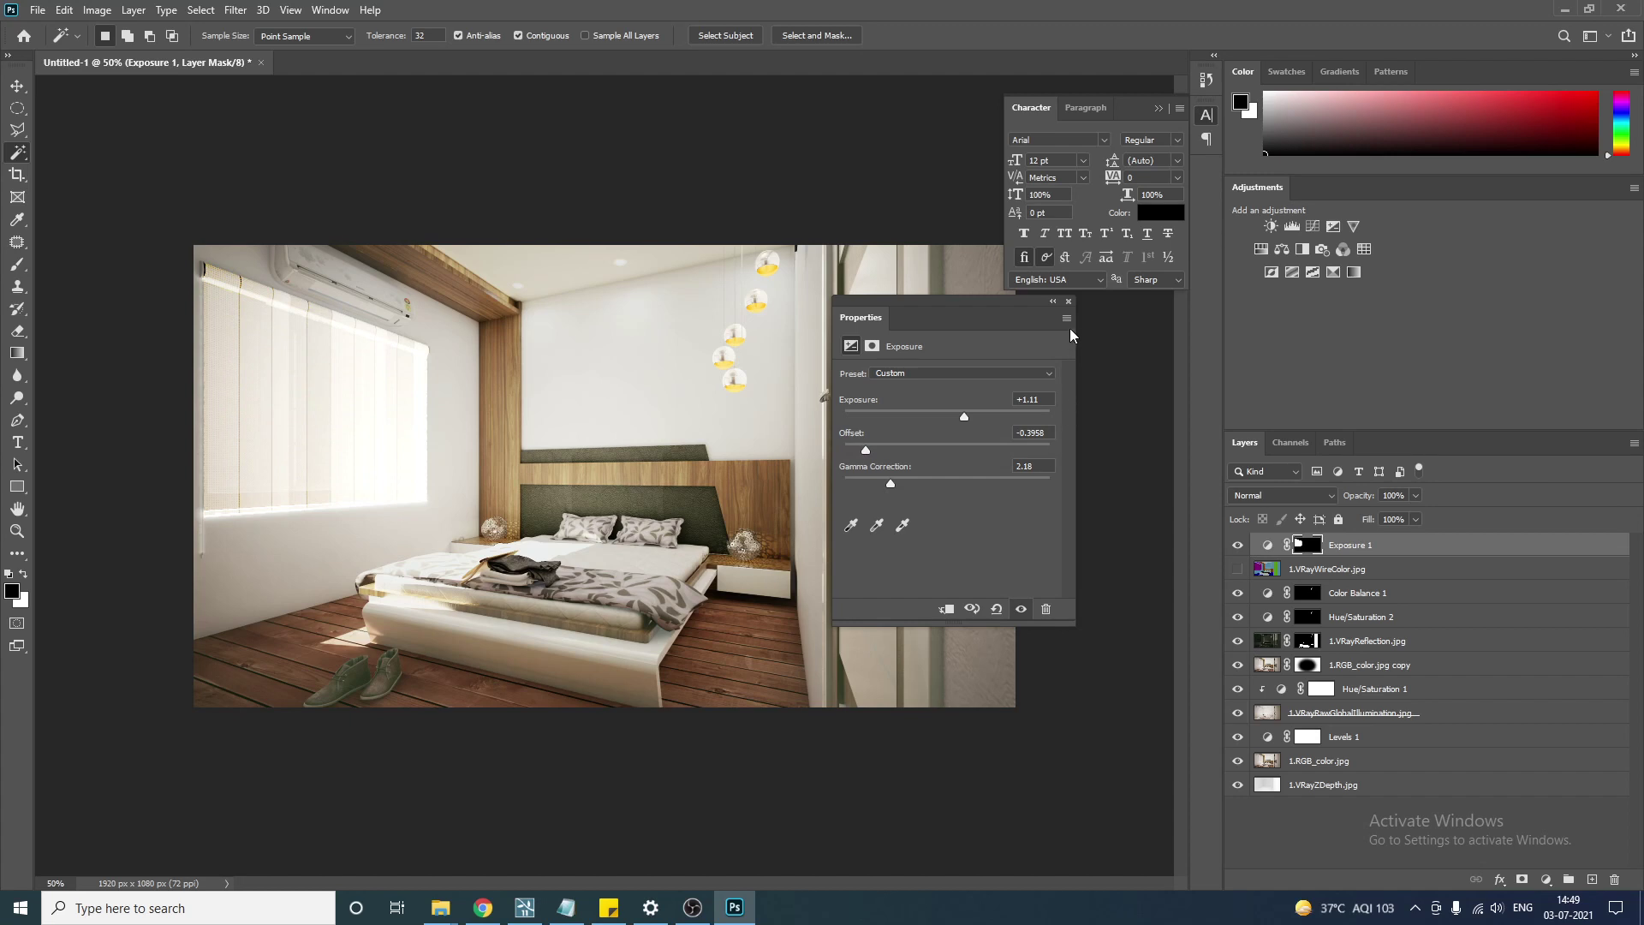
click(1069, 301)
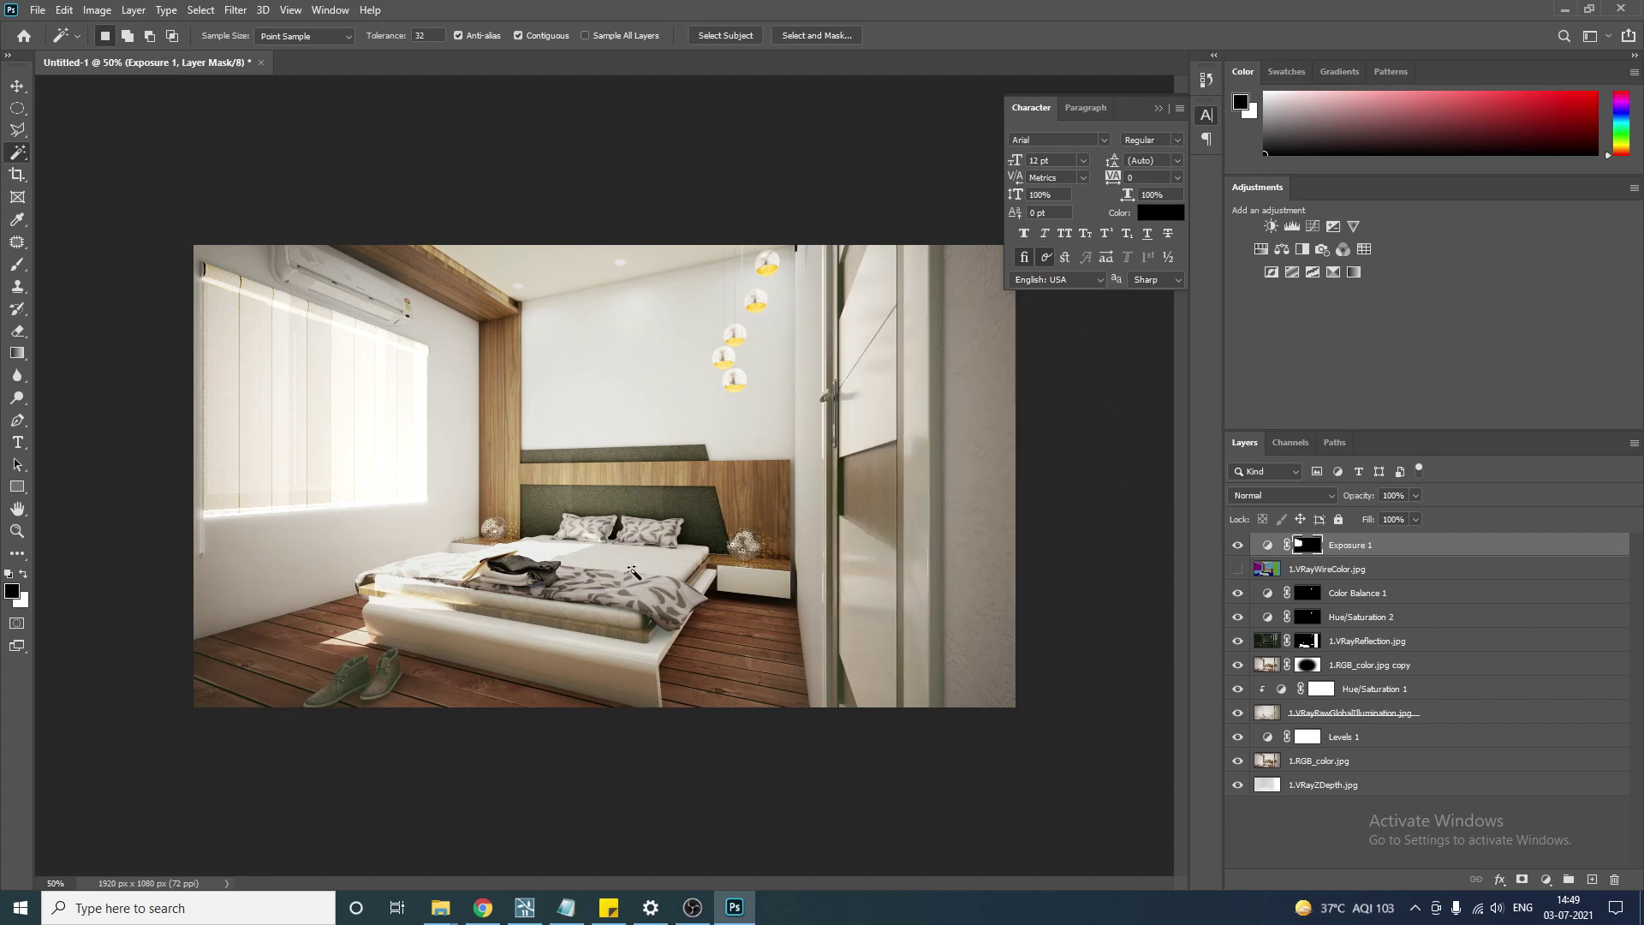
Load the Exposure 1 mask as a selection and colorize the blind pale yellow with a Hue/Saturation adjustment, saturation 30 and lightness -7.
scroll(597, 542, down, 1)
scroll(506, 492, up, 1)
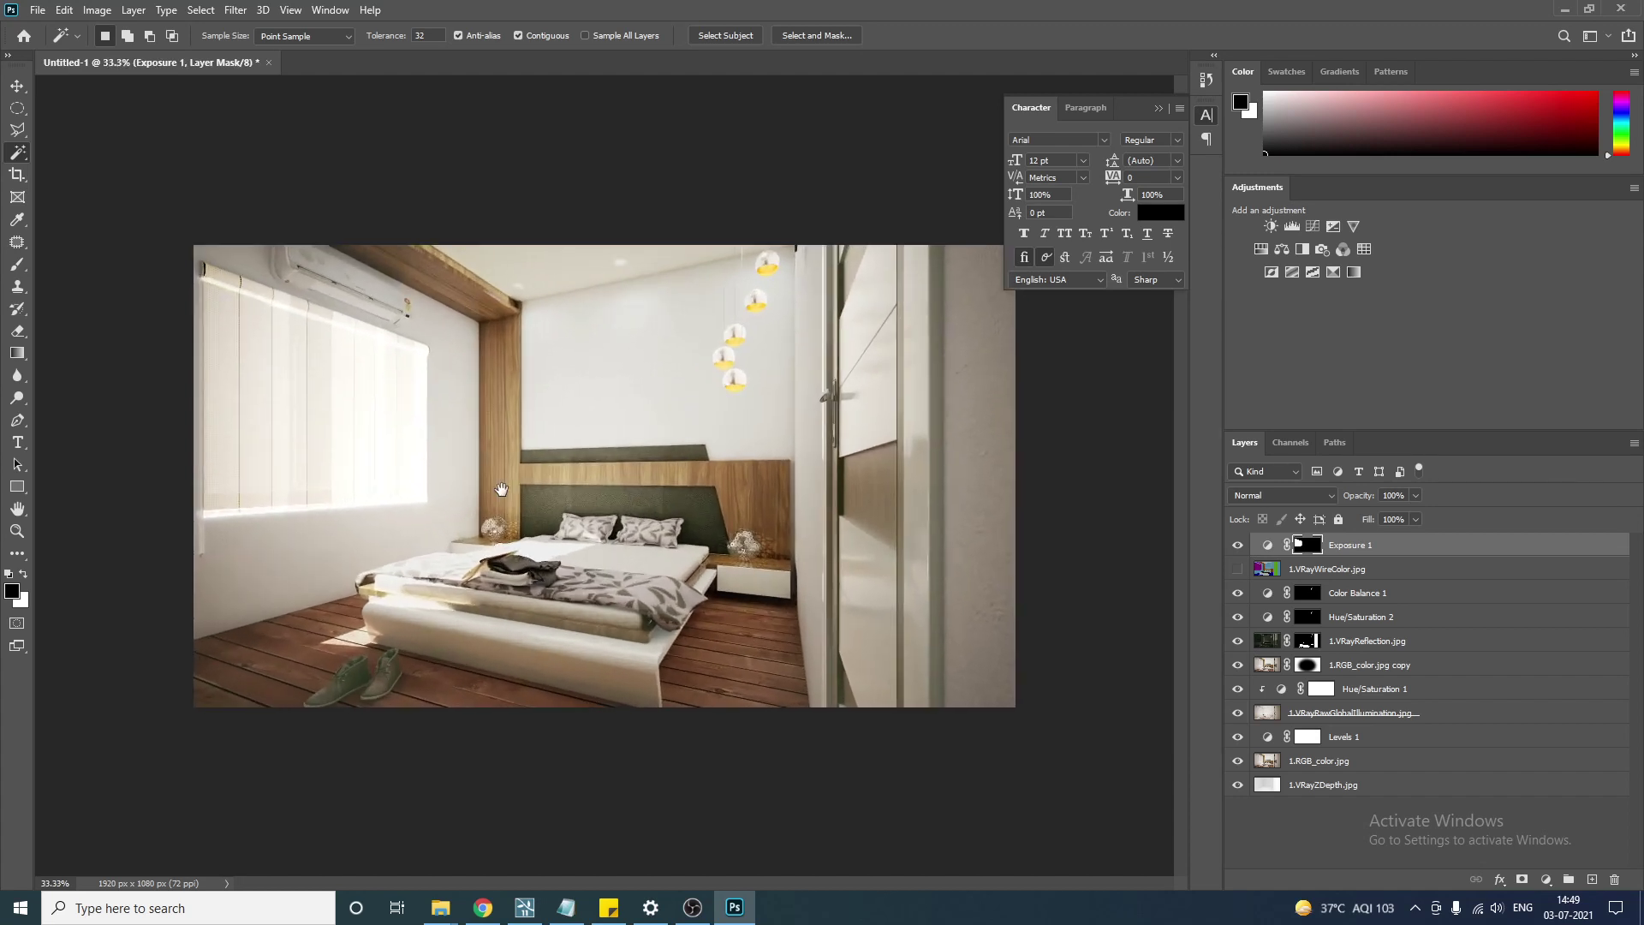
ctrl+click(1301, 546)
click(1546, 879)
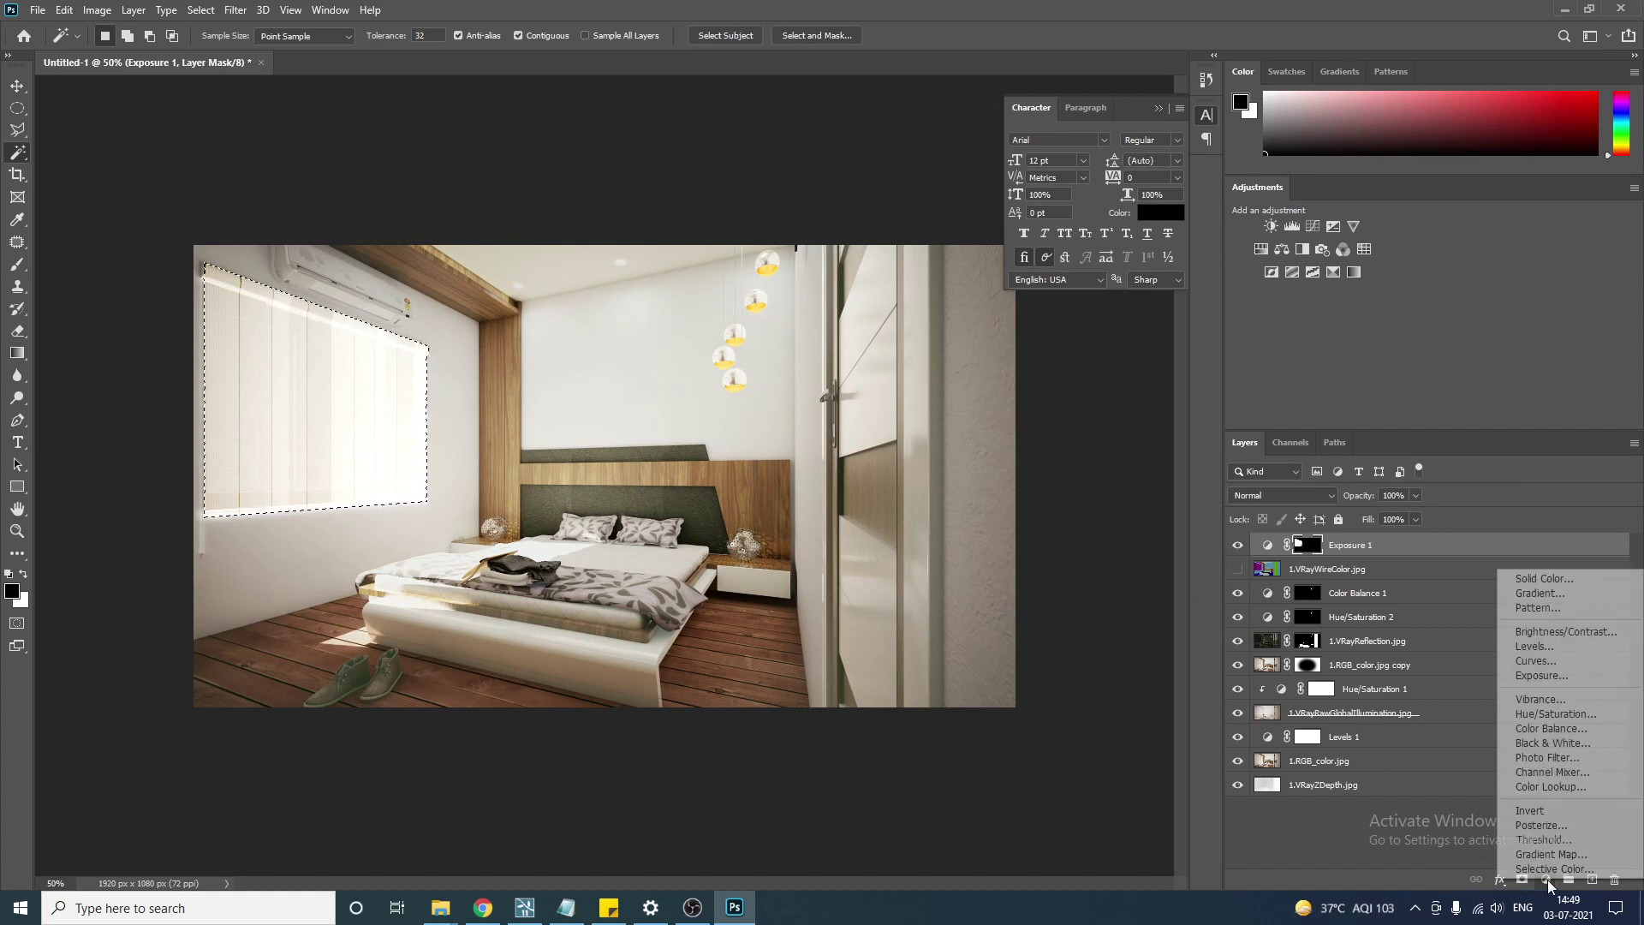
click(1557, 713)
click(941, 531)
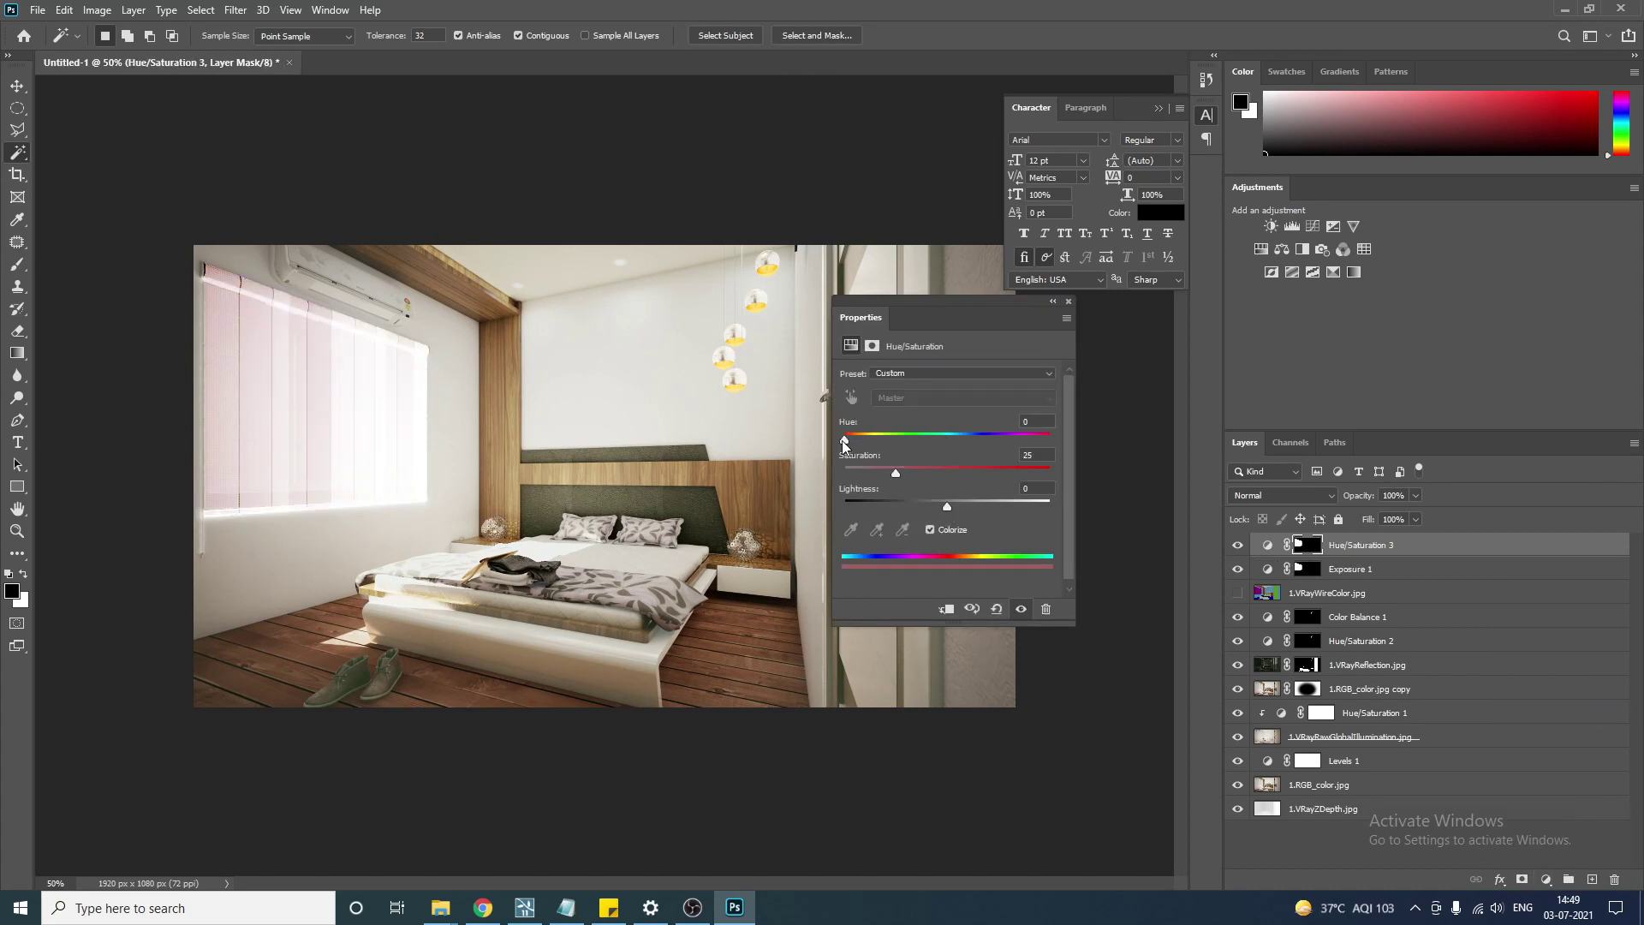
drag(845, 444, 879, 451)
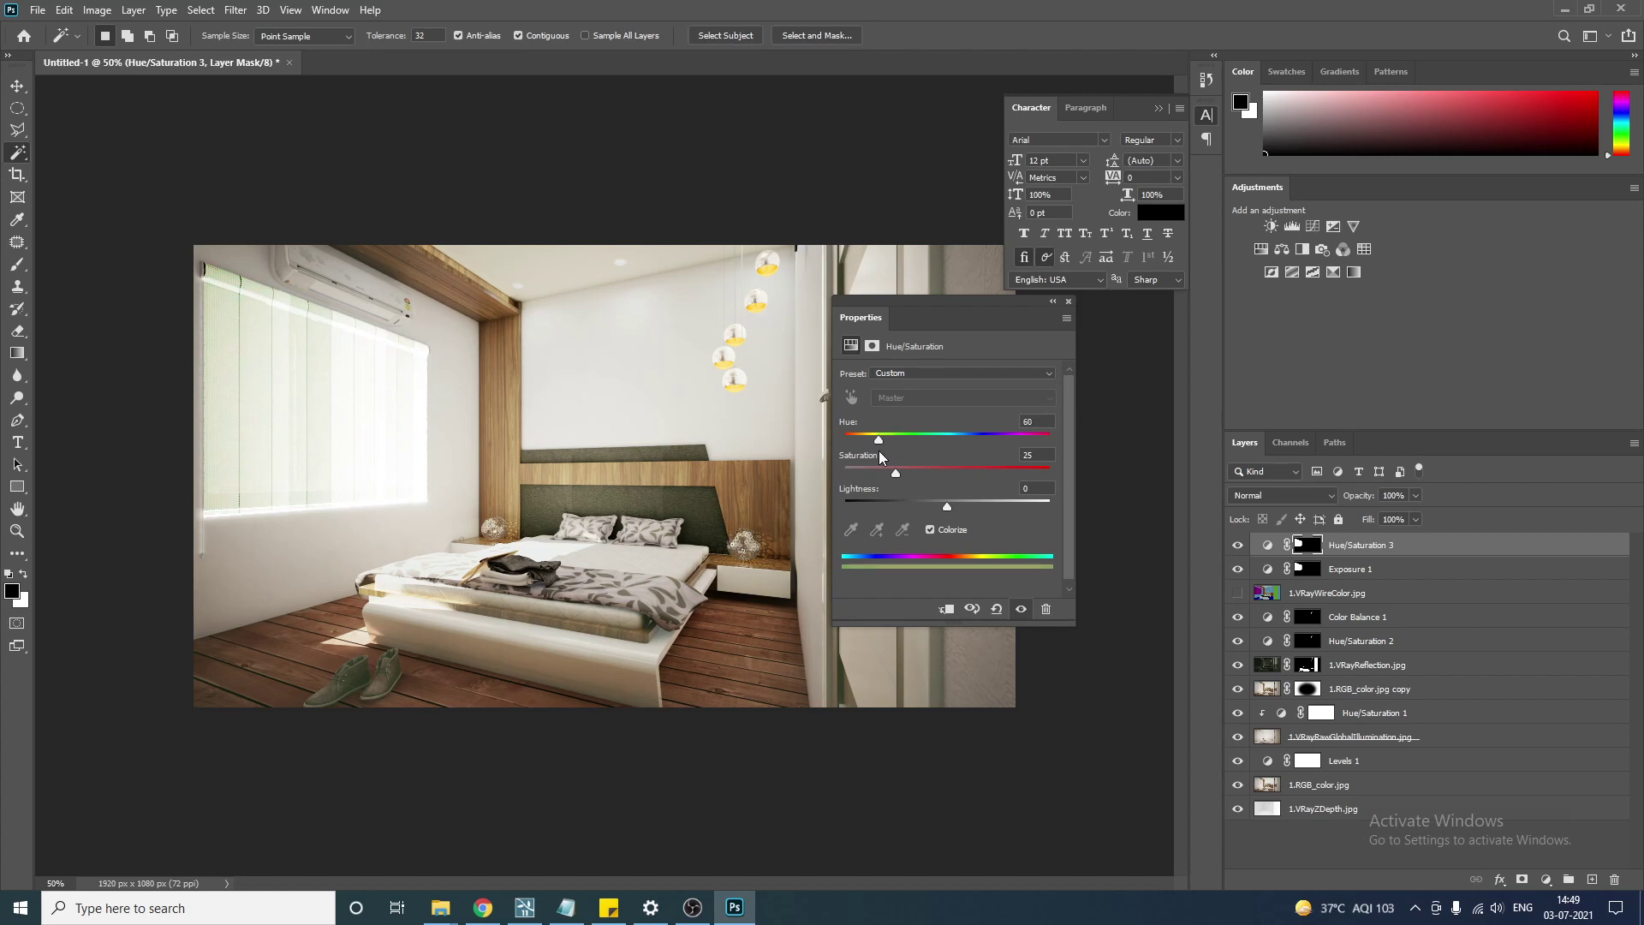
drag(947, 511, 939, 508)
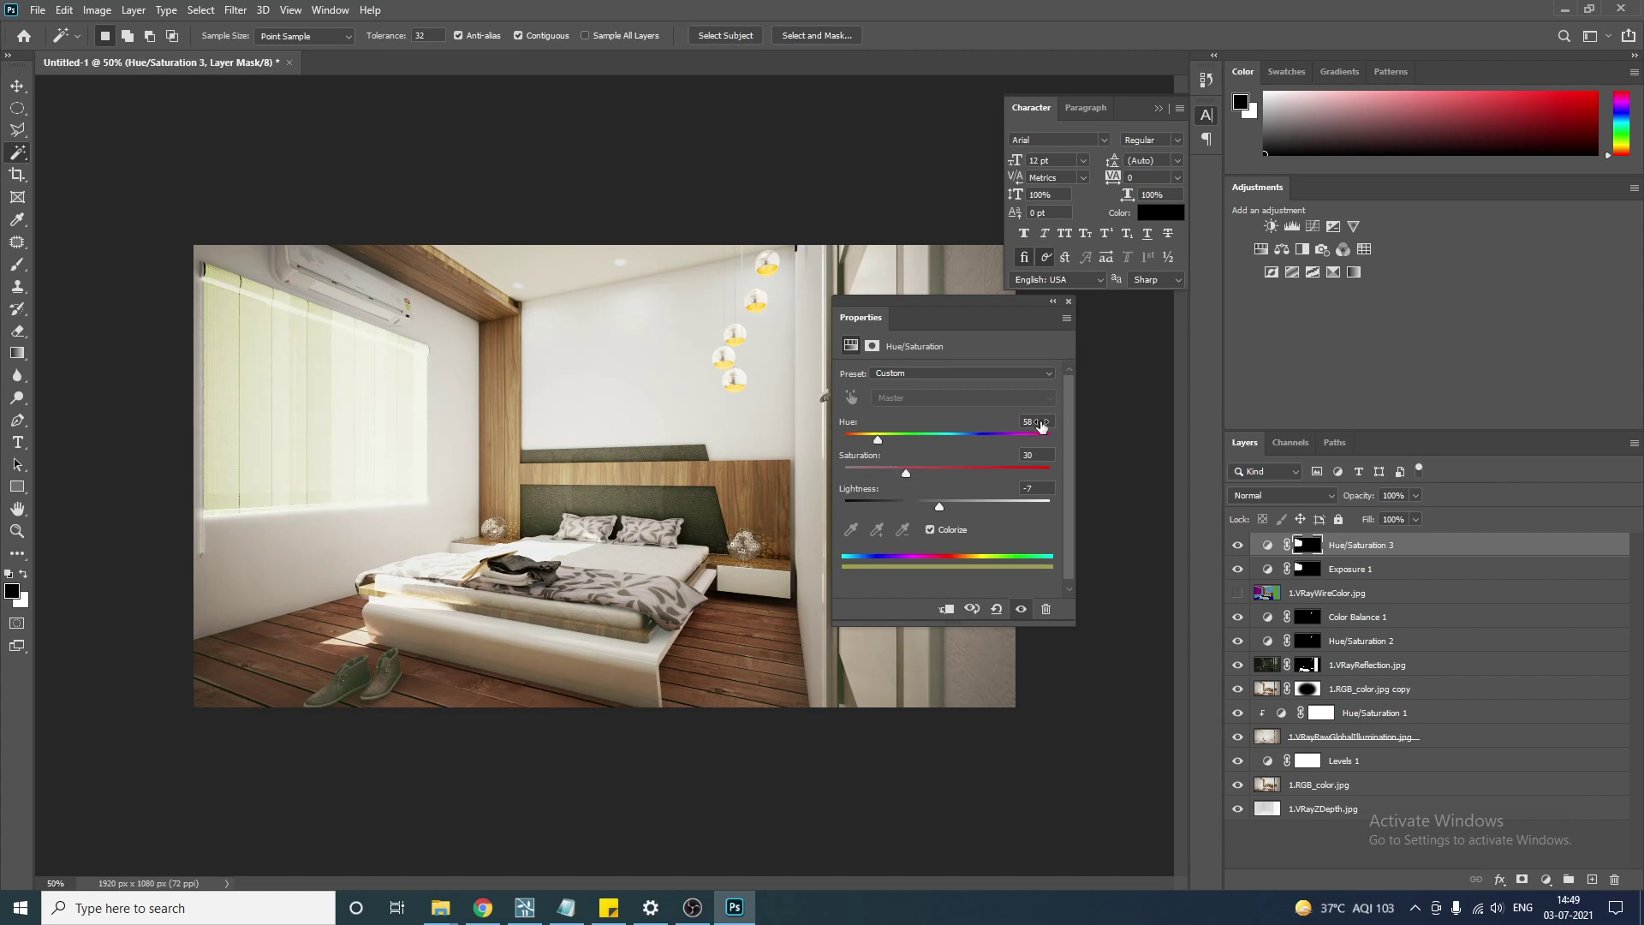
drag(1042, 427, 1034, 429)
click(1068, 302)
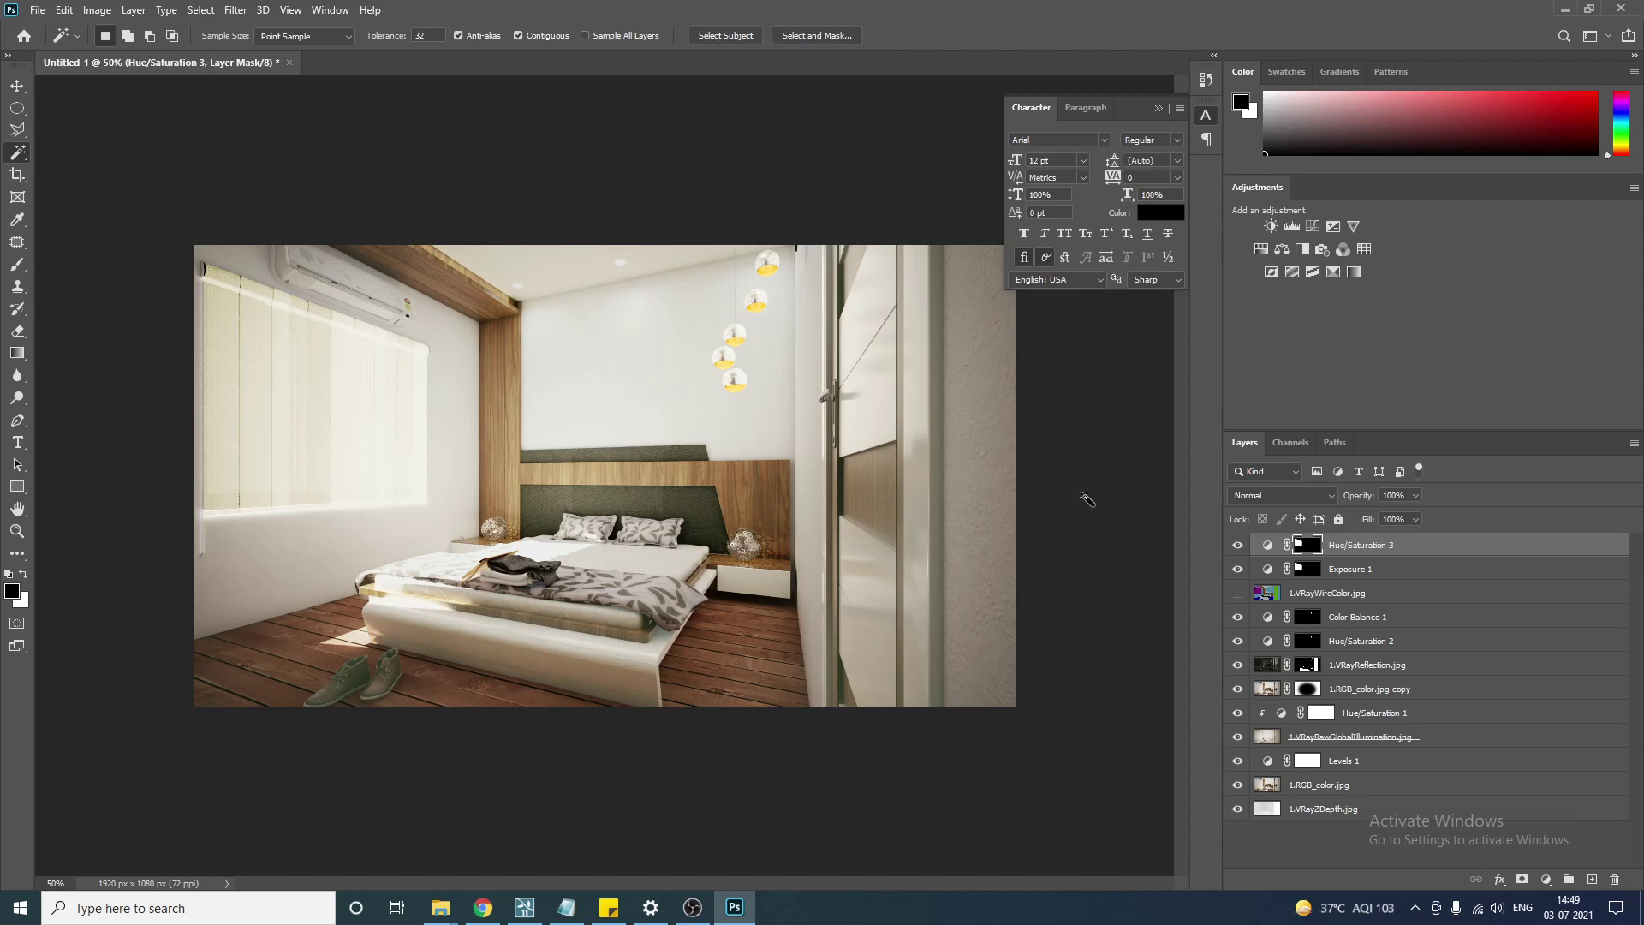
Examine the adjusted image at different magnifications and compare it with the original 1.RGB_color.jpg layer alone.
key(ctrl+plus)
key(ctrl+plus)
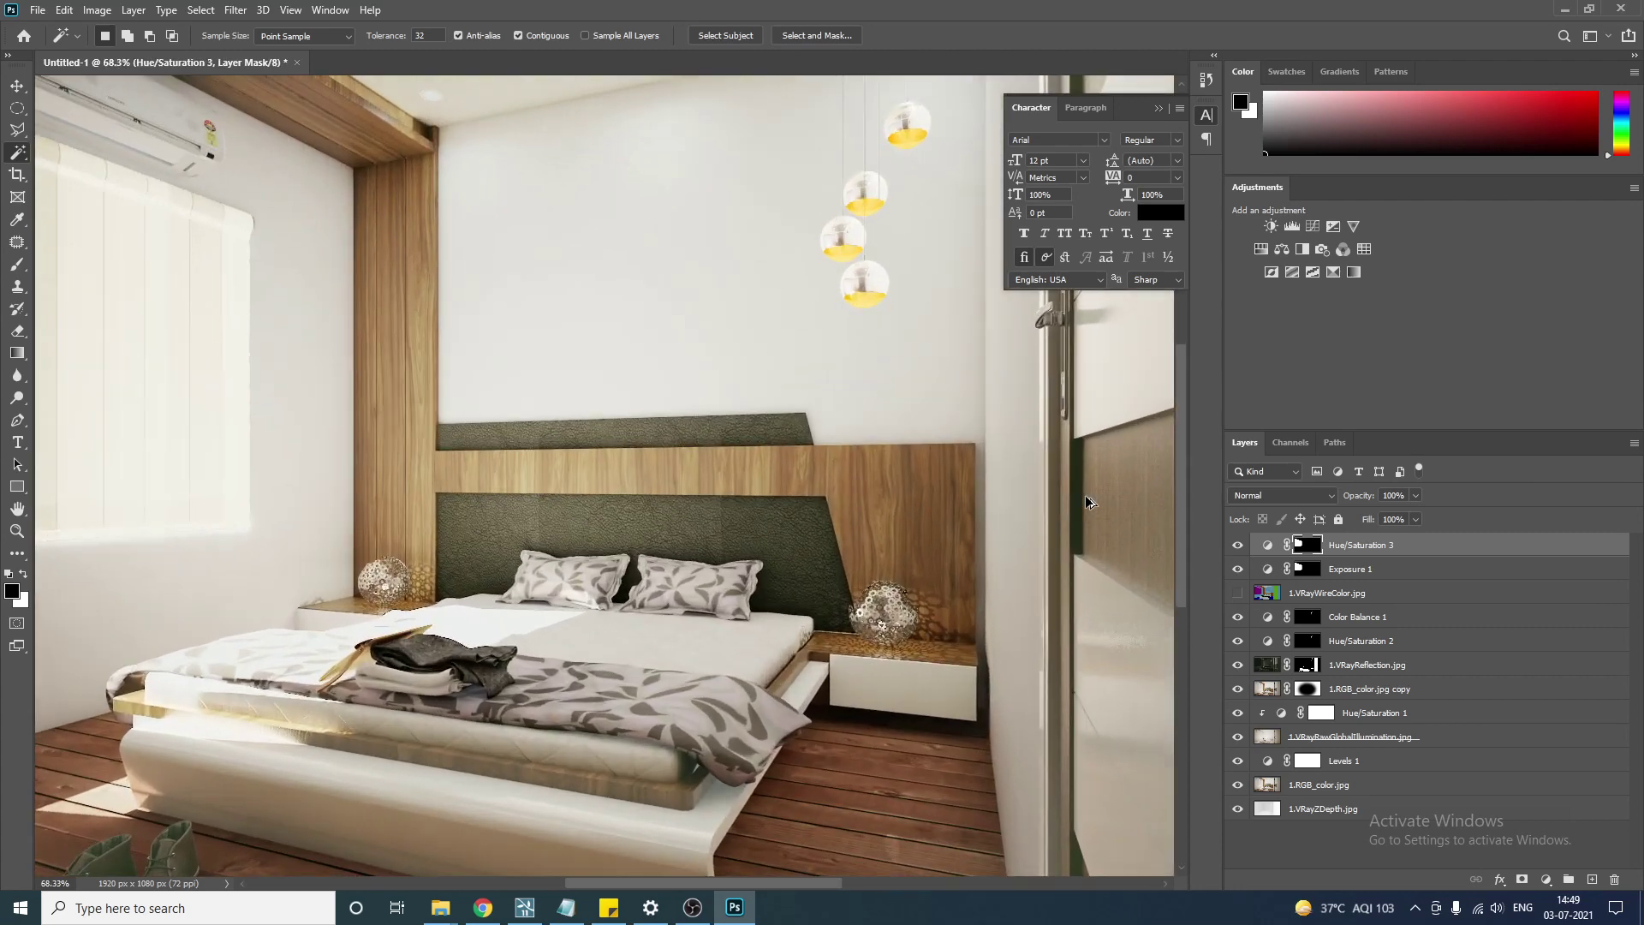
key(ctrl+0)
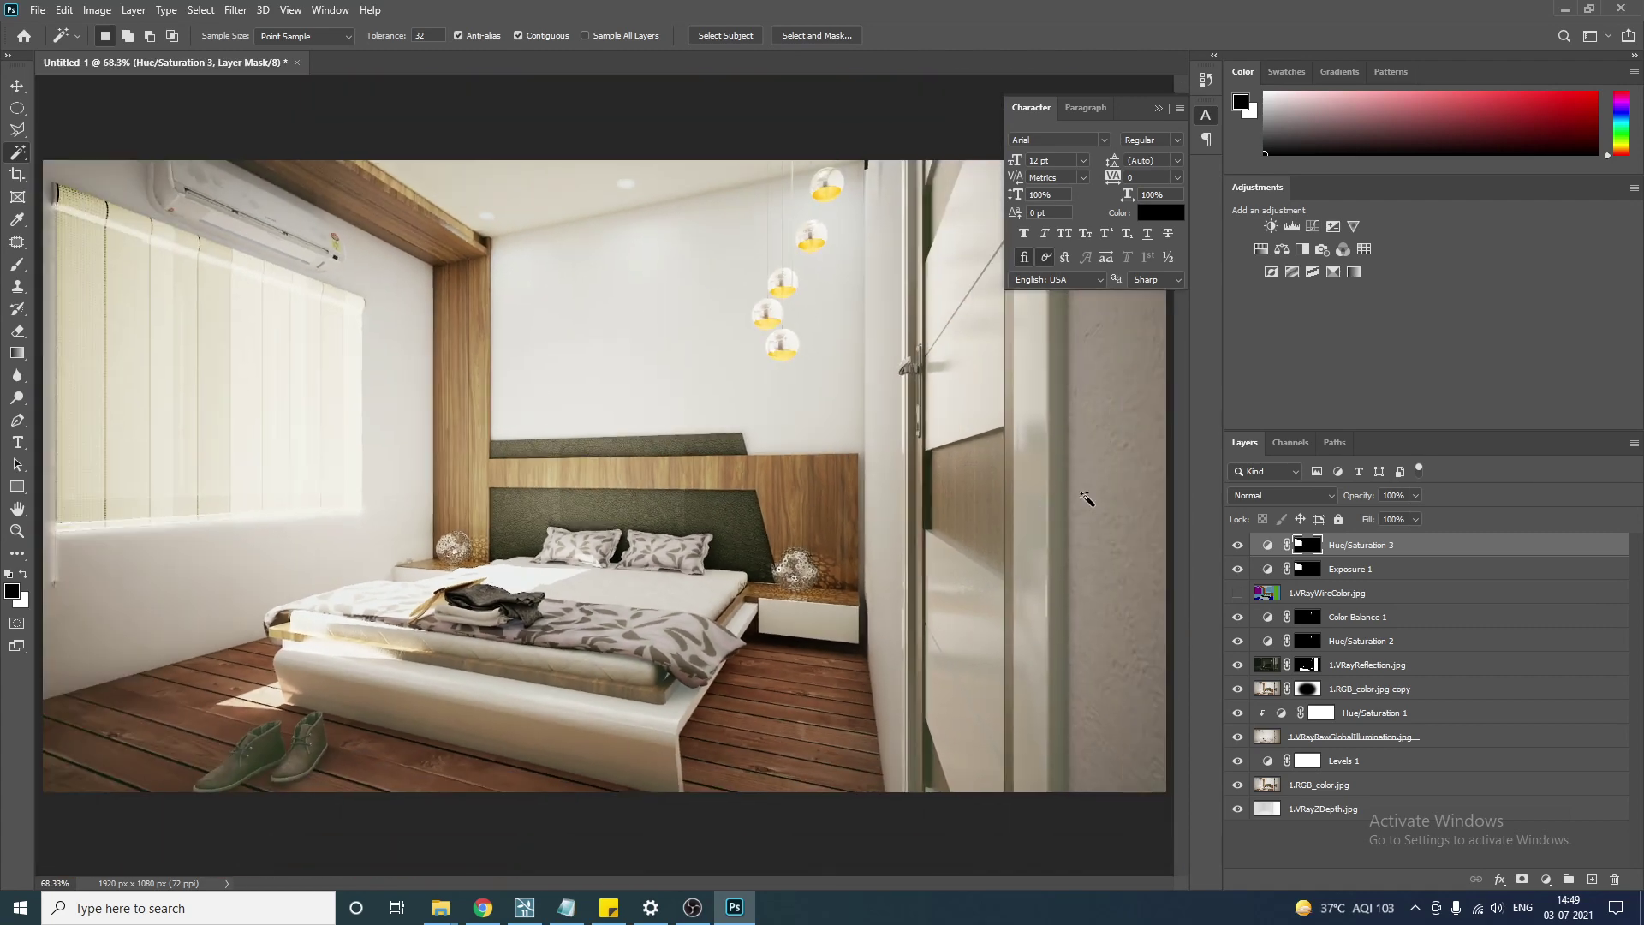
key(ctrl+minus)
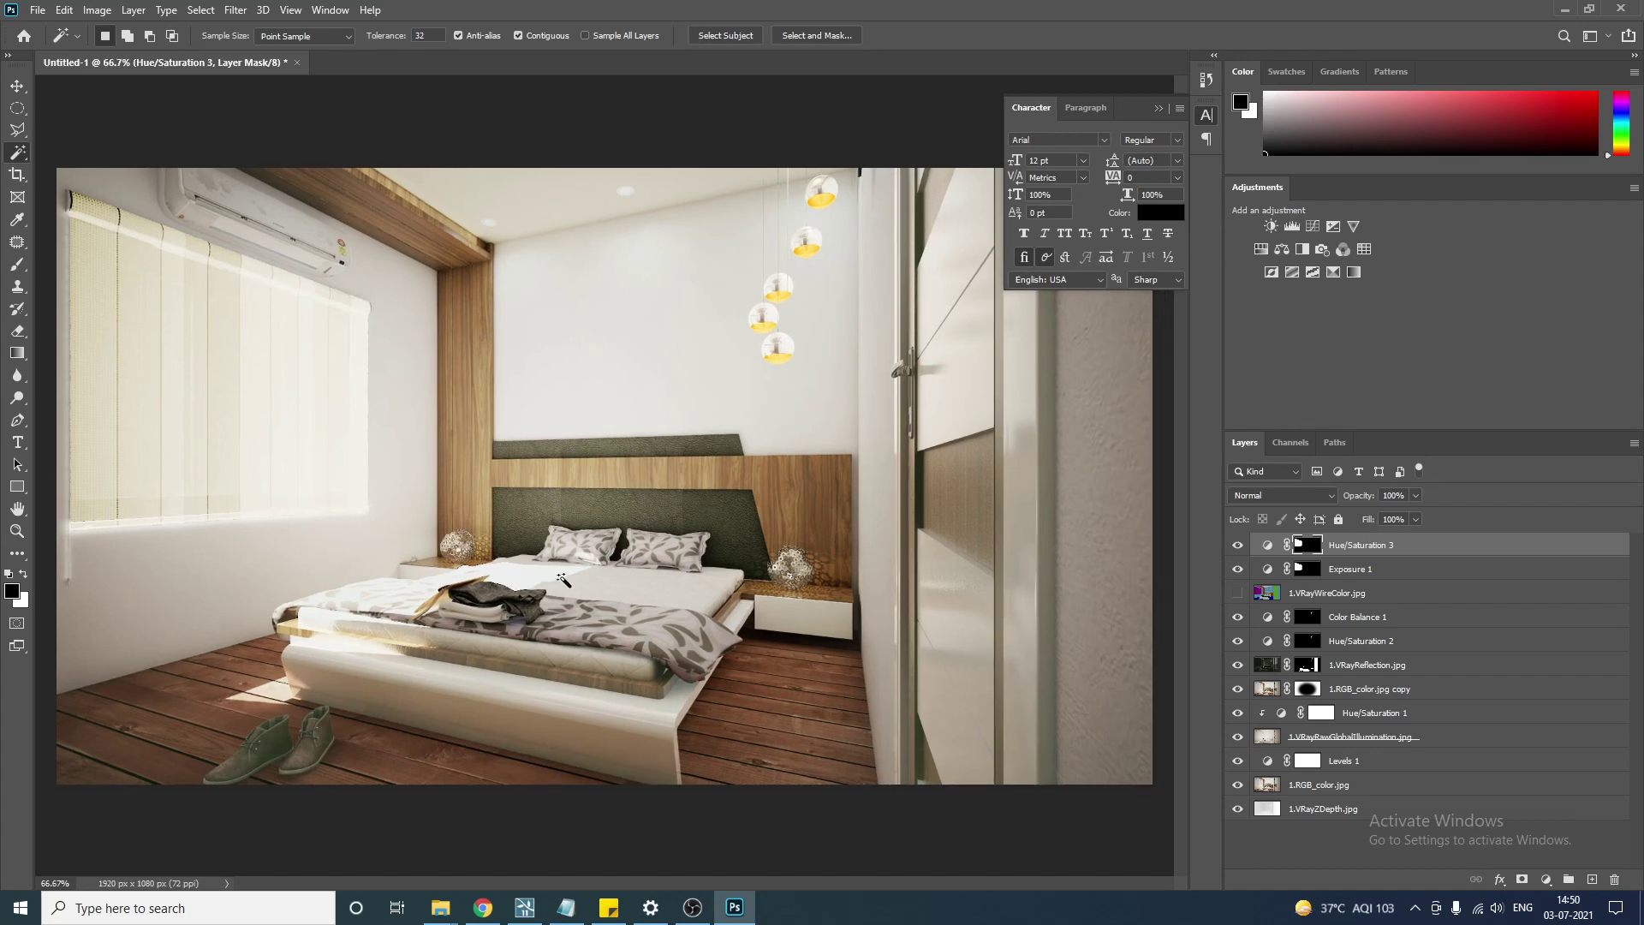
key(ctrl+minus)
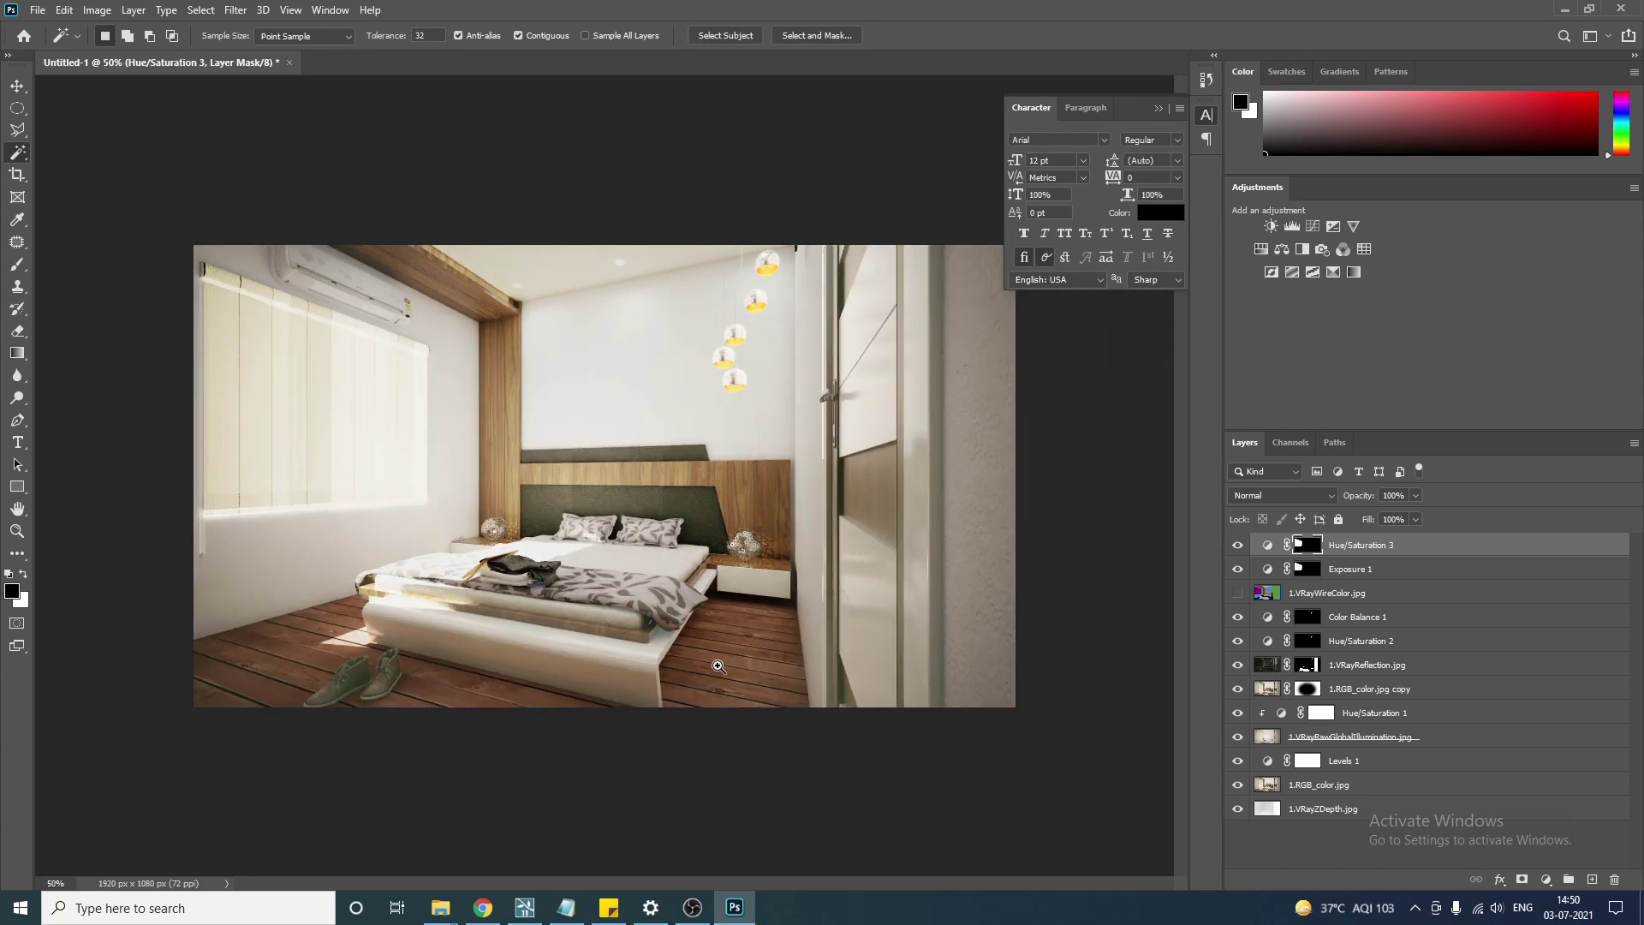
key(ctrl+plus)
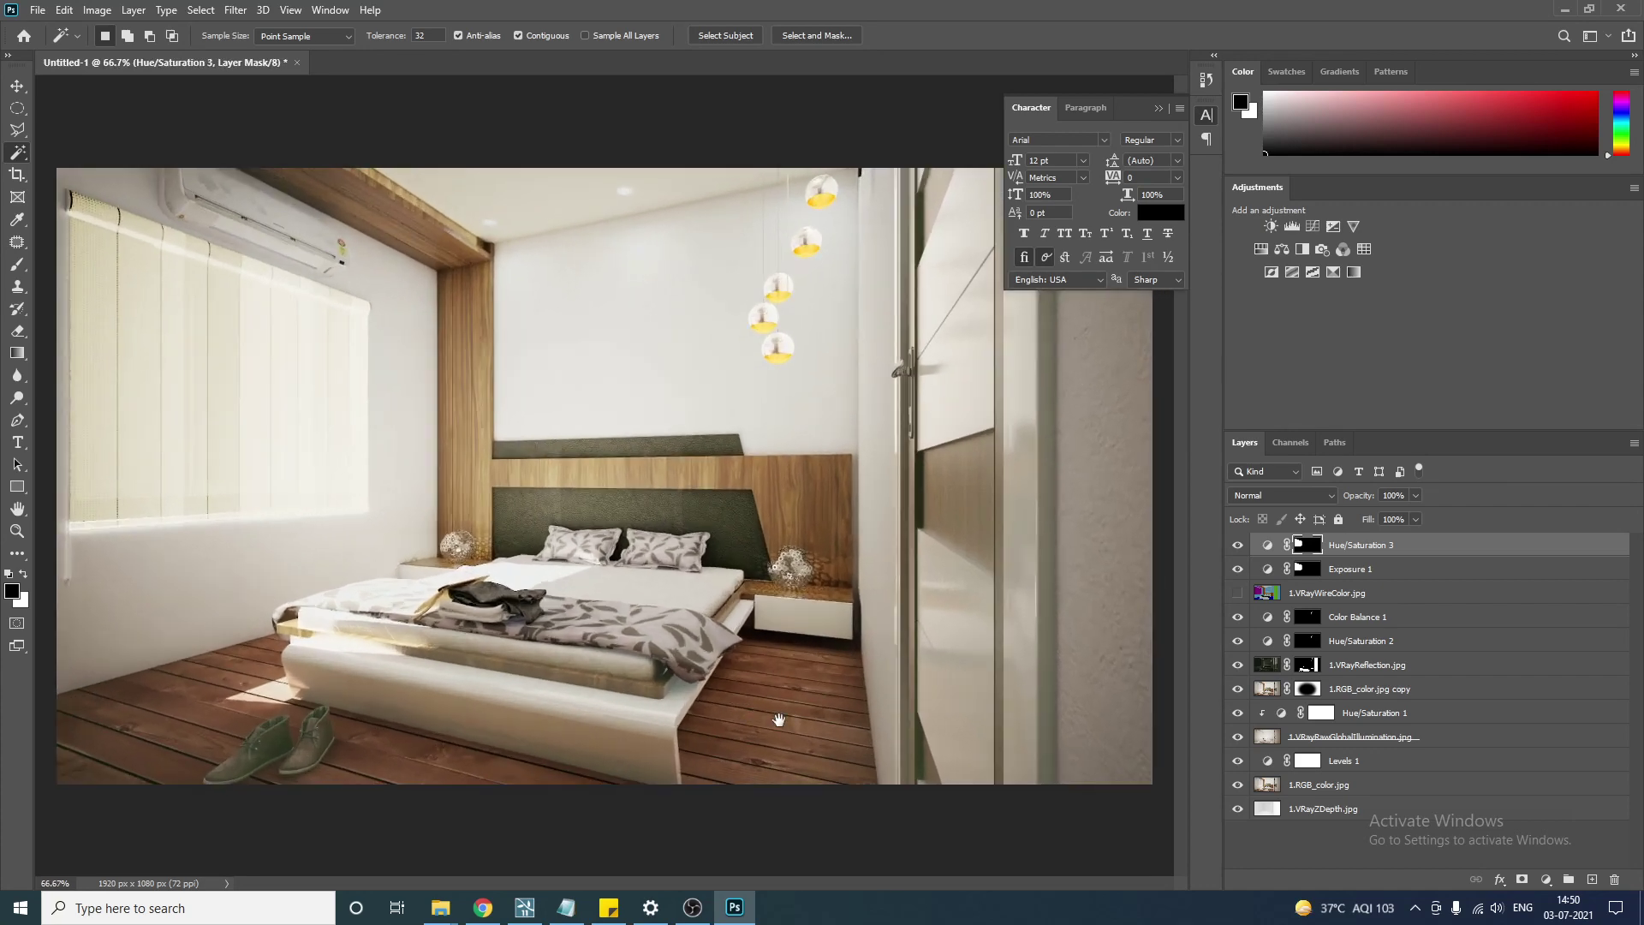
alt+click(1237, 784)
alt+click(1238, 786)
alt+click(1238, 786)
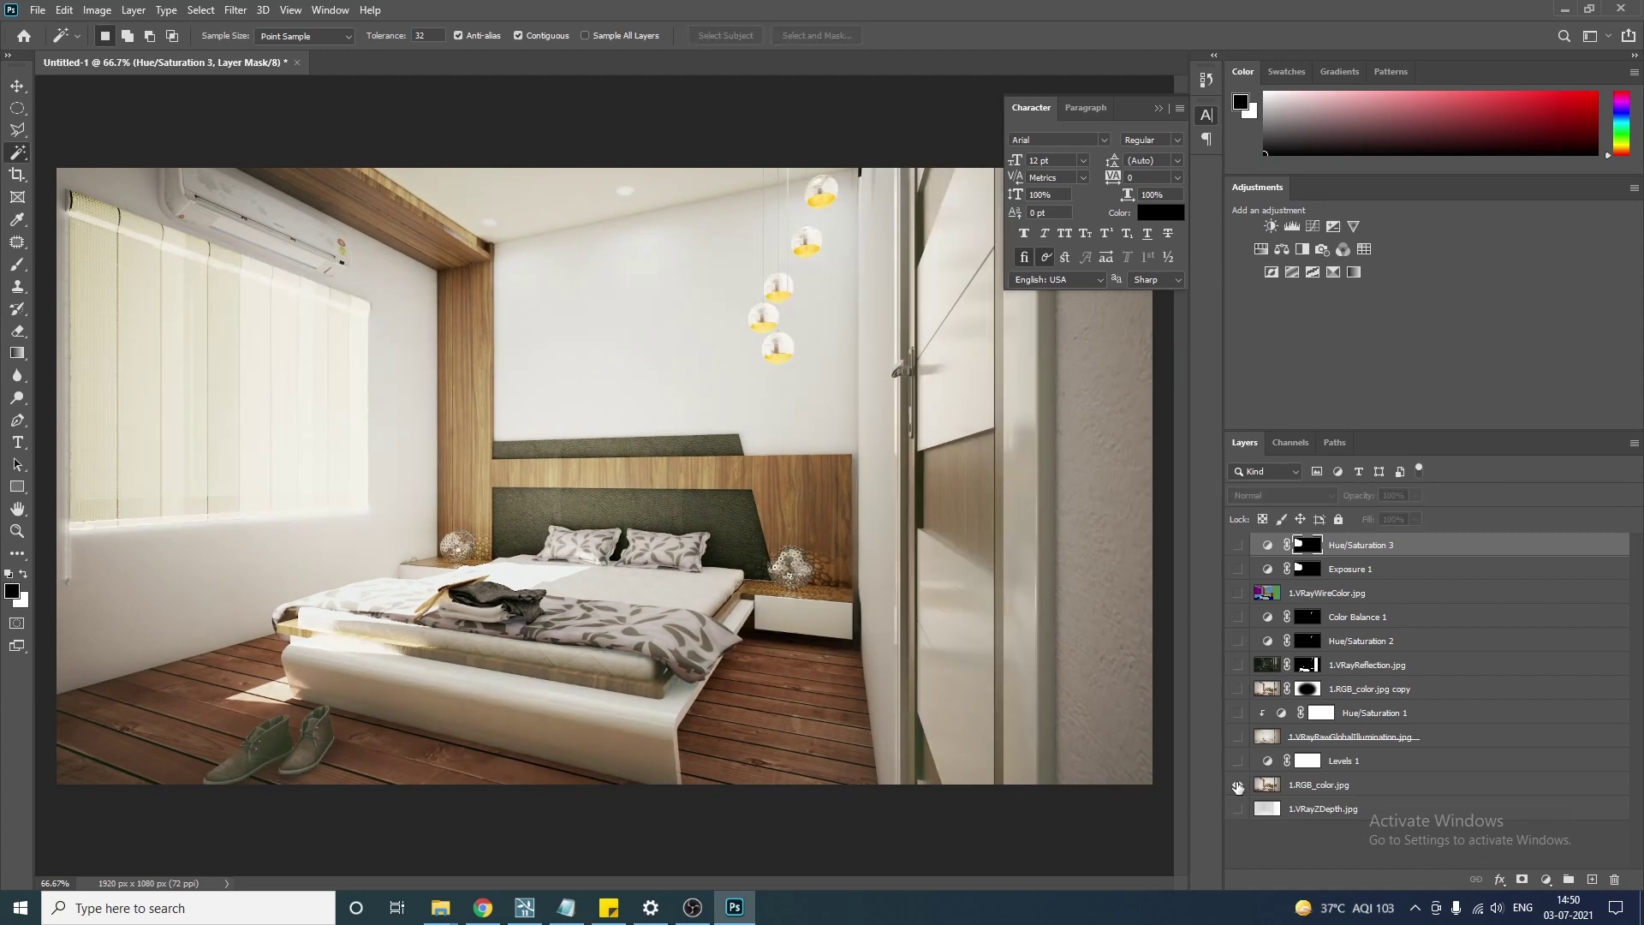
alt+click(1237, 786)
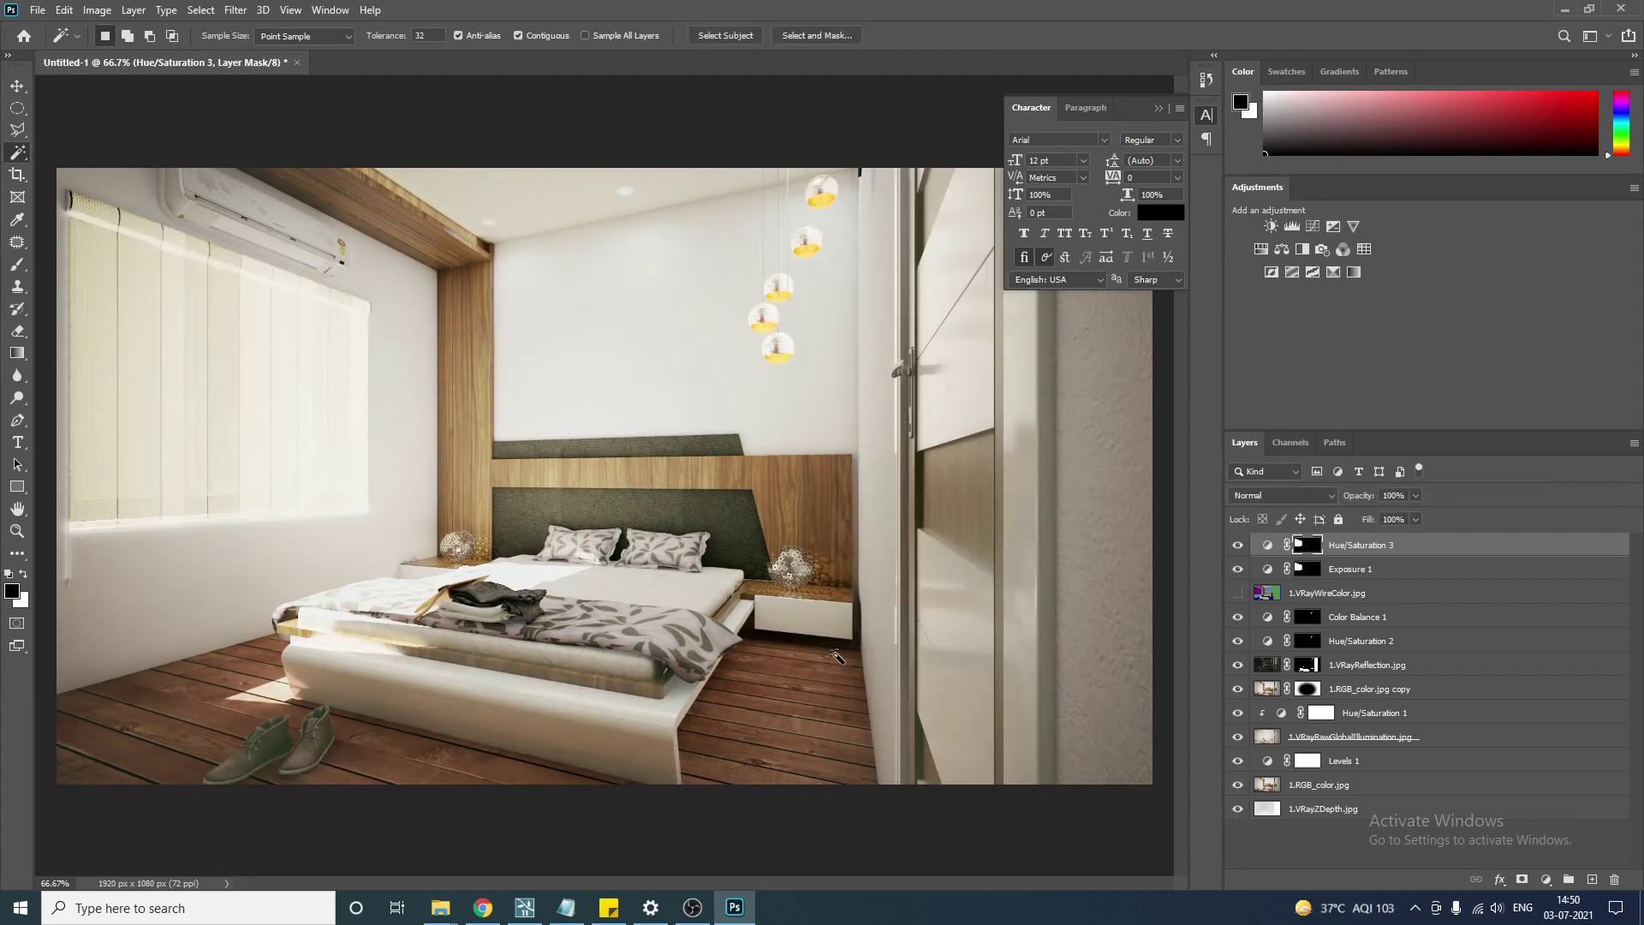
ctrl+alt+click(778, 601)
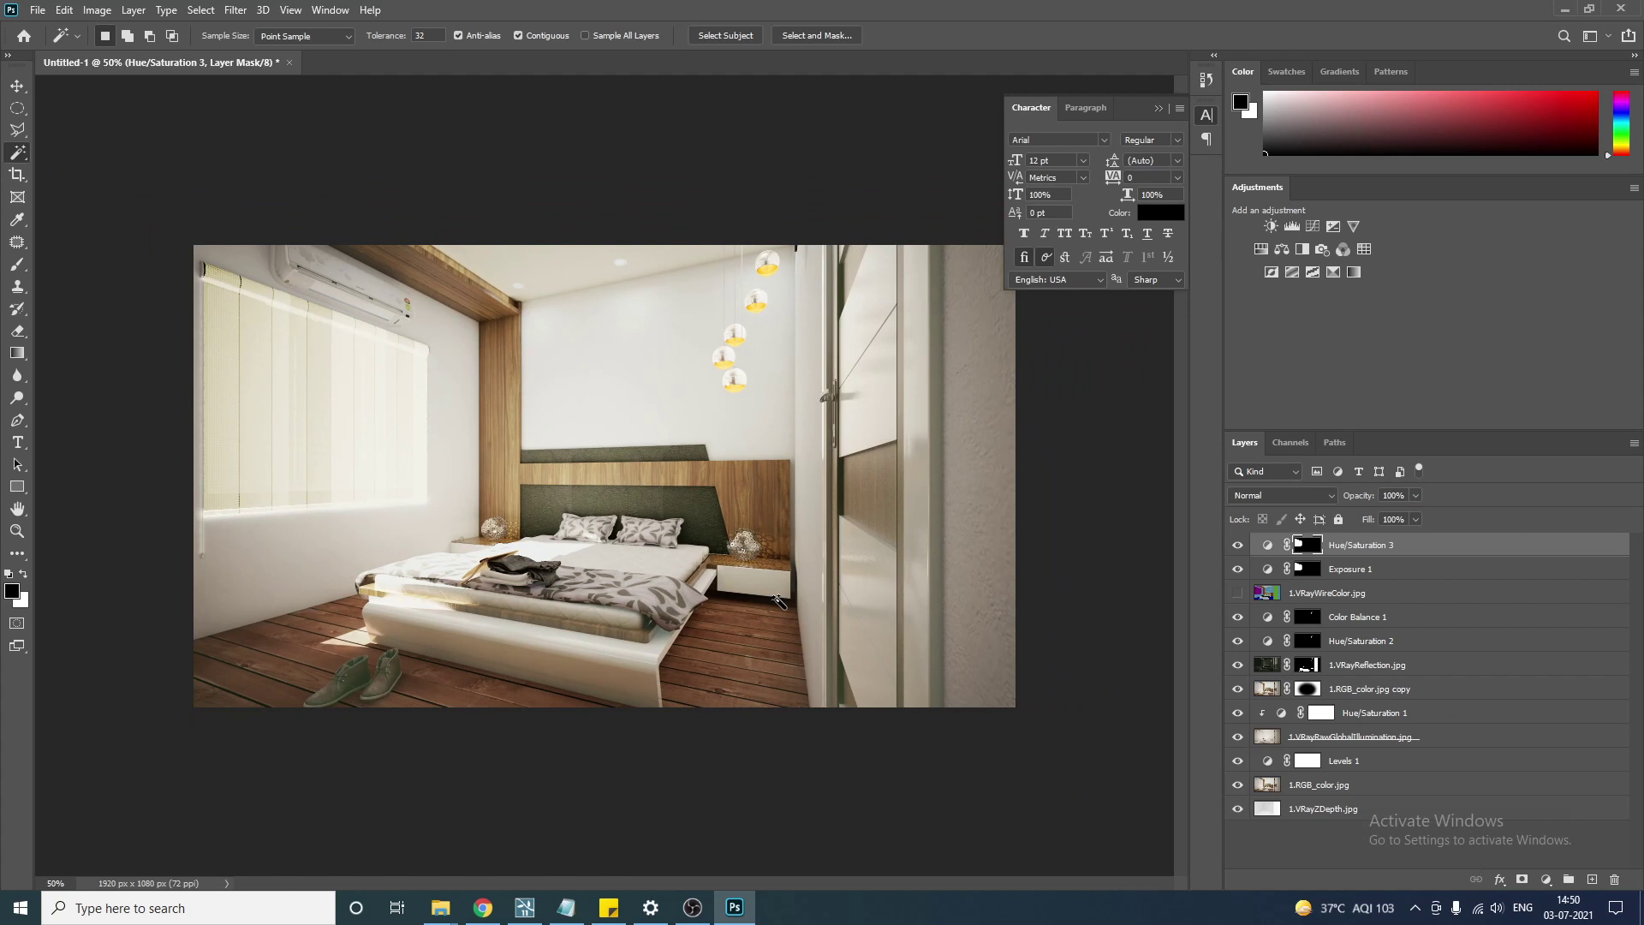
Select the wooden floor on both sides of the bed by its colour in 1.VRayWireColor.jpg and hide that layer.
click(1237, 593)
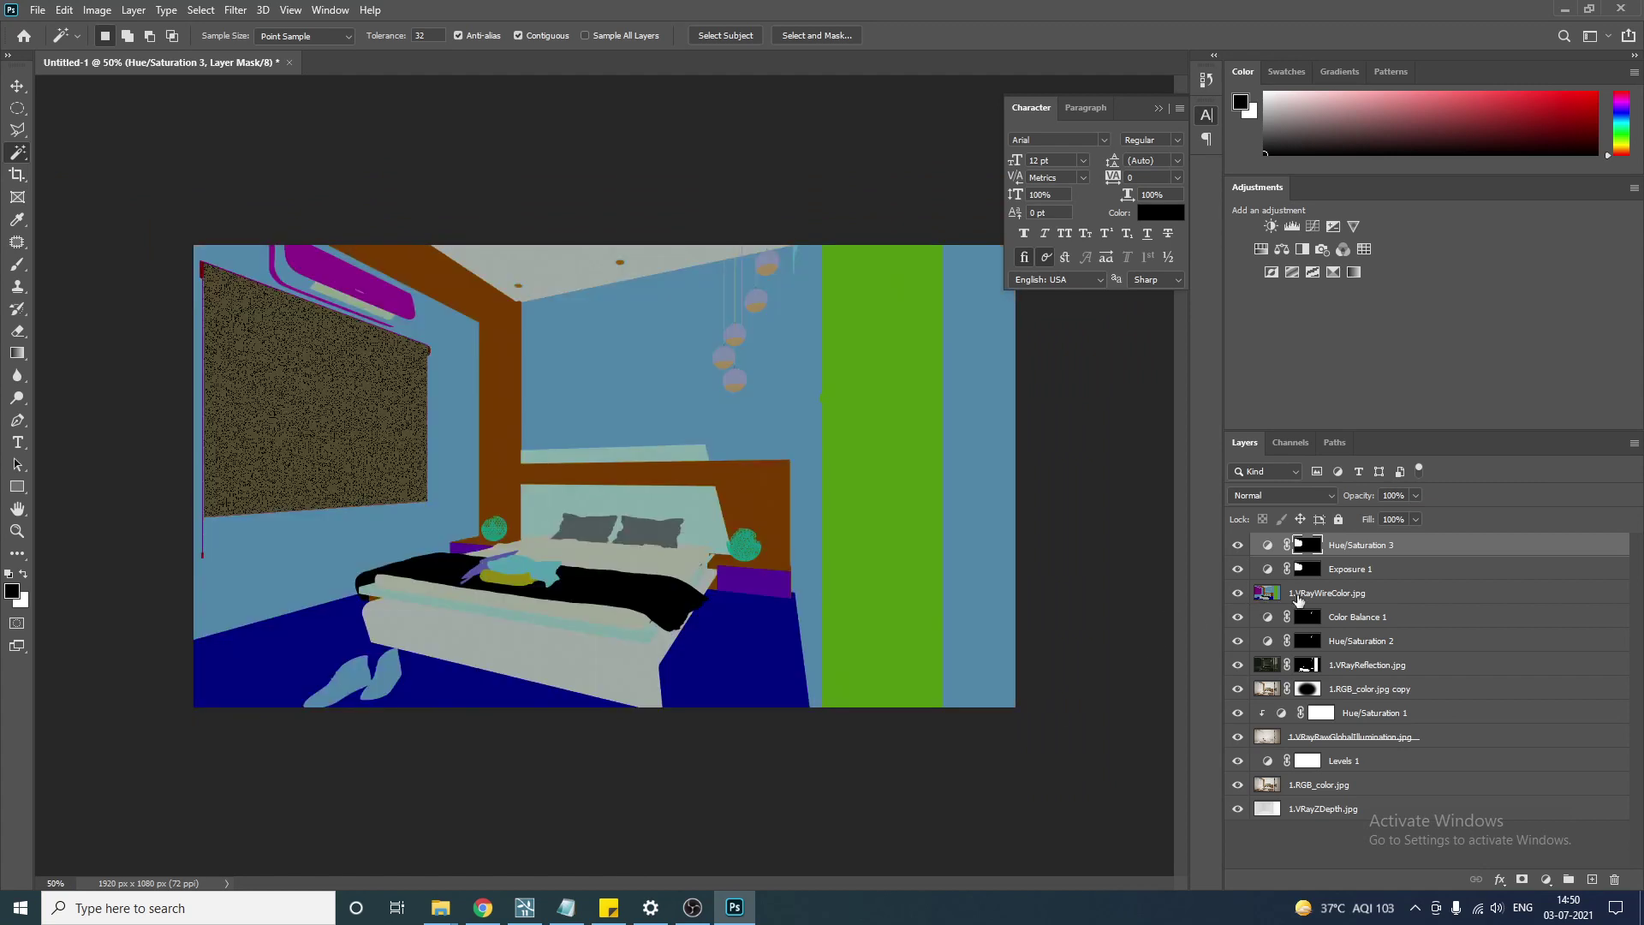
click(1293, 599)
click(758, 681)
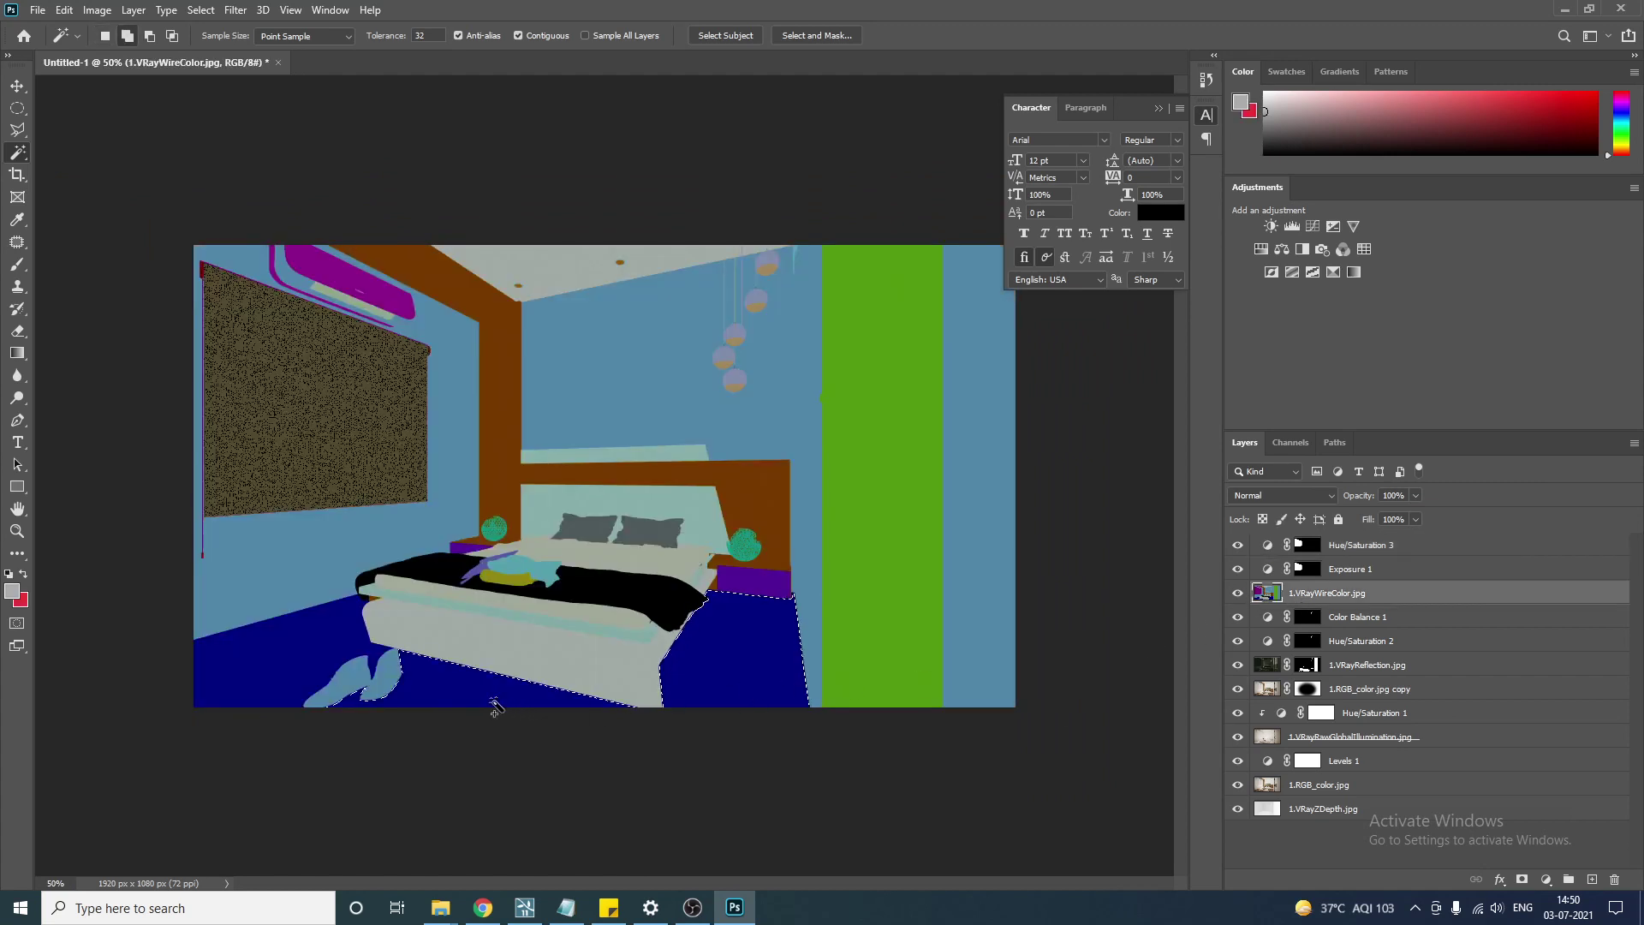
shift+click(323, 670)
click(1238, 594)
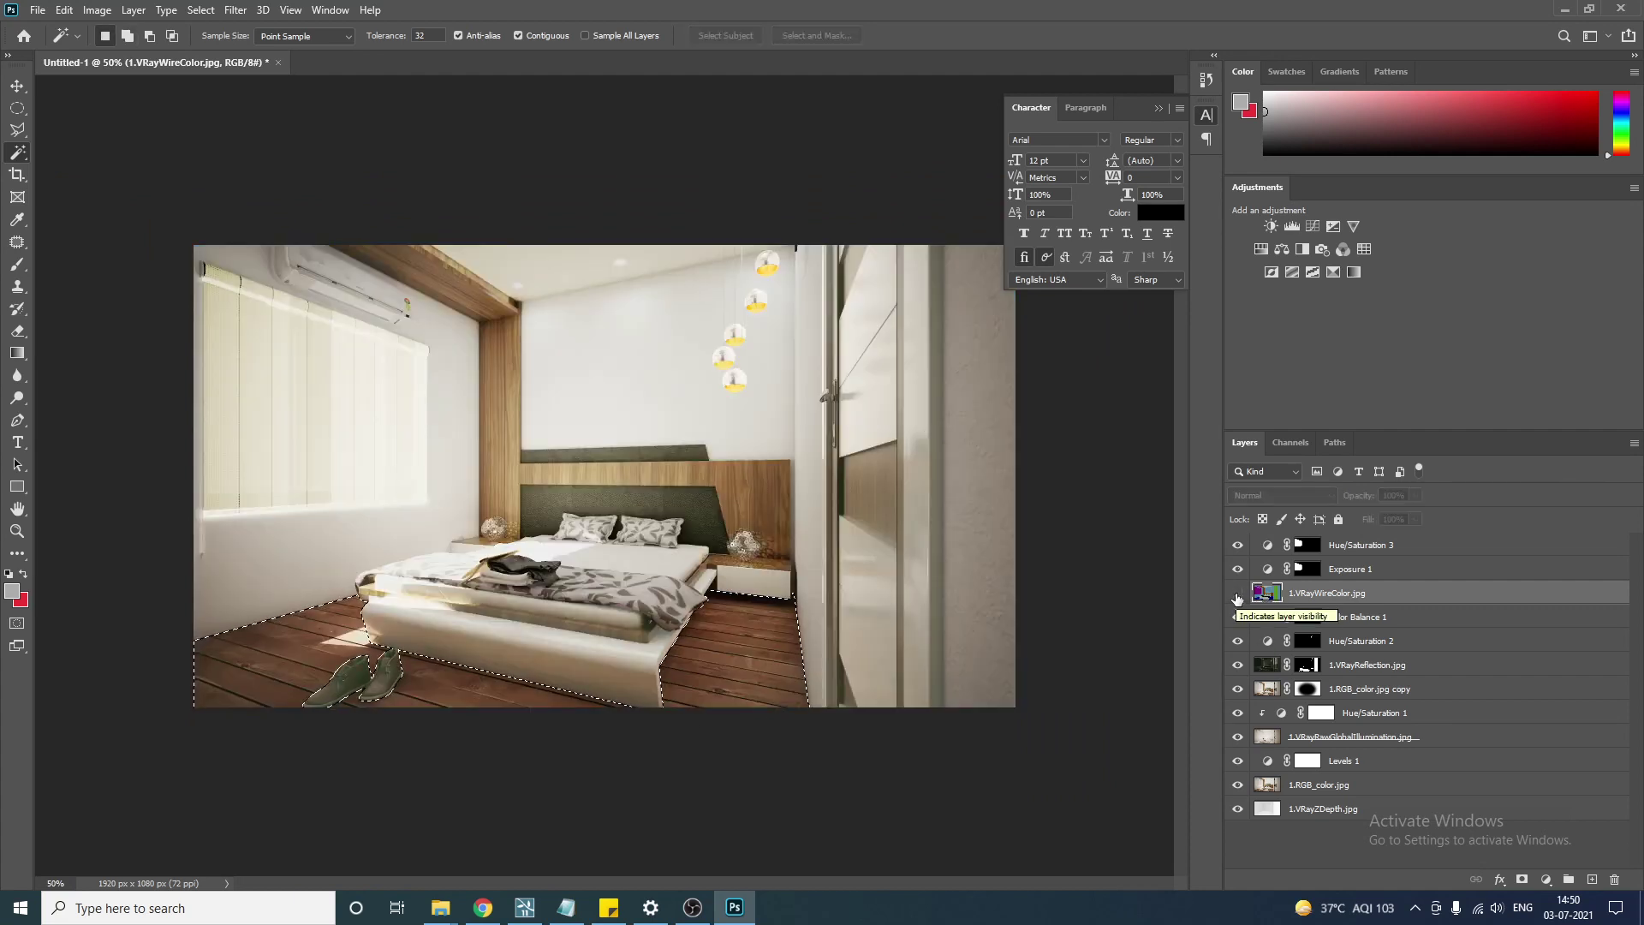
Replace the floor selection with the white wall behind the bed, using its colour in 1.VRayWireColor.jpg.
key(ctrl+d)
click(651, 388)
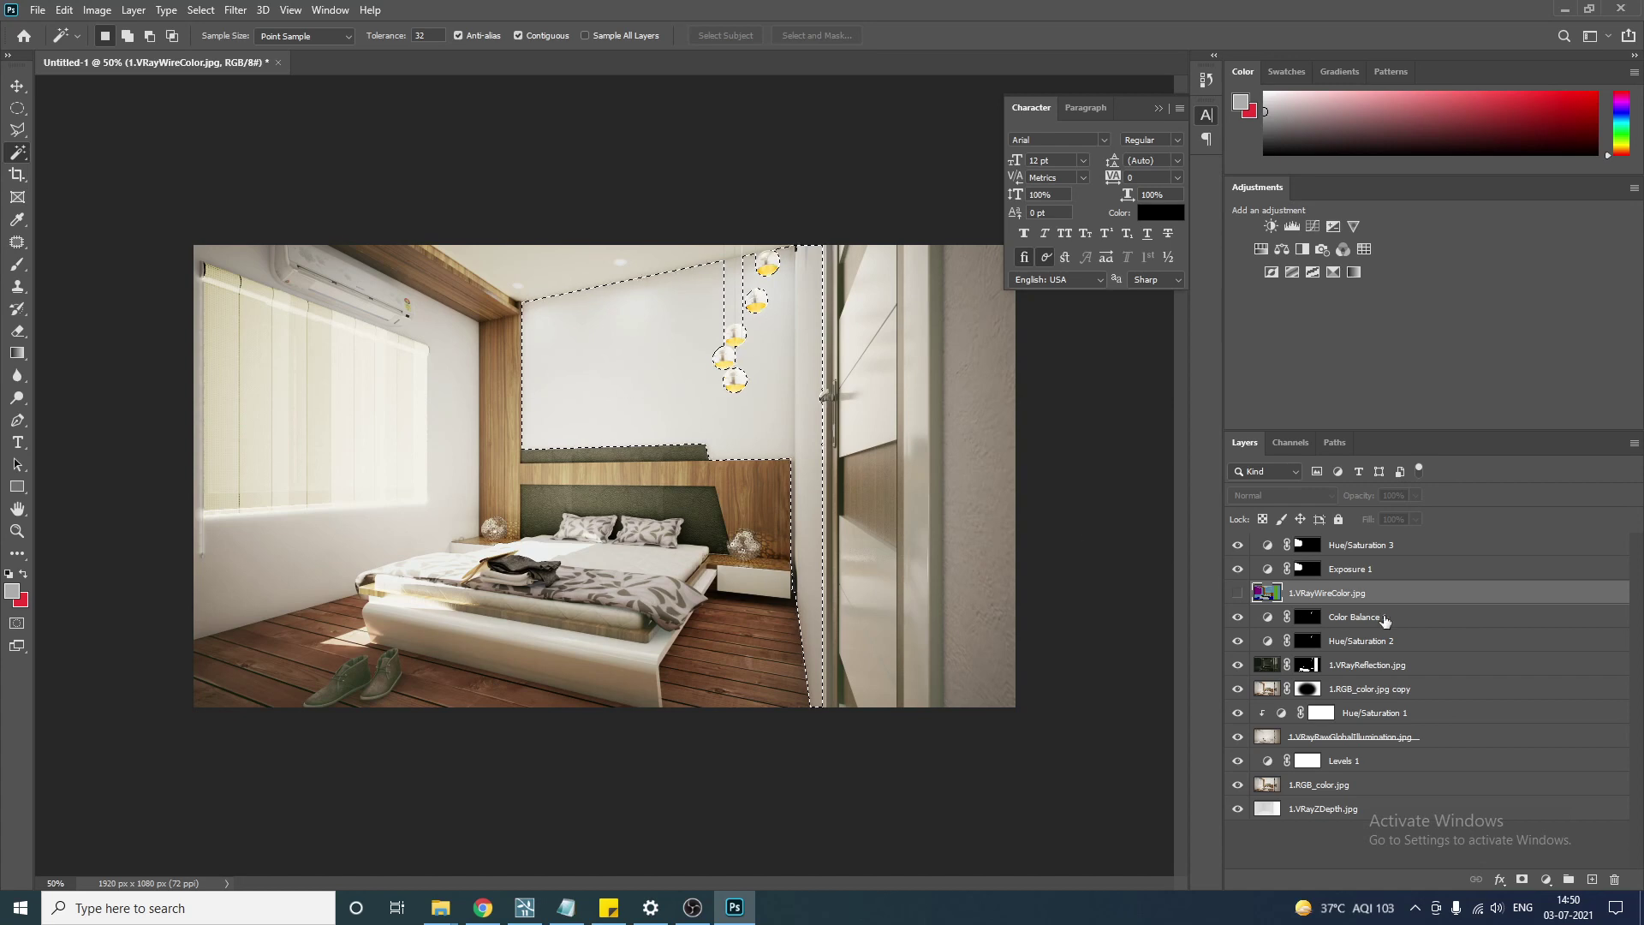
click(1545, 879)
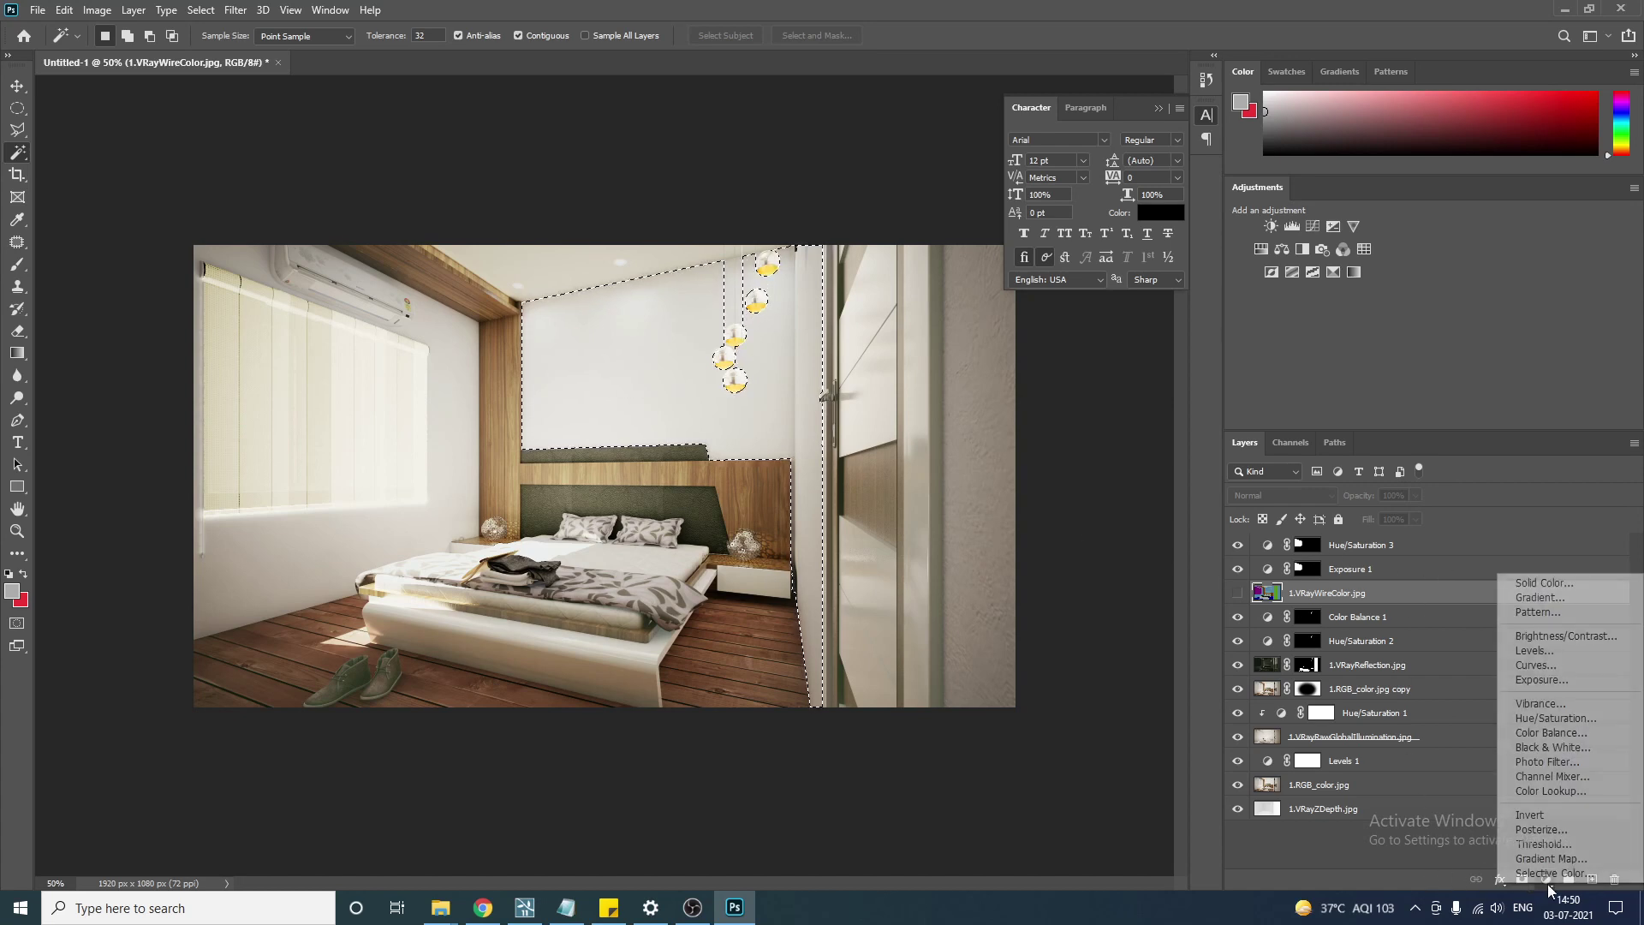
click(1576, 651)
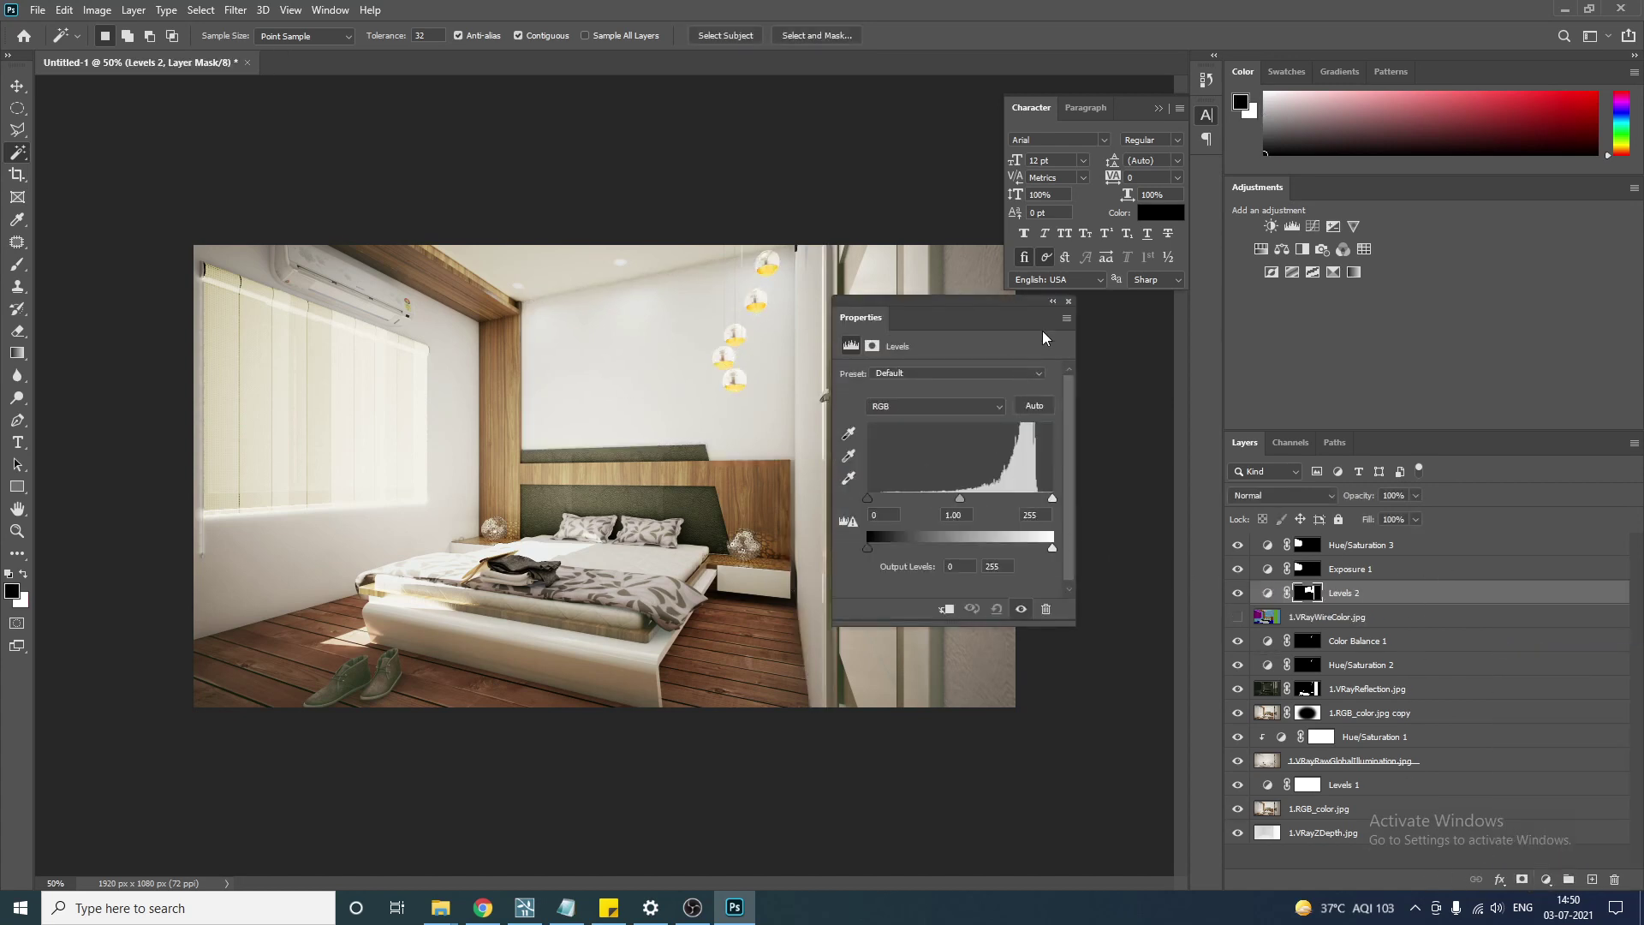
click(1069, 303)
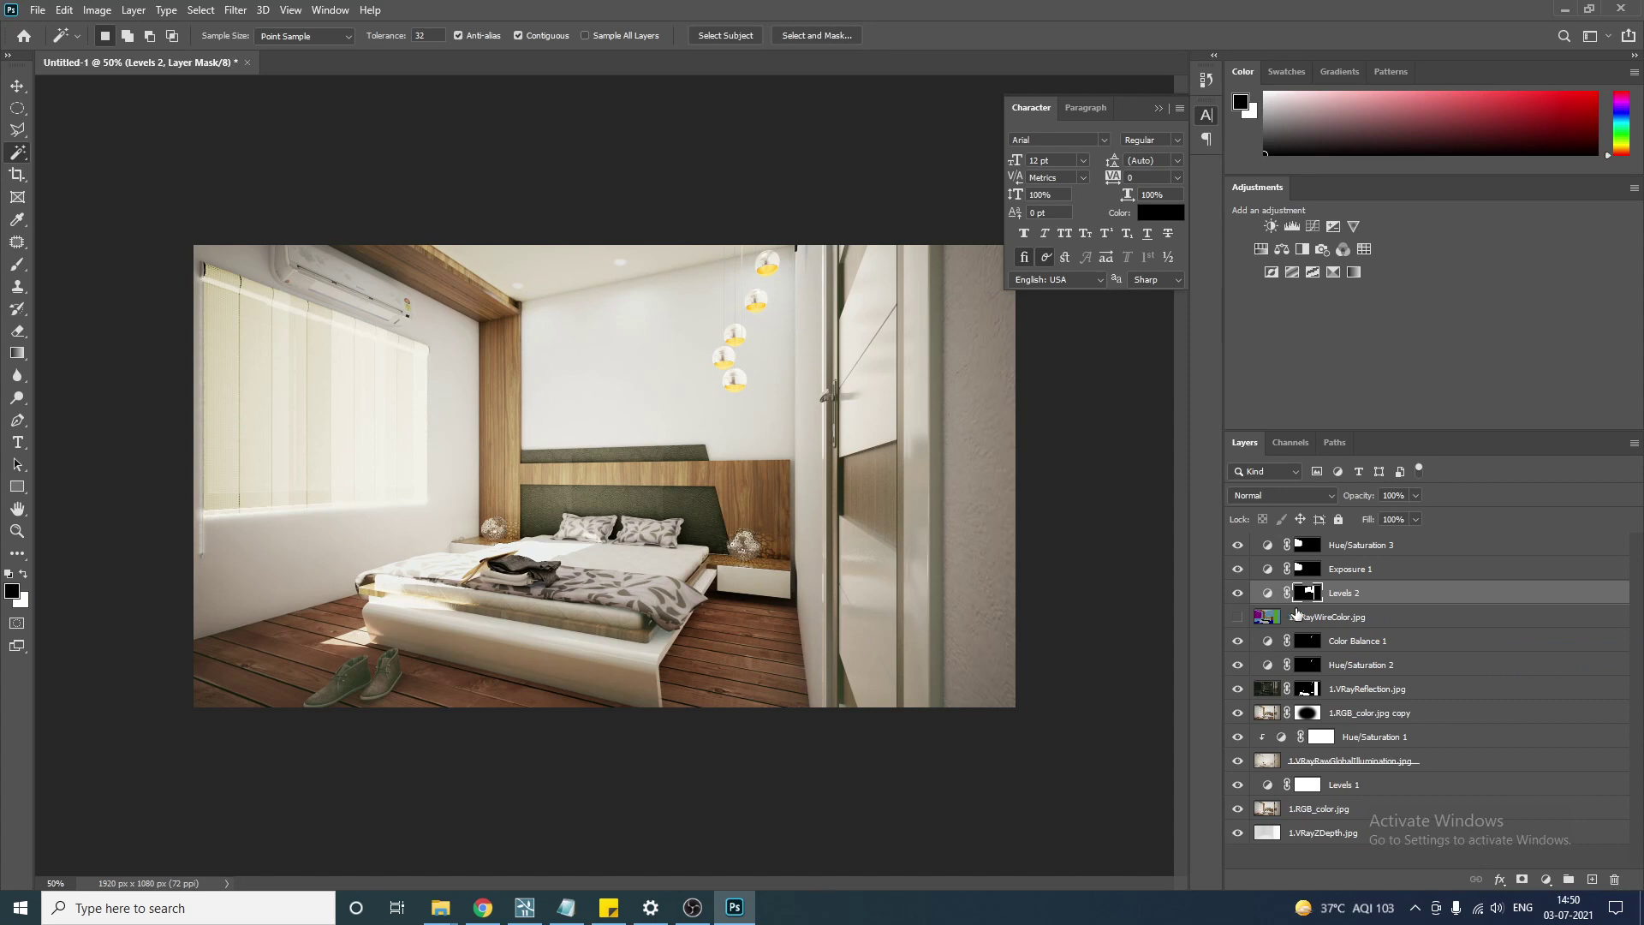
key(ctrl+z)
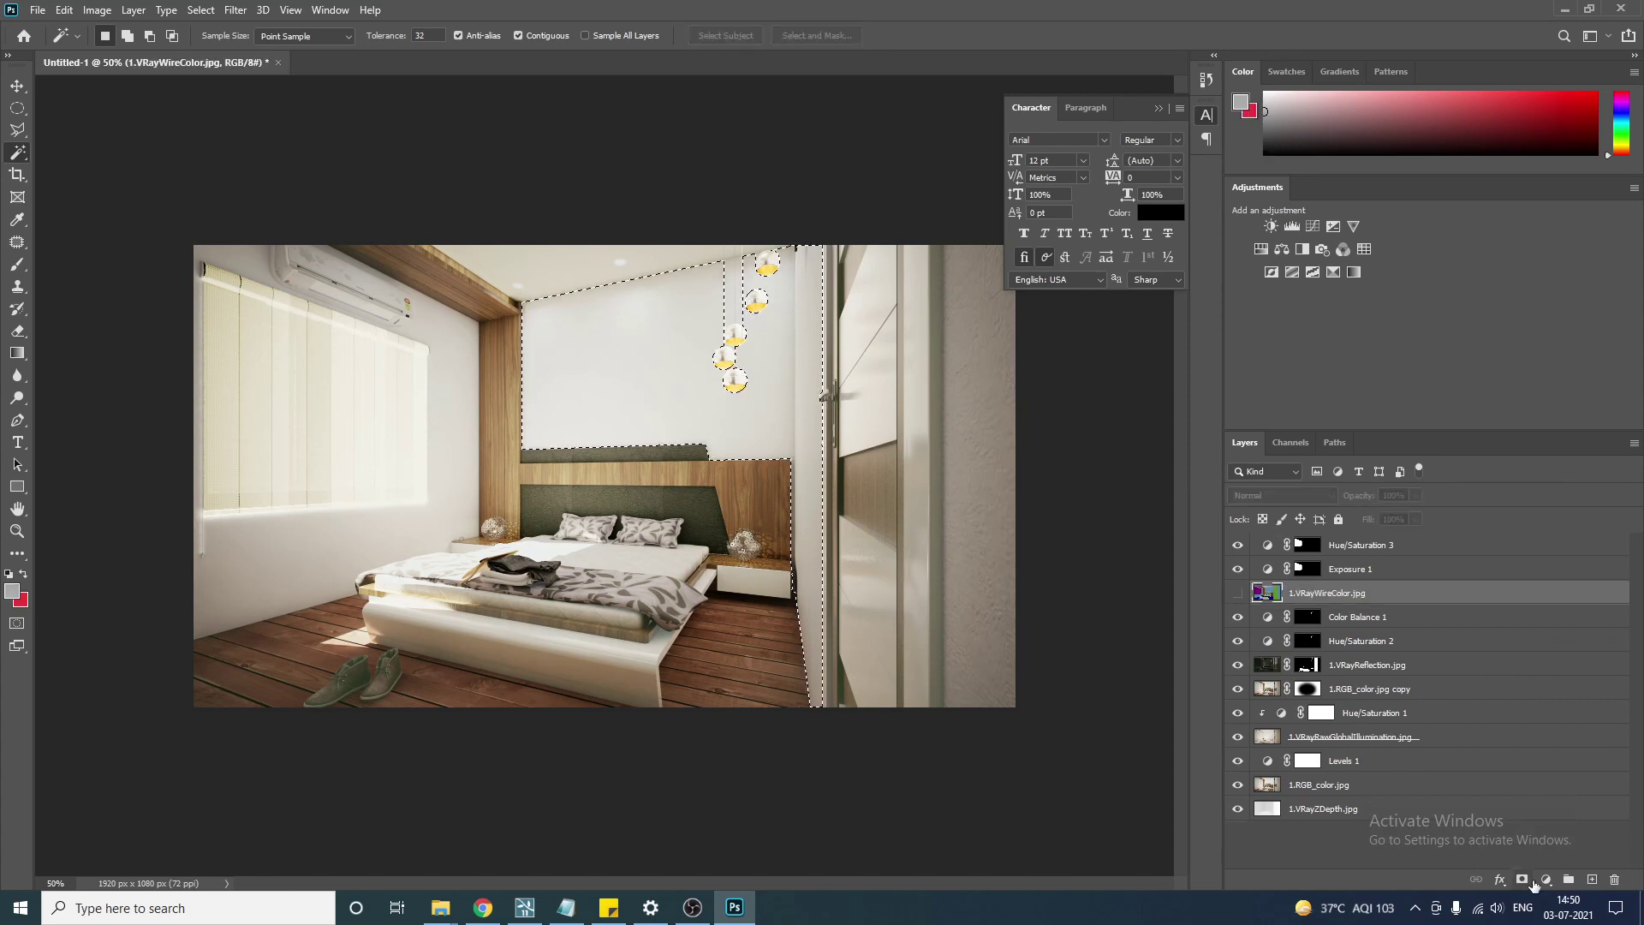
Add a Curves adjustment limited to the wall behind the bed, bend the curve slightly downward in the shadows, and compare the wall with and without it.
click(1543, 882)
click(1541, 661)
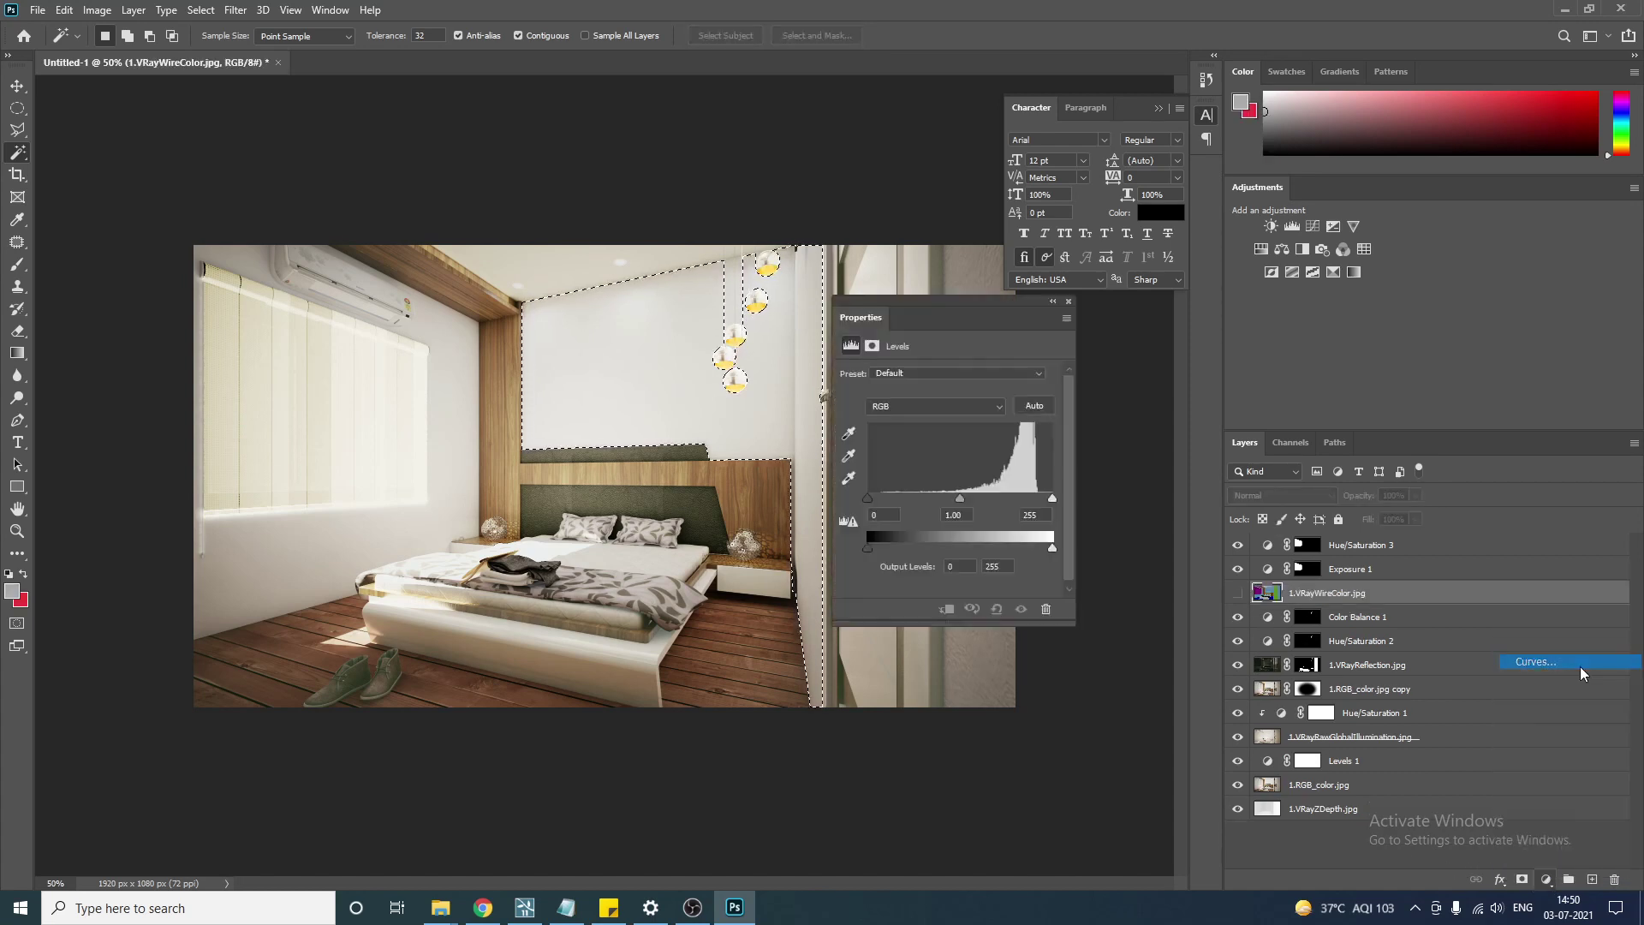
drag(901, 559, 908, 565)
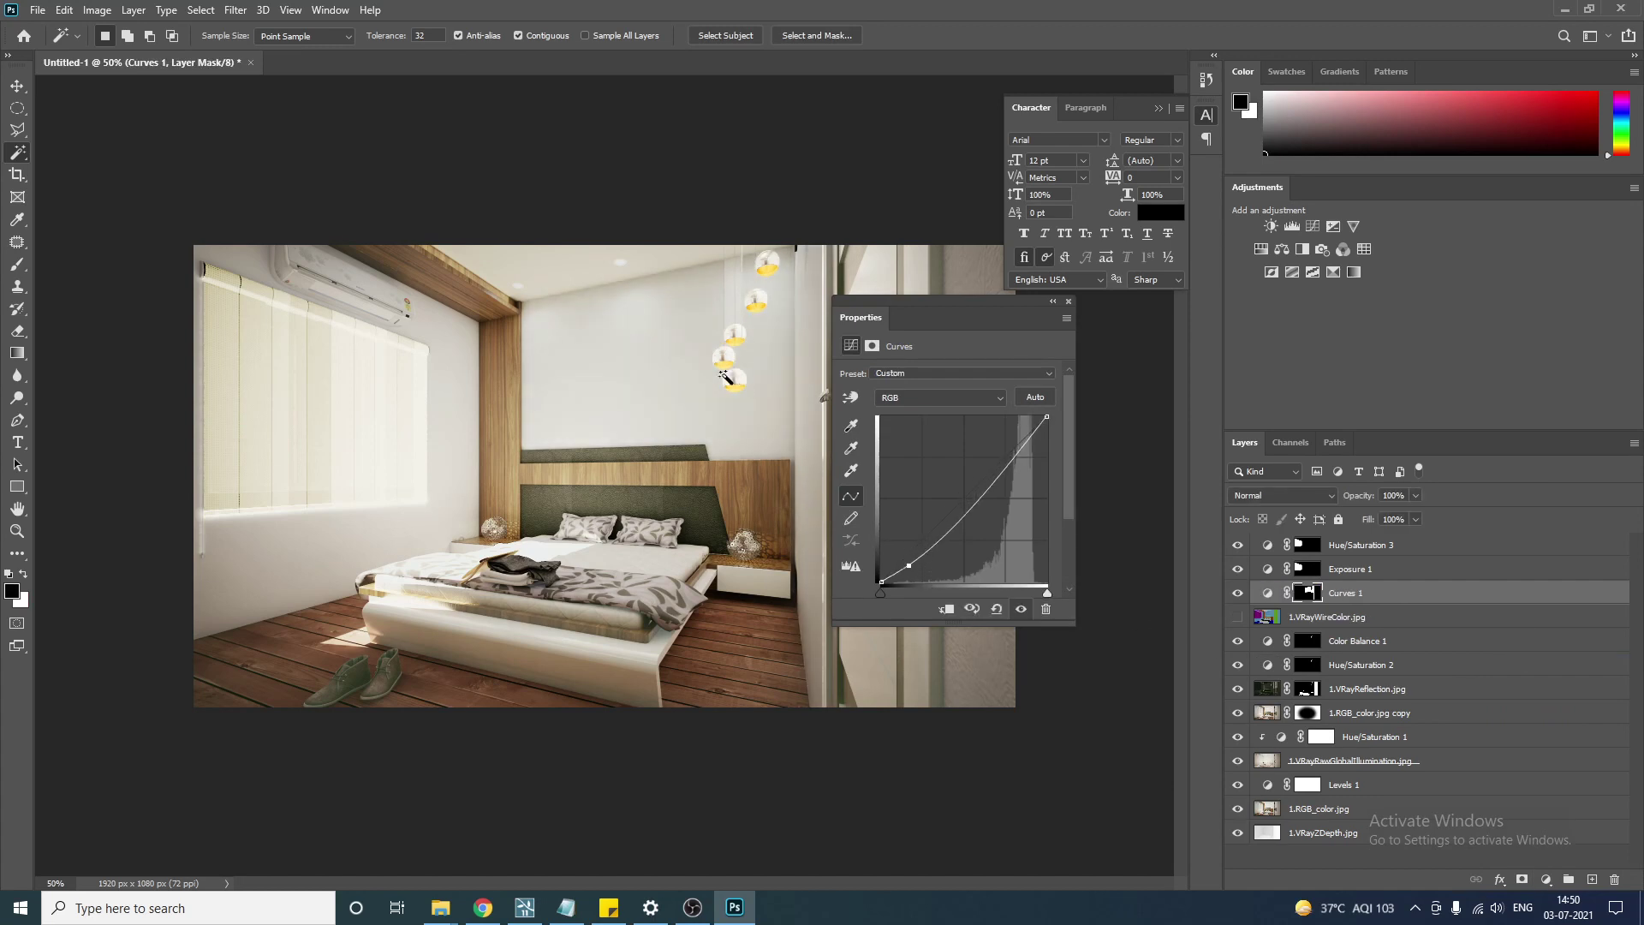
drag(954, 305, 1162, 353)
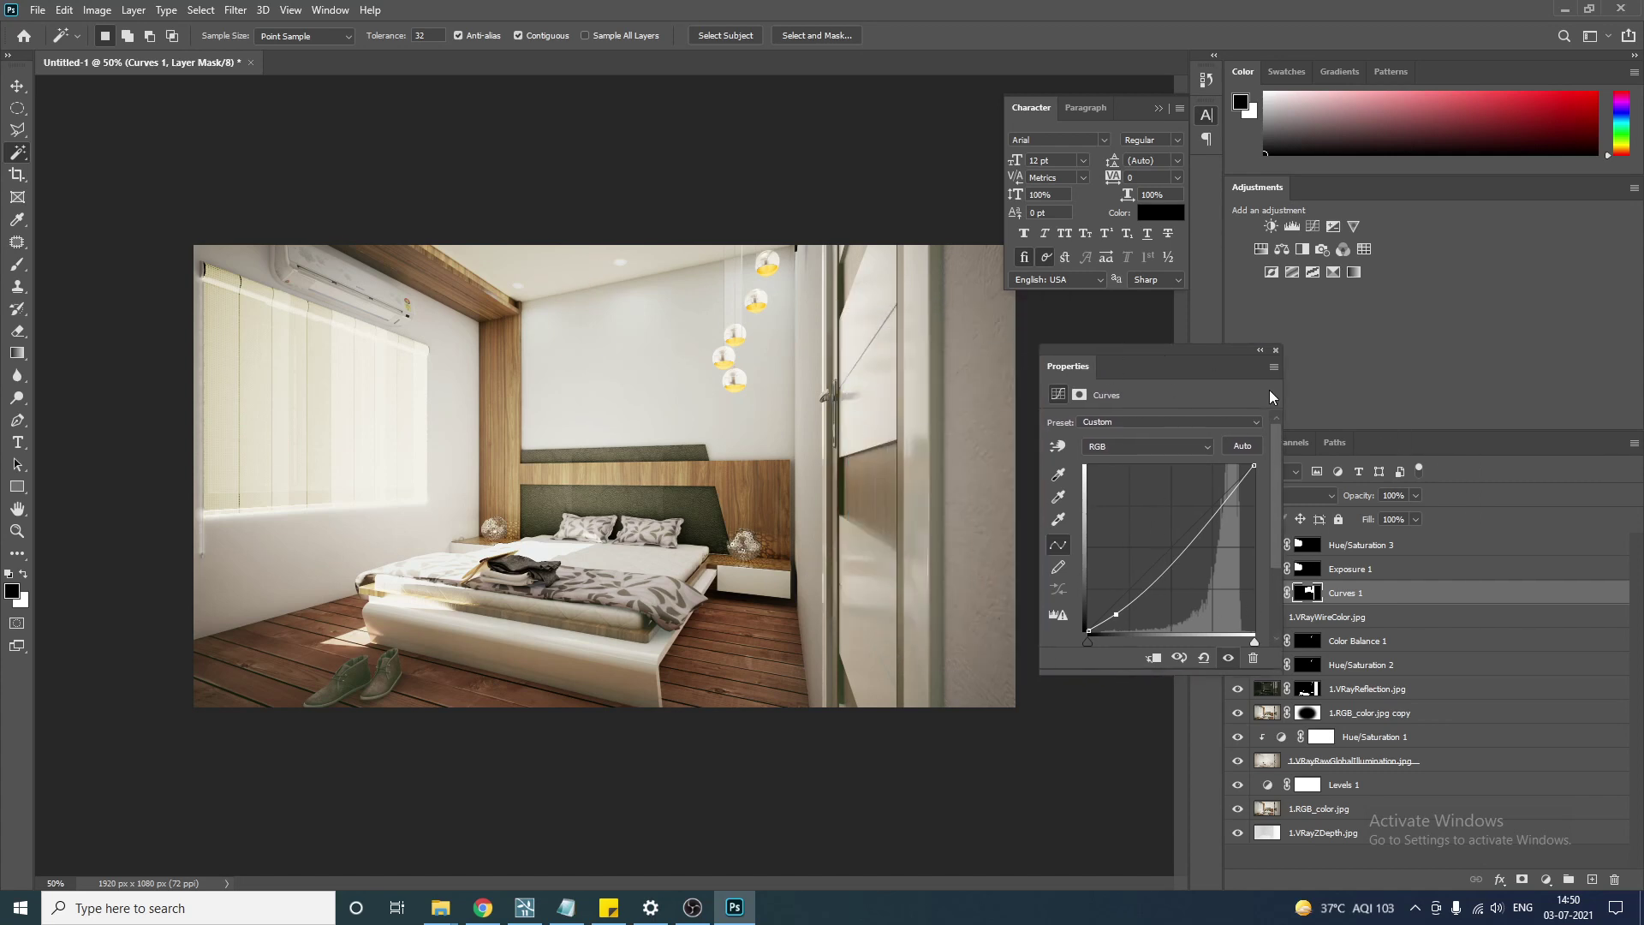
click(1275, 349)
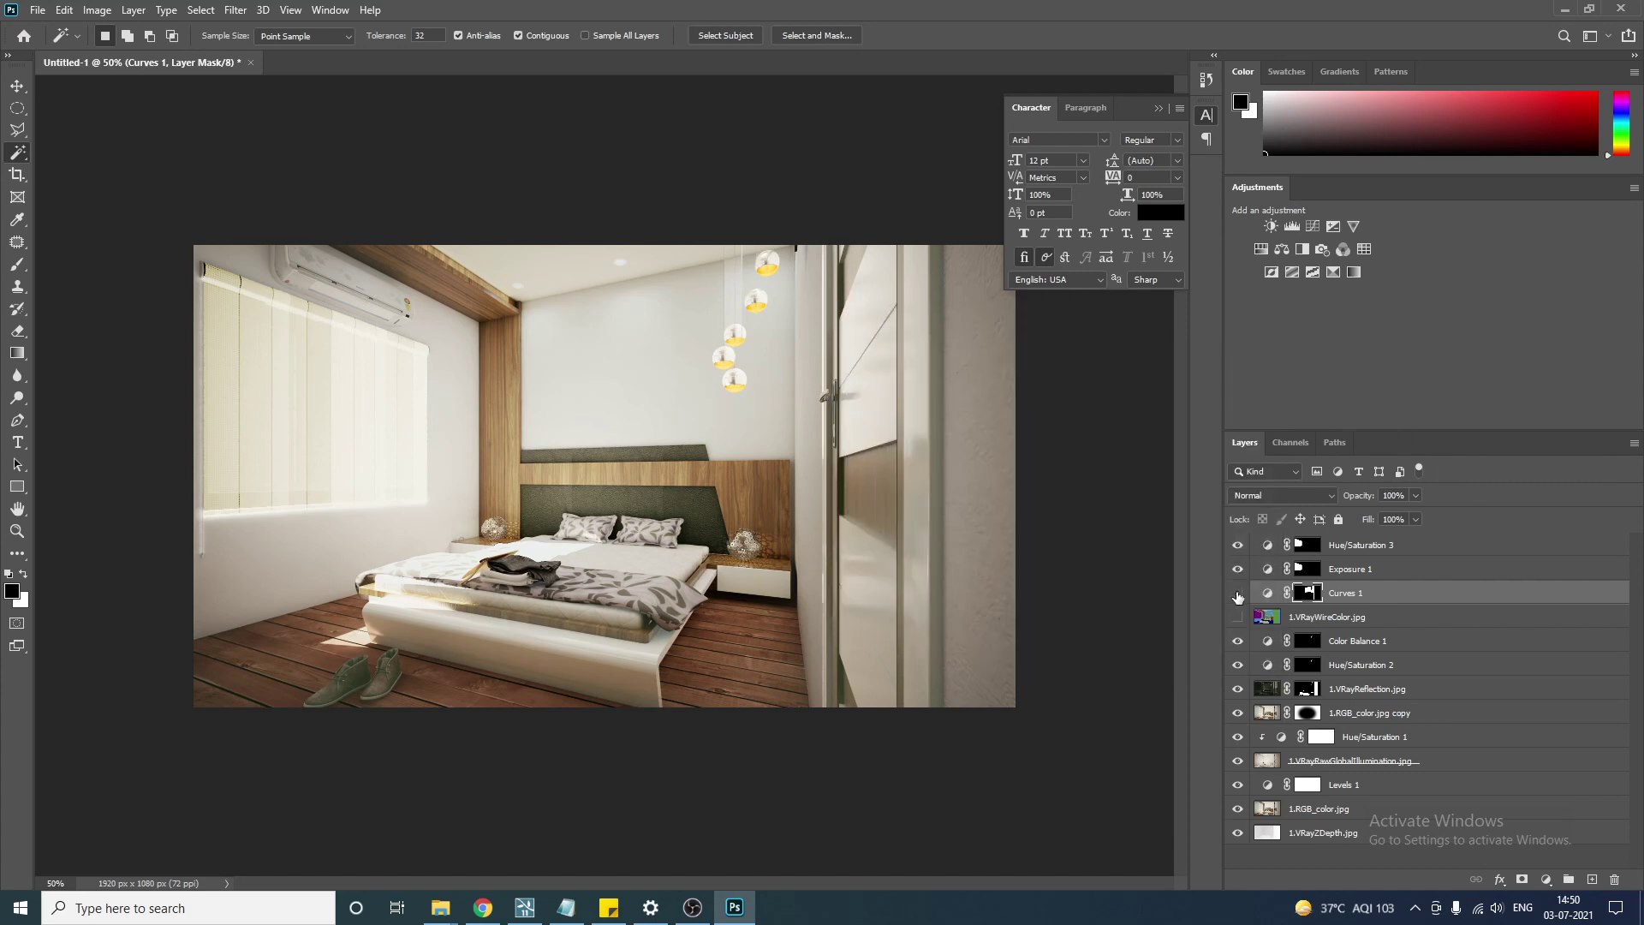
click(1237, 595)
click(1237, 594)
click(1238, 594)
click(1237, 594)
click(1237, 594)
click(1237, 595)
Try to select the wall strips between the pendant lamp cords by their wire colour for the Curves 1 mask.
ctrl+click(763, 296)
ctrl+click(762, 297)
ctrl+click(762, 296)
drag(852, 205, 797, 491)
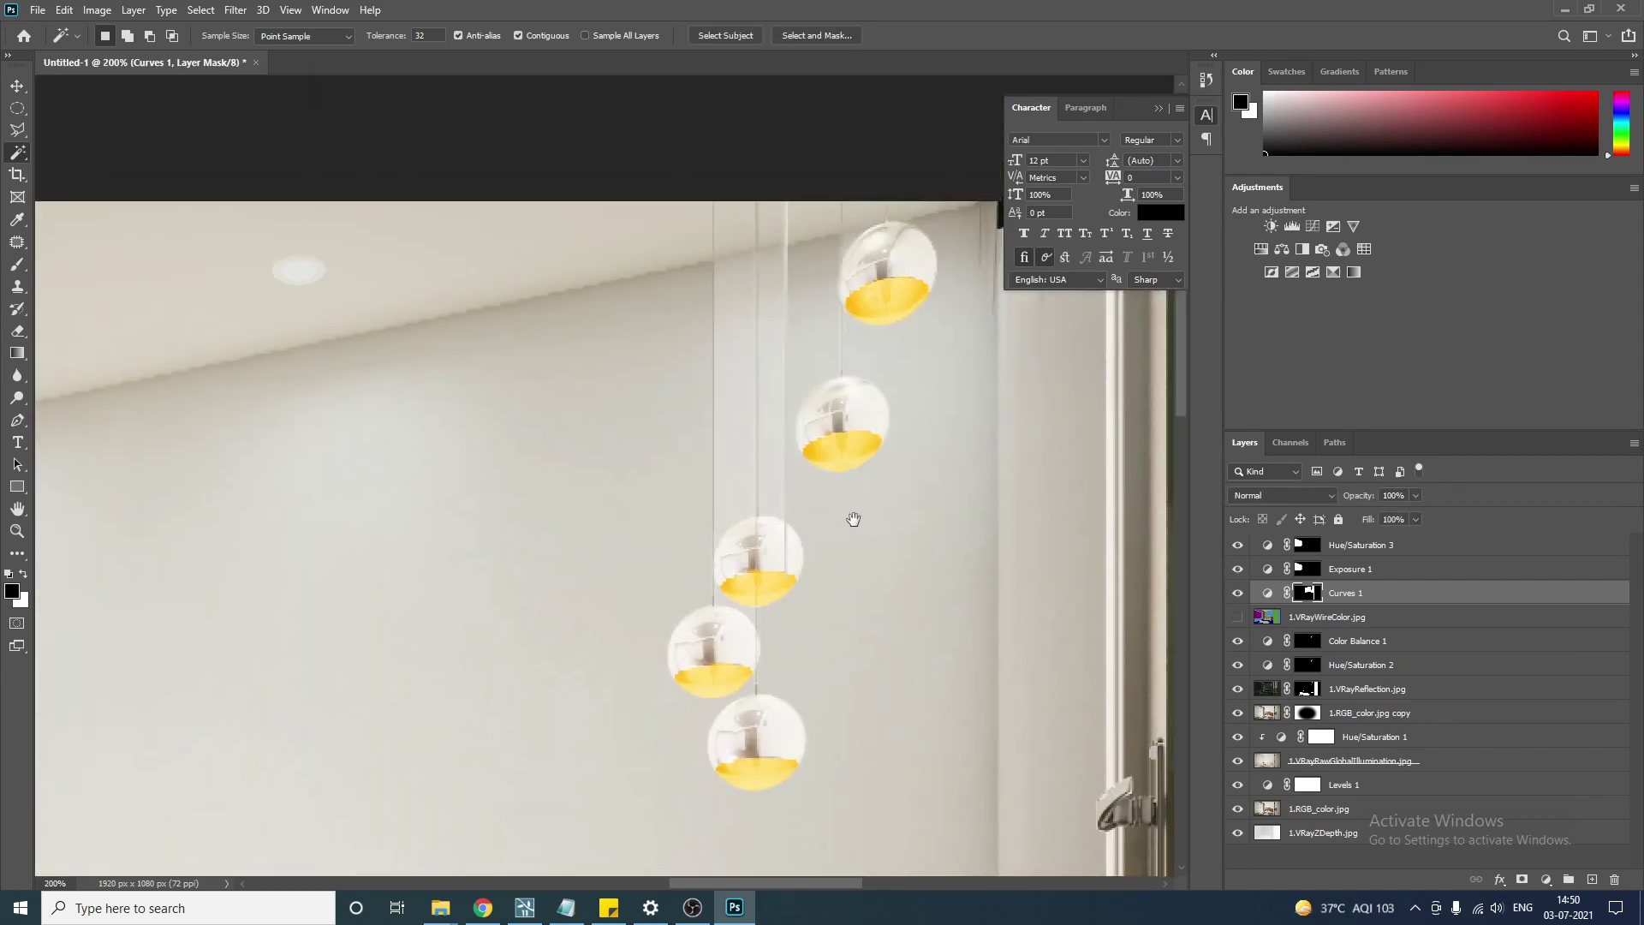
click(1349, 628)
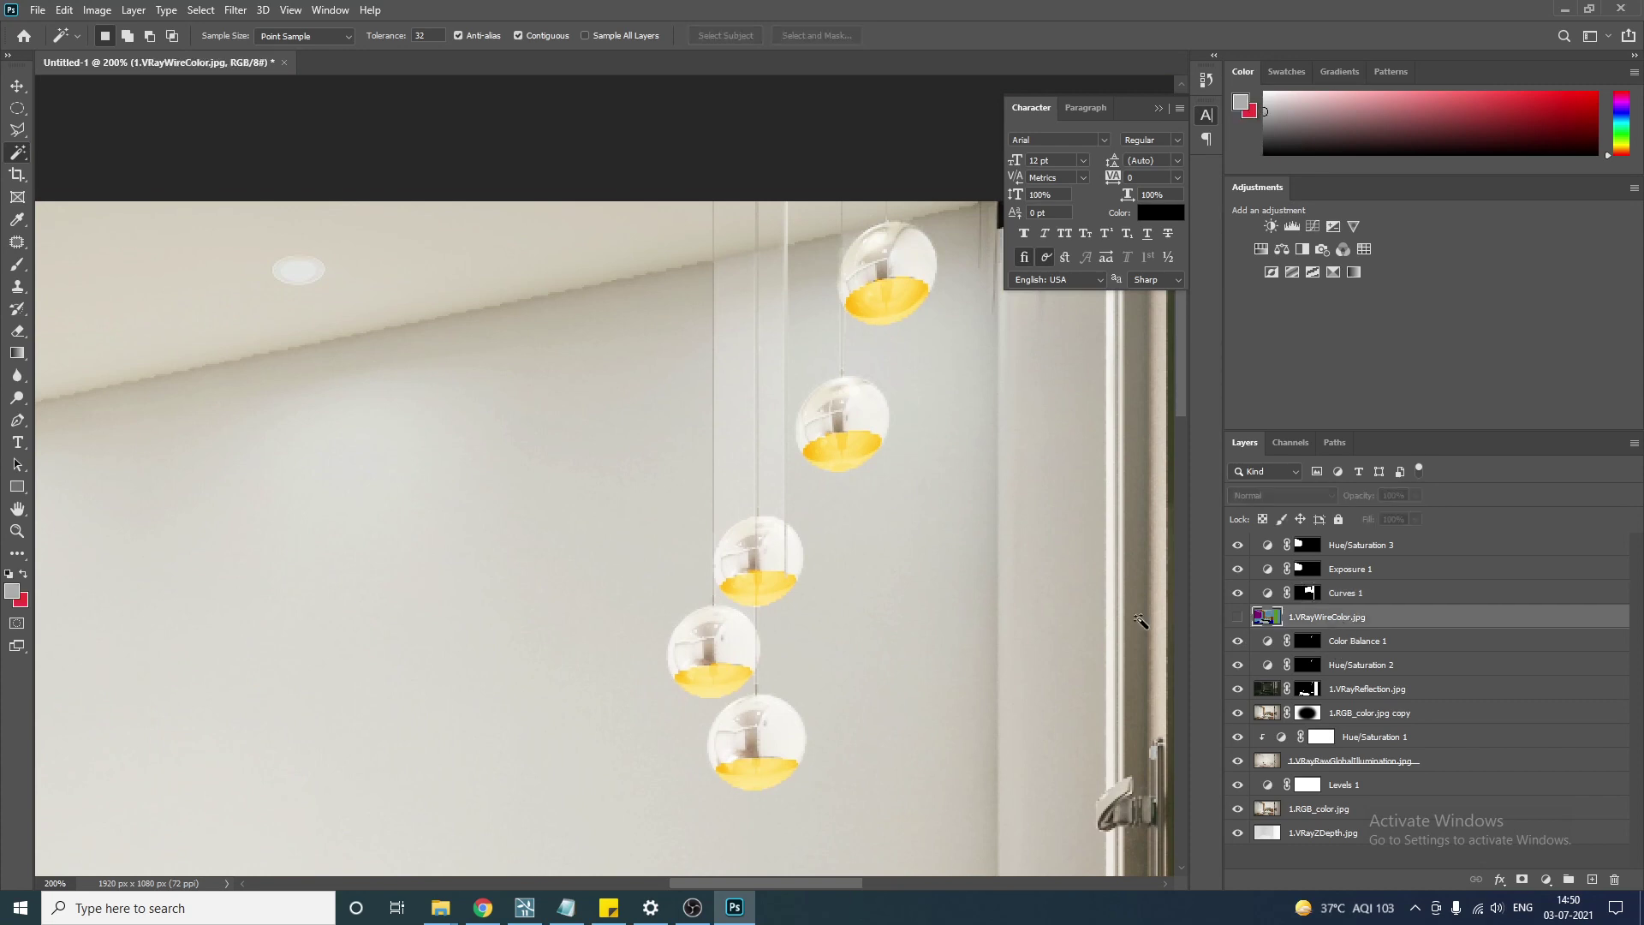
click(745, 396)
shift+click(775, 404)
drag(768, 440, 709, 414)
click(1360, 593)
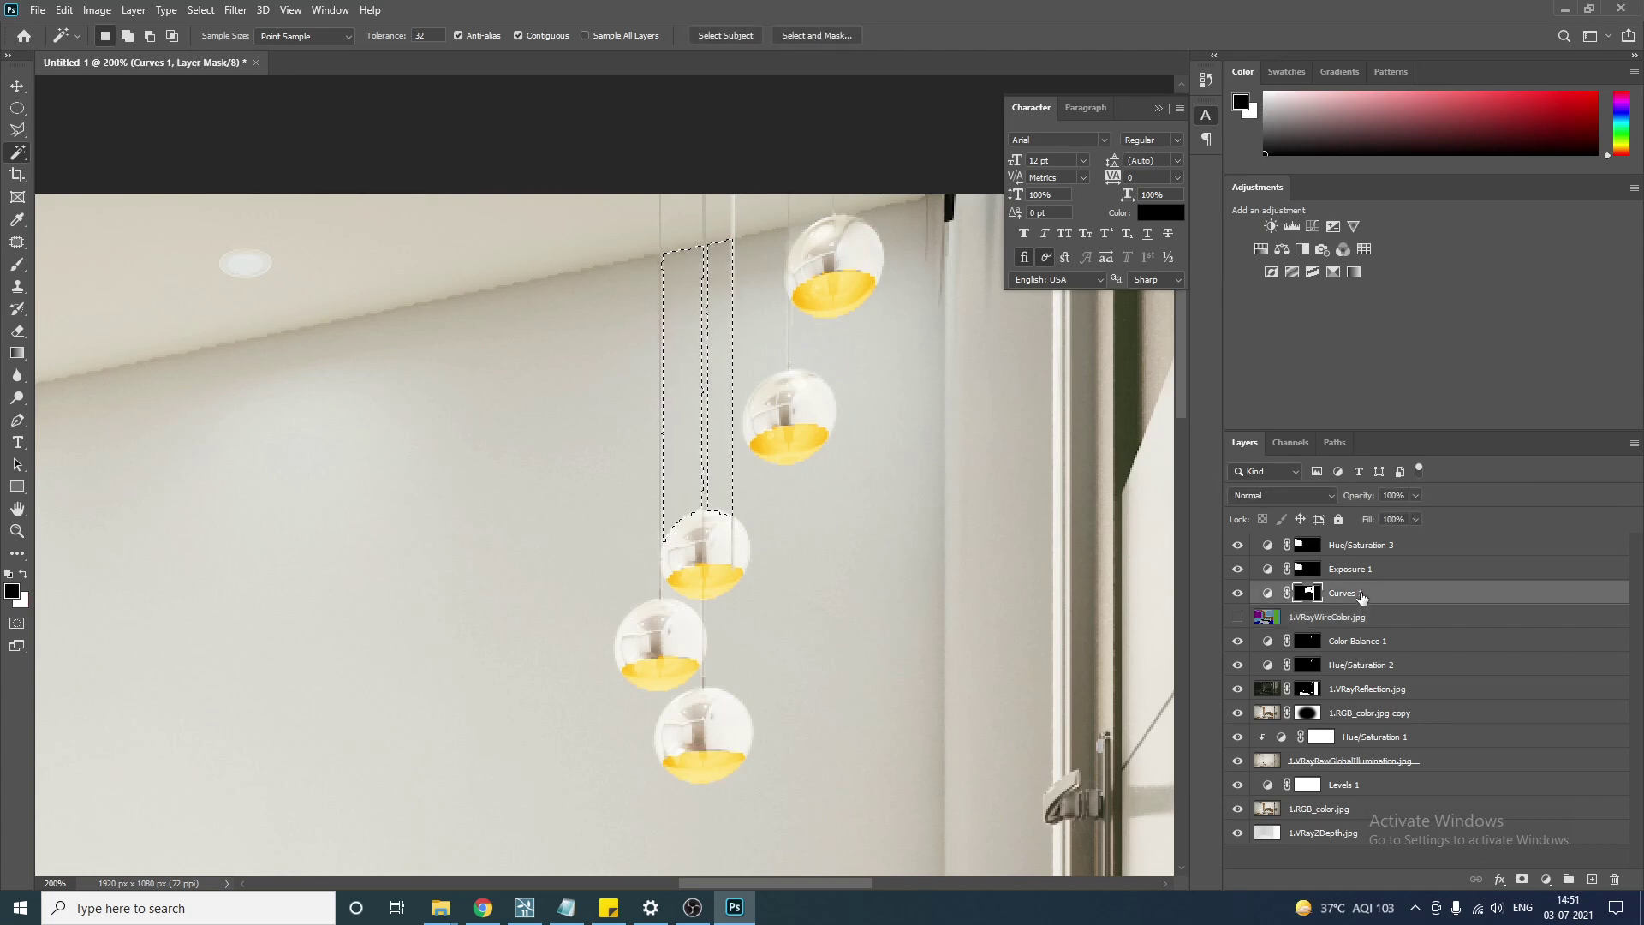
key(ctrl+d)
key(ctrl+0)
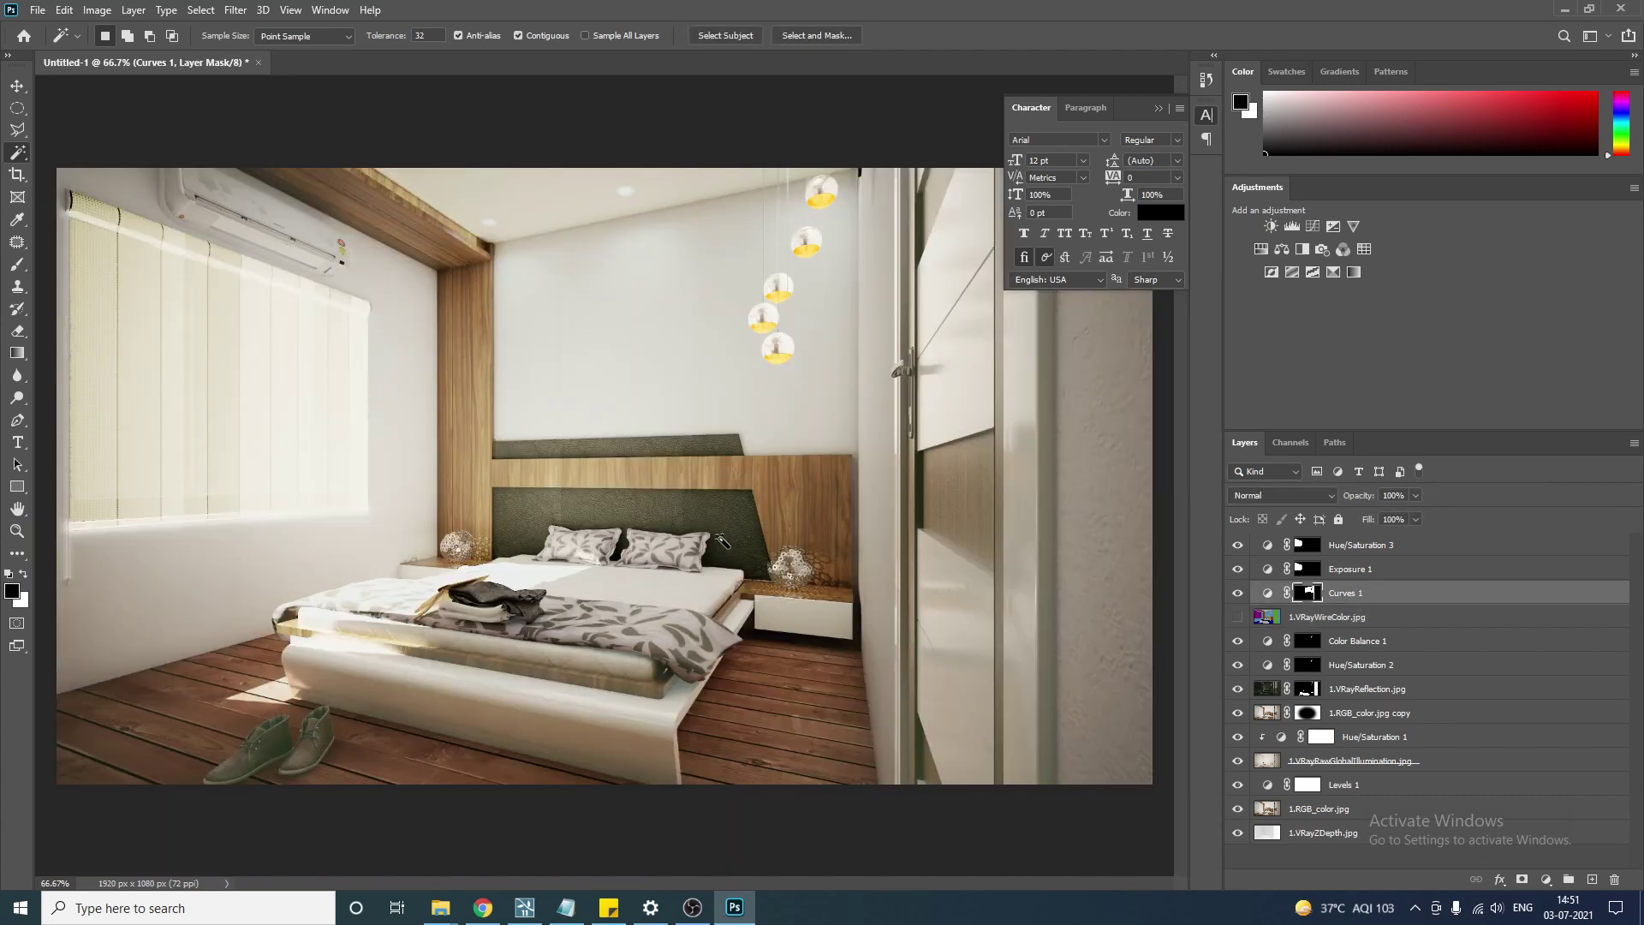
Examine what 1.VRayReflection.jpg contributes by comparing the image with and without it and viewing that layer alone.
scroll(722, 540, up, 1)
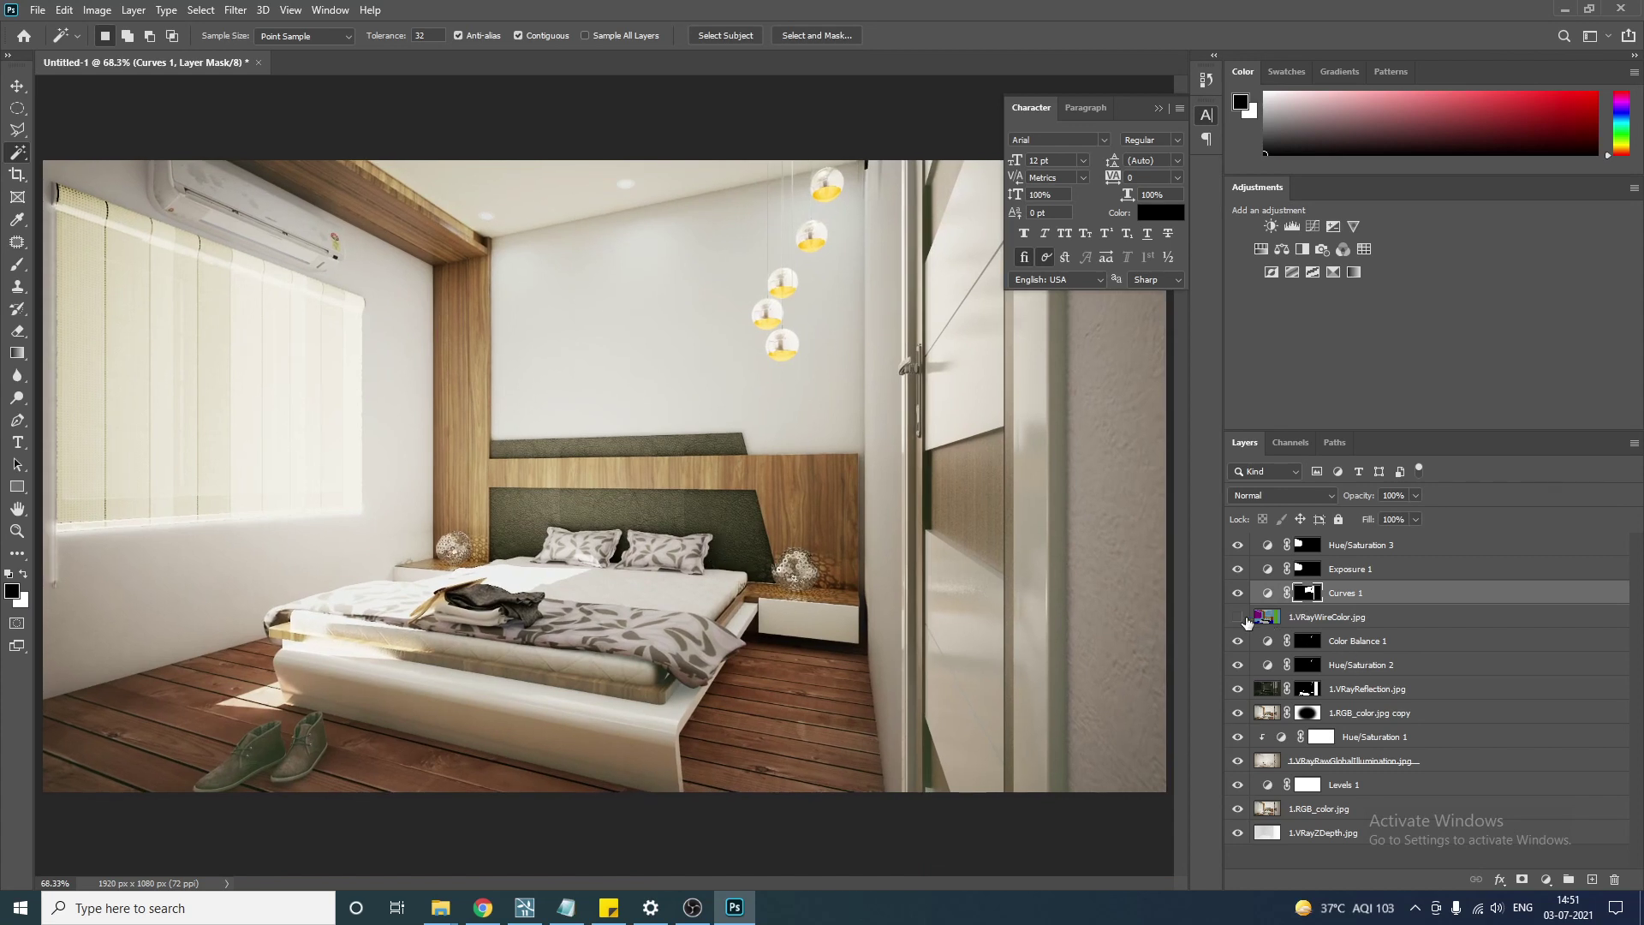
click(1237, 689)
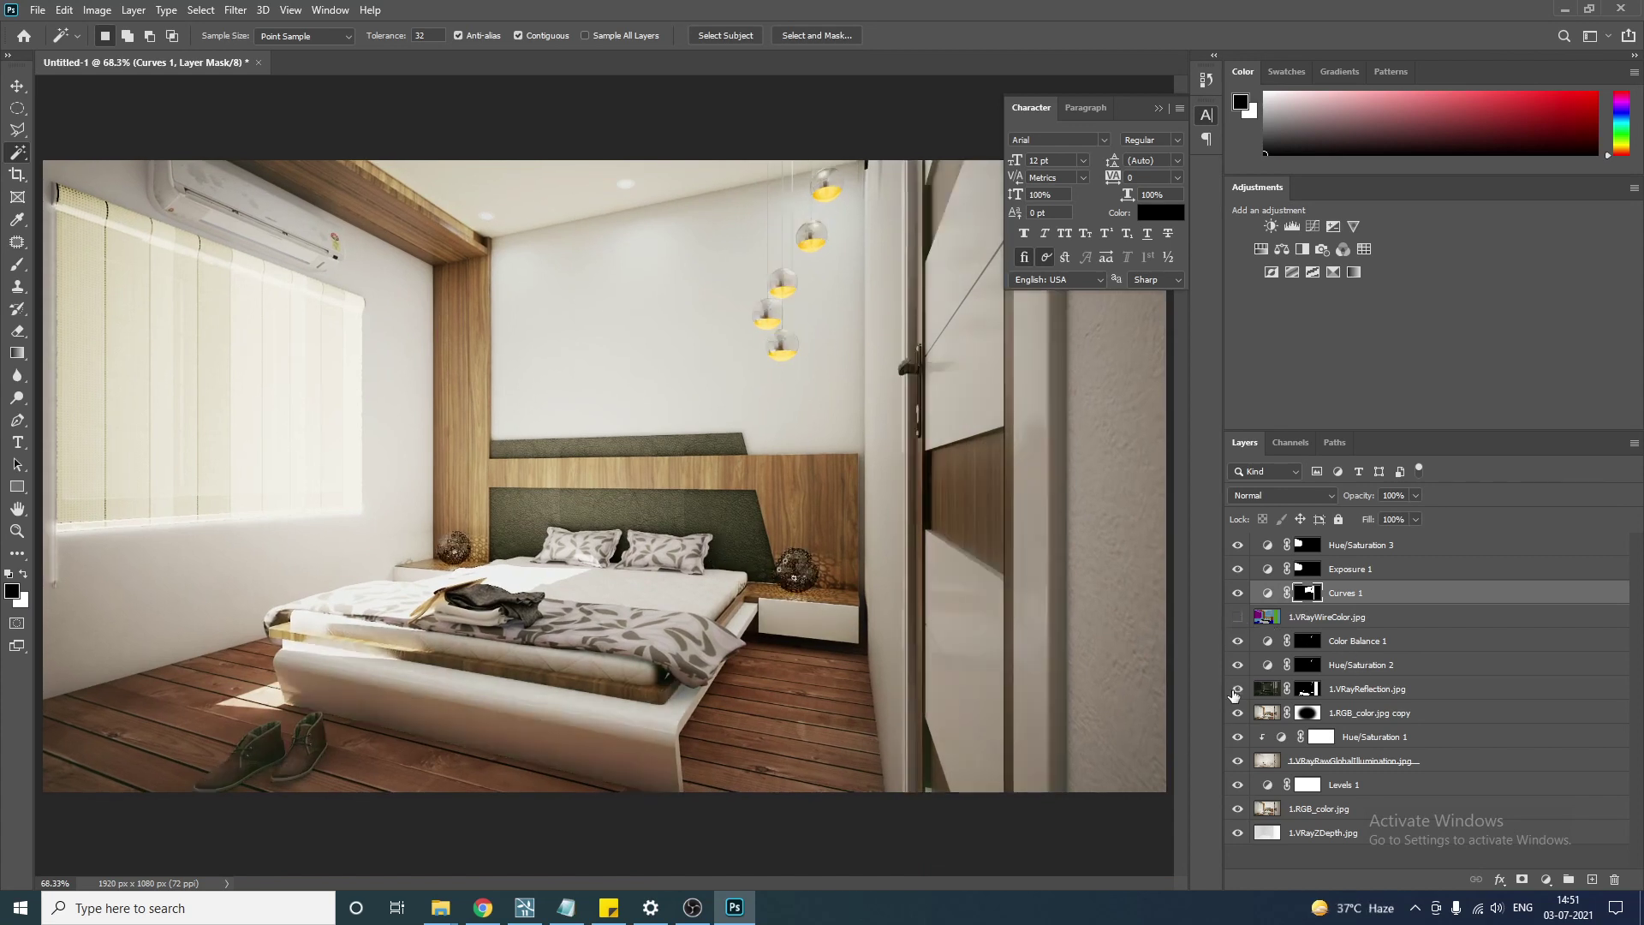
click(1236, 689)
alt+click(1237, 689)
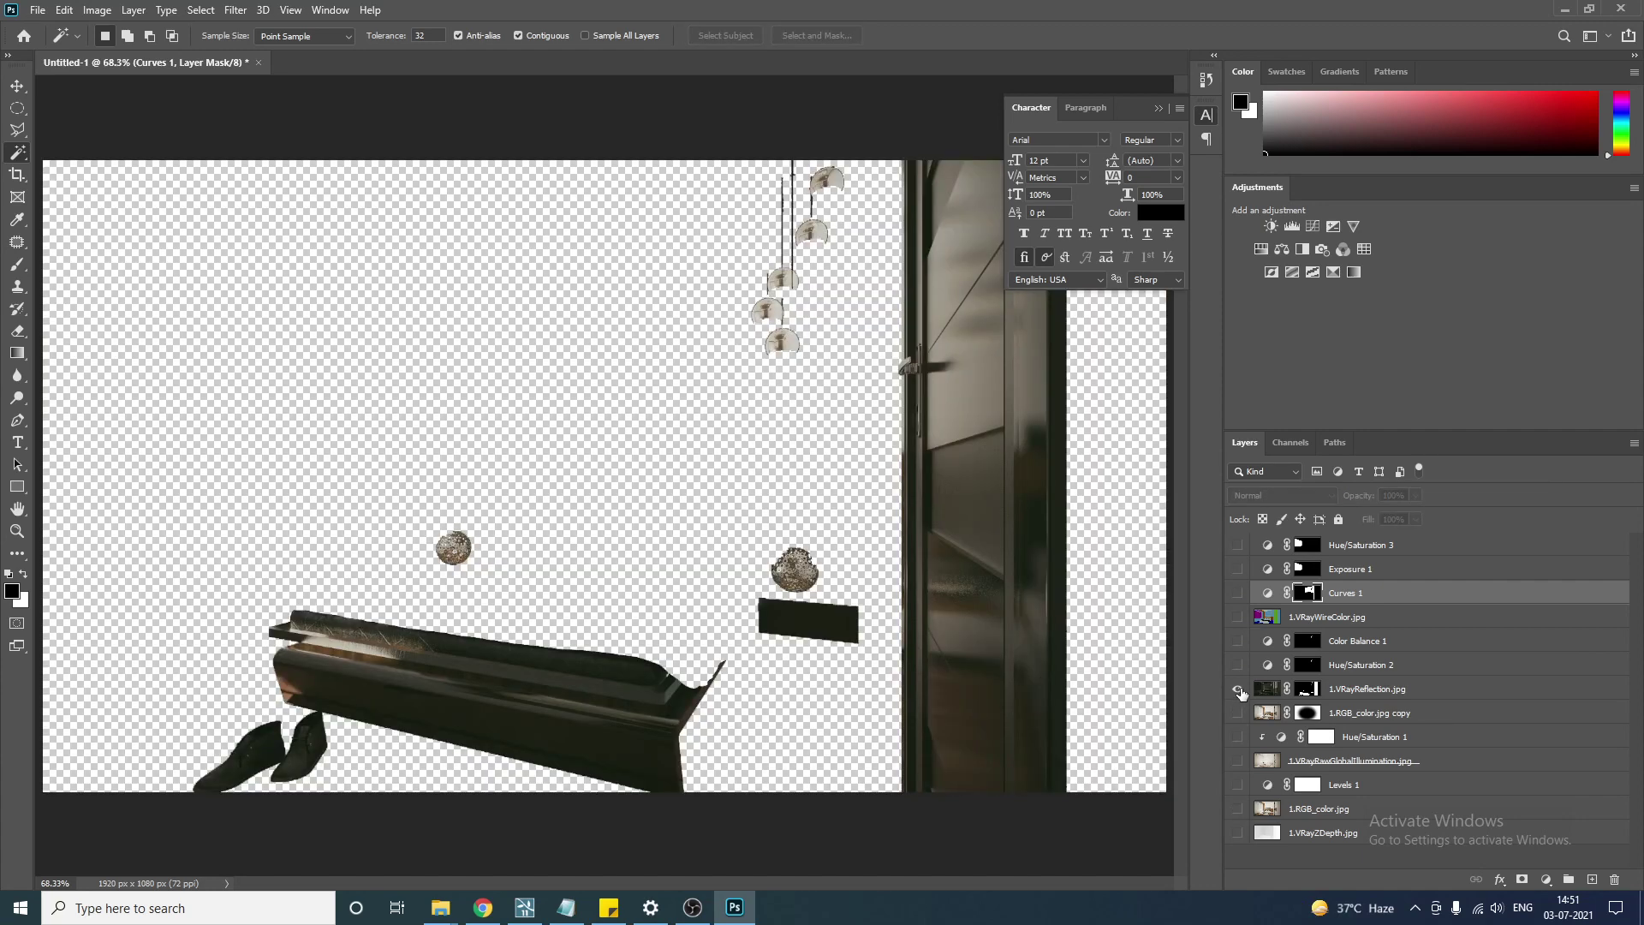
alt+click(1237, 689)
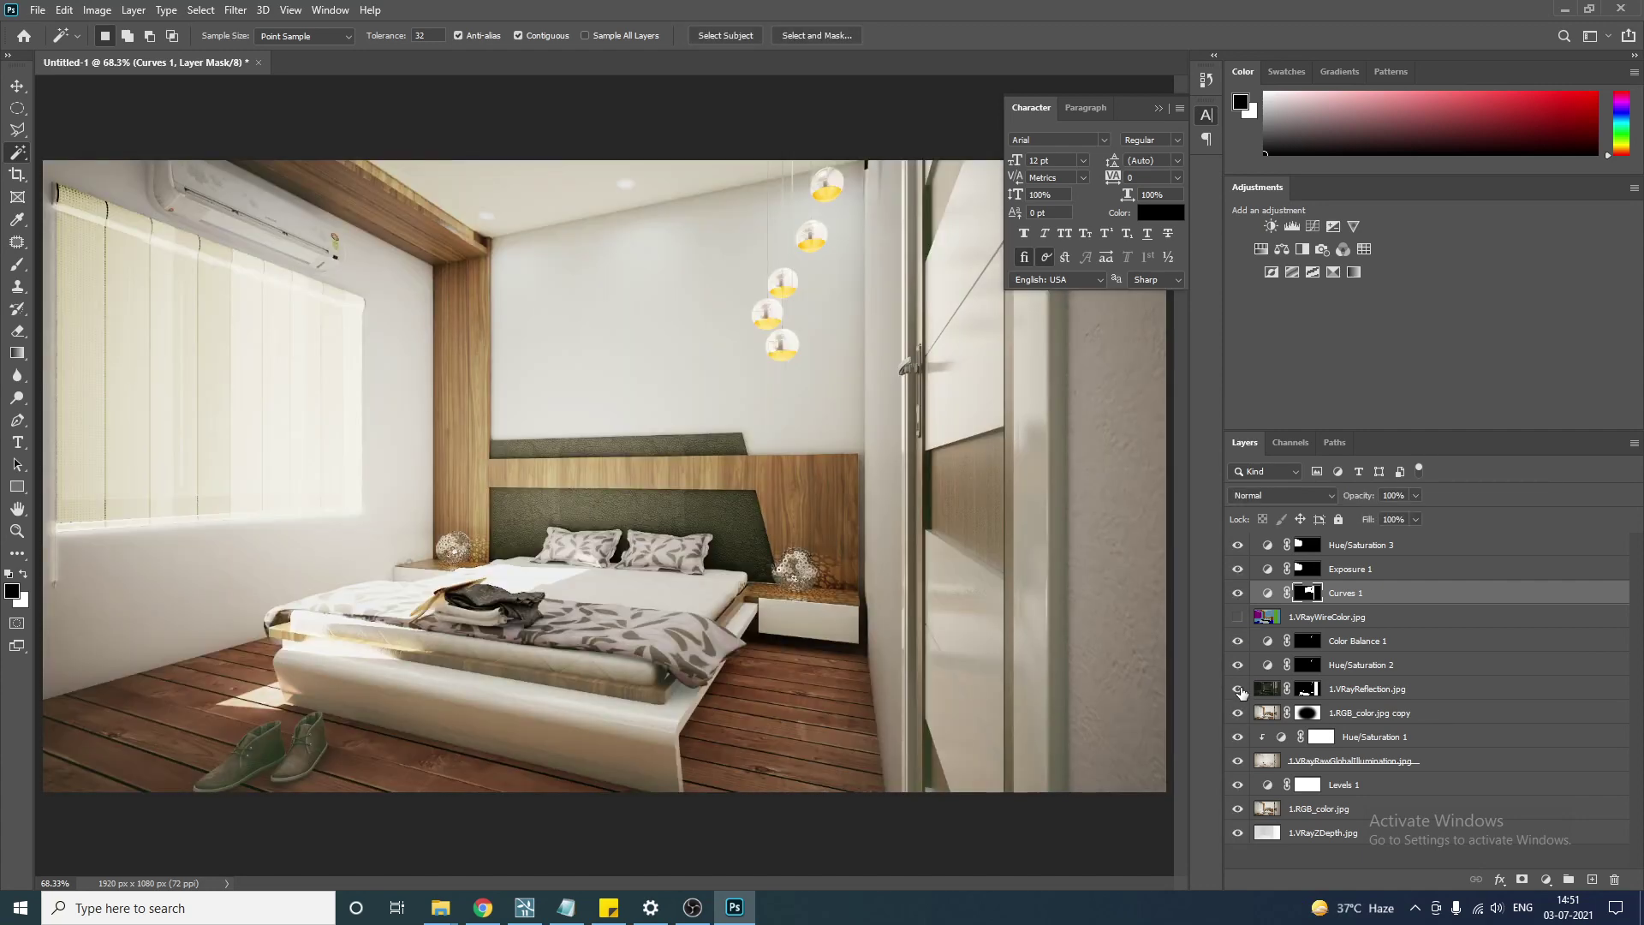
scroll(676, 558, down, 2)
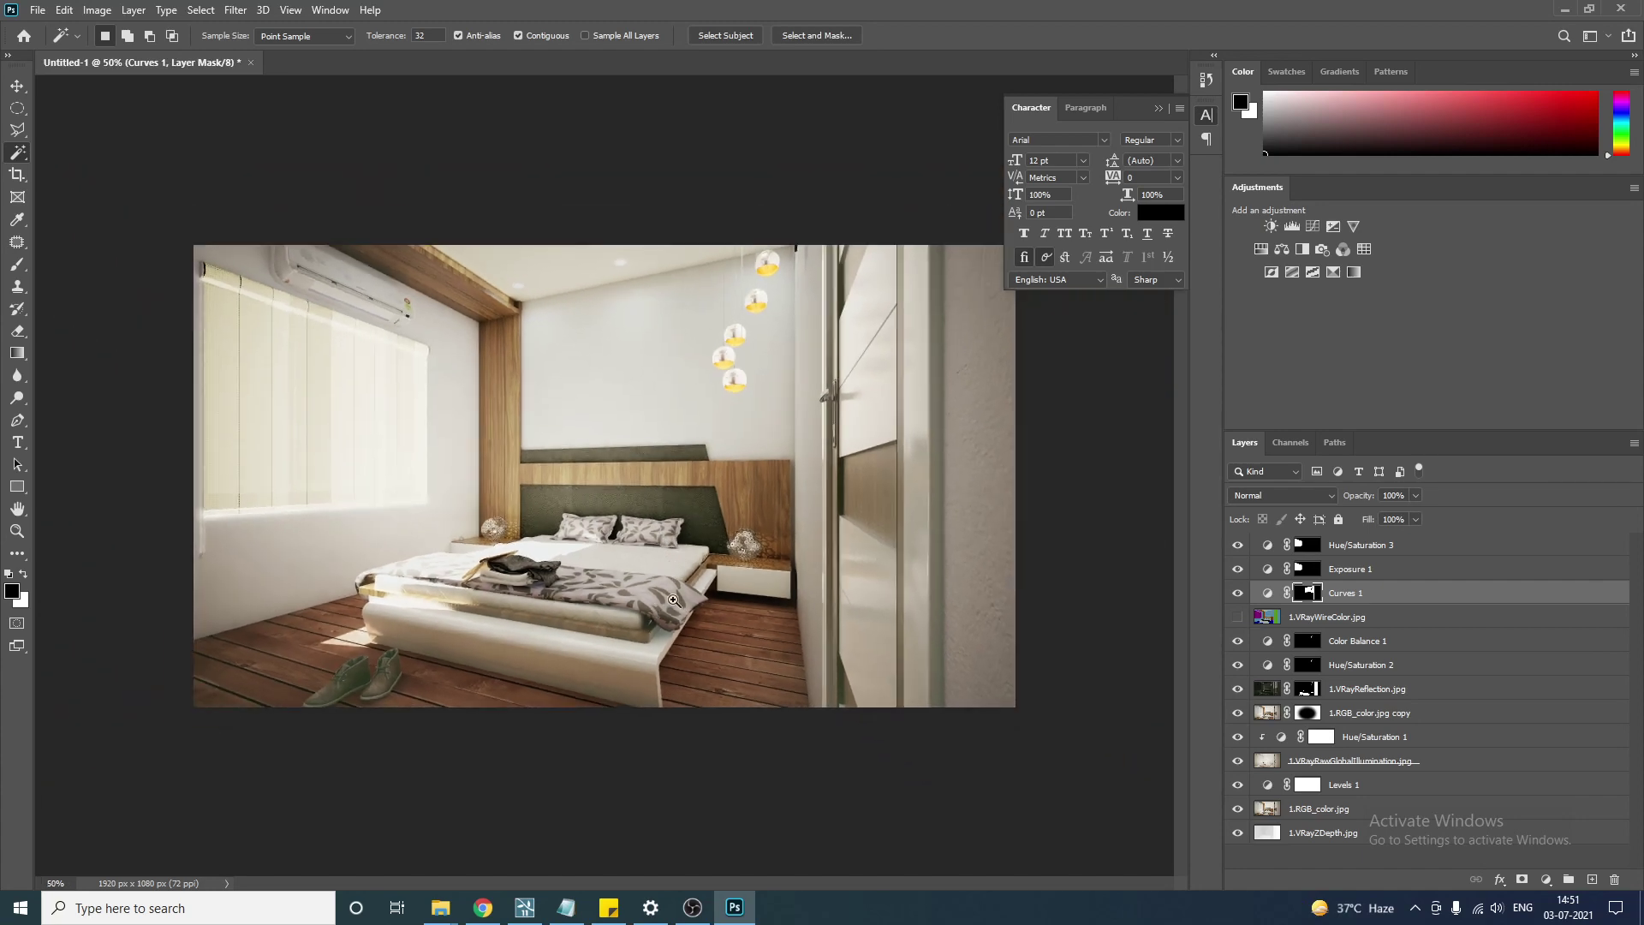
scroll(673, 599, up, 1)
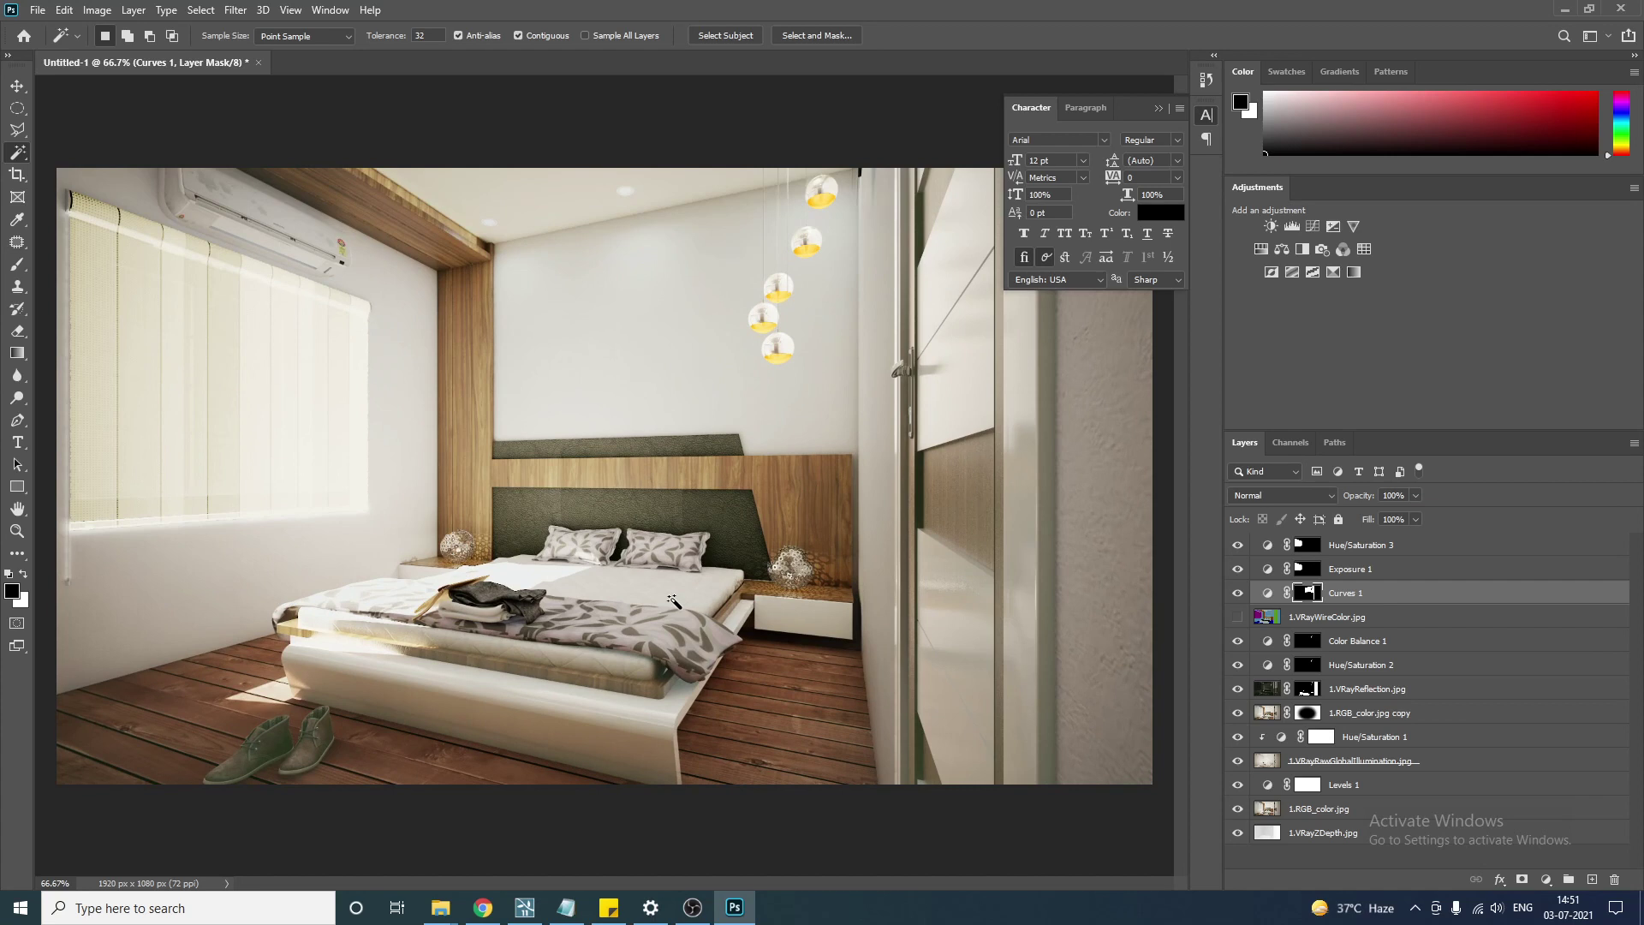
scroll(750, 553, down, 1)
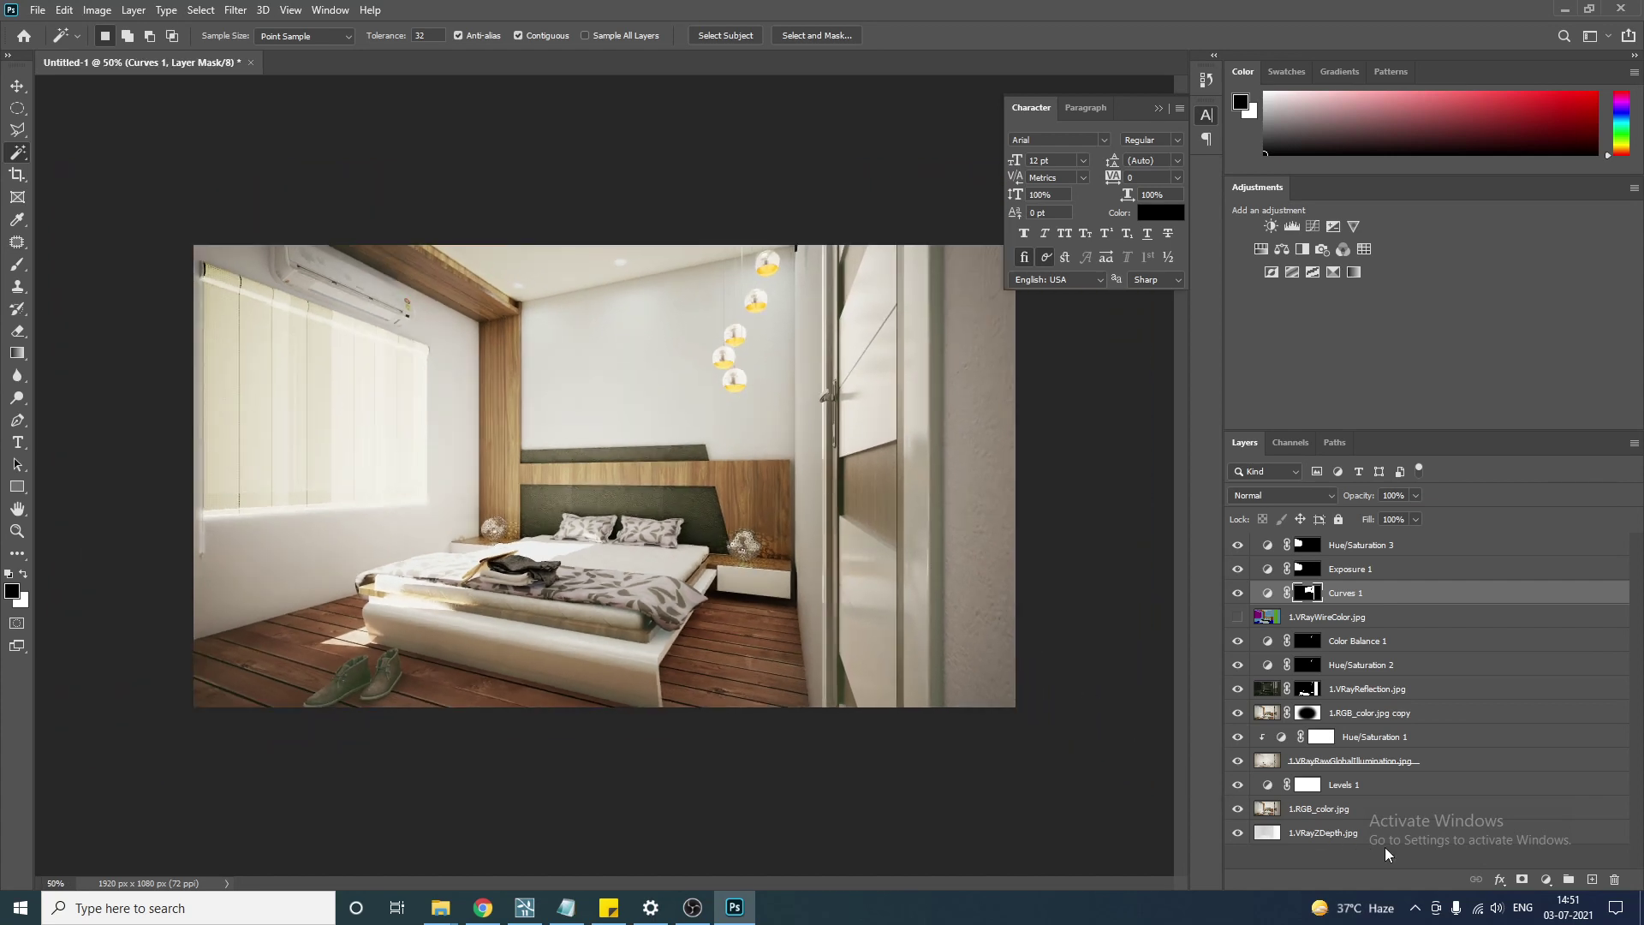
Duplicate all layers, merge the copies into a single layer and name it MargeAll.
click(1366, 832)
shift+click(1451, 546)
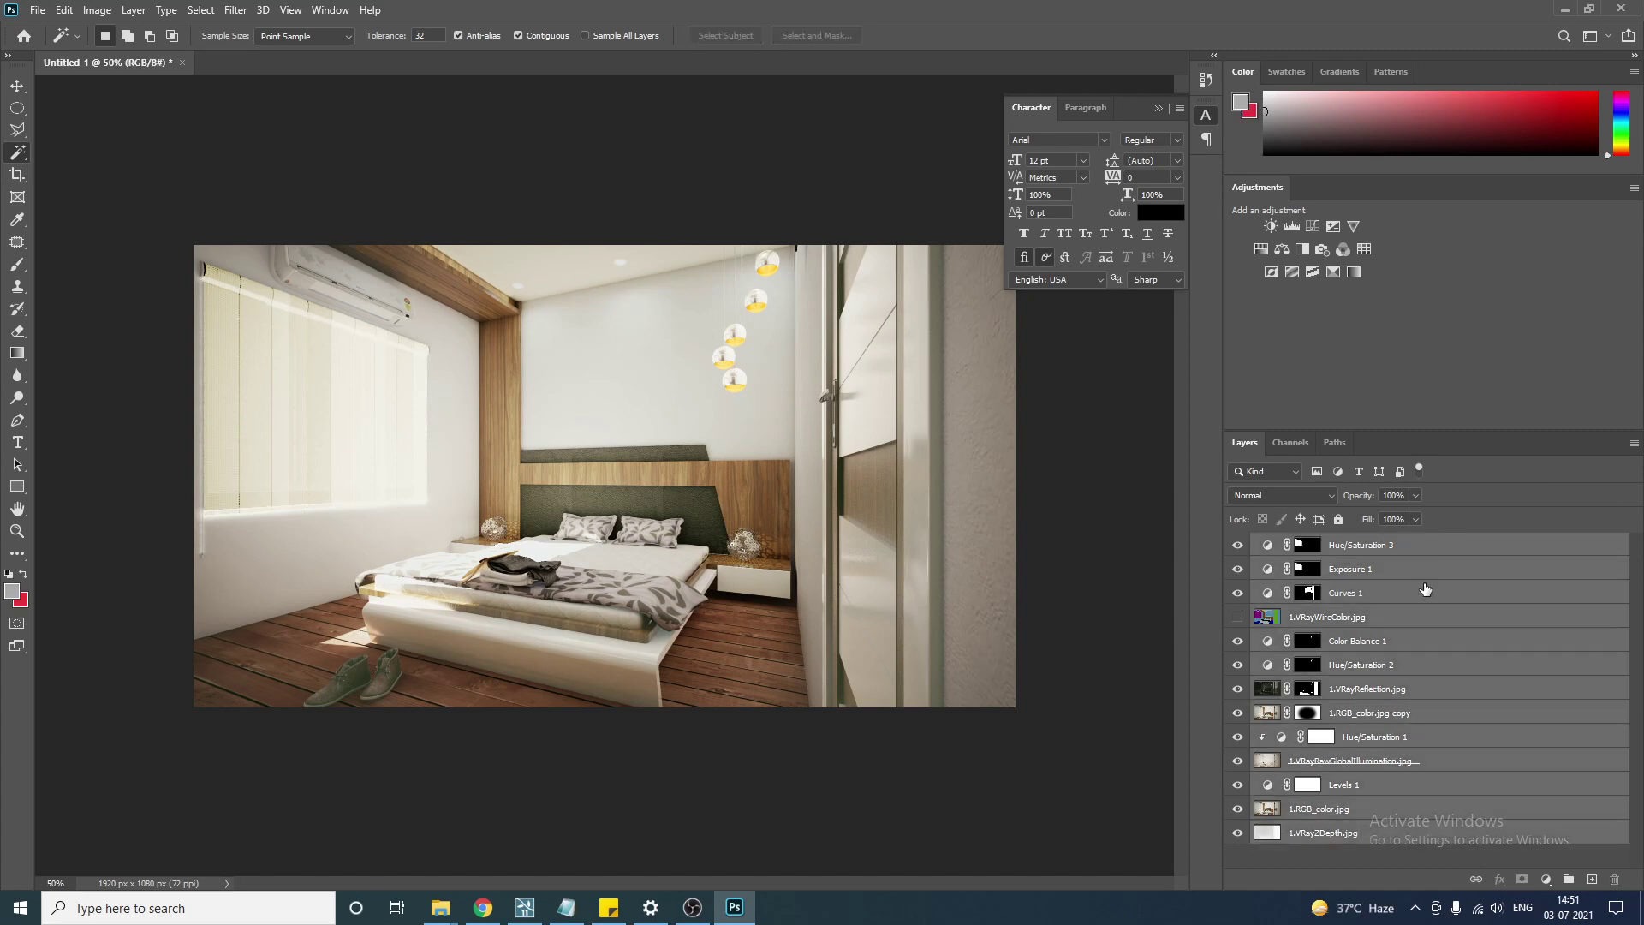
key(ctrl+j)
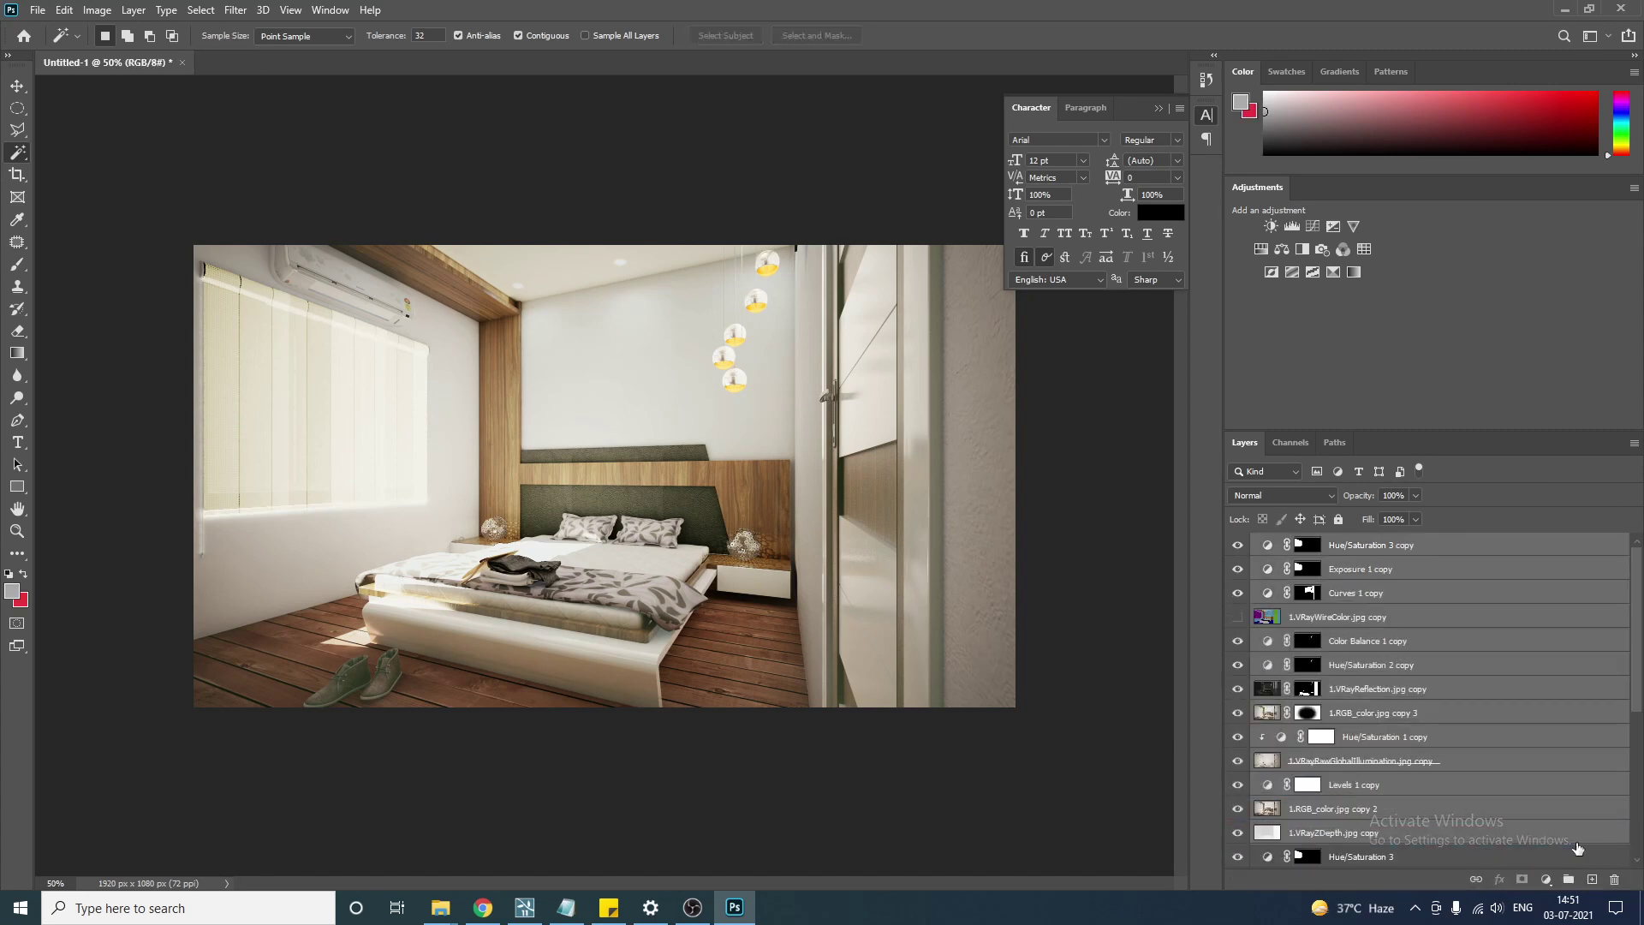
key(ctrl+e)
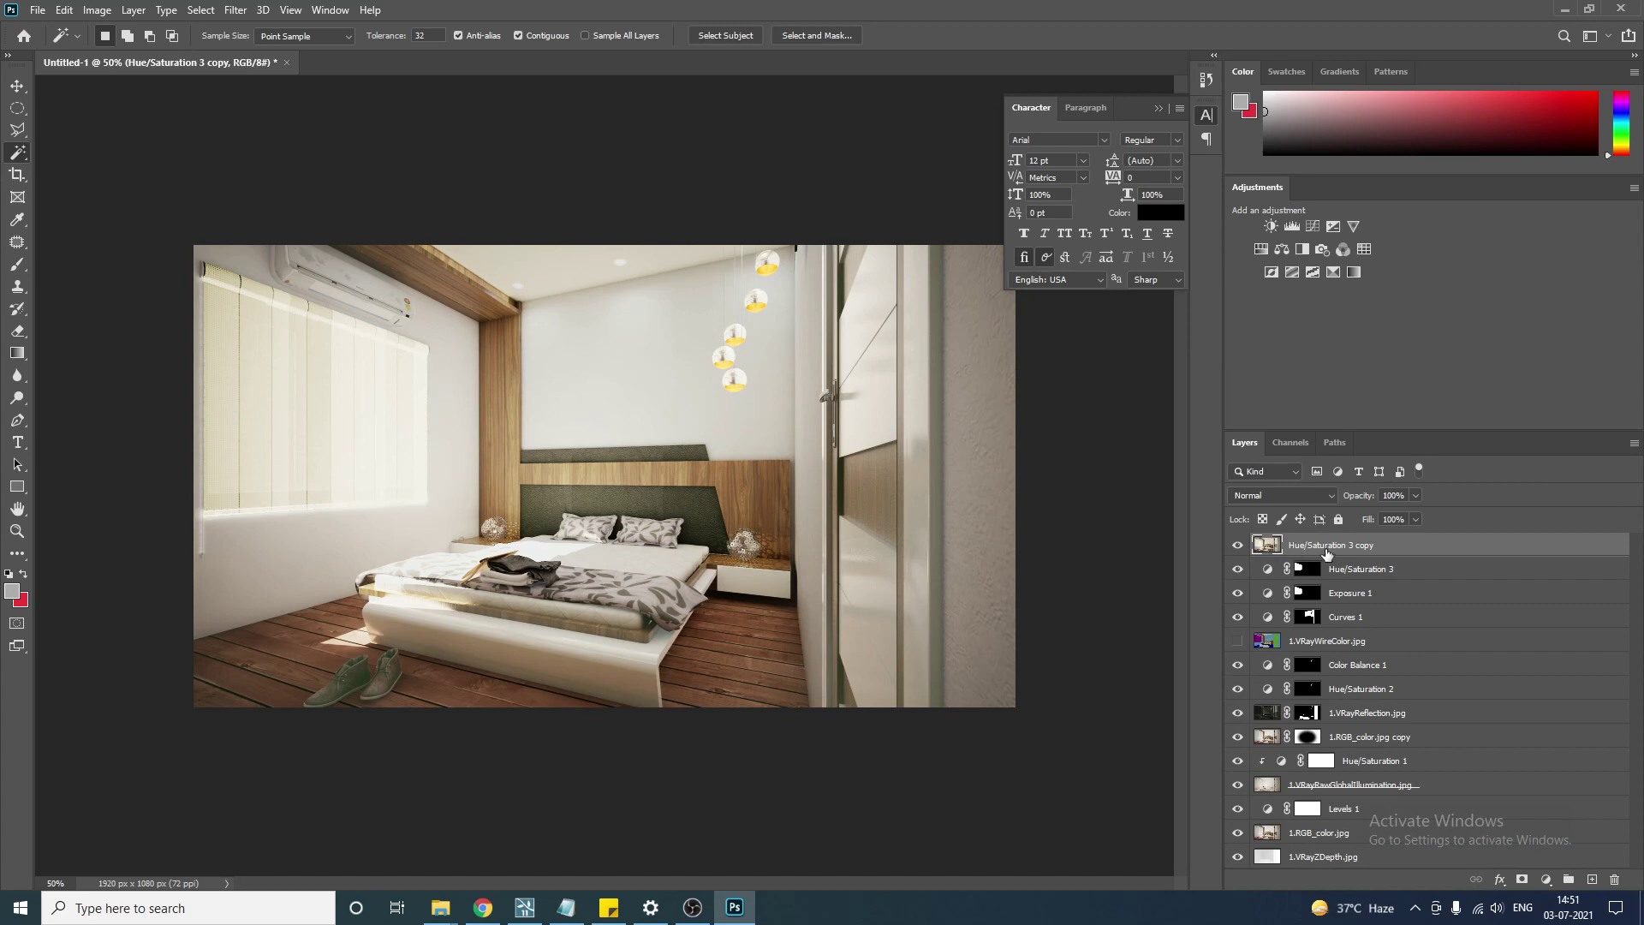
text(MargeAll)
key(Return)
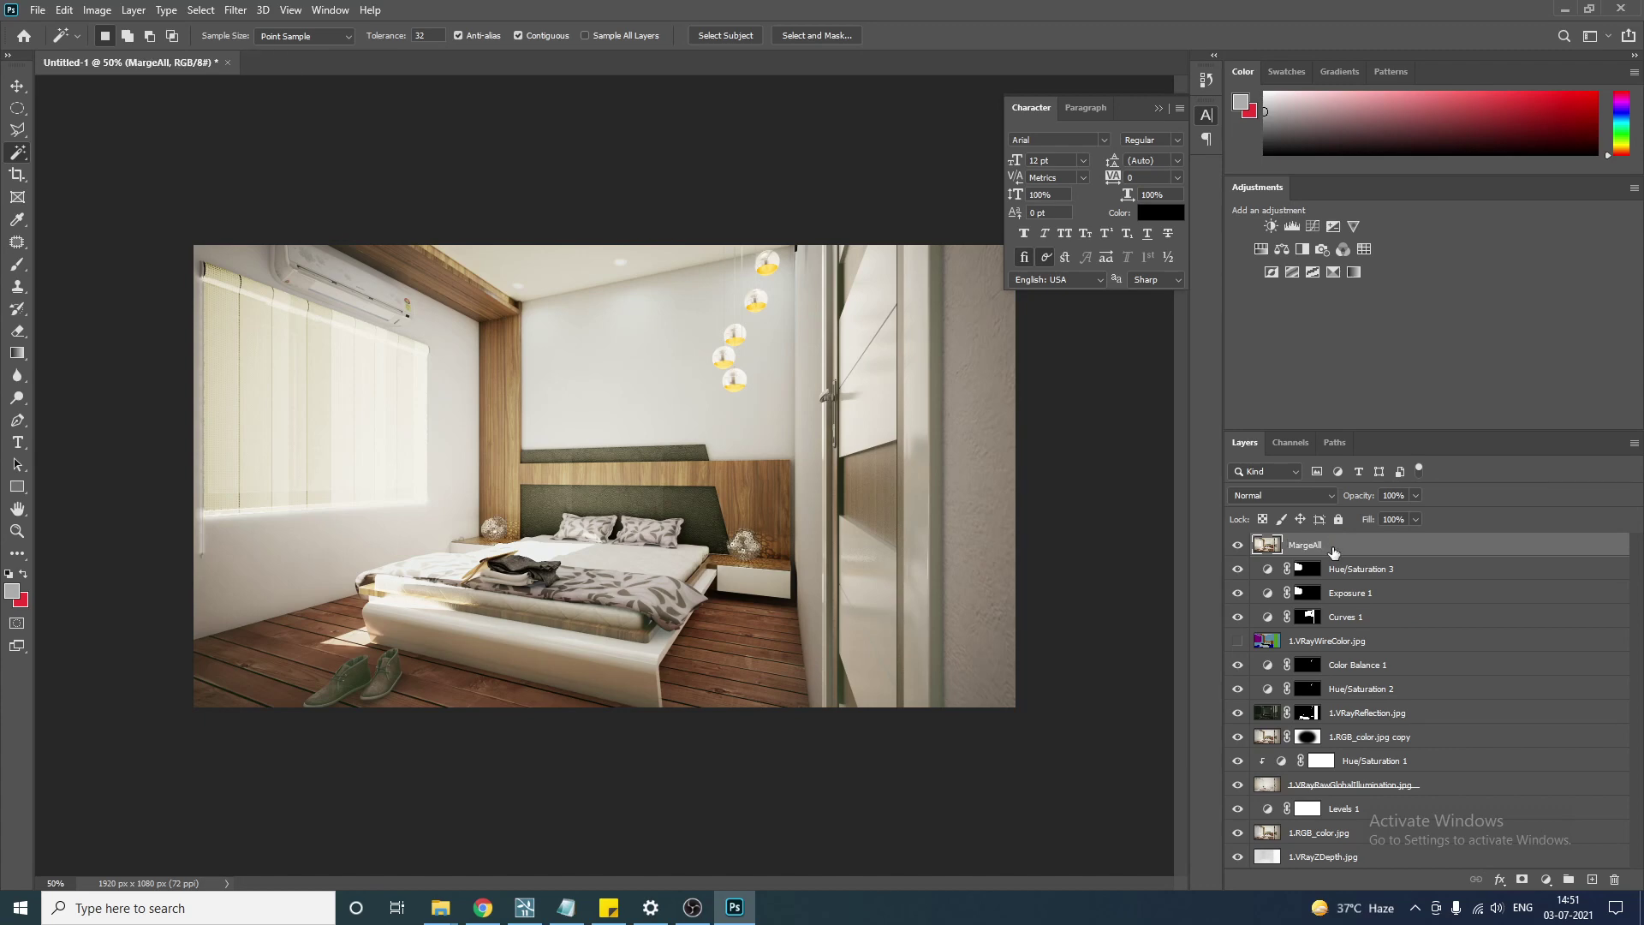
Rename the merged layer MargeAll_Backup.
double_click(1357, 546)
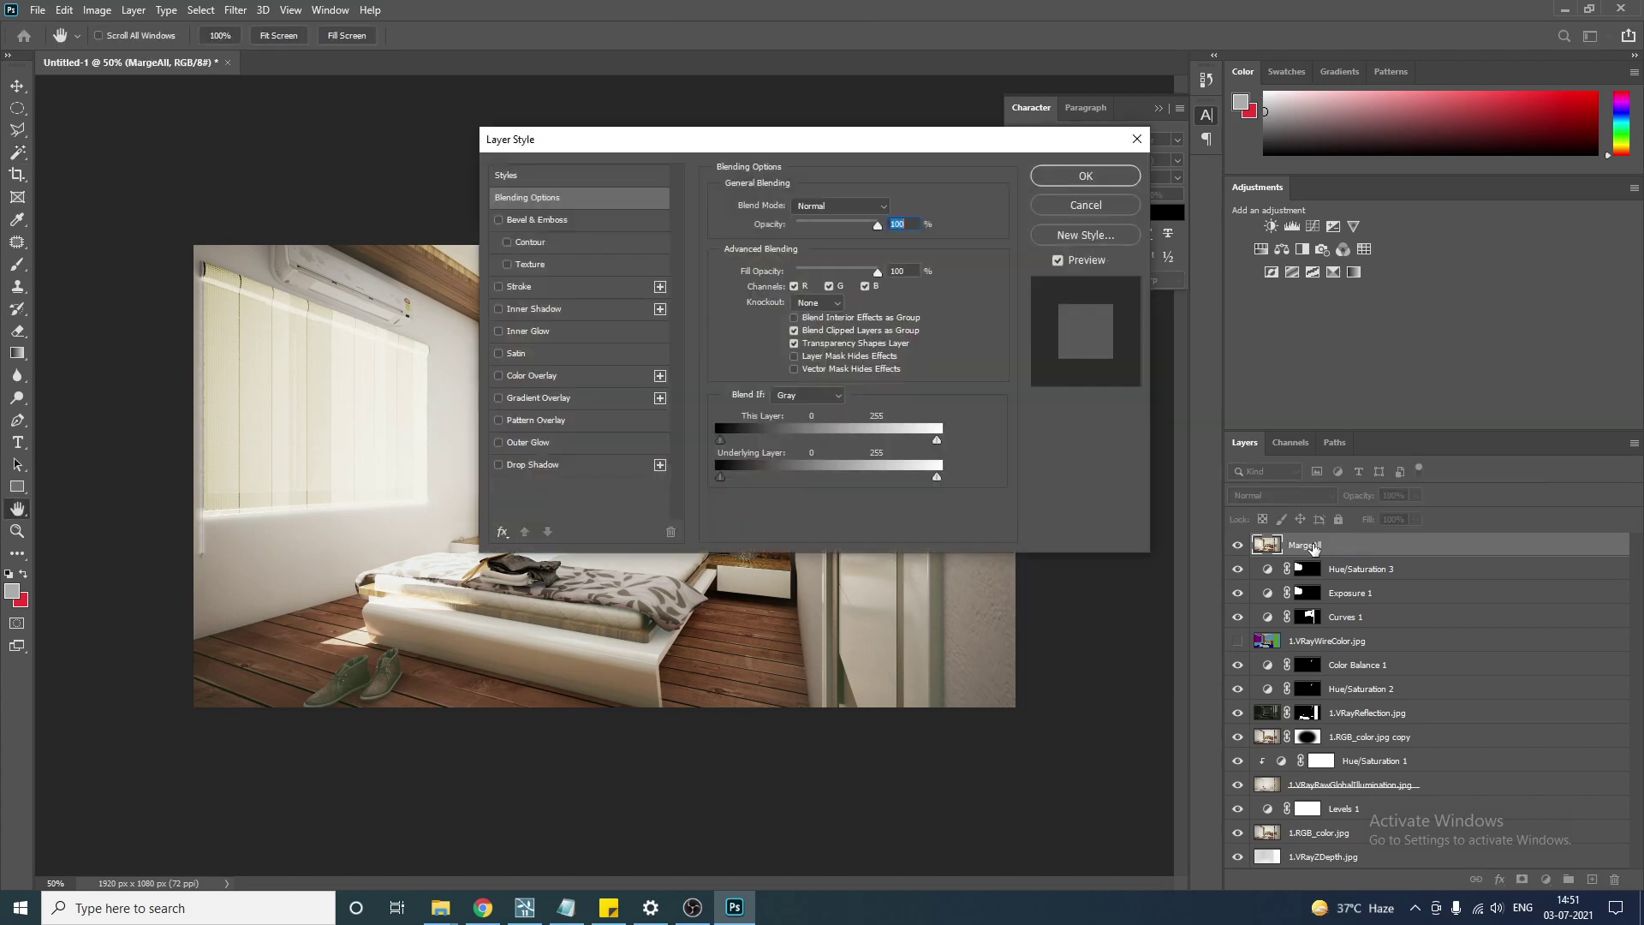
key(Escape)
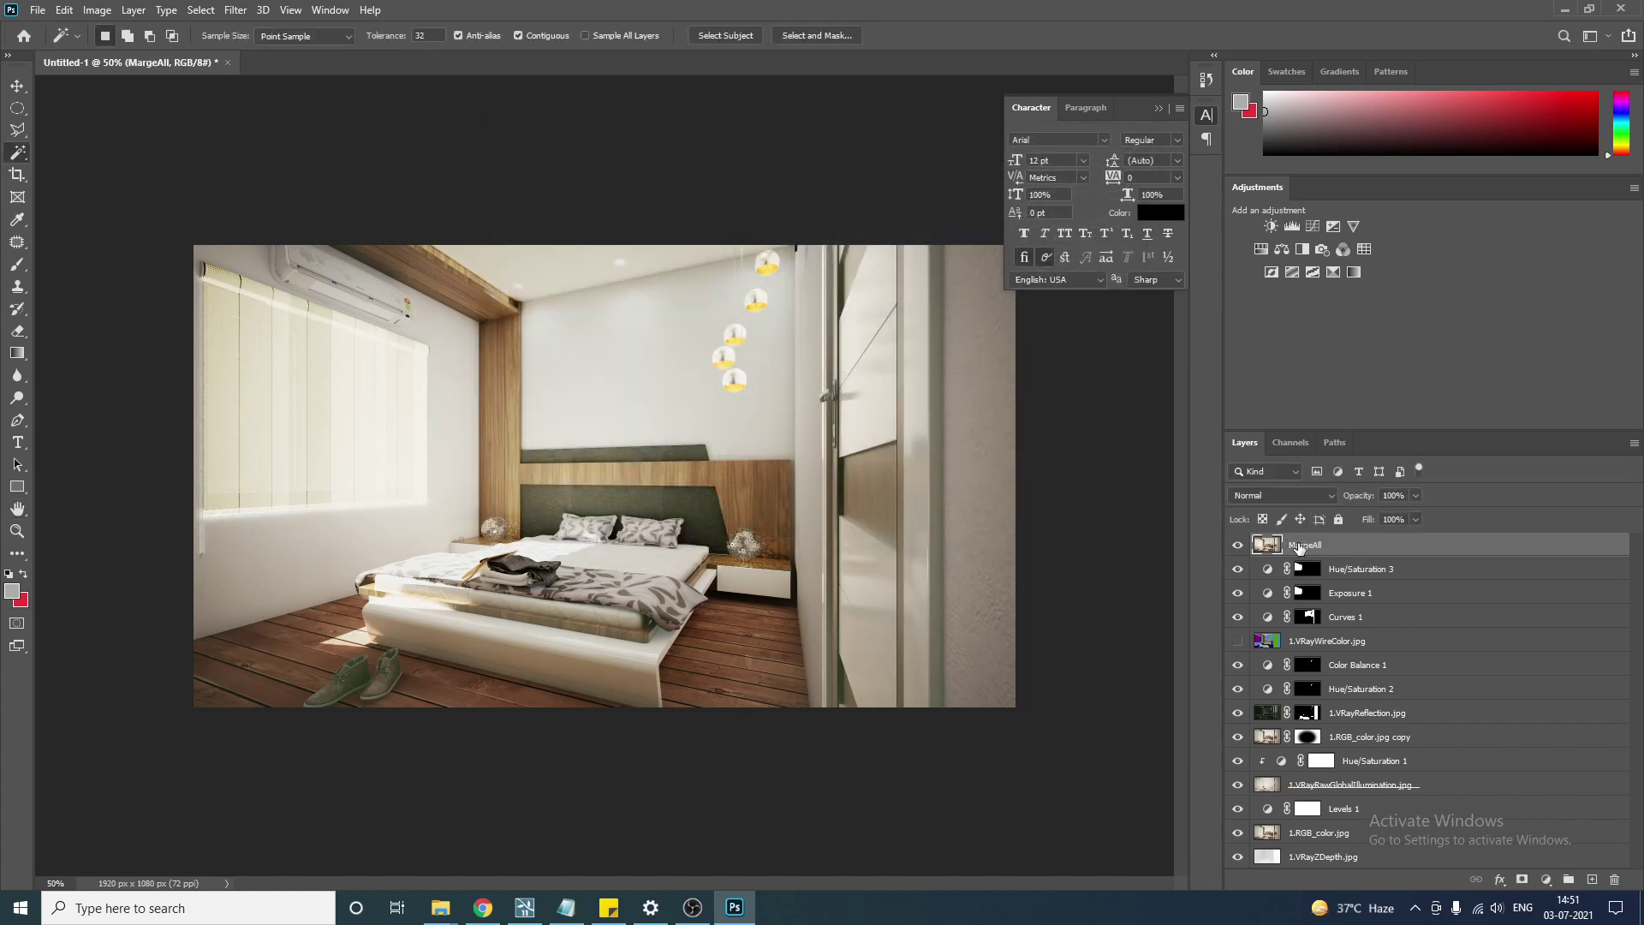
double_click(1301, 545)
text(_Backup)
key(Return)
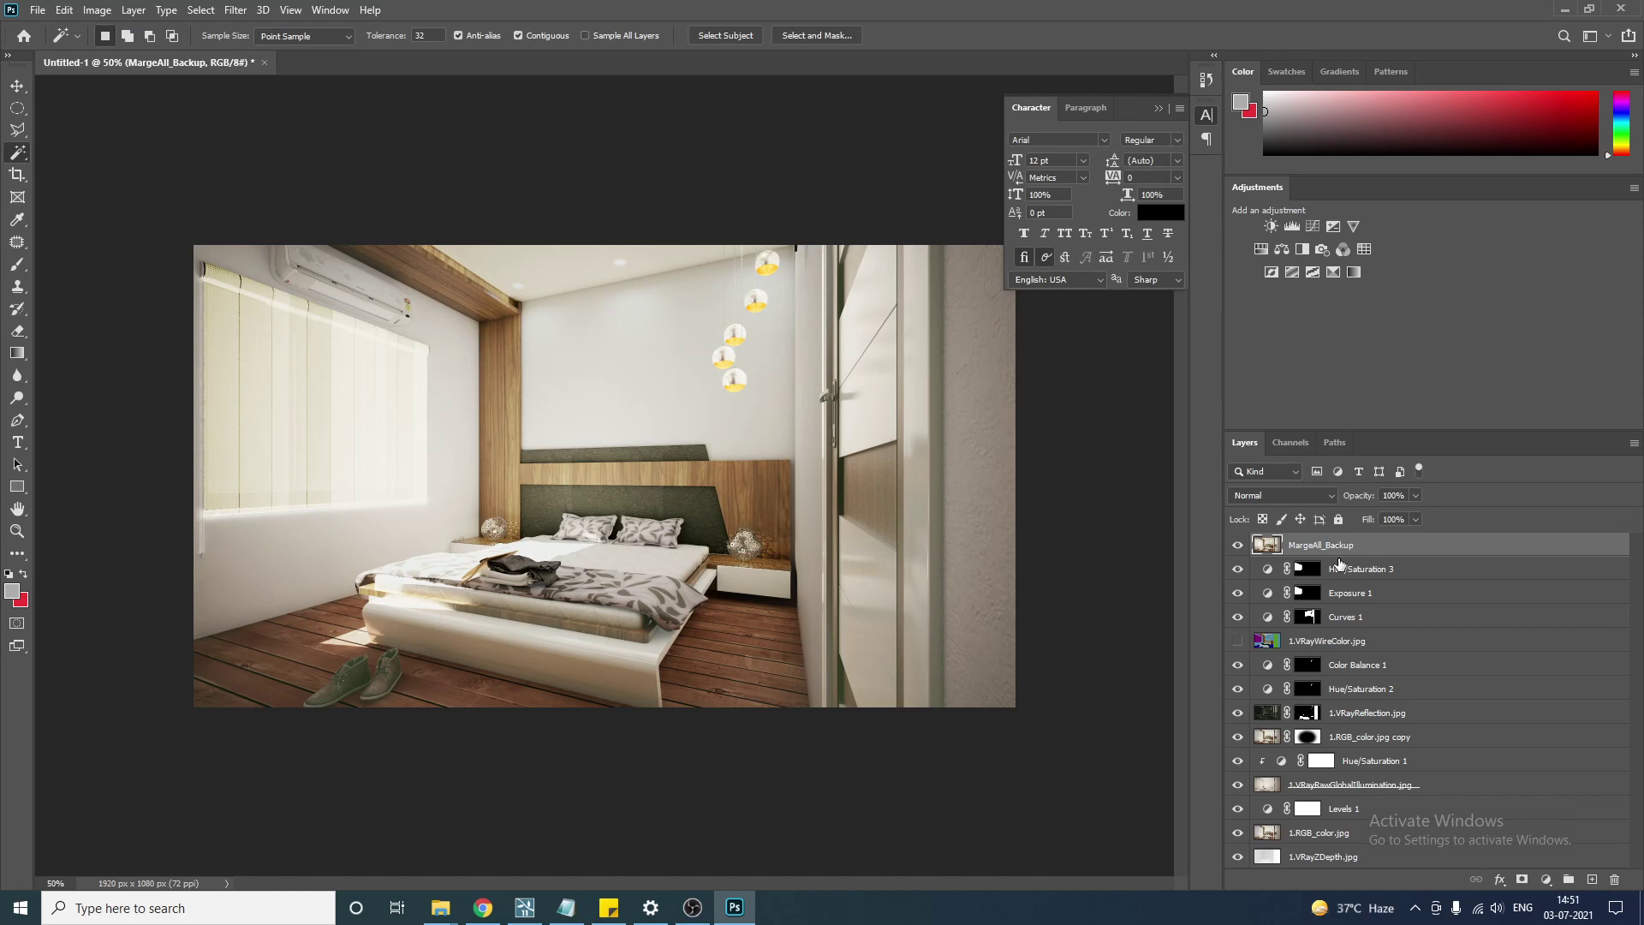
Duplicate MargeAll_Backup, hide the original, and rename the copy MargeAll_Camera raw.
key(ctrl+j)
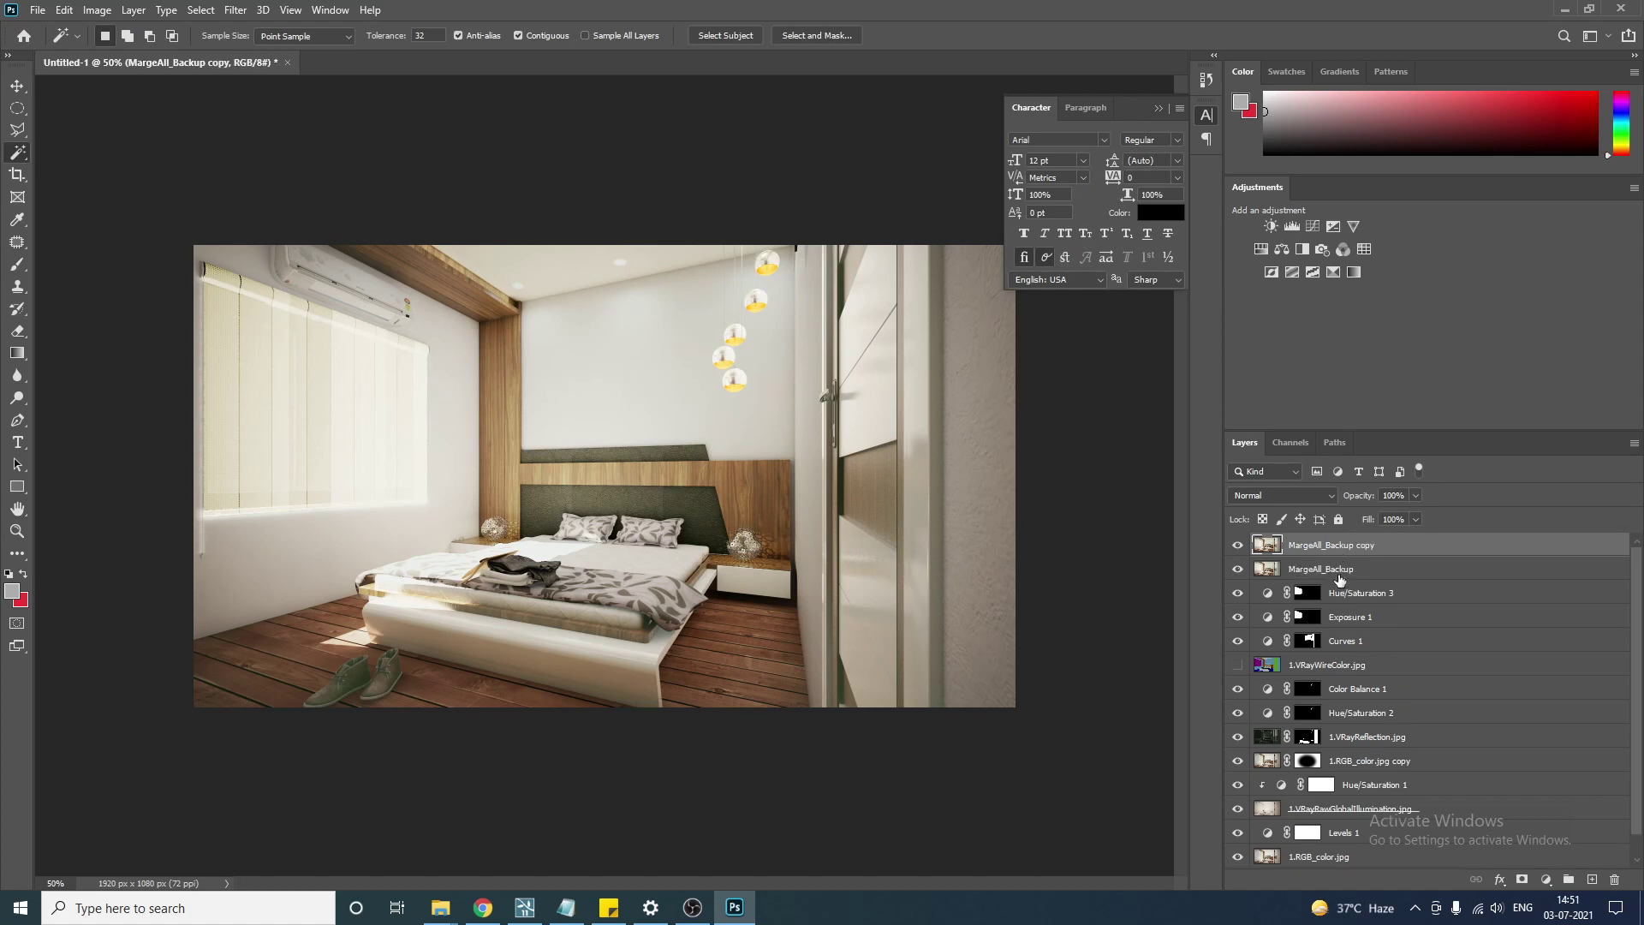
click(1237, 569)
double_click(1330, 545)
drag(1330, 544, 1409, 547)
text(Camera)
key(Return)
Open the Camera Raw Filter for the MargeAll_Camera raw layer and move its window clear of the screen edge.
click(237, 10)
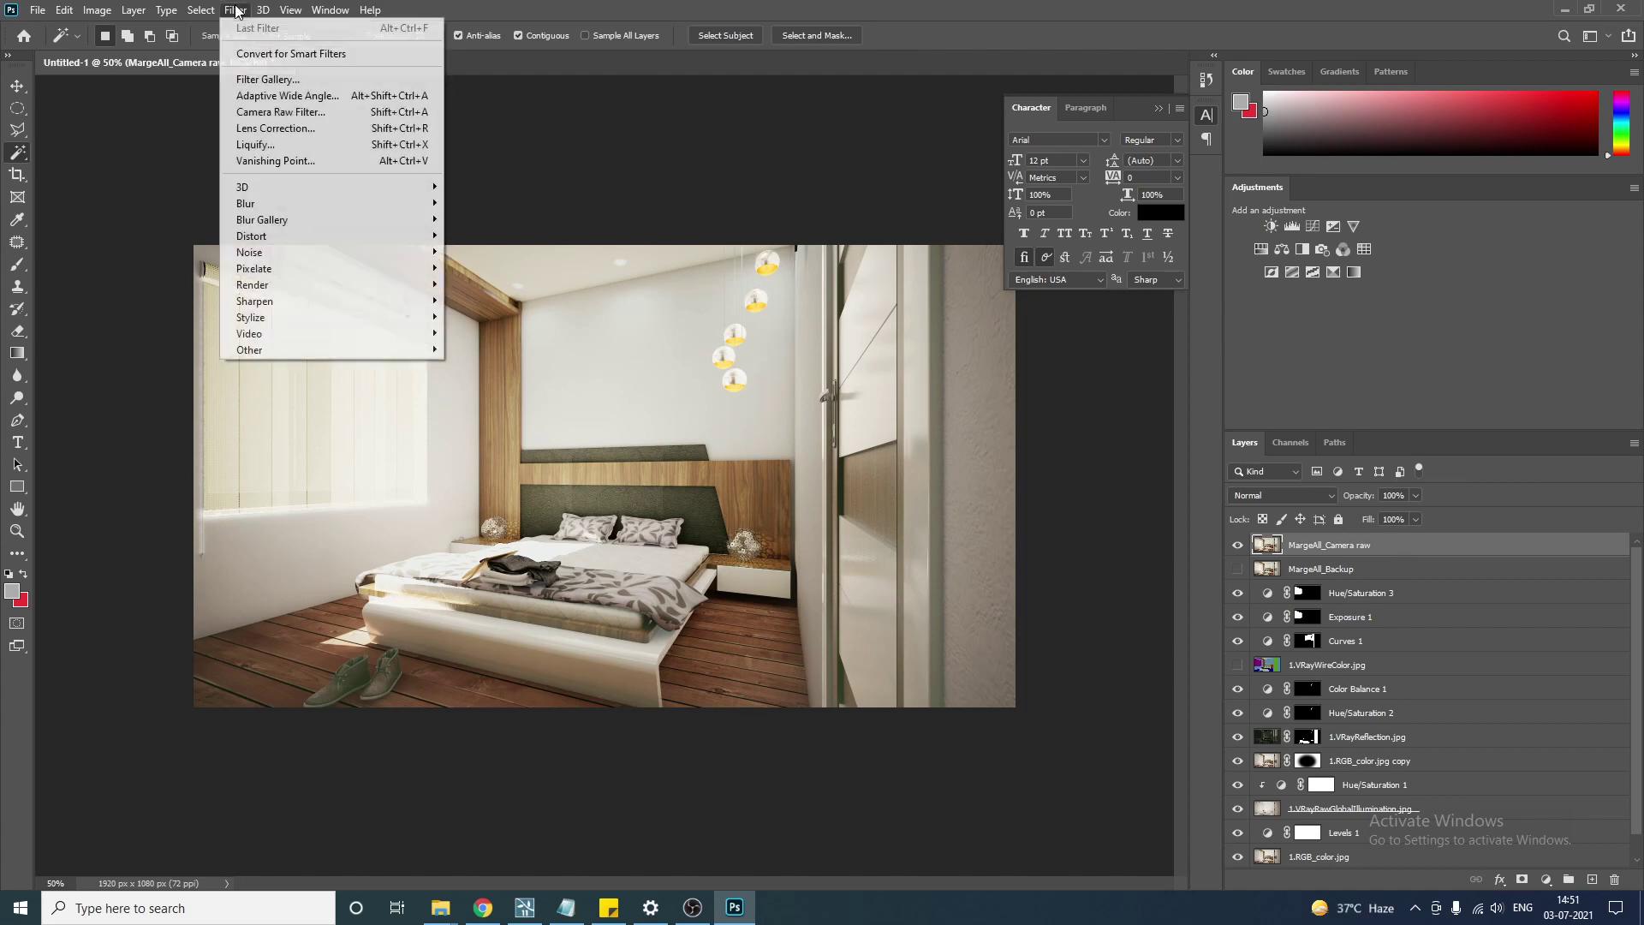
click(287, 114)
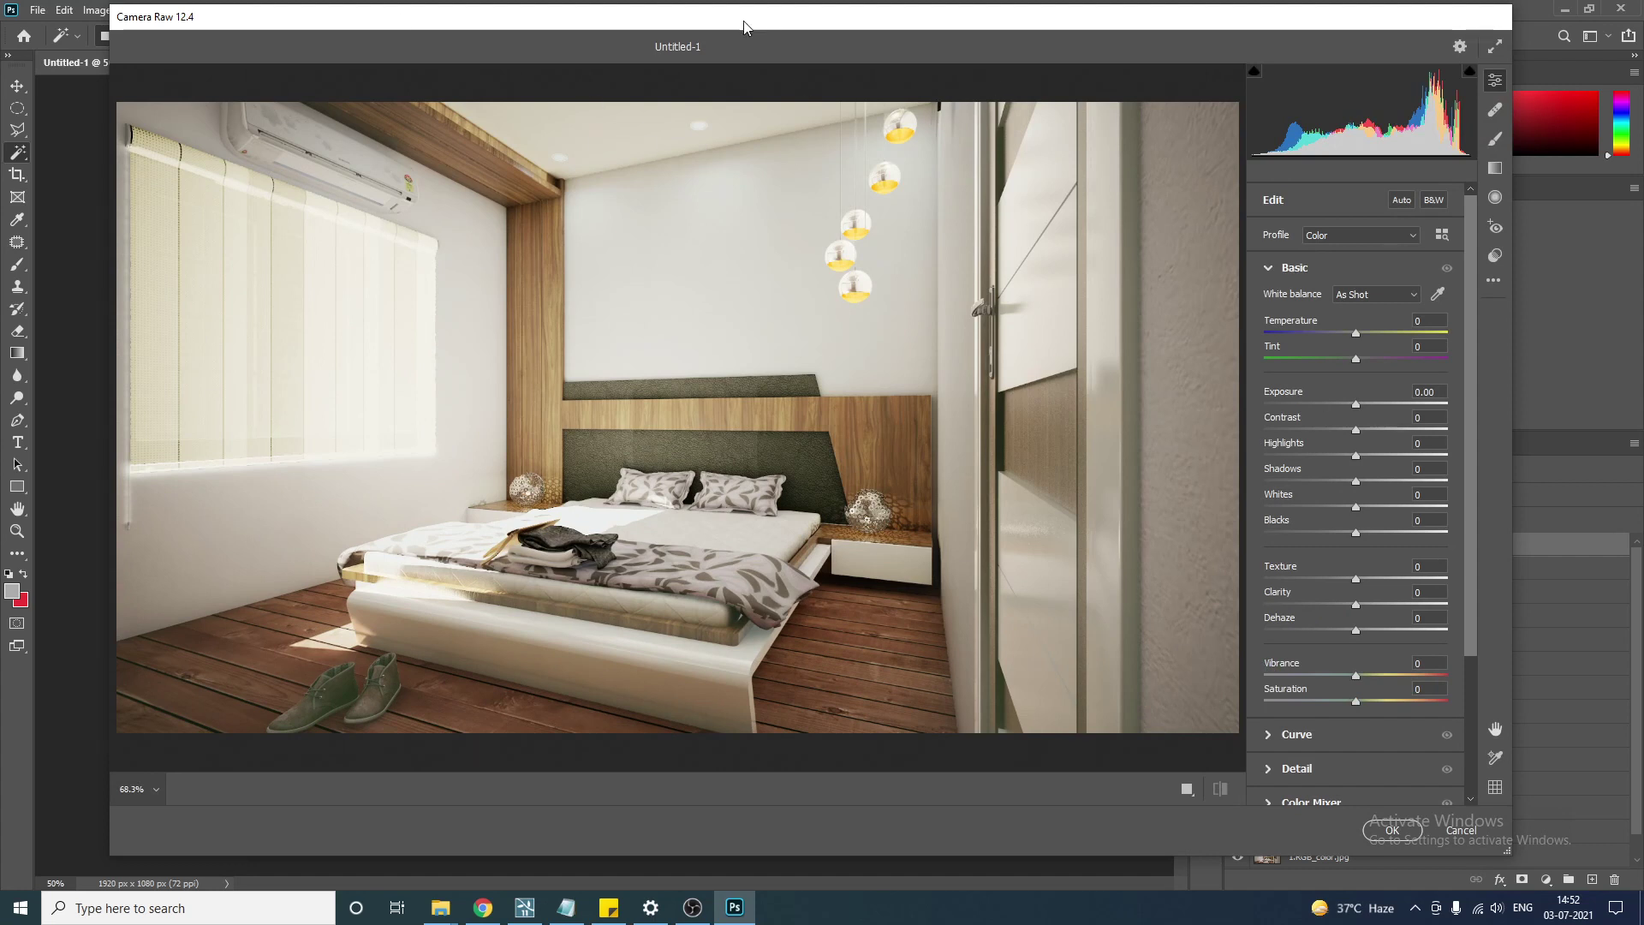
drag(744, 27, 664, 33)
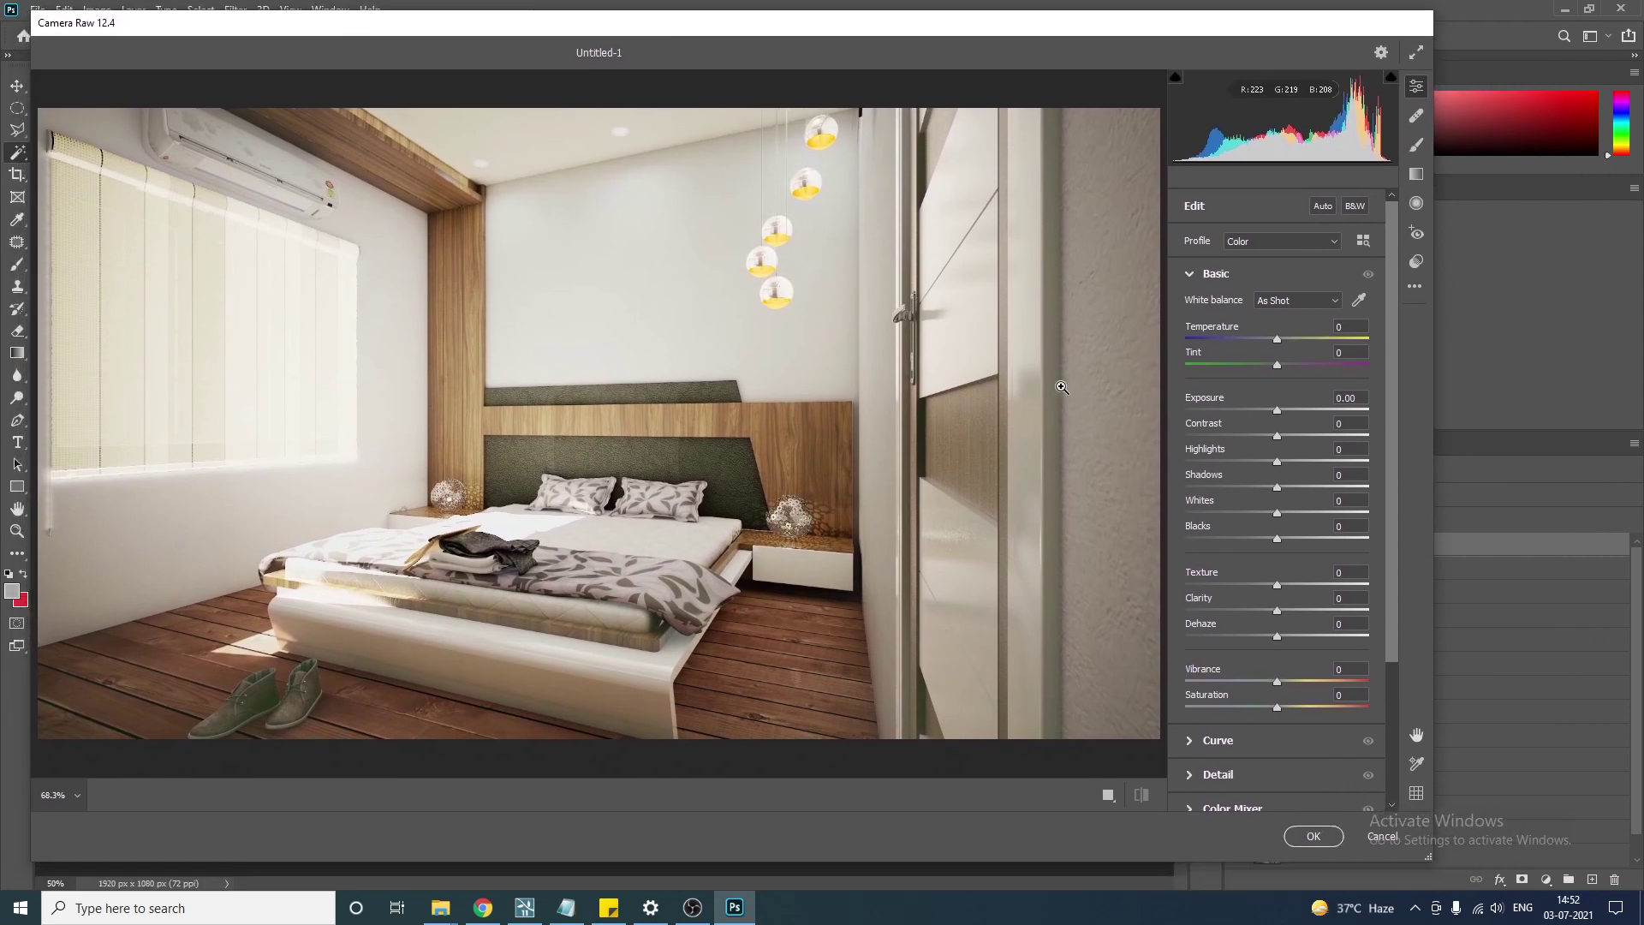
click(1323, 207)
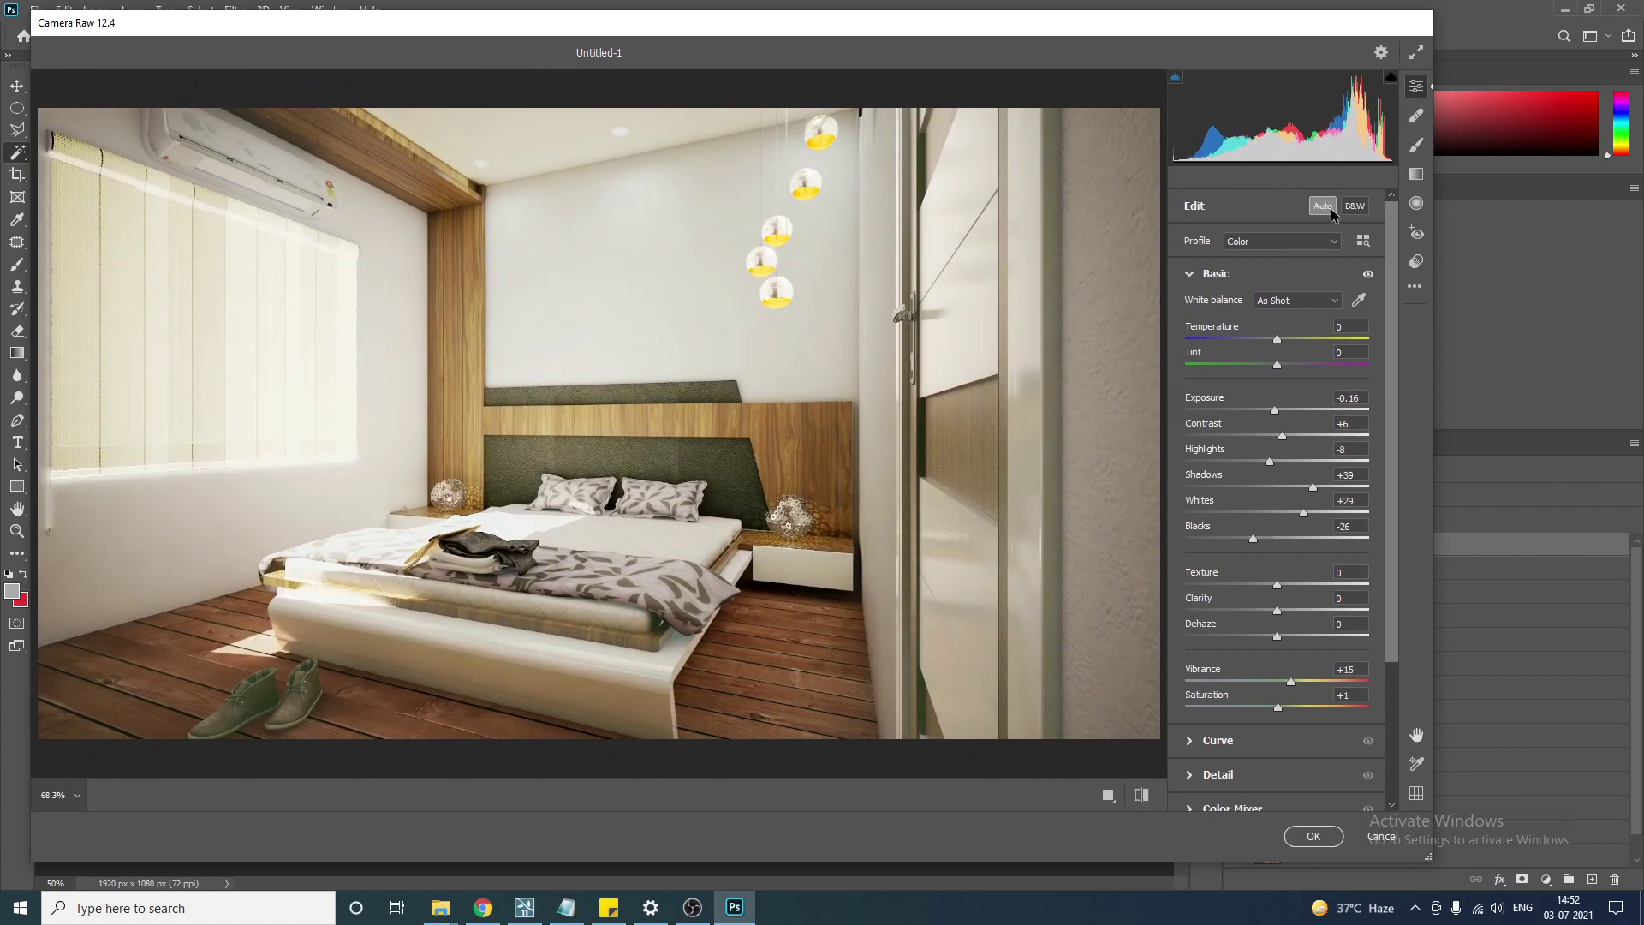
key(alt)
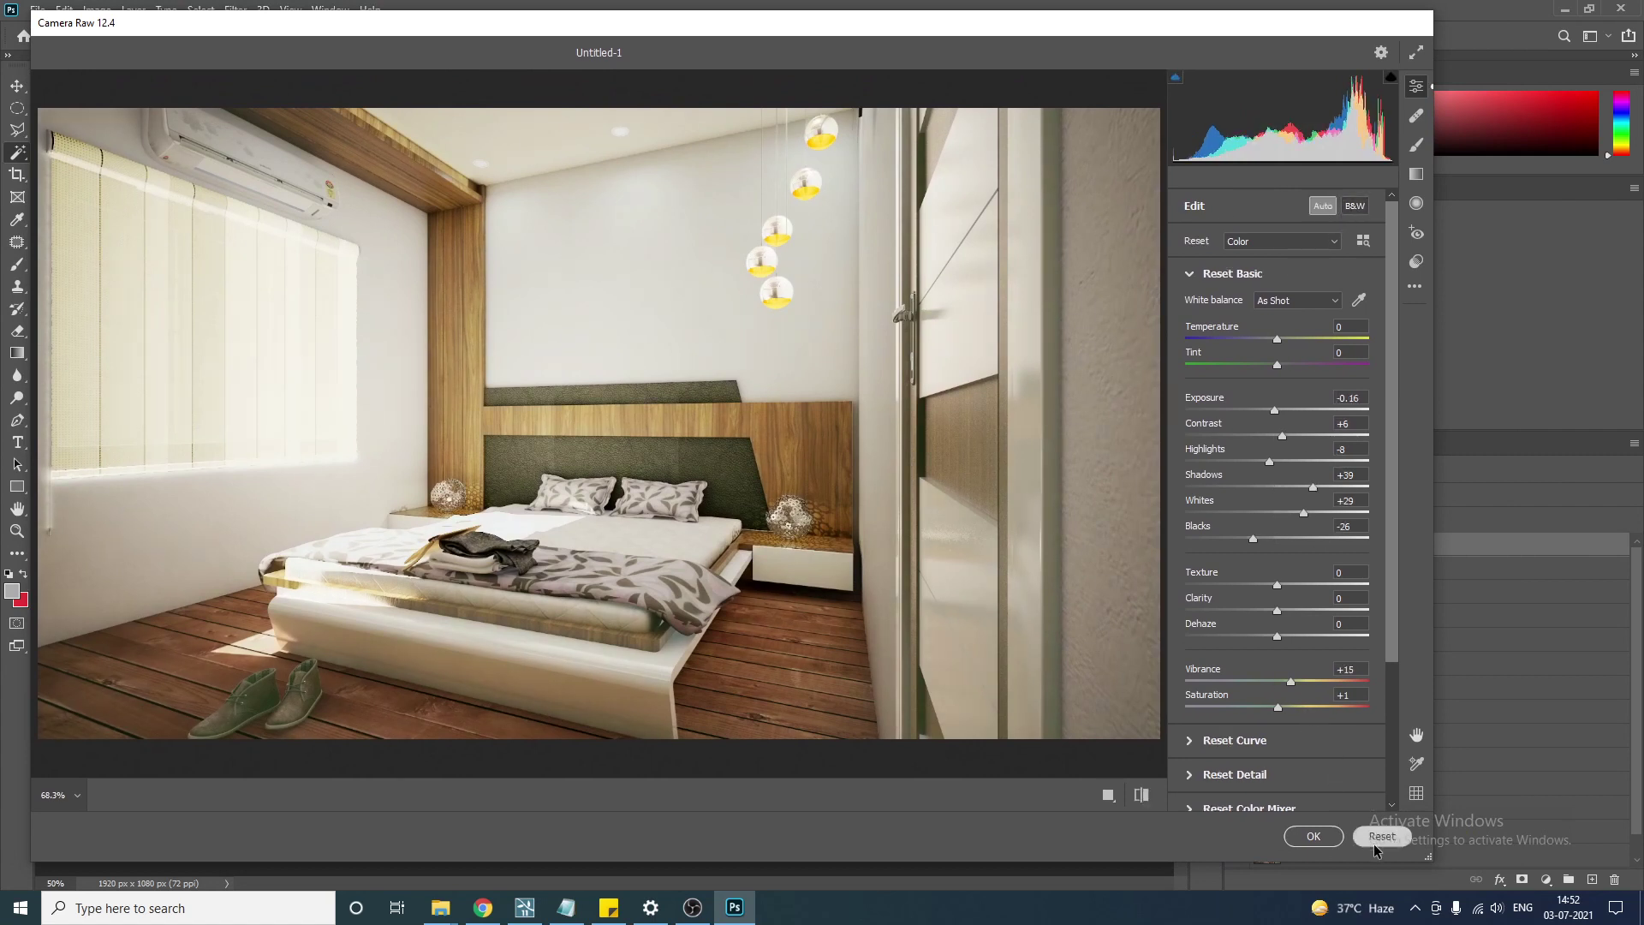
alt+click(1384, 835)
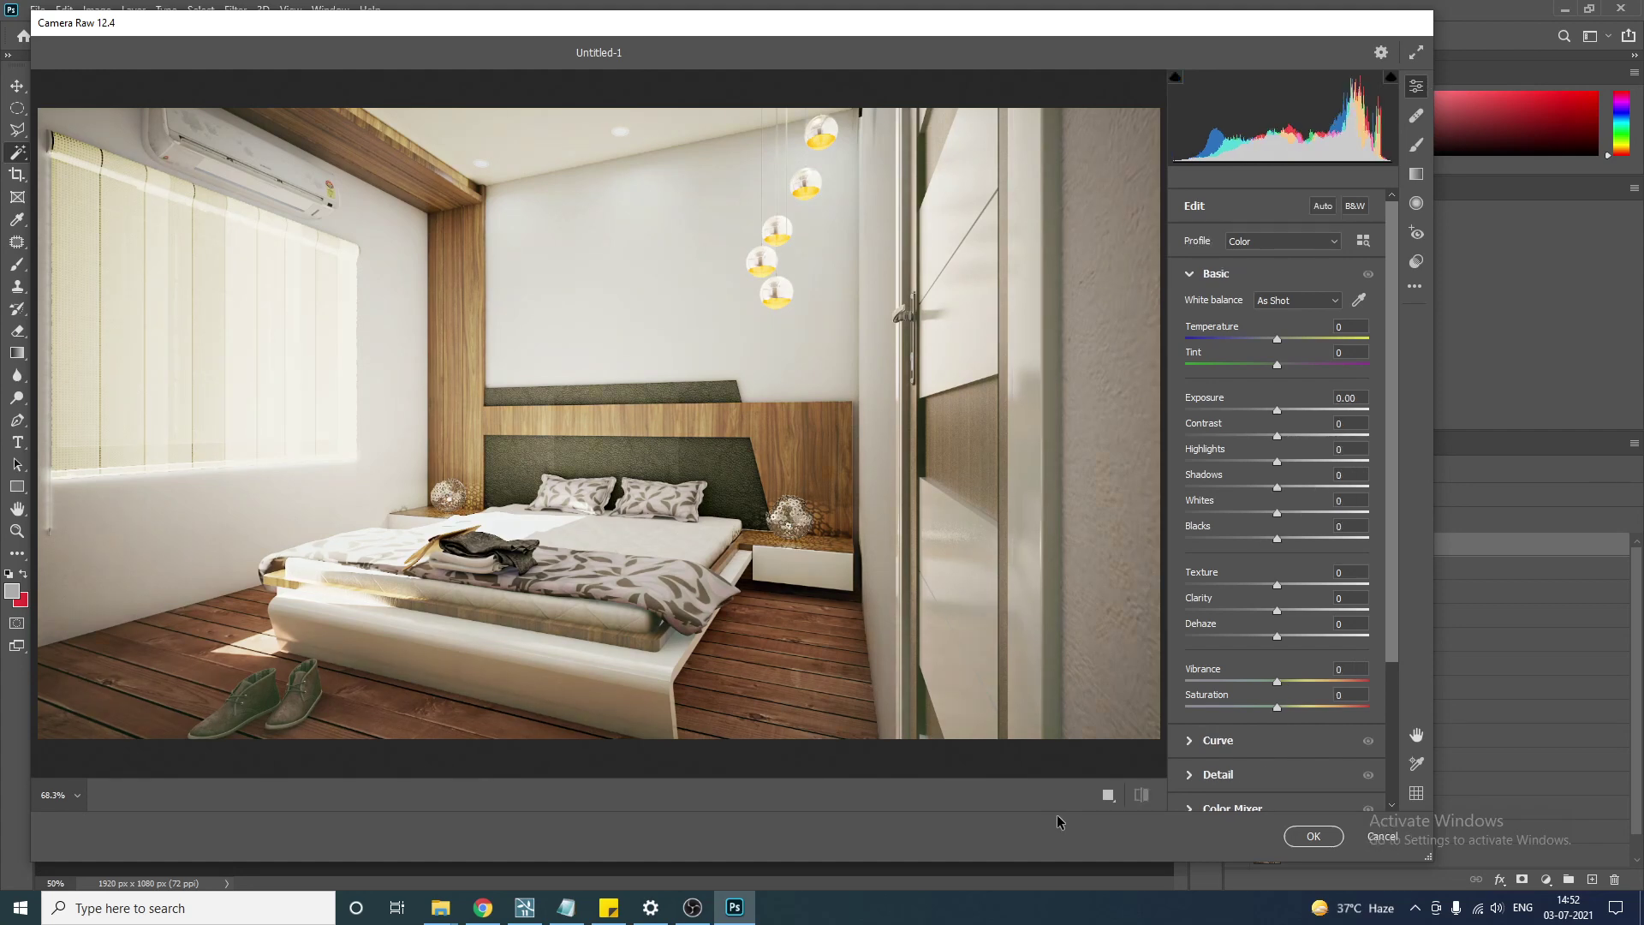
Show the before and after previews side by side in the Camera Raw Filter.
click(1121, 796)
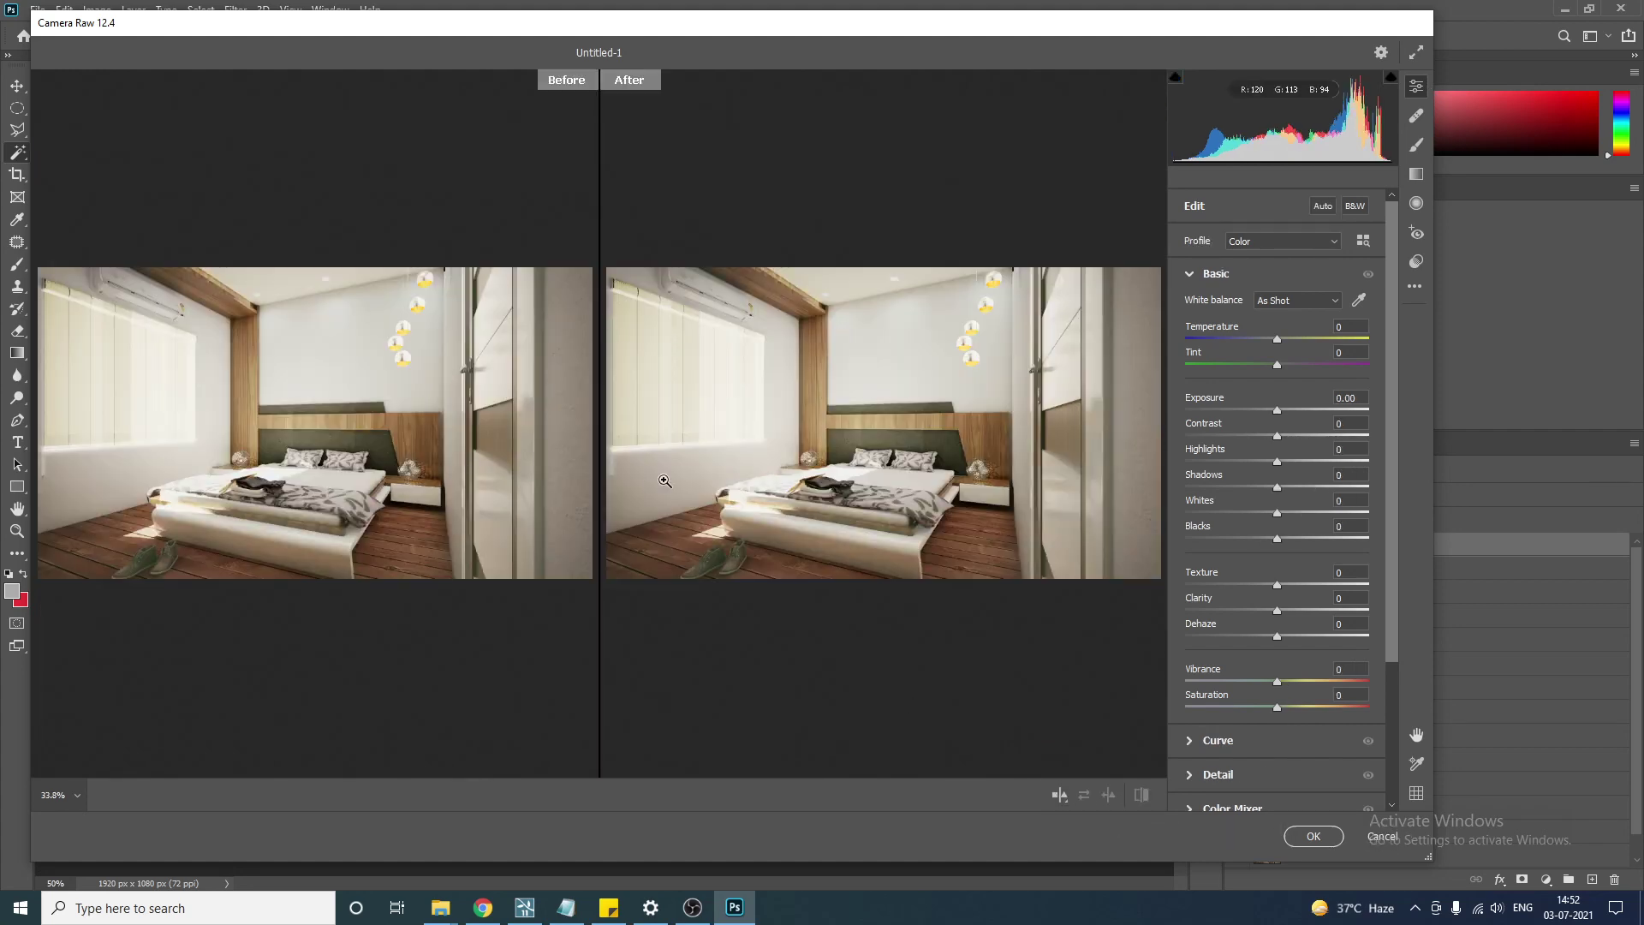
Apply automatic tone settings to the bedroom image, and set Highlights to -100 and Whites to +68.
click(1325, 208)
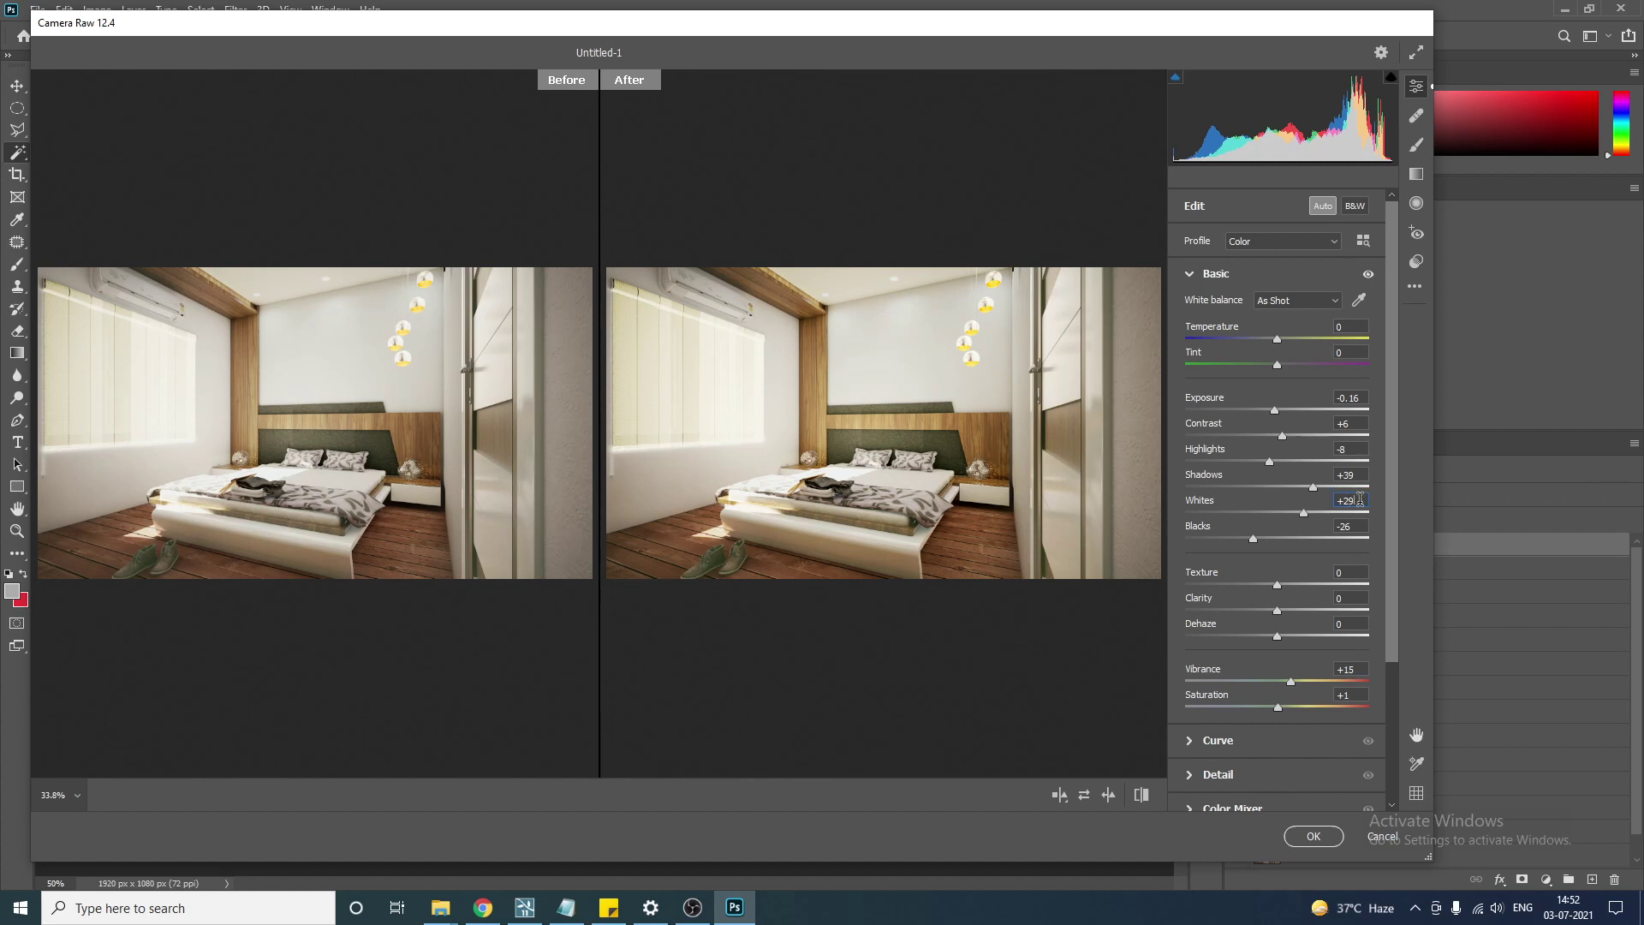
drag(1303, 512, 1347, 503)
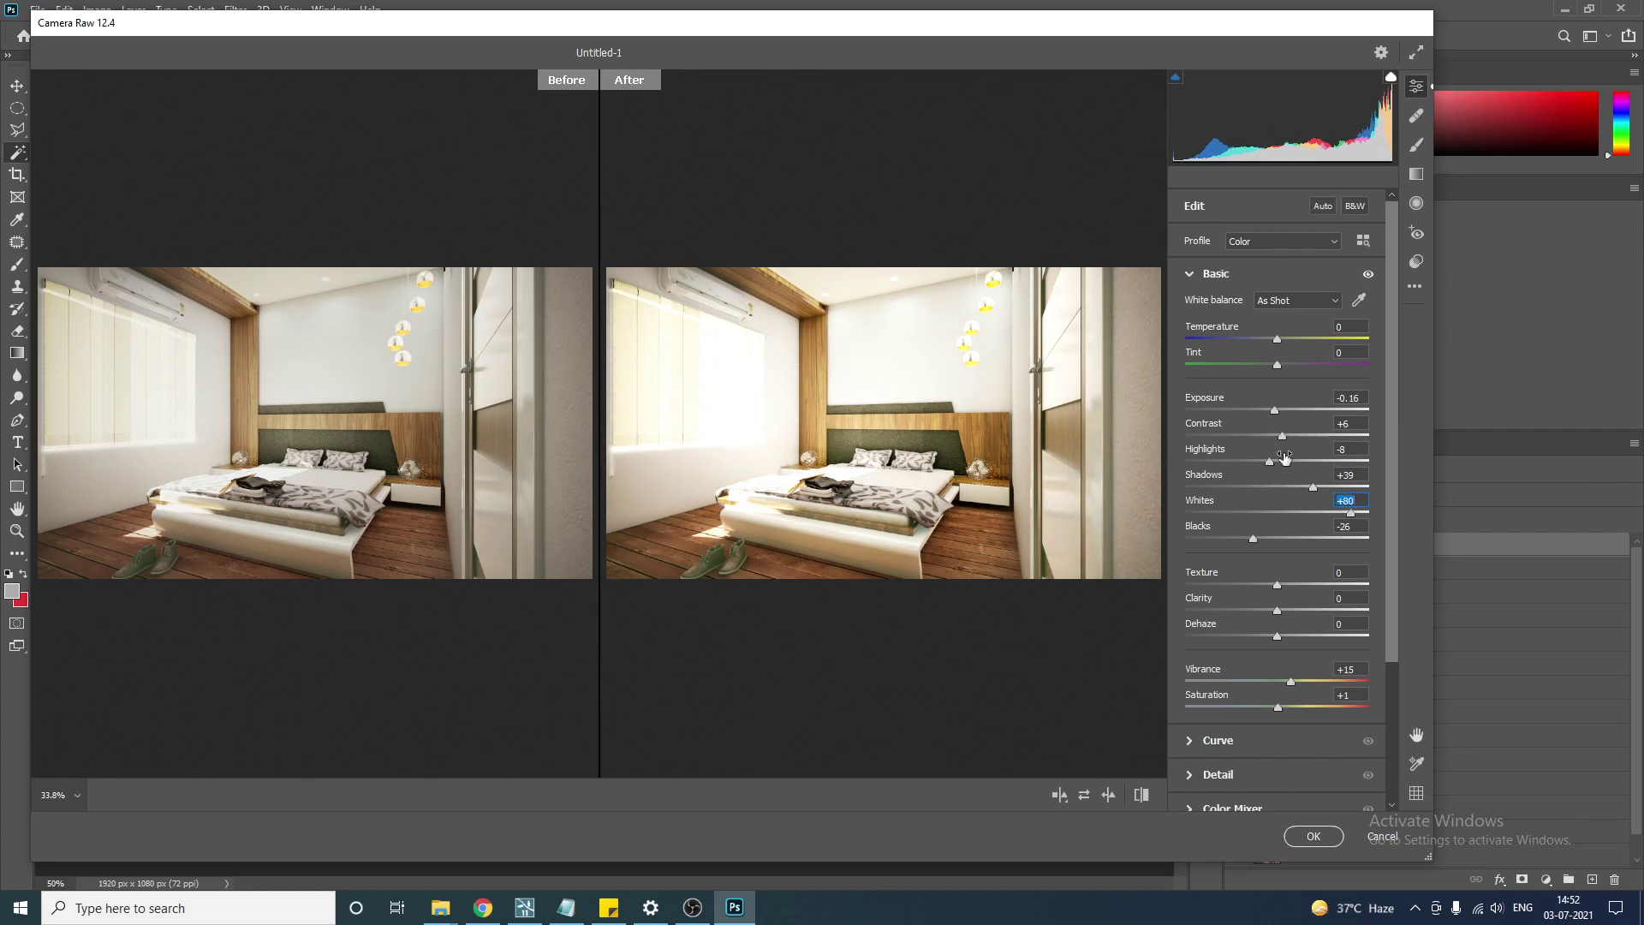
drag(1287, 458, 1141, 442)
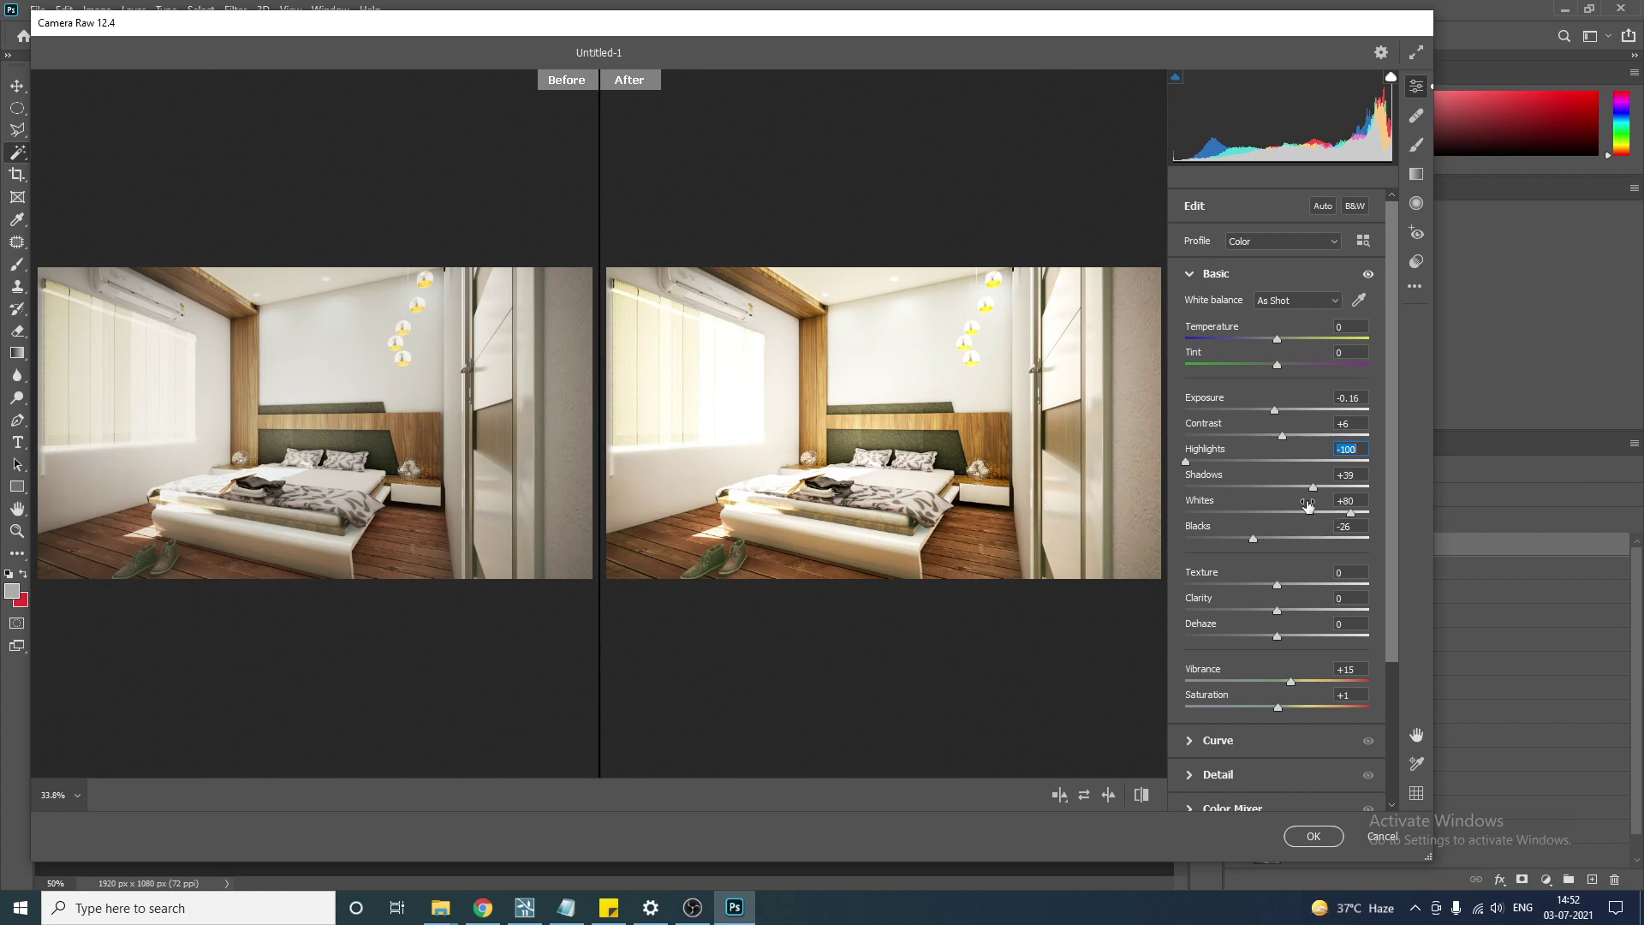
drag(1310, 506, 1295, 507)
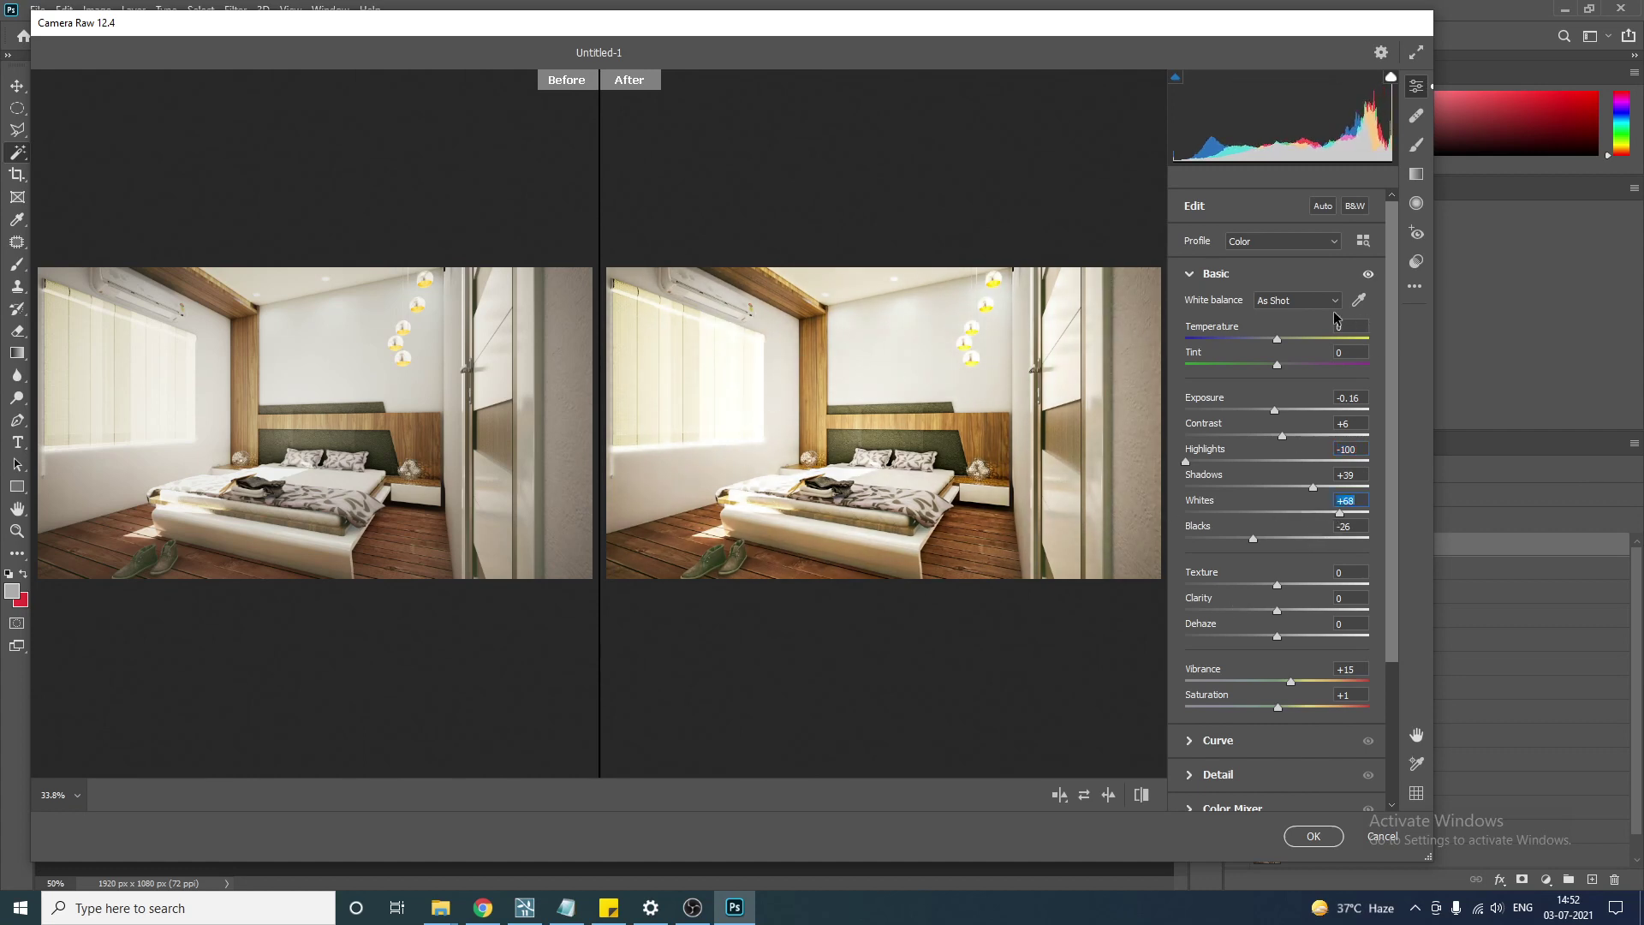
Set the white balance Temperature to -9 and Tint to +10, consulting the warm and cool color wheel in the browser.
drag(1307, 328, 1303, 328)
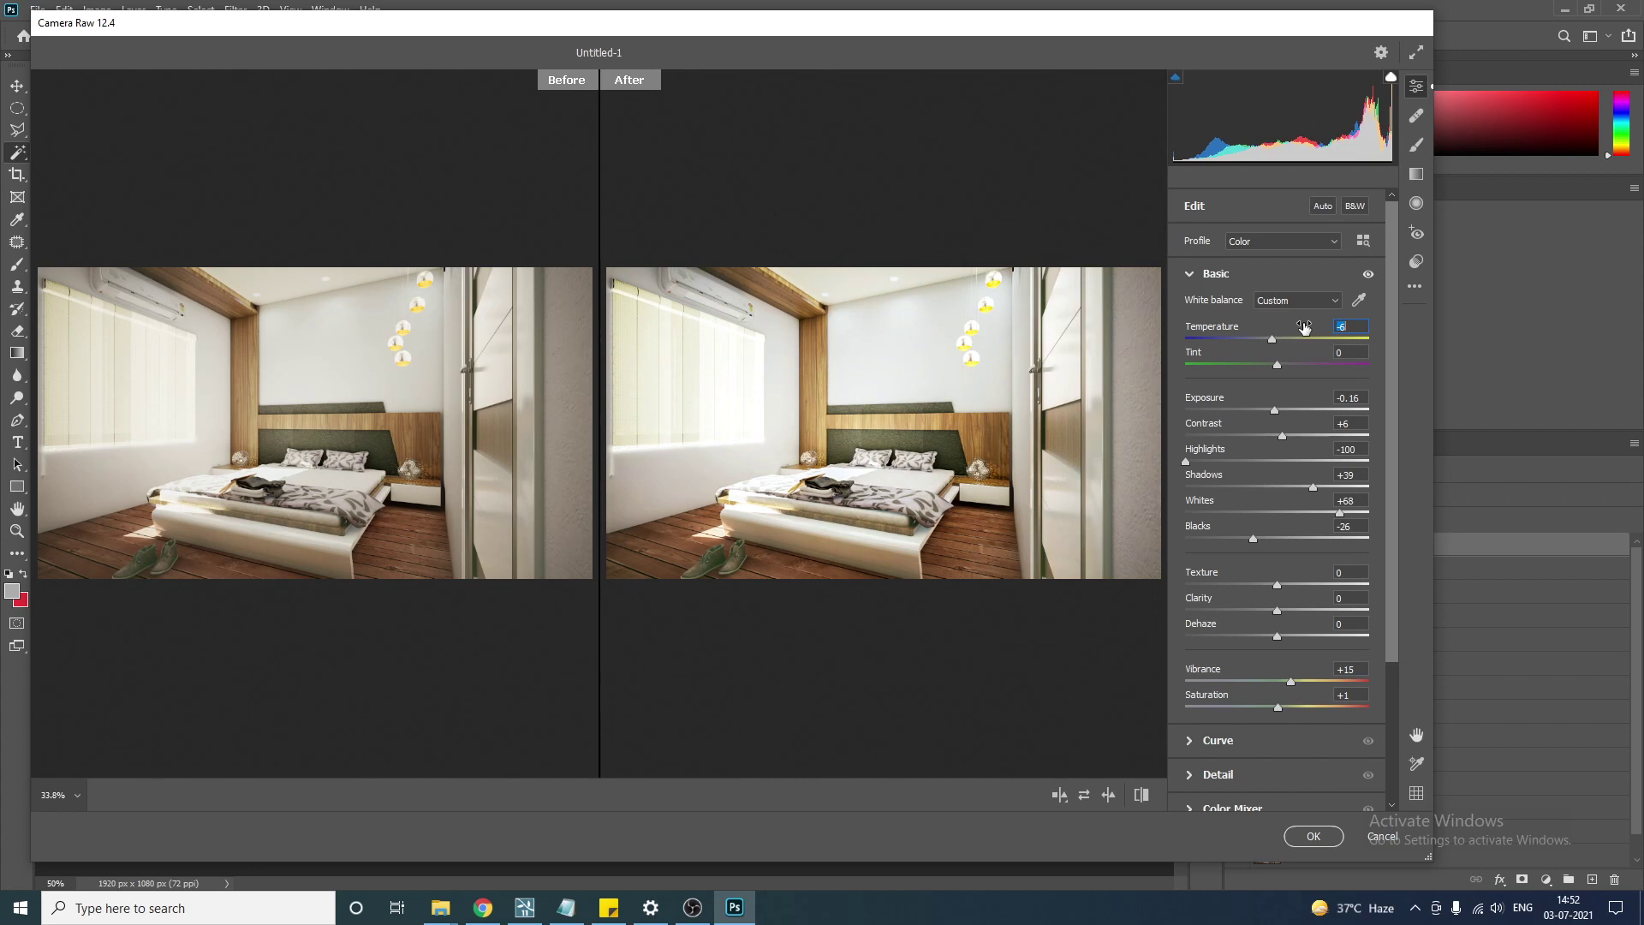
drag(1304, 327, 1301, 327)
click(482, 907)
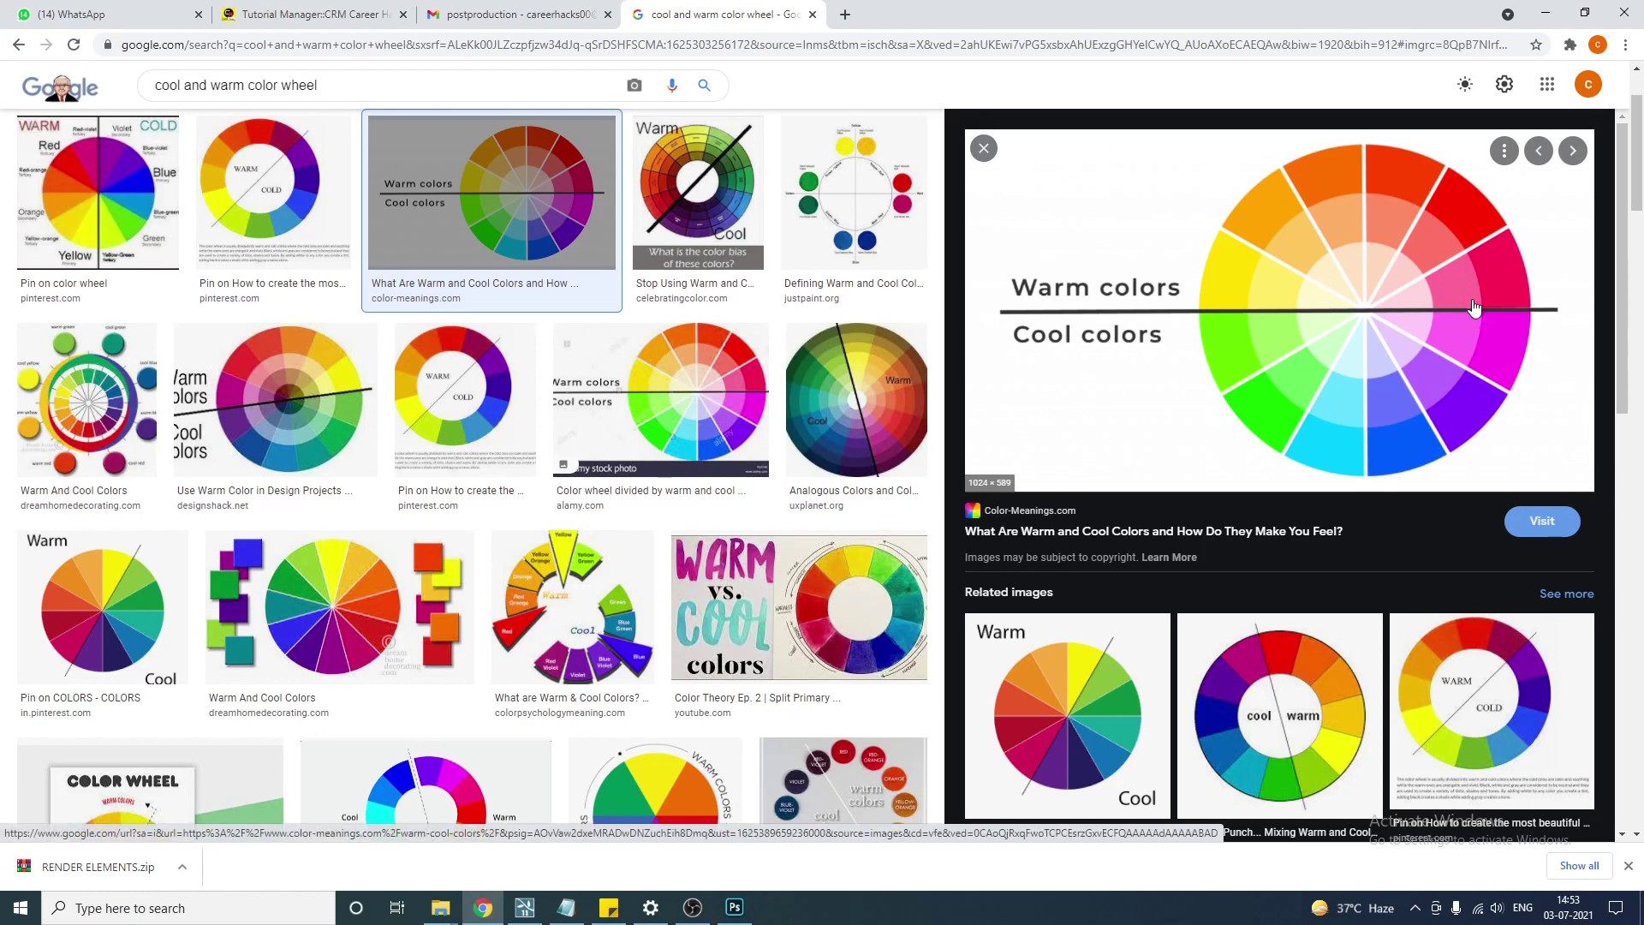
click(1545, 13)
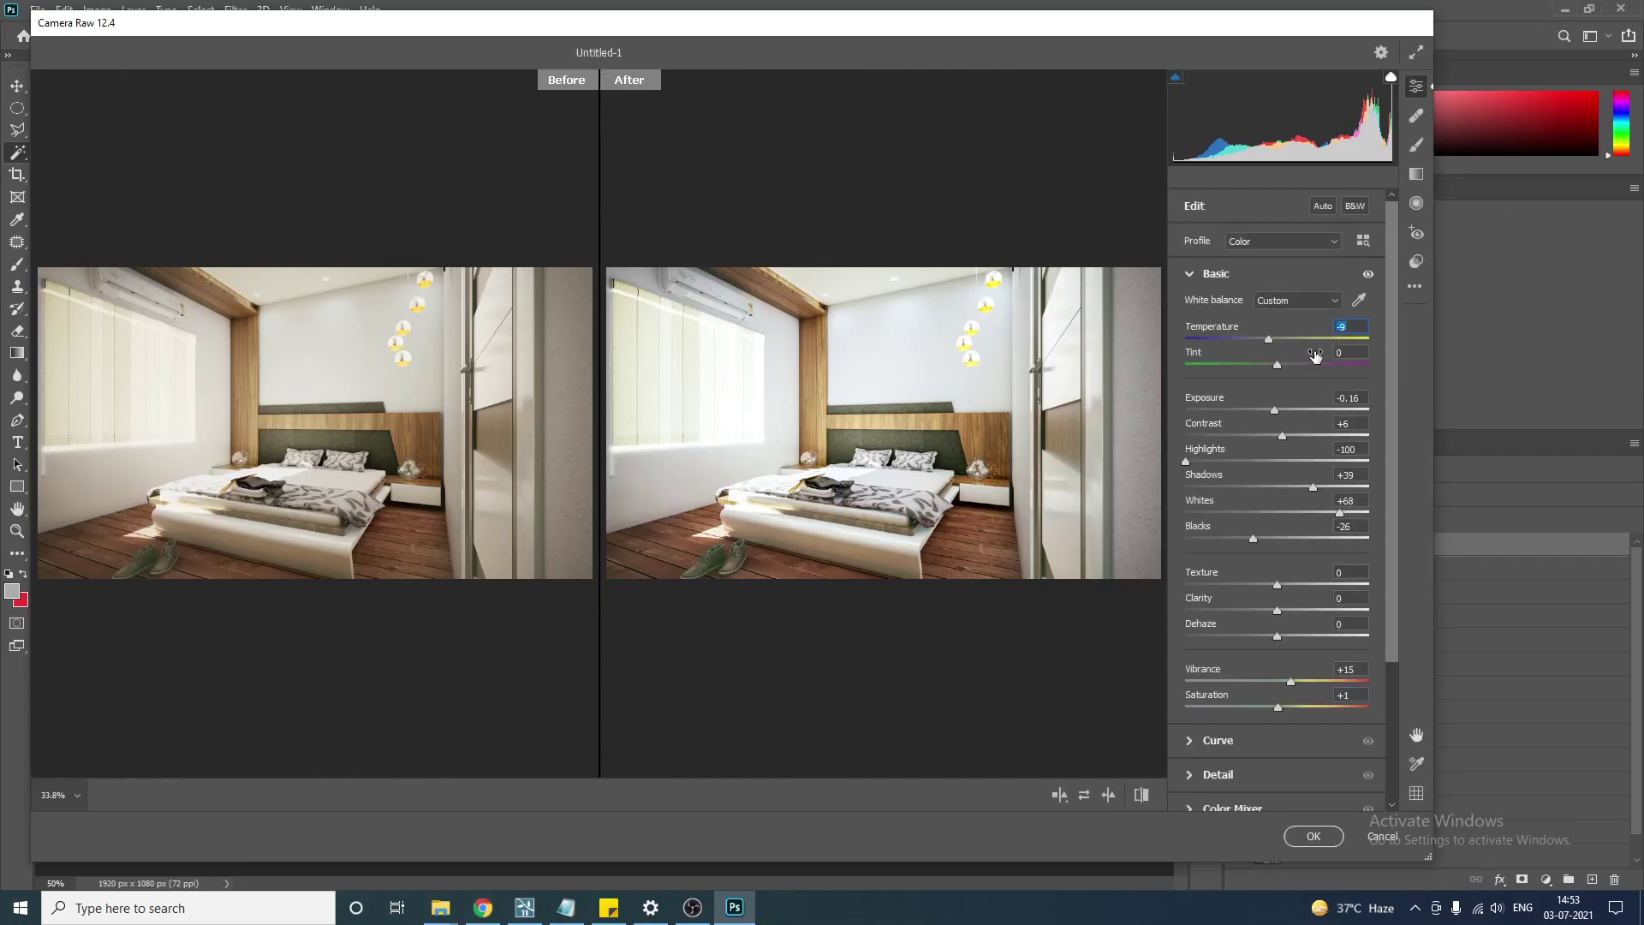
drag(1301, 358, 1310, 352)
Set Clarity to +17, Contrast to +14 and Dehaze to -6 for the bedroom image.
drag(1302, 604, 1317, 598)
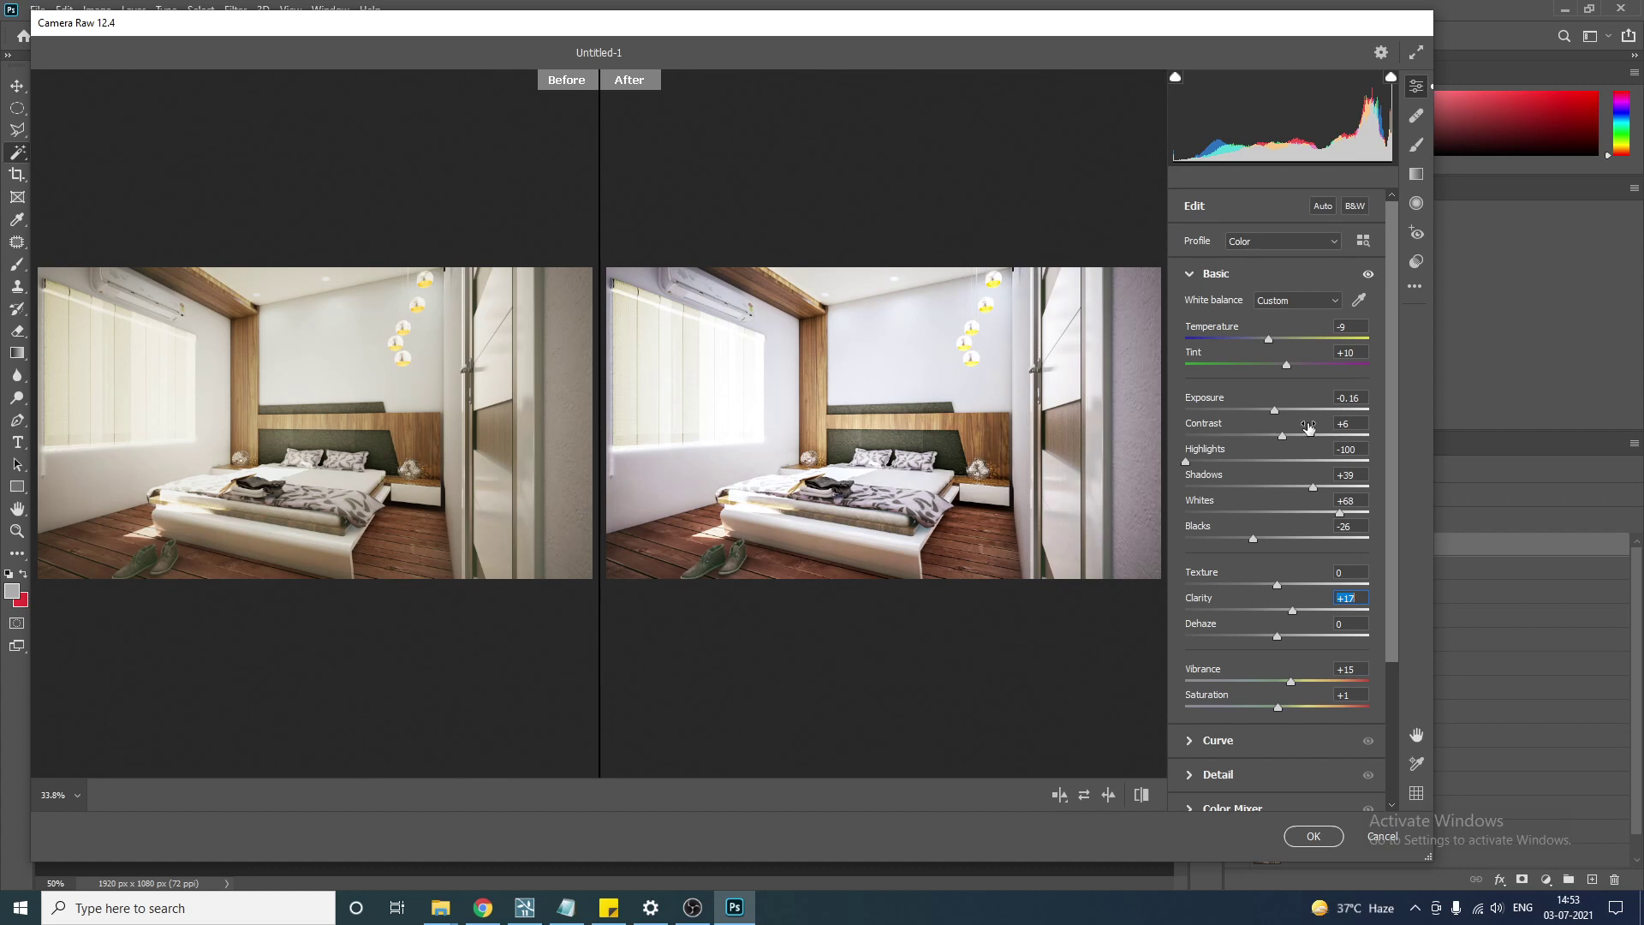
drag(1310, 428, 1321, 424)
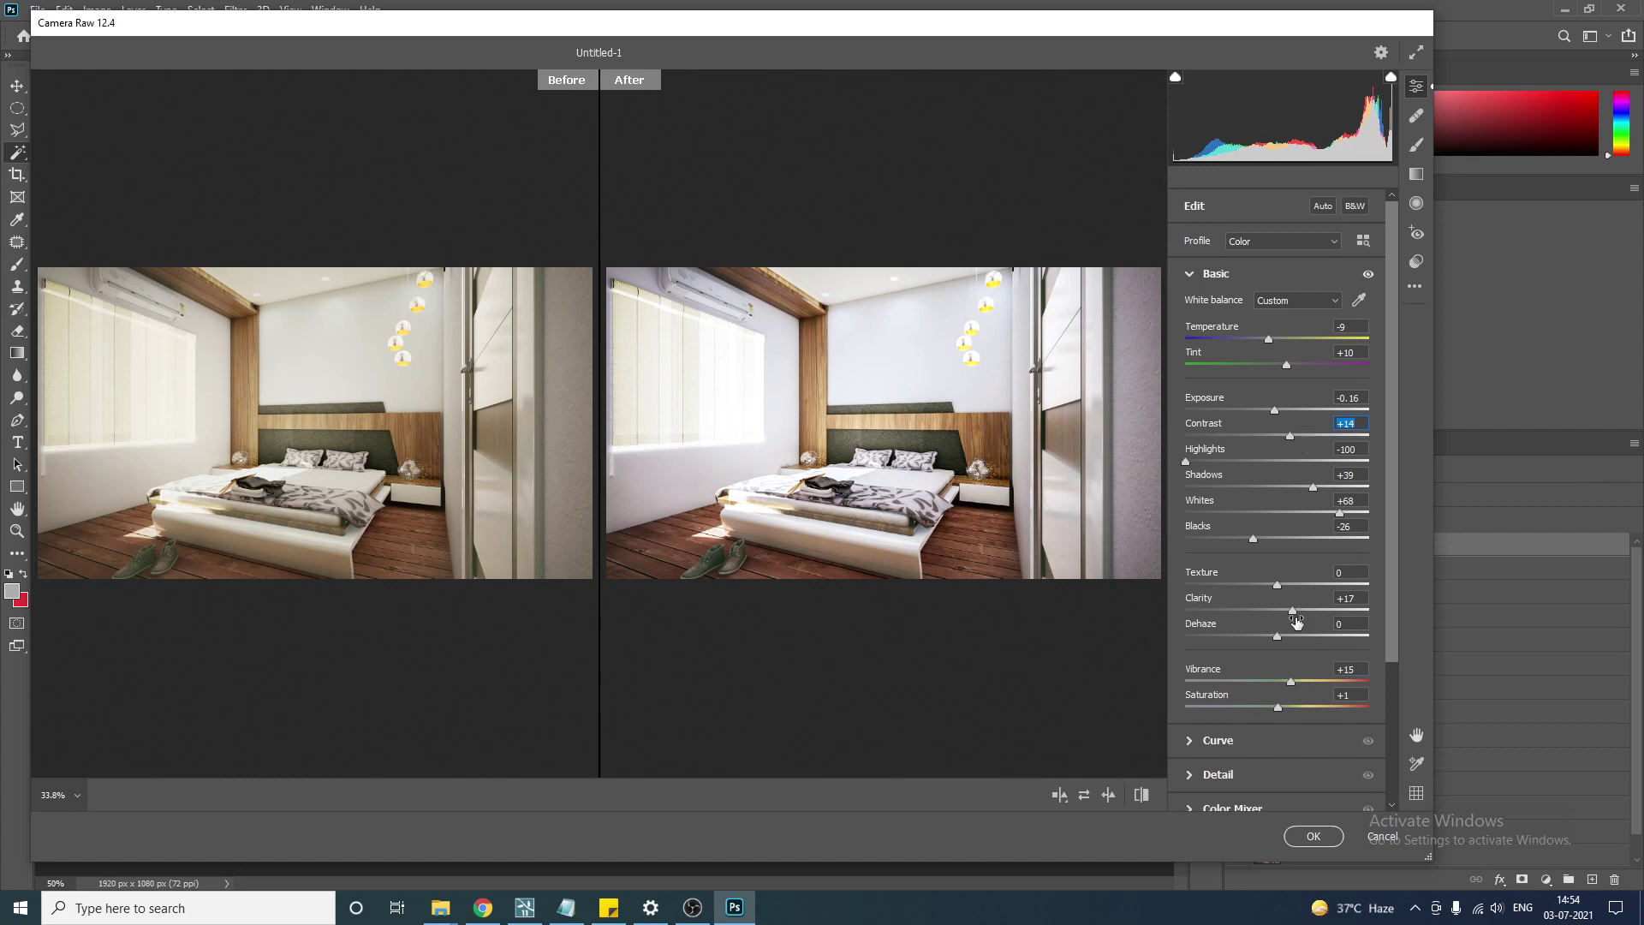
drag(1313, 632, 1310, 626)
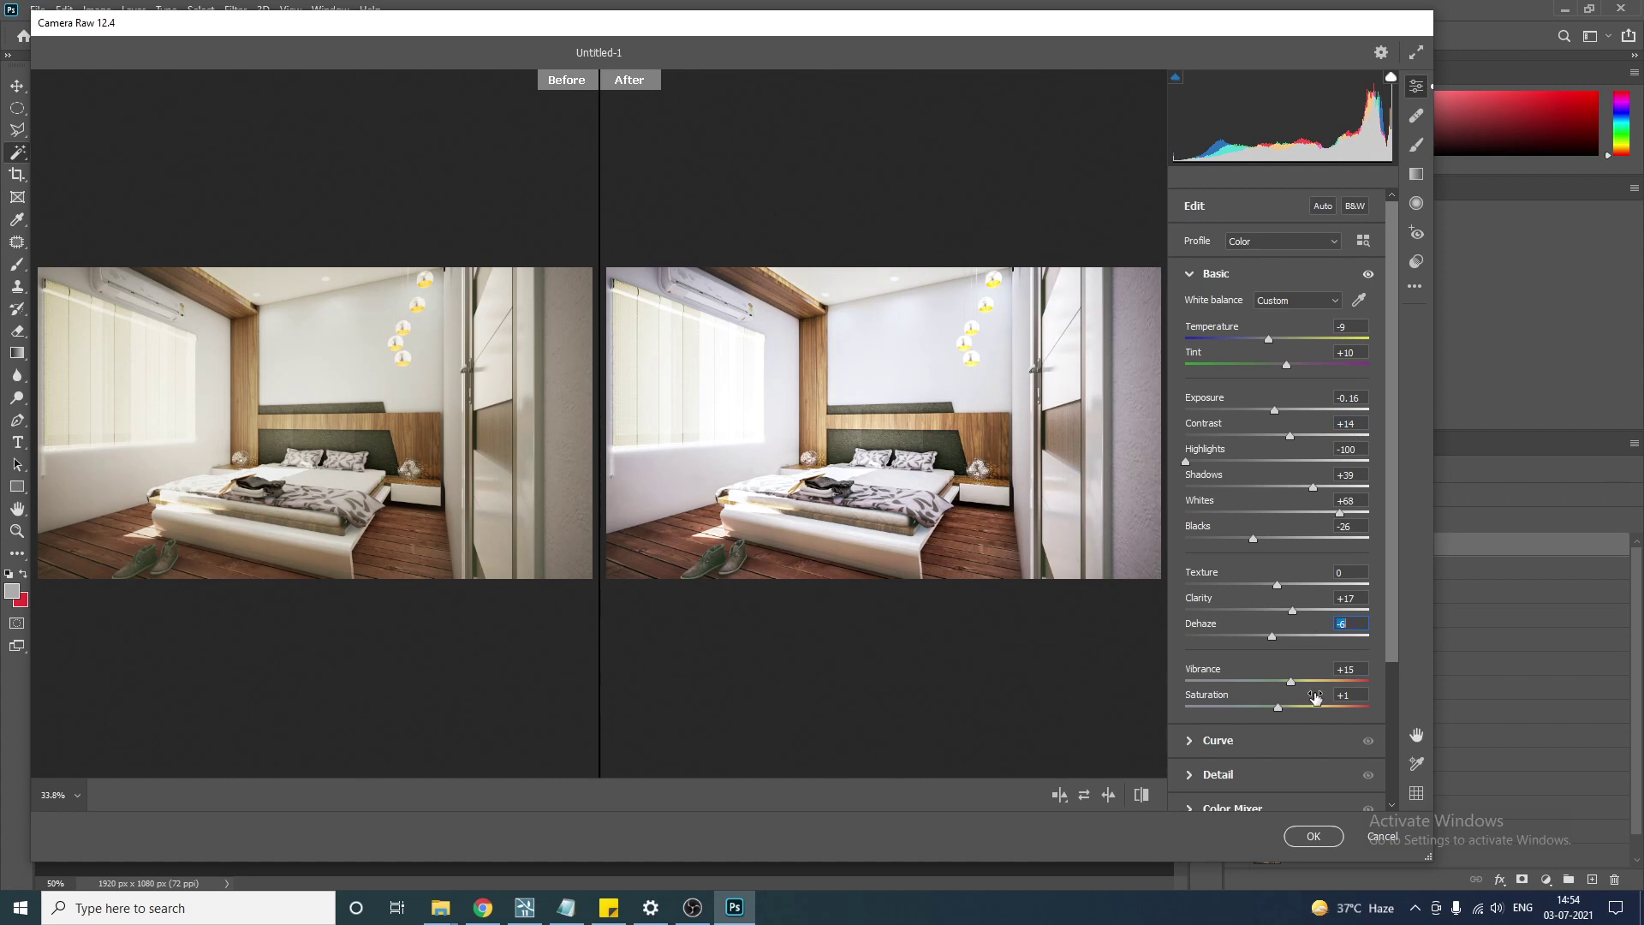
mouse_move(1325, 627)
mouse_down()
mouse_move(1276, 627)
mouse_move(1311, 632)
mouse_up()
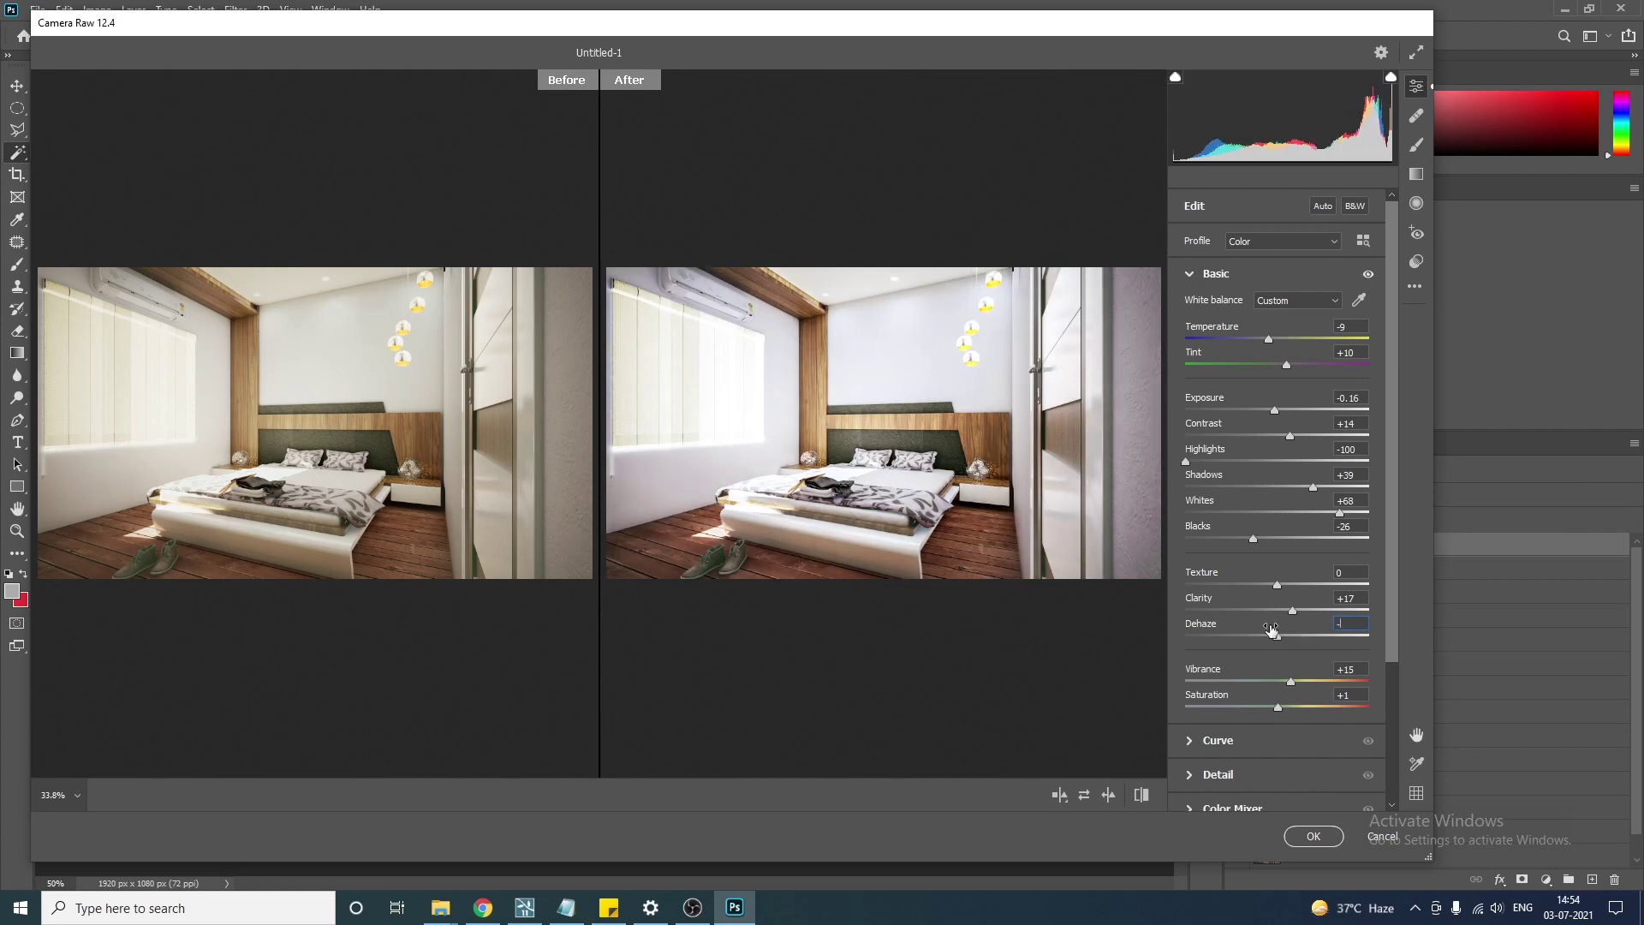
text(-10)
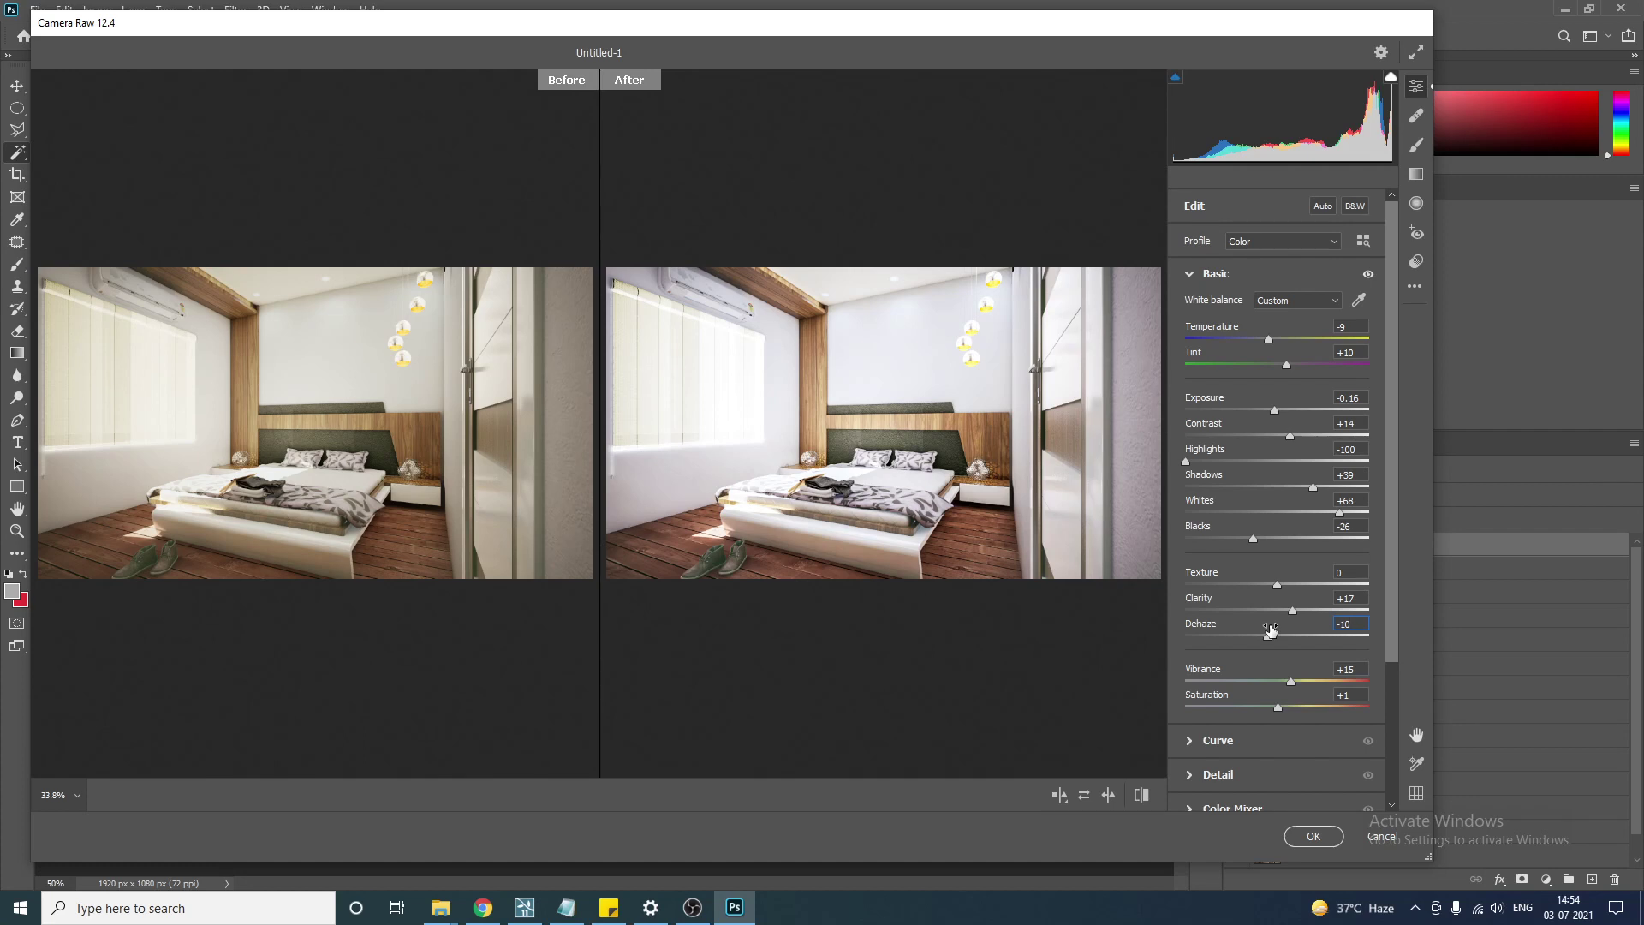
key(BackSpace)
key(BackSpace)
key(BackSpace)
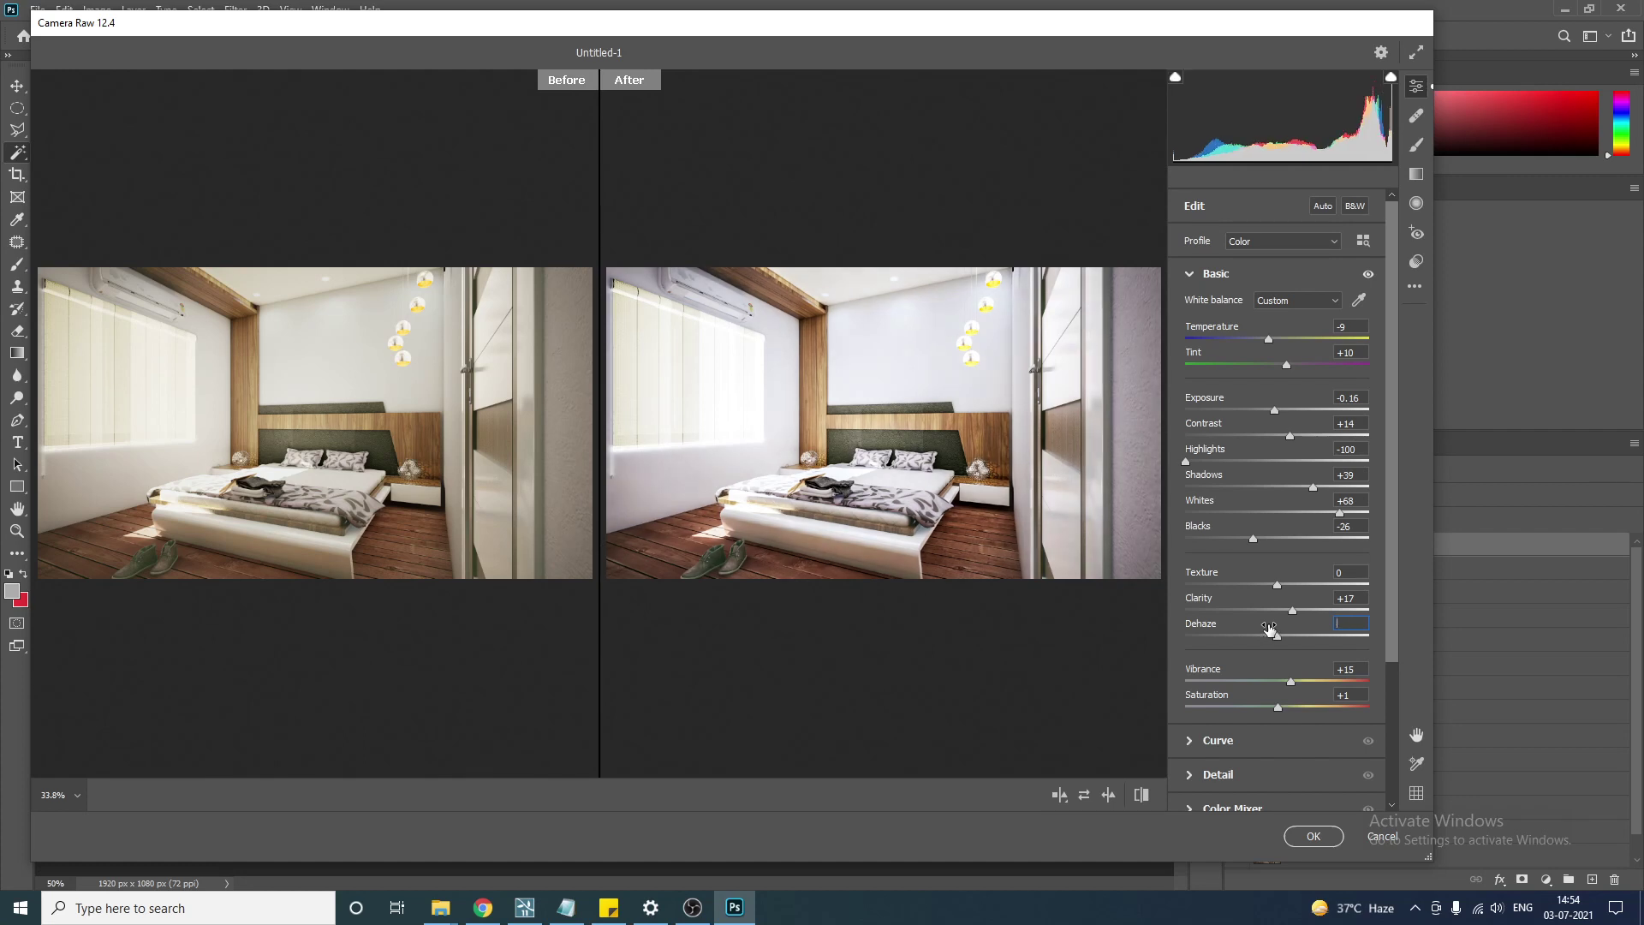
text(-6)
key(Tab)
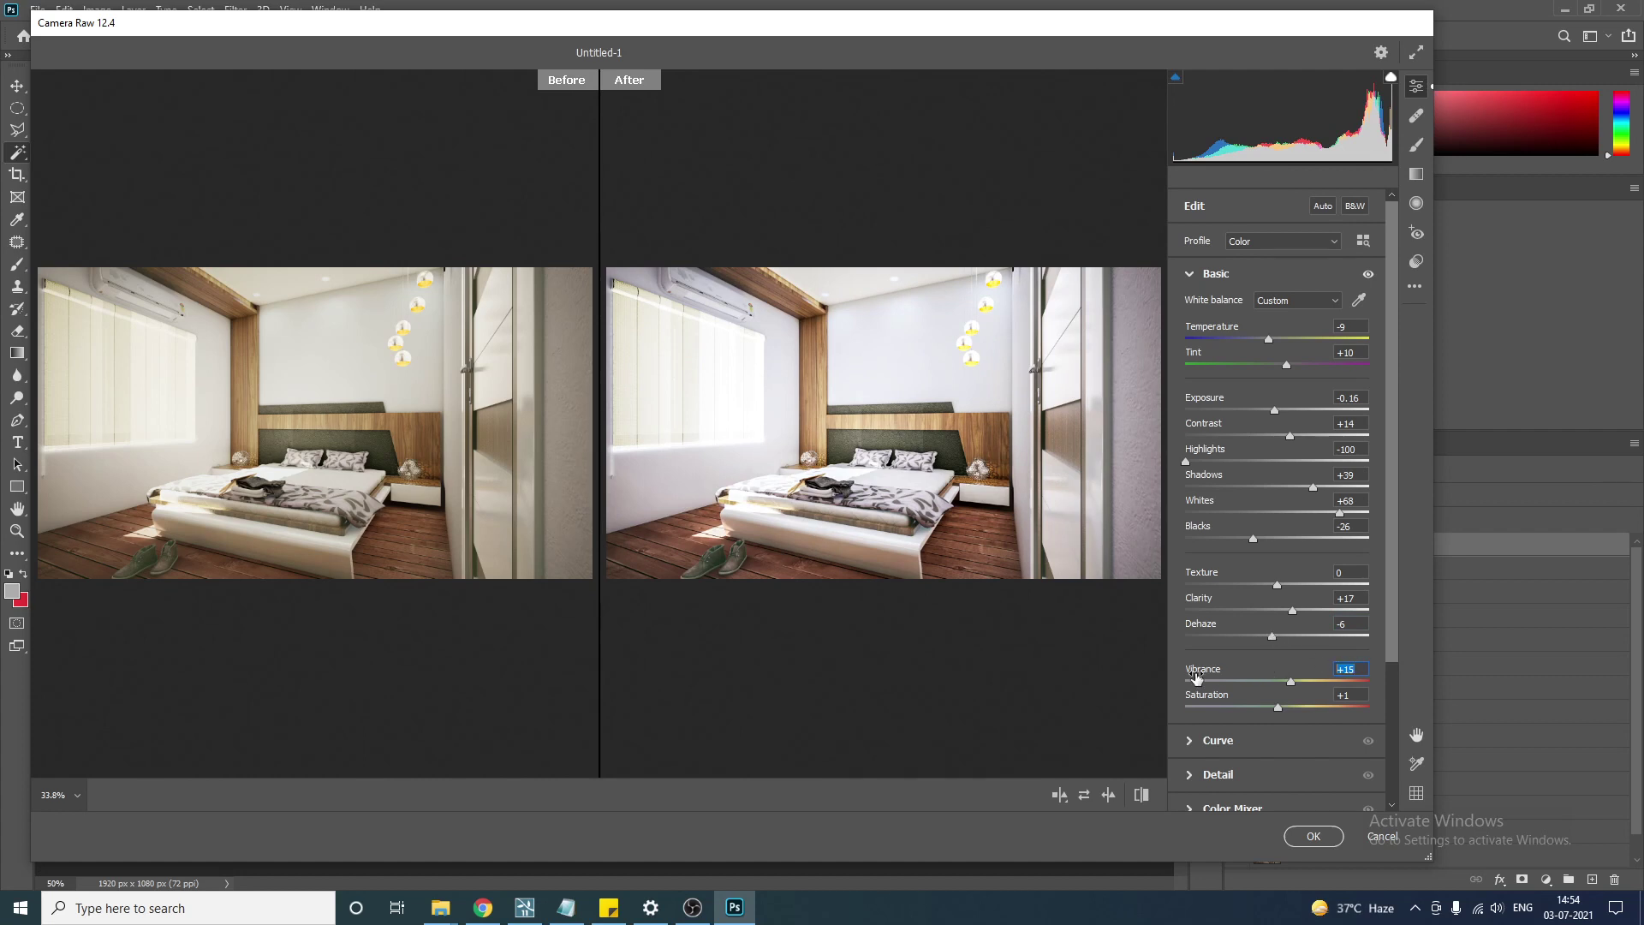
Set Vibrance to +30, raise Saturation slightly, and apply the Camera Raw grading to the layer.
text(20)
key(BackSpace)
key(BackSpace)
text(30)
key(Tab)
key(Up)
drag(1395, 567, 1386, 685)
click(1313, 836)
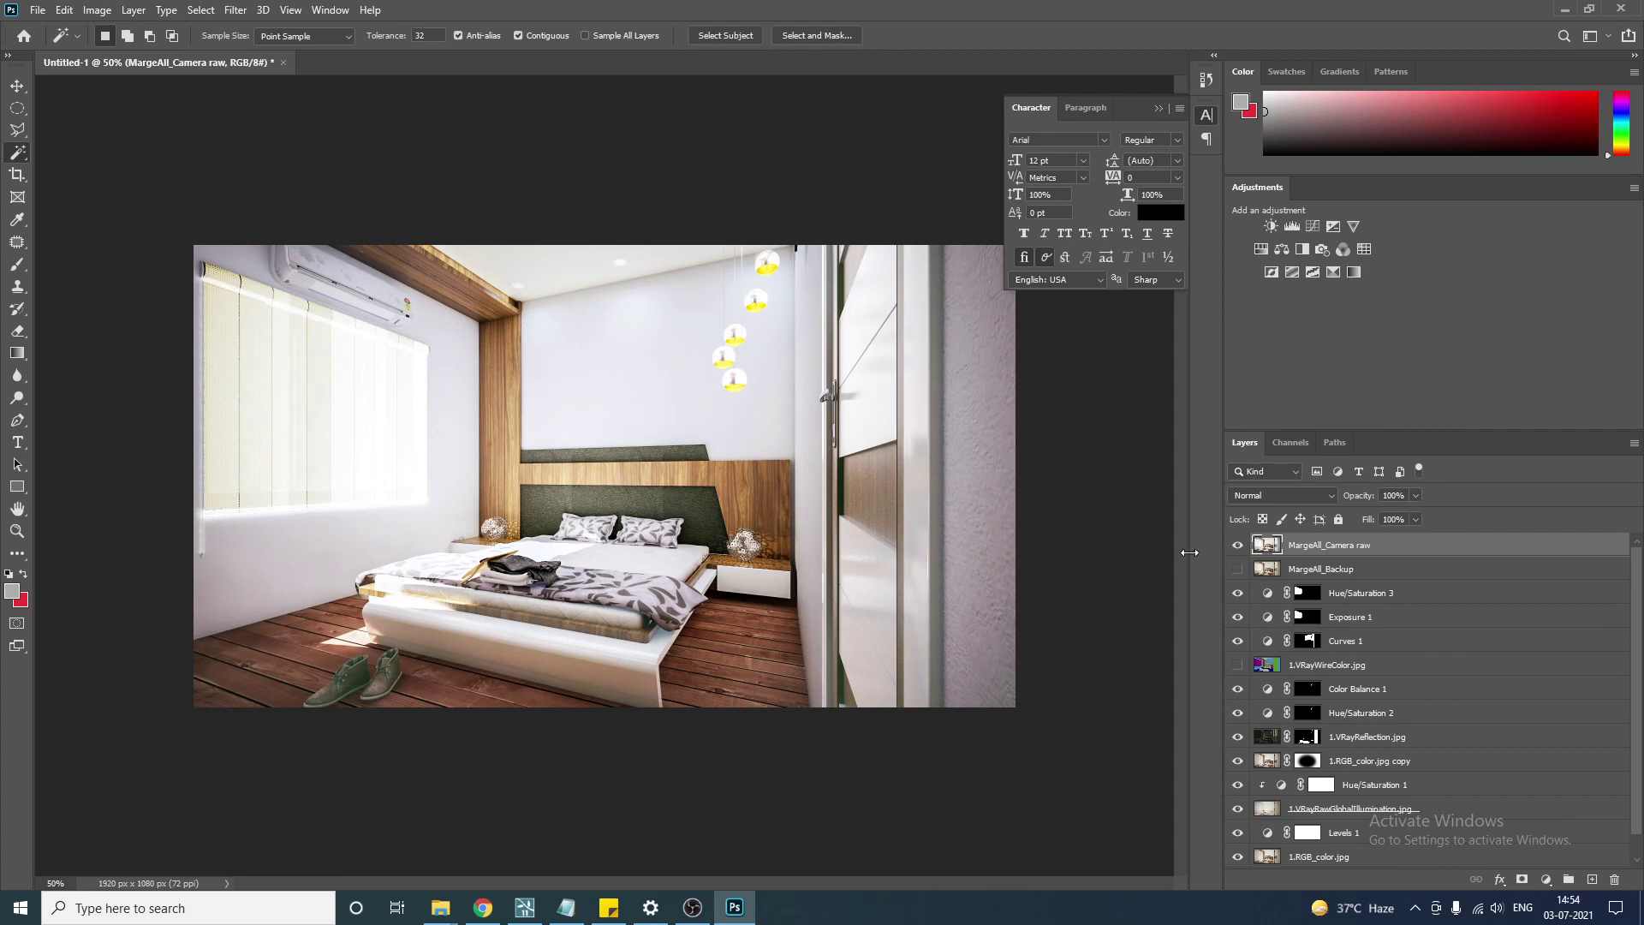
Compare the render with and without the Camera Raw grading by toggling the MargeAll_Camera raw layer's visibility.
click(1235, 545)
click(1233, 548)
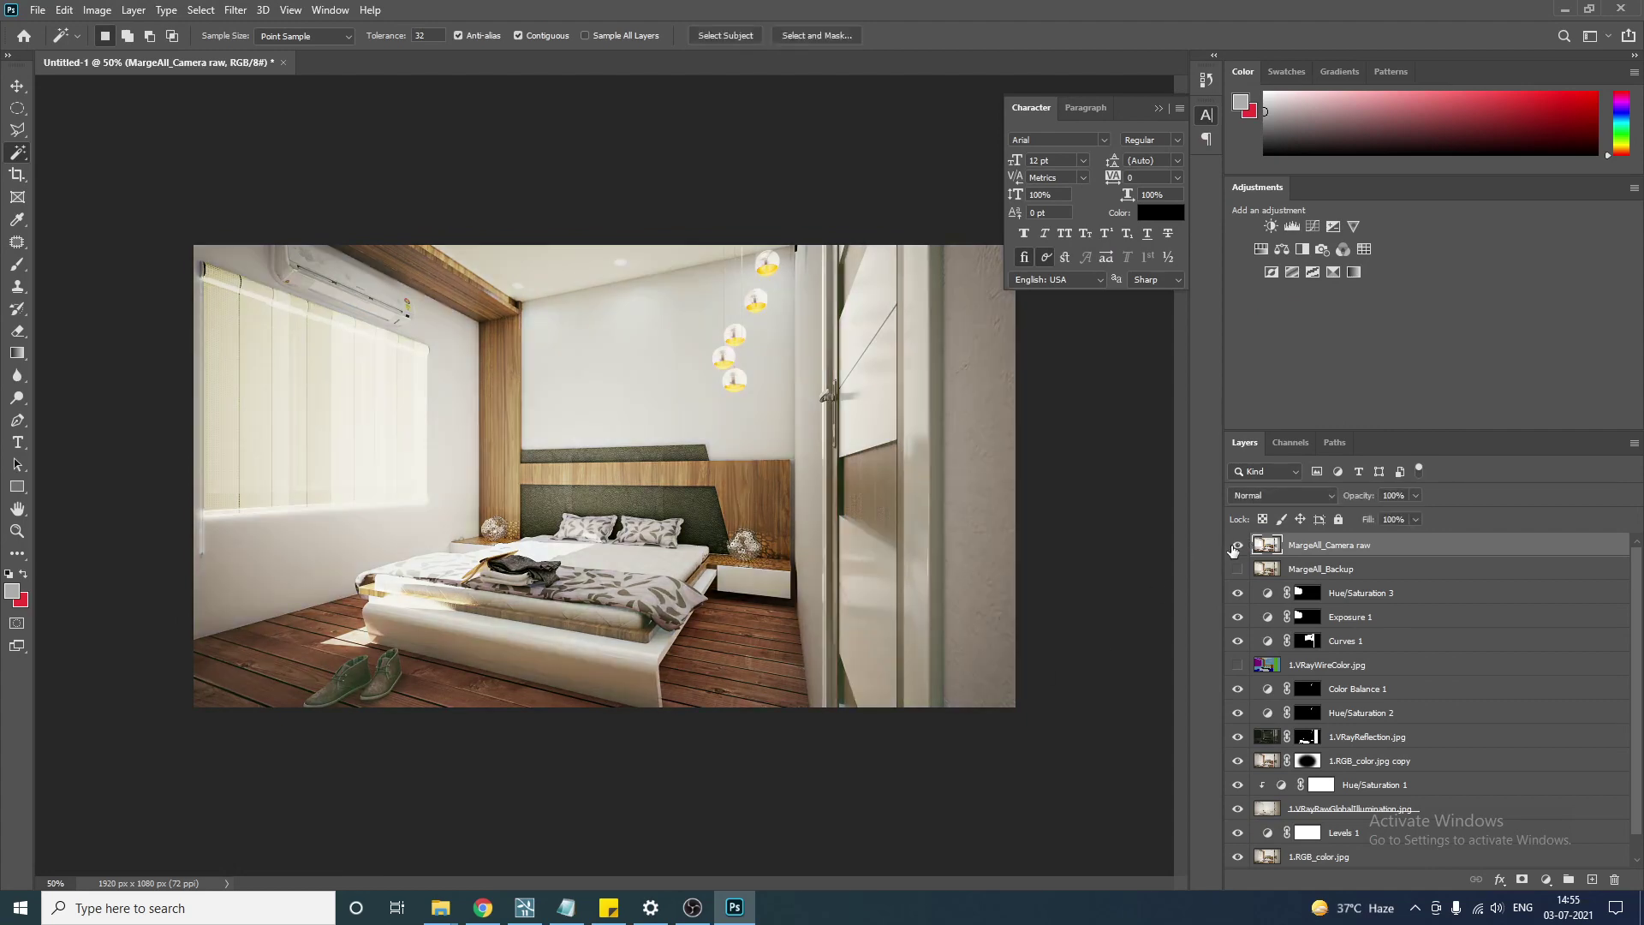
click(1233, 548)
click(1233, 549)
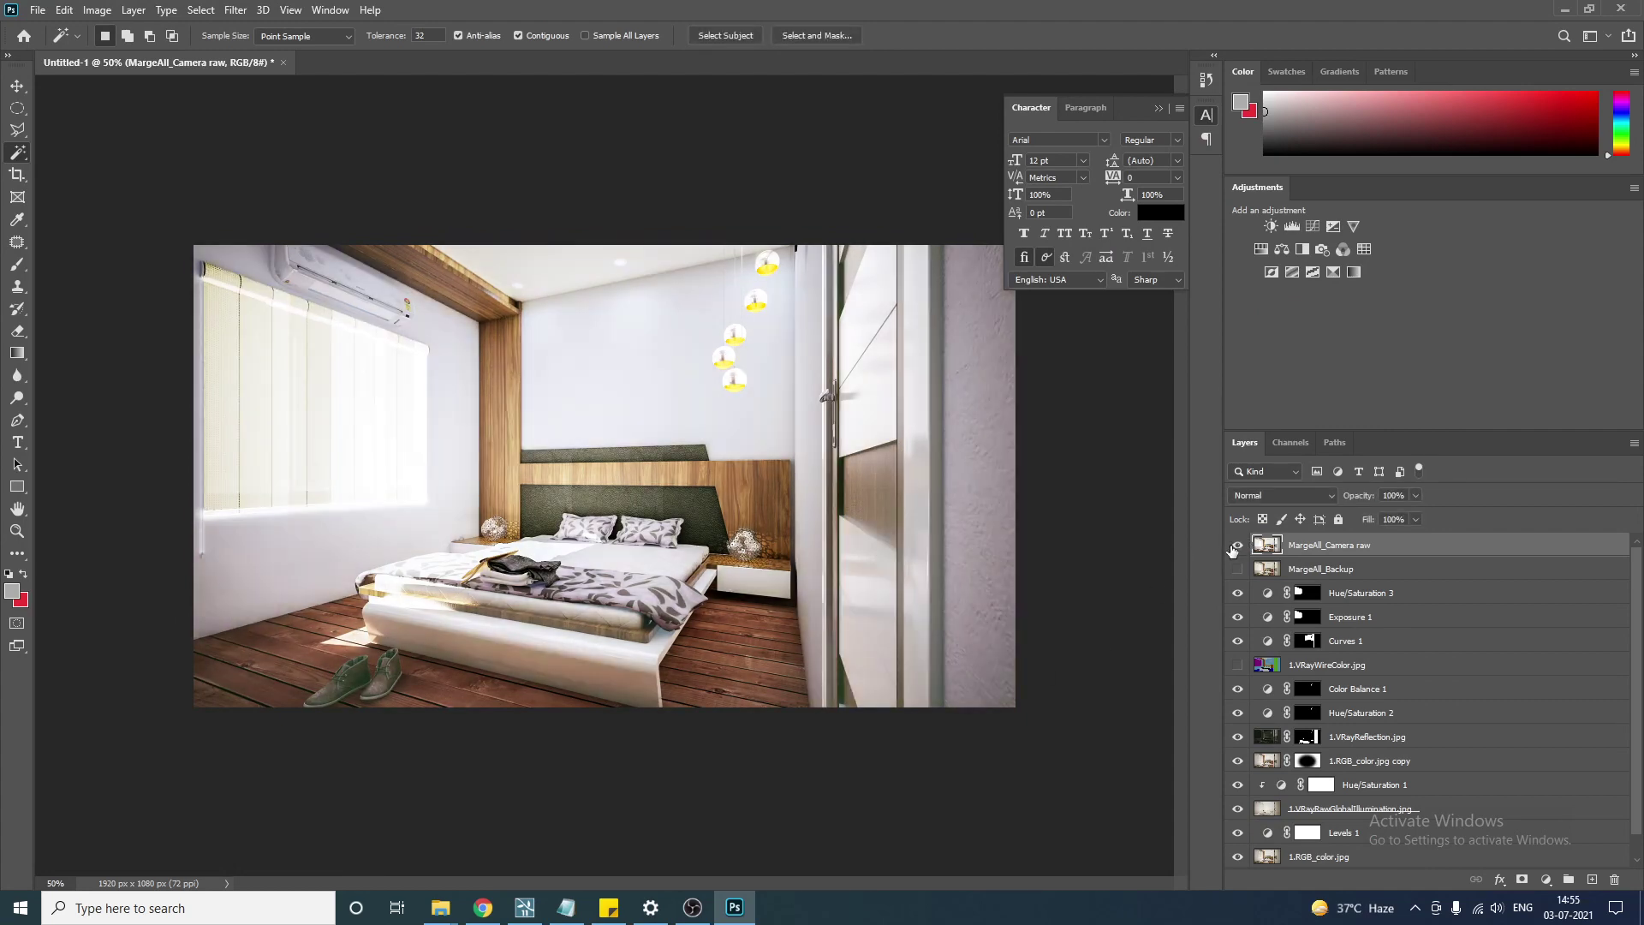
click(1233, 549)
click(1234, 548)
click(1233, 548)
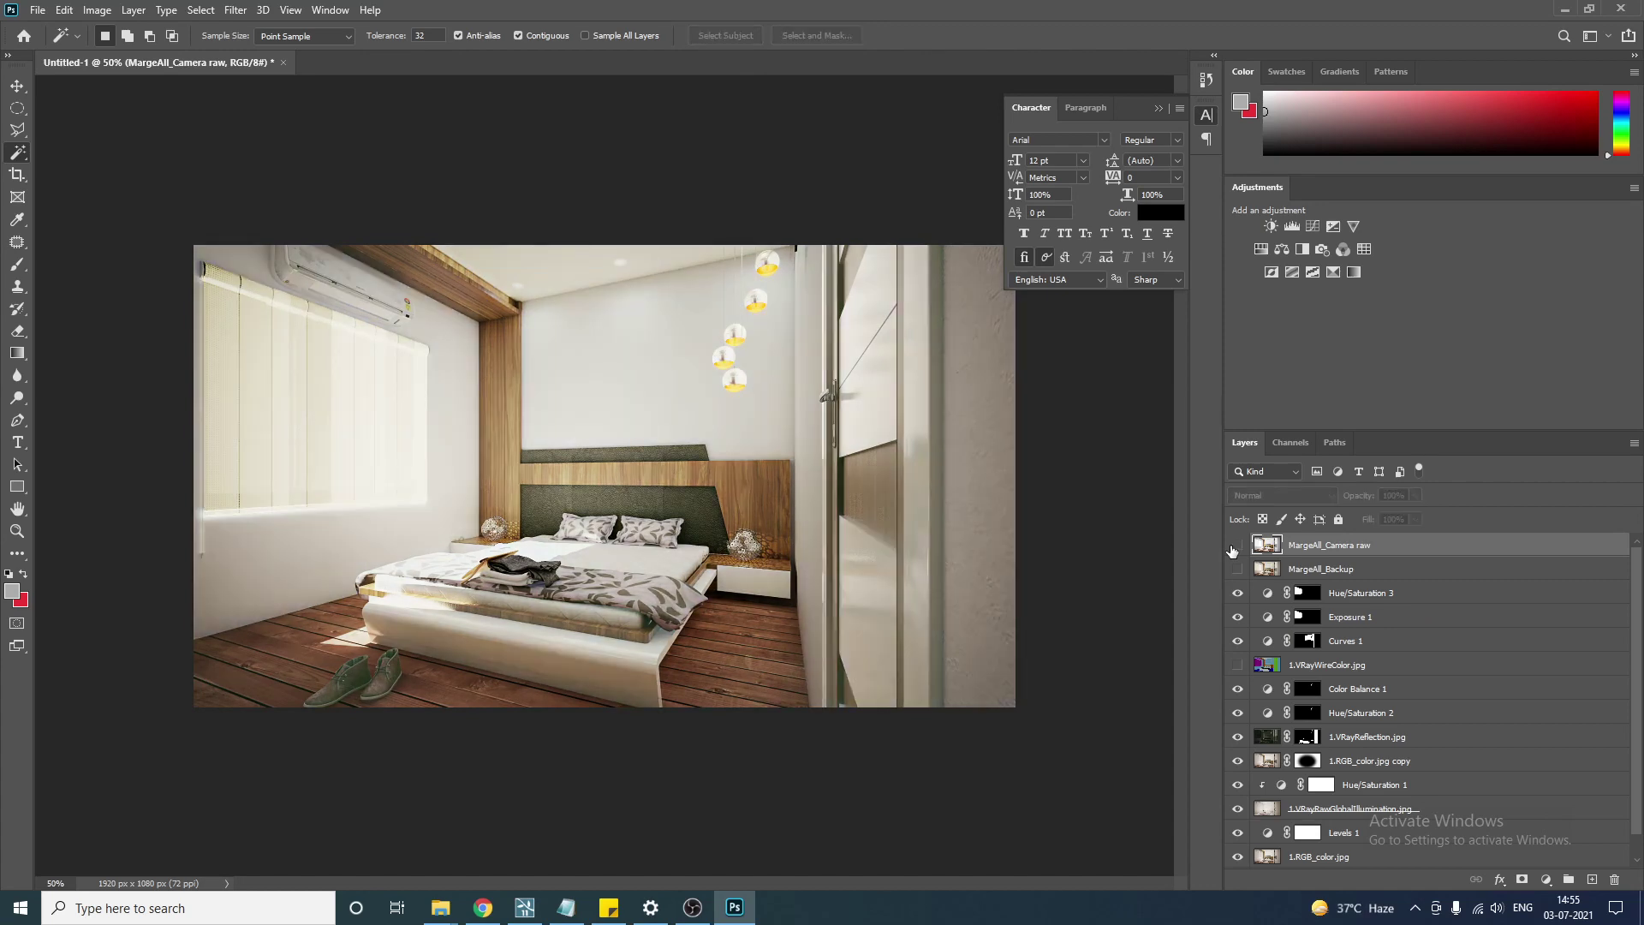
click(1233, 548)
click(1233, 548)
click(1233, 548)
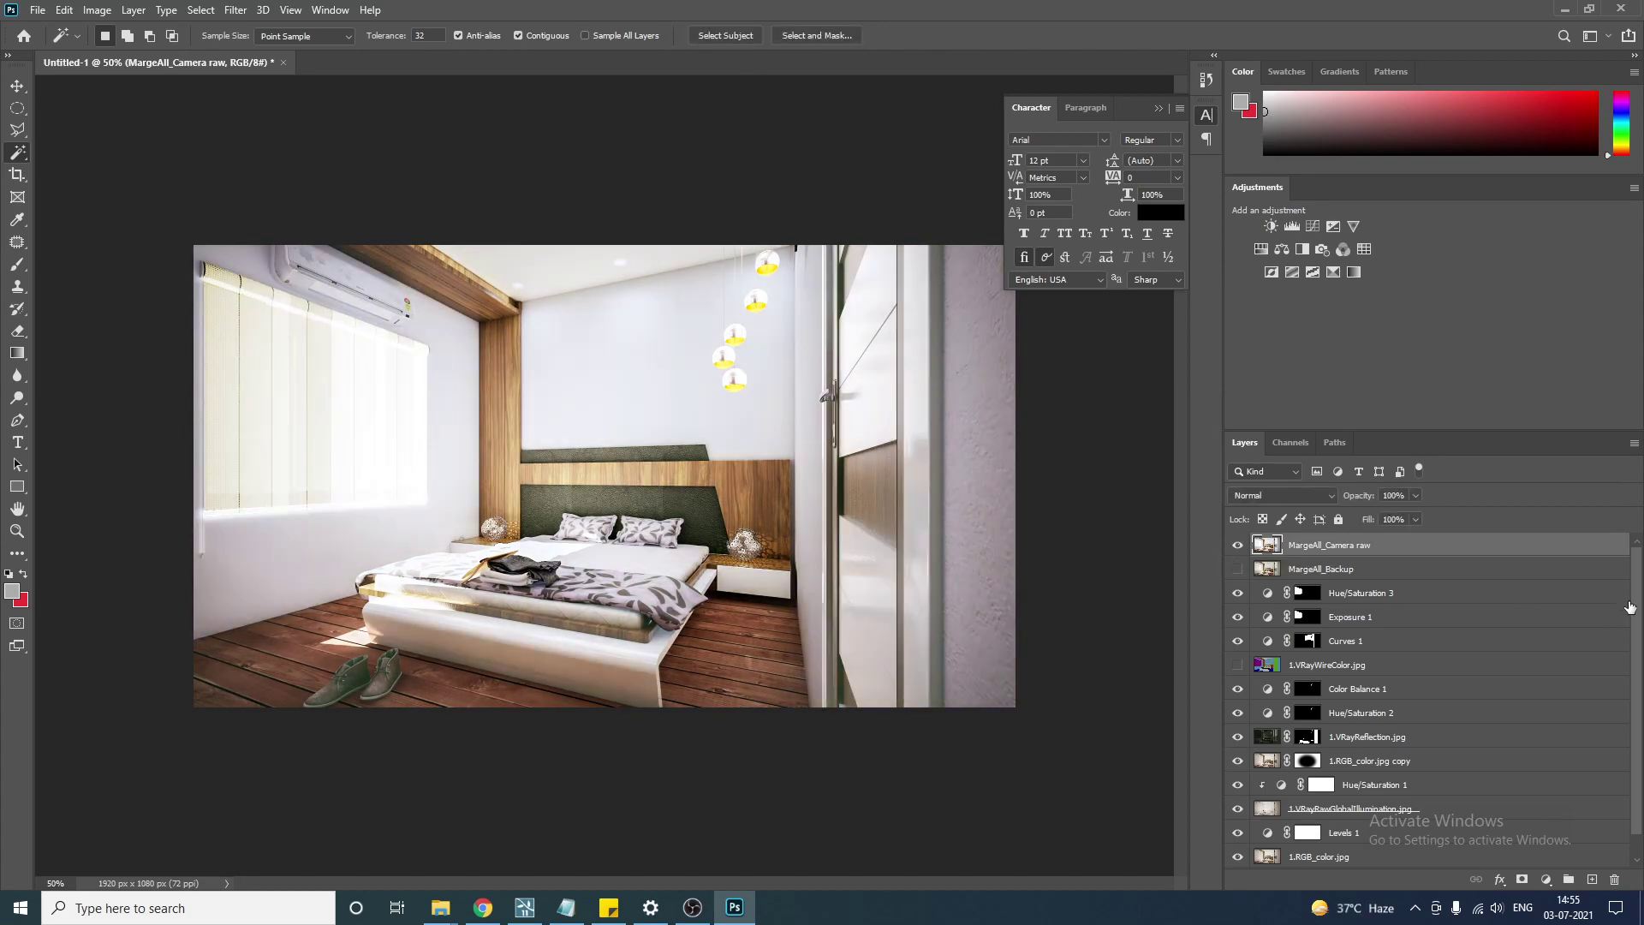
Move the 1.VRayZDepth.jpg layer above MargeAll_Camera raw at the top of the layer stack and check its visibility.
drag(1638, 592, 1639, 617)
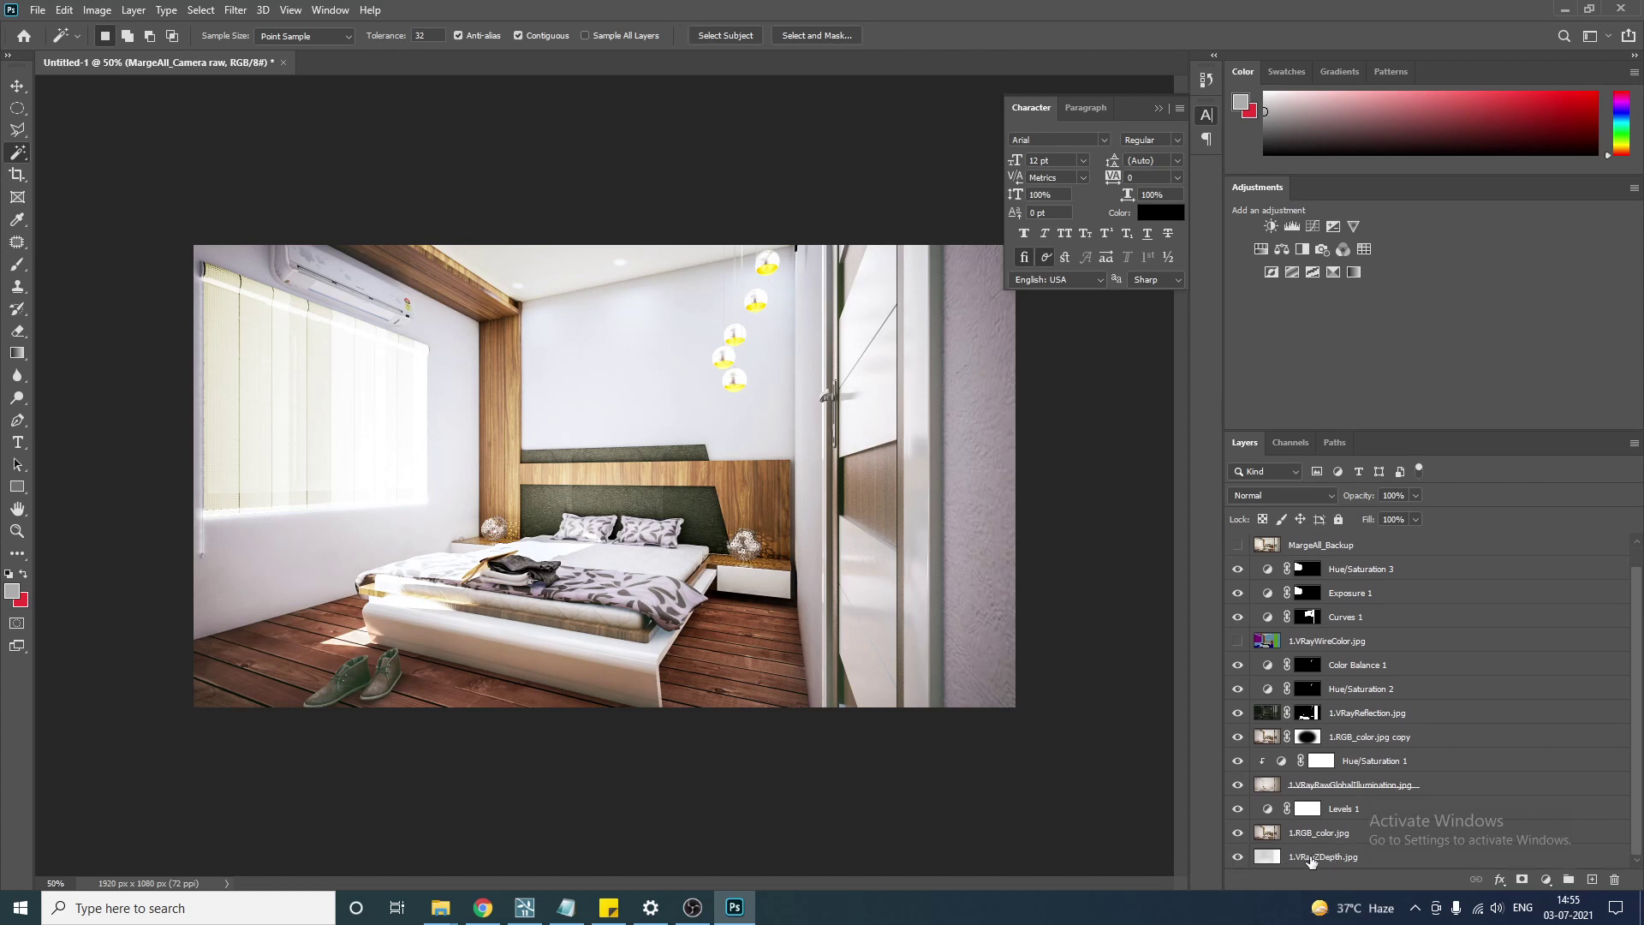
drag(1310, 858, 1335, 545)
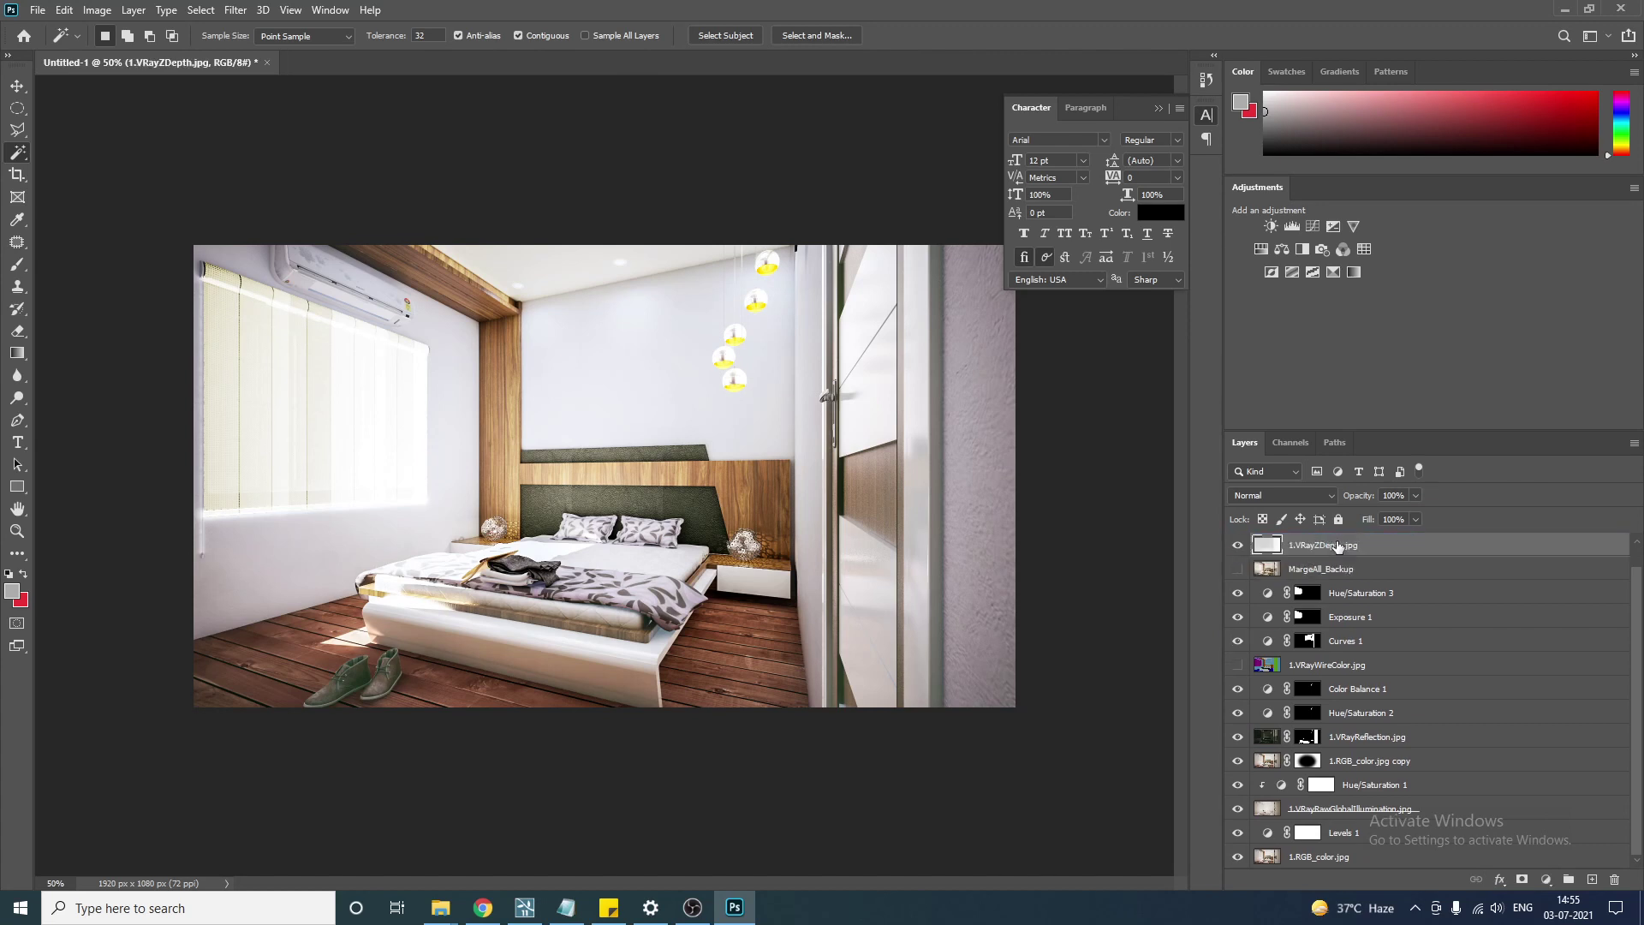
click(1238, 546)
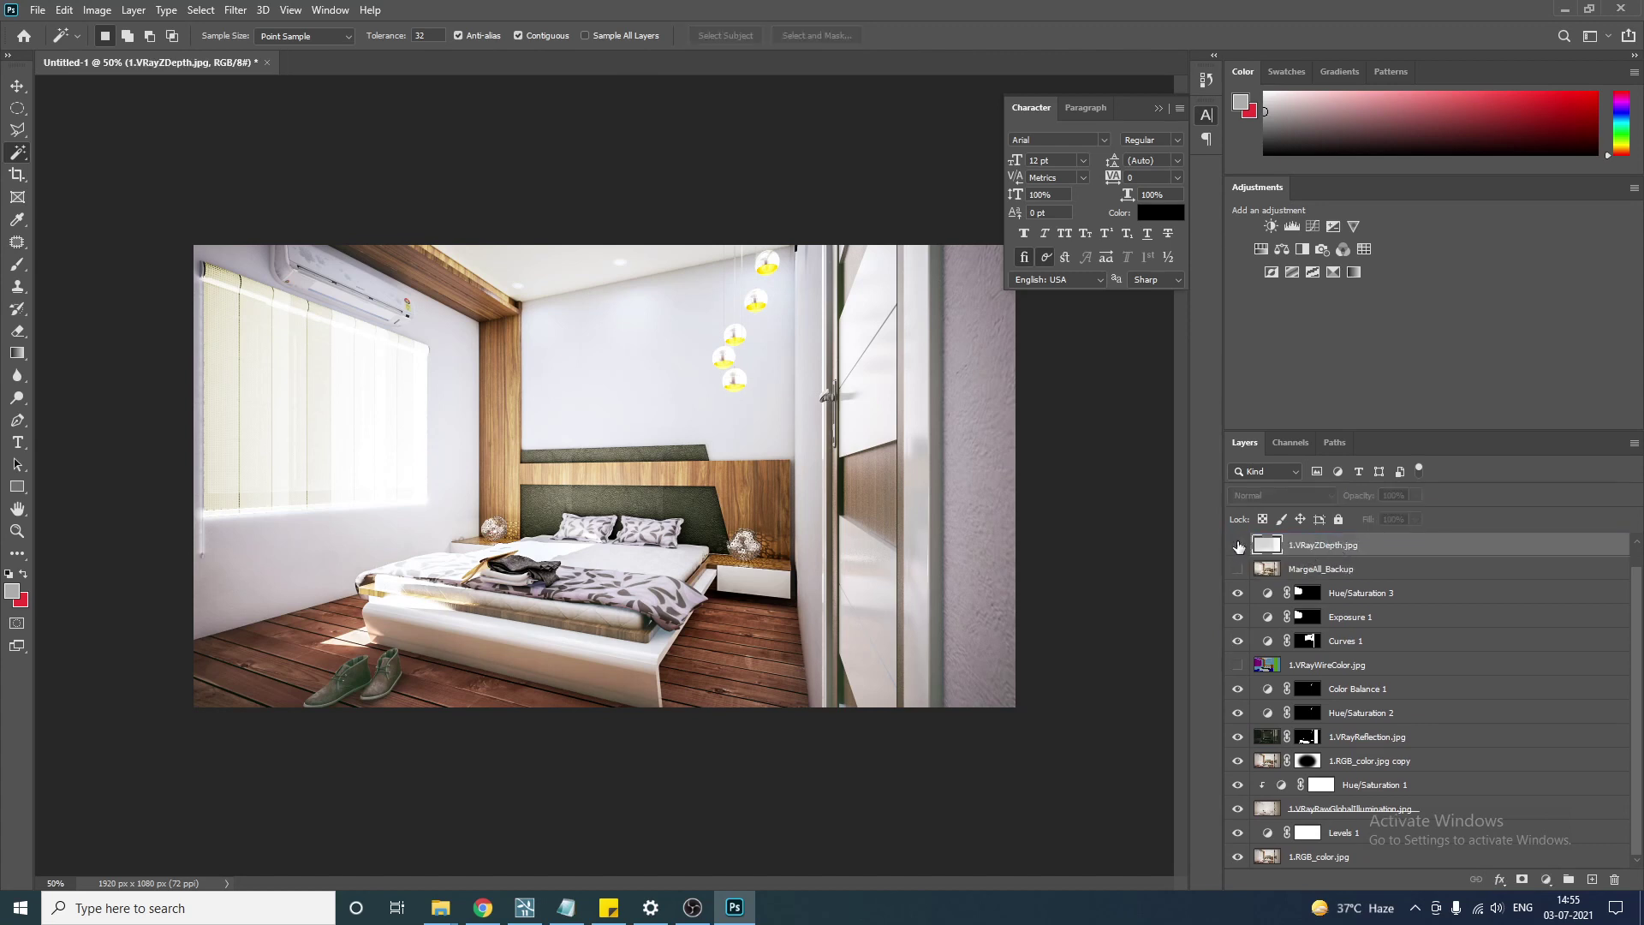
click(1238, 546)
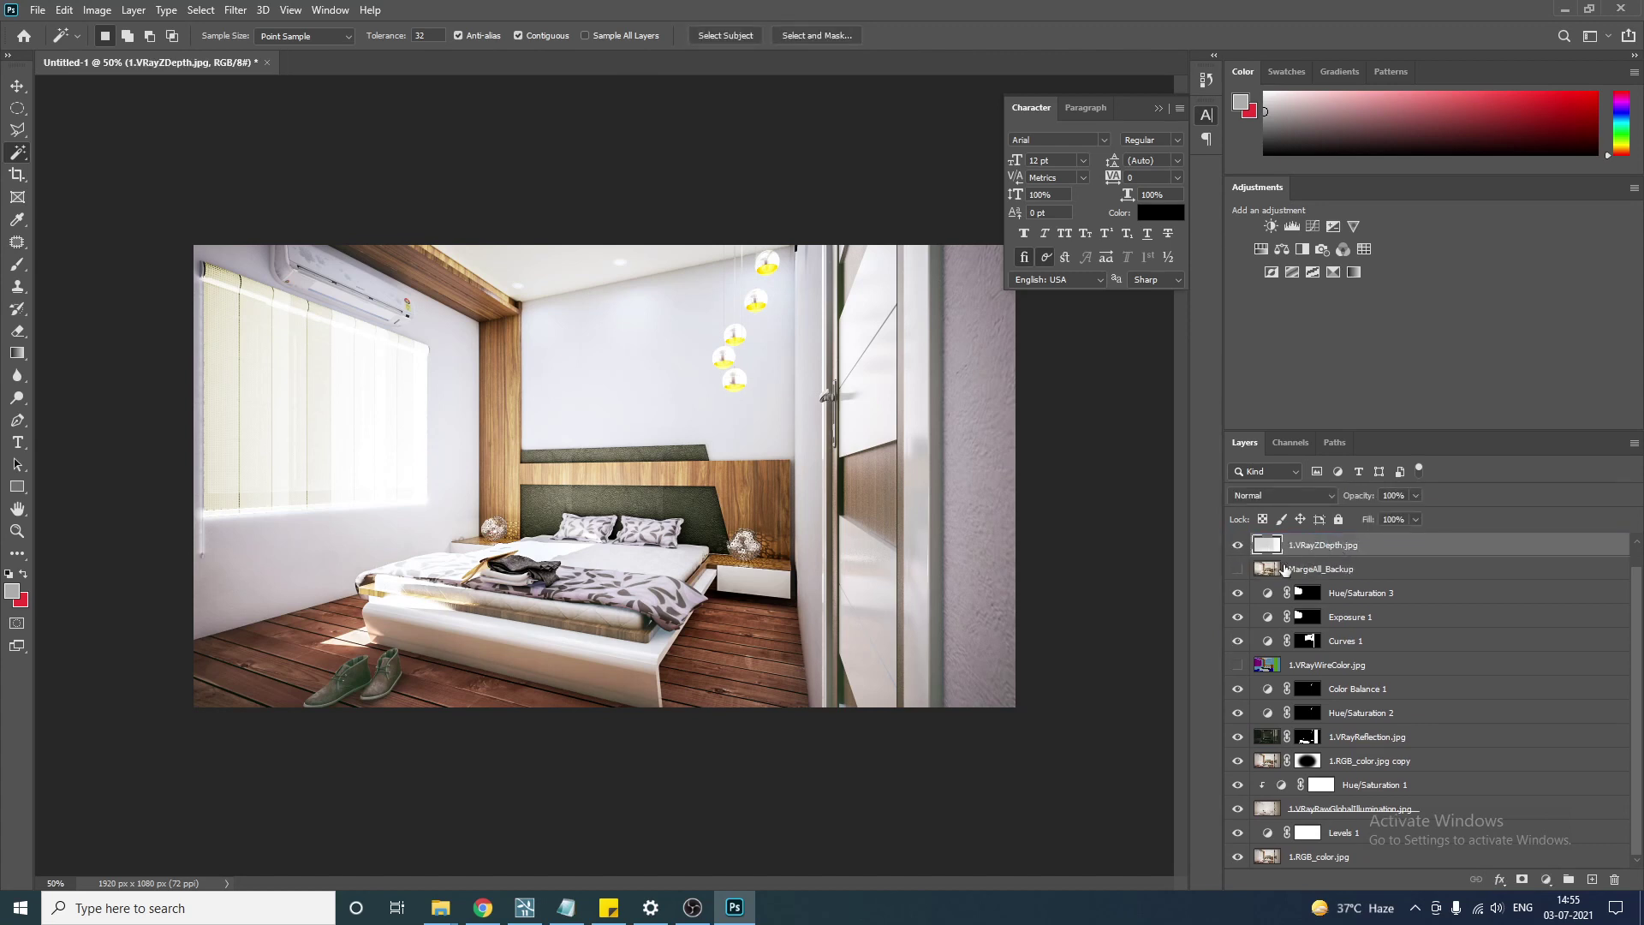
drag(1637, 609, 1637, 584)
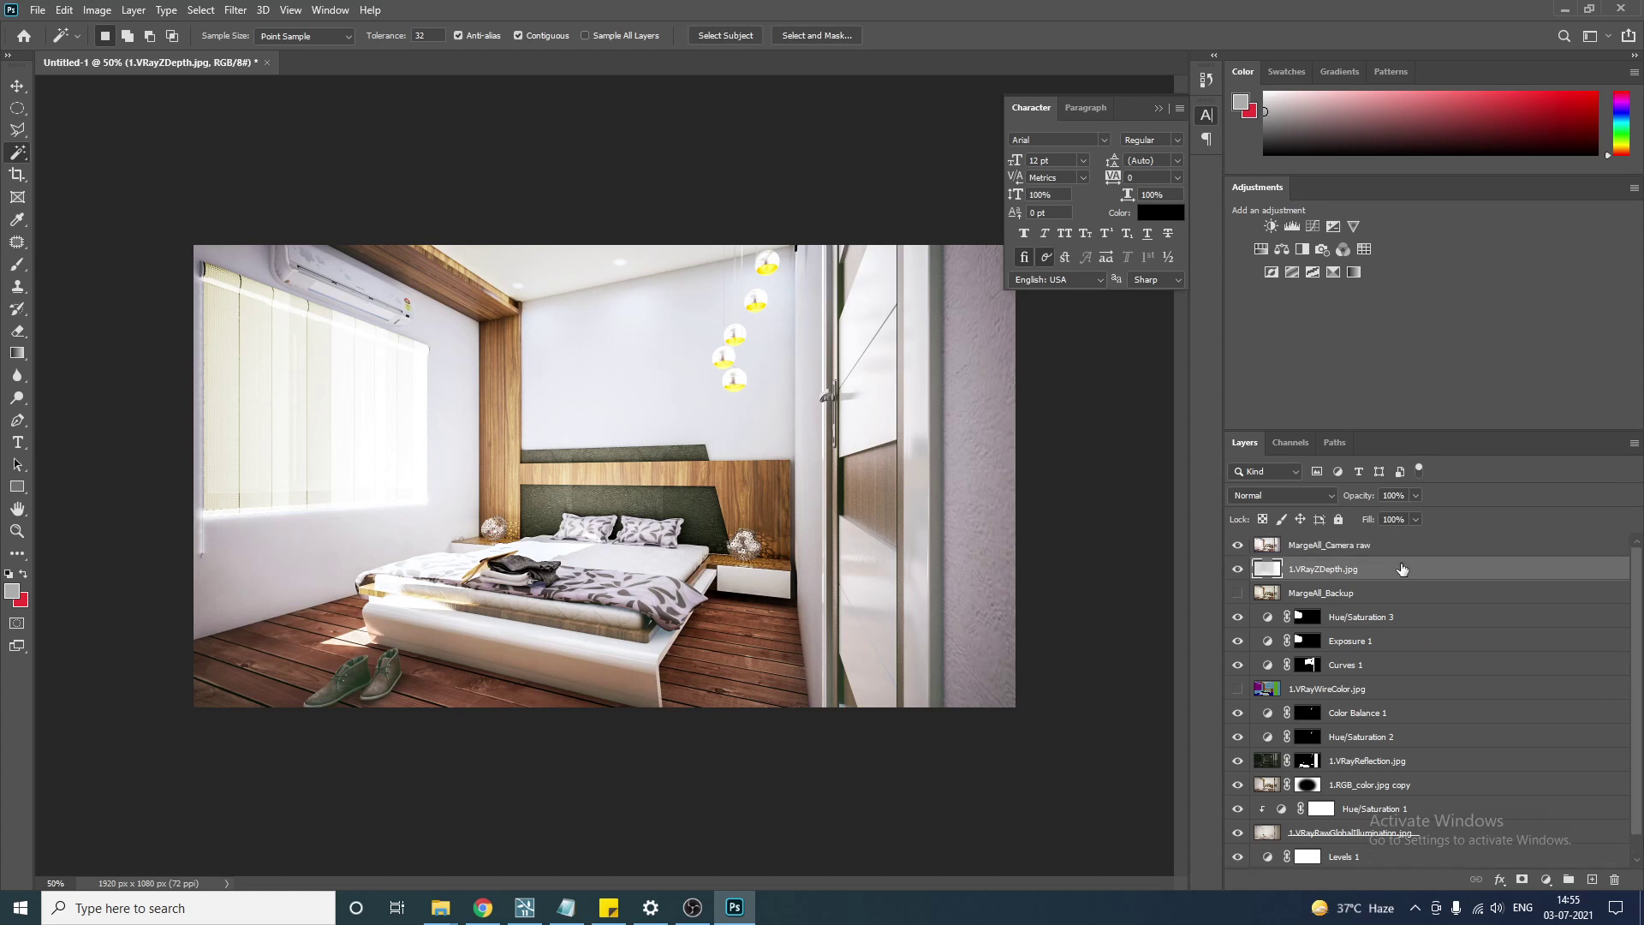
drag(1313, 569, 1319, 545)
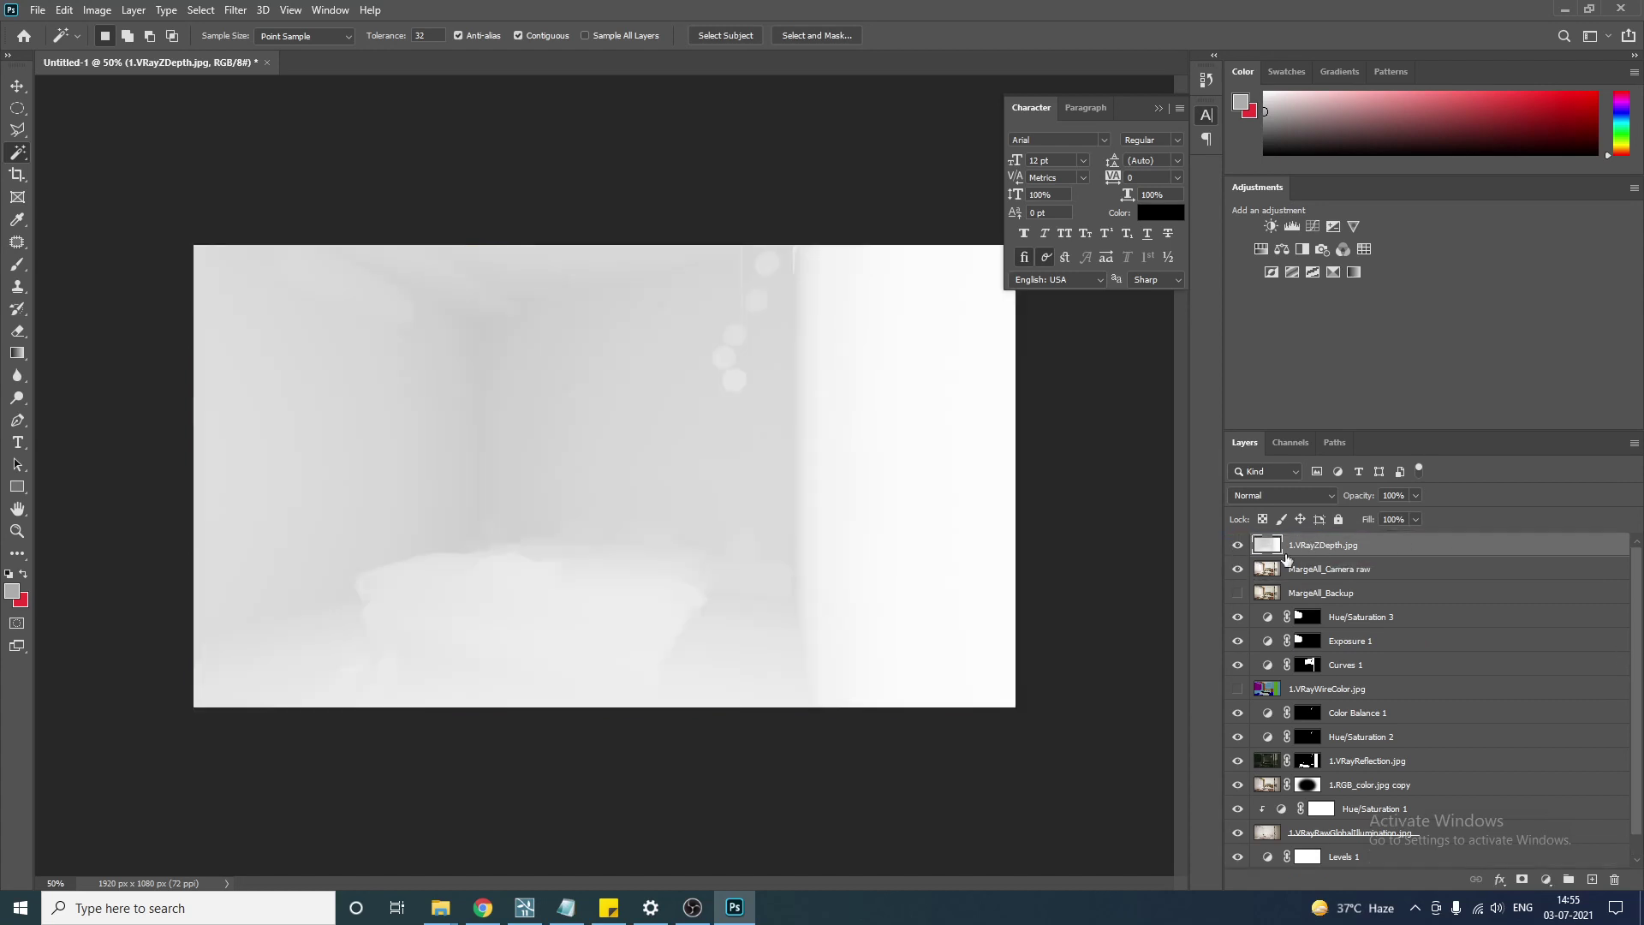
click(1238, 546)
click(1239, 546)
Try Levels midtone values of 0.08, 0.03 and 0.59 on the 1.VRayZDepth.jpg layer.
key(ctrl+l)
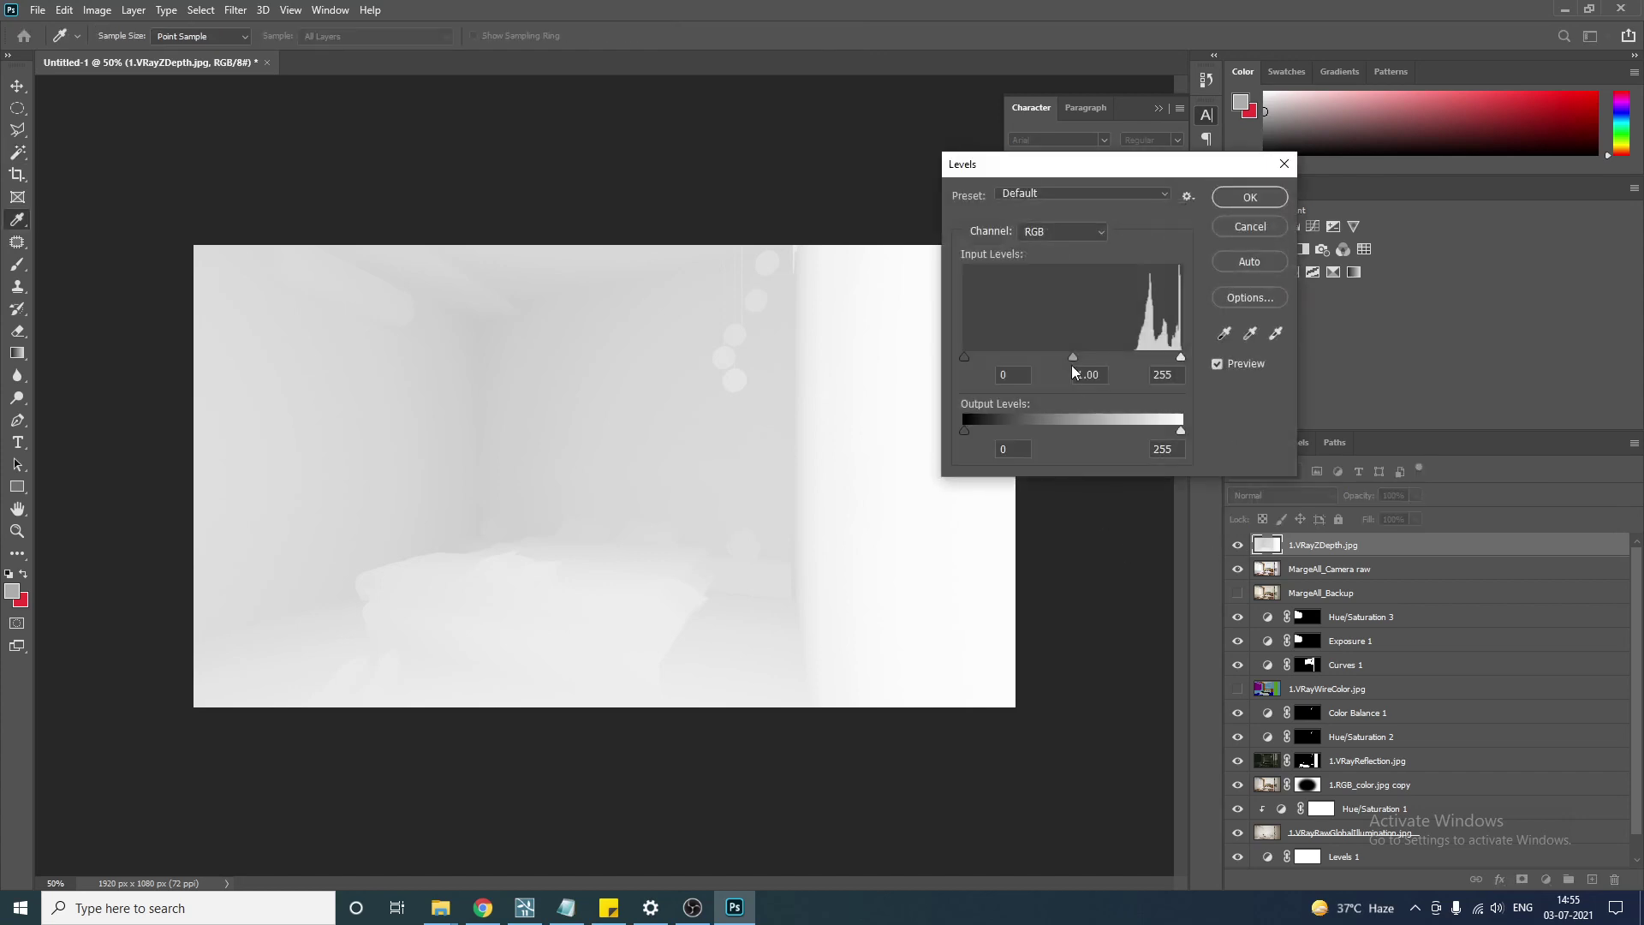
drag(1075, 357, 1169, 357)
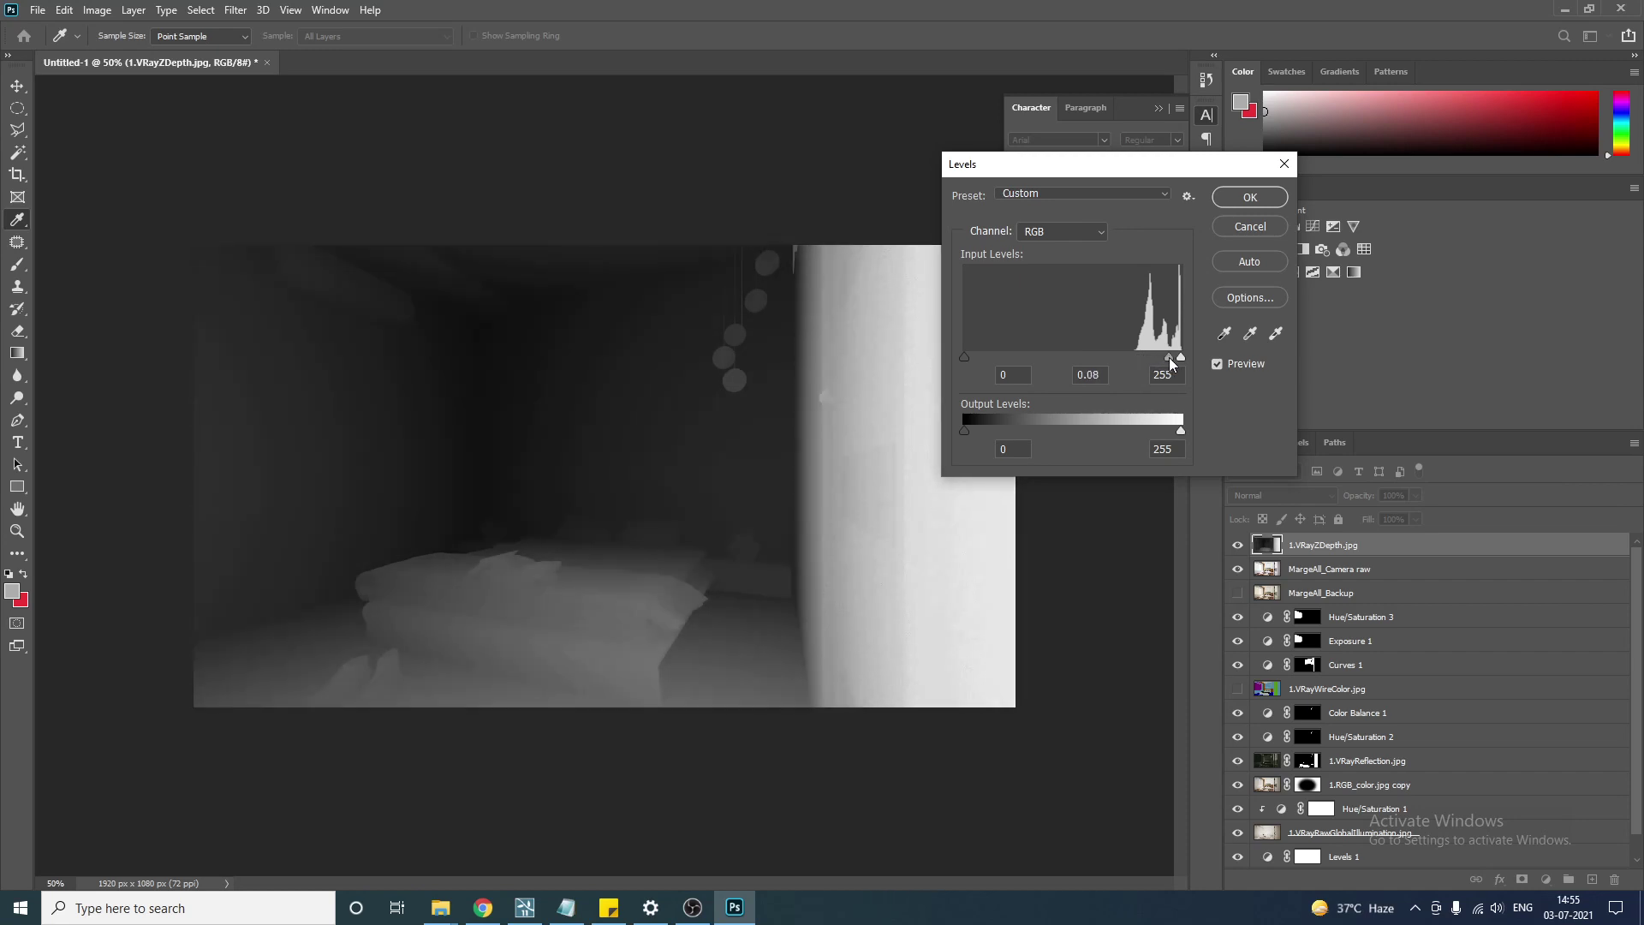
drag(1170, 357, 1177, 358)
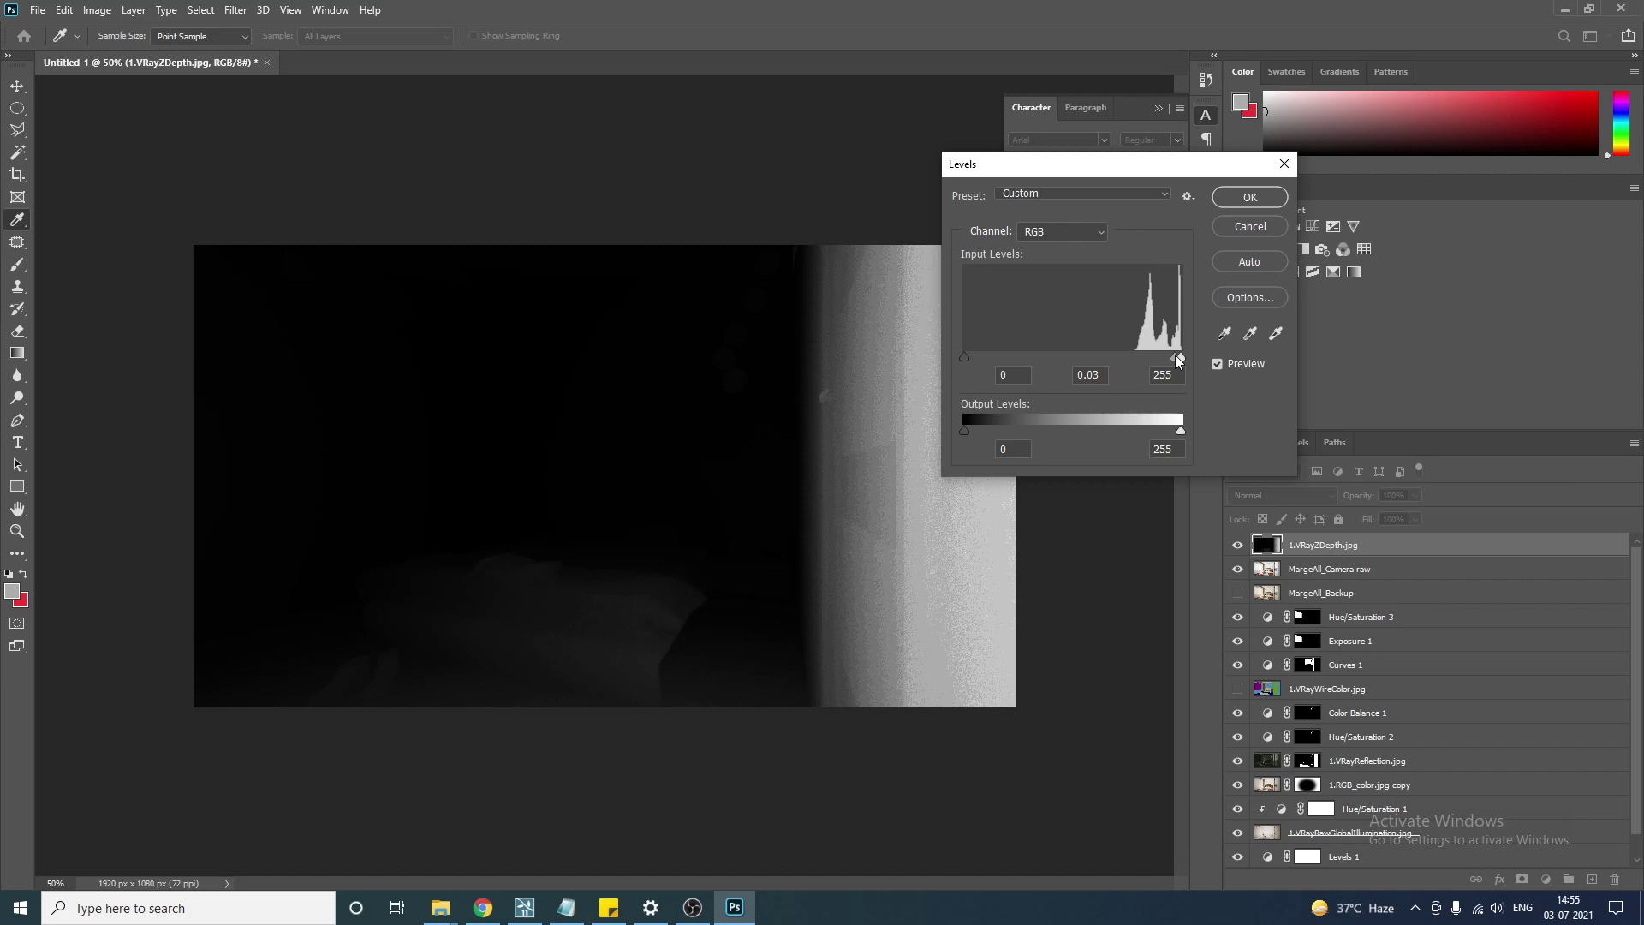
mouse_move(1176, 358)
mouse_down()
mouse_move(1072, 351)
mouse_move(1177, 356)
mouse_up()
drag(1175, 358, 1108, 363)
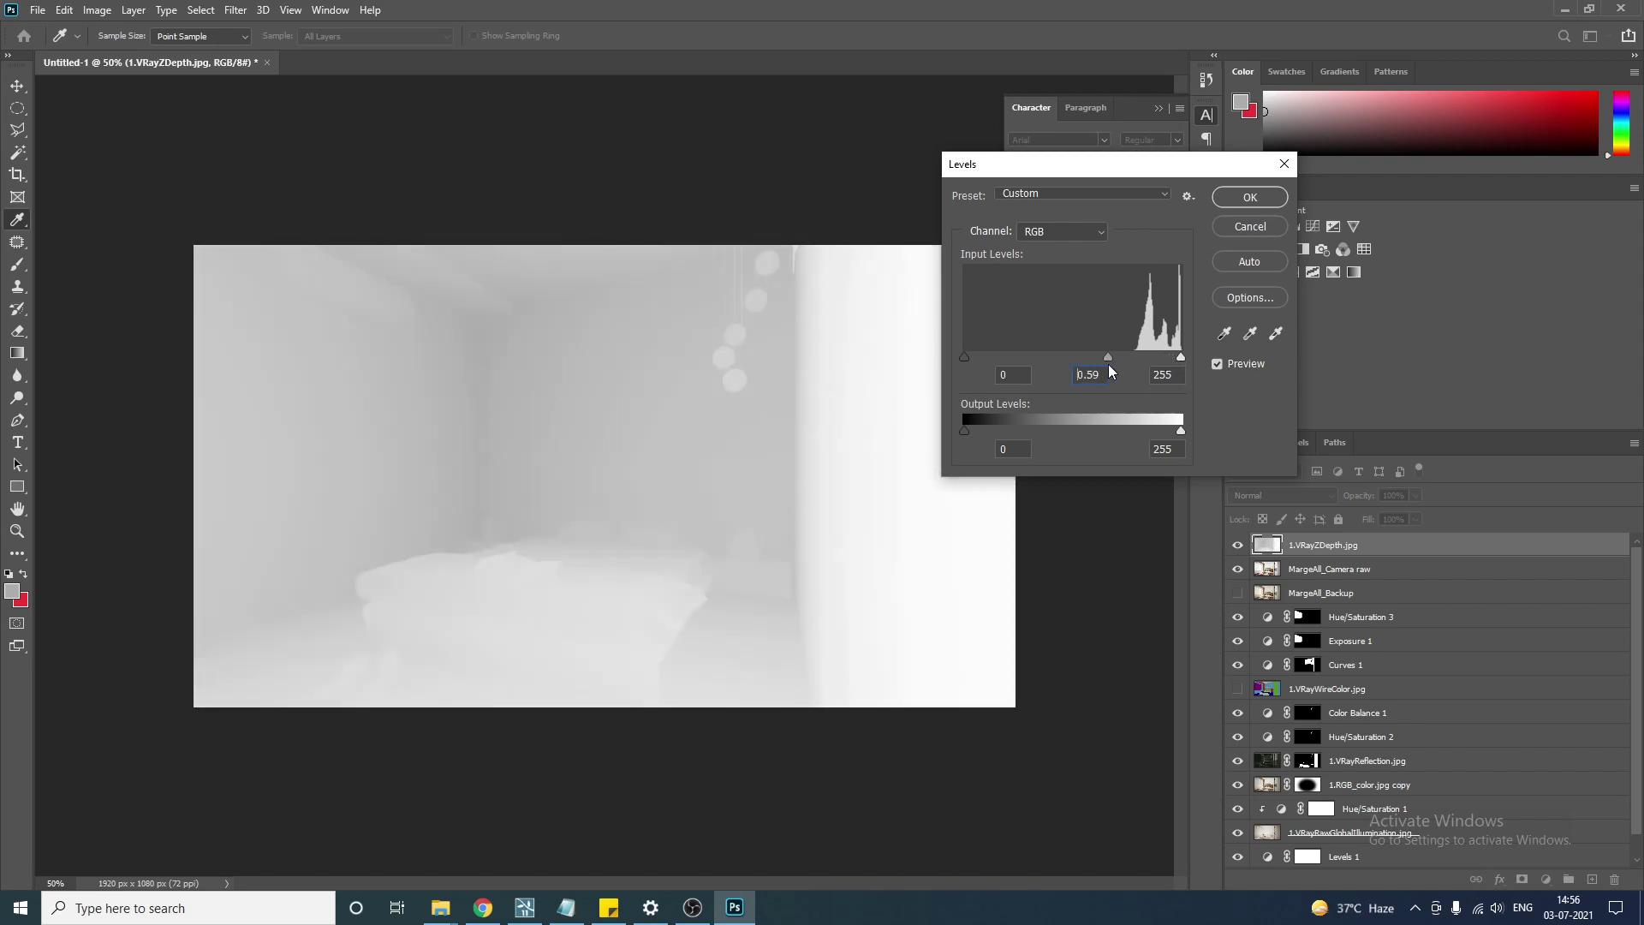
click(1255, 226)
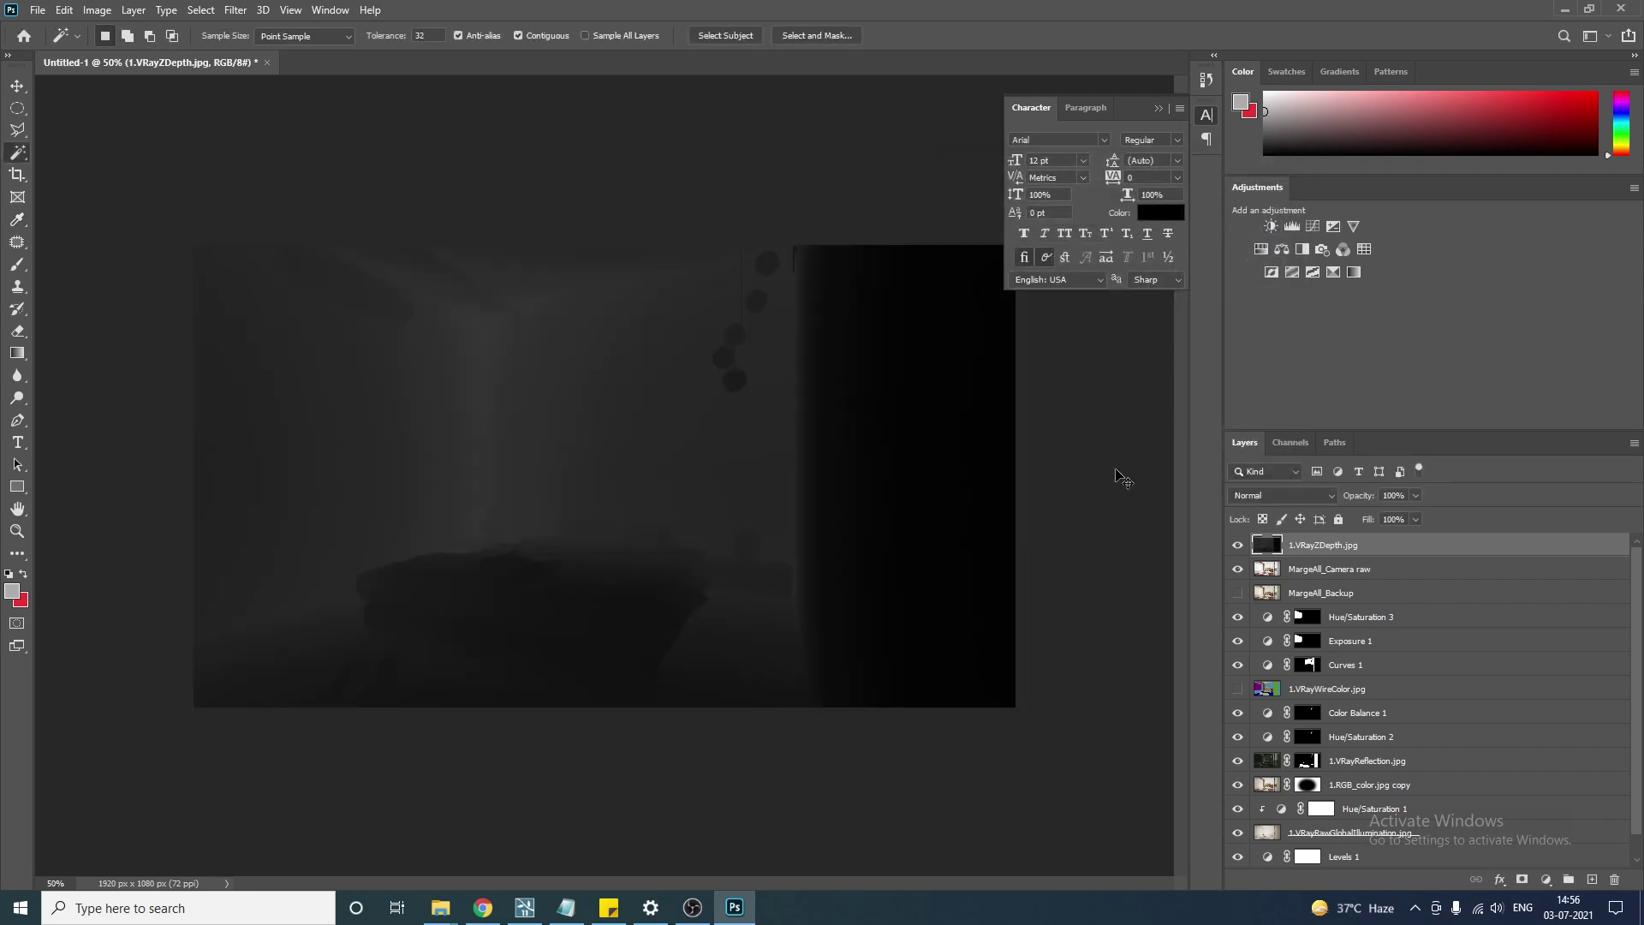
Try Levels inputs of 33, 1.29 and 106 on the inverted 1.VRayZDepth.jpg layer, and invert its tones back.
key(ctrl+l)
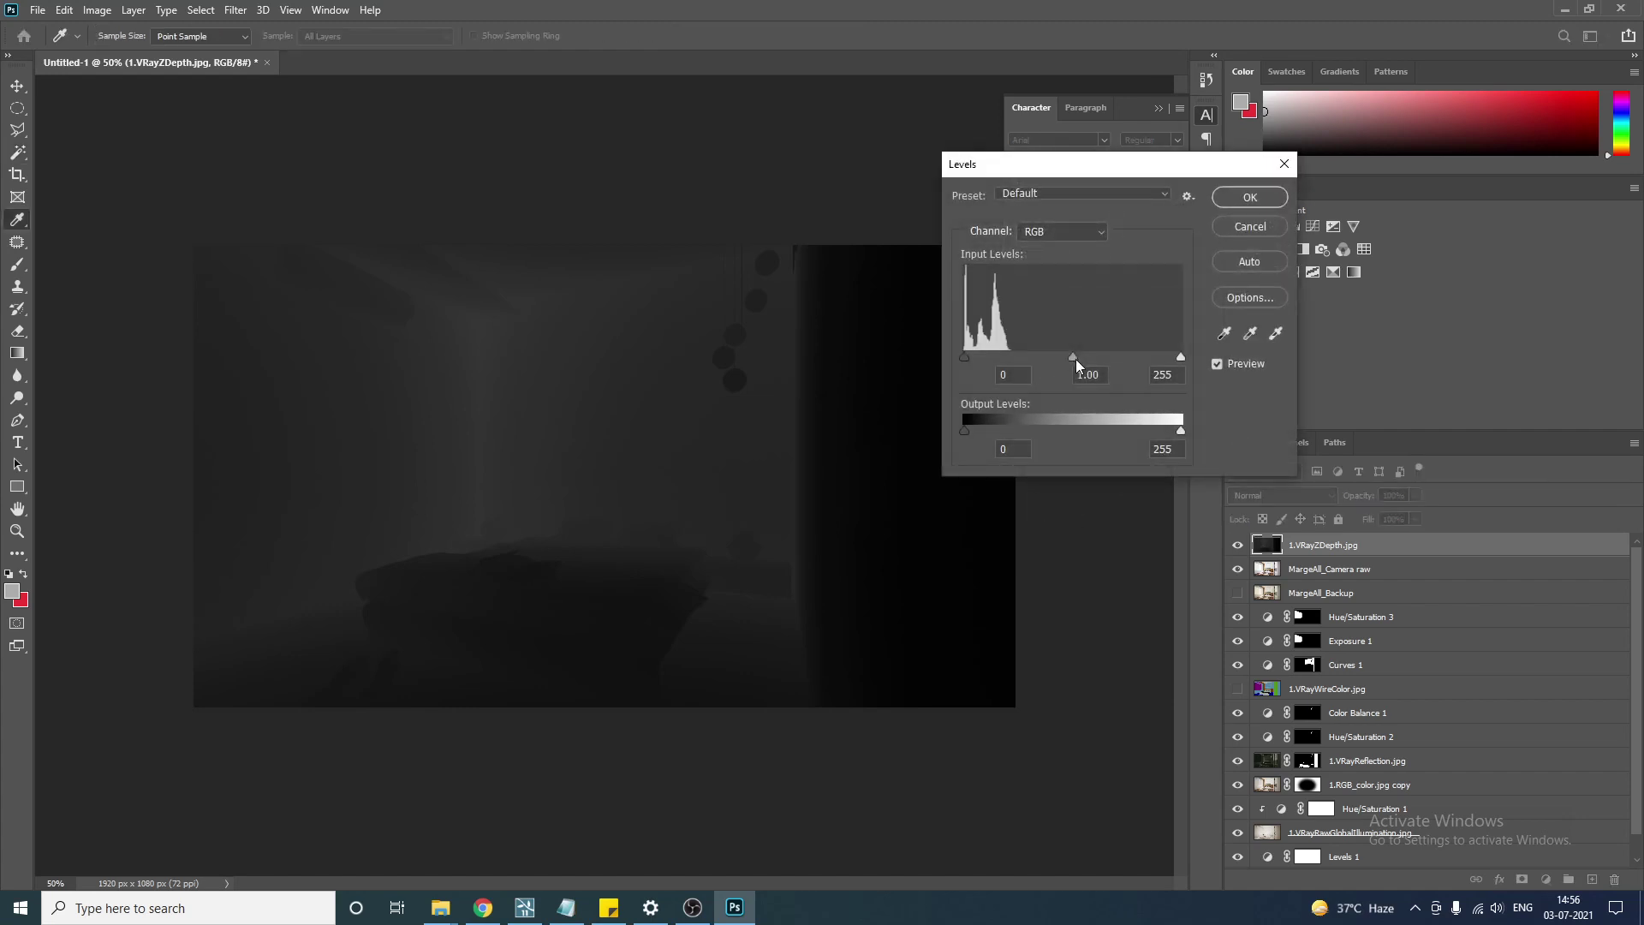
drag(1075, 358, 991, 357)
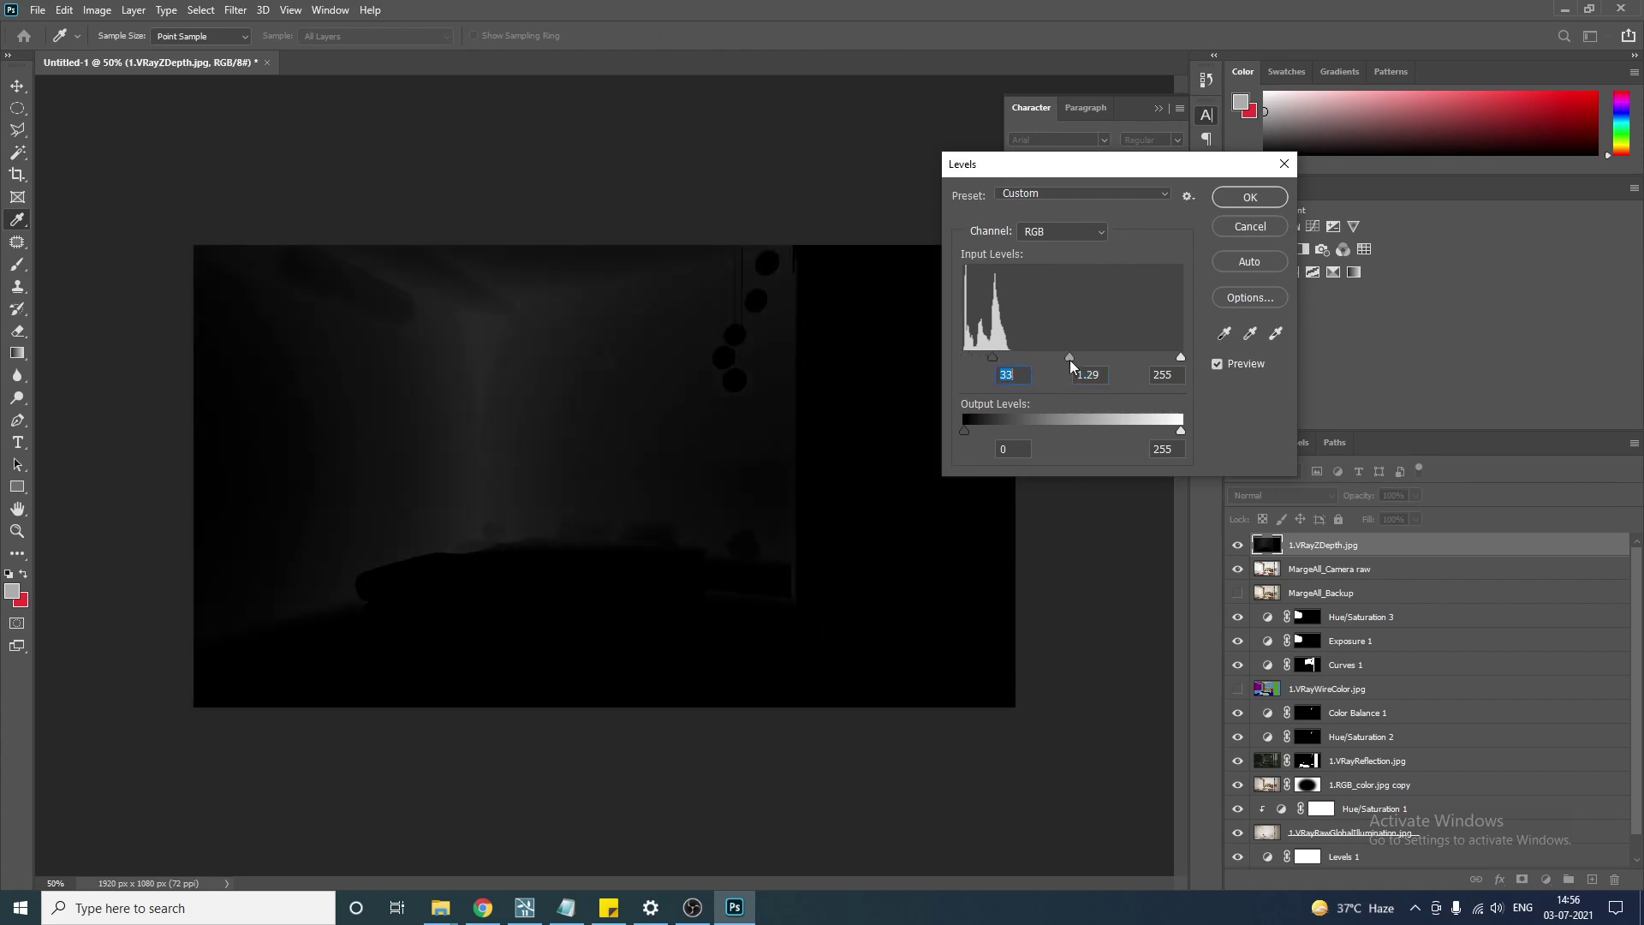
drag(1183, 355, 1055, 361)
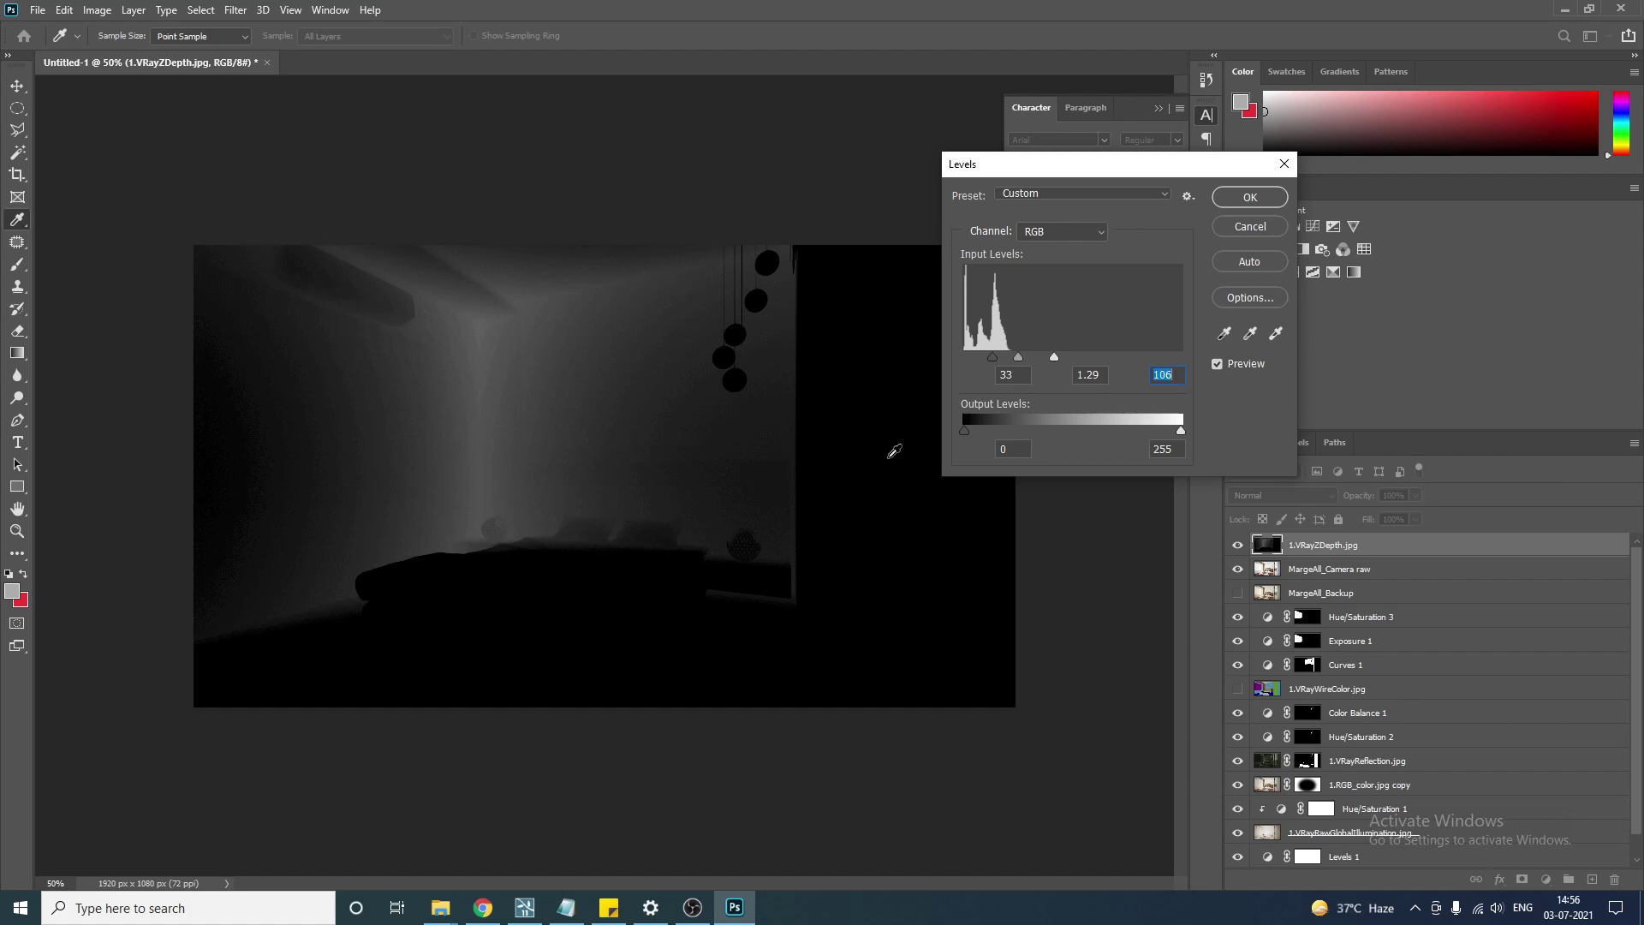
click(1255, 226)
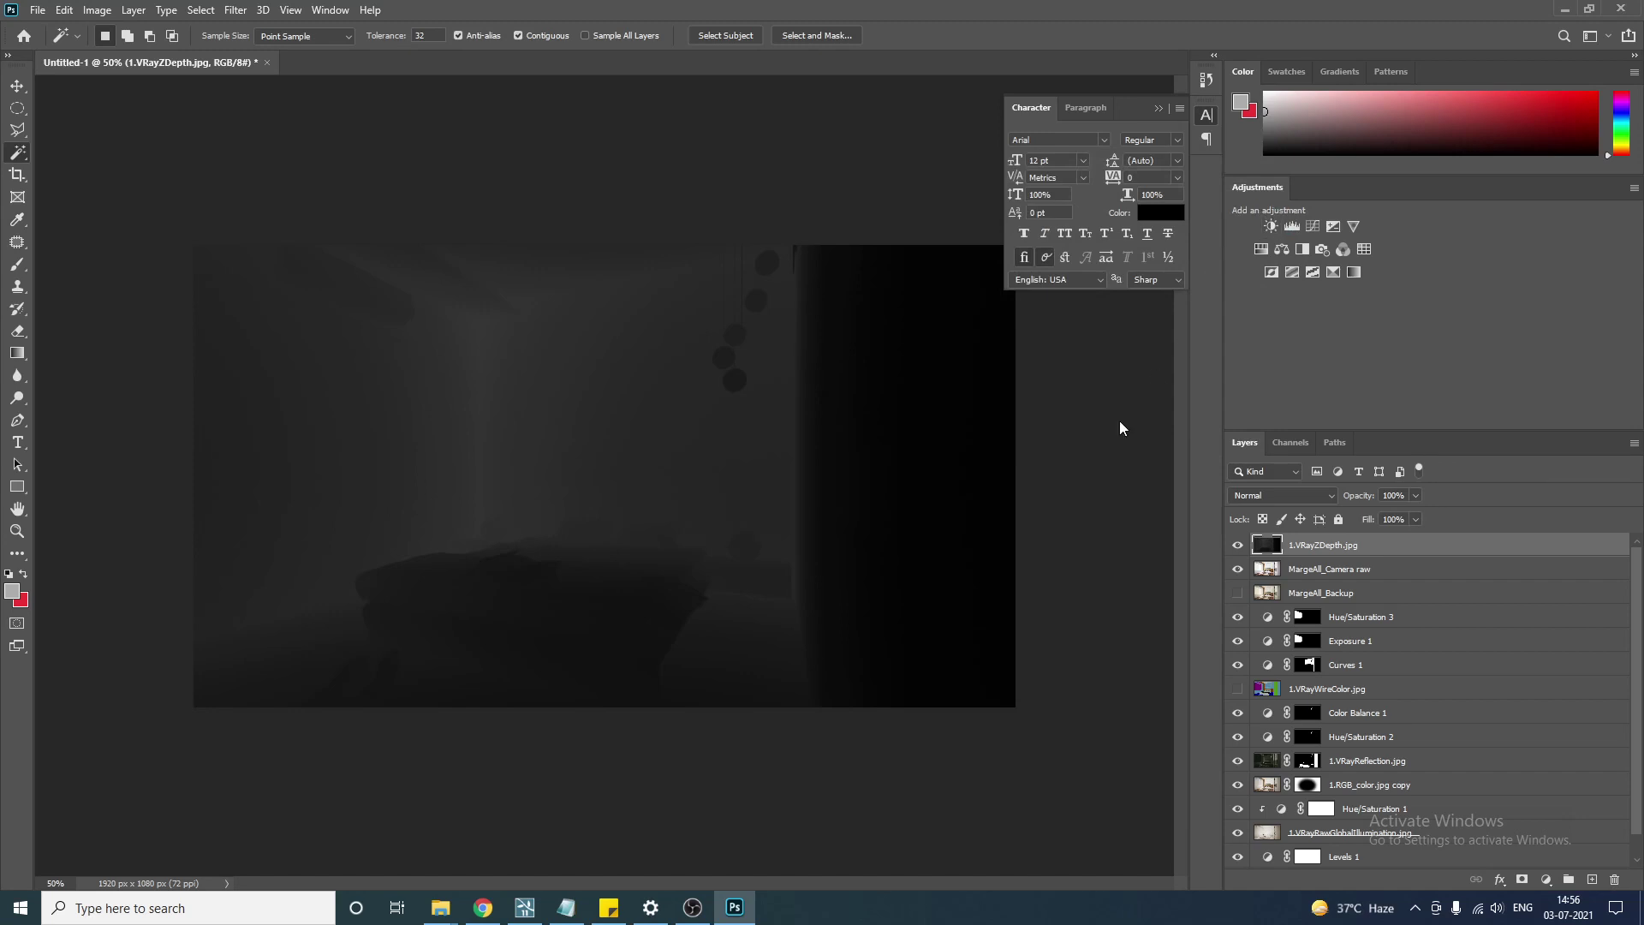
key(ctrl+i)
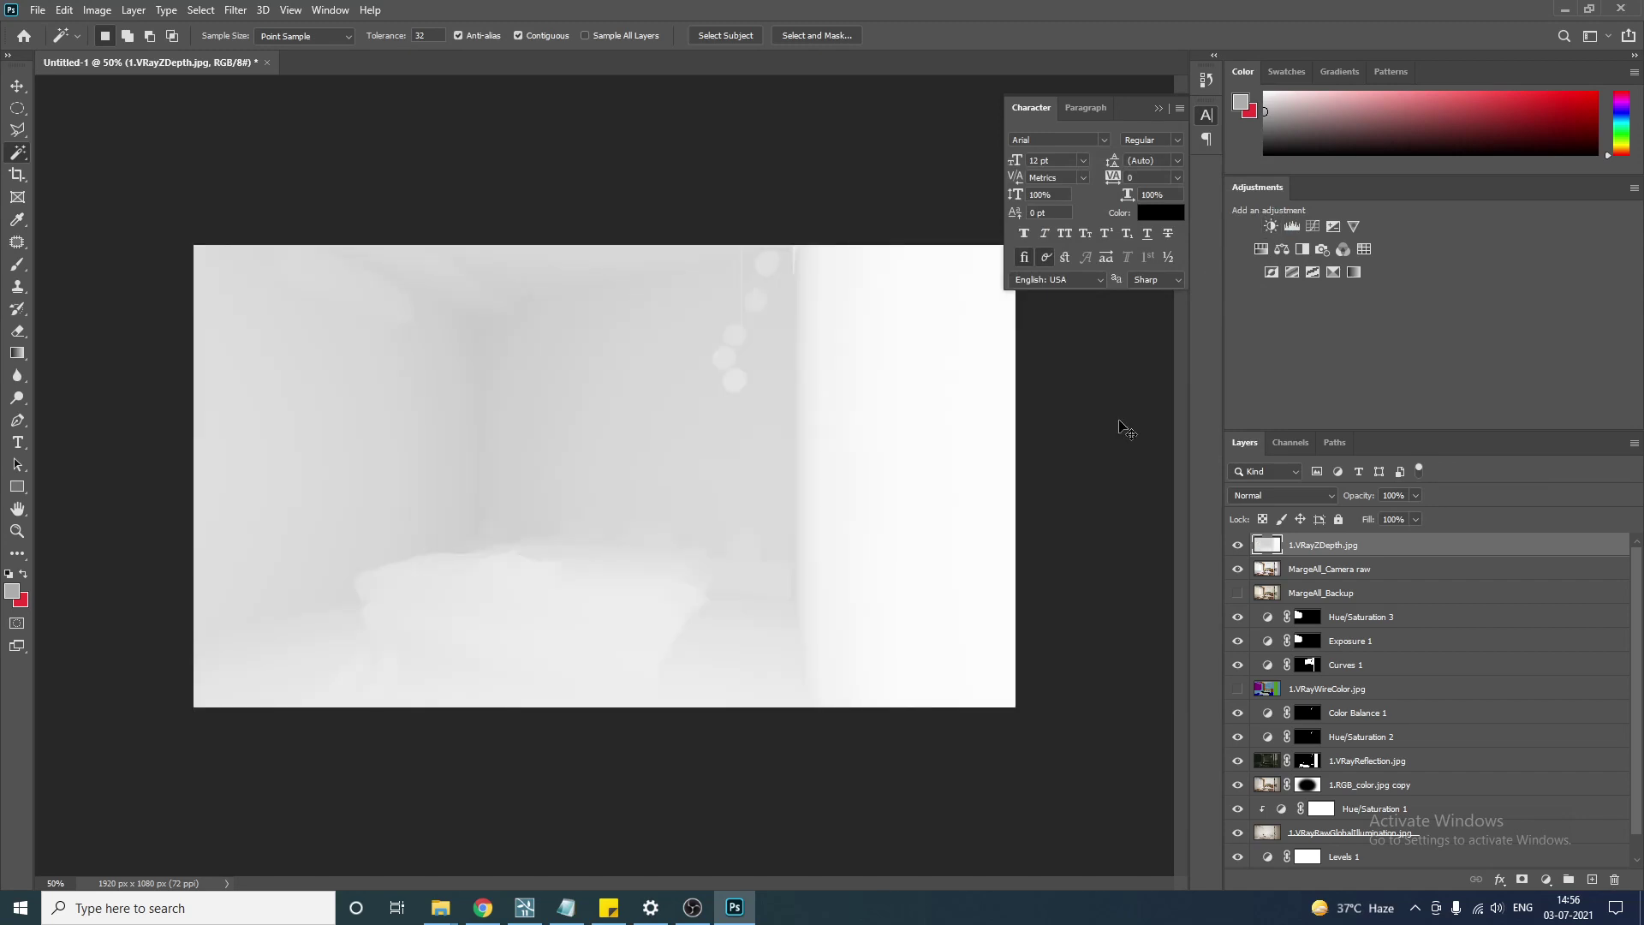
Apply a Levels midtone value of 0.03 to the 1.VRayZDepth.jpg layer.
key(ctrl+l)
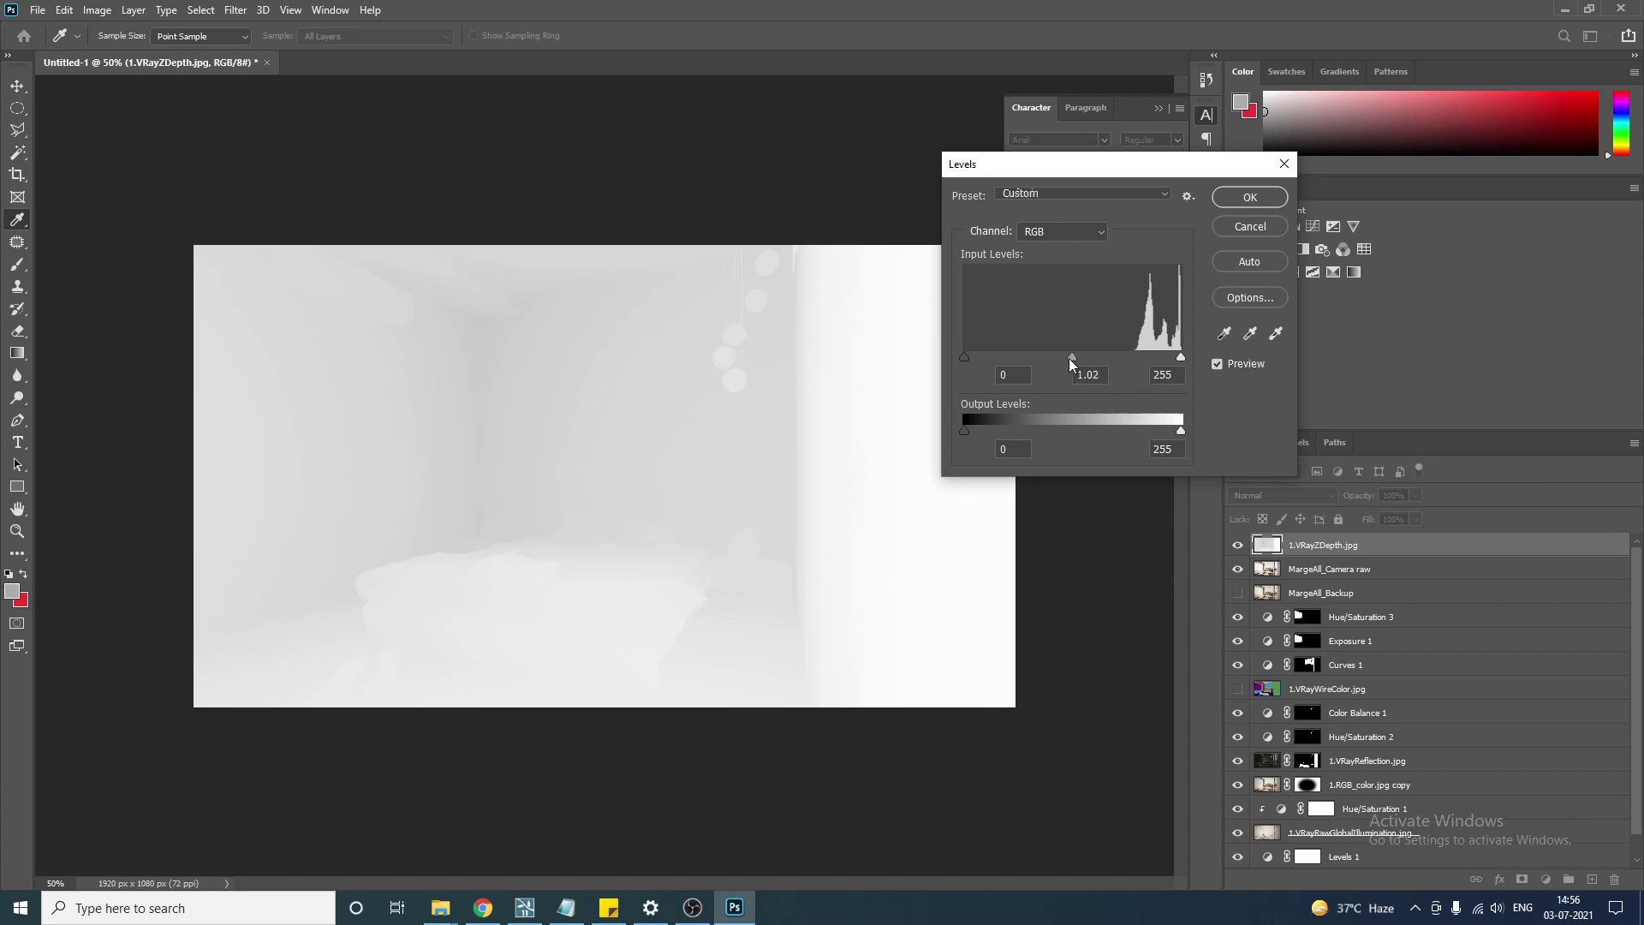
drag(1068, 358, 1175, 357)
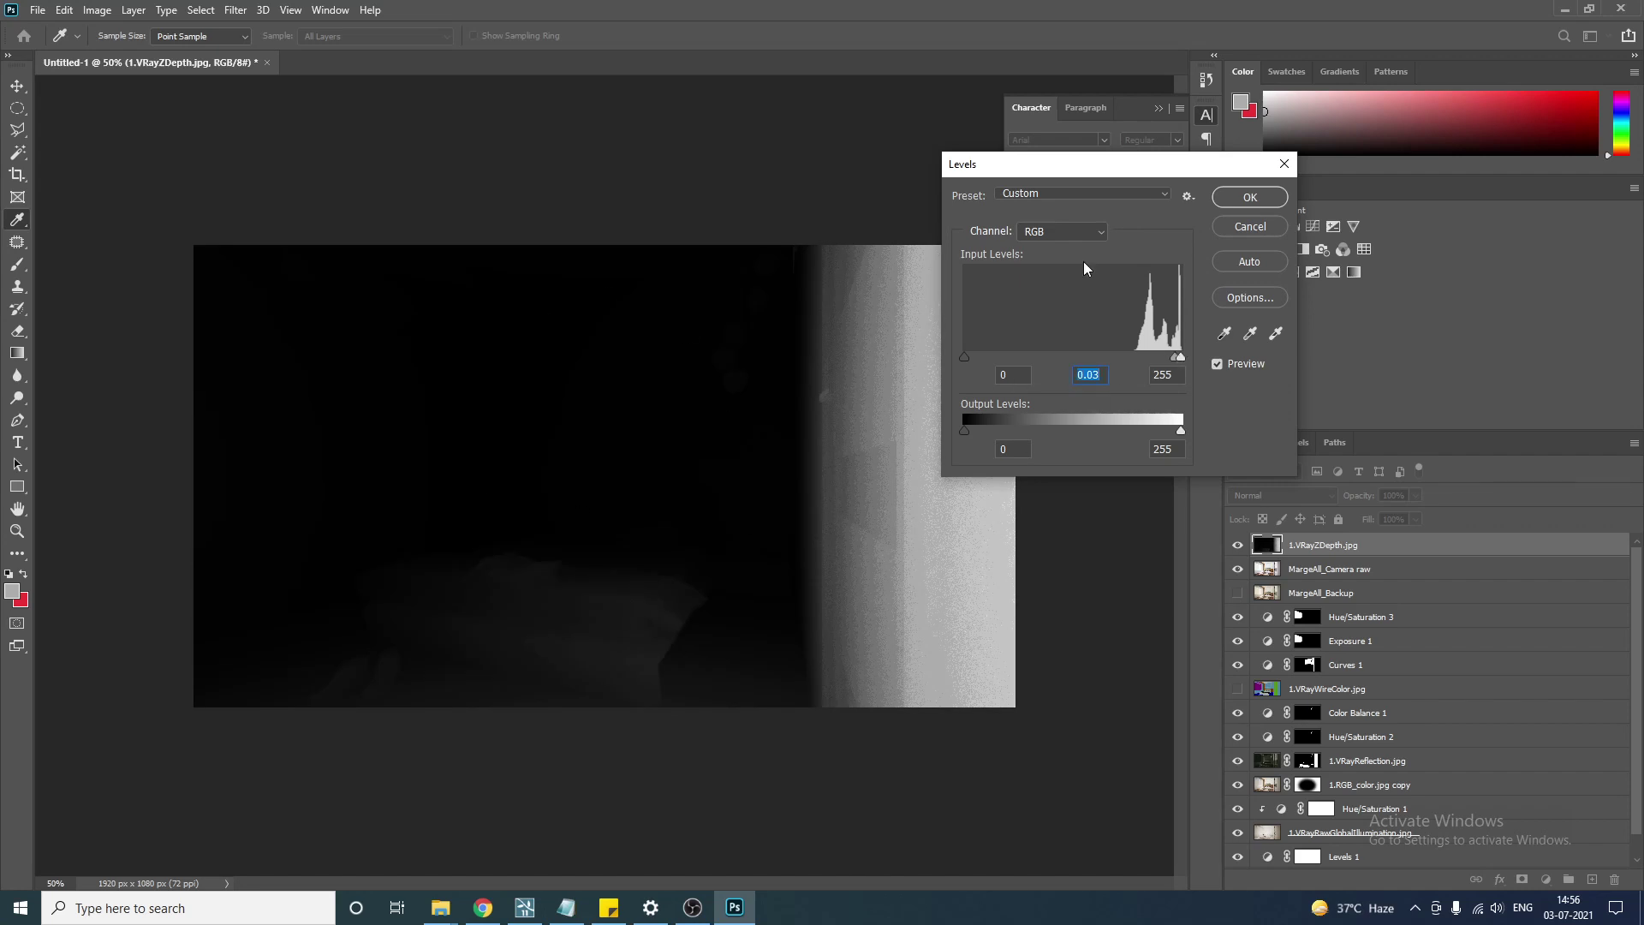
click(1245, 199)
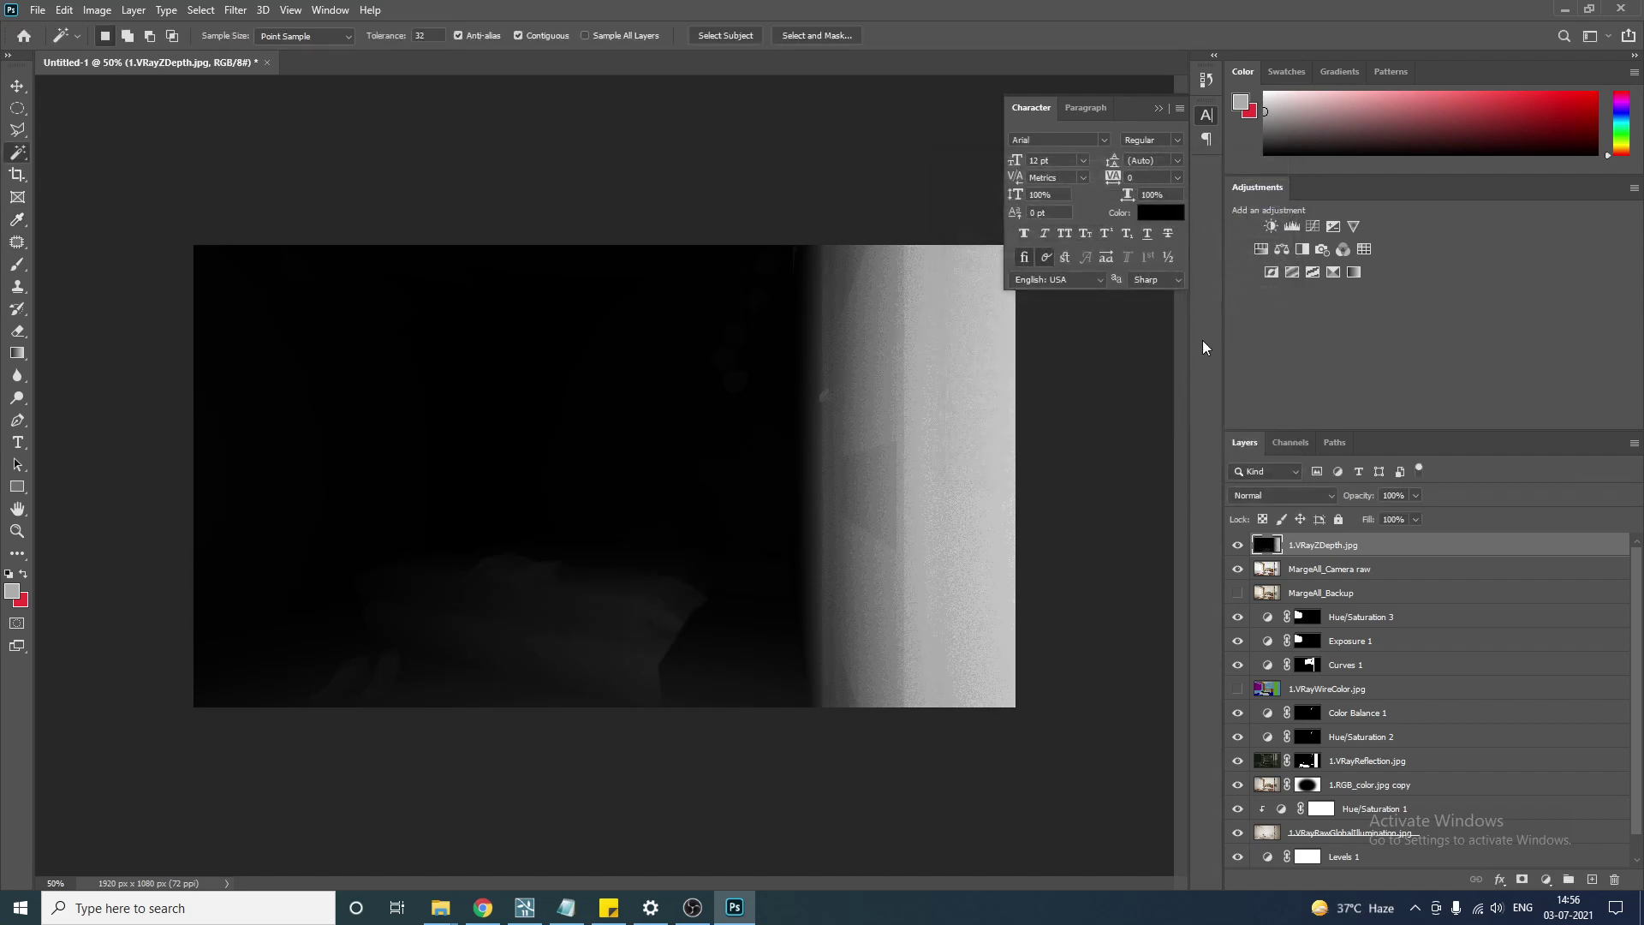
Select the full extent of the 1.VRayZDepth.jpg layer and paste its depth image into a new alpha channel.
ctrl+click(1268, 552)
click(1291, 443)
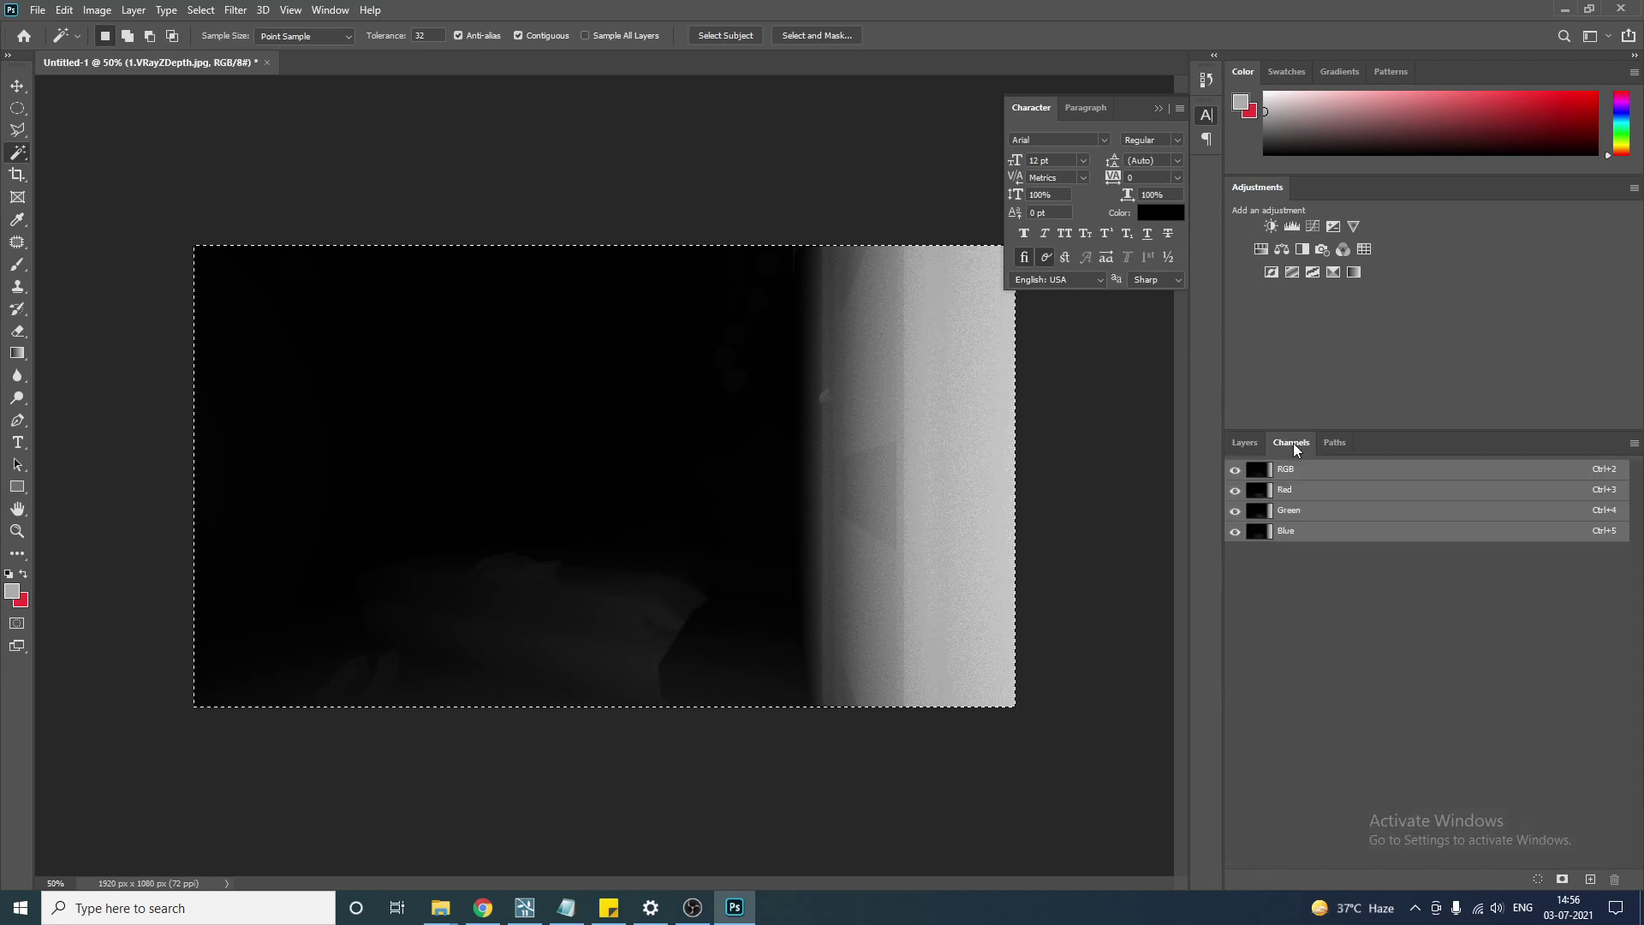
click(1590, 881)
key(ctrl+v)
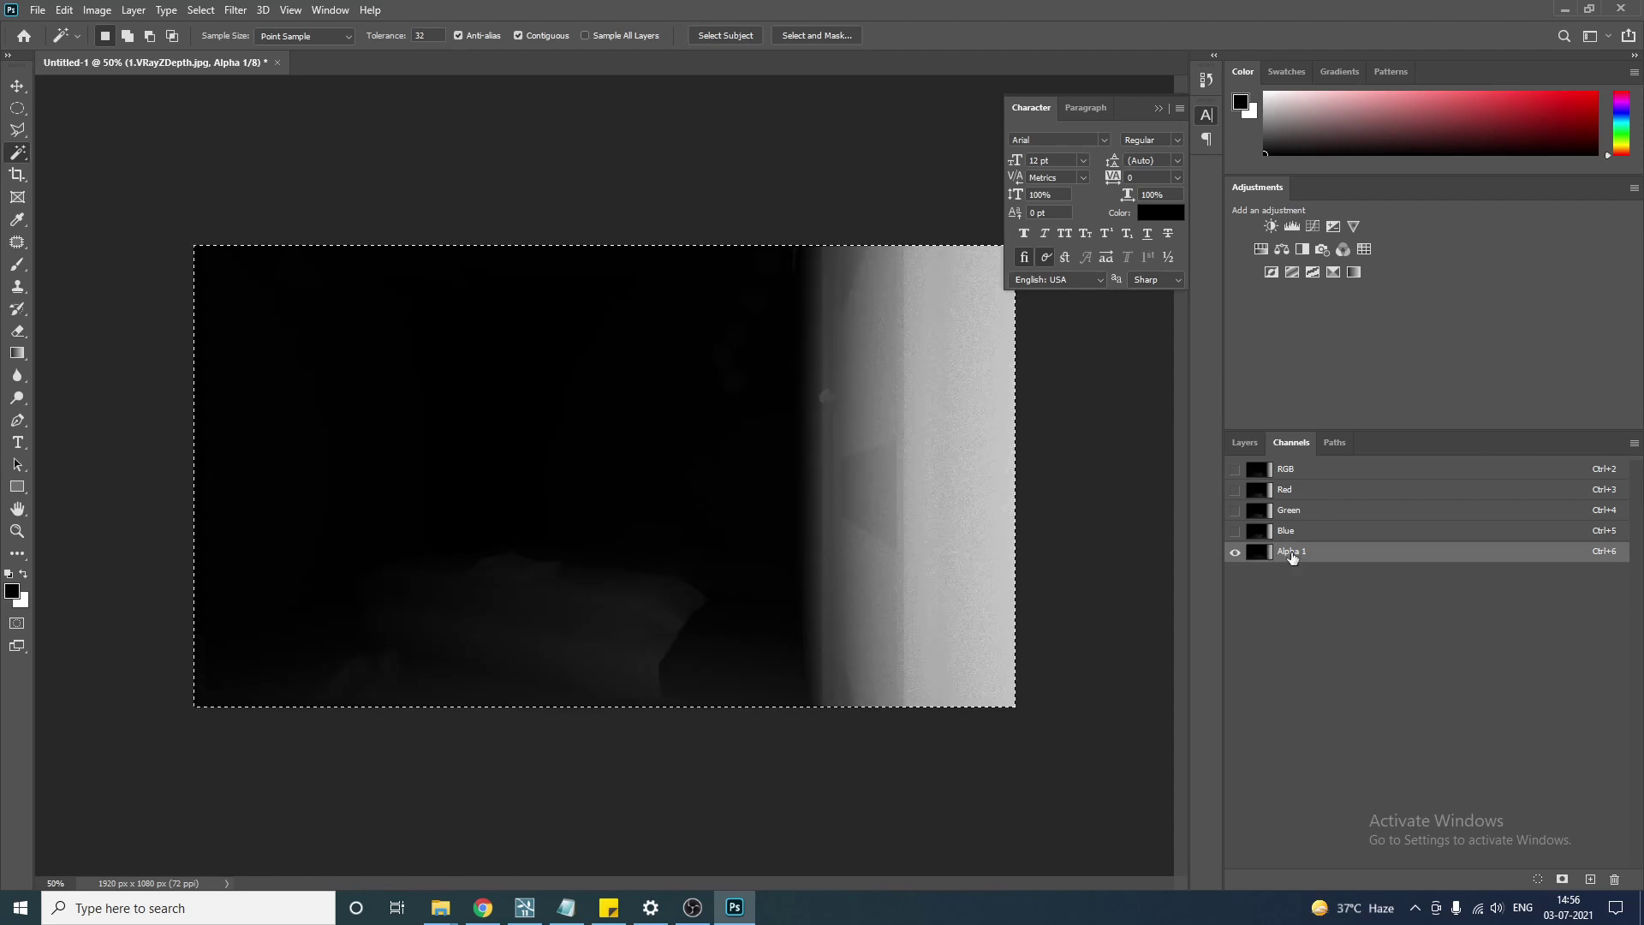
Rename the new alpha channel as depth map and deselect the canvas selection.
double_click(1292, 553)
text(depth p)
text(ap)
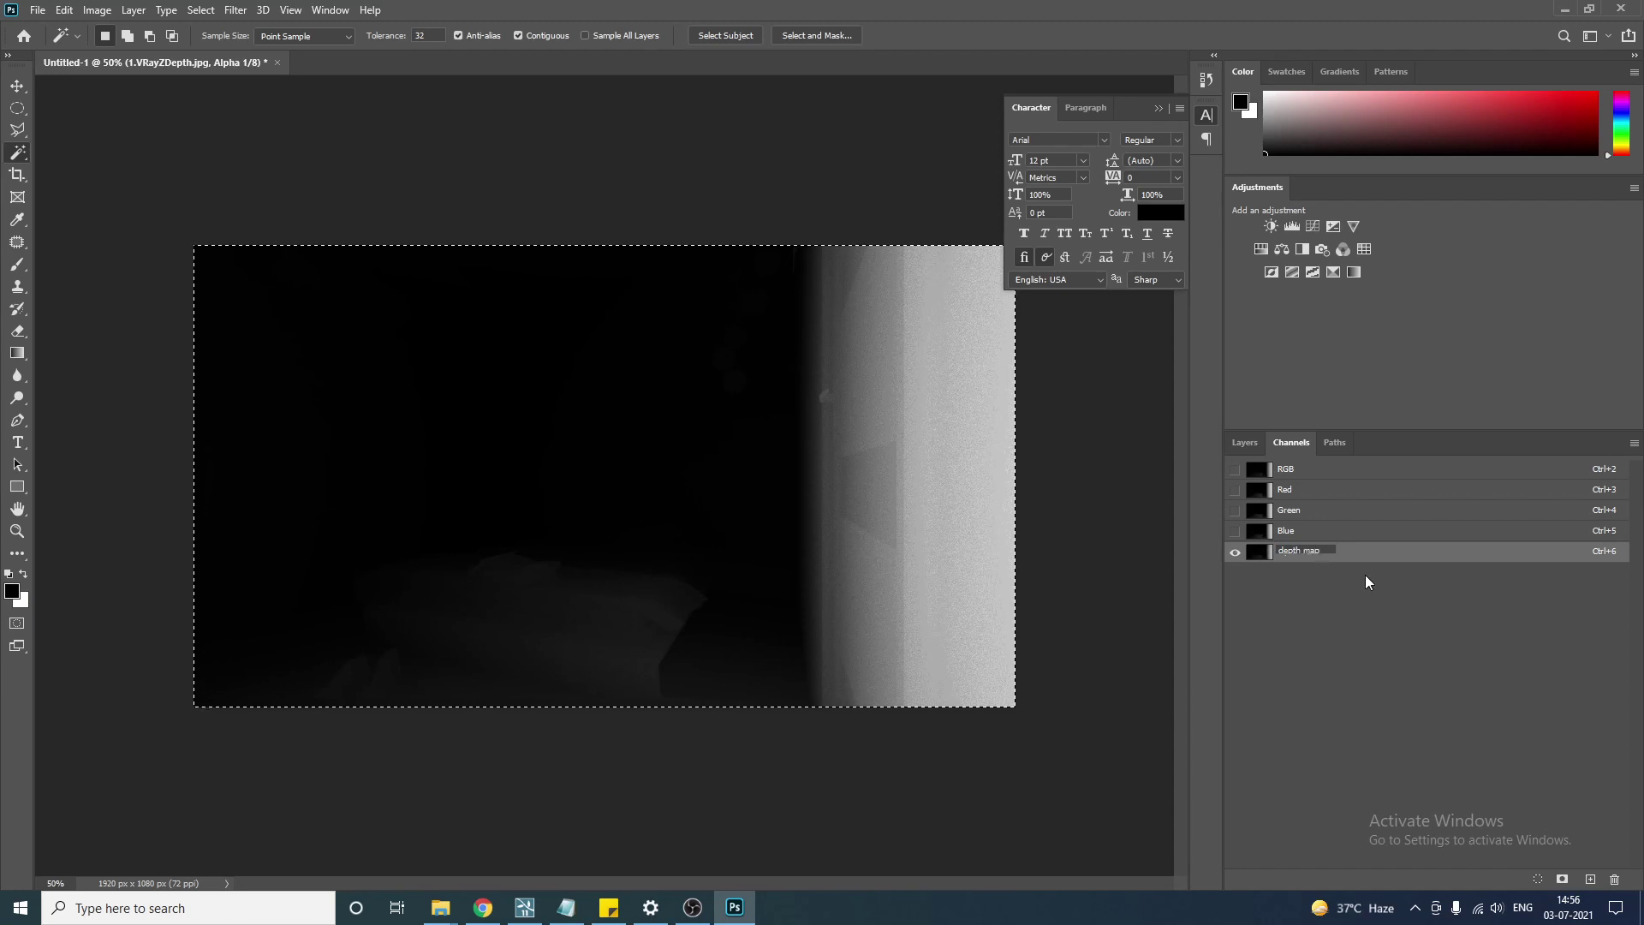
key(Return)
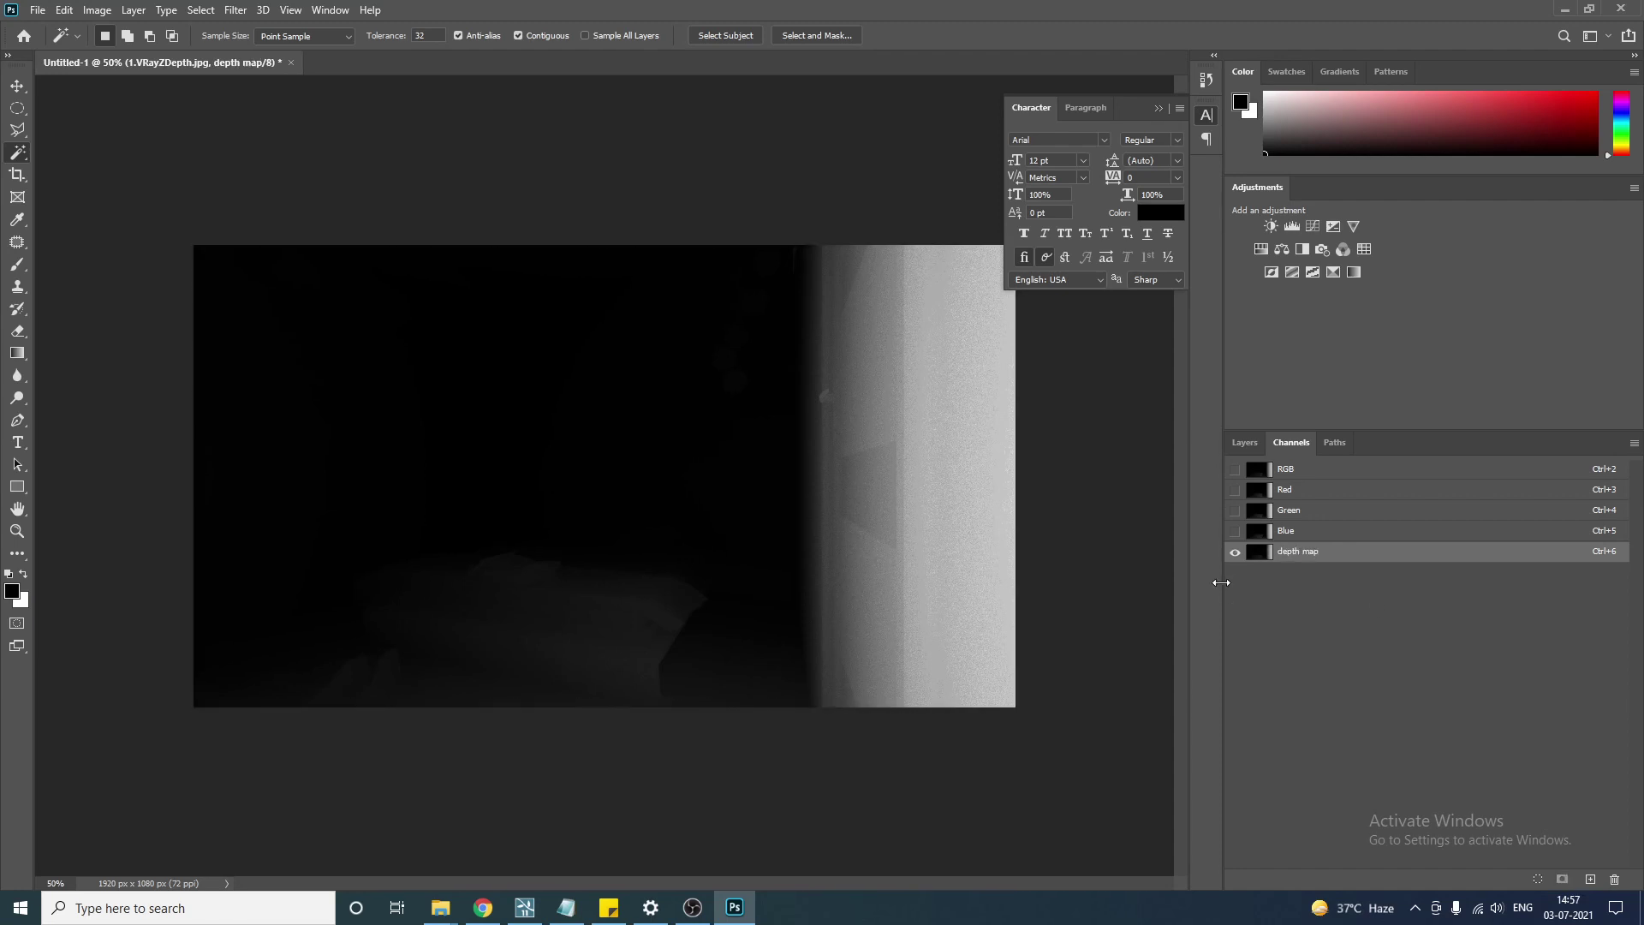
Reactivate the composite RGB channel and hide the 1.VRayZDepth.jpg layer.
click(1301, 476)
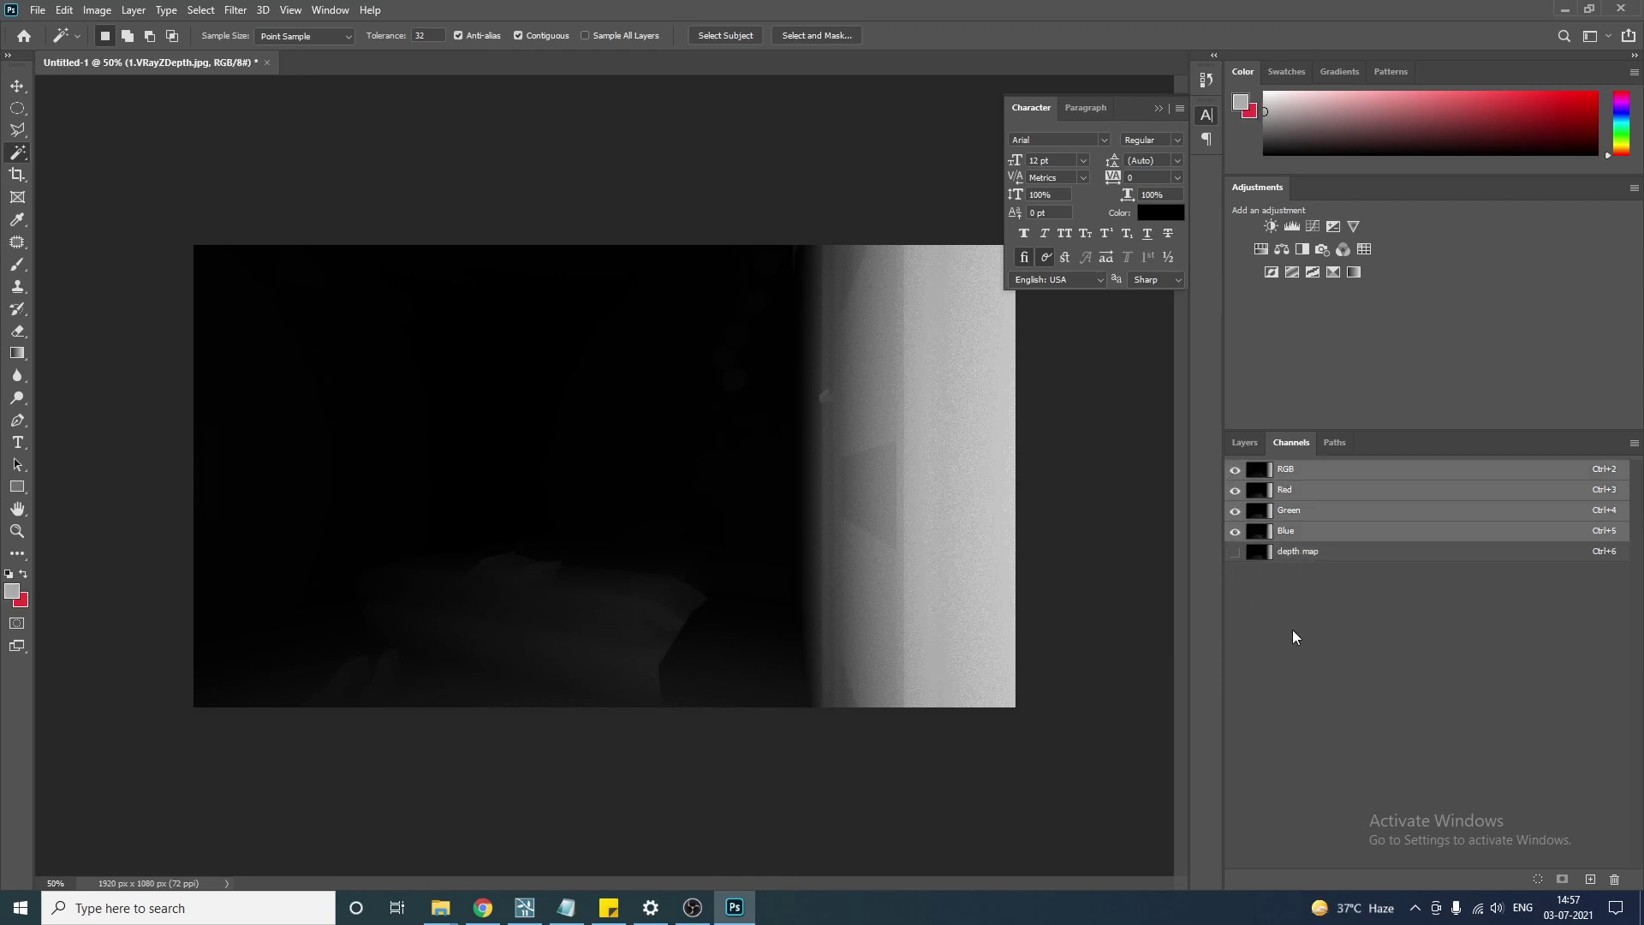
click(1244, 443)
click(1237, 545)
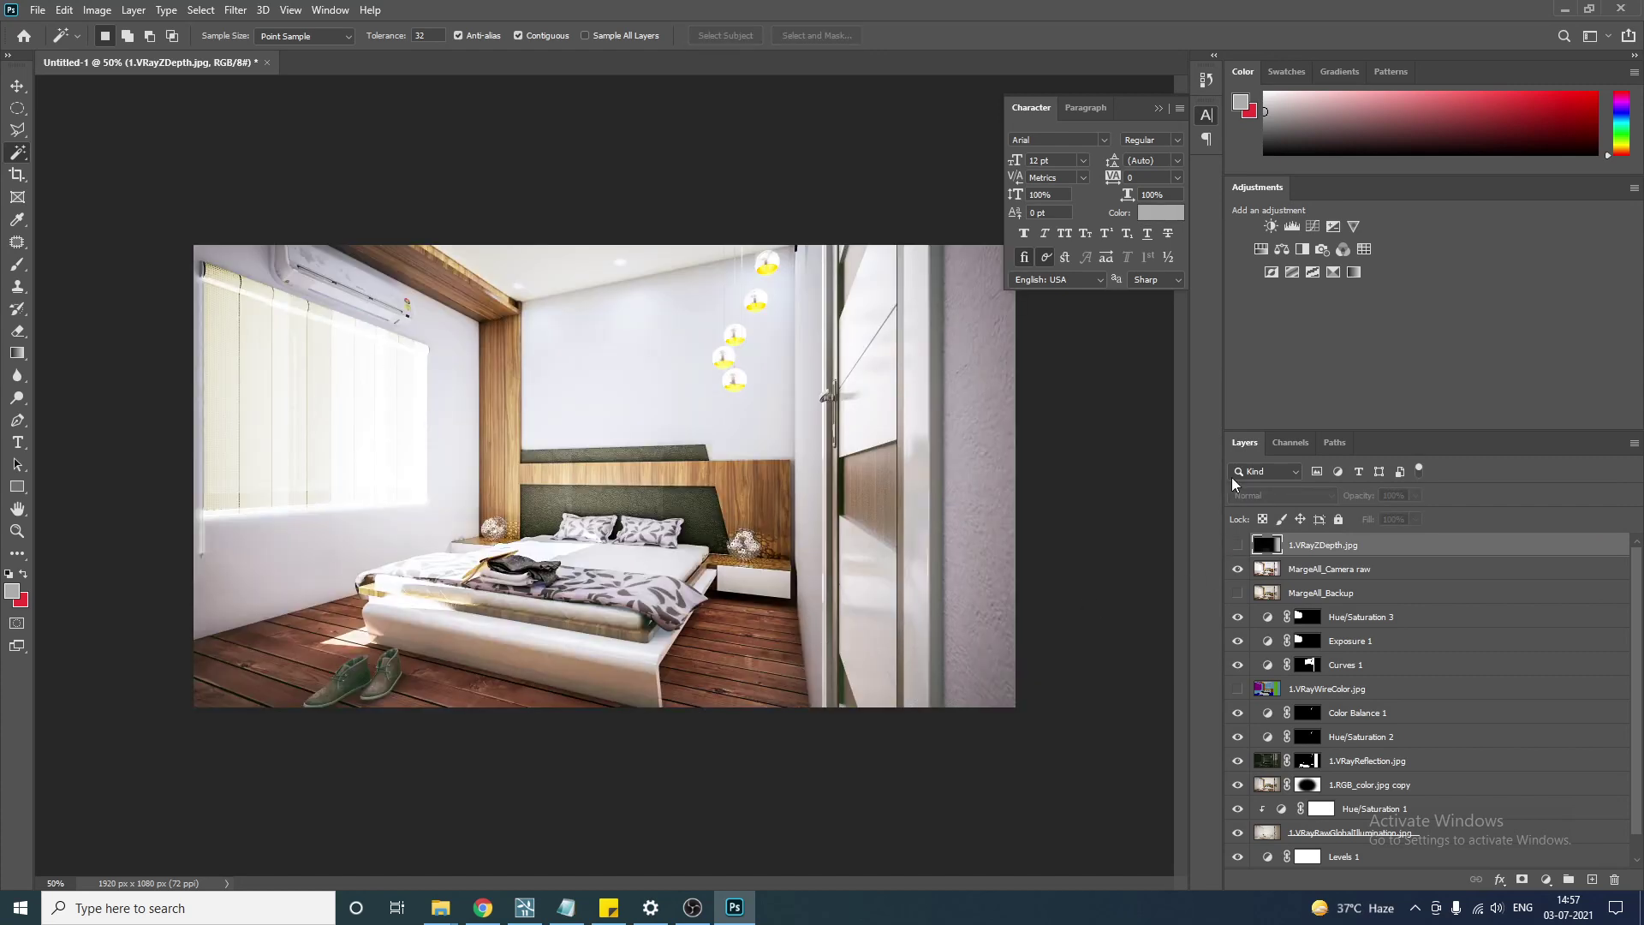
click(1290, 443)
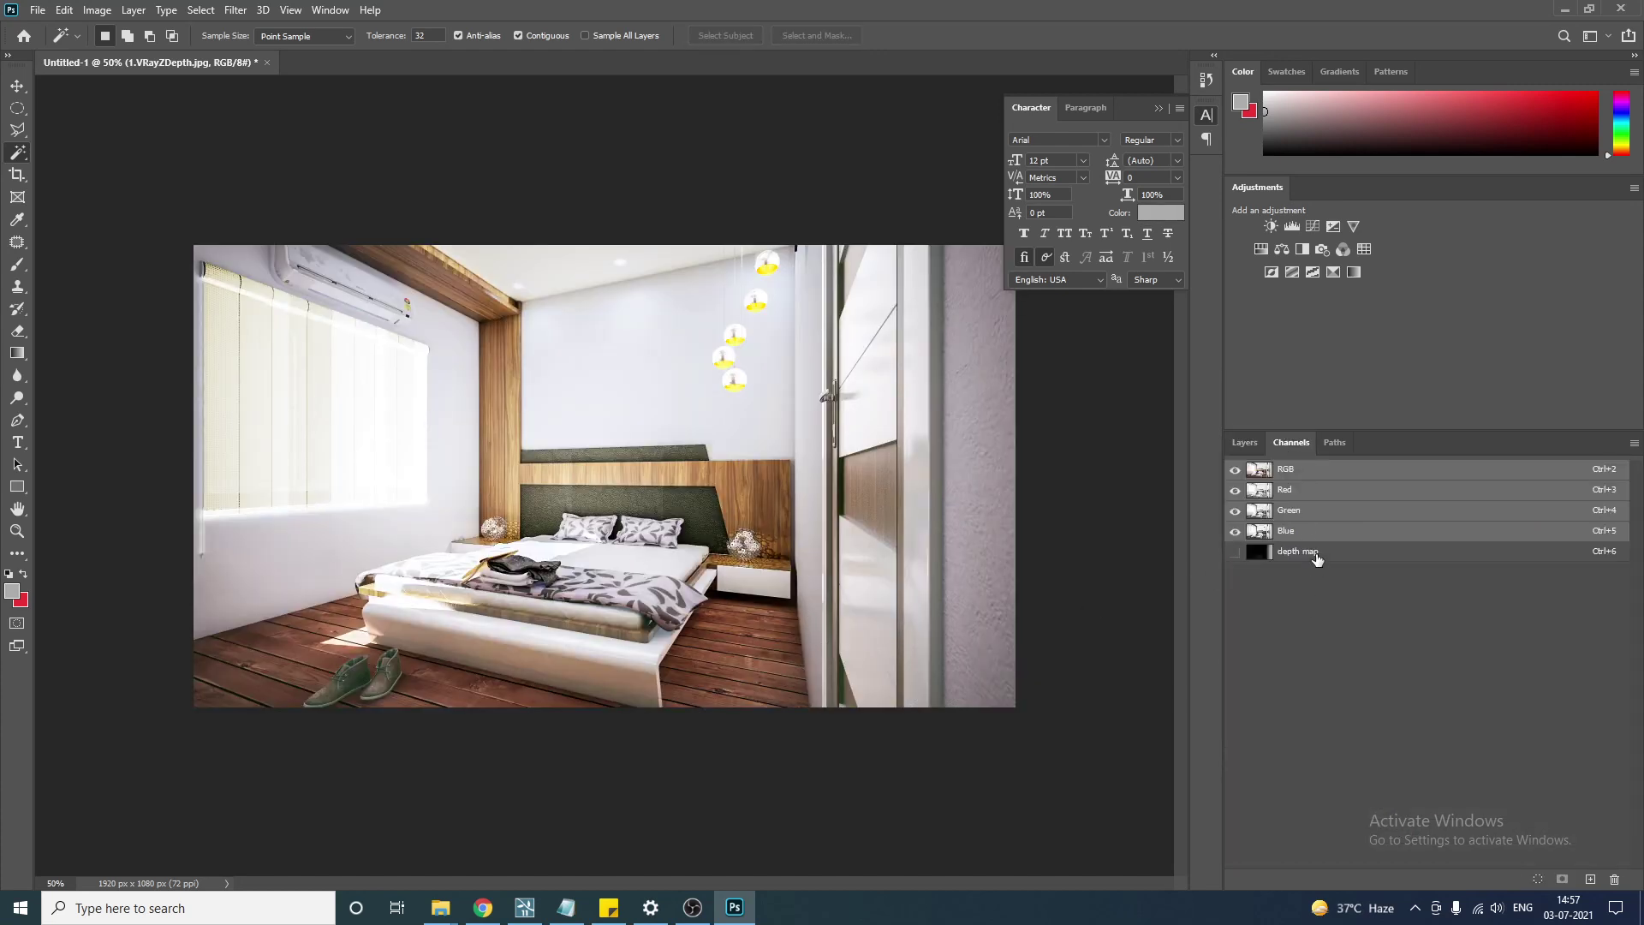
click(1242, 443)
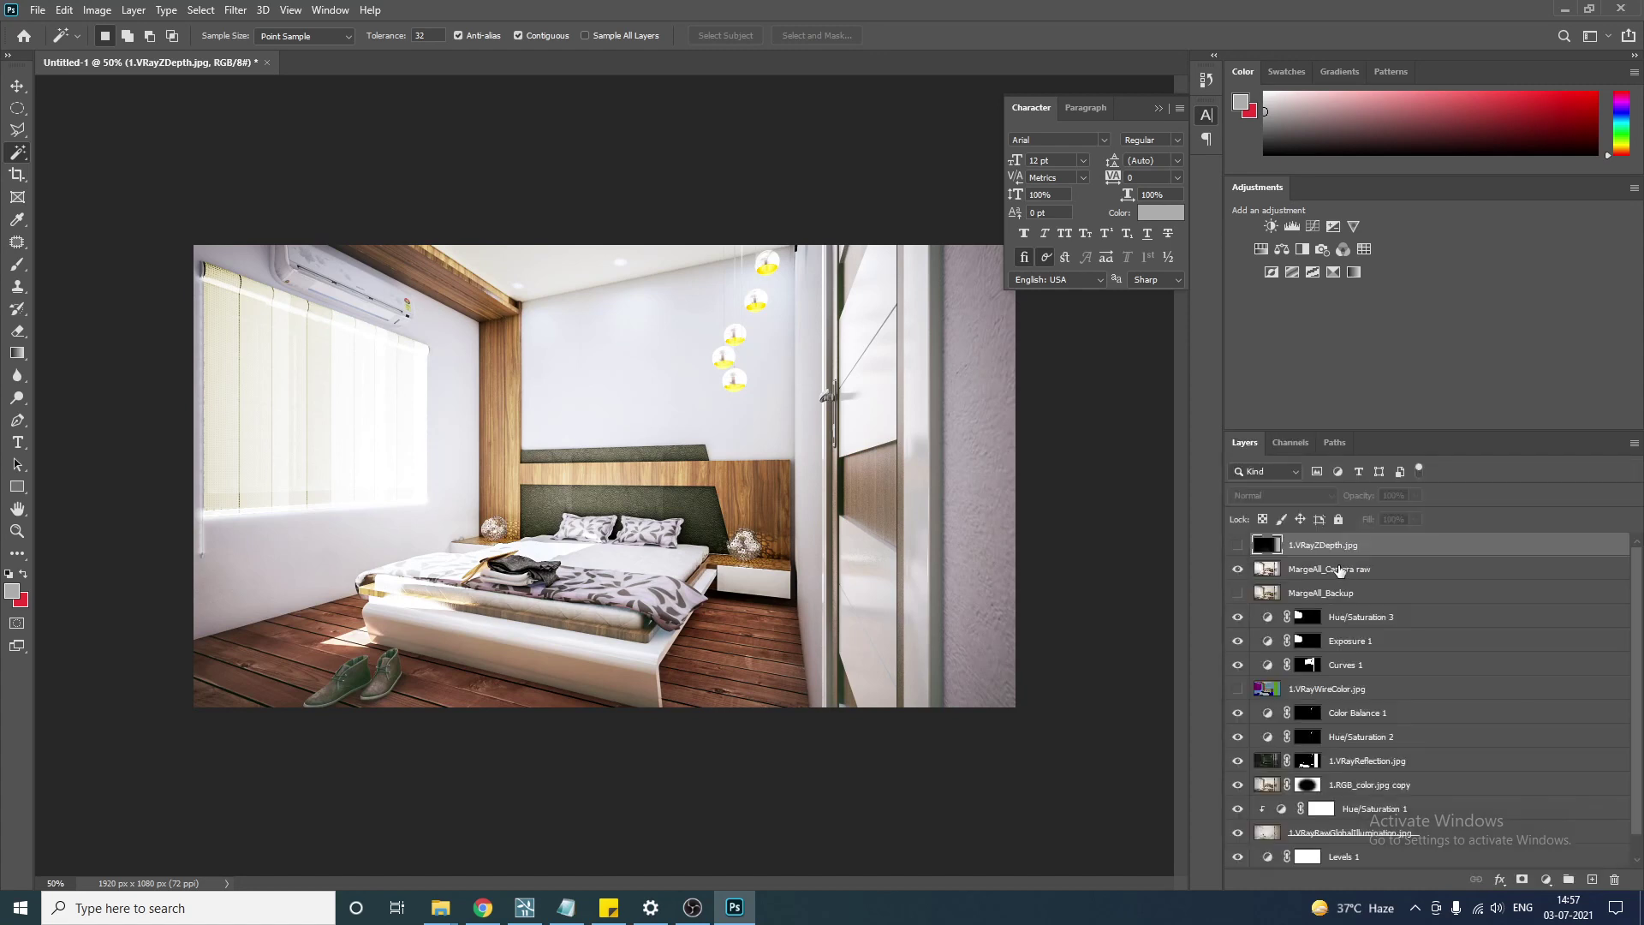
Duplicate the MargeAll_Camera raw layer and rename the copy MargeAll_Camera raw + DepthMap.
click(1251, 579)
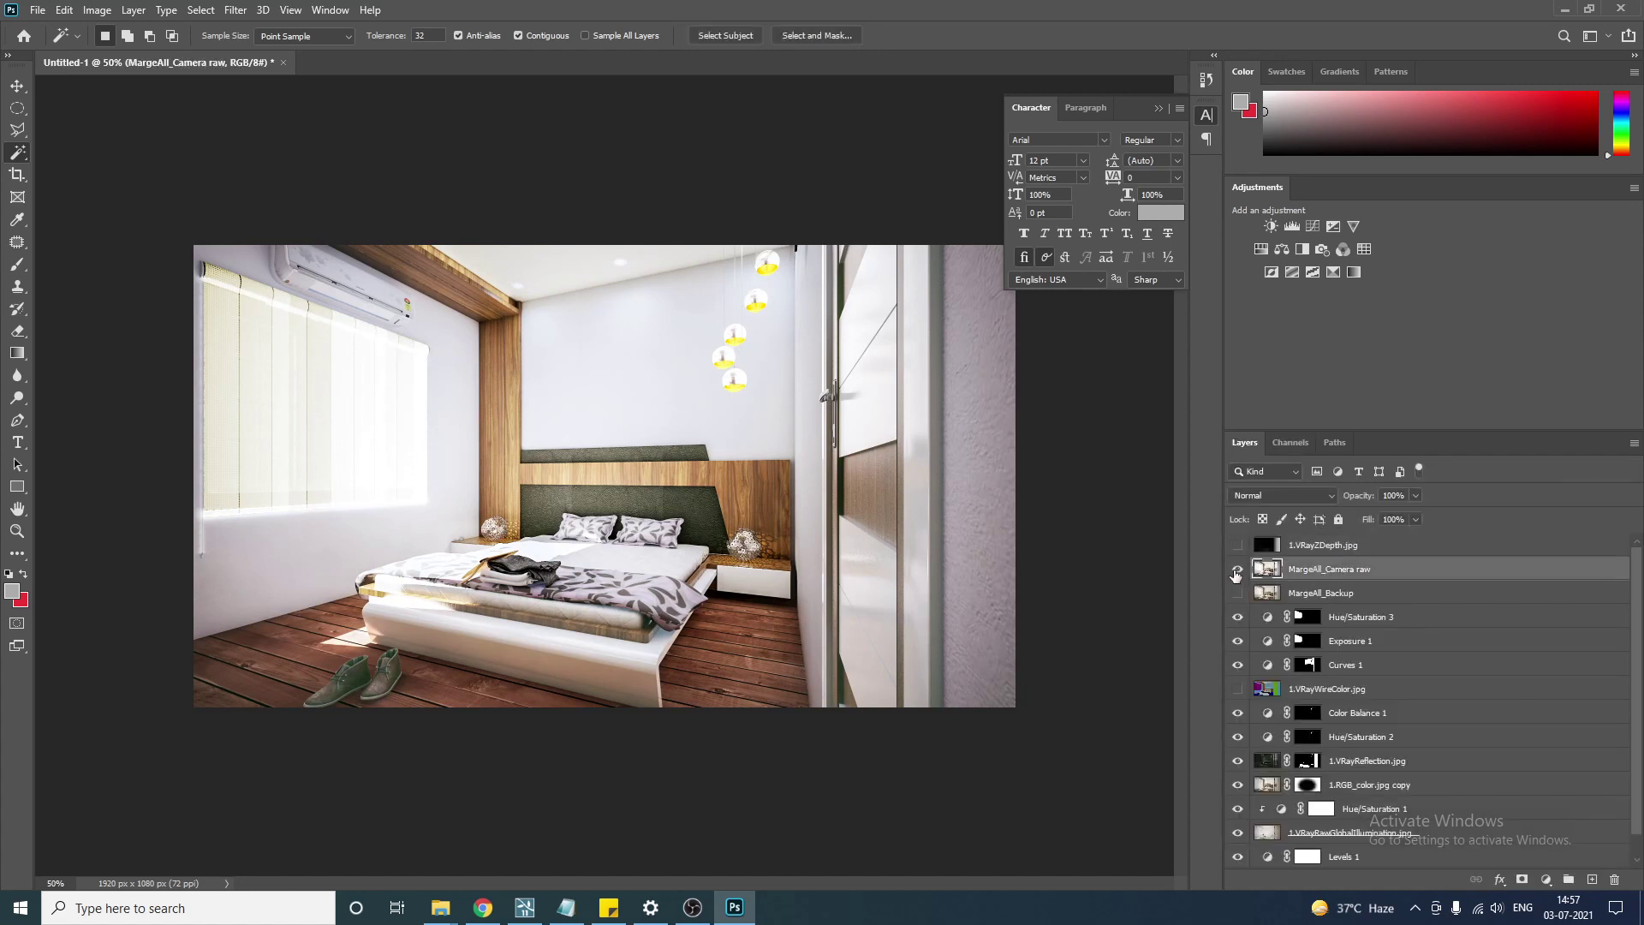
click(1238, 570)
click(1237, 570)
key(ctrl+j)
double_click(1370, 569)
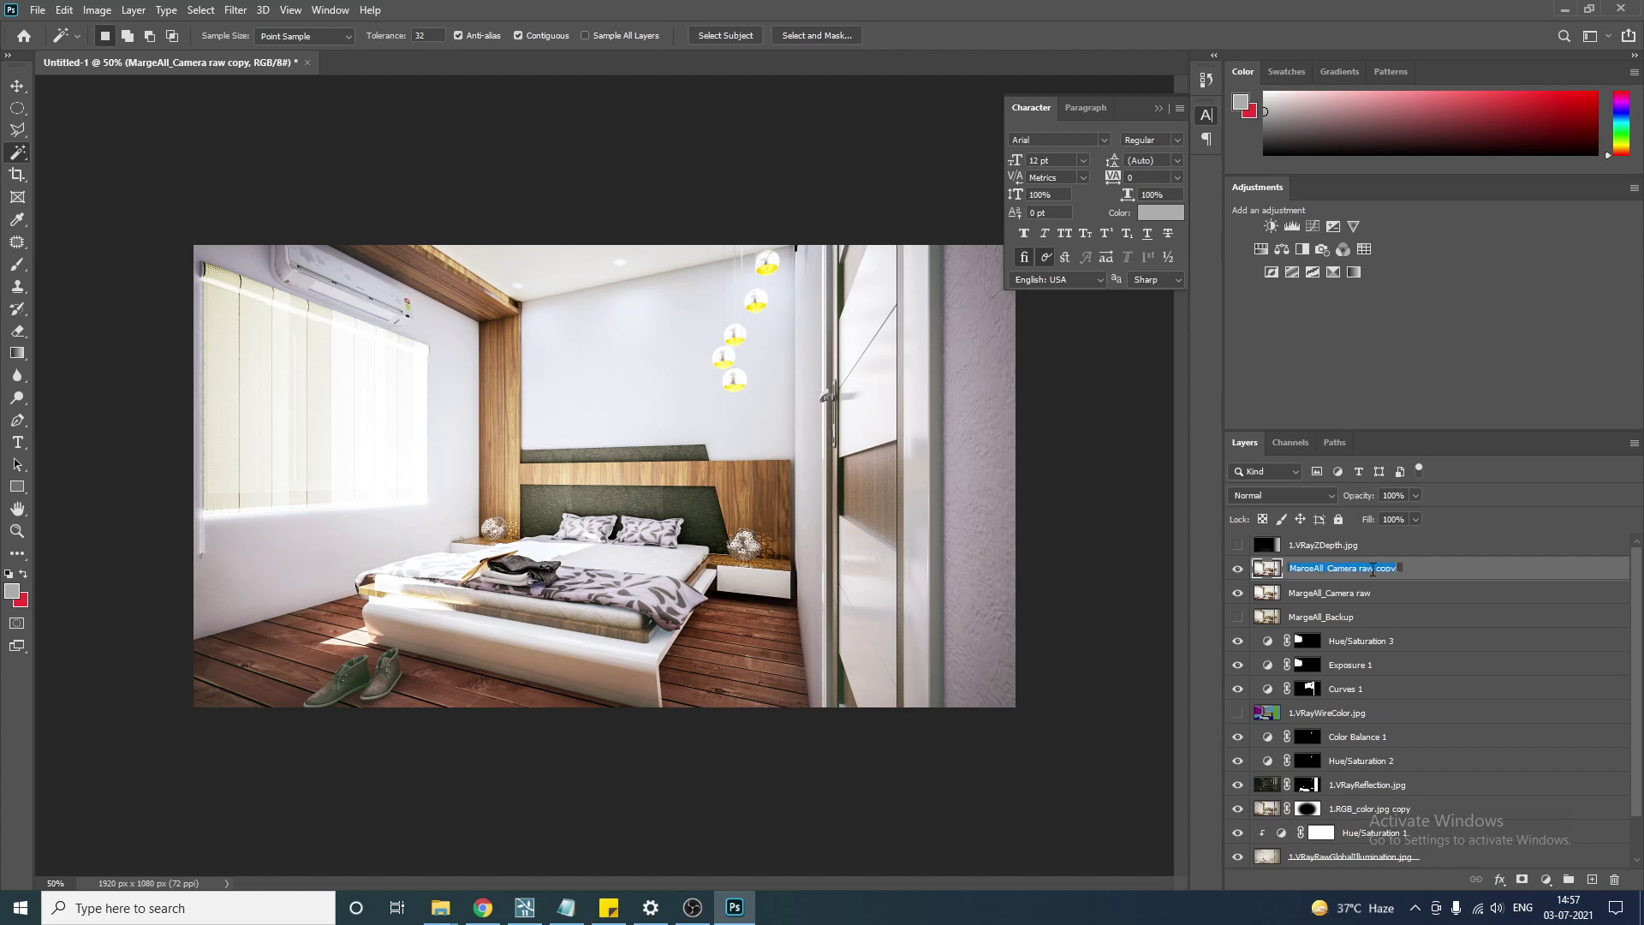
drag(1360, 570, 1413, 573)
key(BackSpace)
text(+ depthMap)
key(BackSpace)
text(D)
key(Return)
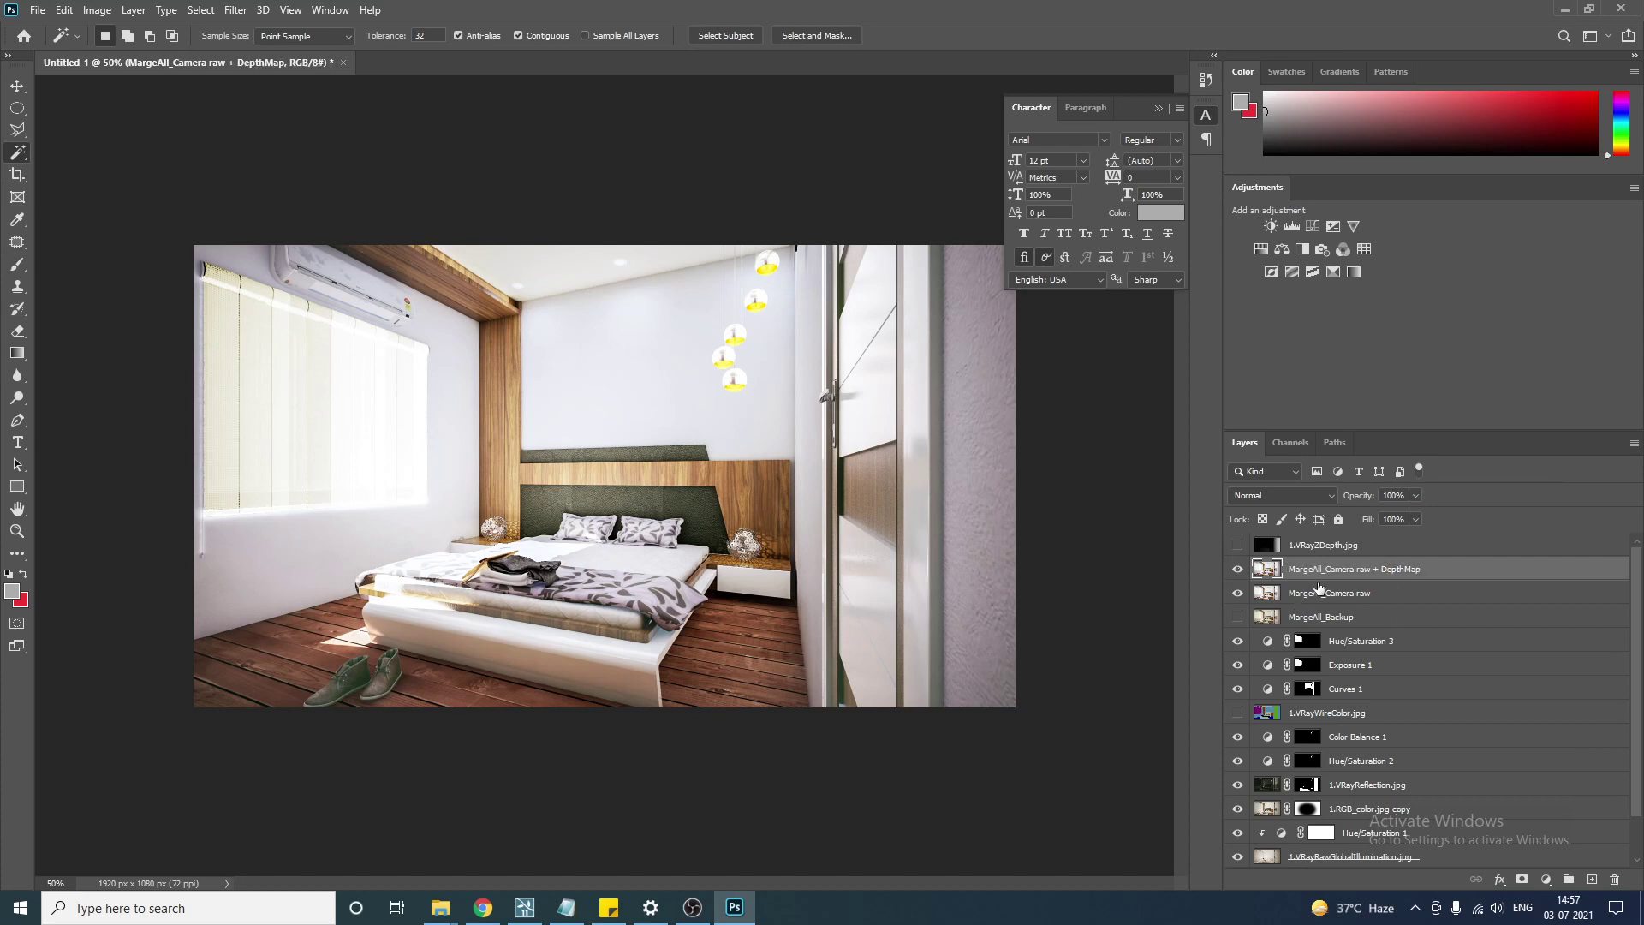
Start a Lens Blur on the MargeAll_Camera raw + DepthMap layer with depth map as the source and a More Accurate preview.
click(237, 12)
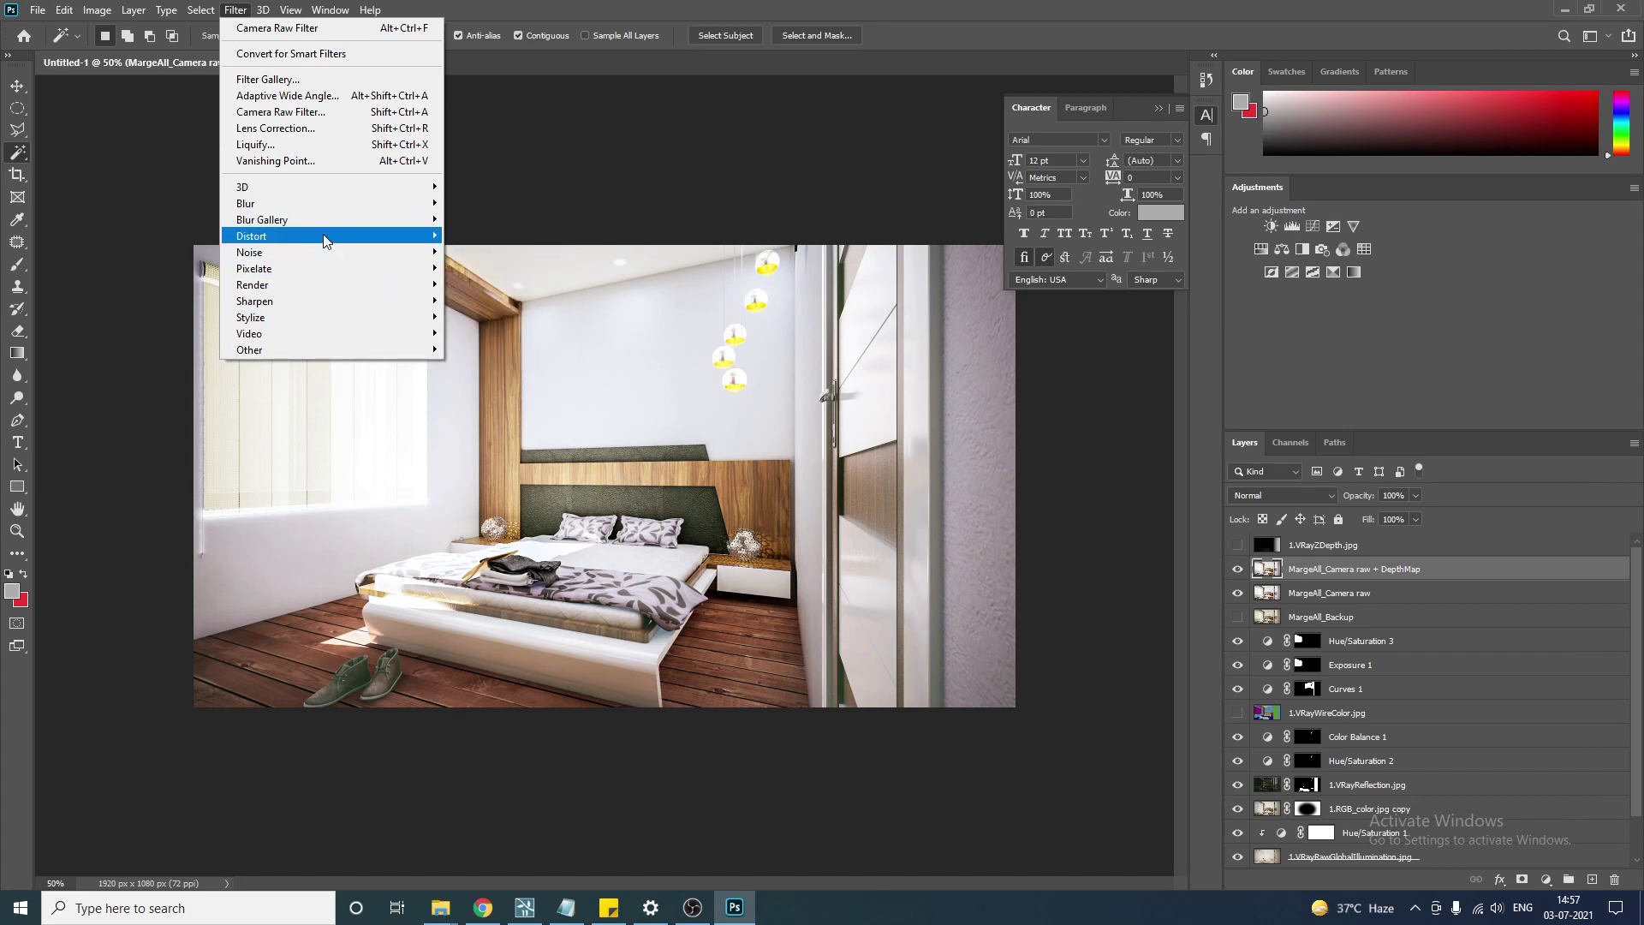
mouse_move(324, 239)
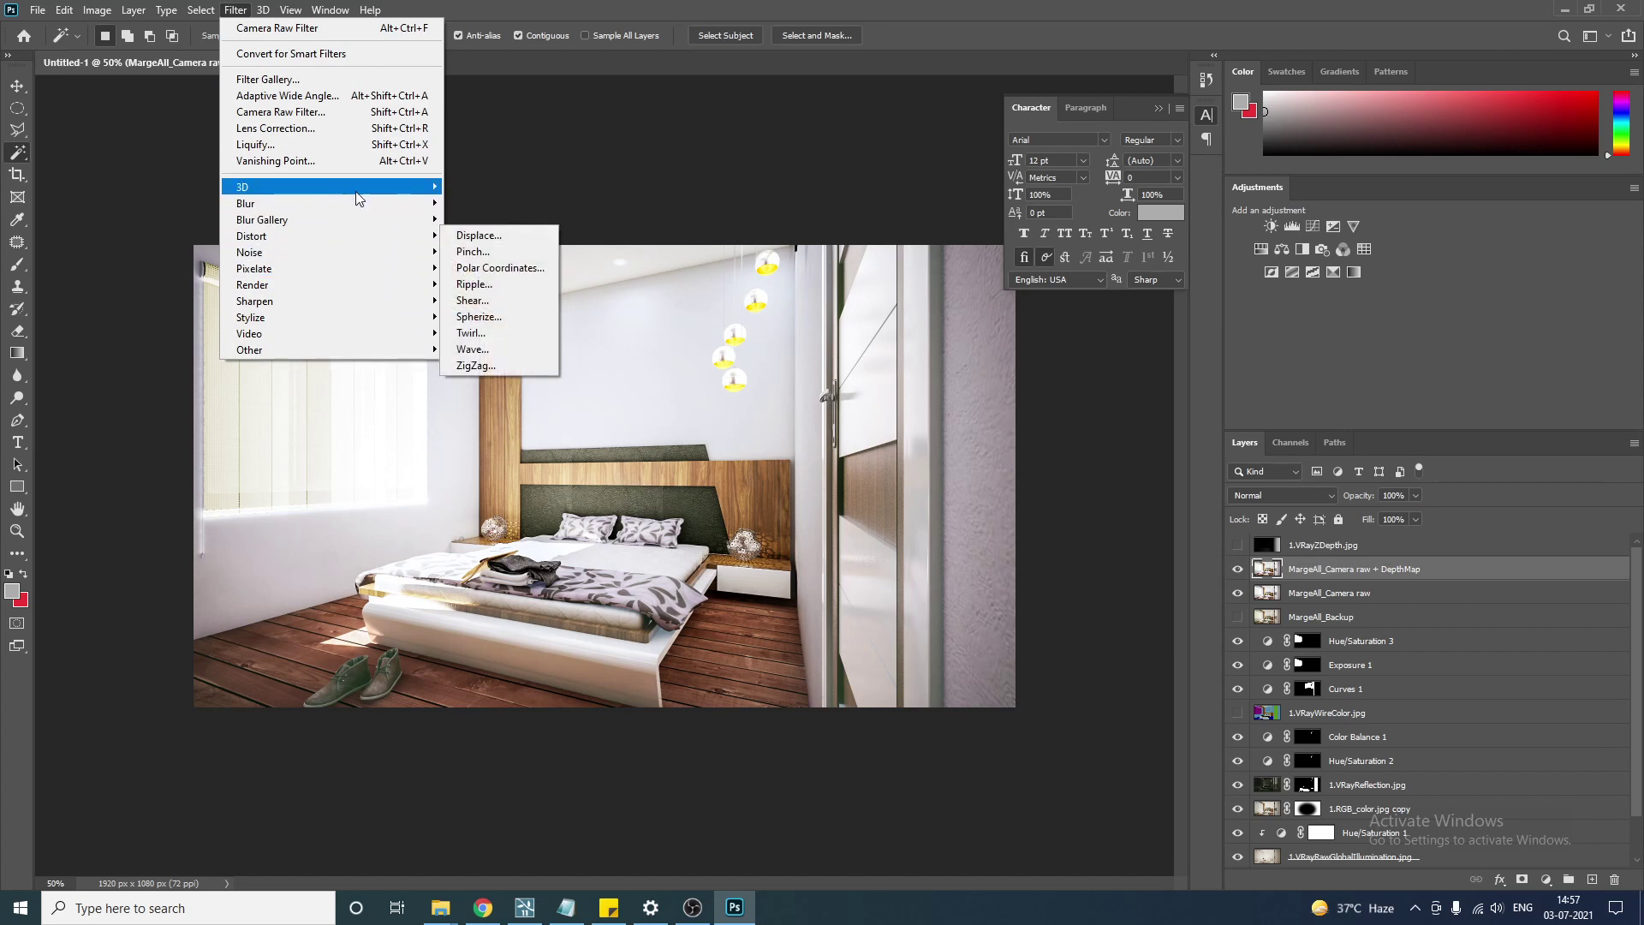
mouse_move(334, 203)
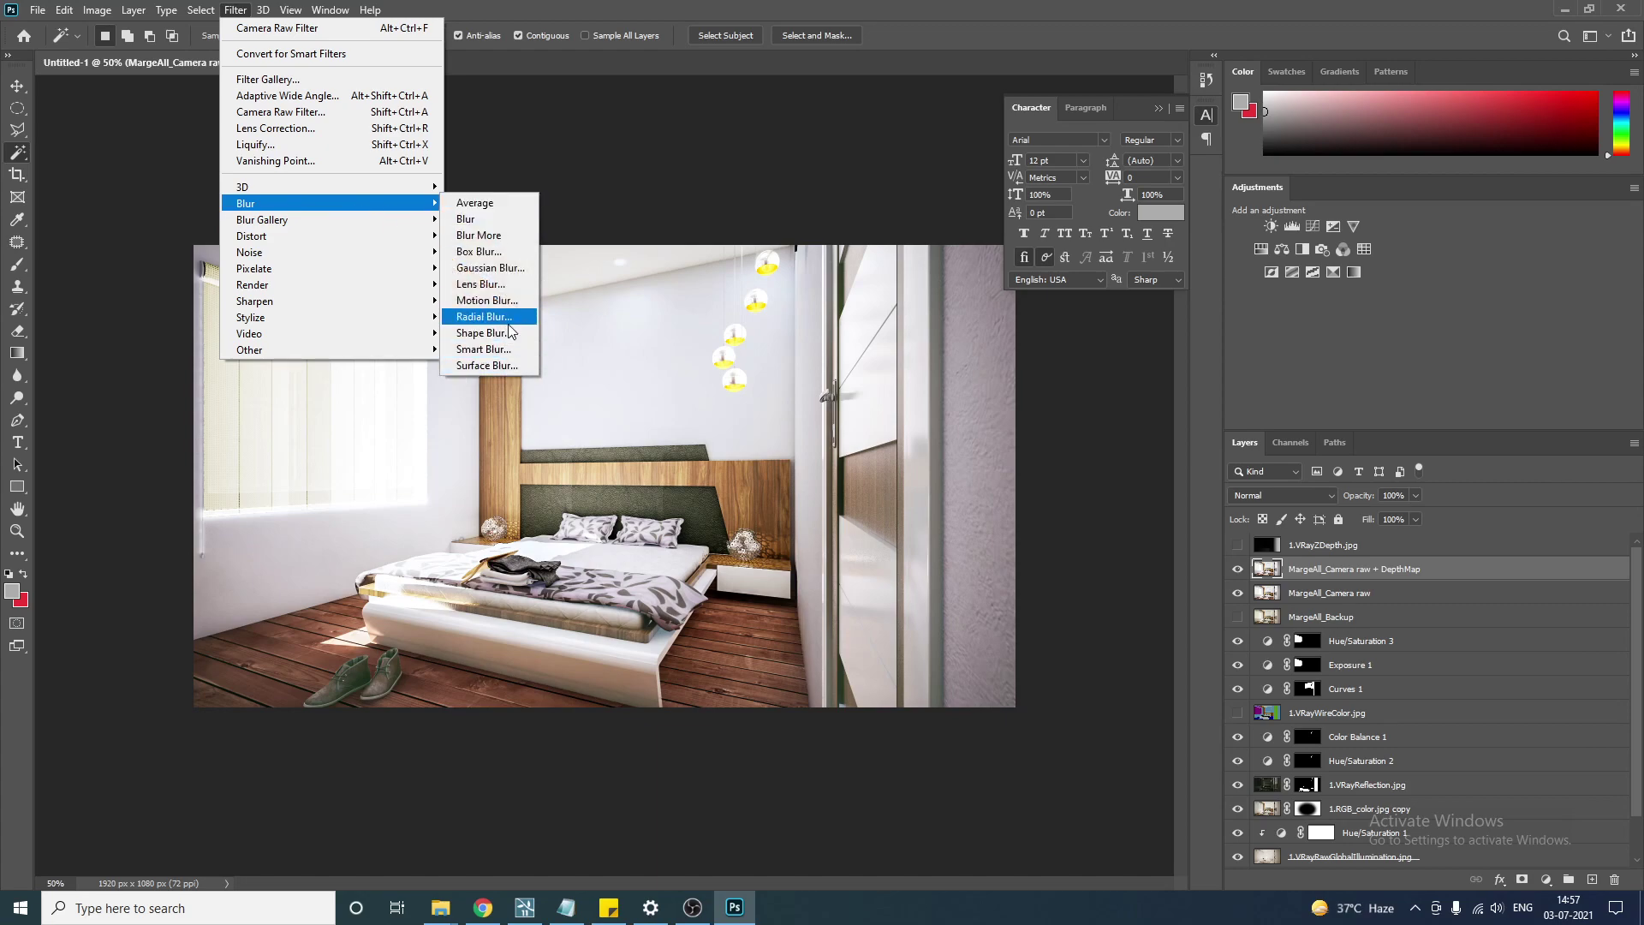
click(509, 286)
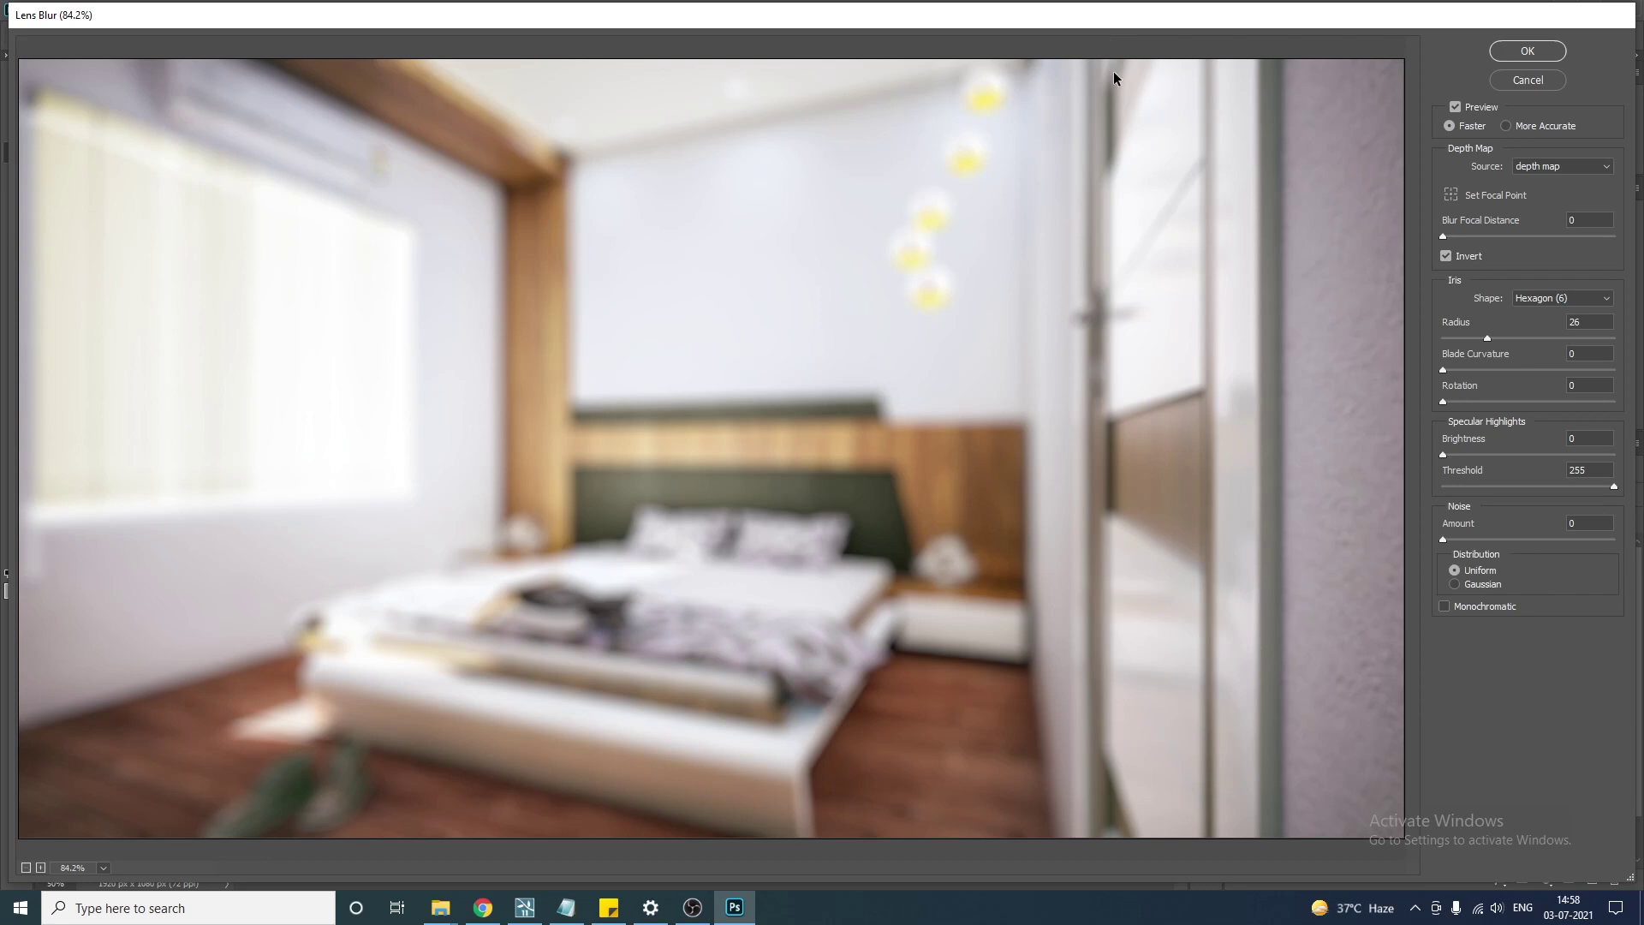
click(1561, 167)
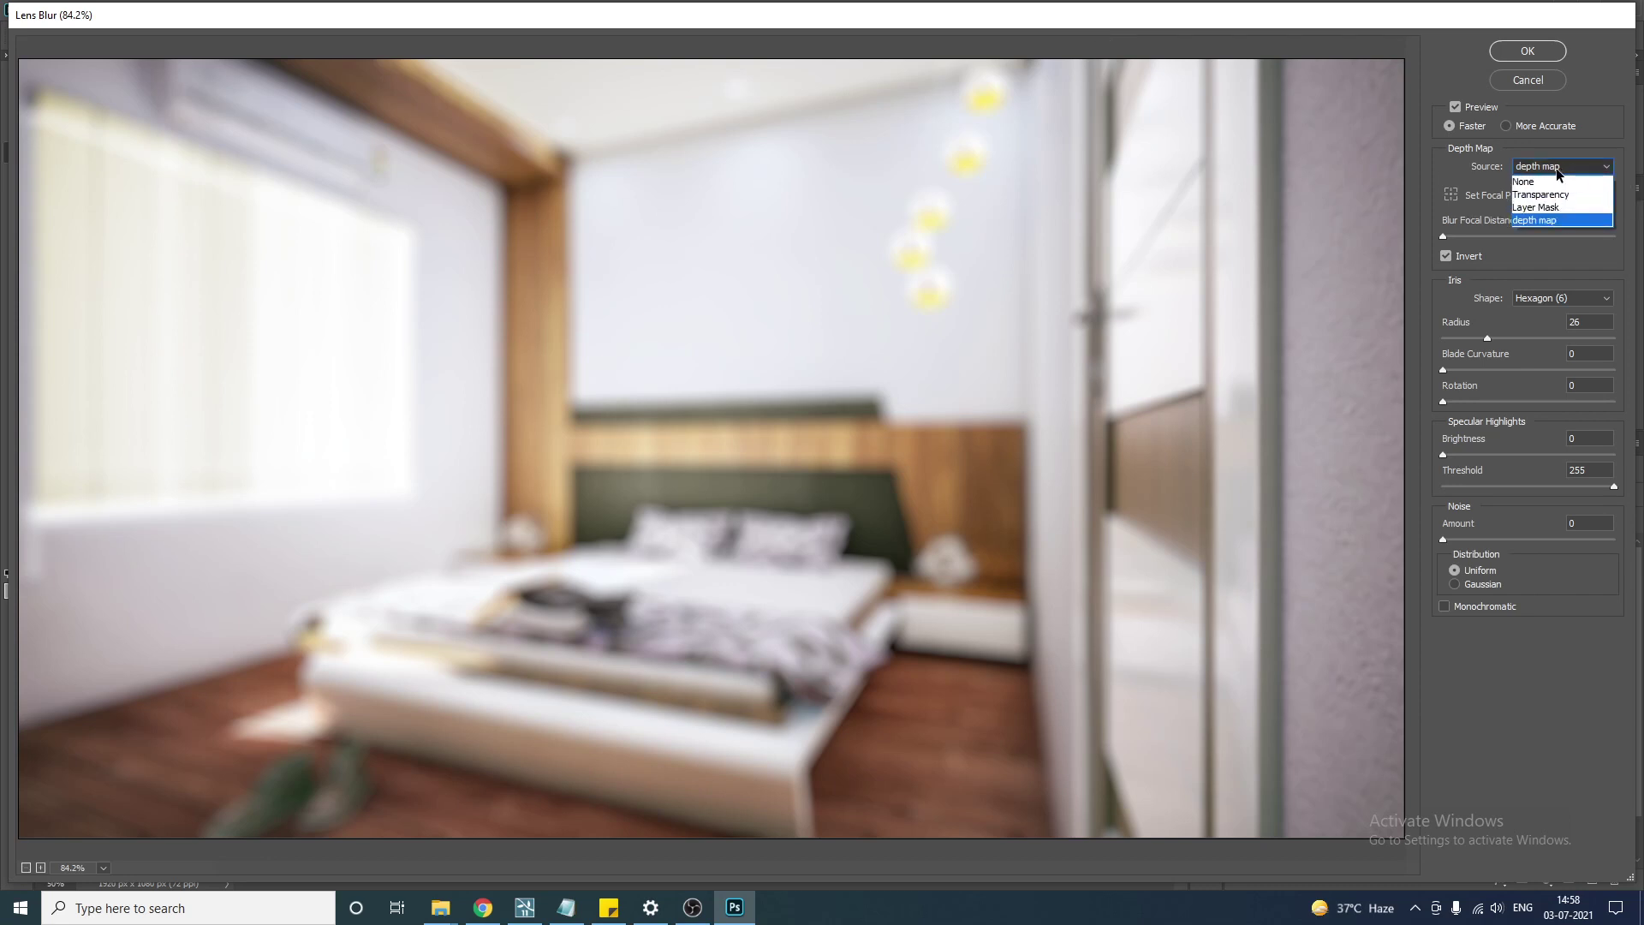
click(1548, 220)
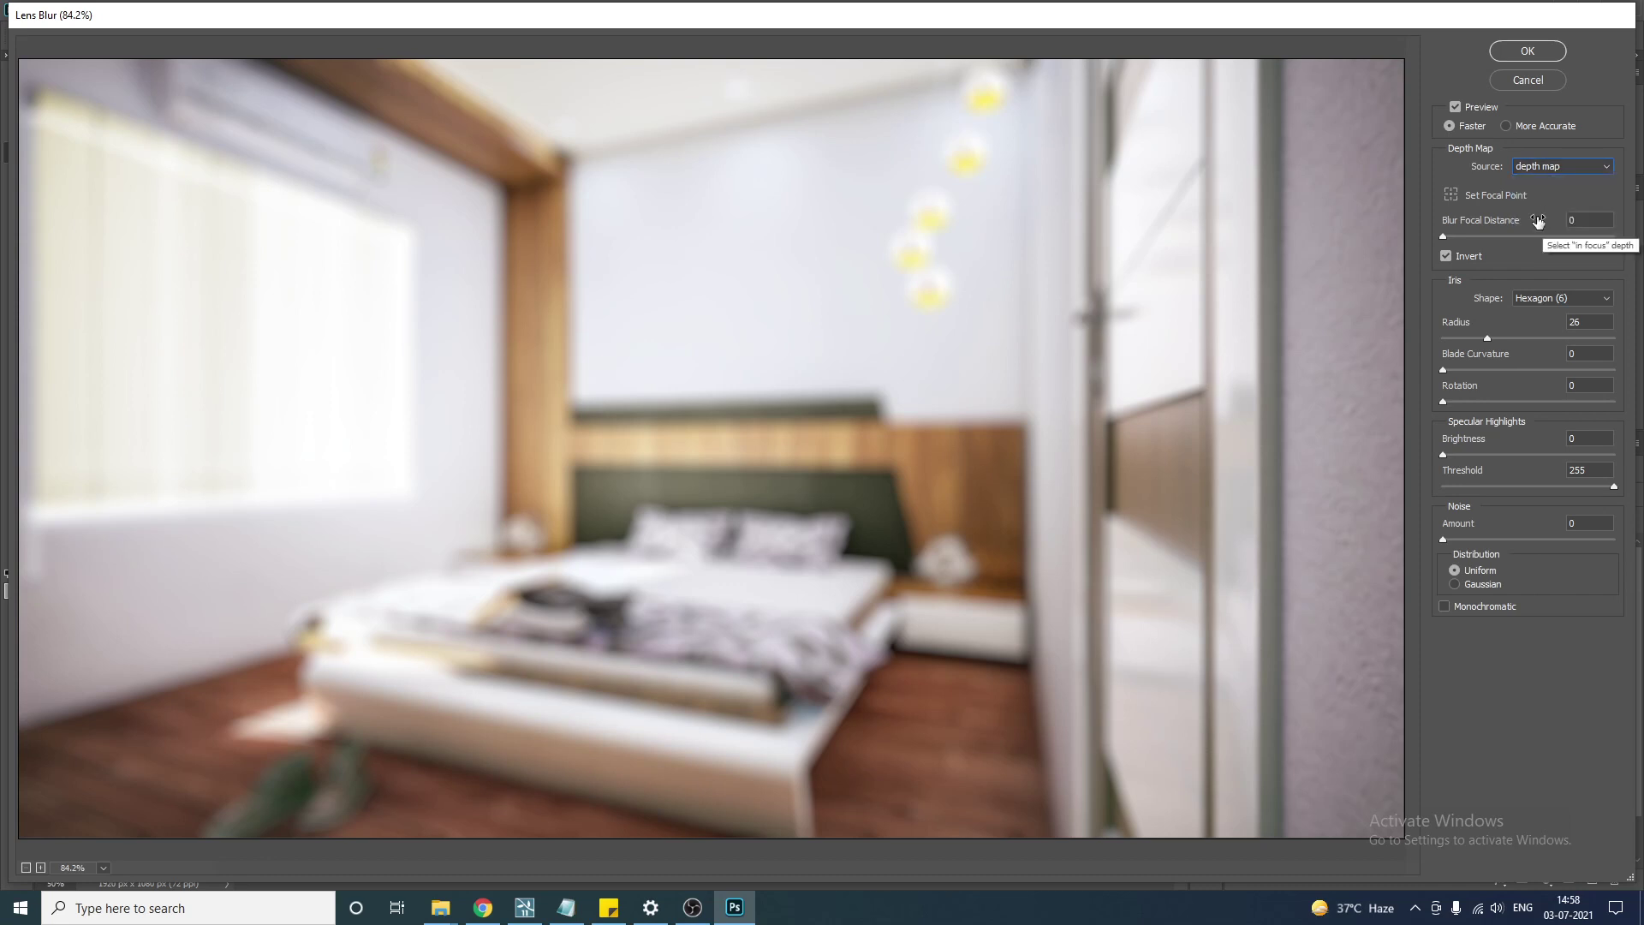
click(1520, 129)
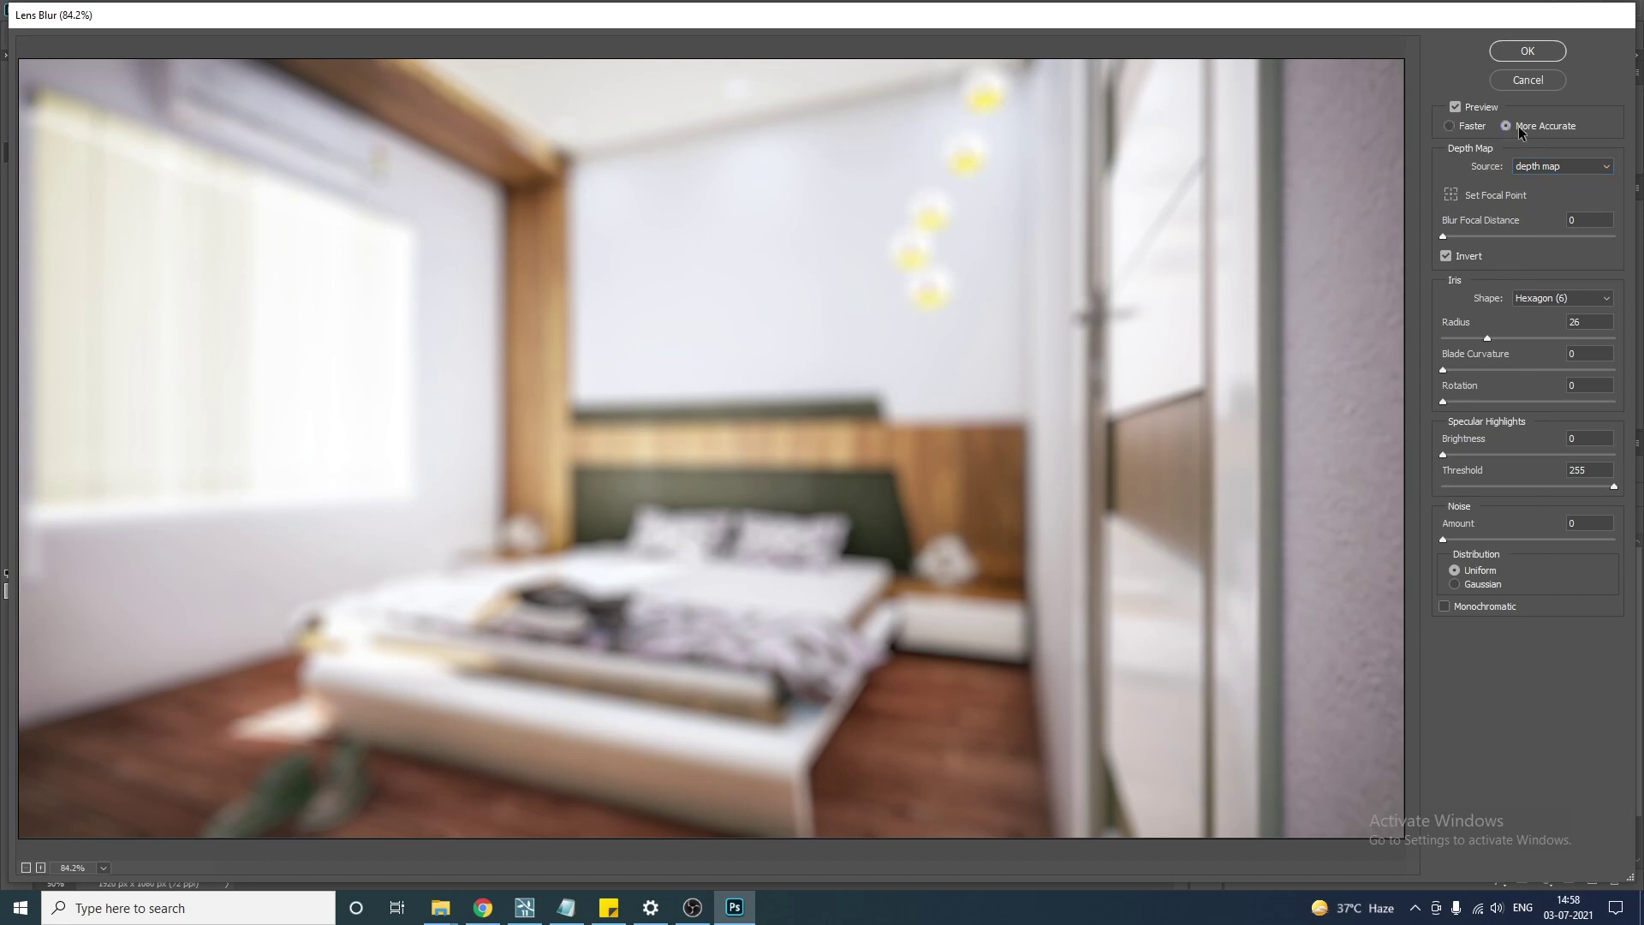
Compare the blur with and without Invert, leave Invert off, and set the noise distribution to Gaussian.
click(1451, 258)
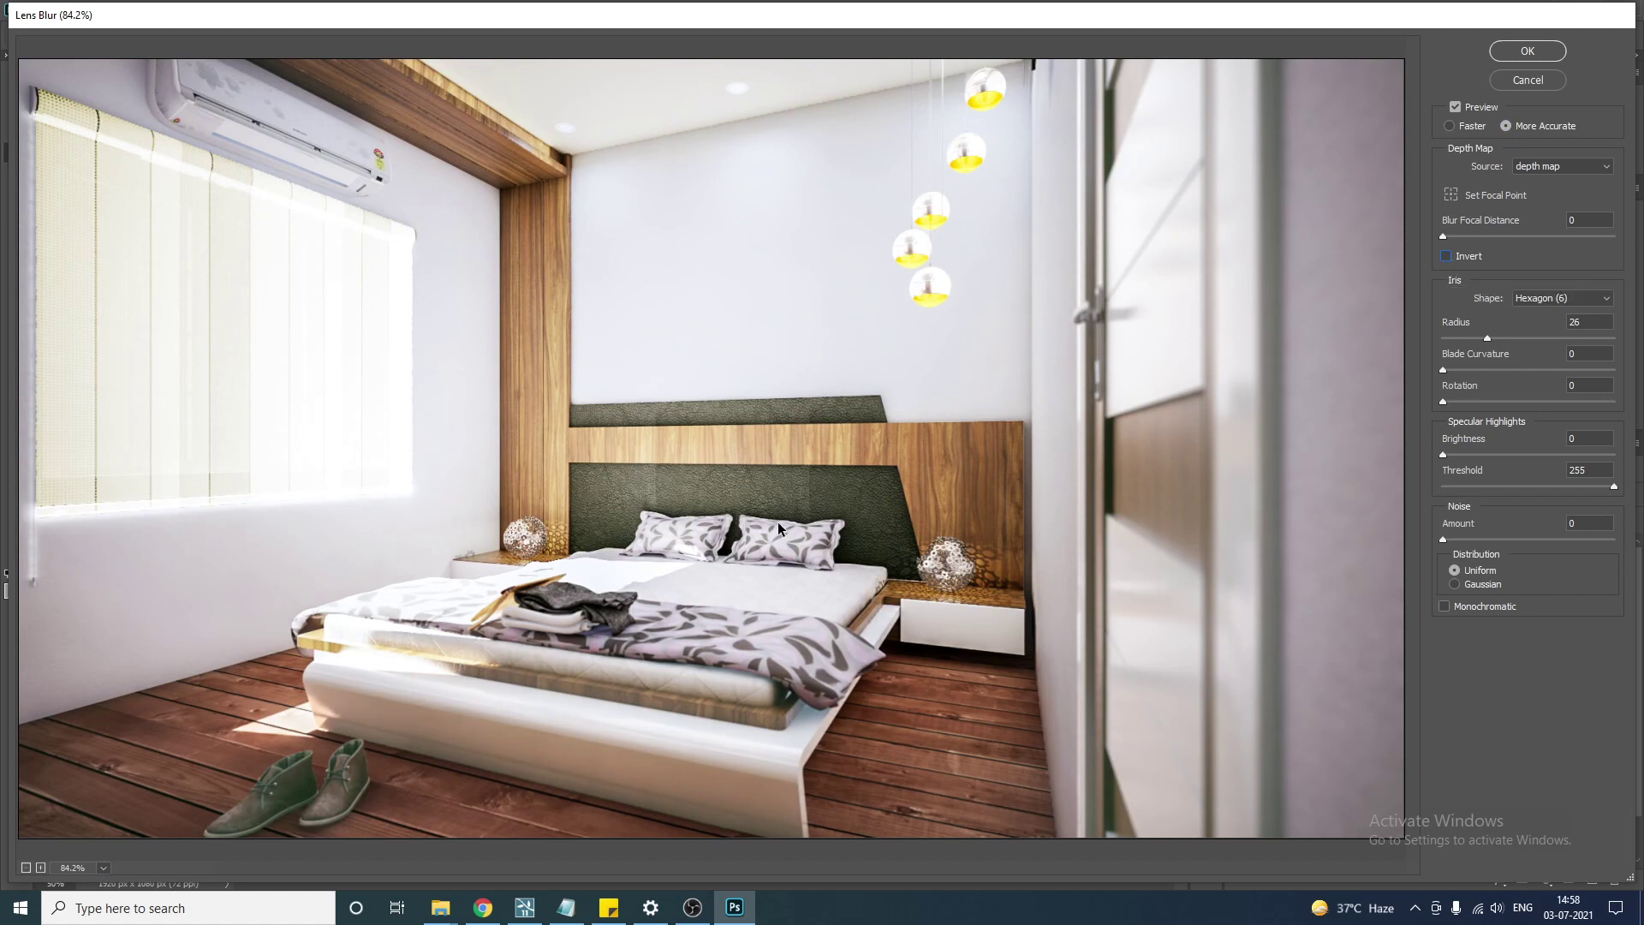
click(1456, 256)
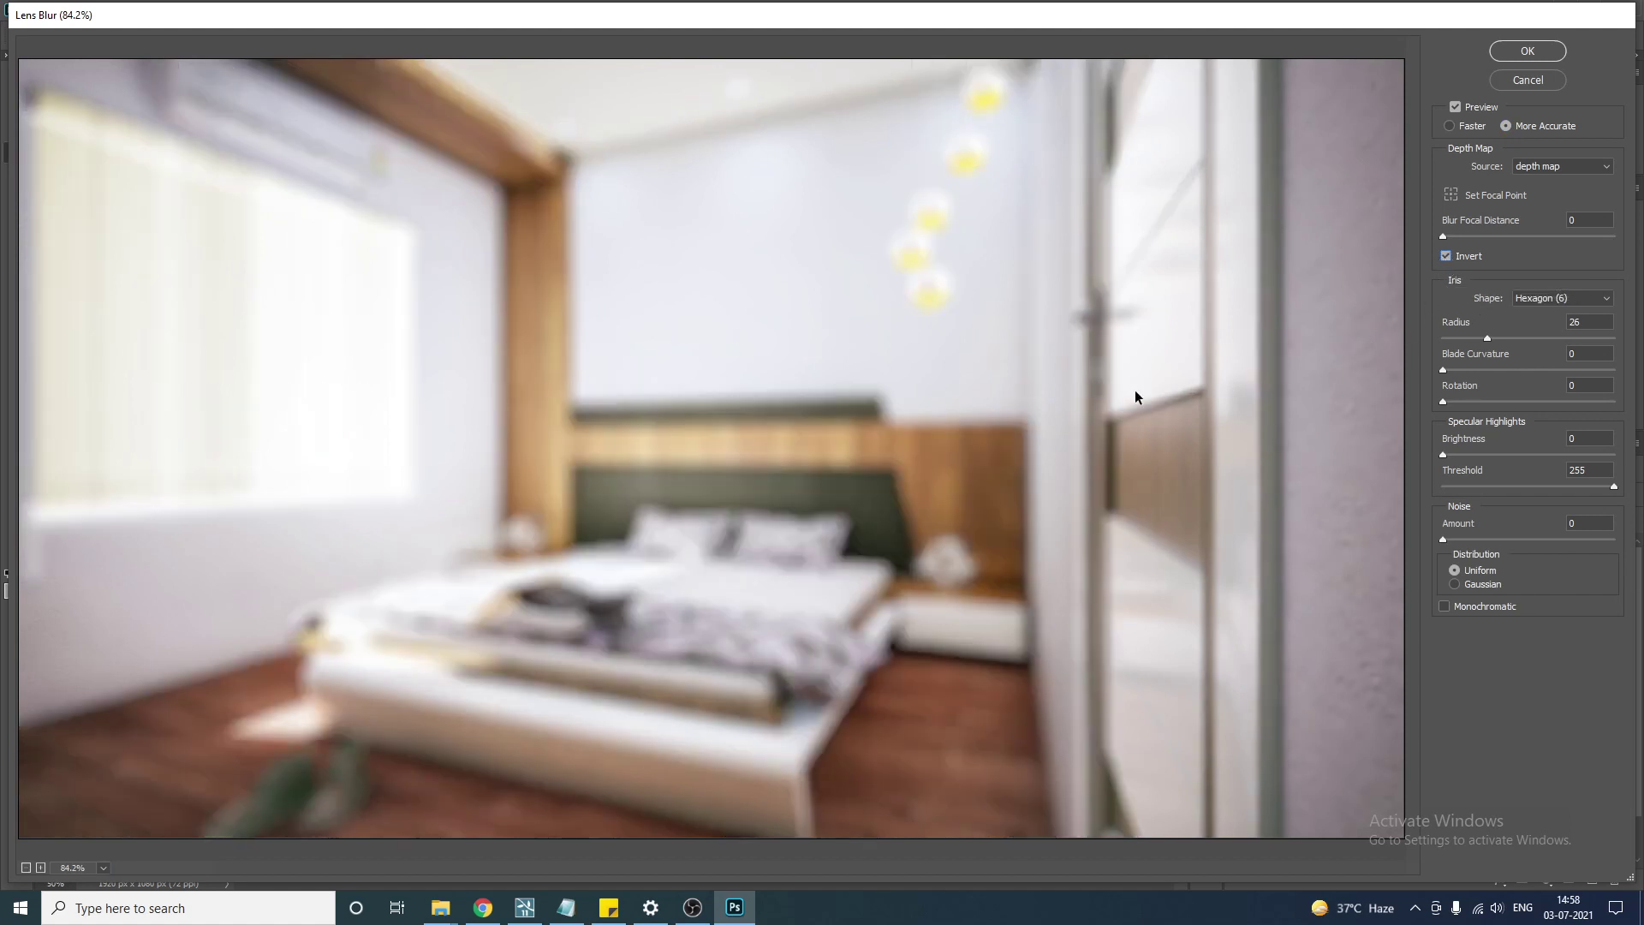
click(1446, 256)
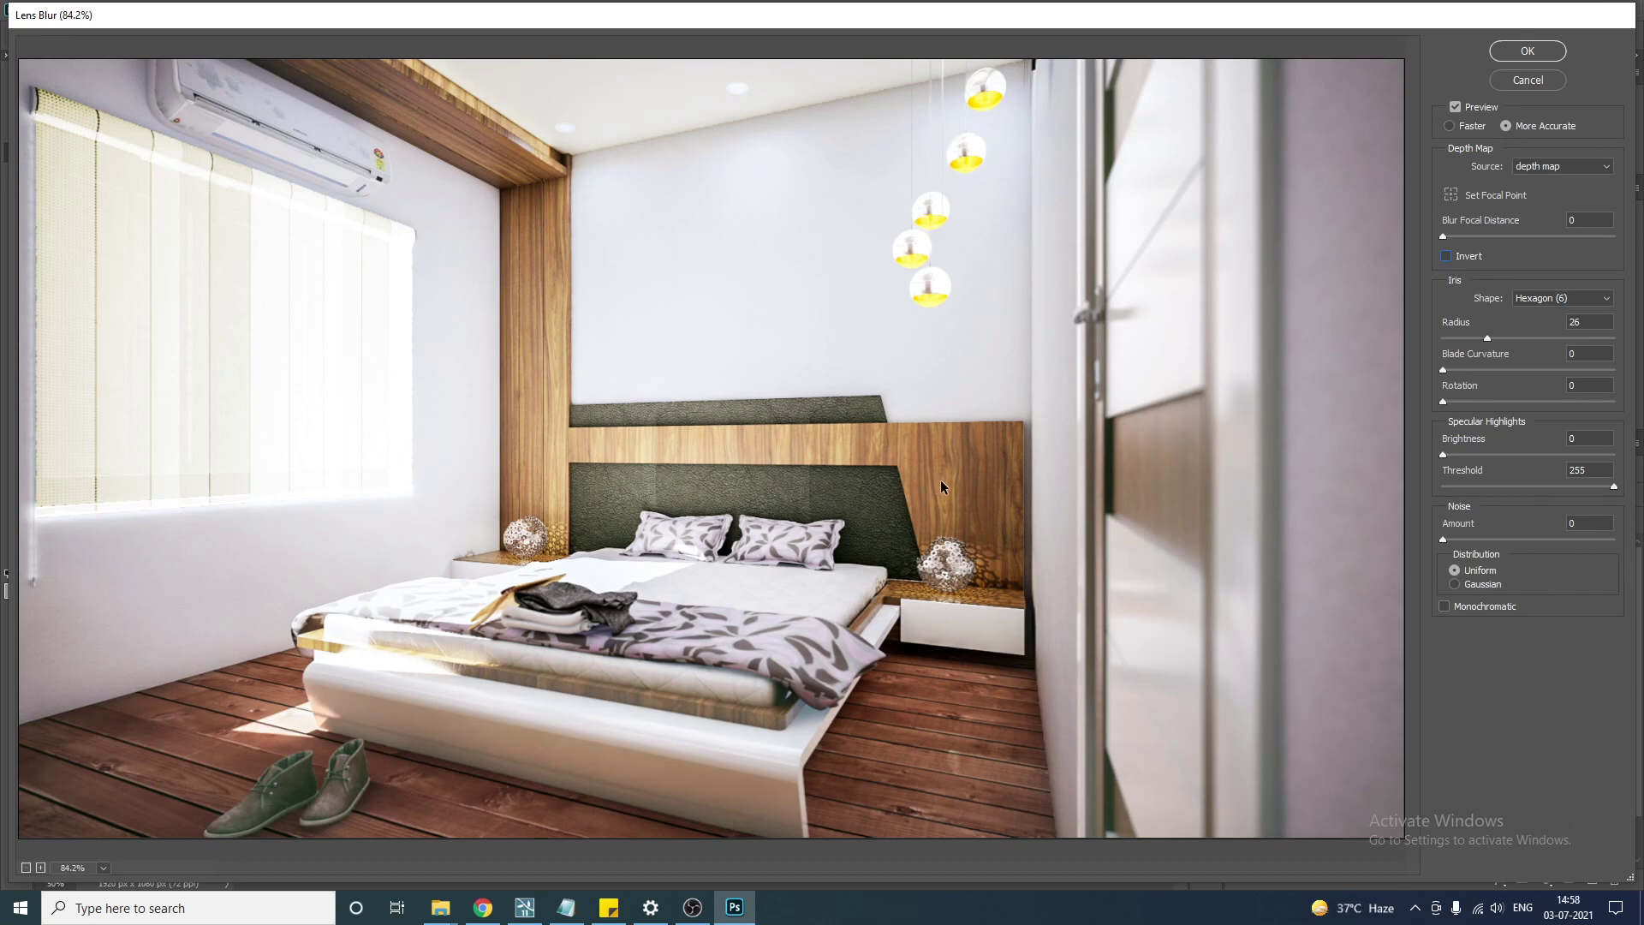
click(1461, 584)
click(1587, 169)
click(1587, 170)
Try blur focal distances of 71 and 164, set the distance back to 0 and apply the Lens Blur.
drag(1439, 235, 1490, 260)
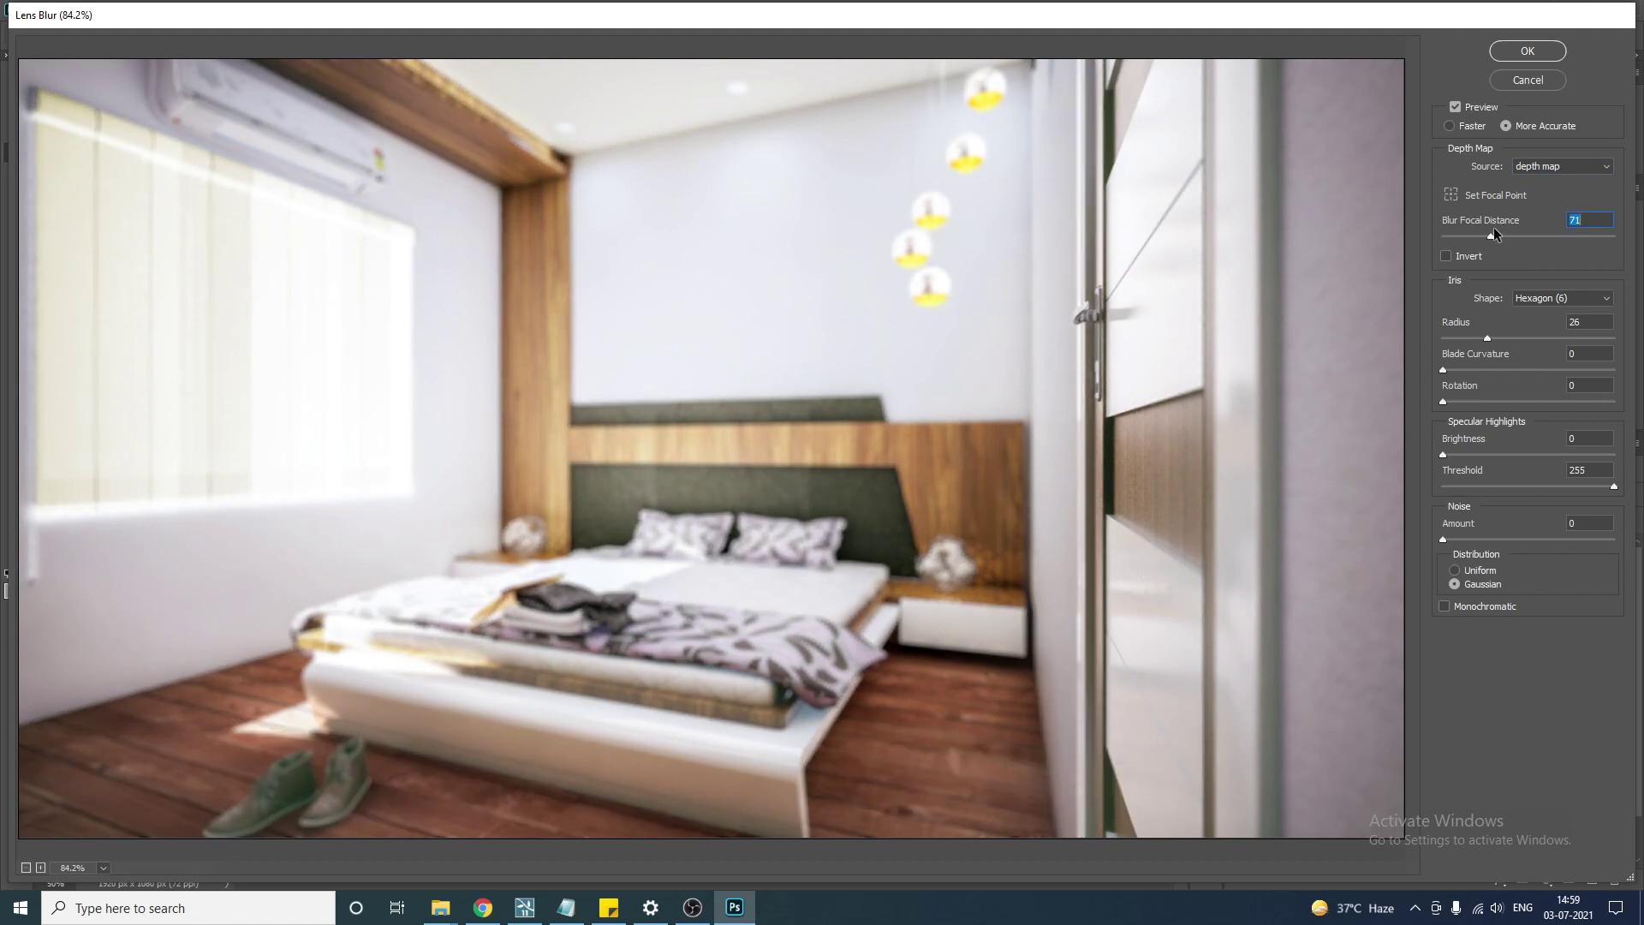
click(1518, 237)
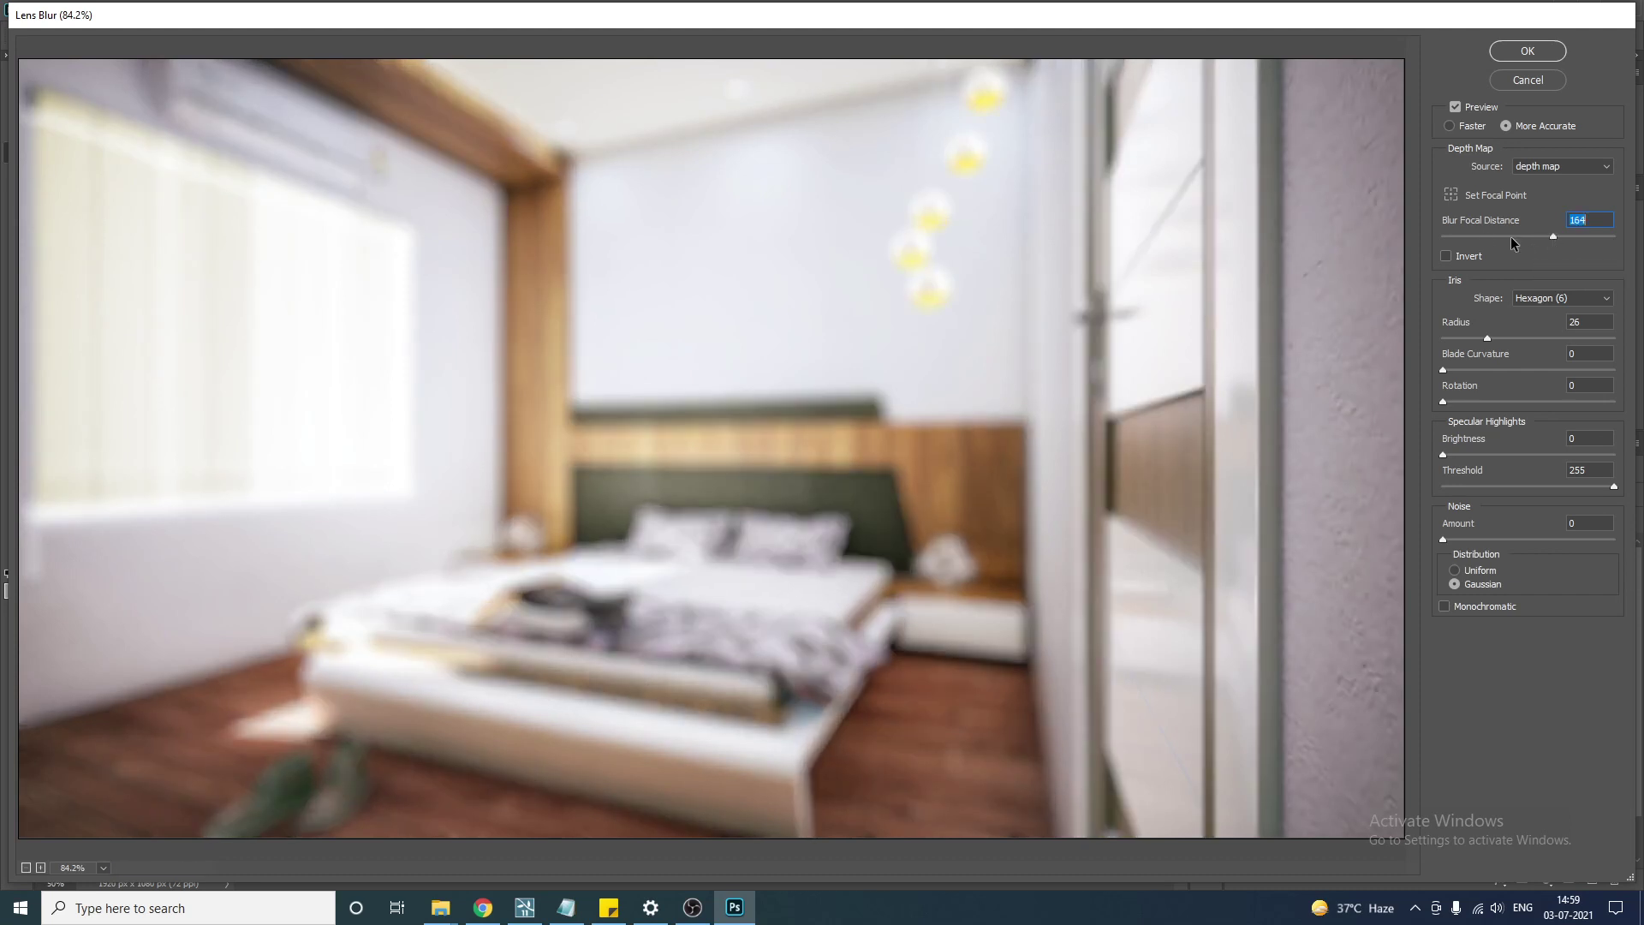
click(1471, 238)
drag(1455, 238, 1380, 239)
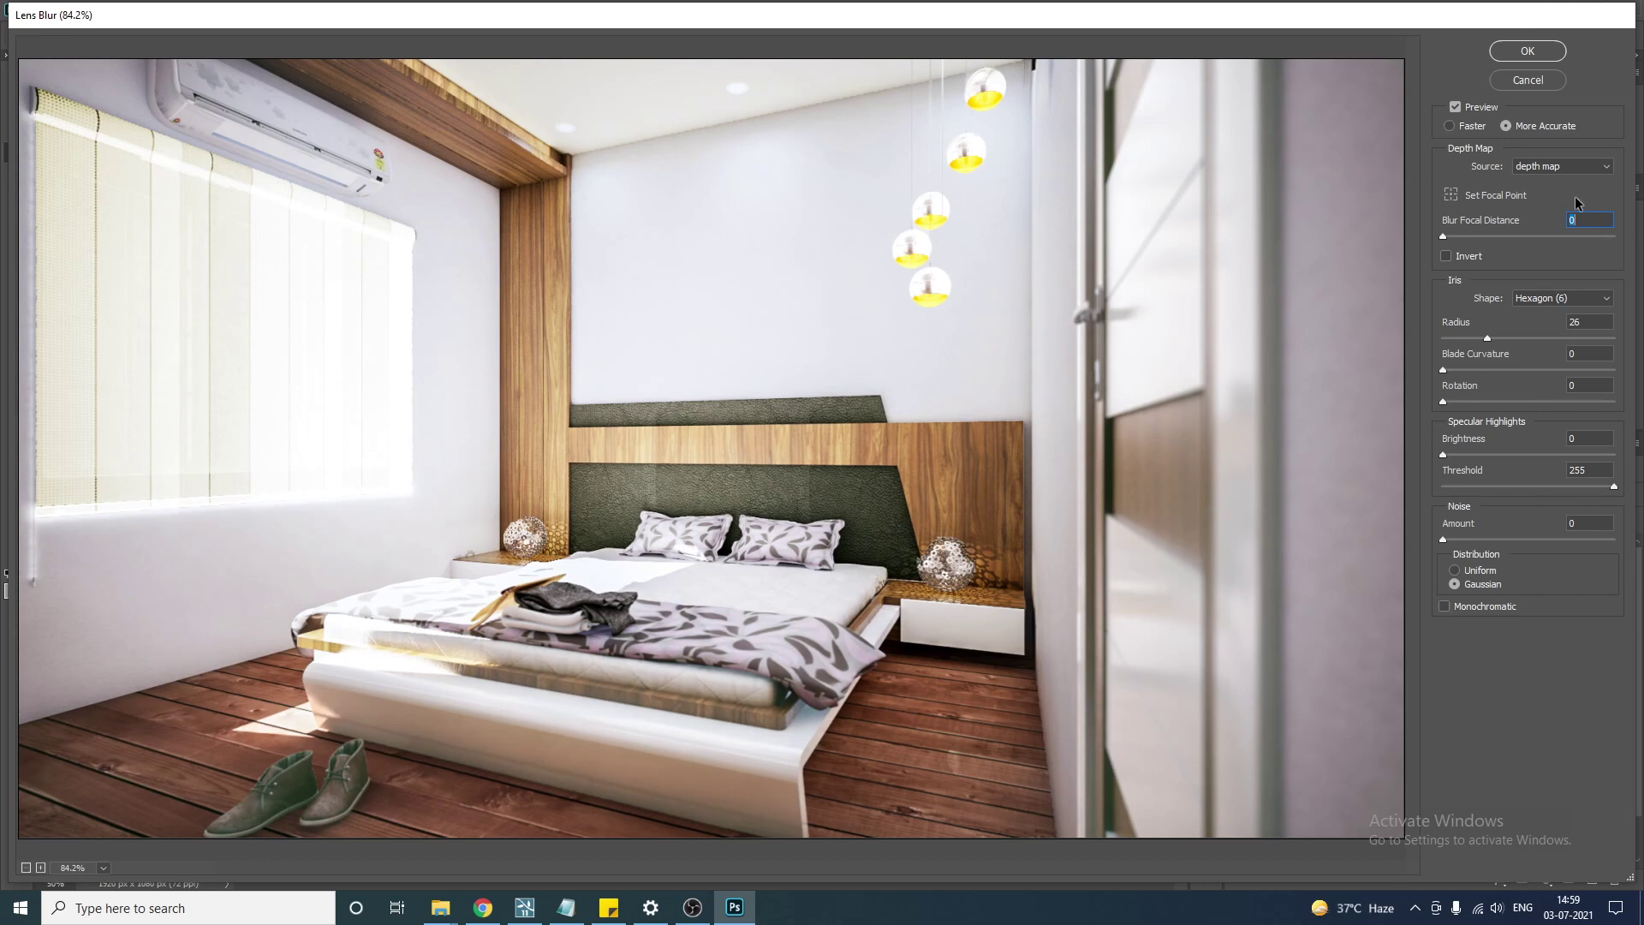
click(1541, 56)
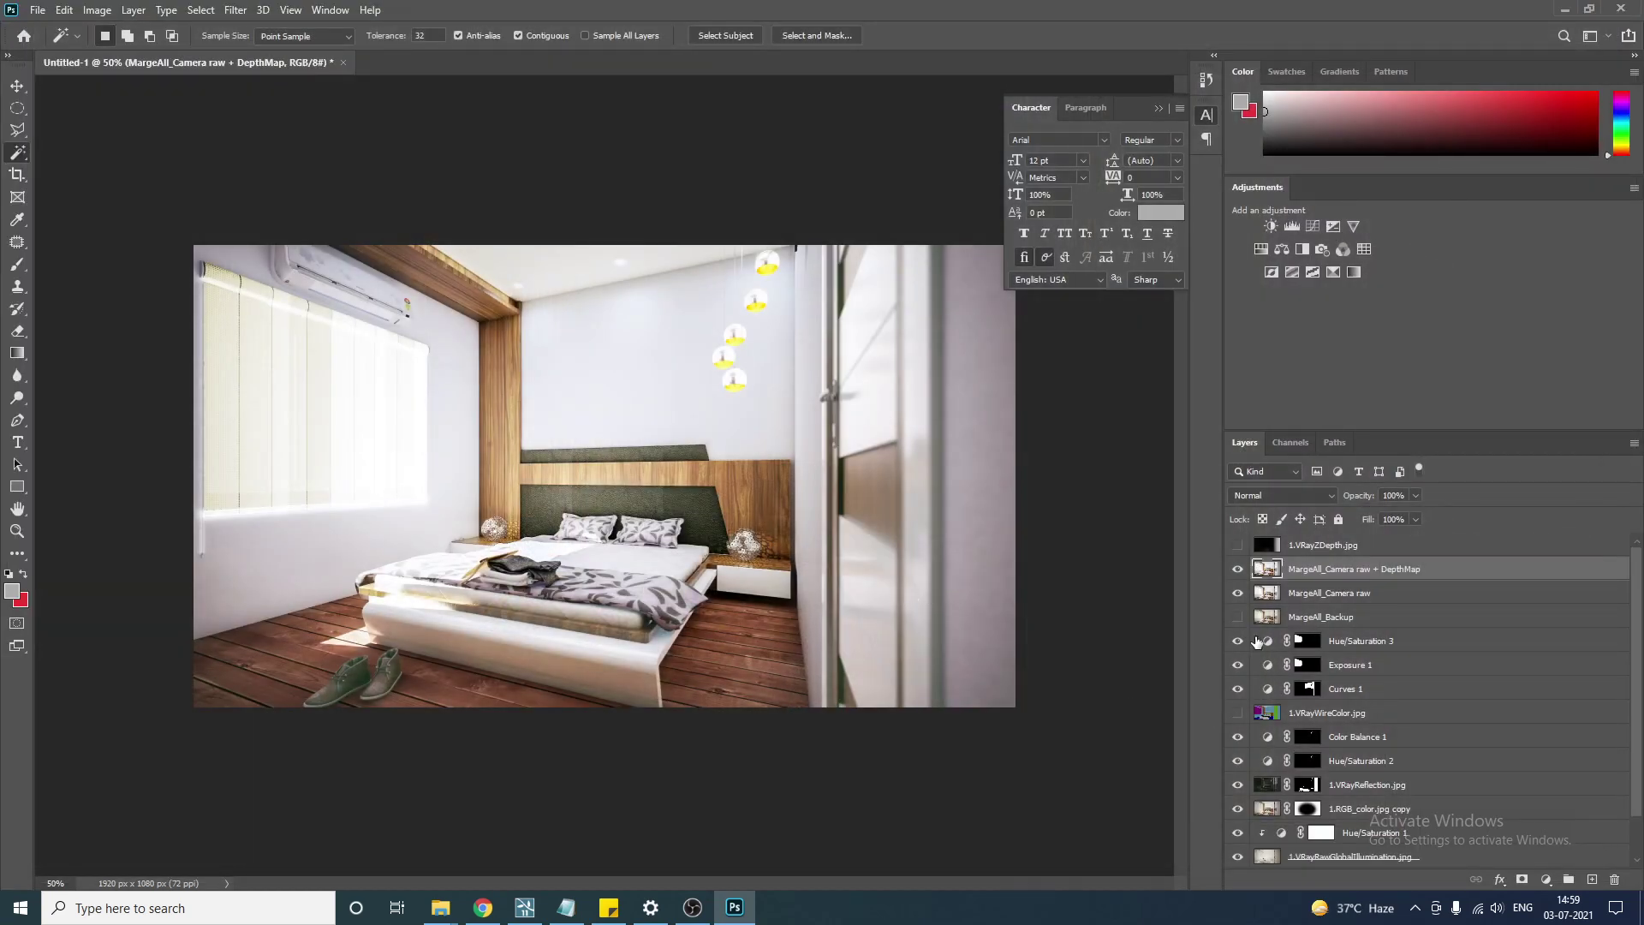
Compare the render with and without the lens blur by toggling the MargeAll_Camera raw + DepthMap layer's visibility.
click(1239, 570)
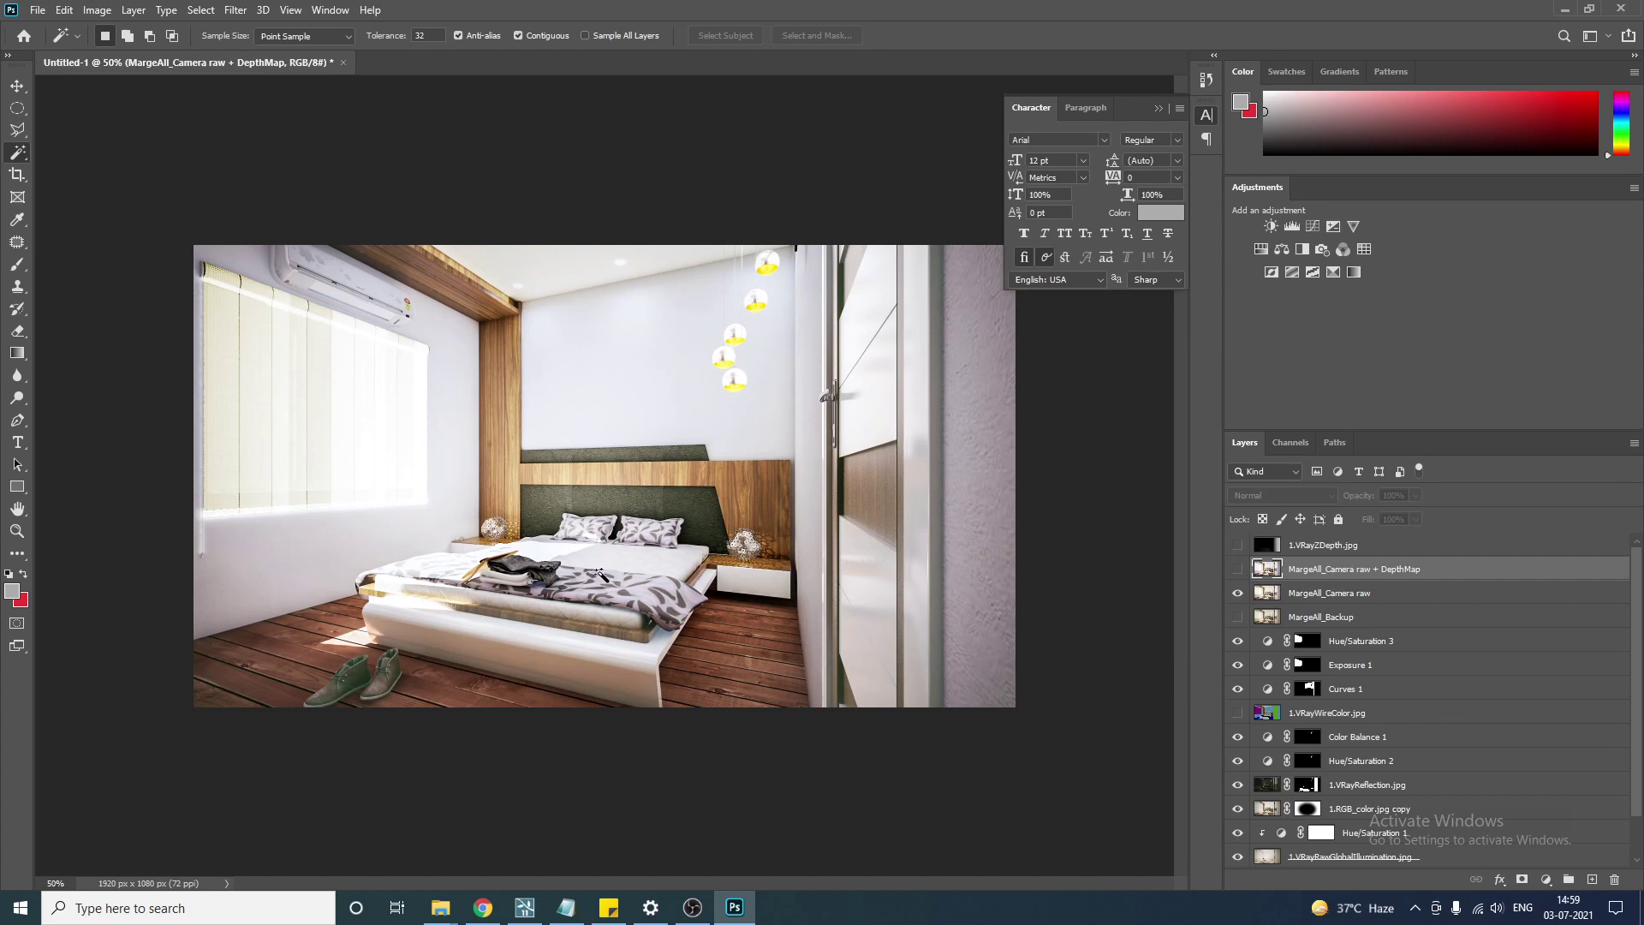
click(1237, 570)
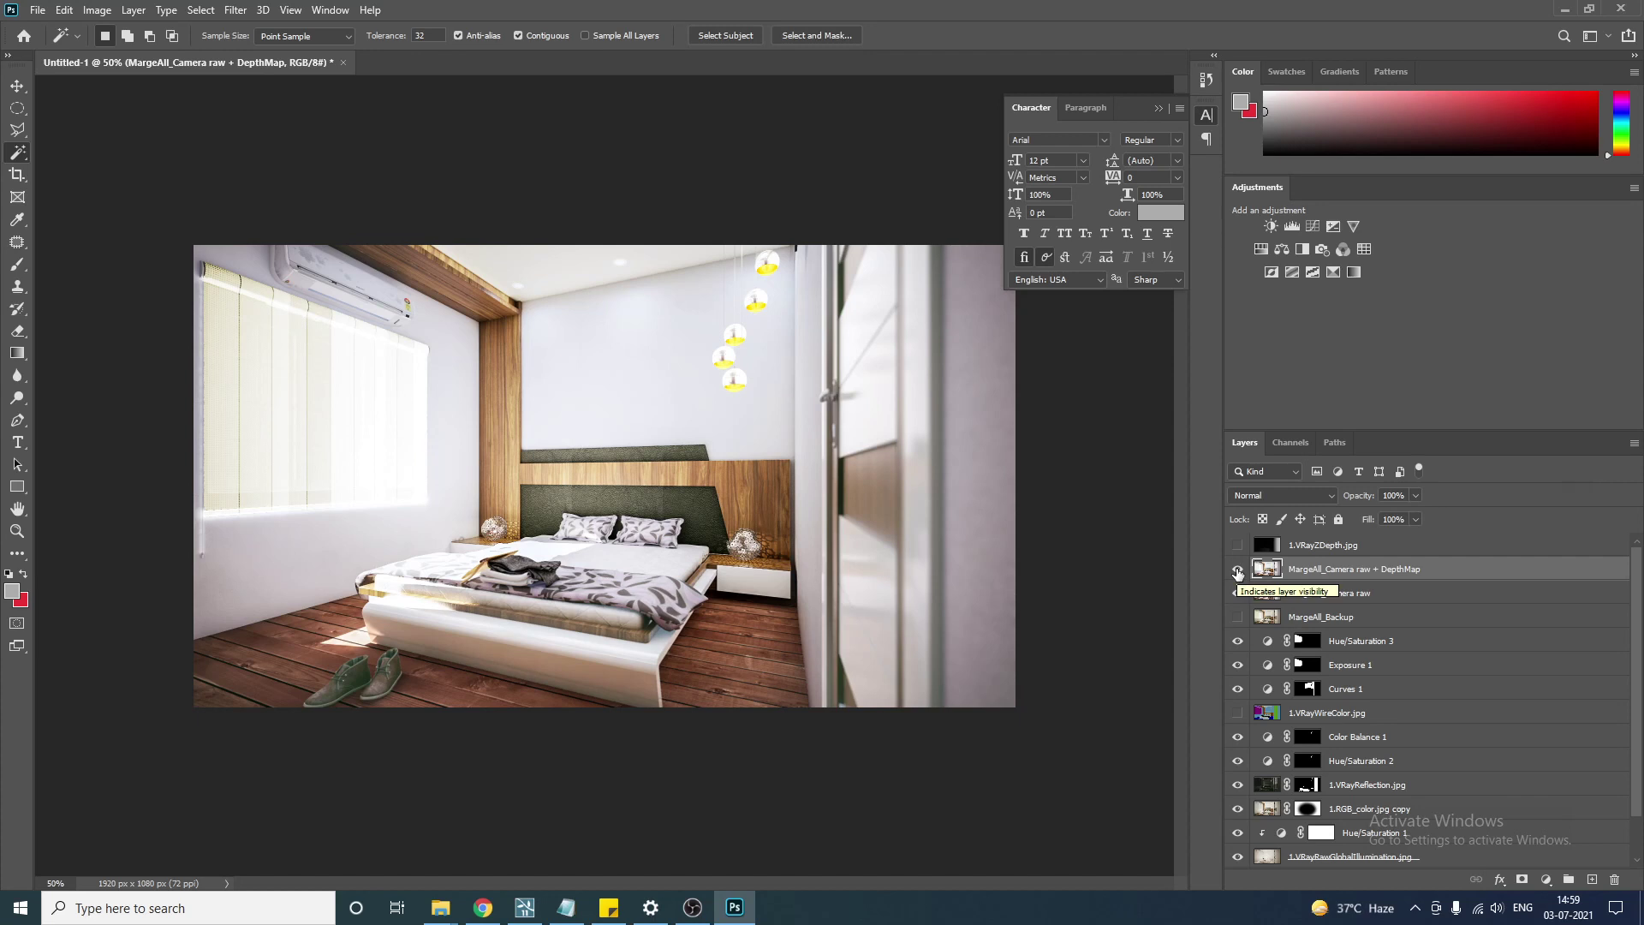
click(1238, 570)
click(1238, 571)
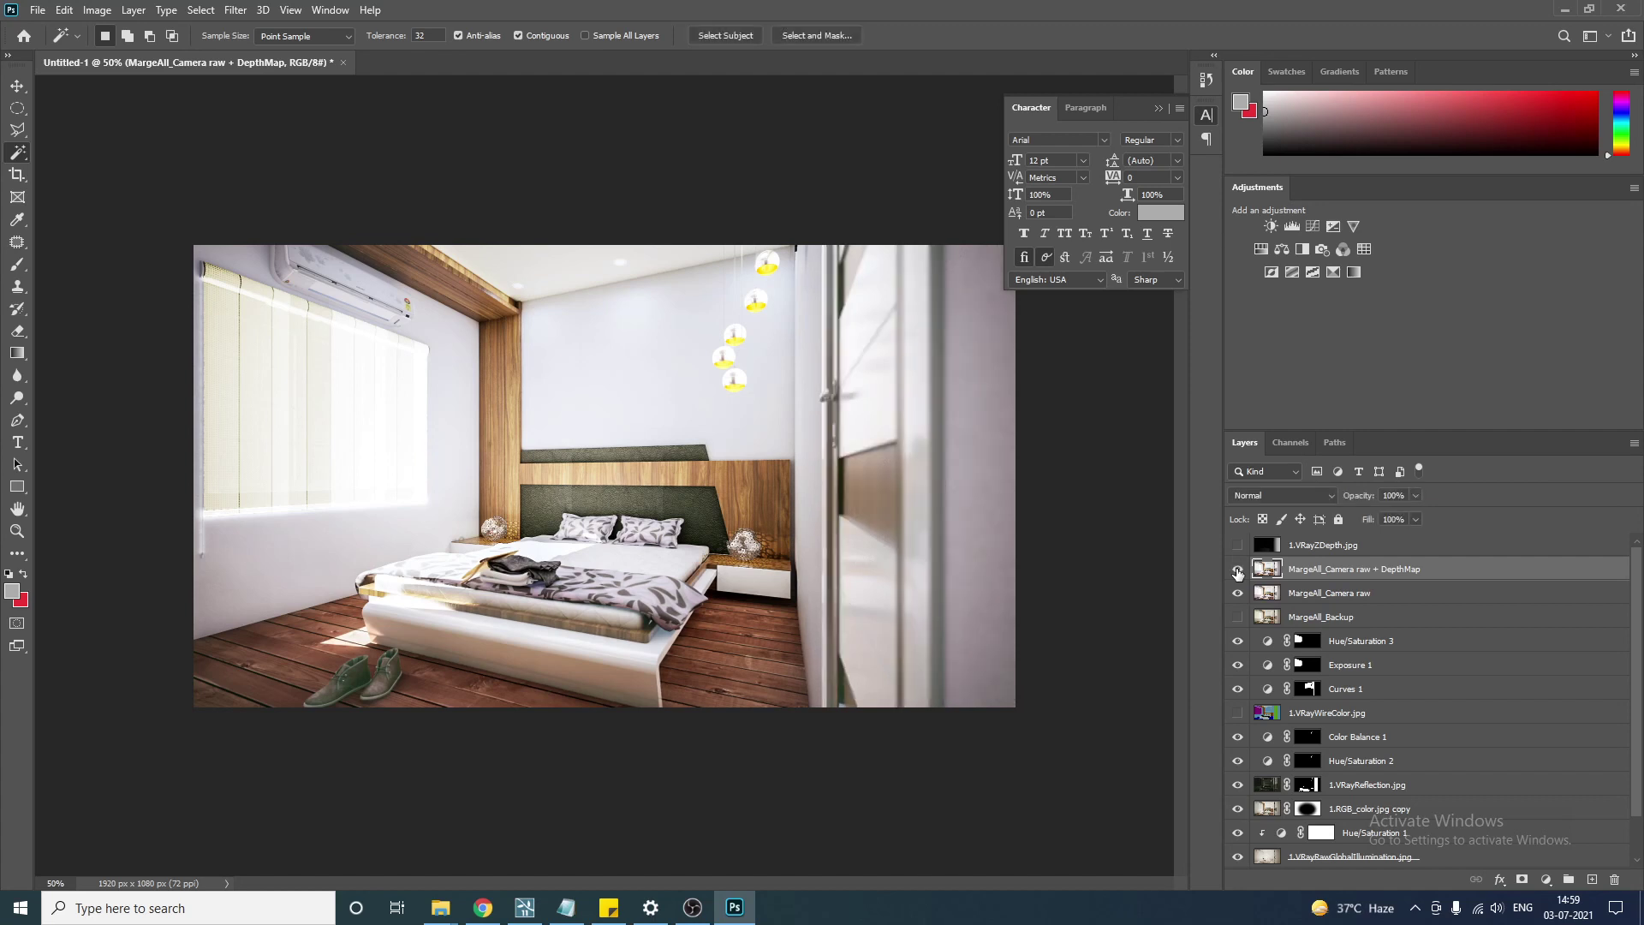
click(1237, 570)
click(1237, 571)
click(1238, 571)
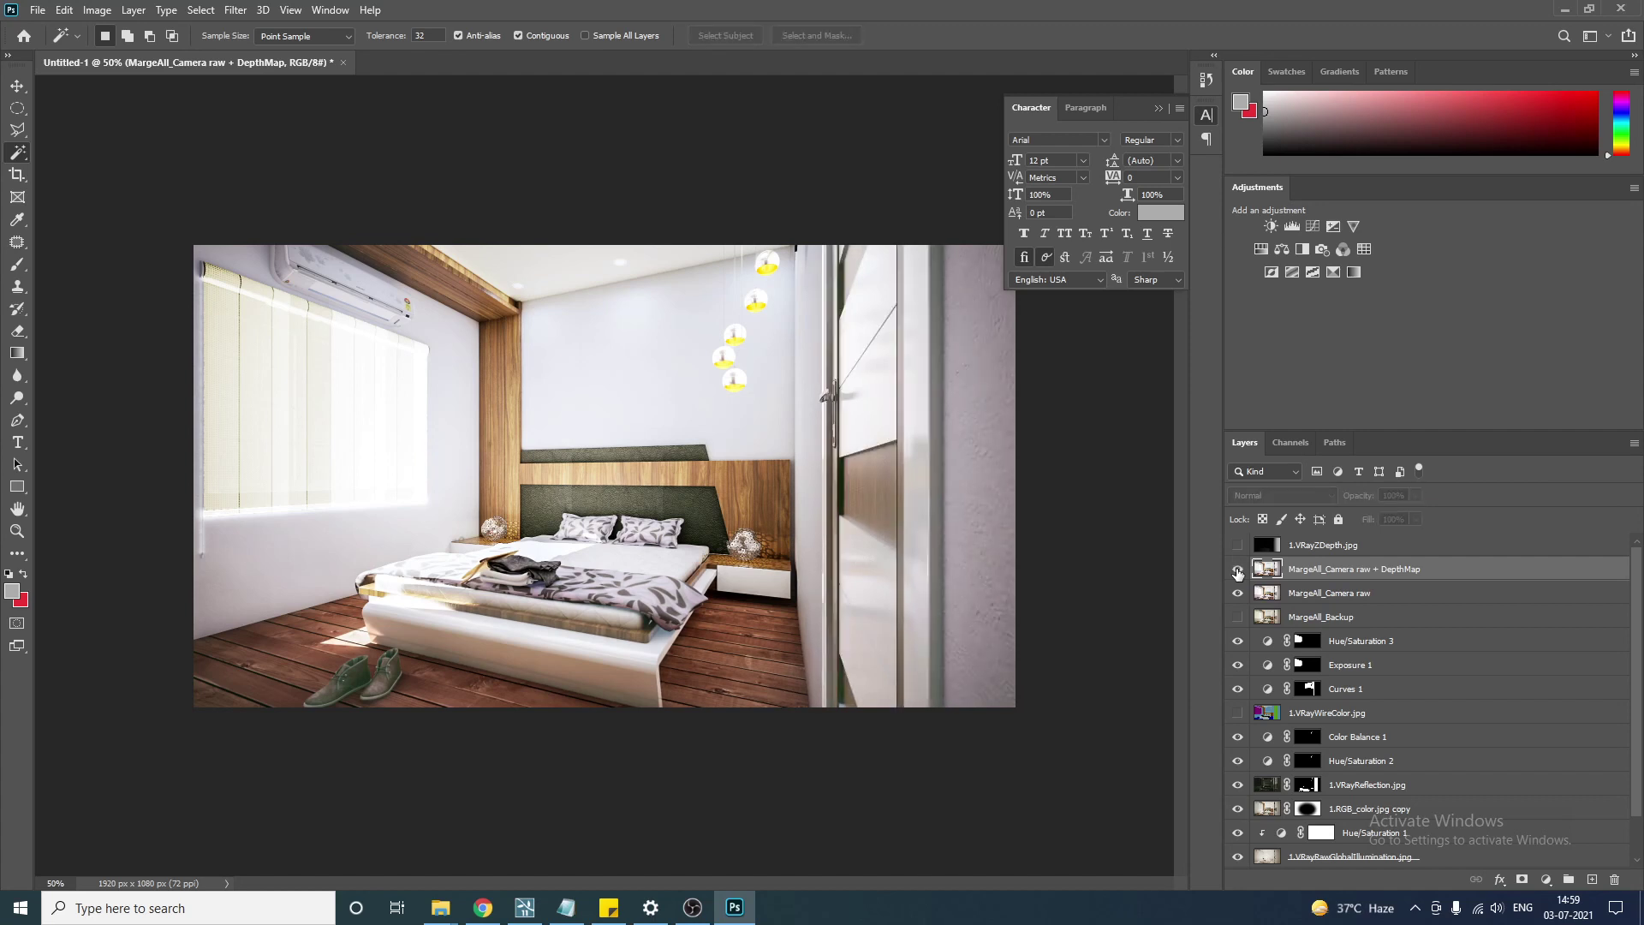
click(1237, 571)
click(1237, 570)
click(1238, 570)
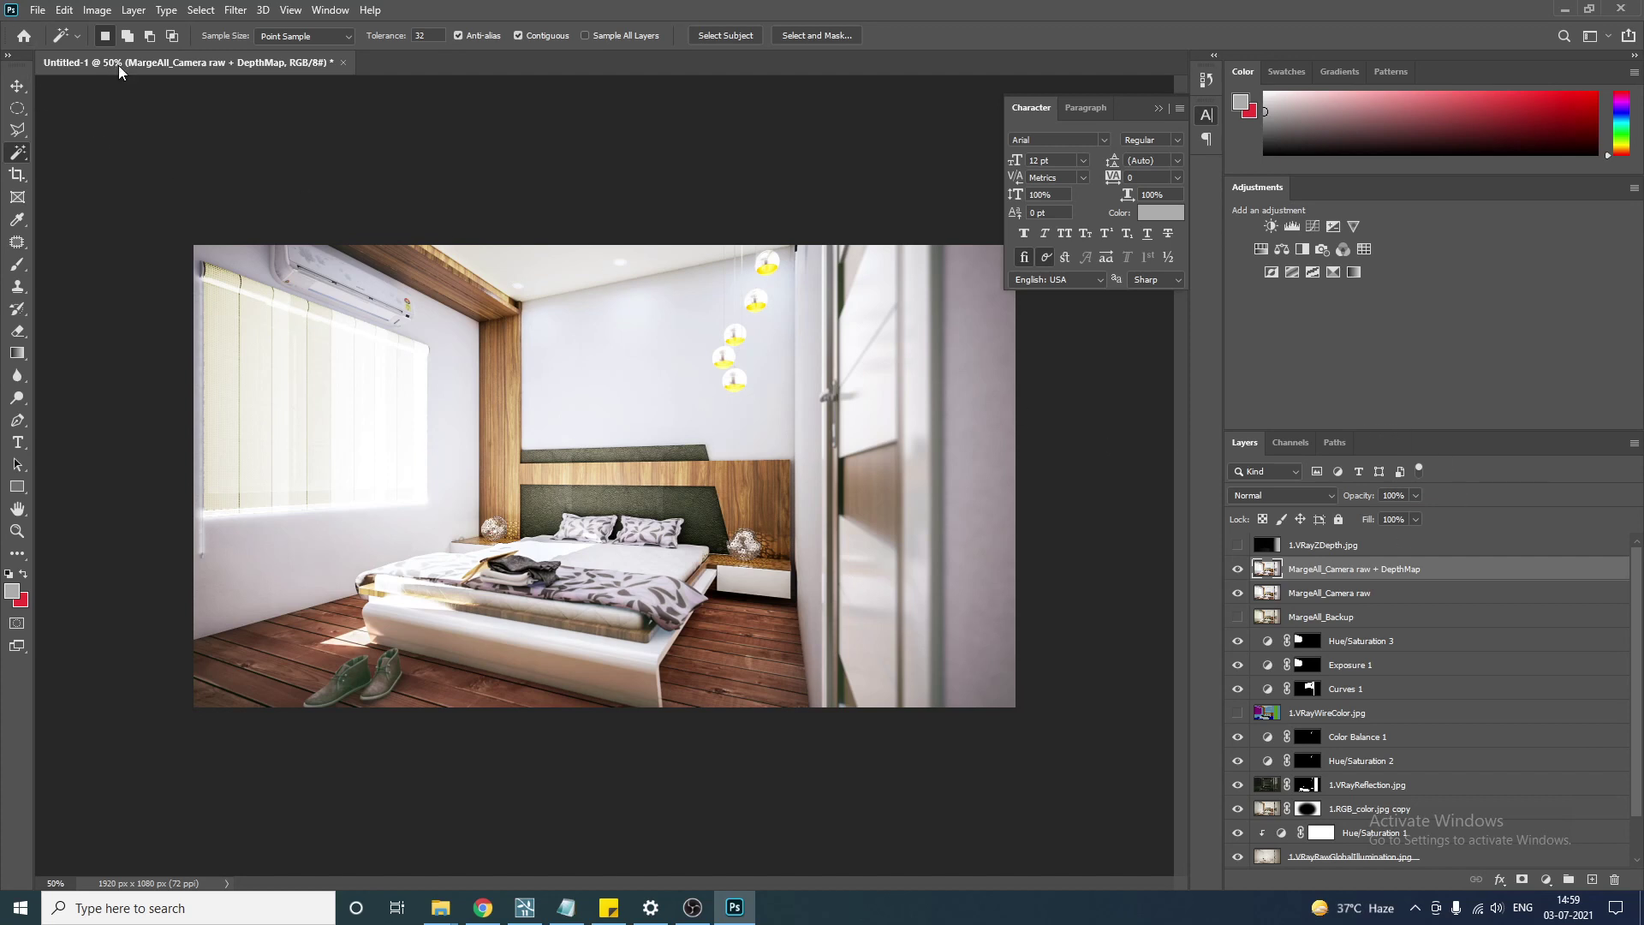
Float the Untitled-1 document in its own window and open the original render 1.RGB_color.jpg.
drag(119, 71, 196, 140)
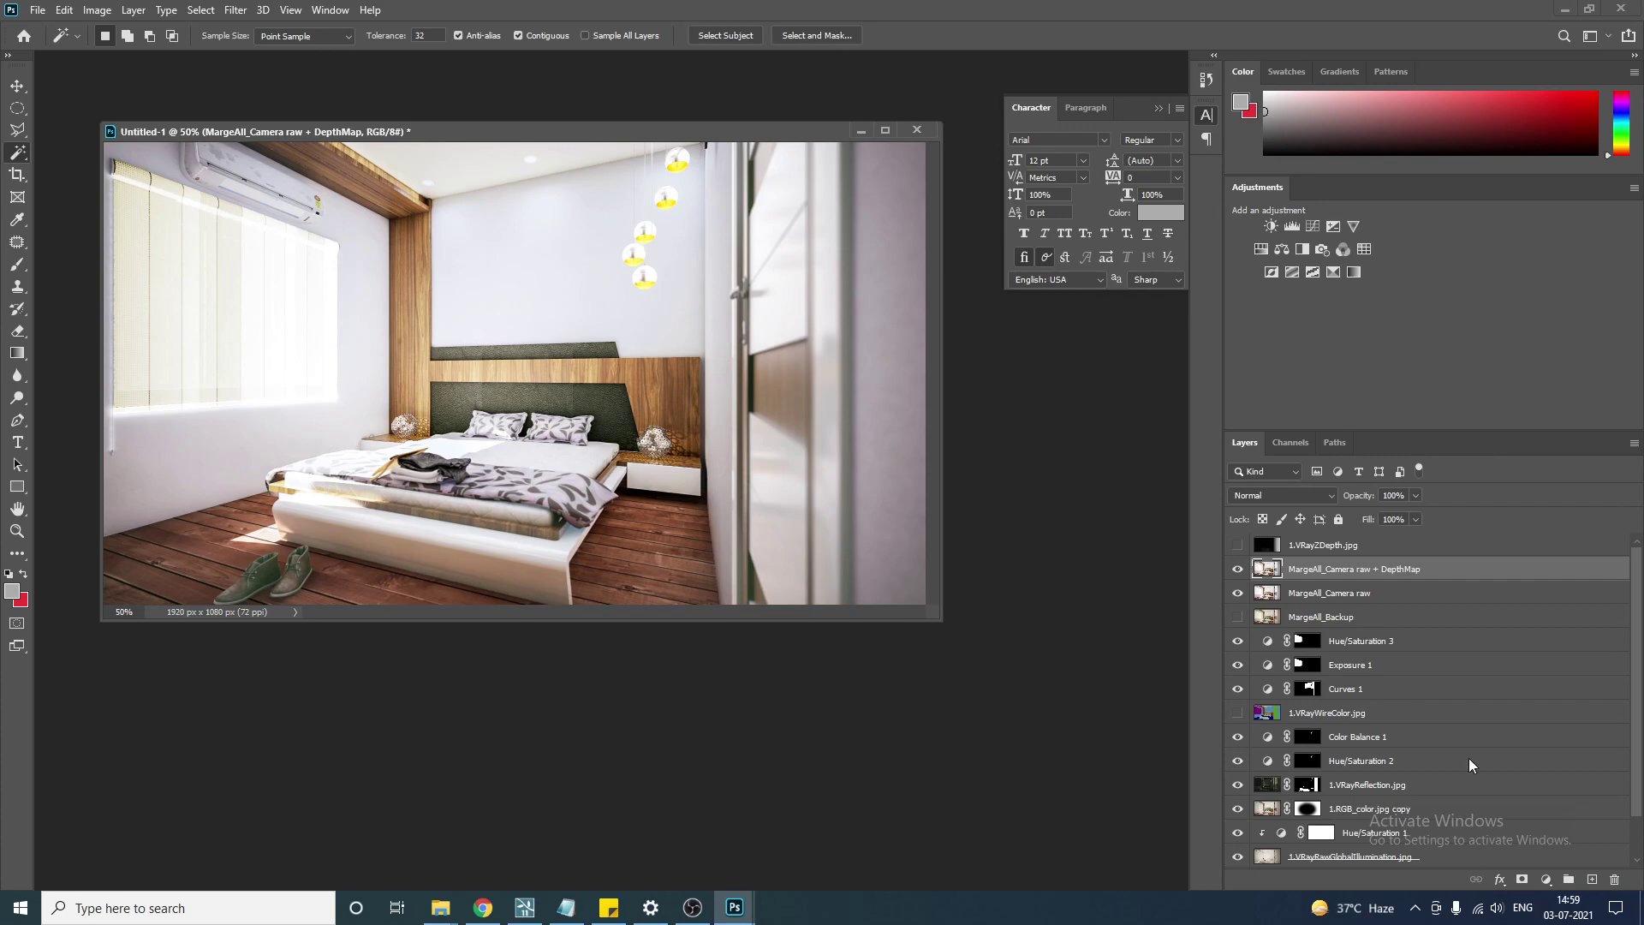
key(ctrl+o)
double_click(312, 190)
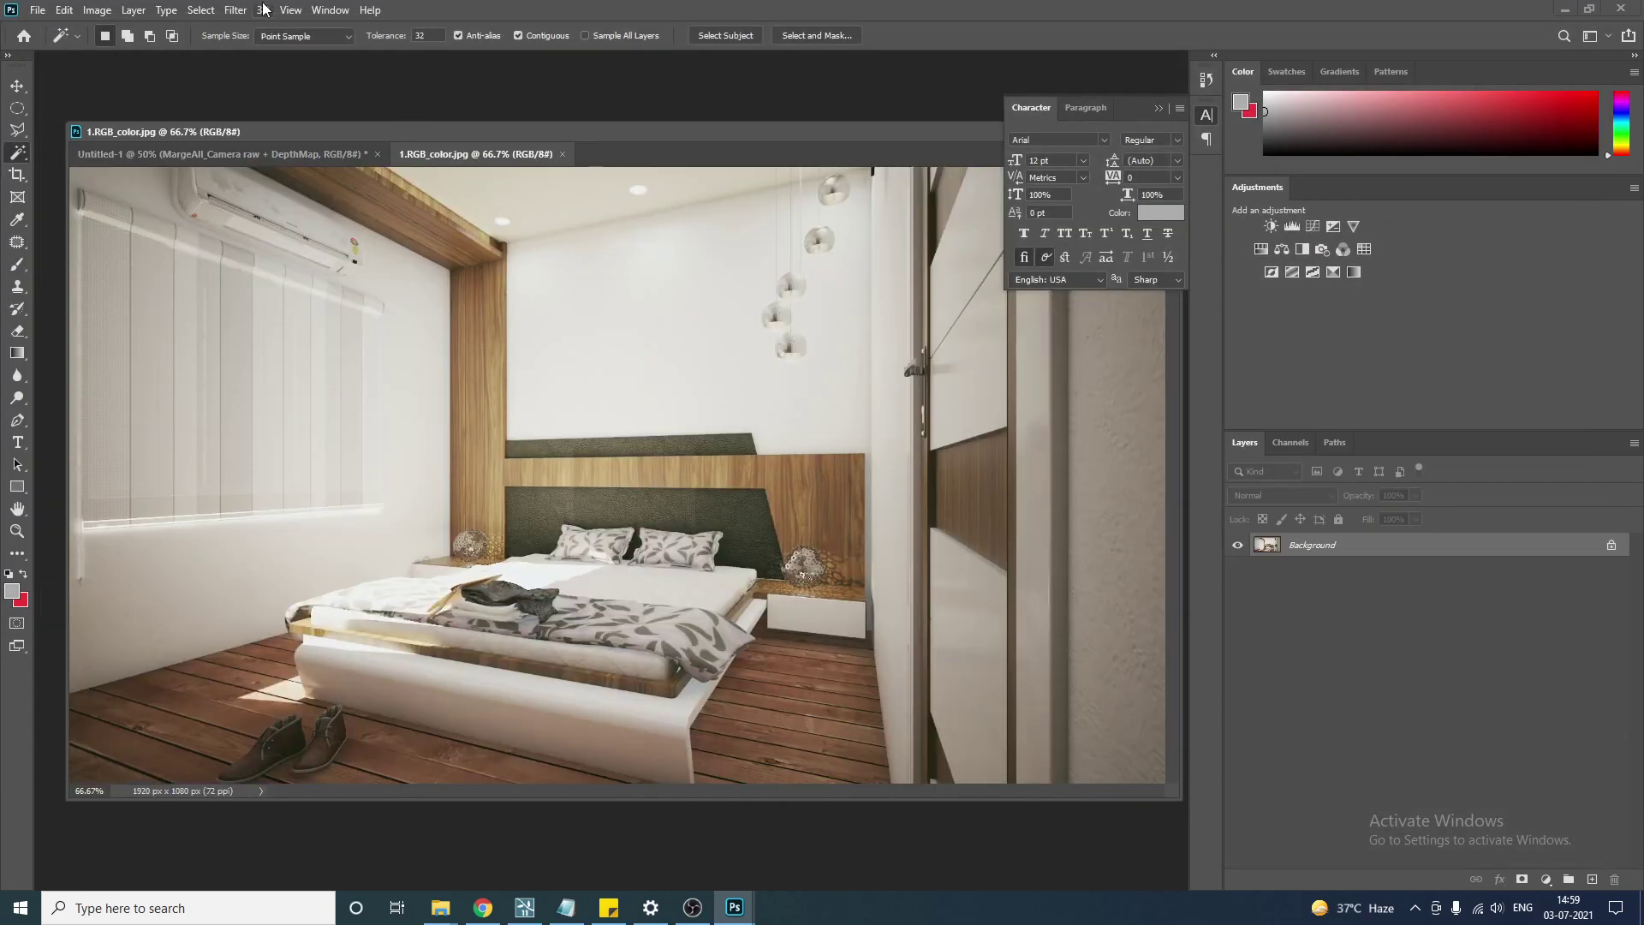
Hide the panels, arrange both documents as 2-up Vertical and match the 1.RGB_color.jpg view at 50% for a before-and-after comparison.
key(Tab)
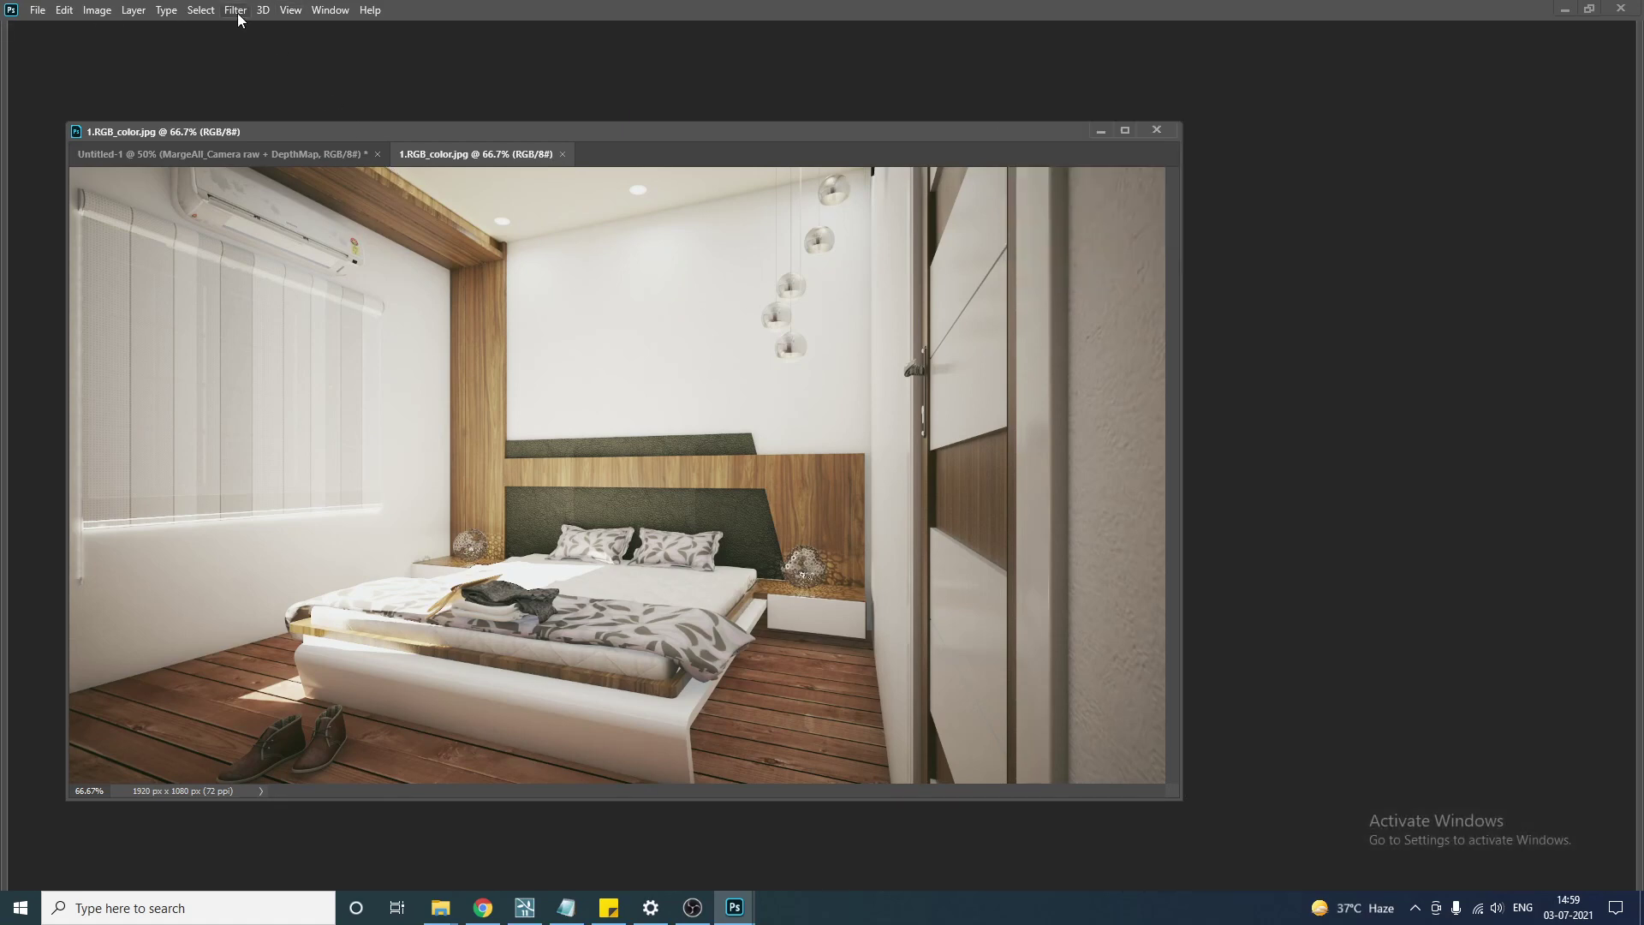
click(330, 10)
mouse_move(376, 29)
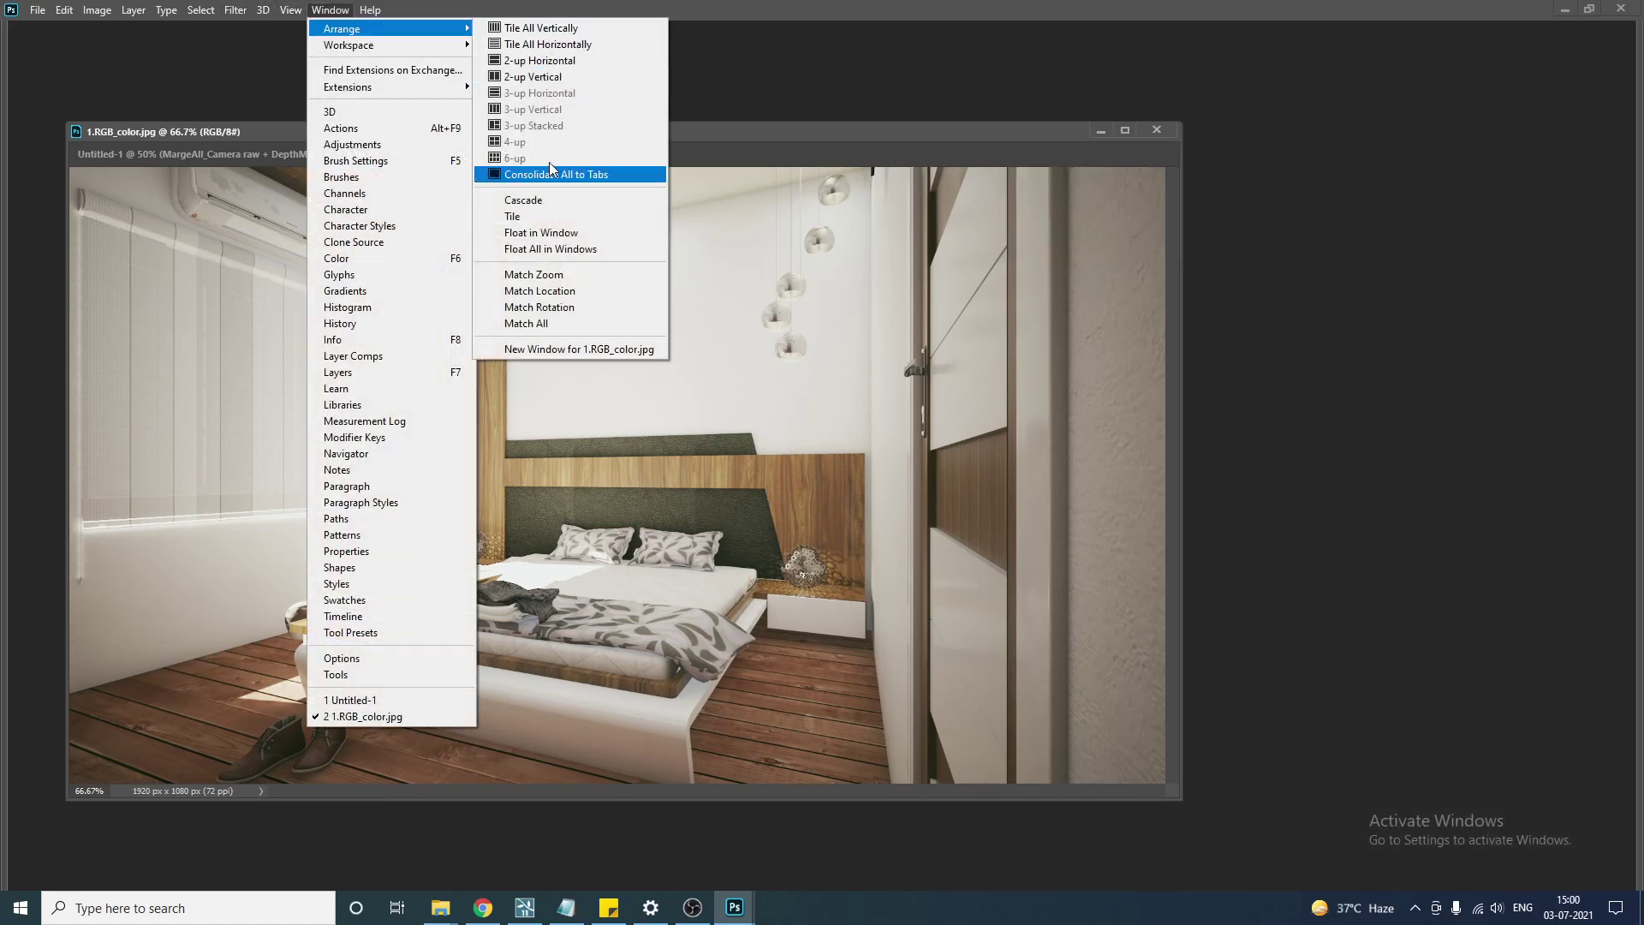
click(565, 77)
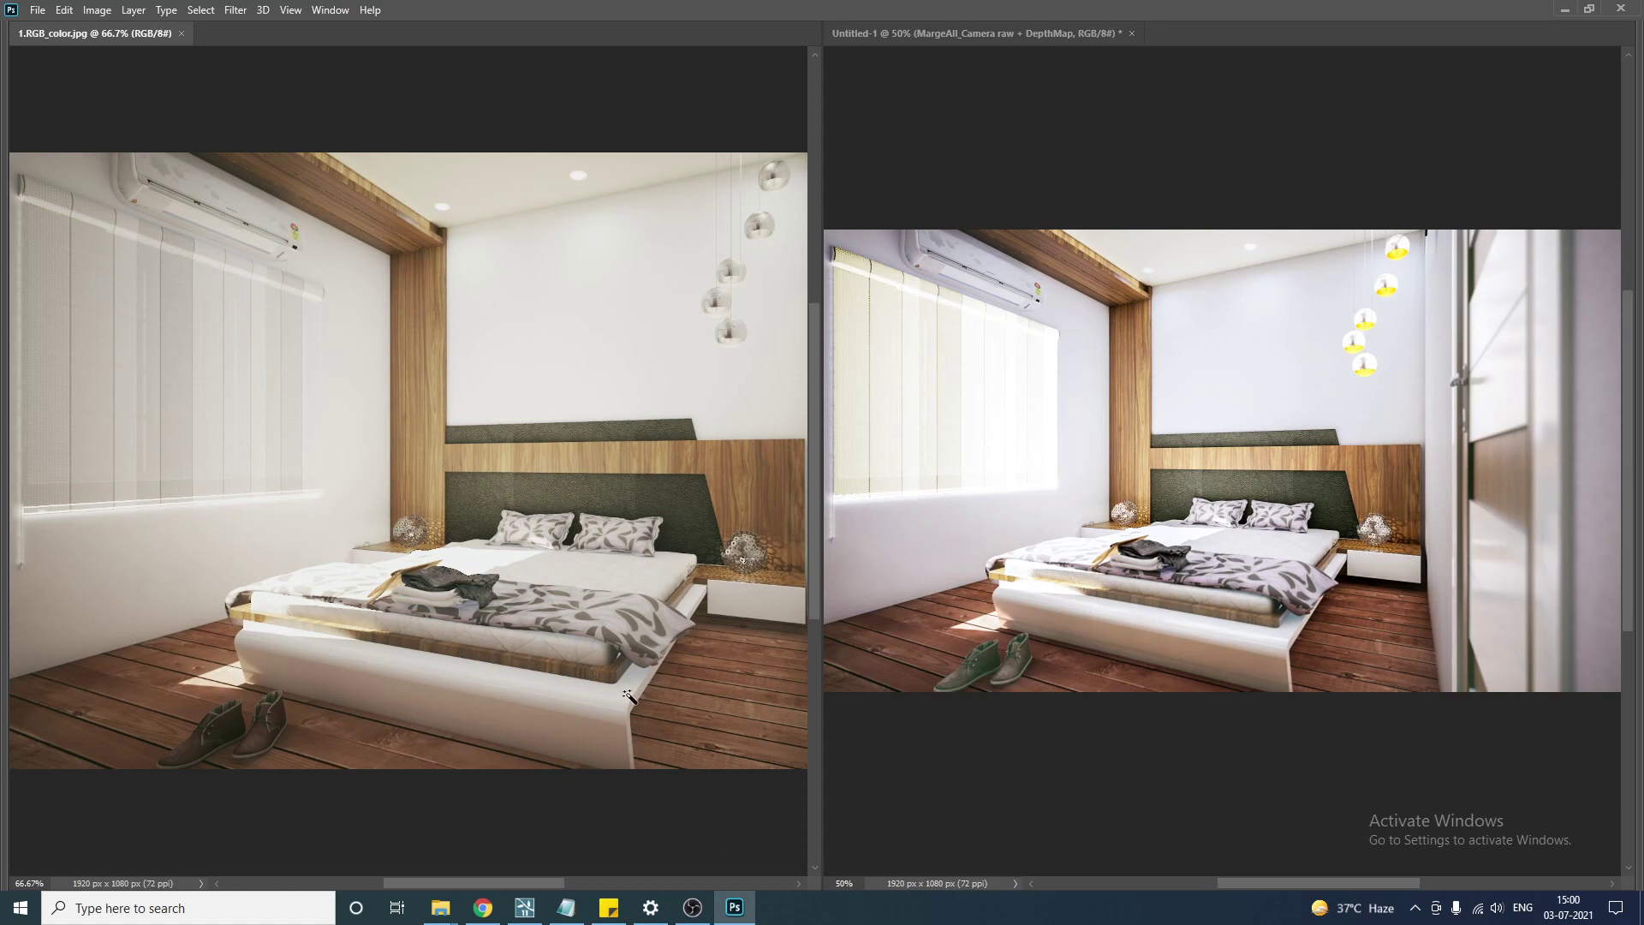
scroll(631, 549, down, 1)
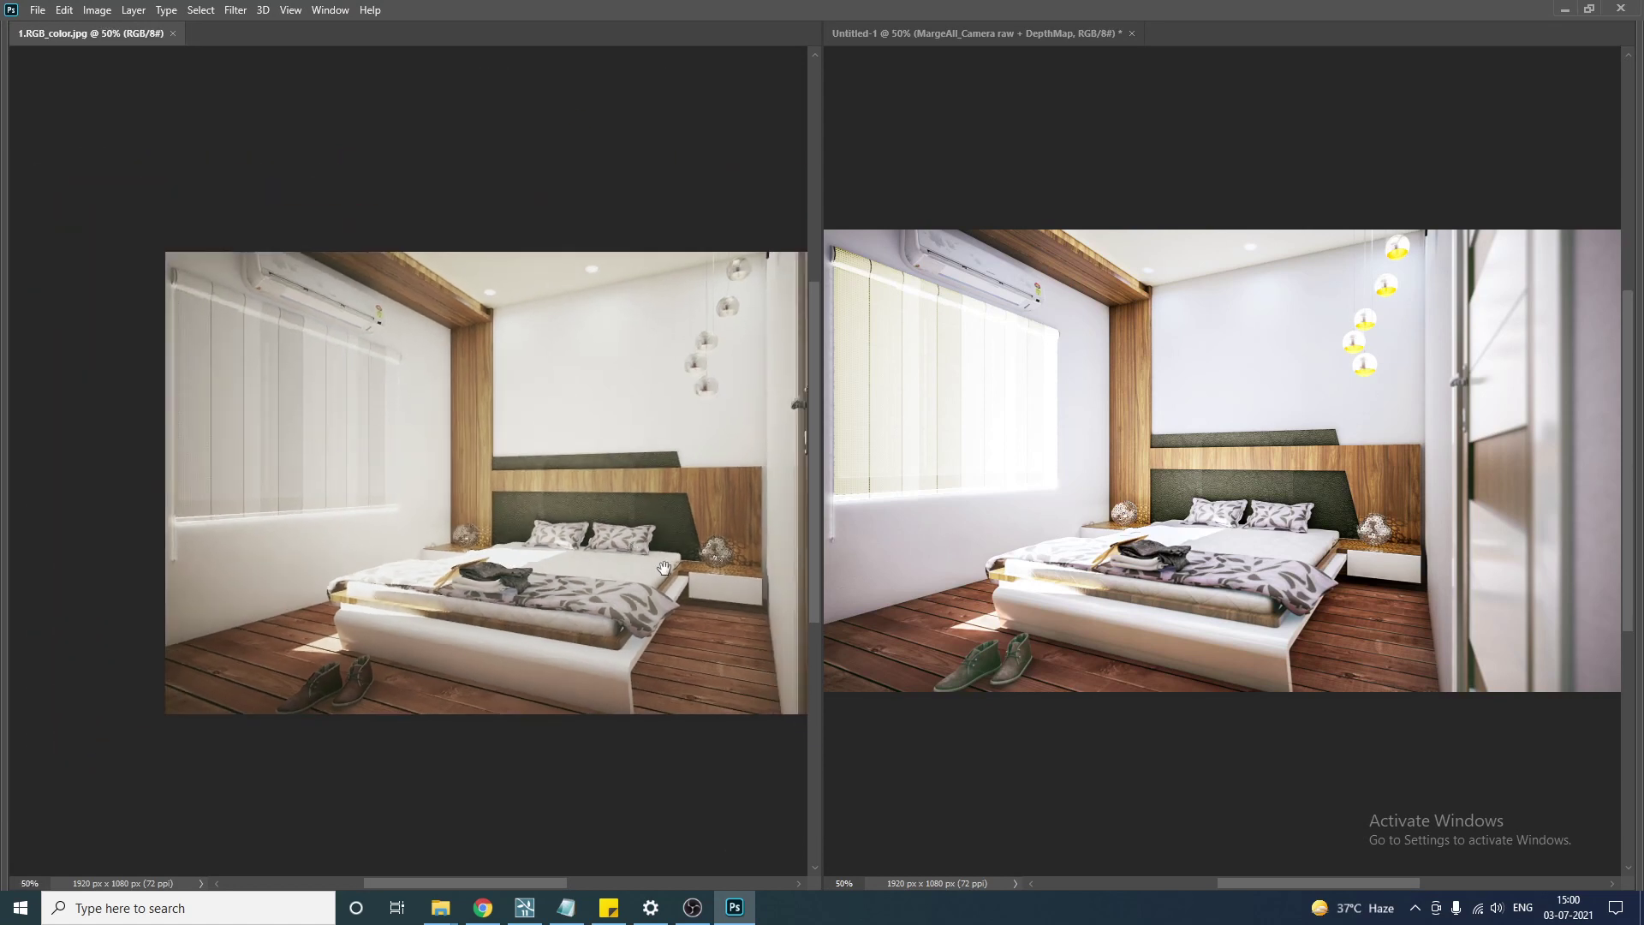
drag(664, 568, 486, 551)
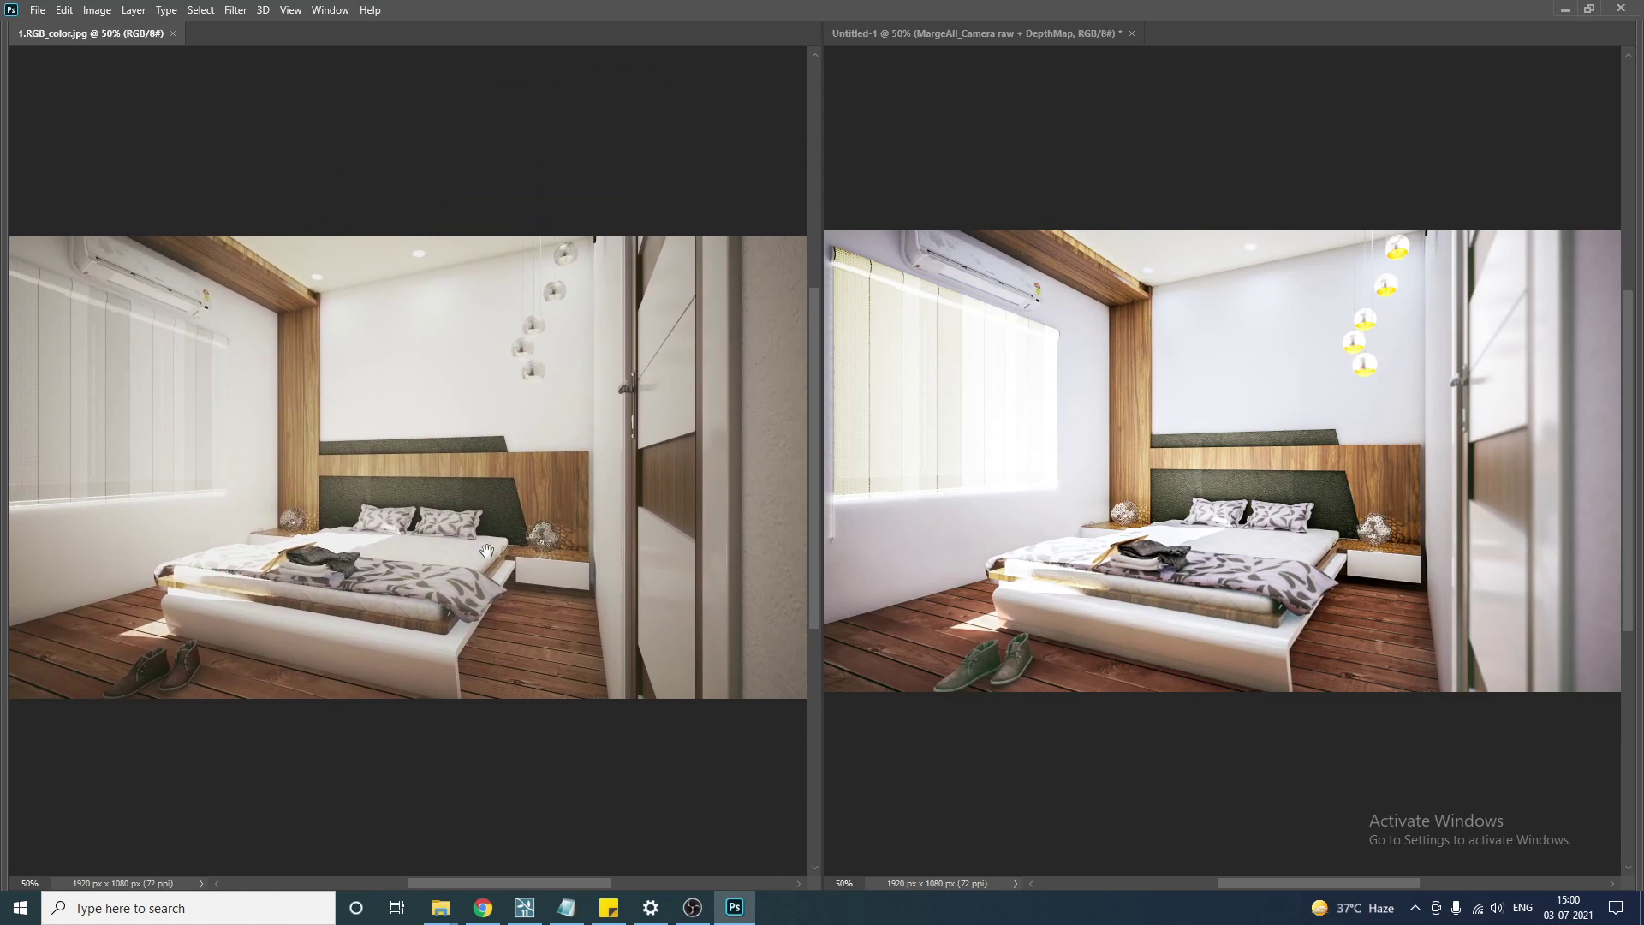